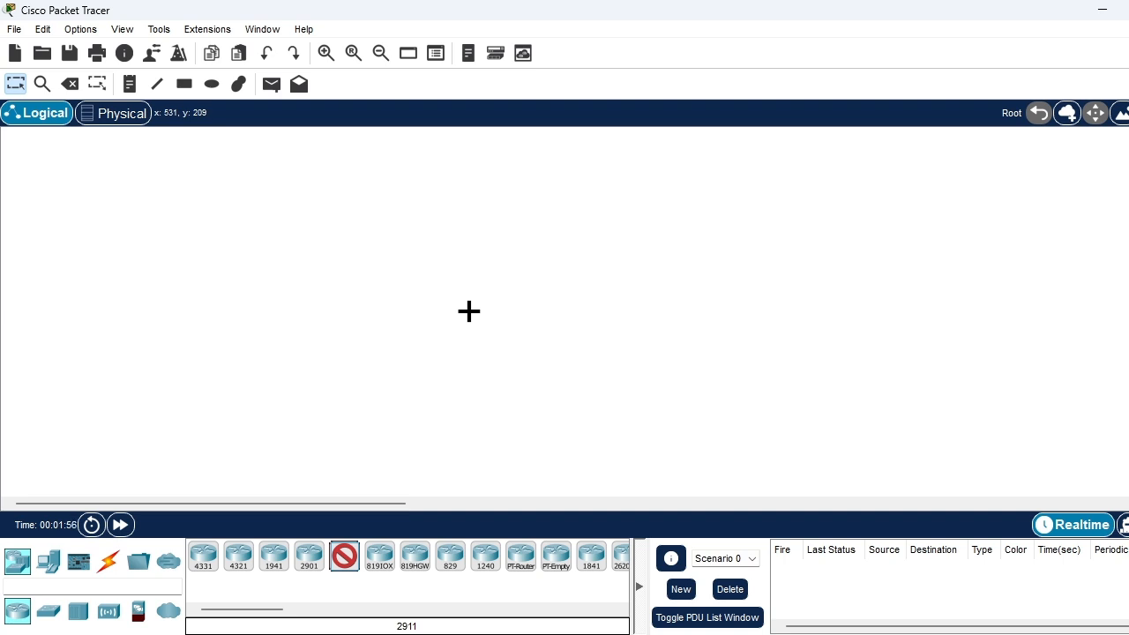
# Place a 2911 router in the middle of the workspace and a 2960 switch on each side of it
pyautogui.click(469, 310)
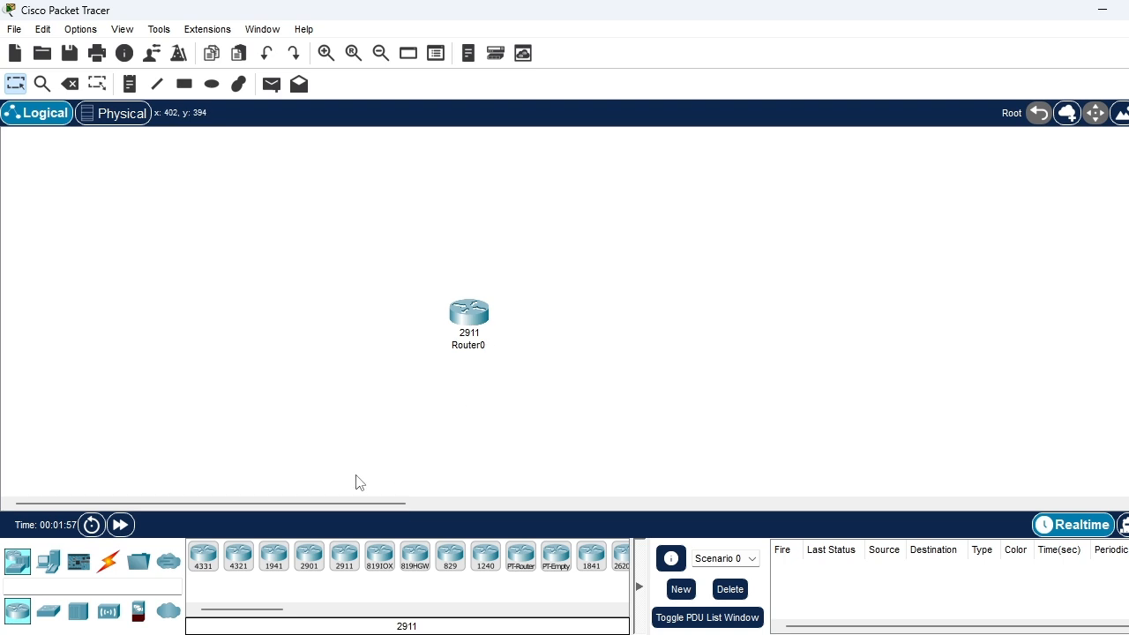
pyautogui.click(53, 615)
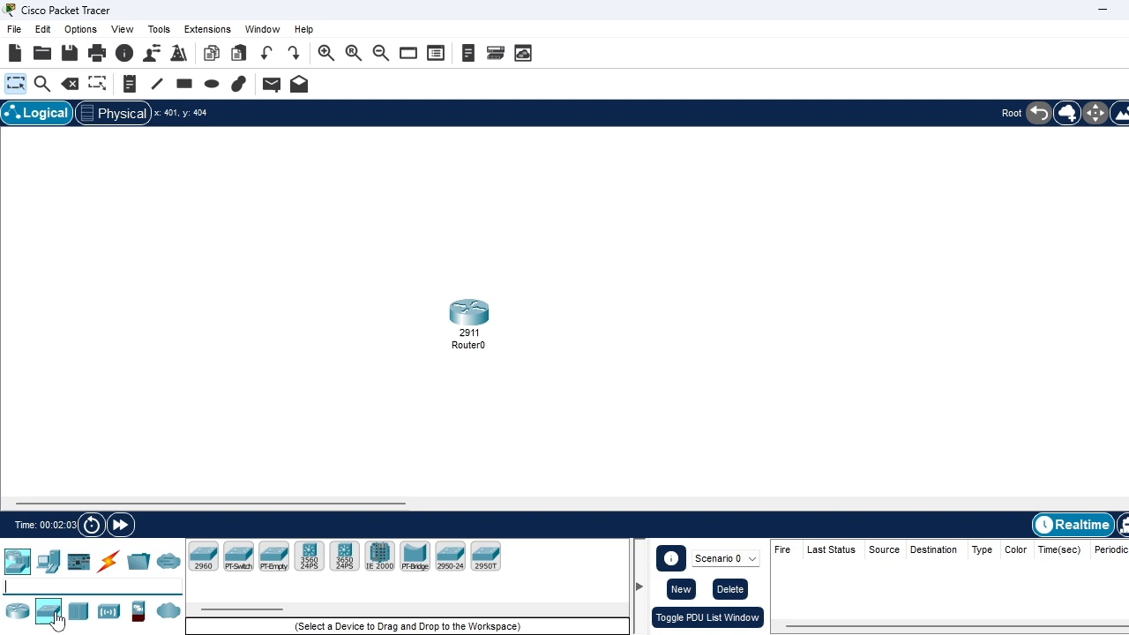
pyautogui.click(204, 557)
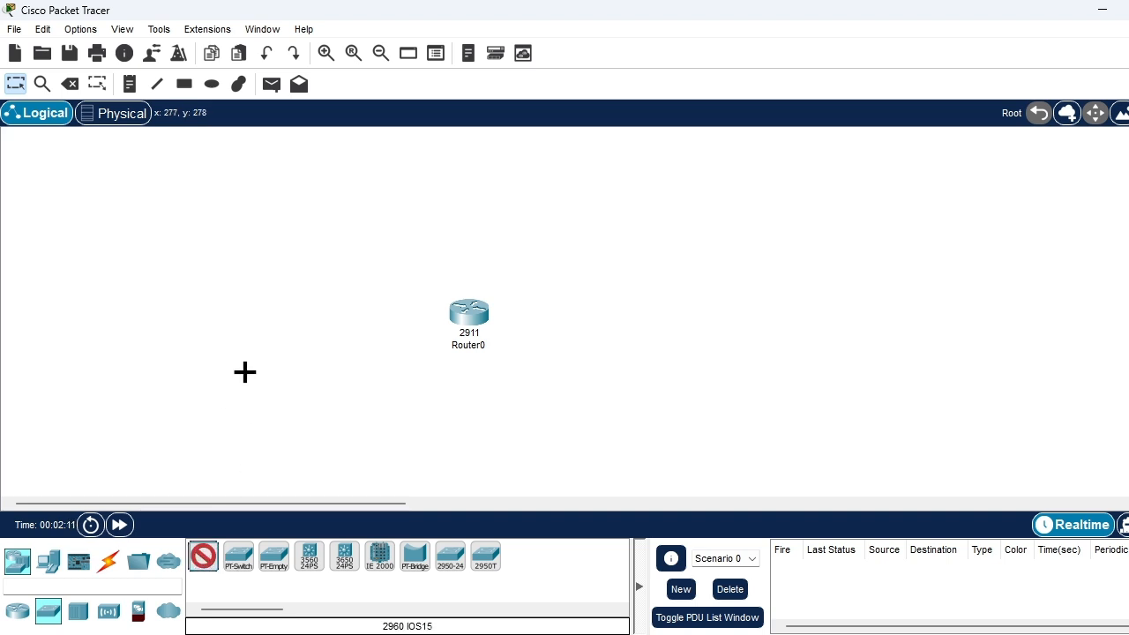
pyautogui.click(243, 331)
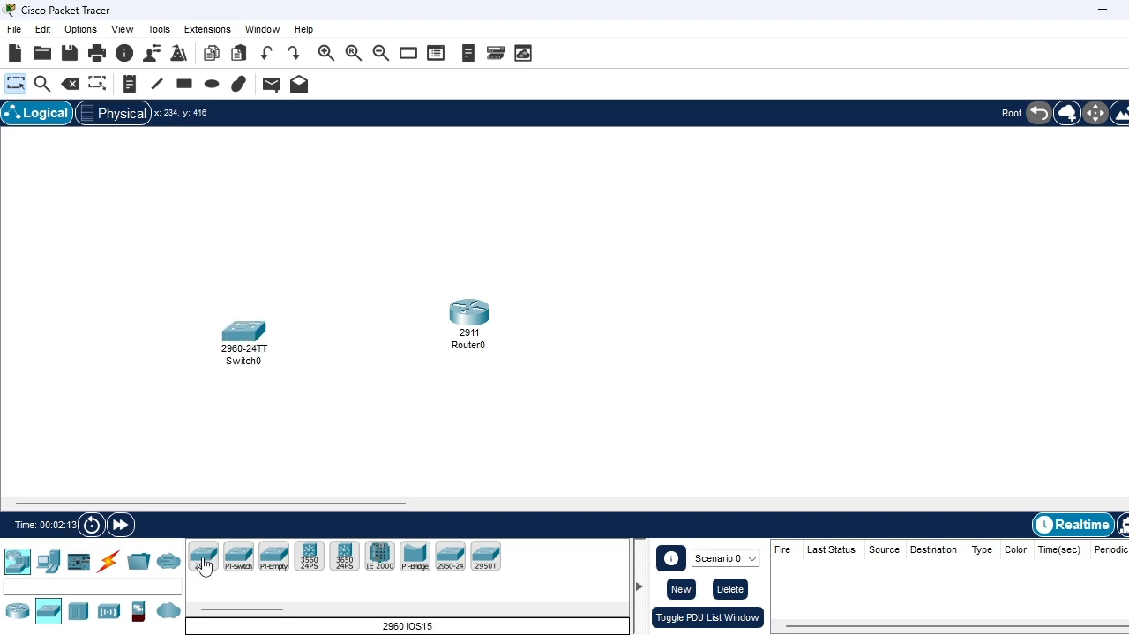
pyautogui.click(663, 321)
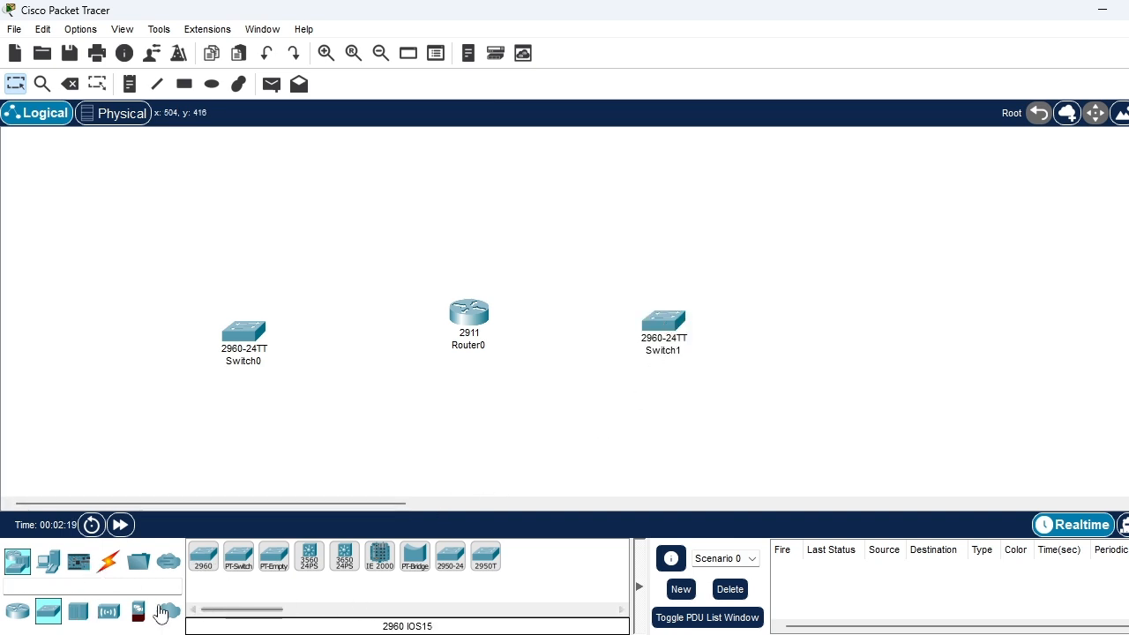
# Add two AP-PT access points, one on each side of the router between it and the switches
pyautogui.click(77, 611)
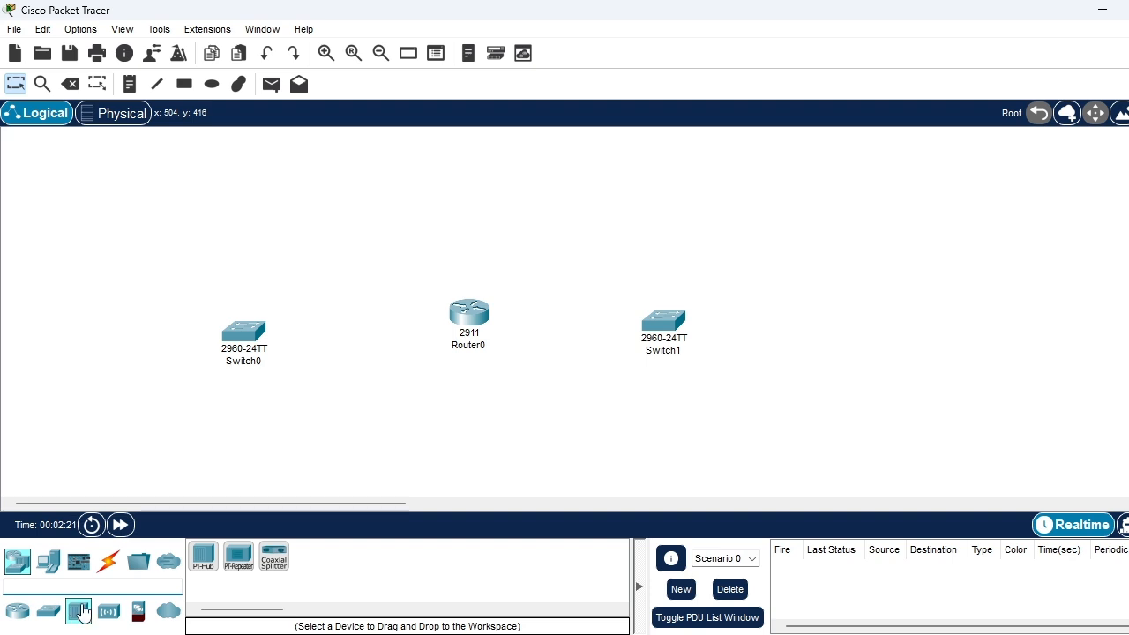
pyautogui.click(104, 612)
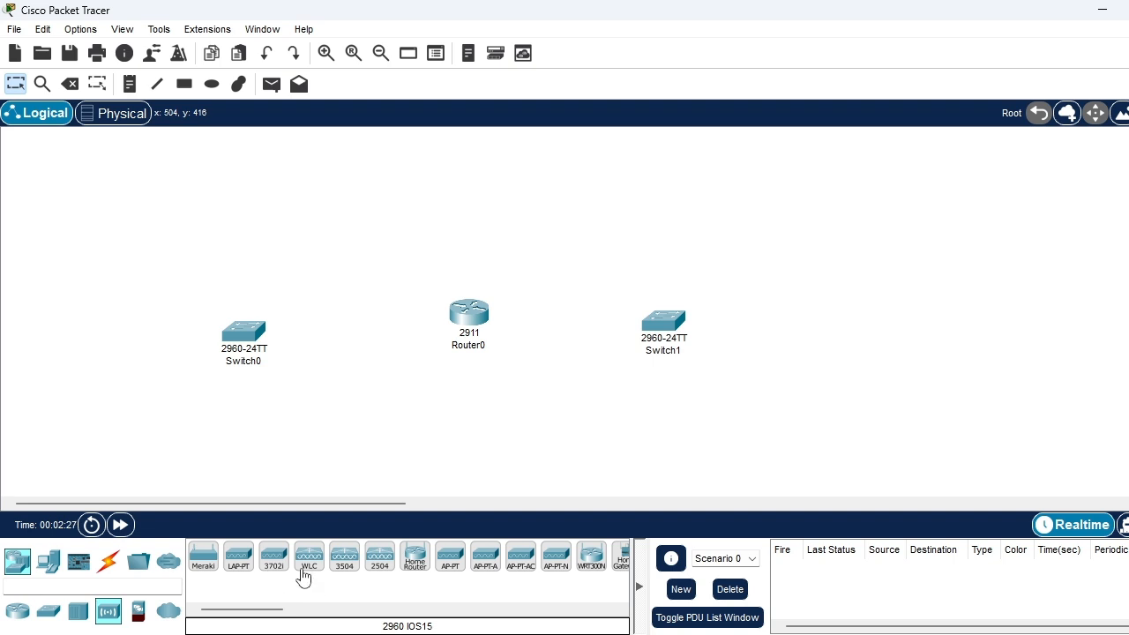
pyautogui.click(451, 557)
pyautogui.click(320, 329)
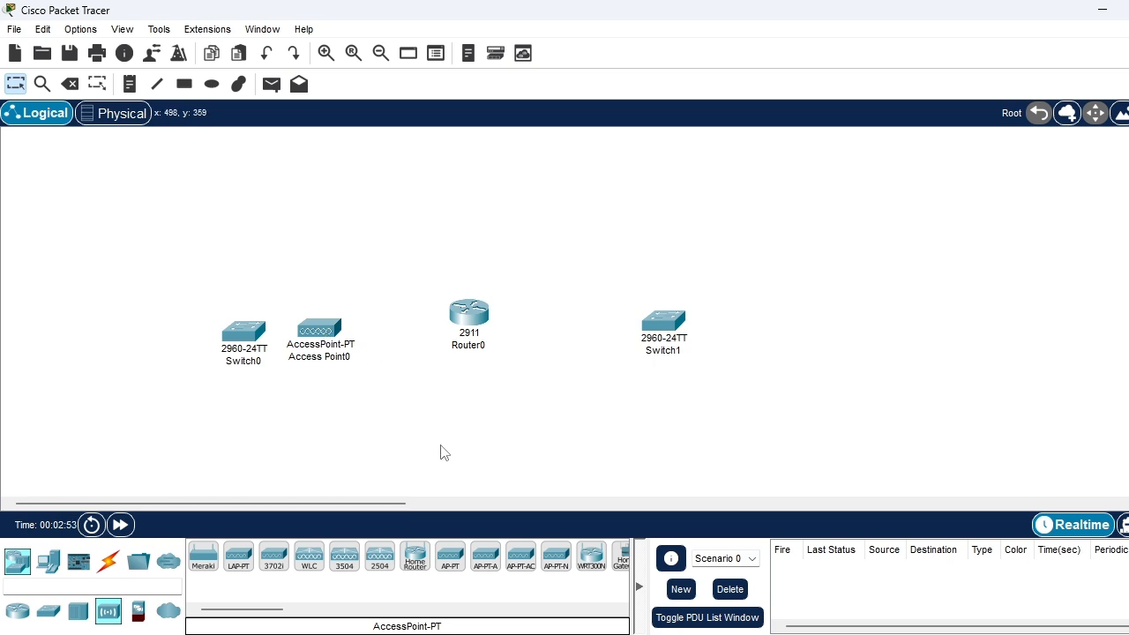
pyautogui.click(448, 569)
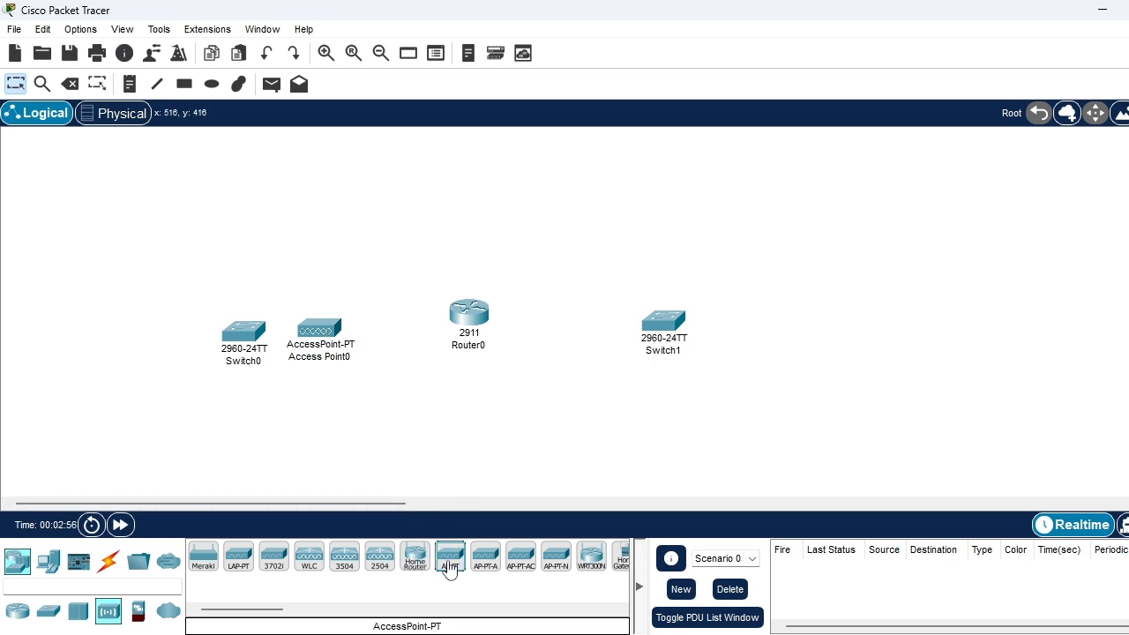
pyautogui.click(604, 326)
# Move Switch1 directly above the router and Switch0 directly below it
pyautogui.moveTo(663, 323); pyautogui.dragTo(478, 206)
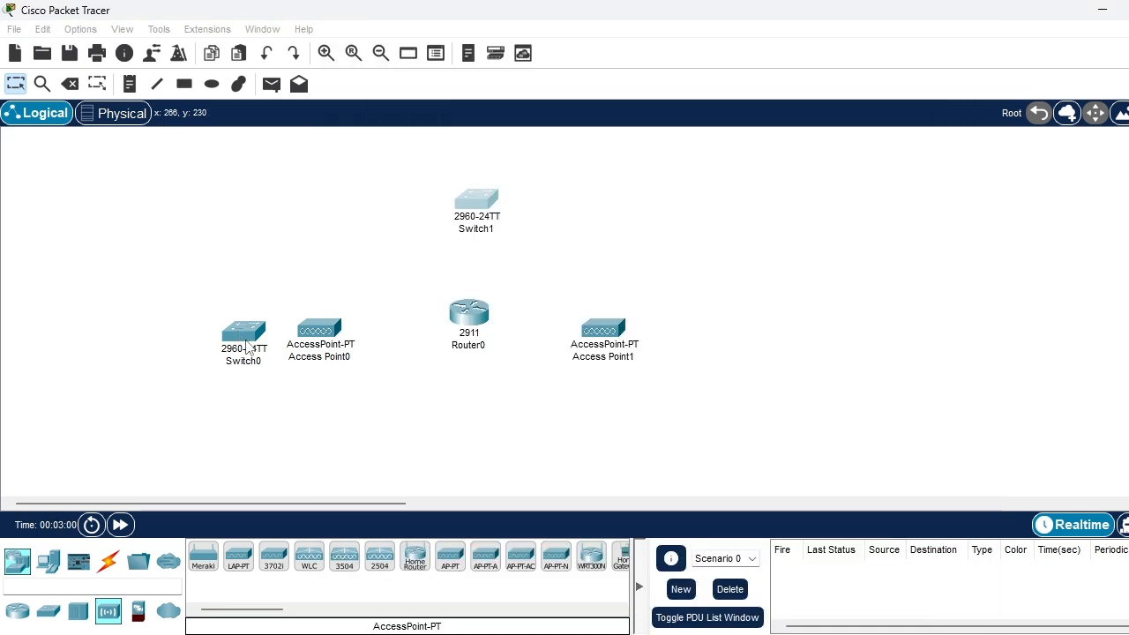
pyautogui.moveTo(243, 338); pyautogui.dragTo(468, 420)
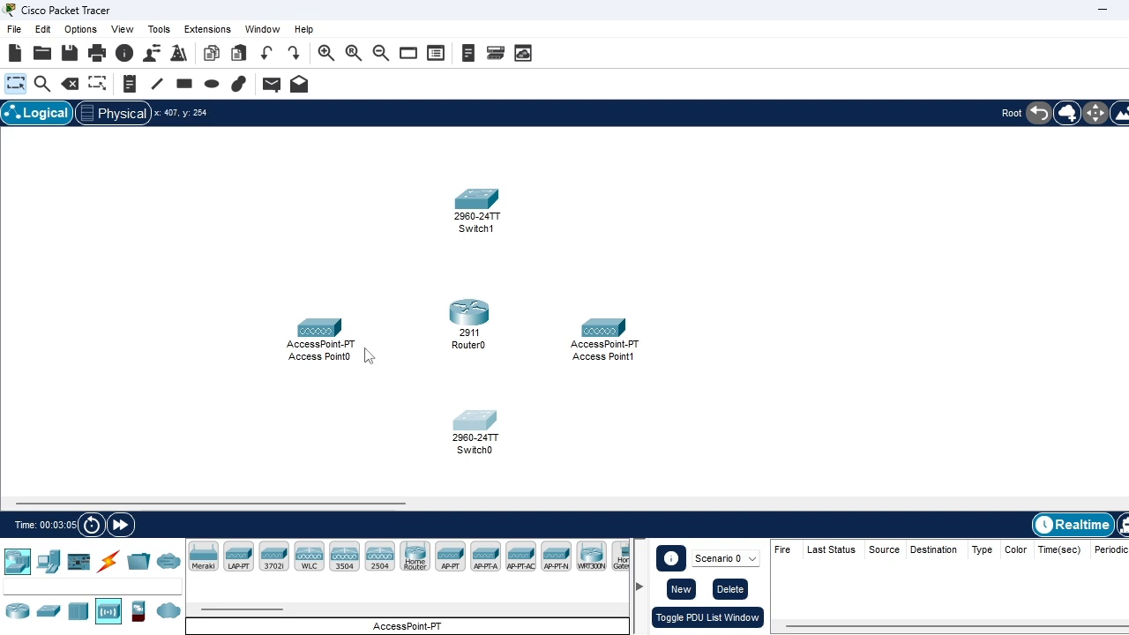
pyautogui.moveTo(465, 352)
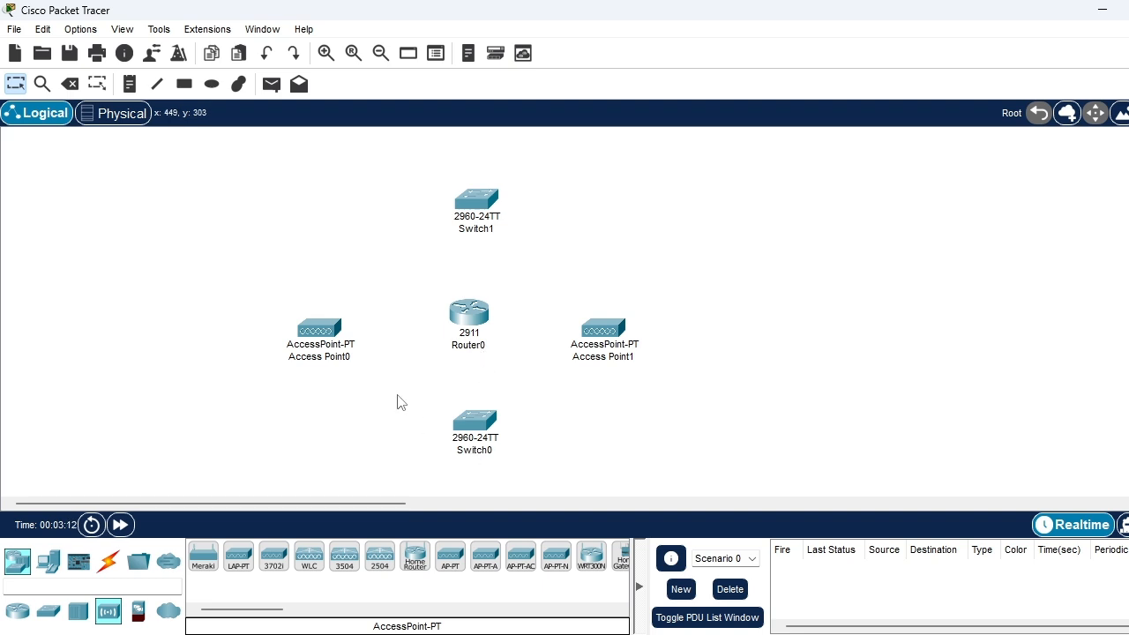
# Rename the switch above the router to "Switch Lantai 2"
pyautogui.click(481, 237)
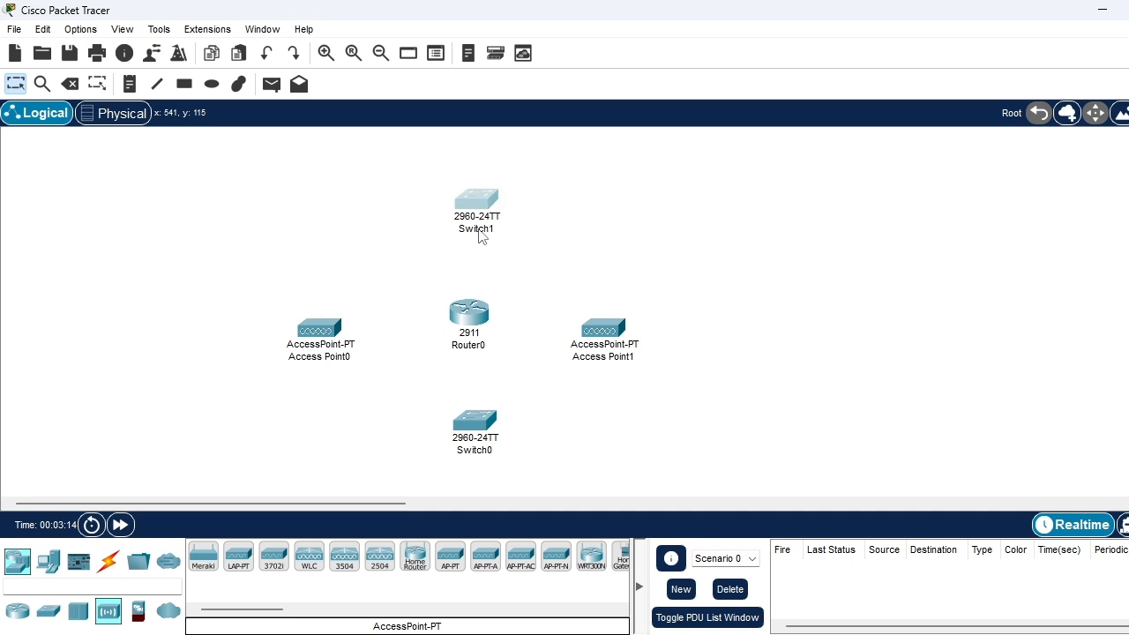
pyautogui.click(479, 230)
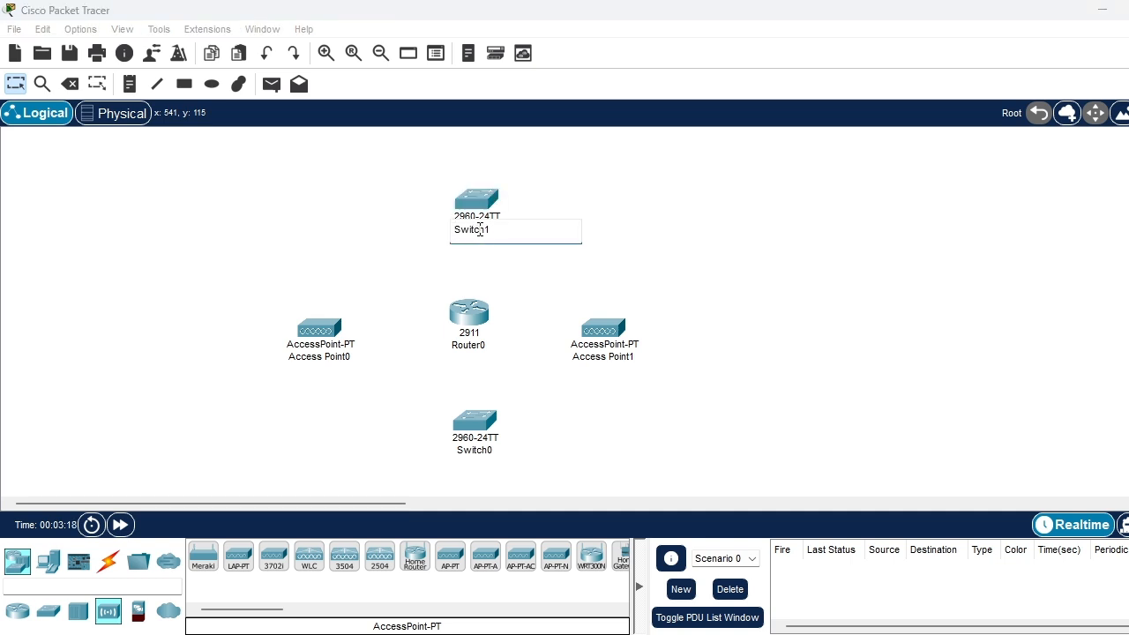
pyautogui.write('a')
pyautogui.press('BackSpace')
pyautogui.hotkey('ctrl', 'a')
pyautogui.write('S')
pyautogui.hotkey('ctrl', 'z')
pyautogui.write('i')
pyautogui.click(497, 459)
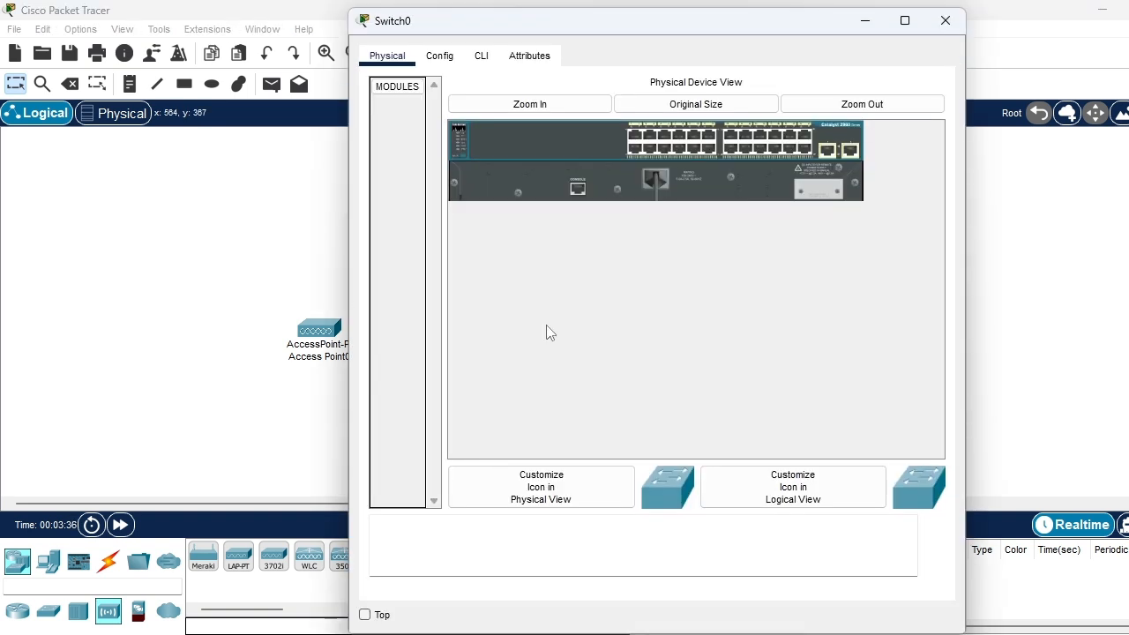
pyautogui.click(945, 21)
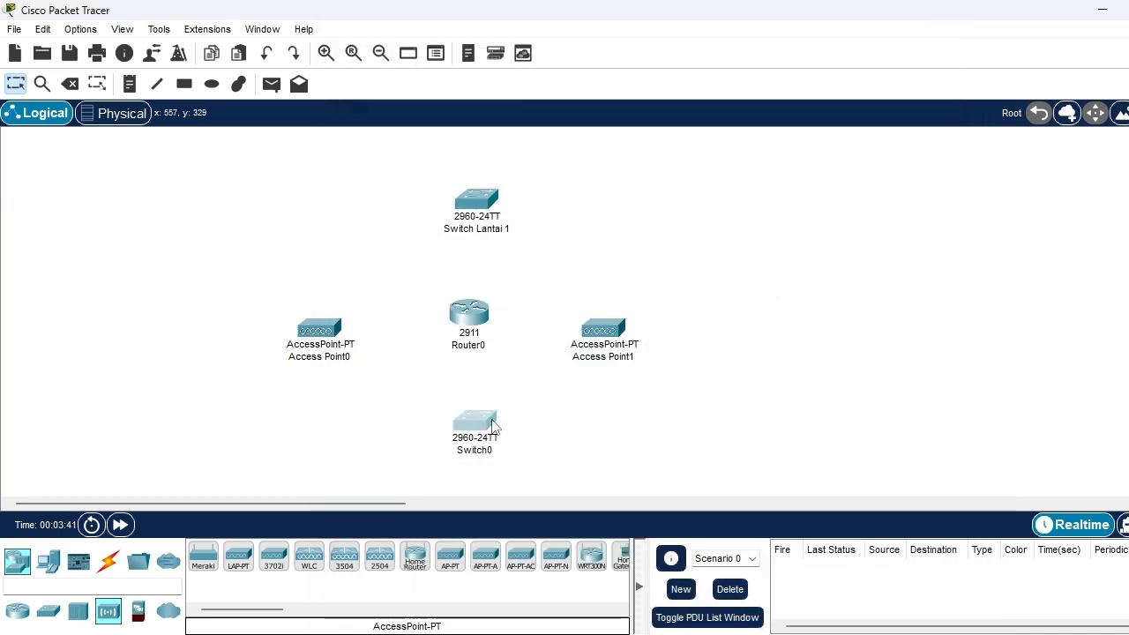
pyautogui.click(498, 231)
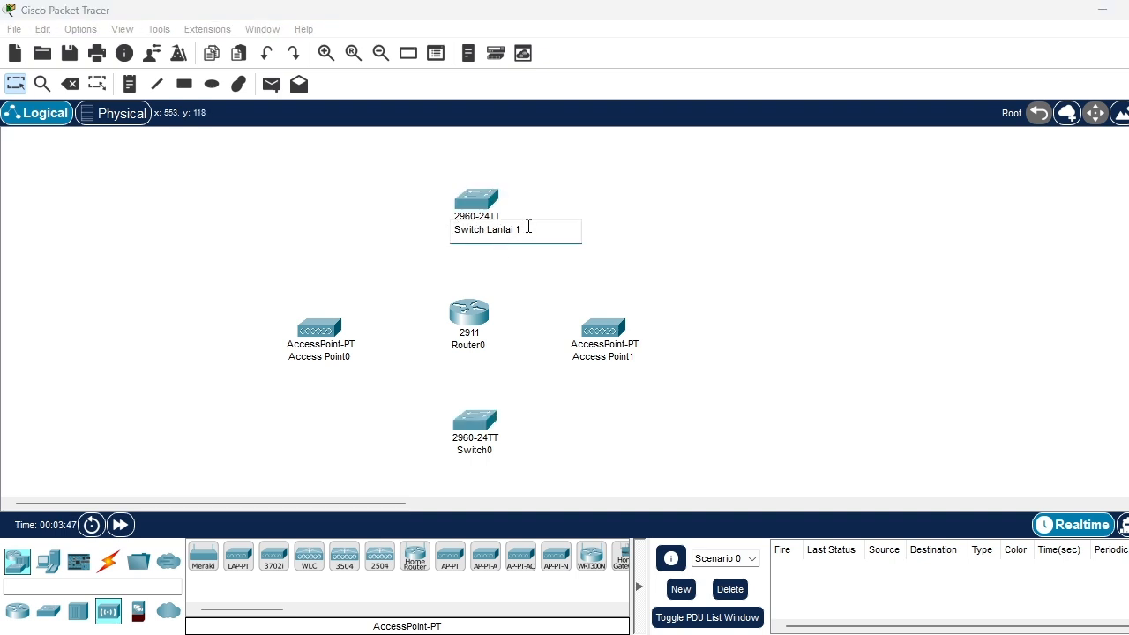
# Rename the switch below the router to "Switch Lantai 1"
pyautogui.click(484, 448)
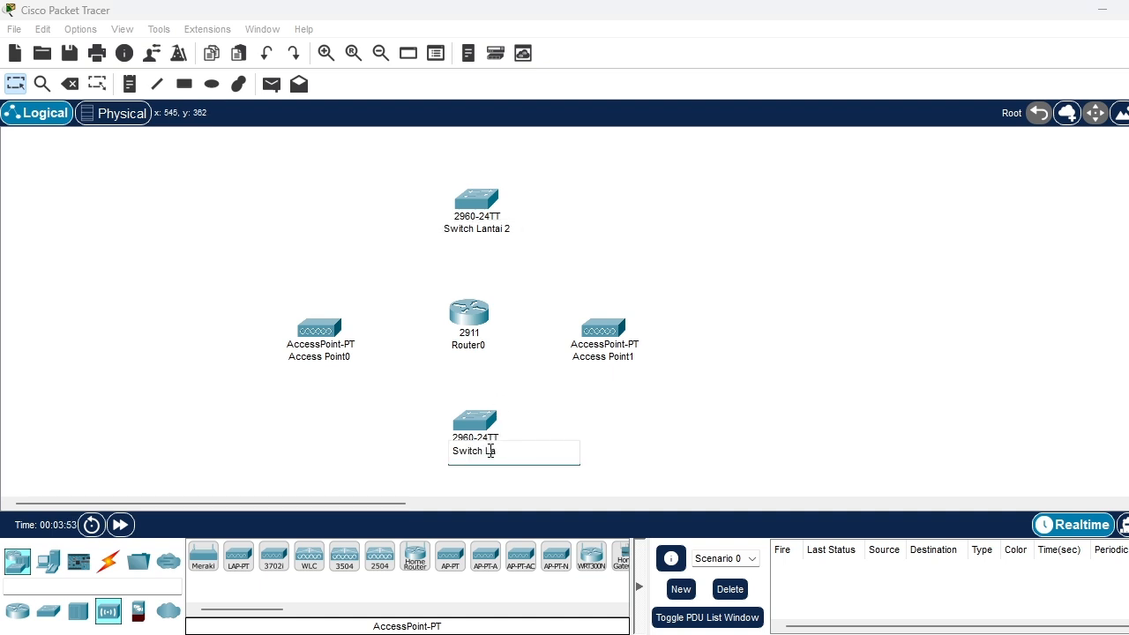
pyautogui.write('Switch Lantai 1')
pyautogui.click(273, 399)
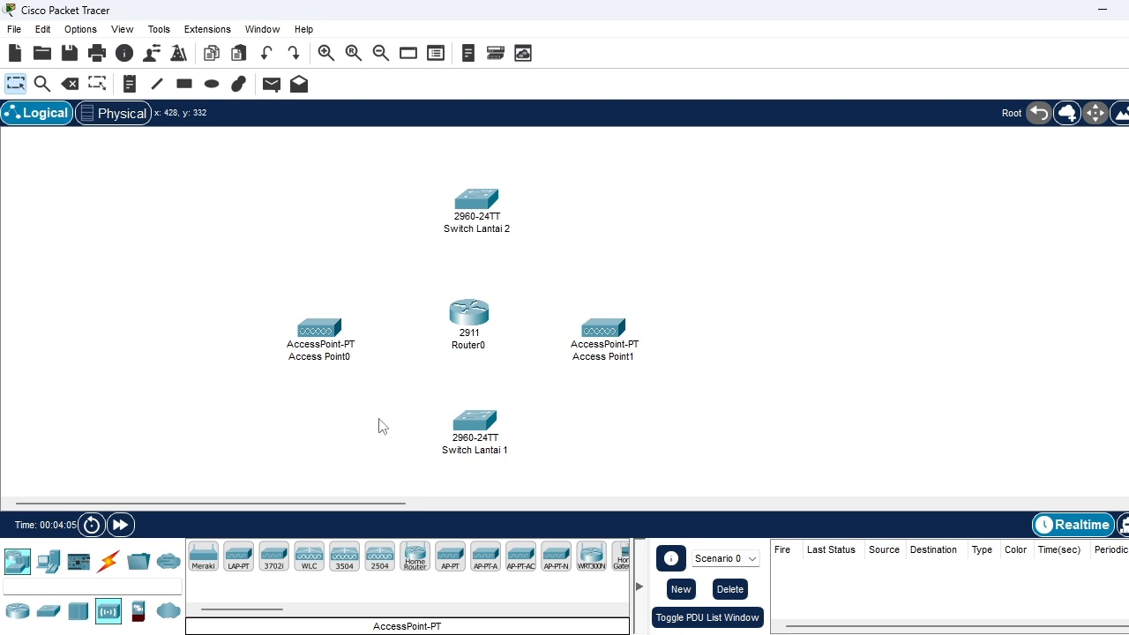
# Place two PCs side by side to the left of Switch Lantai 1, below Access Point0
pyautogui.click(48, 564)
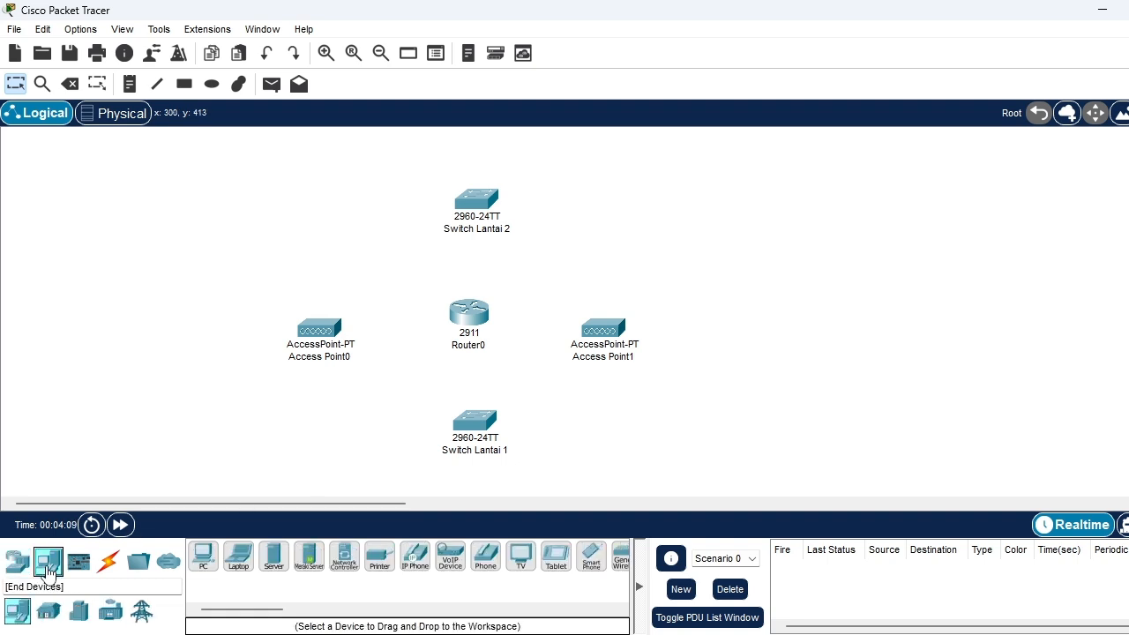
pyautogui.click(202, 564)
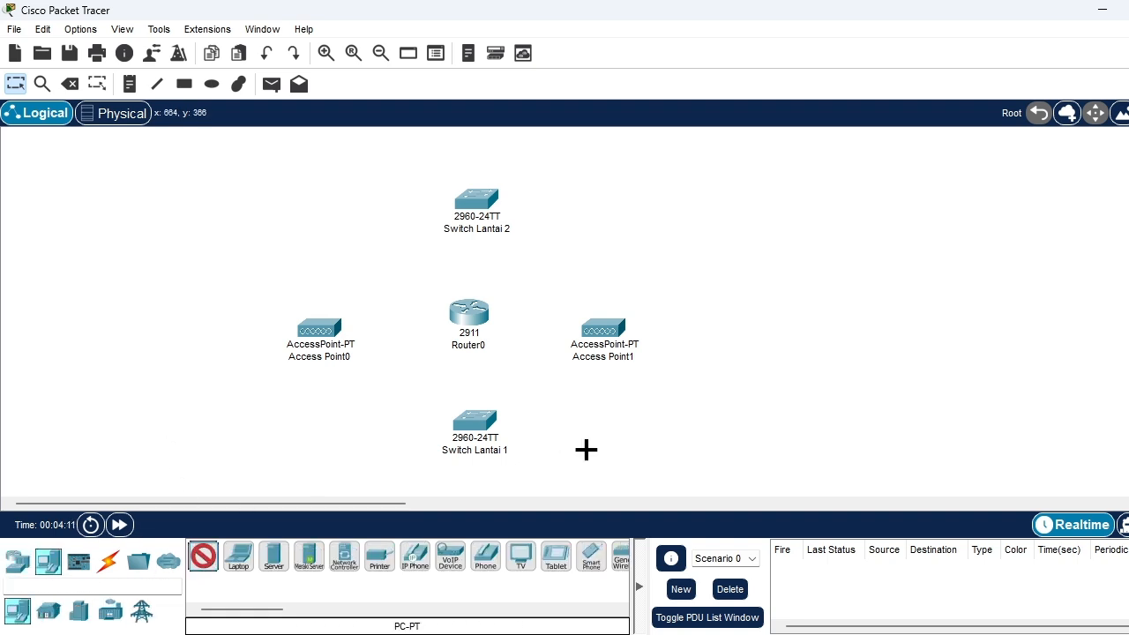
pyautogui.click(750, 405)
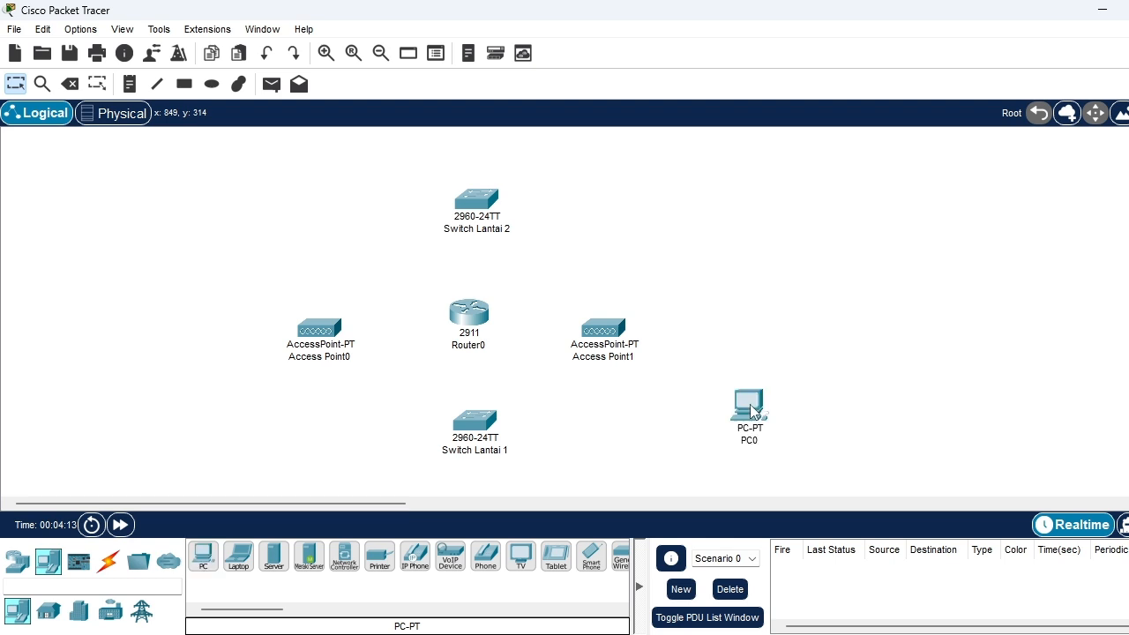
pyautogui.click(203, 562)
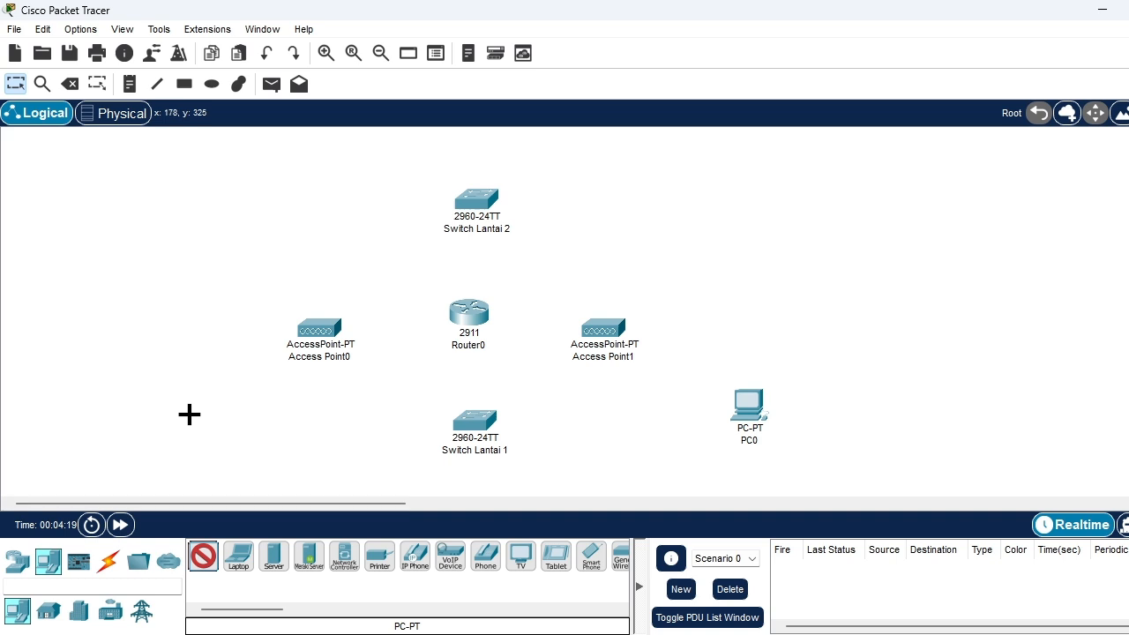
pyautogui.click(256, 410)
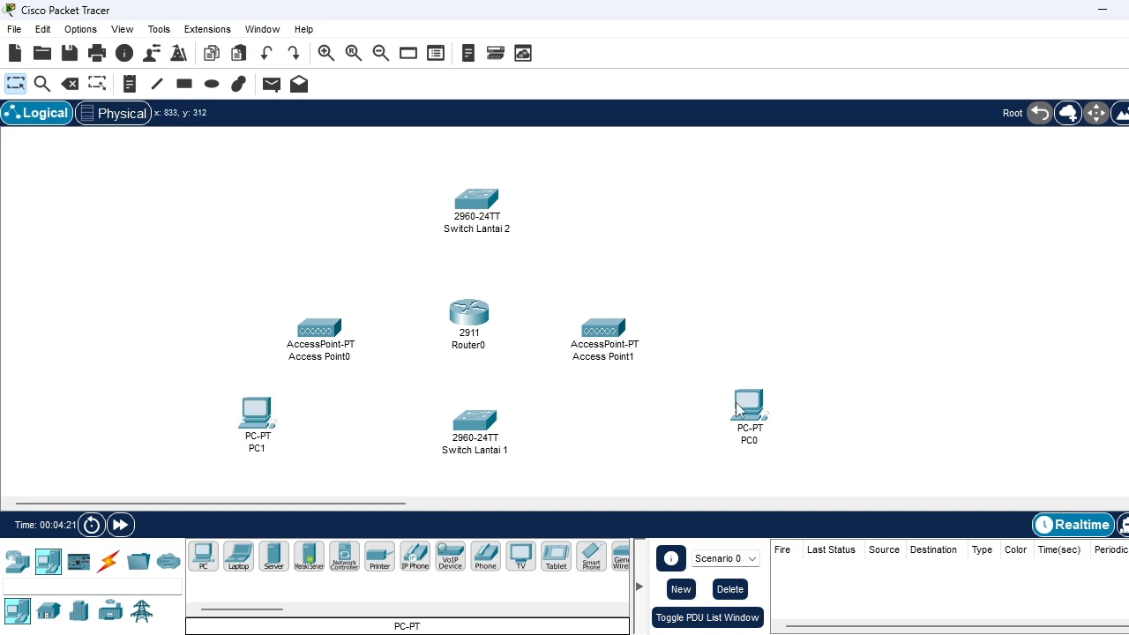
pyautogui.moveTo(738, 407); pyautogui.dragTo(185, 413)
pyautogui.click(184, 410)
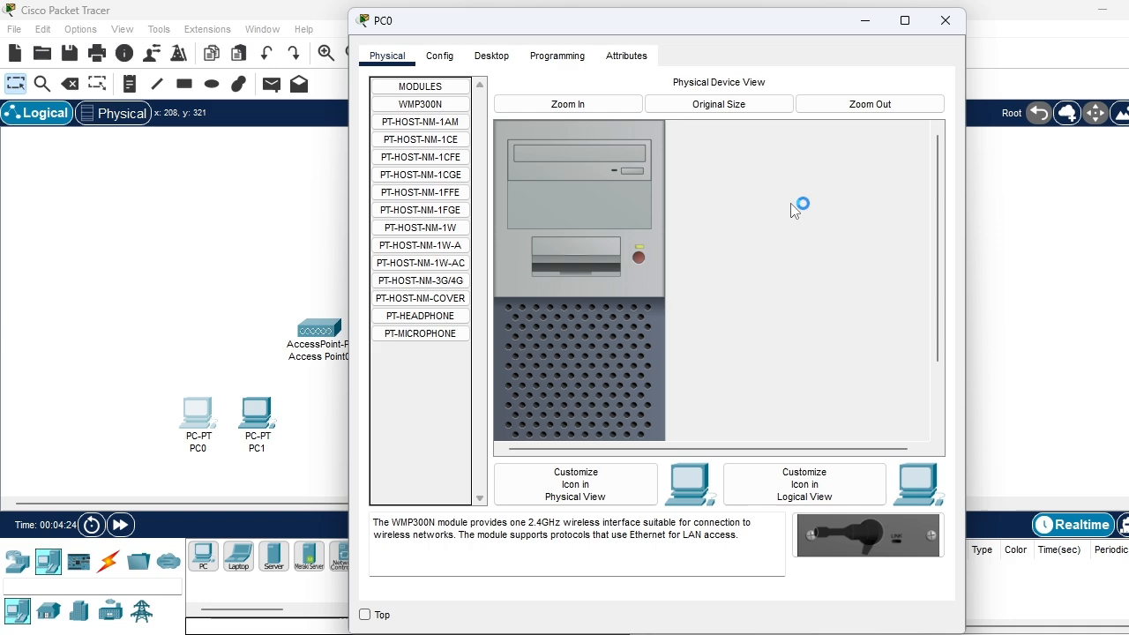
pyautogui.click(944, 21)
# Add eight more PCs beside and above the first two, forming two rows of five
pyautogui.click(205, 553)
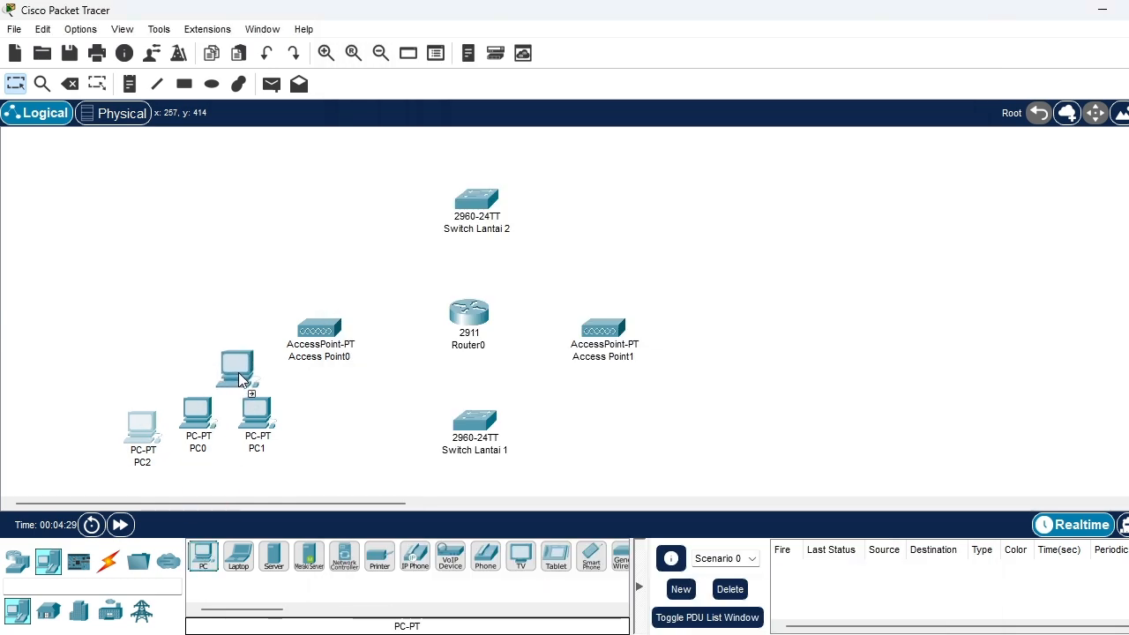
pyautogui.click(238, 372)
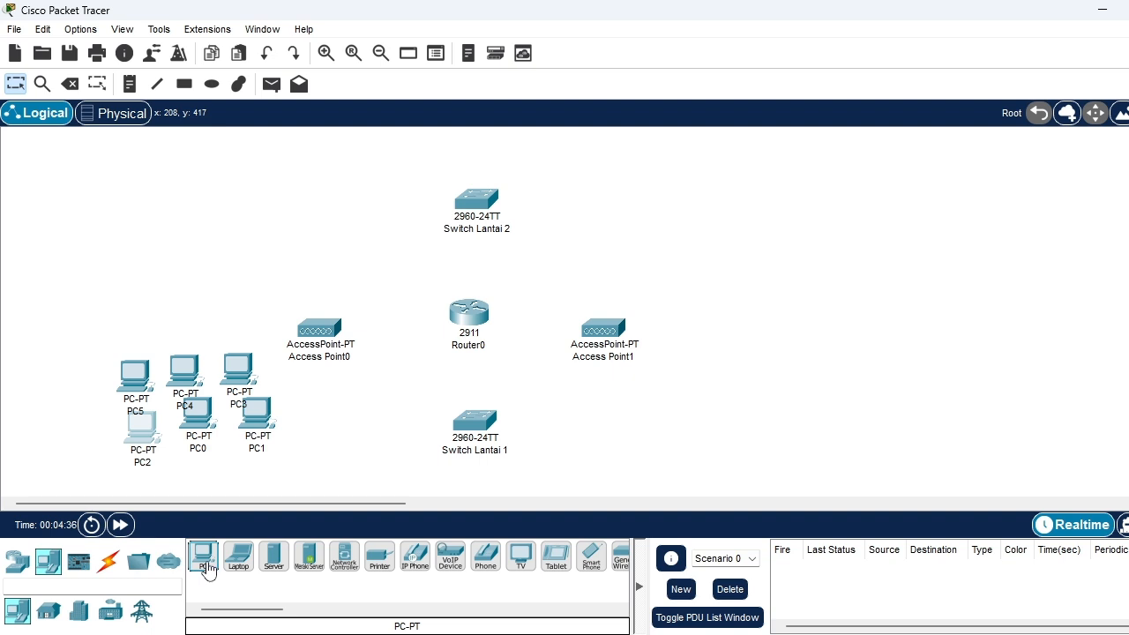
pyautogui.click(94, 435)
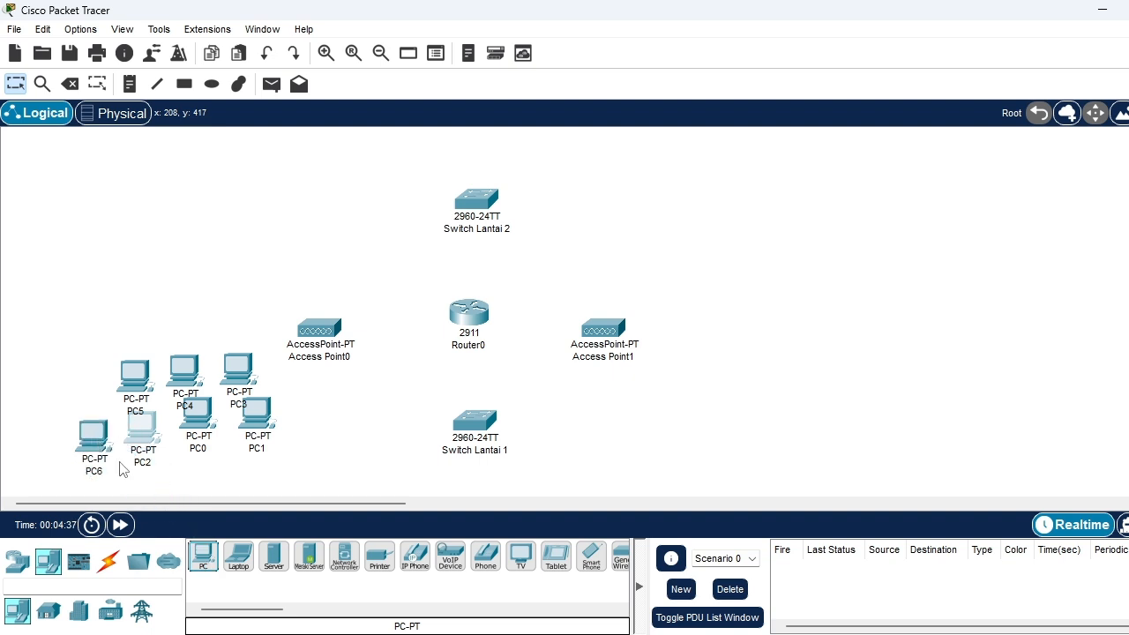
pyautogui.click(202, 555)
pyautogui.click(96, 389)
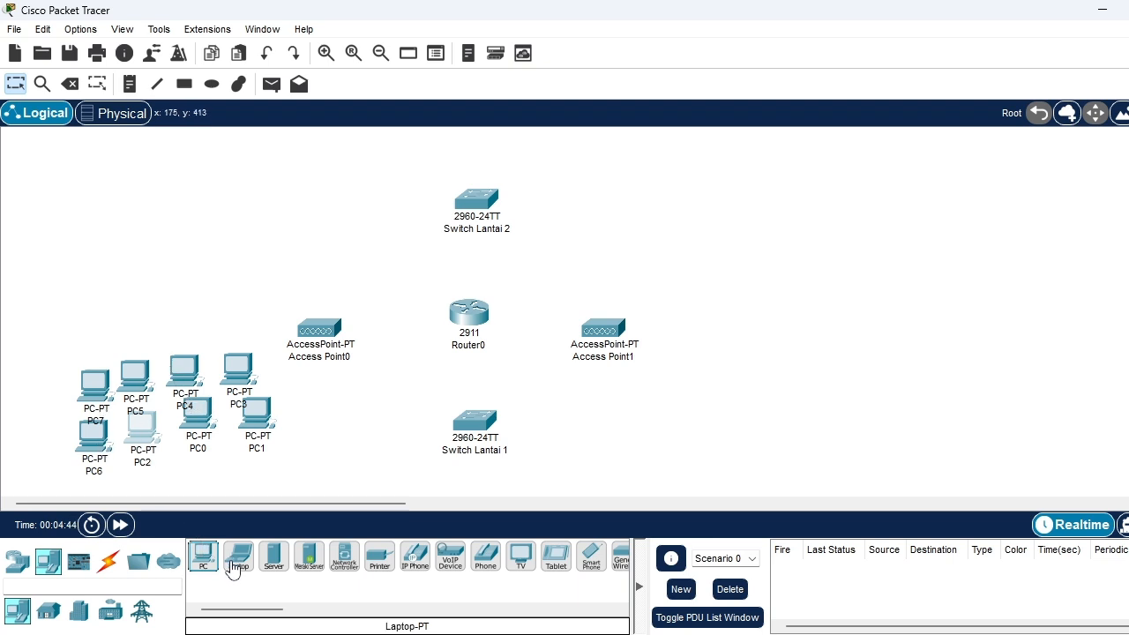
pyautogui.click(201, 560)
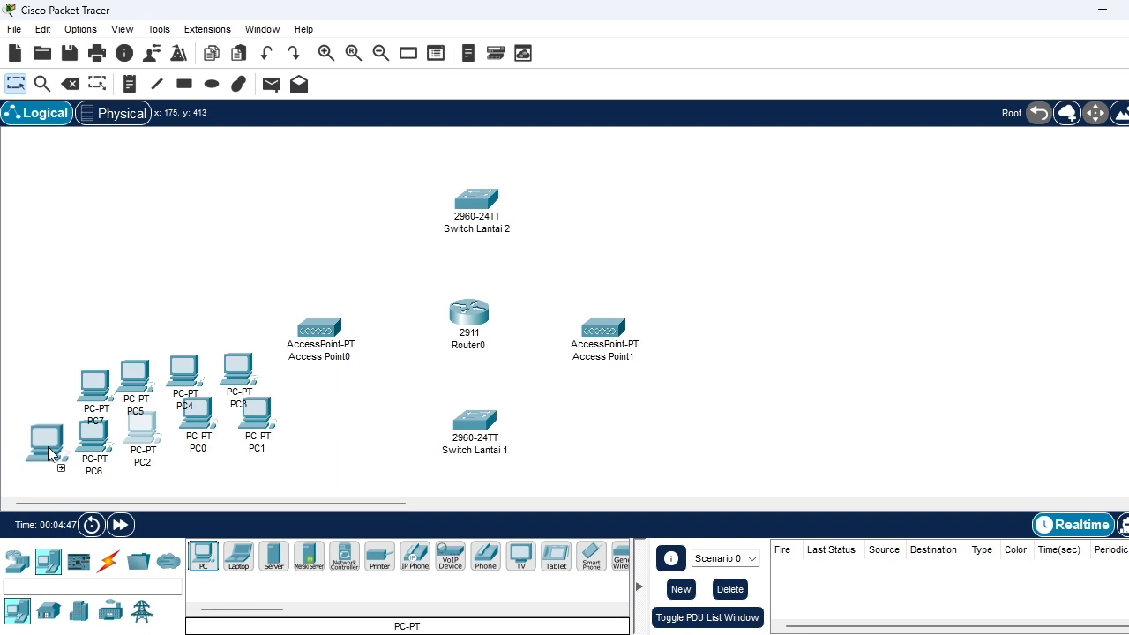
pyautogui.click(48, 449)
pyautogui.click(201, 560)
pyautogui.click(50, 399)
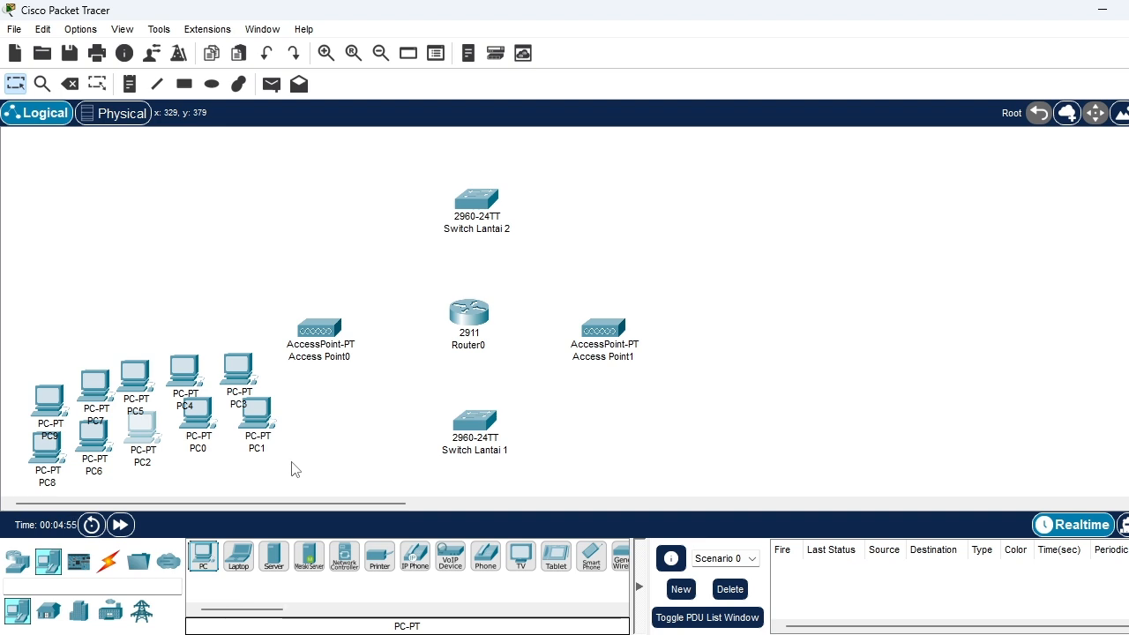
# Place two laptops side by side to the right of Switch Lantai 1
pyautogui.click(238, 555)
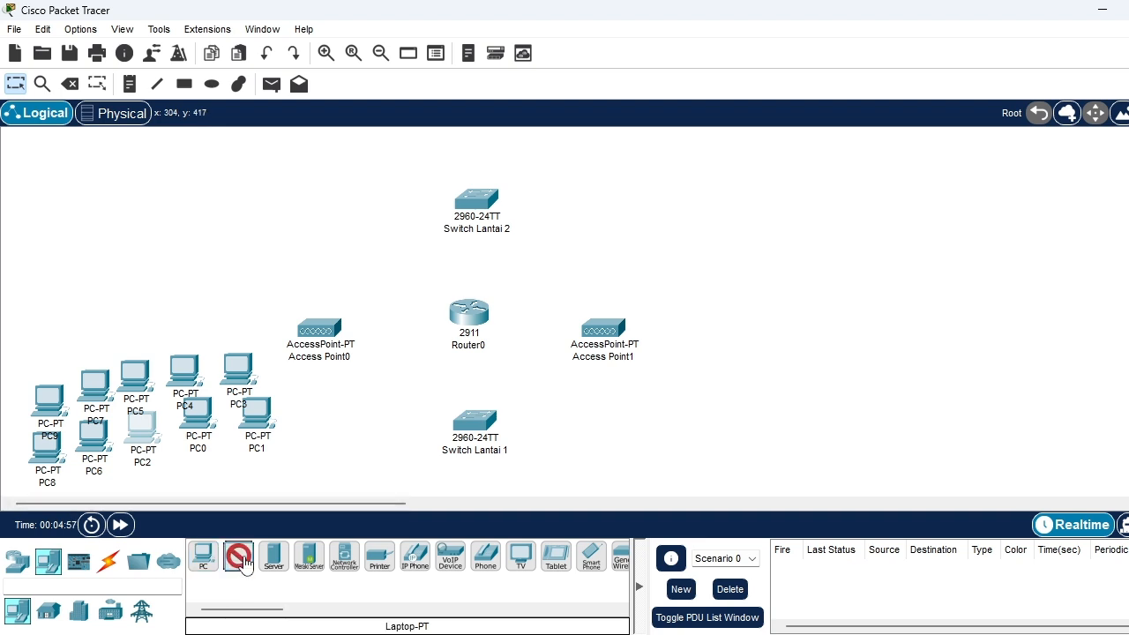
pyautogui.click(702, 435)
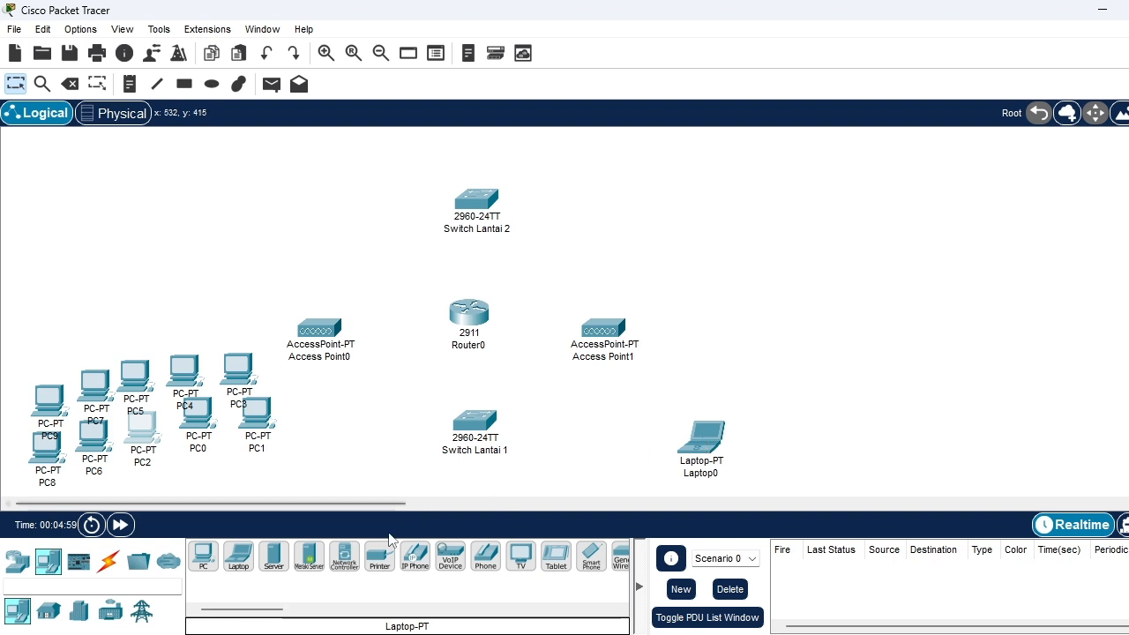
pyautogui.click(204, 555)
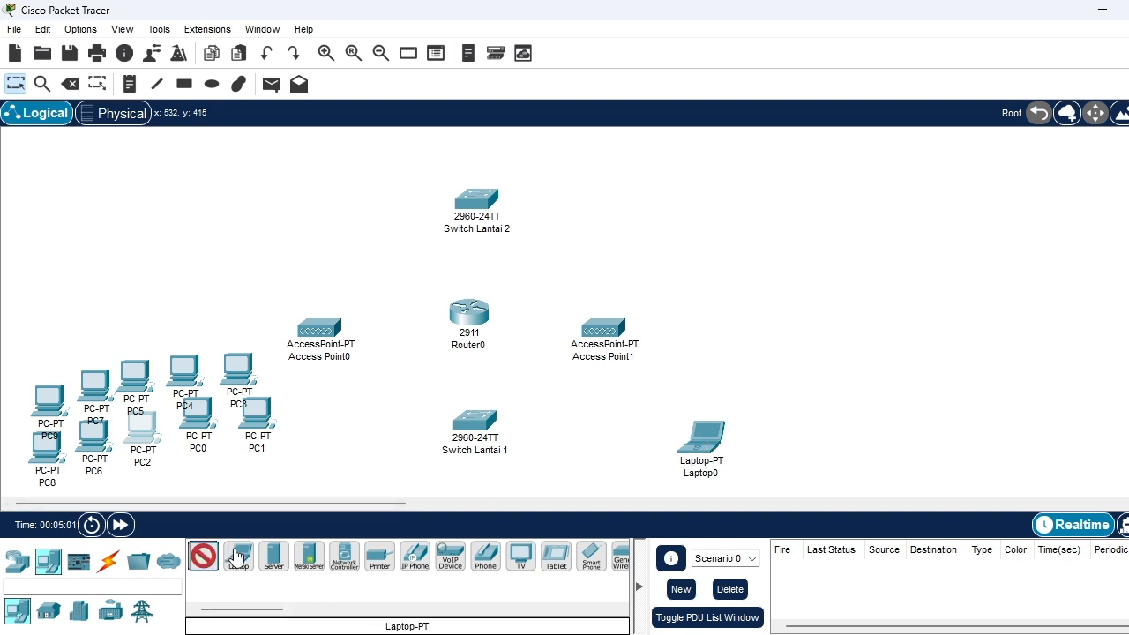
pyautogui.click(238, 555)
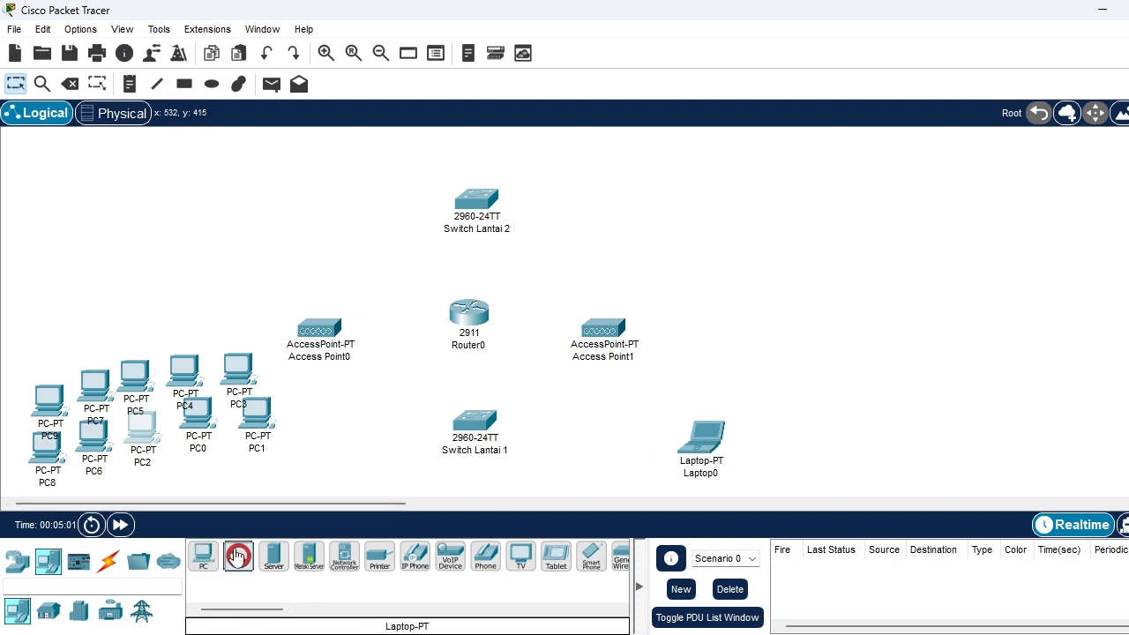
pyautogui.click(785, 437)
pyautogui.scroll(-1, 672, 404)
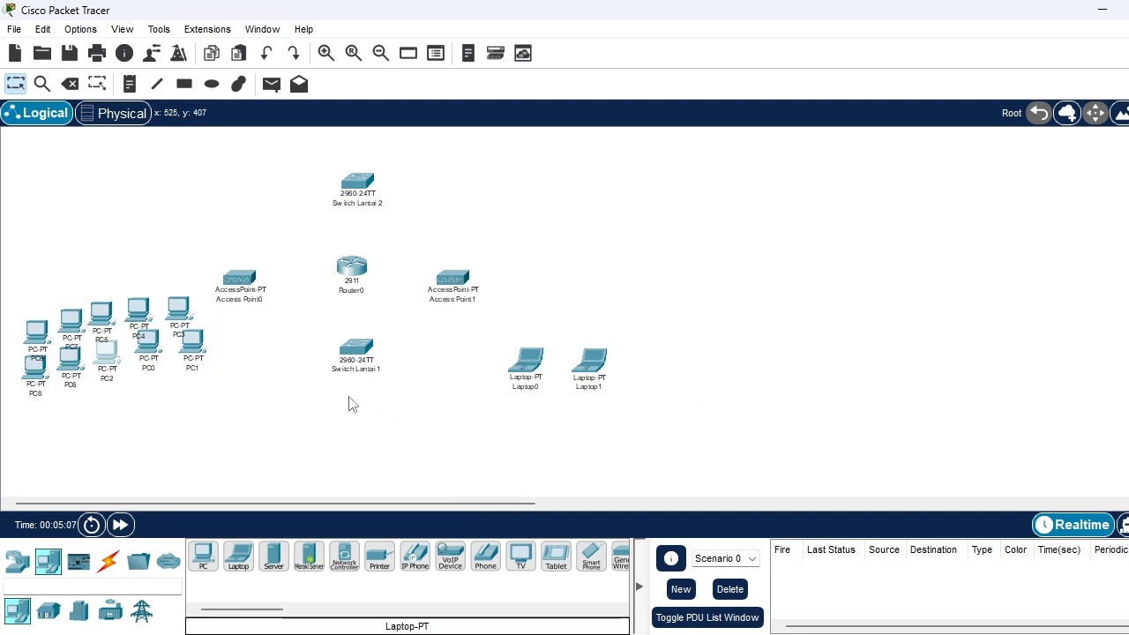
# Add four laptops near Access Point1: one beside Laptop1 and three in a row above the existing laptops
pyautogui.scroll(-1, 349, 397)
pyautogui.scroll(3, 467, 249)
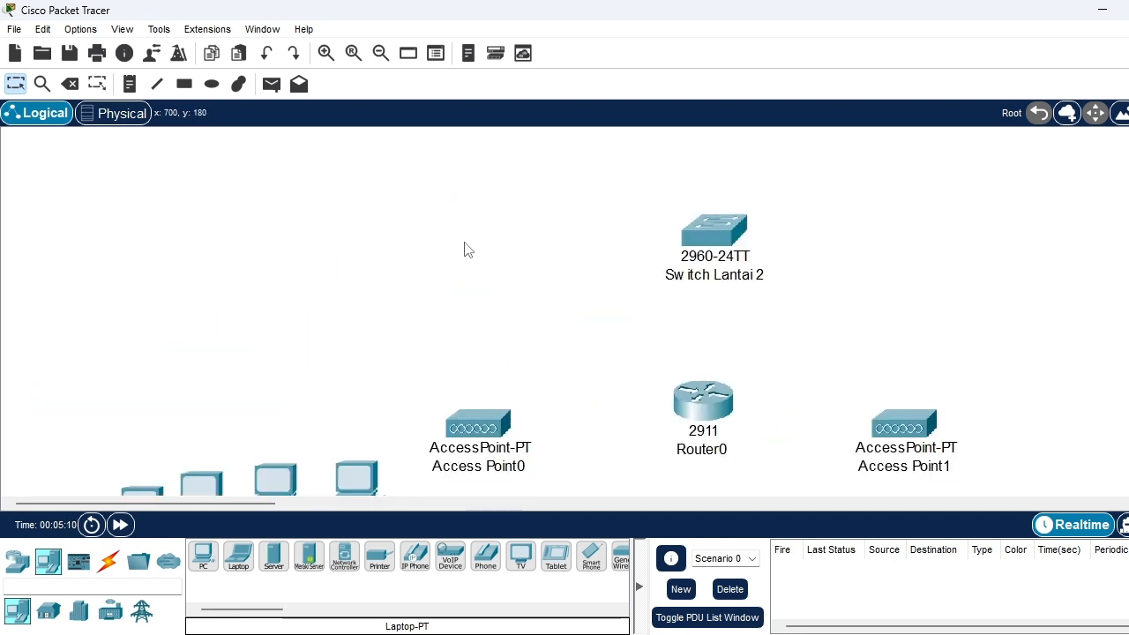
pyautogui.scroll(-2, 467, 250)
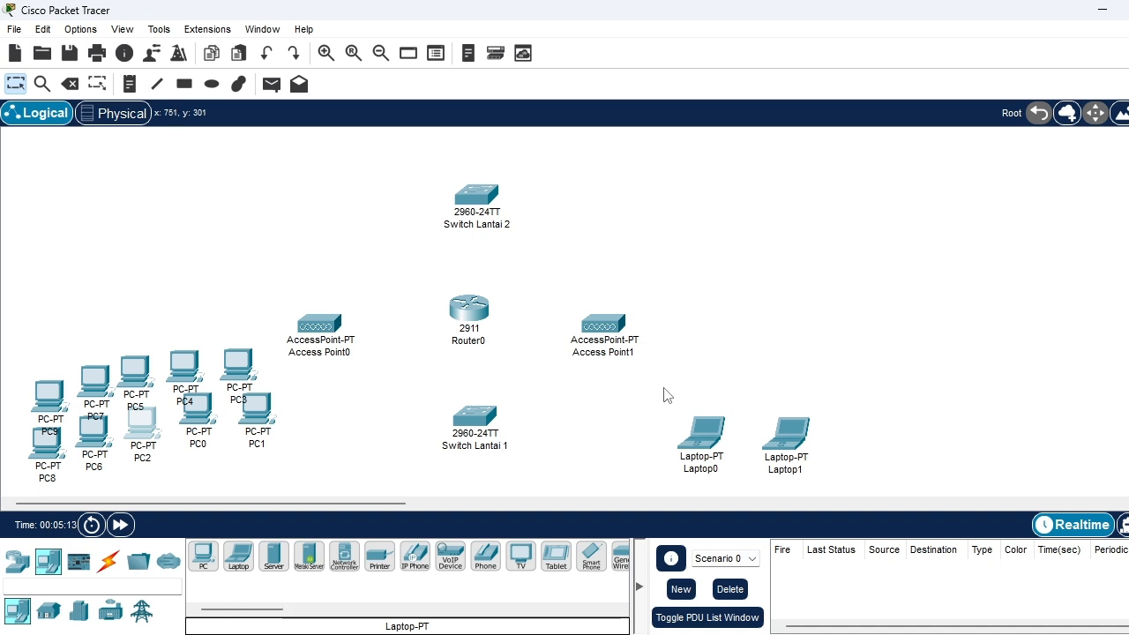
pyautogui.click(237, 555)
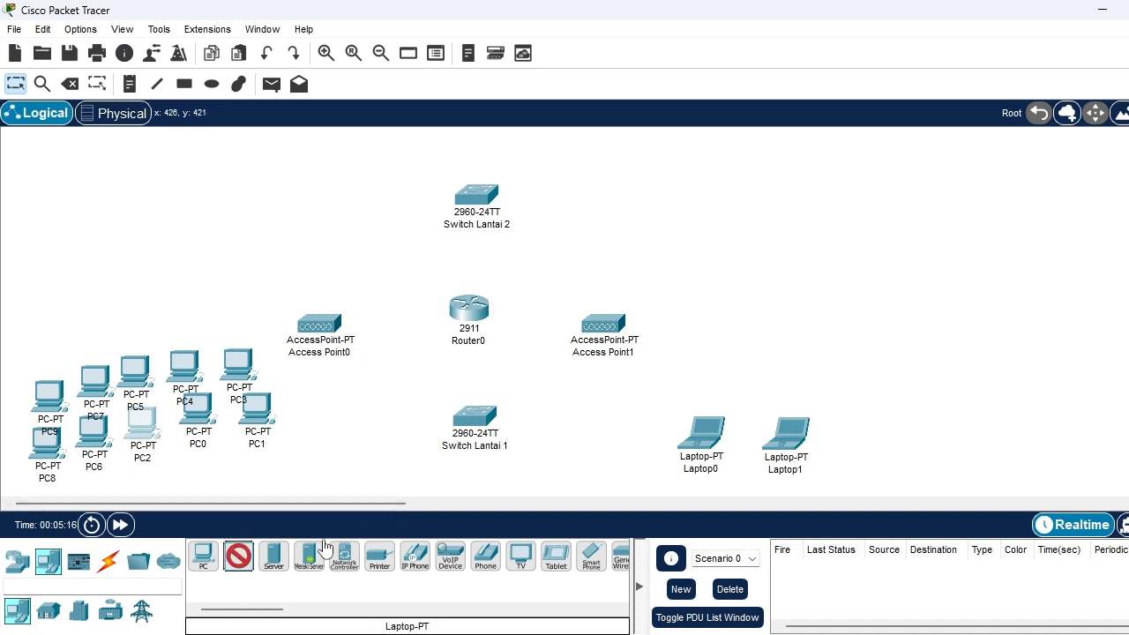
pyautogui.click(868, 434)
pyautogui.click(237, 555)
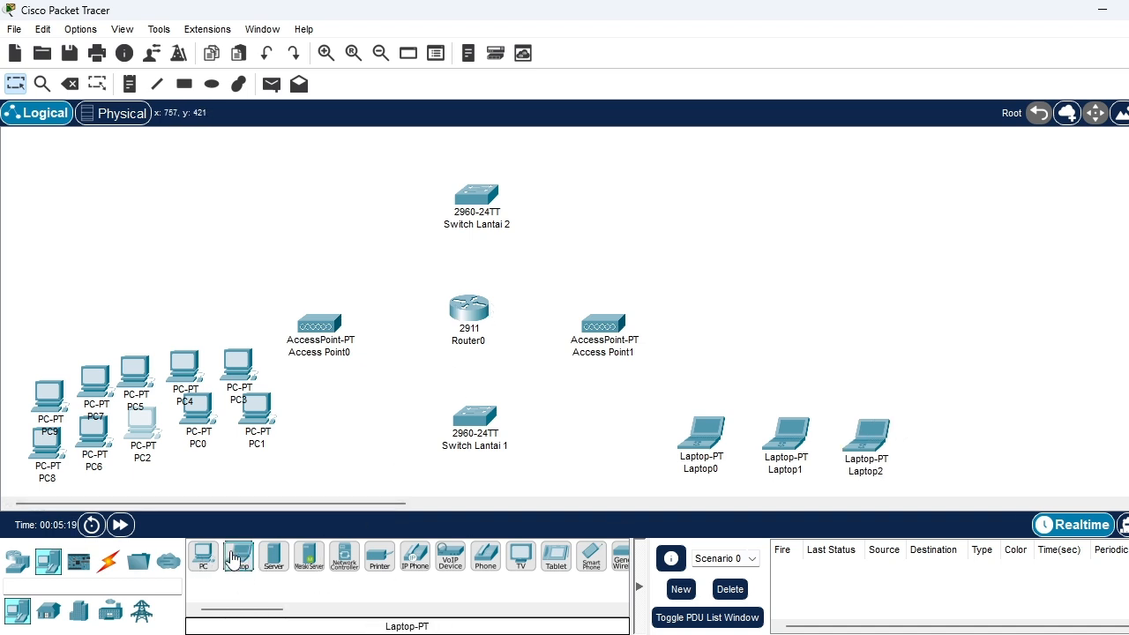
pyautogui.click(708, 369)
pyautogui.click(239, 555)
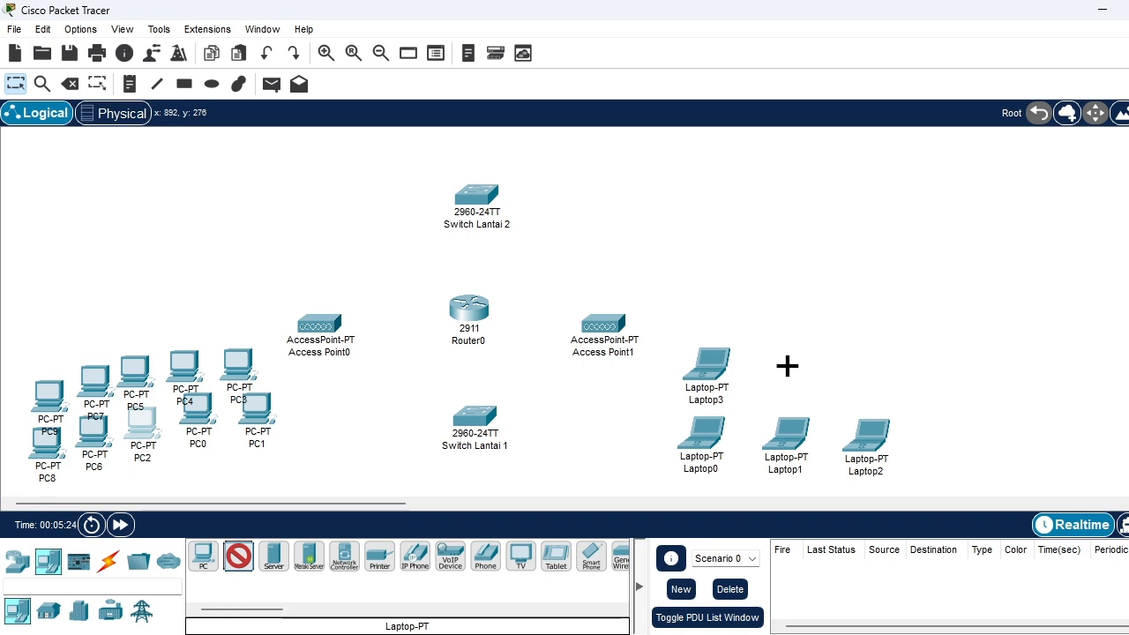
pyautogui.click(787, 368)
pyautogui.click(239, 557)
pyautogui.click(869, 368)
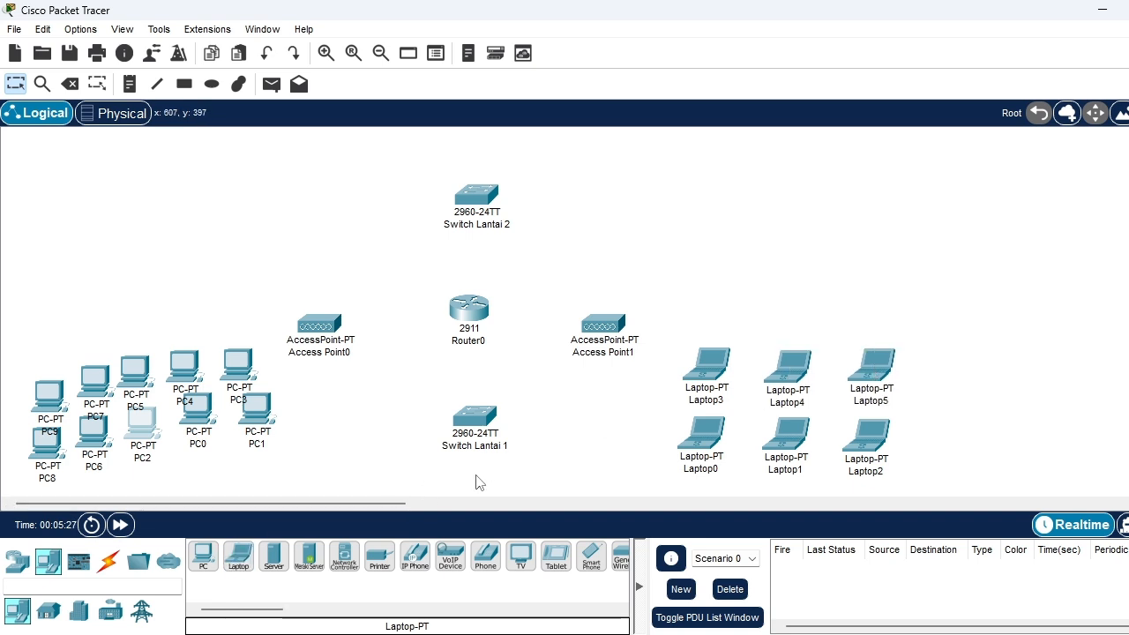
# Extend both laptop rows beside Switch Lantai 1 with two more laptops each, making two rows of five
pyautogui.click(239, 557)
pyautogui.click(941, 439)
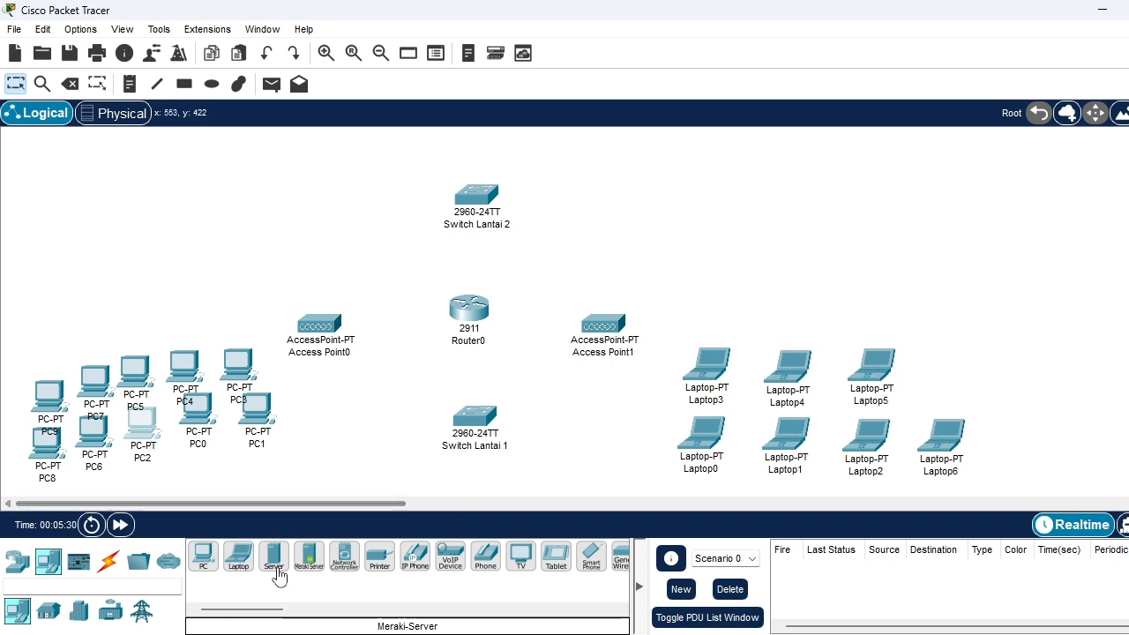
pyautogui.click(239, 557)
pyautogui.click(946, 371)
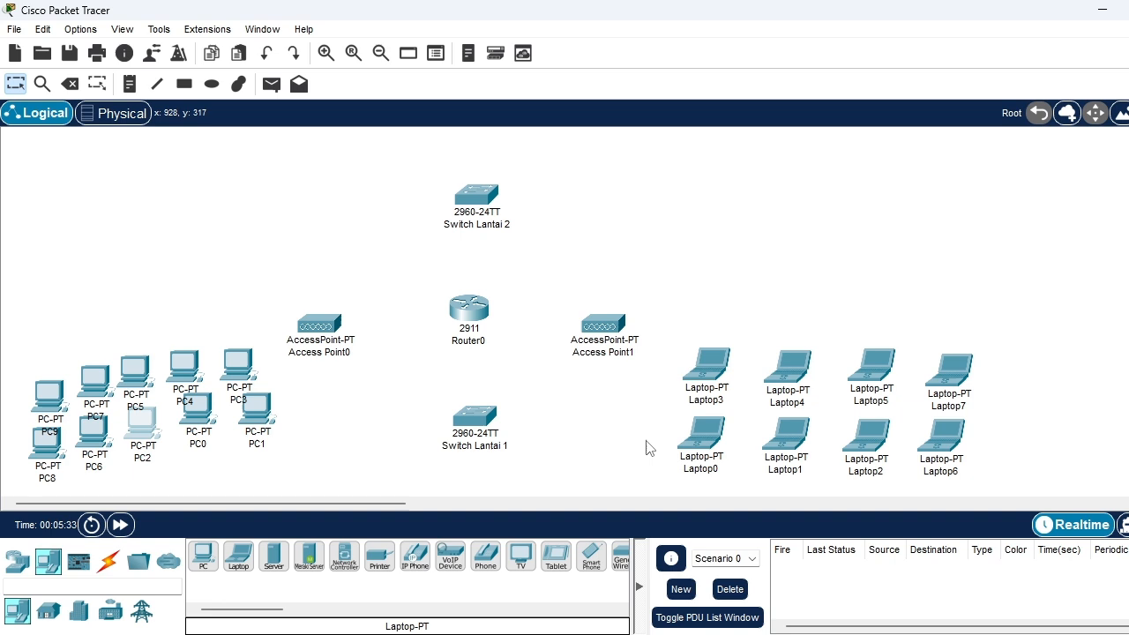
pyautogui.click(236, 557)
pyautogui.click(1001, 437)
pyautogui.click(239, 557)
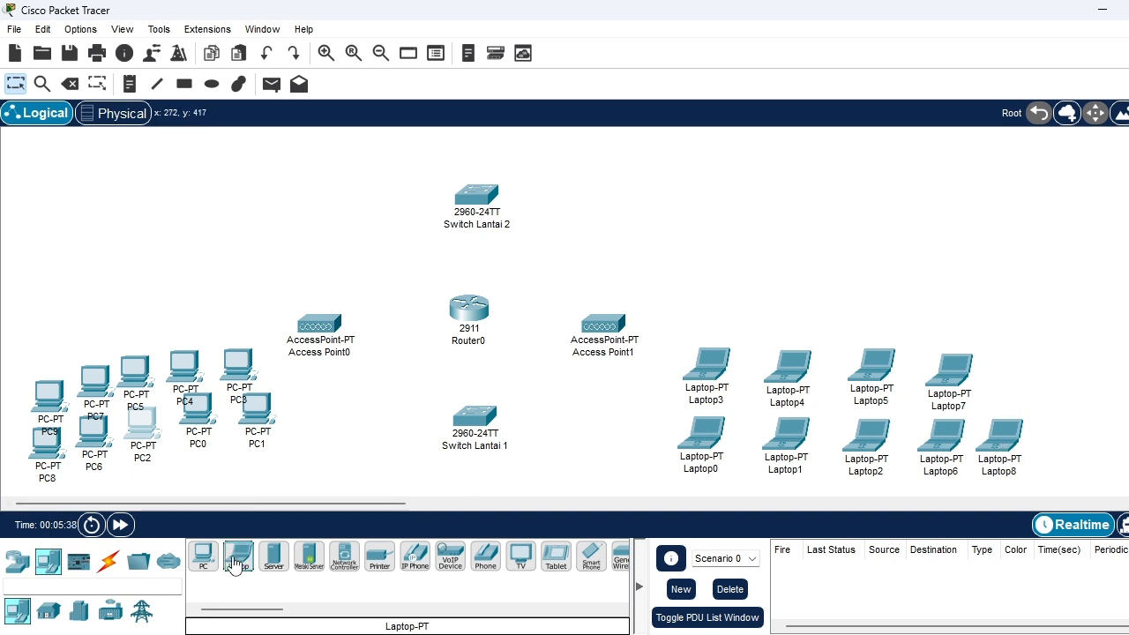
pyautogui.click(1008, 379)
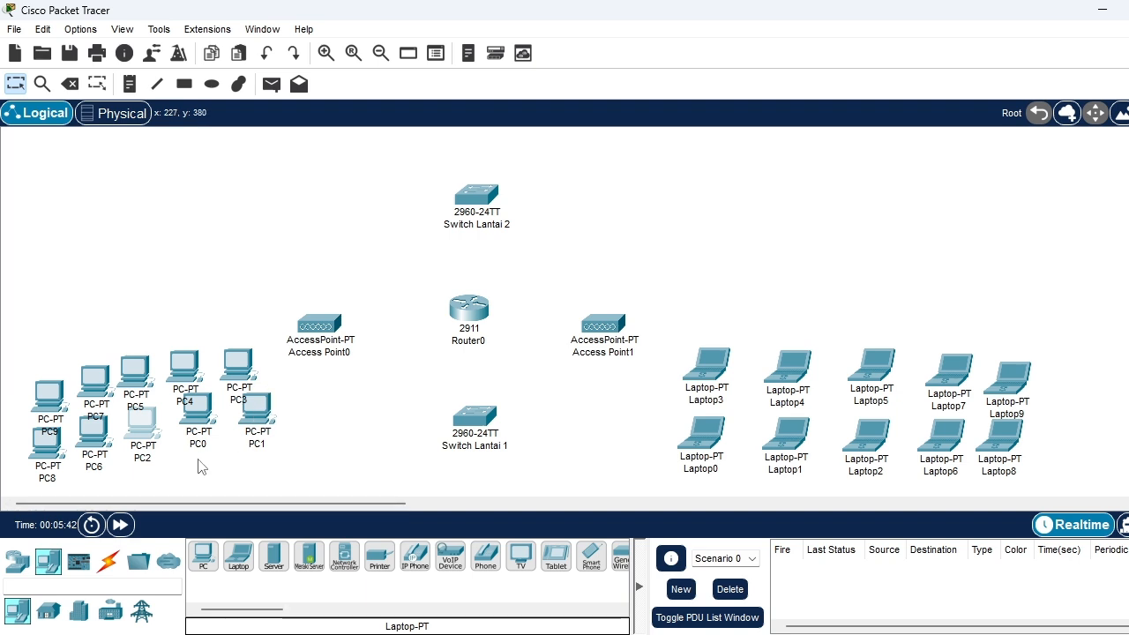
# Place five PCs in a row to the left of Switch Lantai 2, above Access Point0
pyautogui.click(201, 558)
pyautogui.click(254, 226)
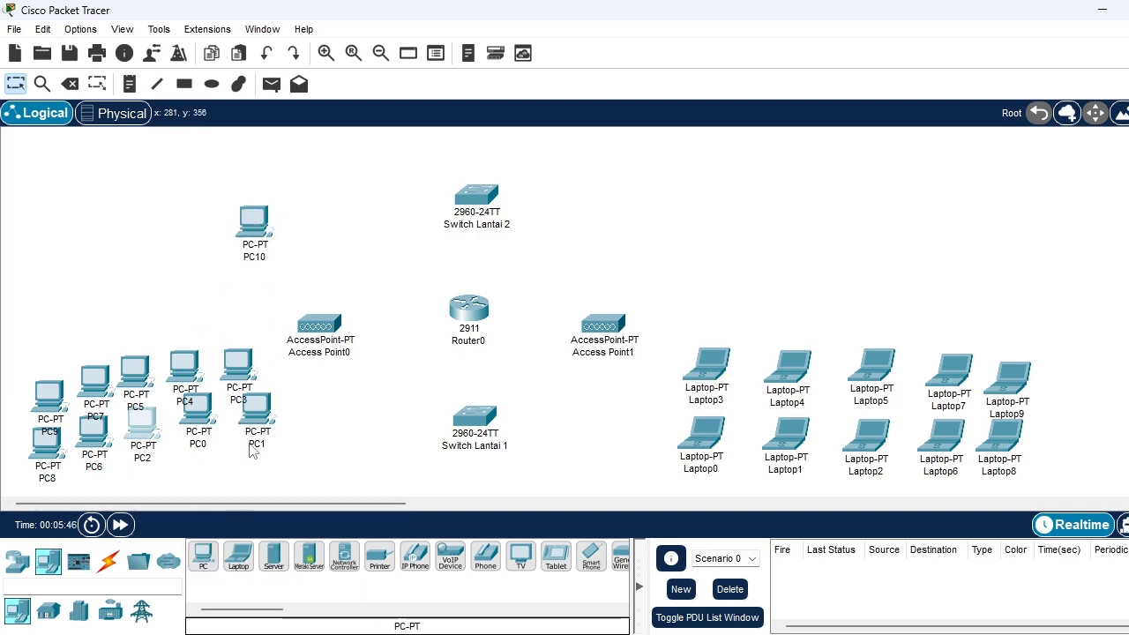
pyautogui.click(203, 564)
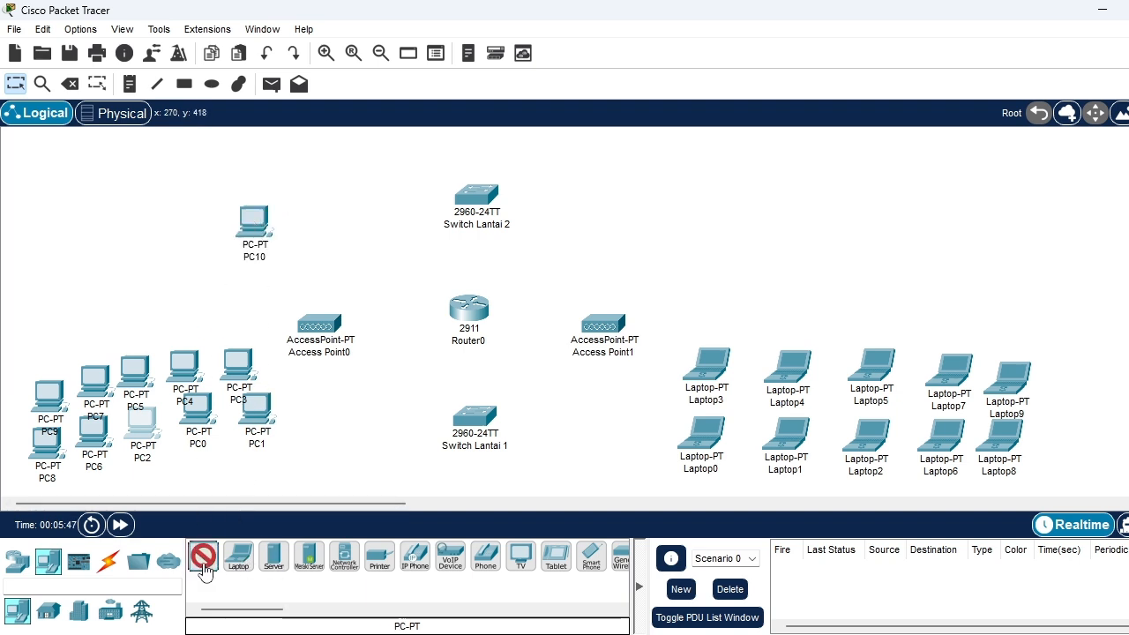
pyautogui.click(197, 236)
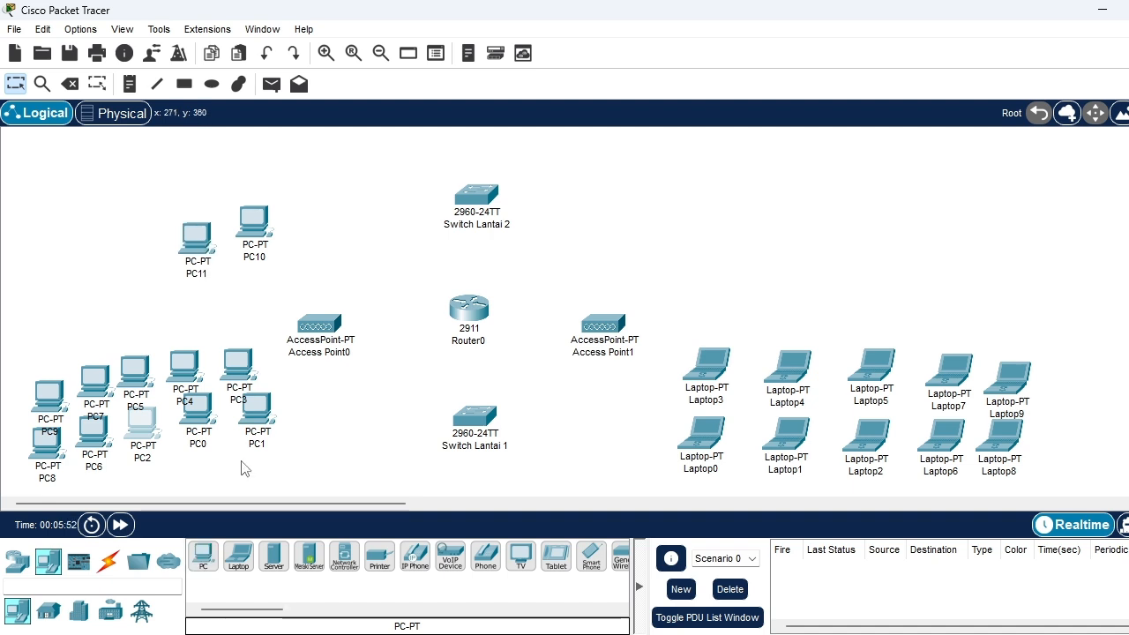
pyautogui.click(203, 558)
pyautogui.click(150, 242)
pyautogui.click(203, 560)
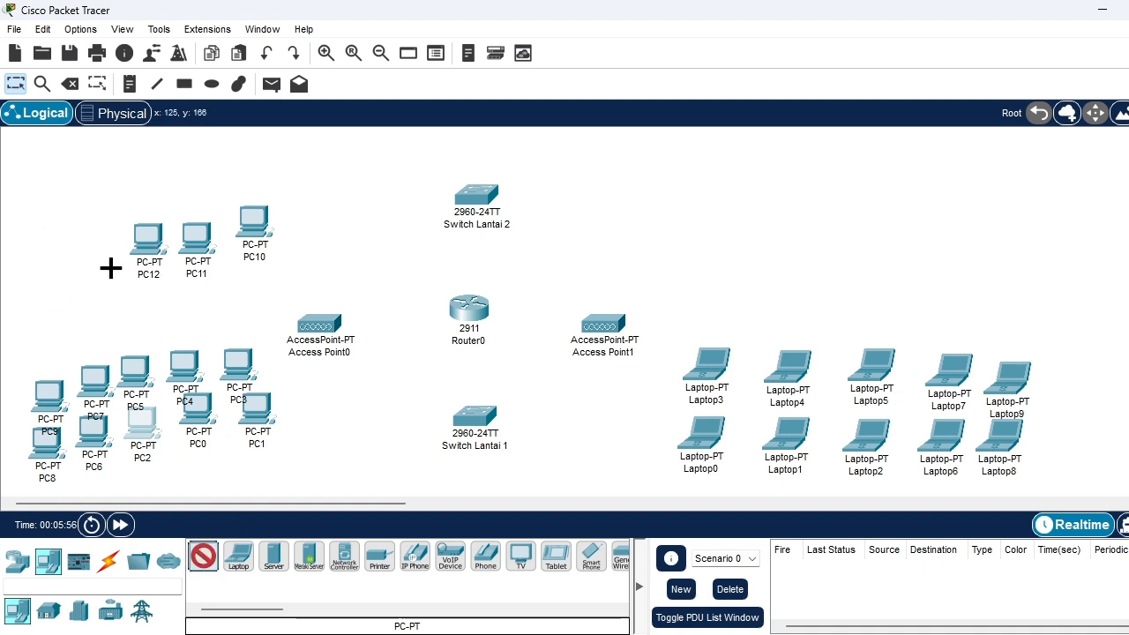
pyautogui.click(106, 239)
pyautogui.click(203, 559)
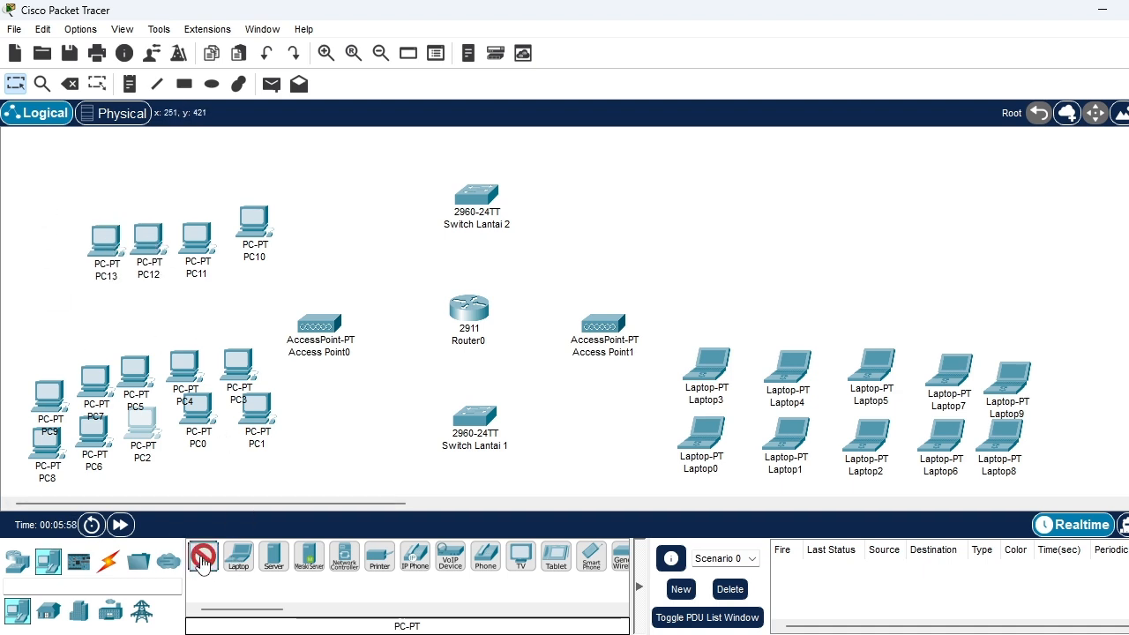
pyautogui.click(54, 234)
# Add a second row of five PCs directly above the PC row beside Switch Lantai 2
pyautogui.click(202, 557)
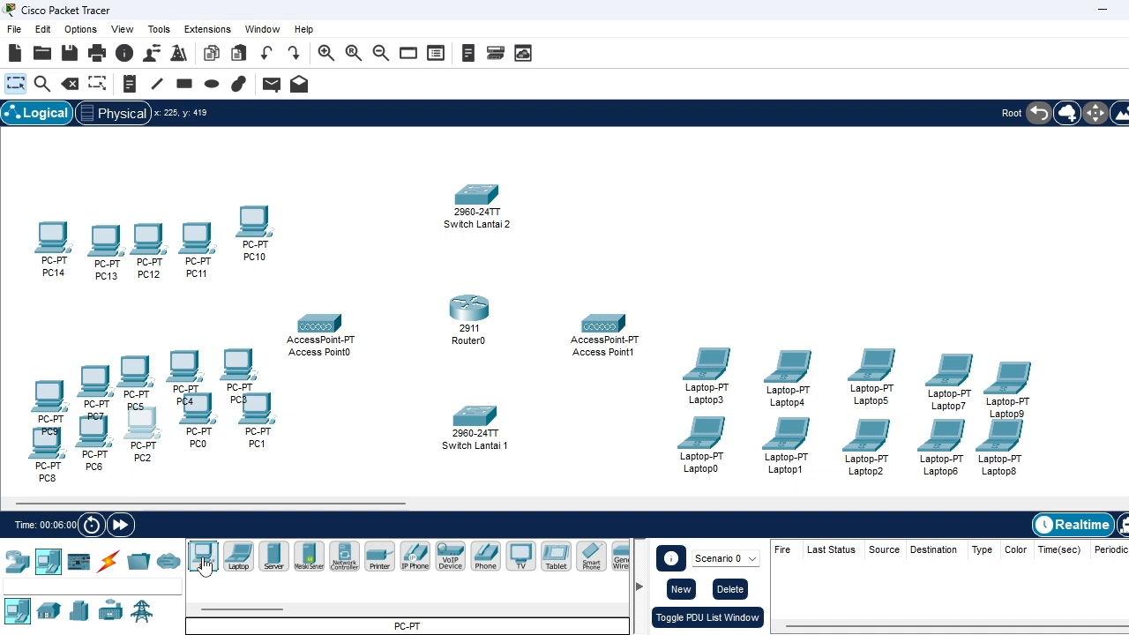
pyautogui.click(260, 172)
pyautogui.click(203, 557)
pyautogui.click(196, 170)
pyautogui.click(202, 557)
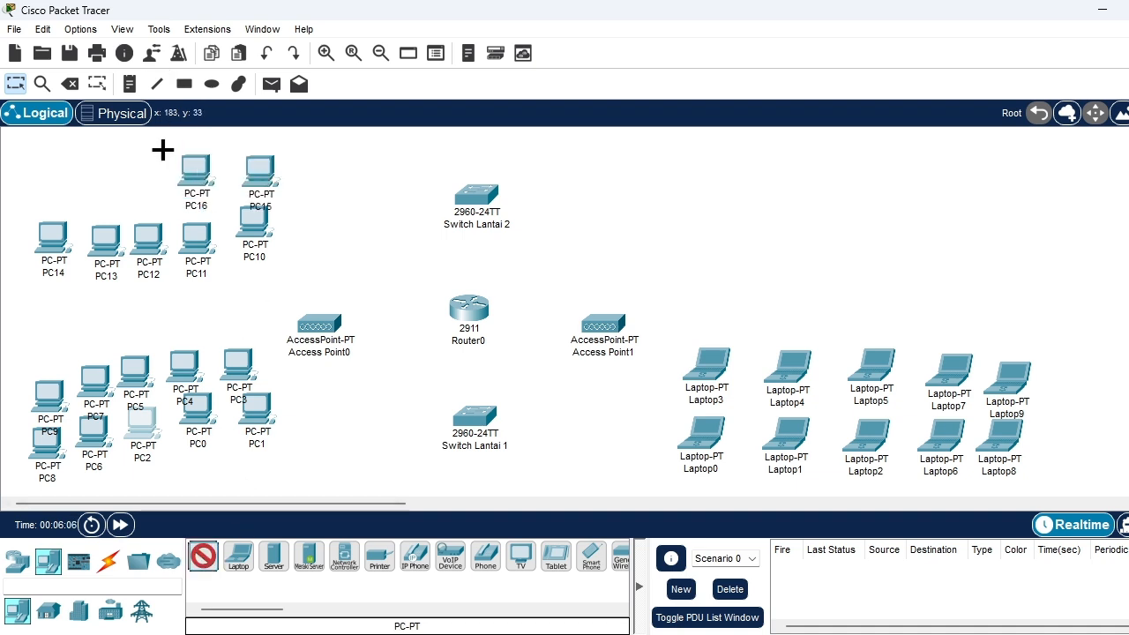
pyautogui.click(154, 166)
pyautogui.click(203, 557)
pyautogui.click(106, 168)
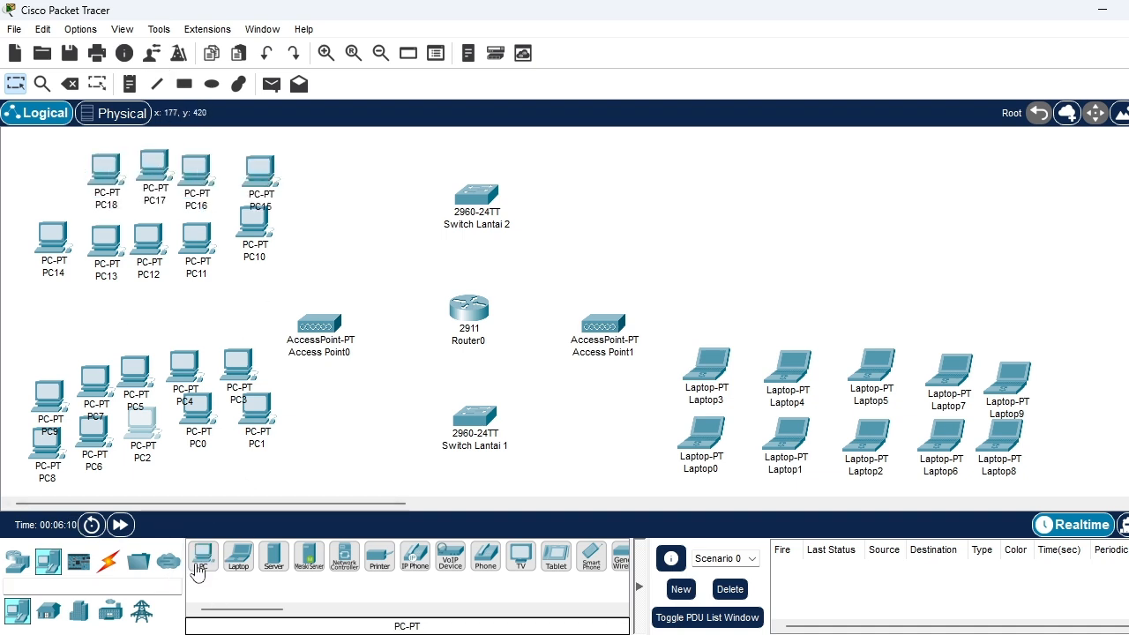
pyautogui.click(203, 557)
pyautogui.click(52, 178)
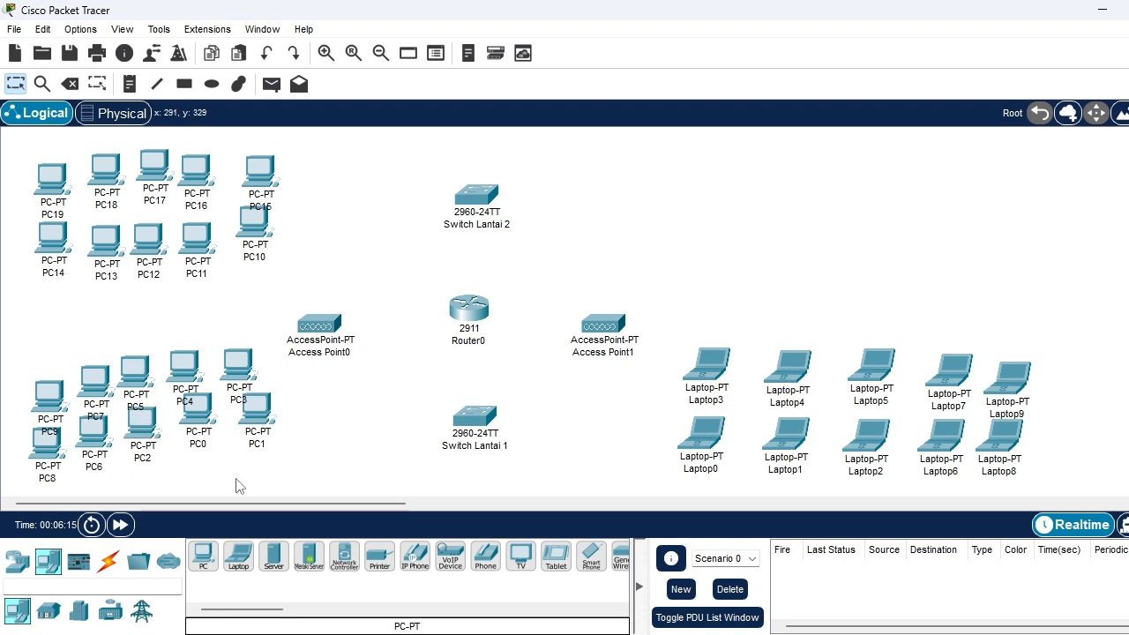
# Place seven laptops to the right of Switch Lantai 2, three in an upper row and four in a lower row
pyautogui.click(238, 558)
pyautogui.click(610, 223)
pyautogui.click(238, 557)
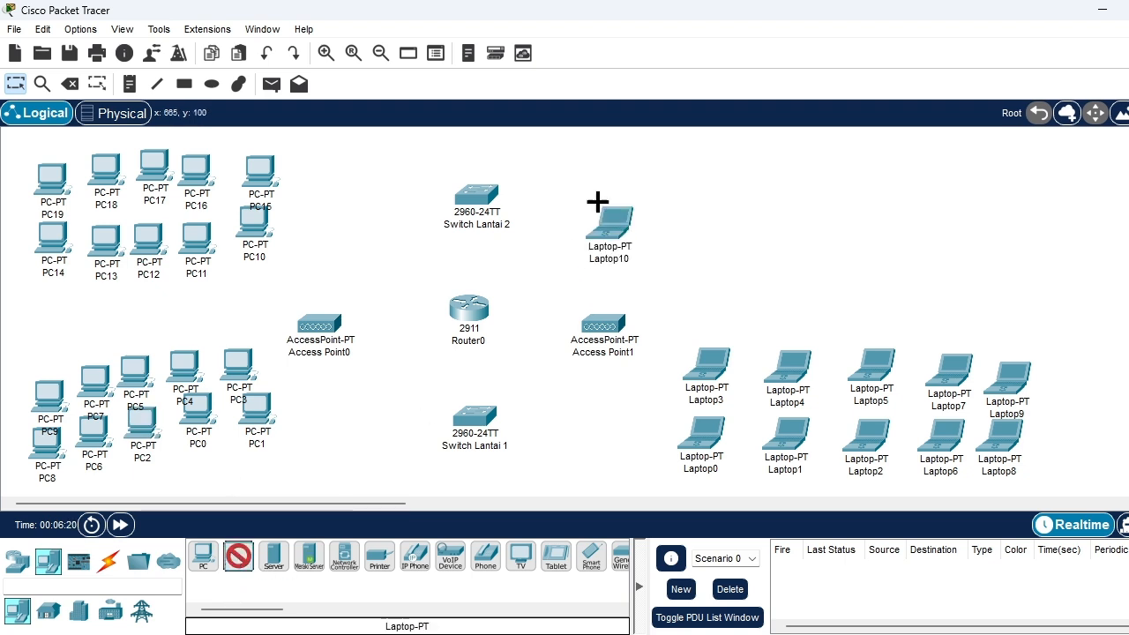
pyautogui.click(626, 173)
pyautogui.click(238, 557)
pyautogui.click(685, 238)
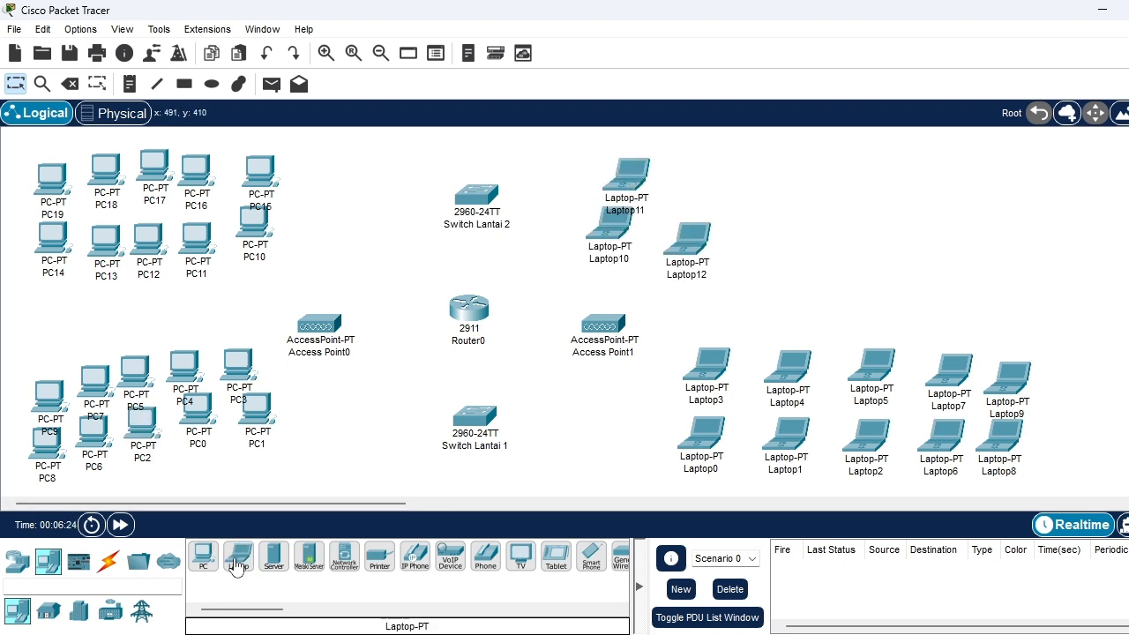
pyautogui.click(238, 557)
pyautogui.click(706, 172)
pyautogui.click(239, 557)
pyautogui.click(775, 240)
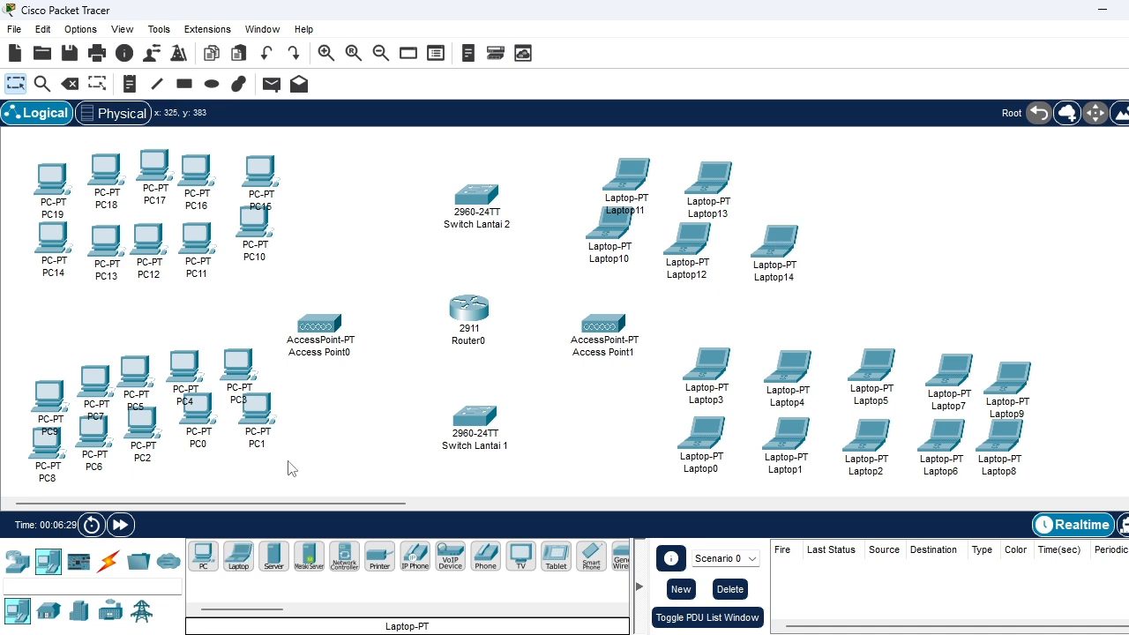
pyautogui.click(238, 557)
pyautogui.click(789, 183)
pyautogui.click(239, 557)
pyautogui.click(862, 242)
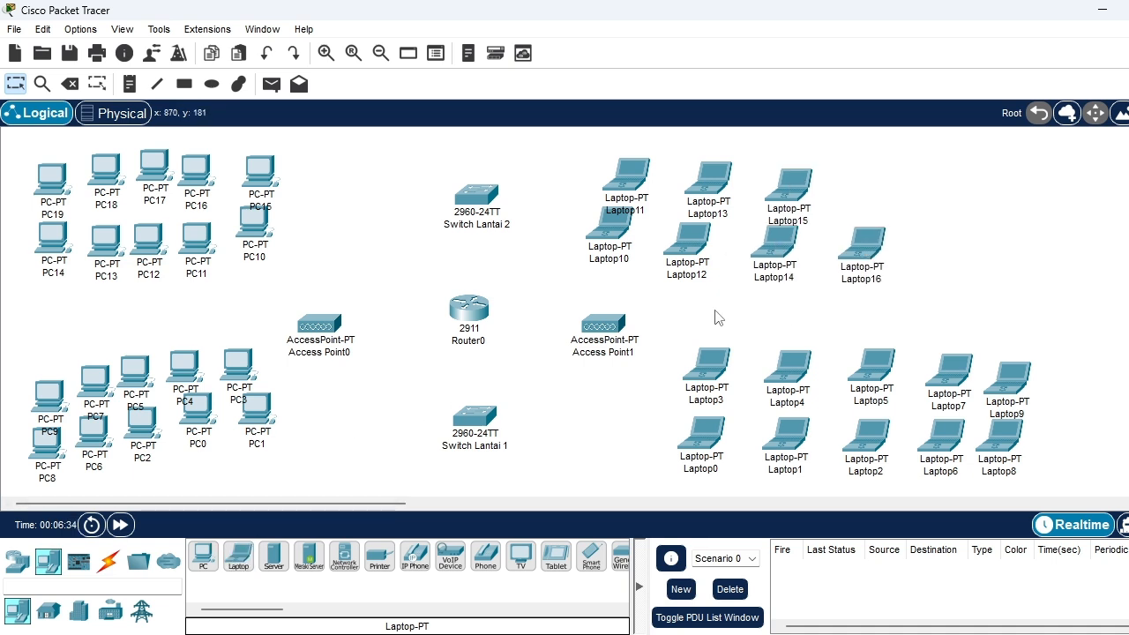
# Complete the two rows beside Switch Lantai 2 with a PC above Laptop16 and two stacked laptops to its right
pyautogui.click(204, 560)
pyautogui.click(862, 185)
pyautogui.click(203, 557)
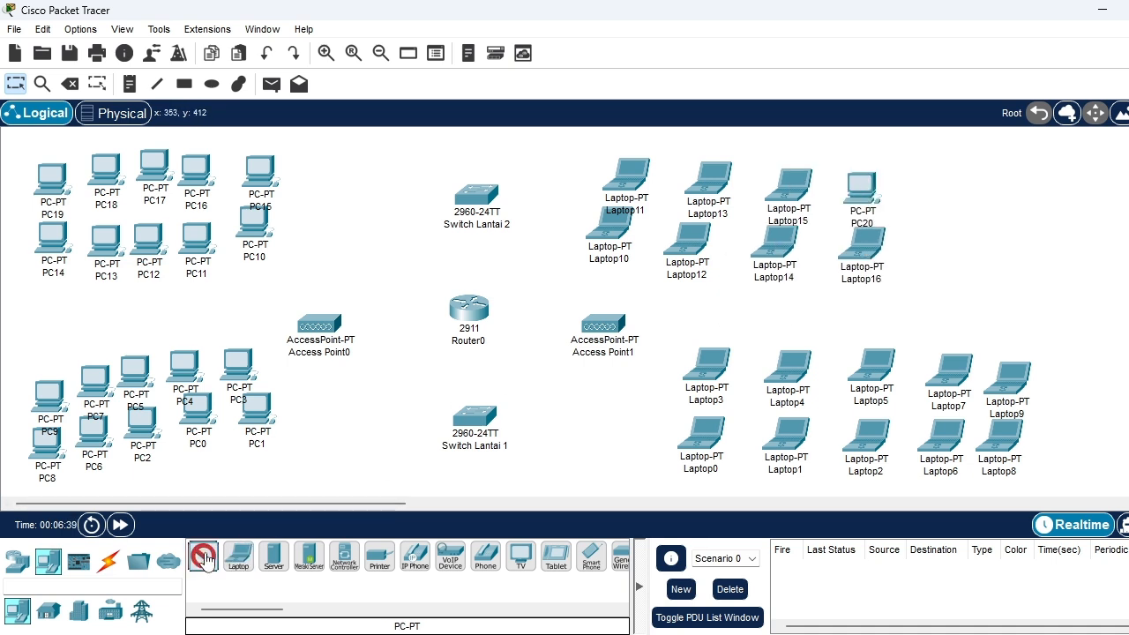
pyautogui.click(238, 558)
pyautogui.click(931, 244)
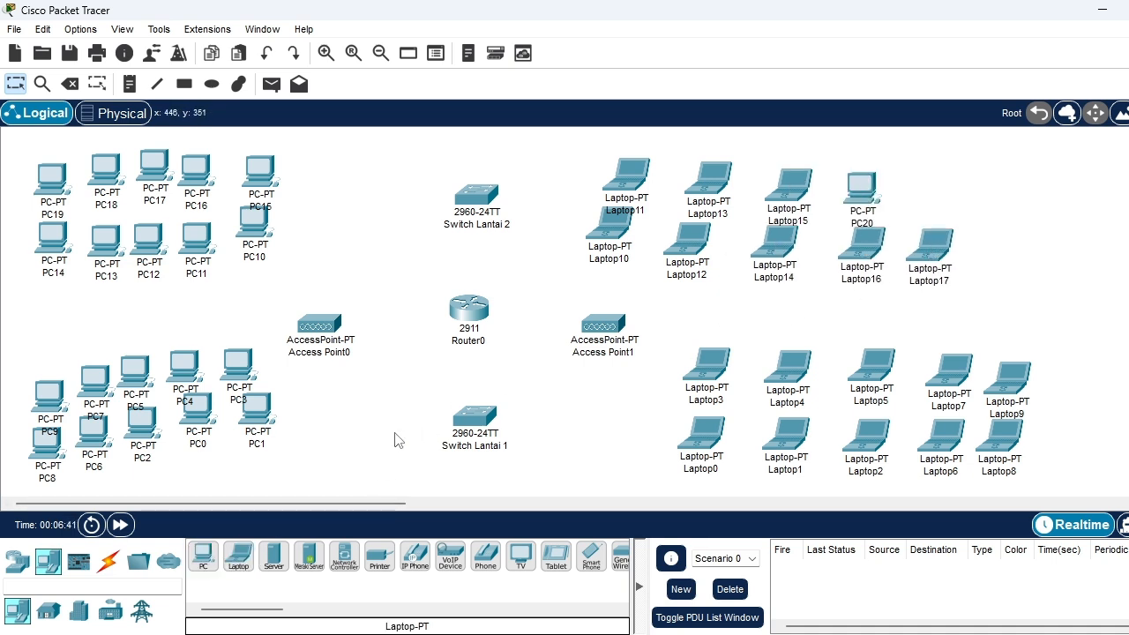
pyautogui.click(238, 557)
pyautogui.click(936, 196)
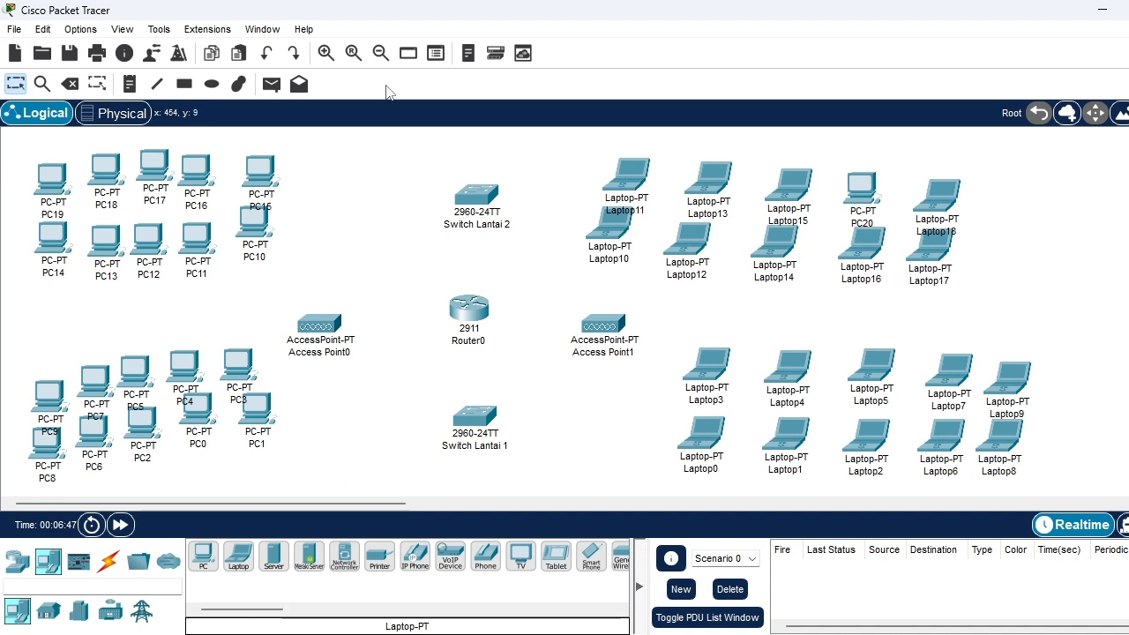
# Align PC1, PC3, PC0 and PC4 into two even columns to the left of Switch Lantai 1
pyautogui.click(380, 53)
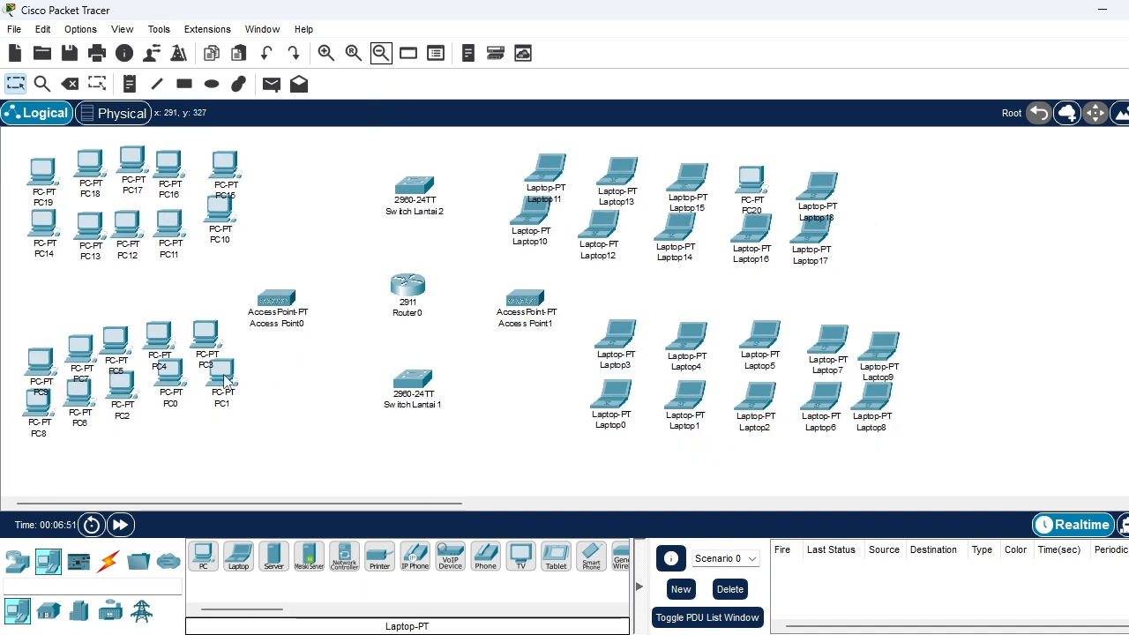
pyautogui.moveTo(227, 381); pyautogui.dragTo(213, 397)
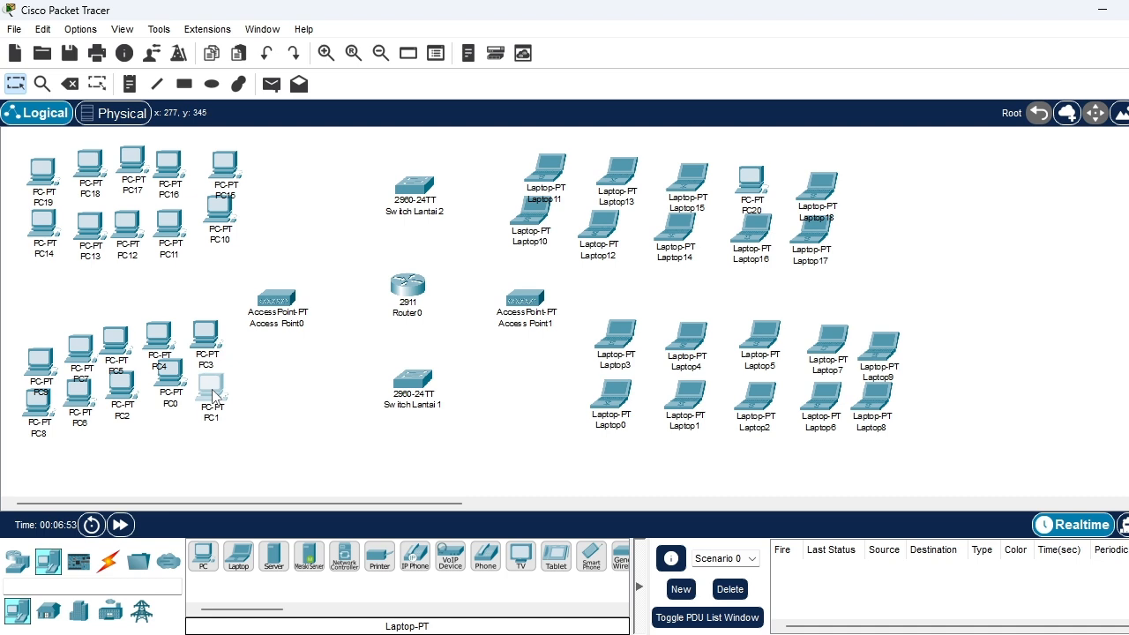
pyautogui.moveTo(205, 333); pyautogui.dragTo(210, 334)
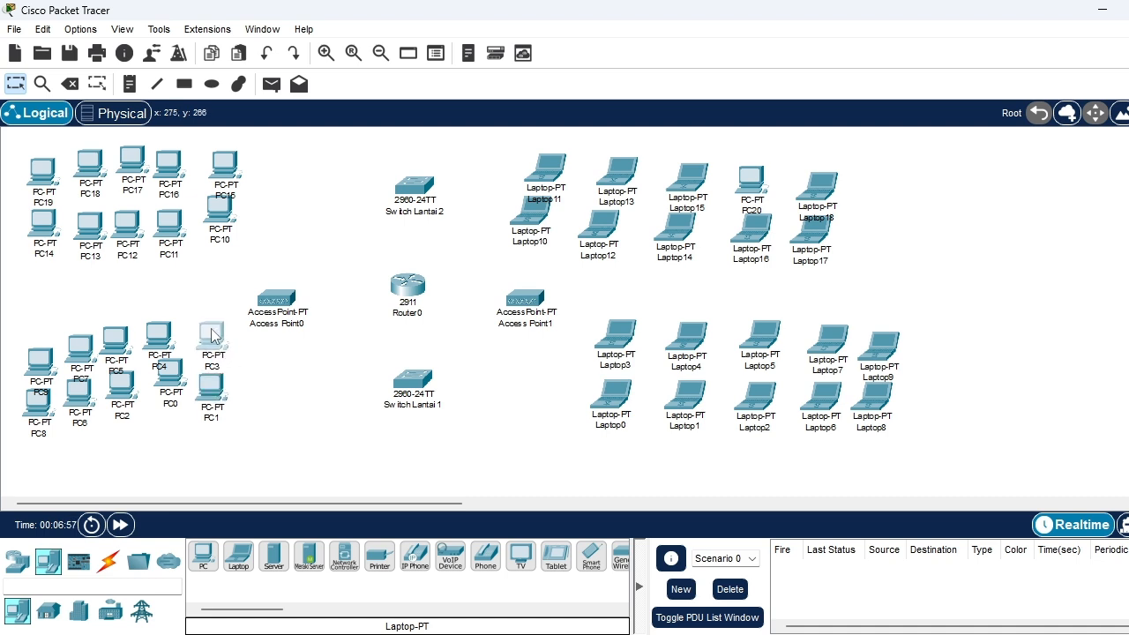
pyautogui.moveTo(173, 374); pyautogui.dragTo(168, 388)
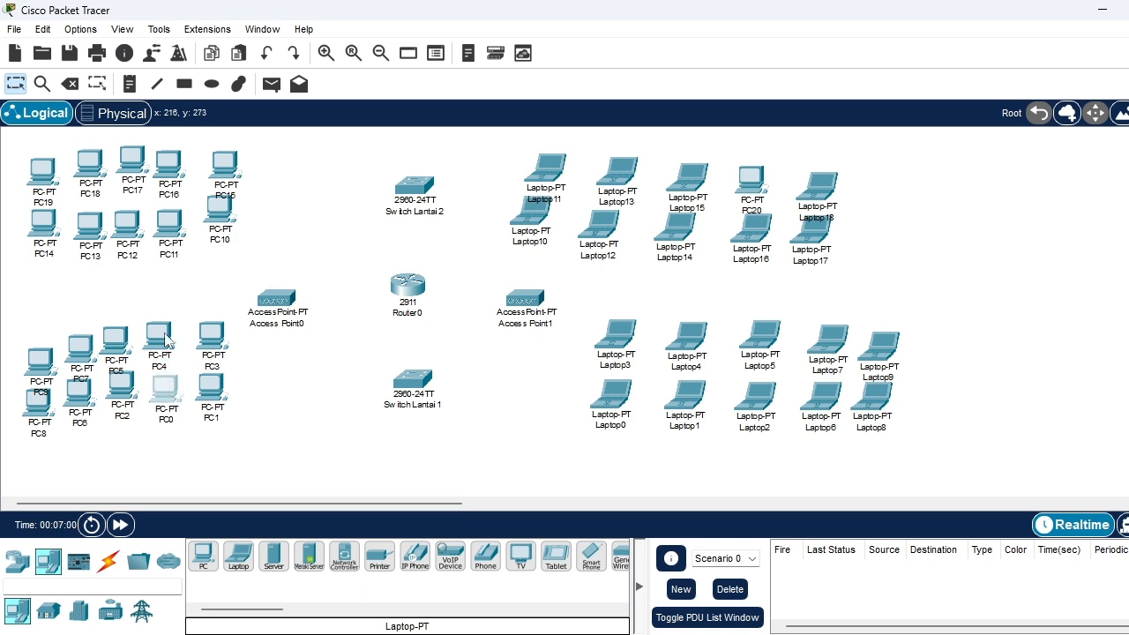
pyautogui.moveTo(166, 337); pyautogui.dragTo(173, 338)
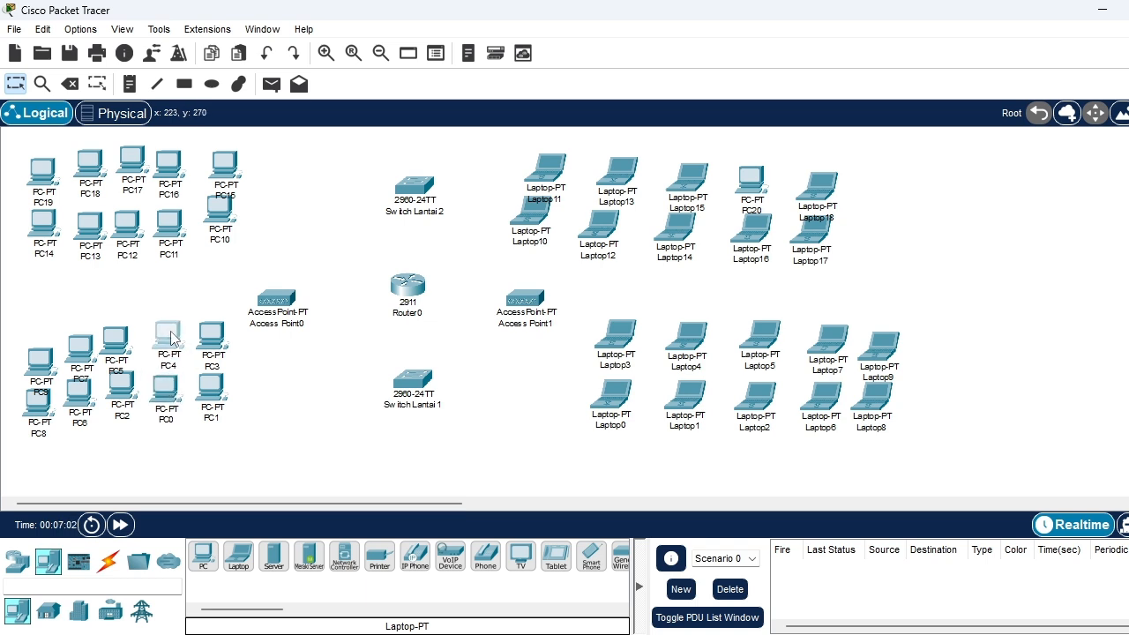
# Straighten the remaining PCs left of Switch Lantai 1 into two even rows of five, and move Access Point0 closer to the router
pyautogui.moveTo(117, 394); pyautogui.dragTo(117, 397)
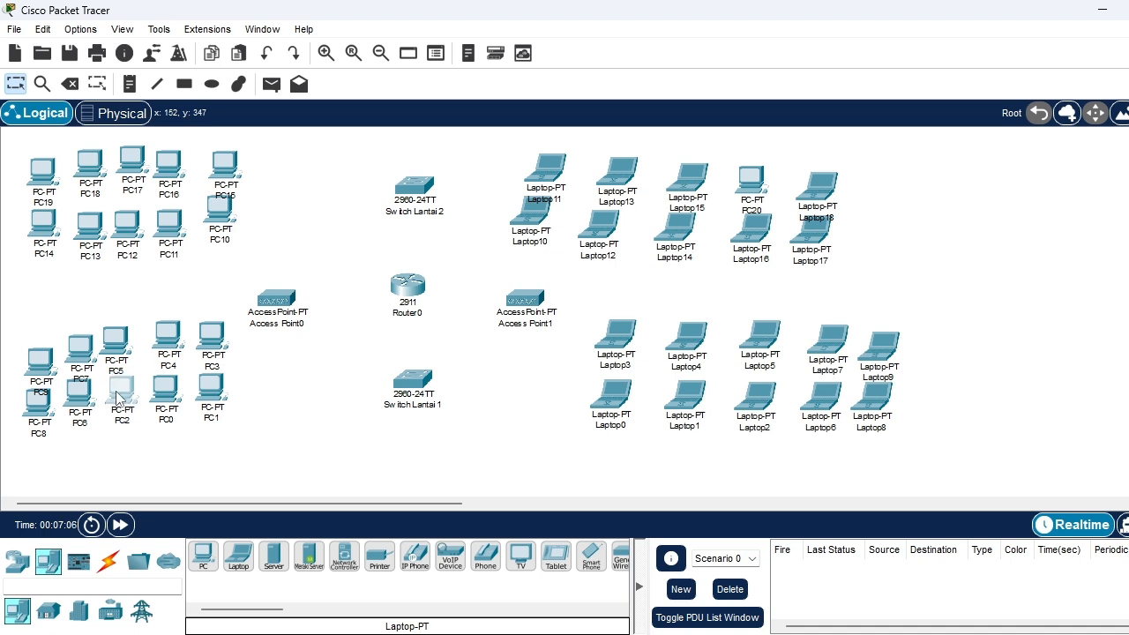
pyautogui.moveTo(122, 336); pyautogui.dragTo(78, 345)
pyautogui.moveTo(81, 402); pyautogui.dragTo(57, 401)
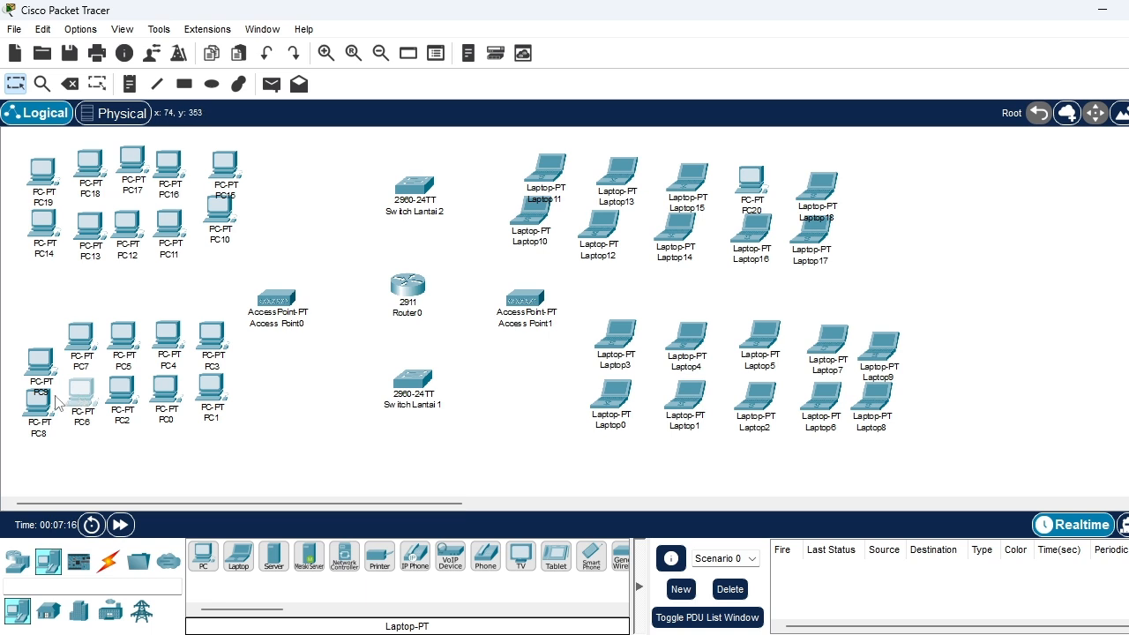
pyautogui.moveTo(40, 361); pyautogui.dragTo(35, 339)
pyautogui.moveTo(46, 402); pyautogui.dragTo(44, 394)
pyautogui.click(44, 392)
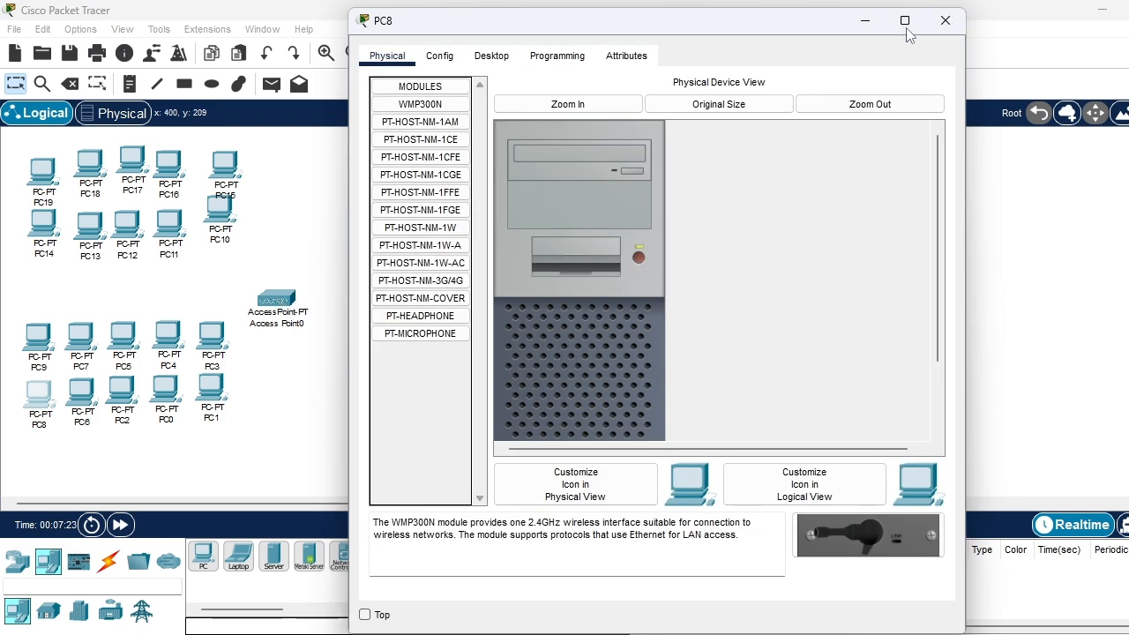
pyautogui.click(944, 20)
pyautogui.moveTo(284, 299); pyautogui.dragTo(333, 294)
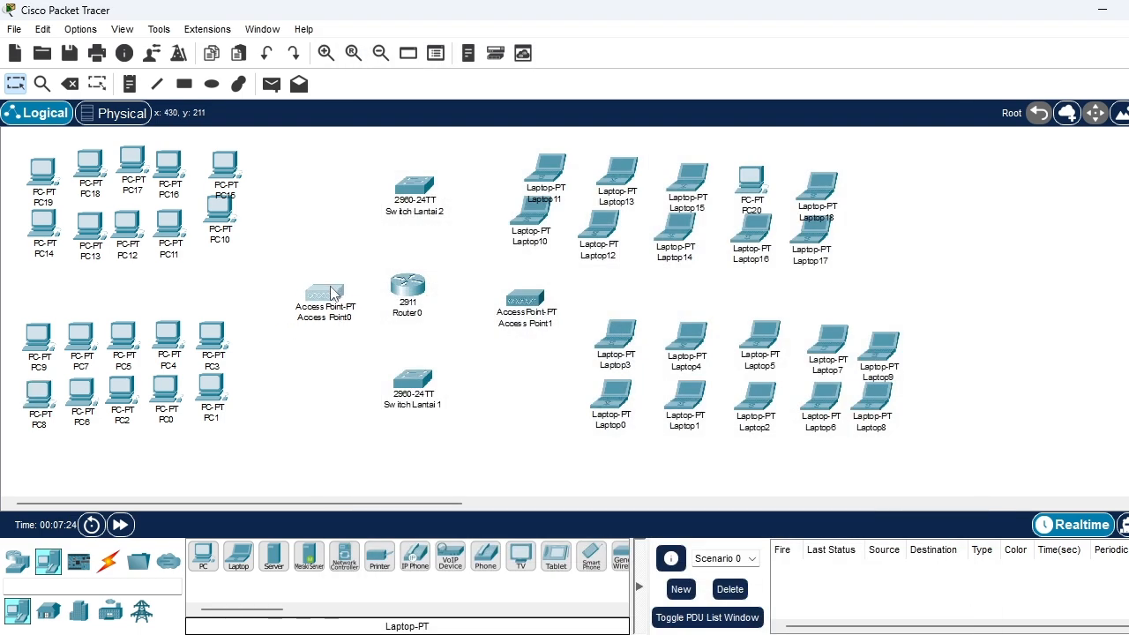
# Straighten the PCs to the left of Switch Lantai 2 into two even rows of five
pyautogui.click(333, 294)
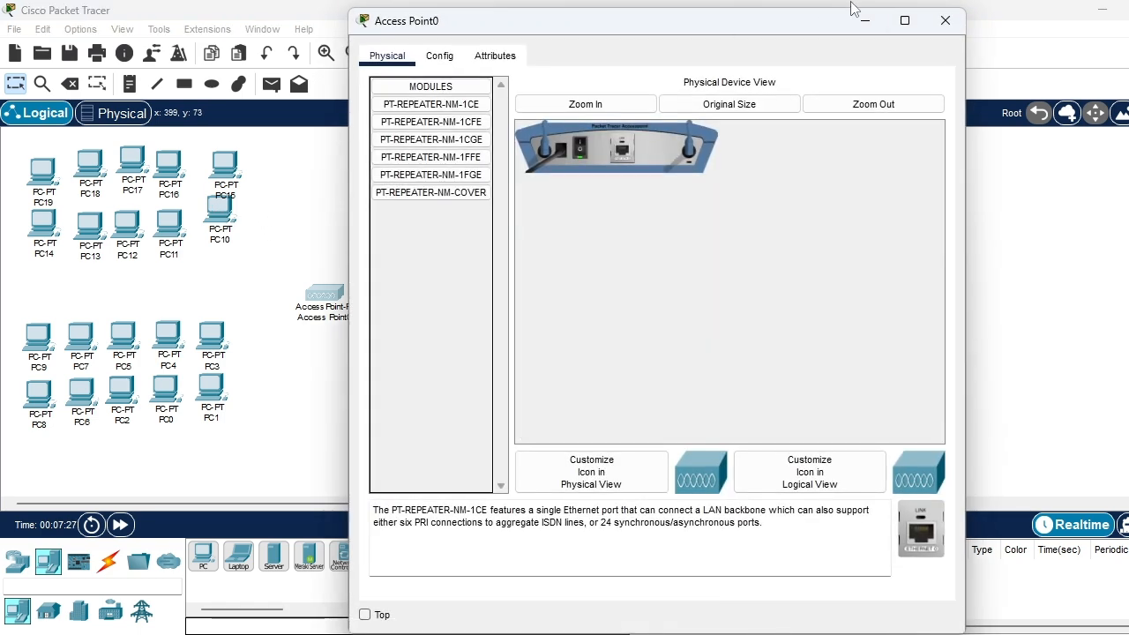
pyautogui.click(944, 15)
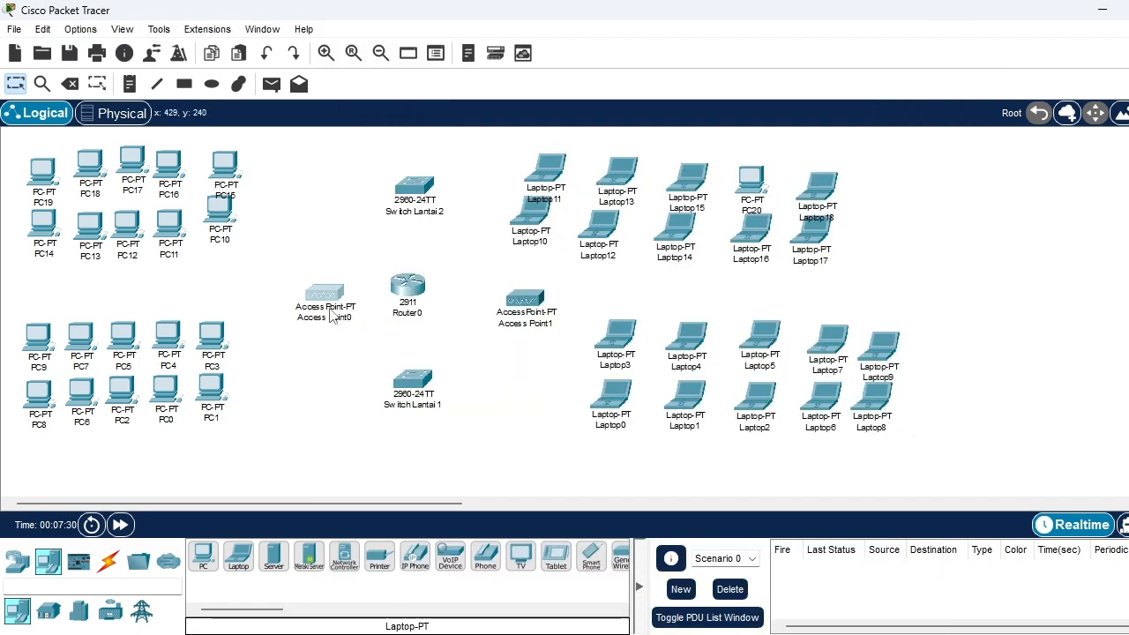
pyautogui.moveTo(223, 214)
pyautogui.mouseDown()
pyautogui.moveTo(243, 226)
pyautogui.moveTo(215, 234)
pyautogui.mouseUp()
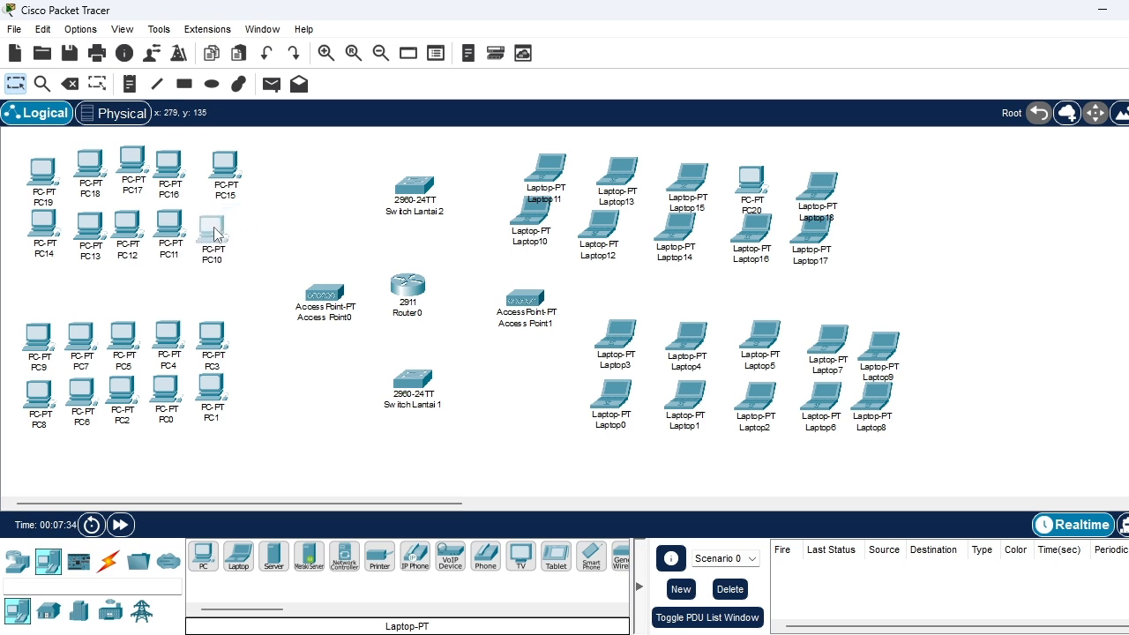
pyautogui.moveTo(228, 170); pyautogui.dragTo(212, 176)
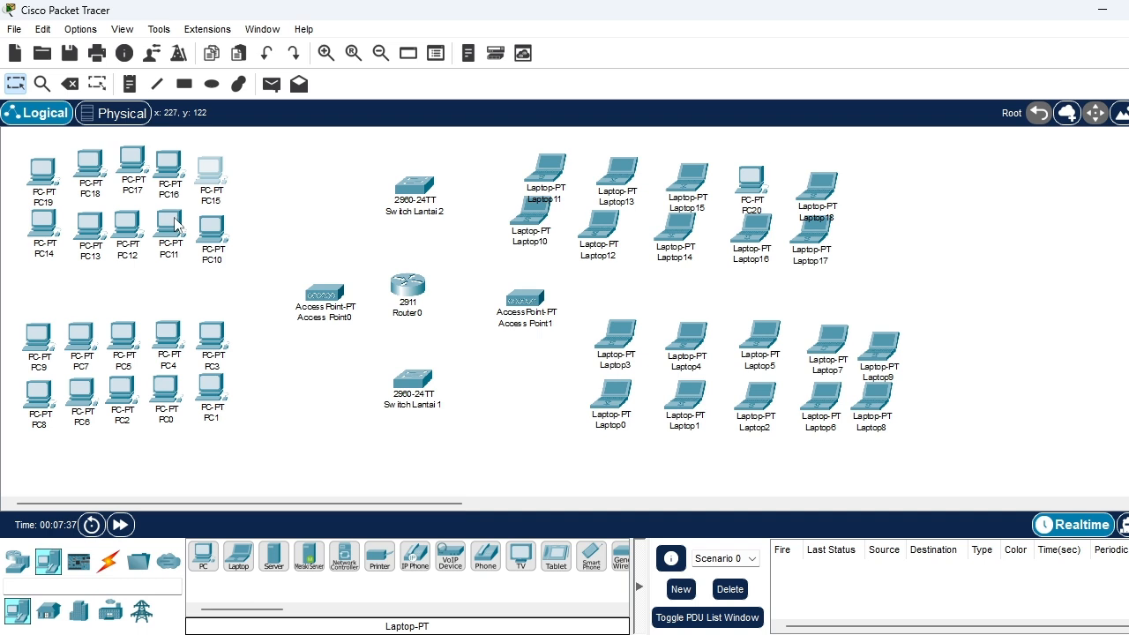
pyautogui.moveTo(174, 226); pyautogui.dragTo(82, 243)
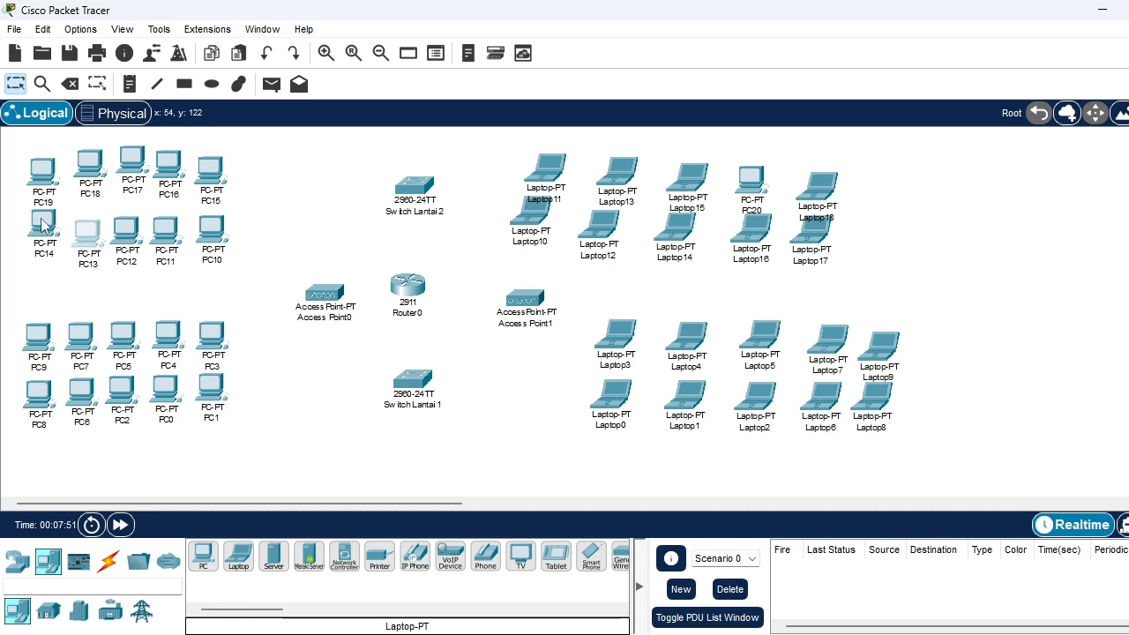
pyautogui.moveTo(42, 223); pyautogui.dragTo(39, 229)
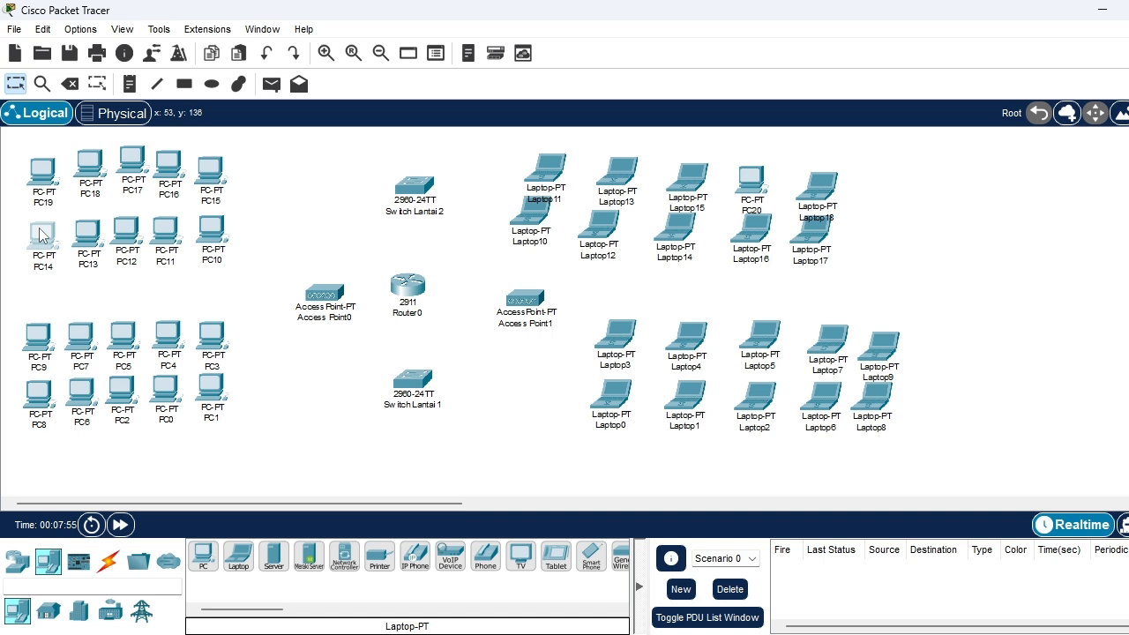
pyautogui.moveTo(78, 162); pyautogui.dragTo(71, 172)
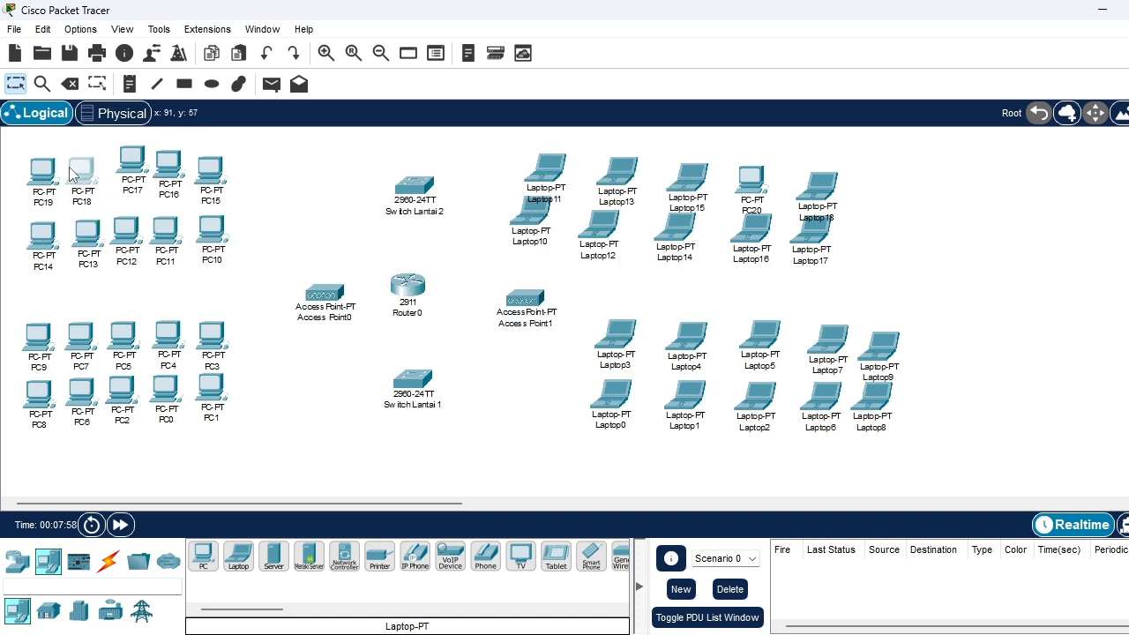
pyautogui.moveTo(137, 161); pyautogui.dragTo(171, 180)
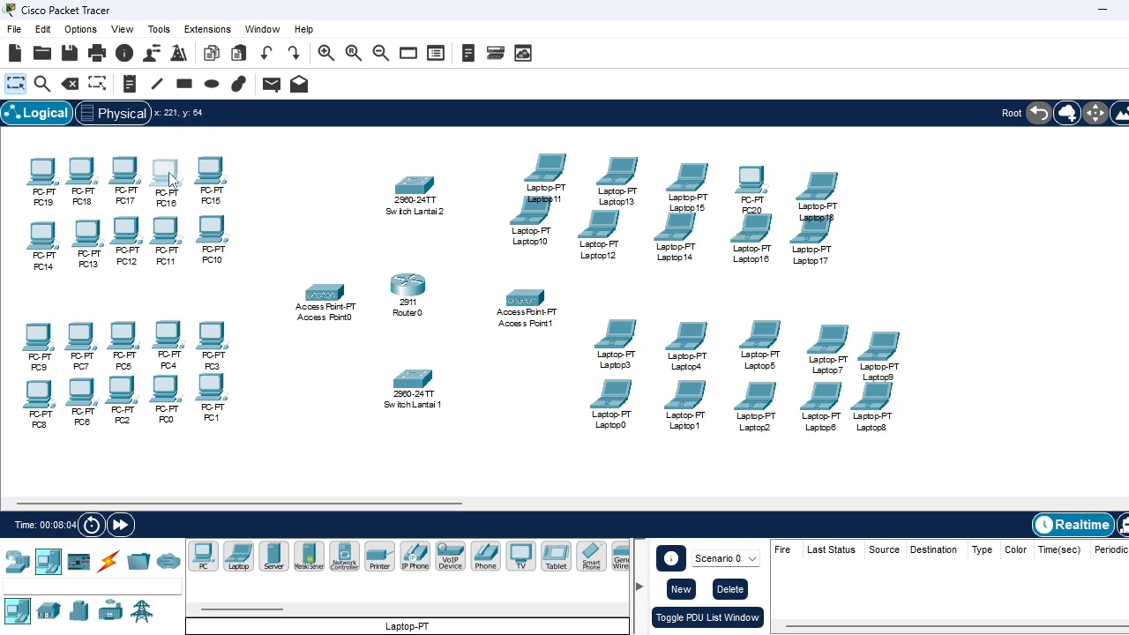
pyautogui.click(331, 222)
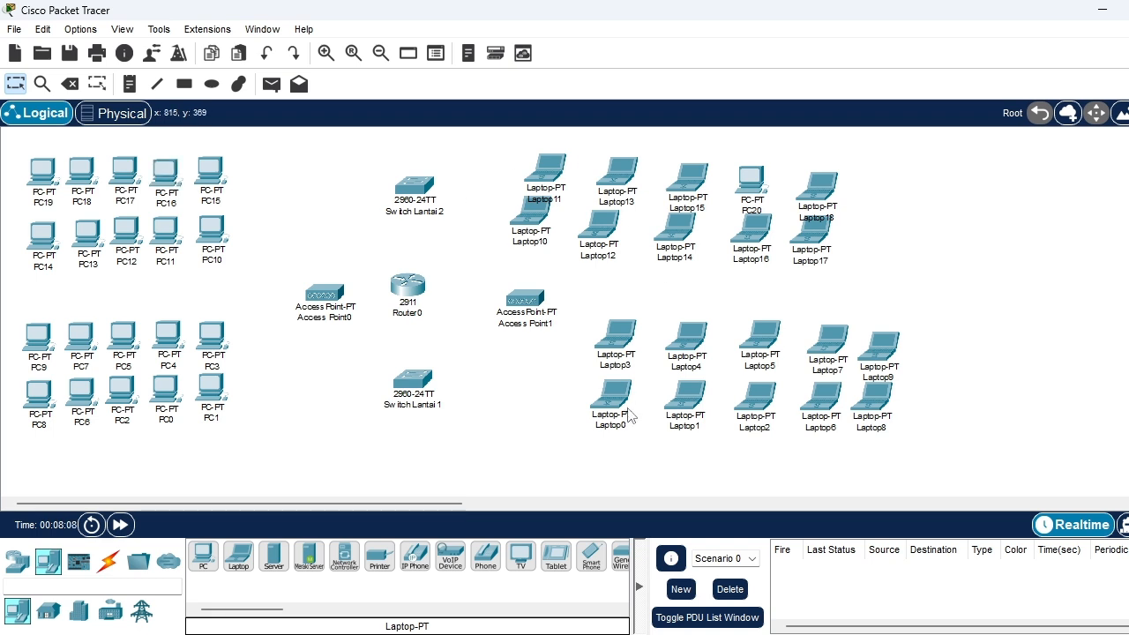
# Reposition Laptop3, Laptop4 and Laptop0 near Access Point1 as the start of two tidier laptop rows, and shift Laptop8 slightly
pyautogui.moveTo(629, 415)
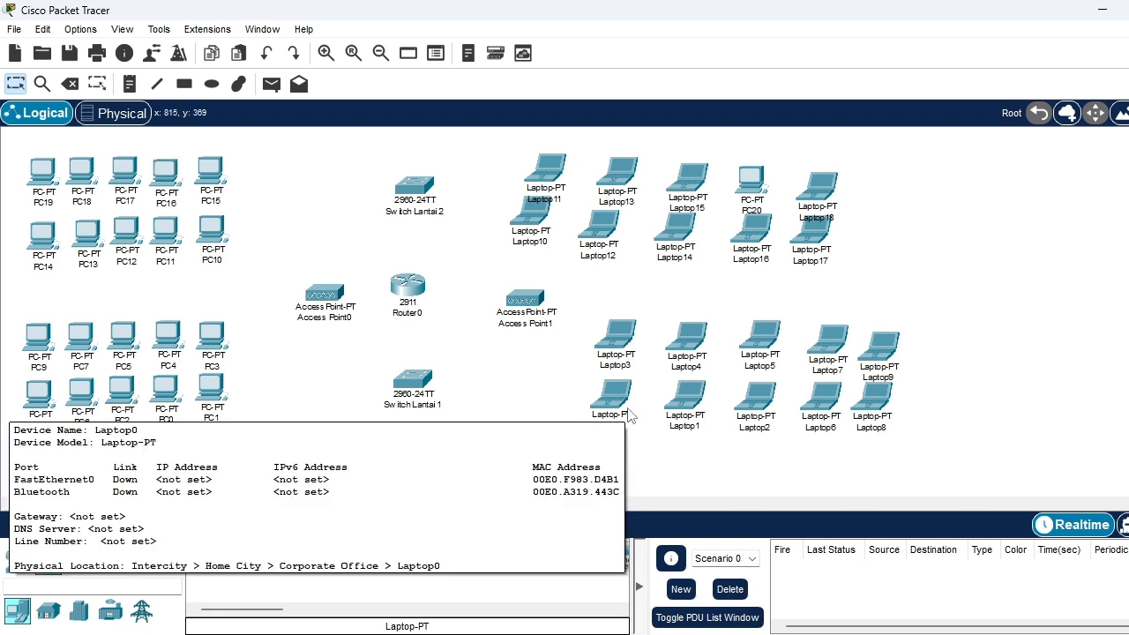
pyautogui.moveTo(882, 397)
pyautogui.mouseDown()
pyautogui.moveTo(892, 408)
pyautogui.moveTo(879, 403)
pyautogui.mouseUp()
pyautogui.moveTo(620, 340); pyautogui.dragTo(661, 322)
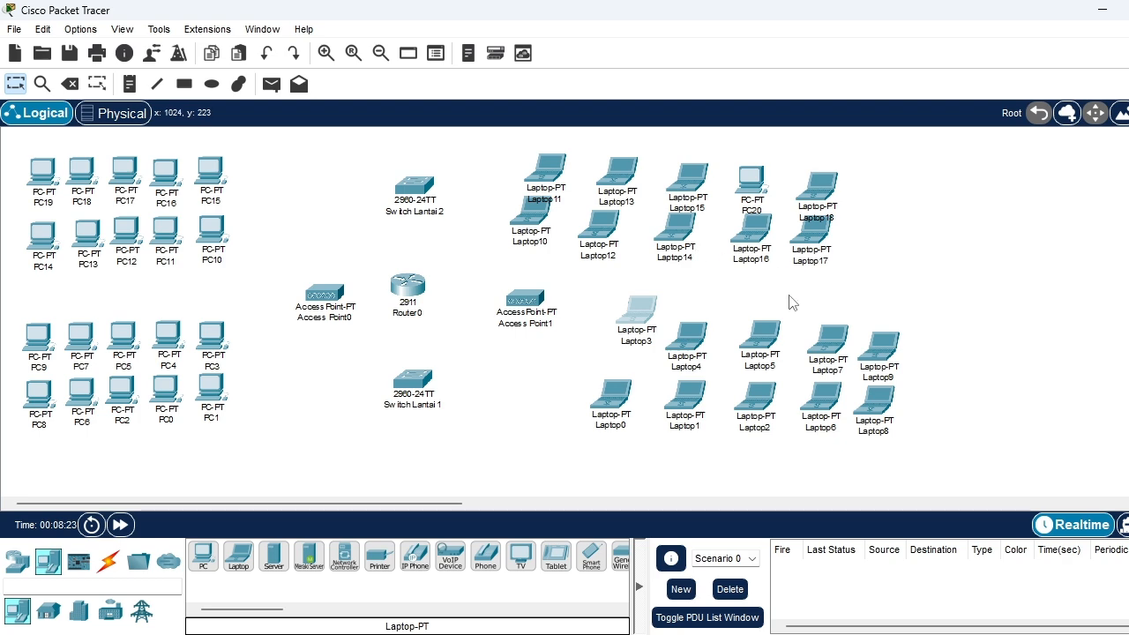
pyautogui.scroll(1, 789, 295)
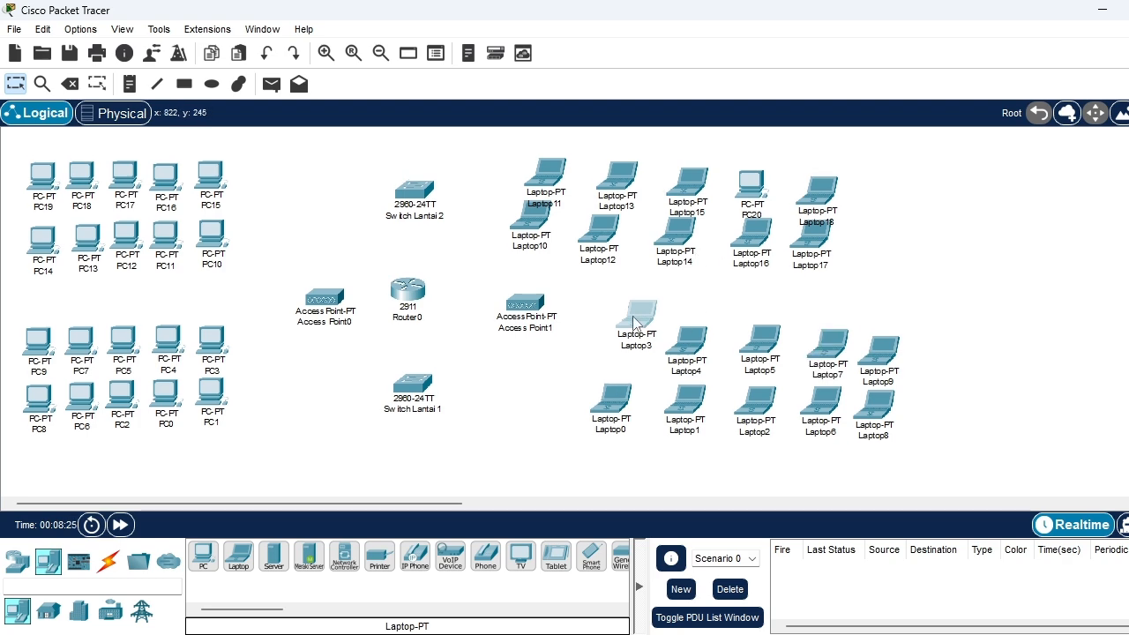
pyautogui.moveTo(633, 323); pyautogui.dragTo(628, 333)
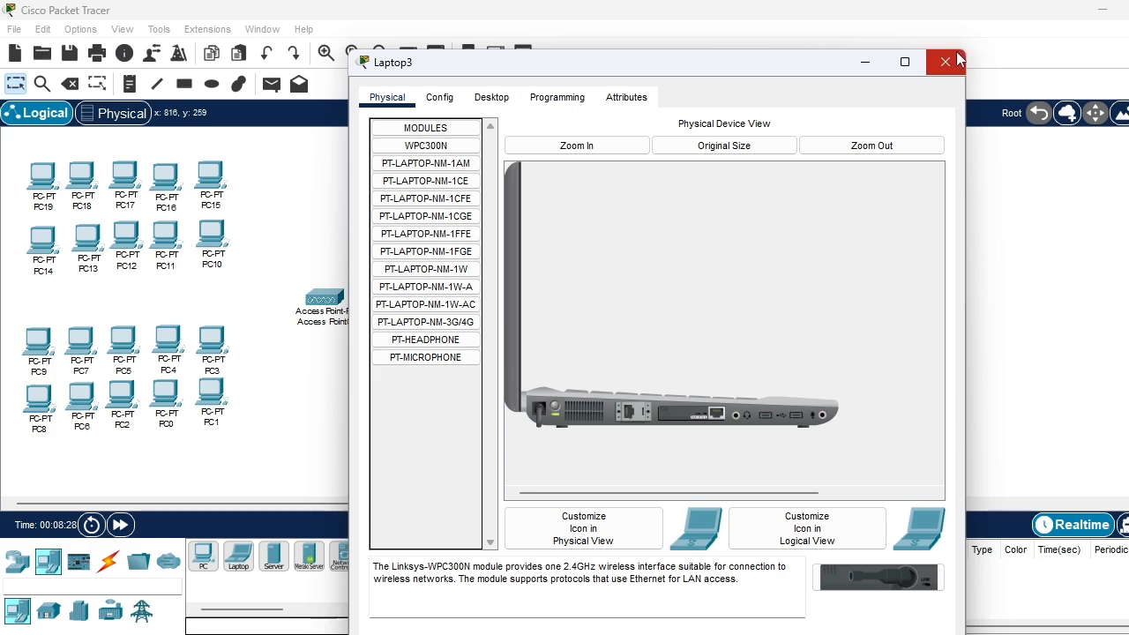
pyautogui.click(945, 62)
pyautogui.moveTo(694, 344); pyautogui.dragTo(696, 333)
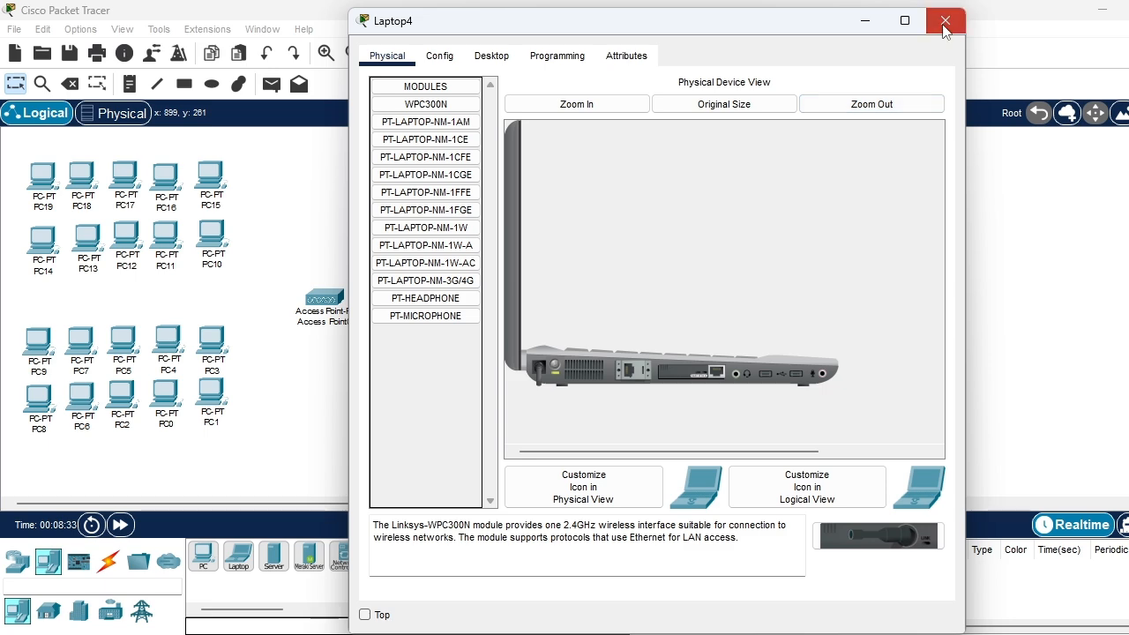
pyautogui.click(944, 21)
pyautogui.moveTo(613, 403); pyautogui.dragTo(621, 388)
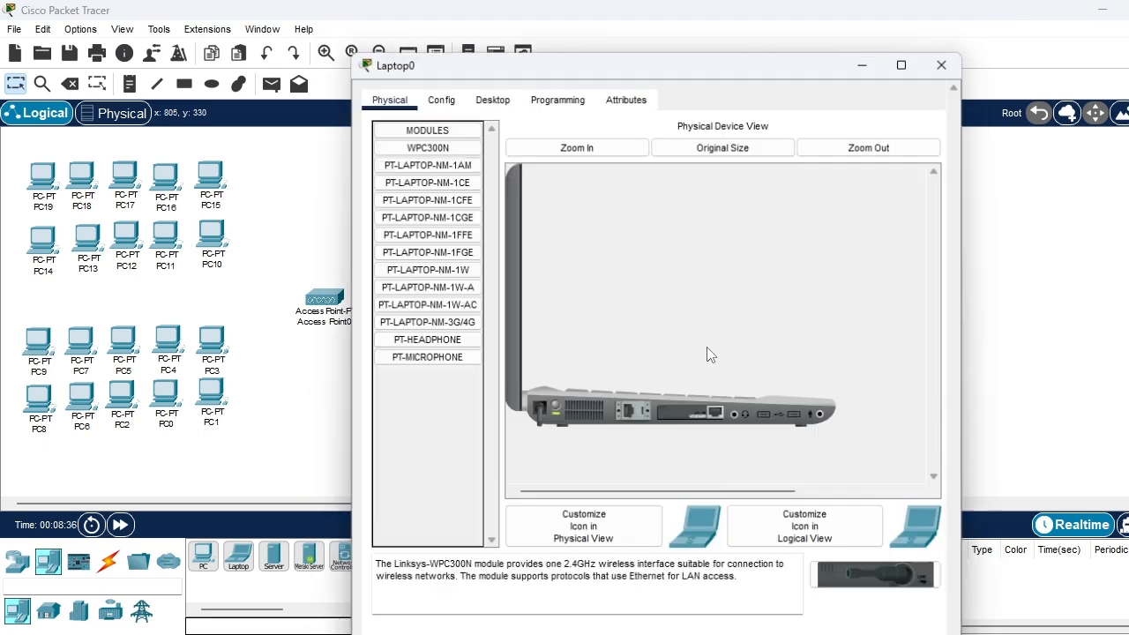
pyautogui.click(947, 21)
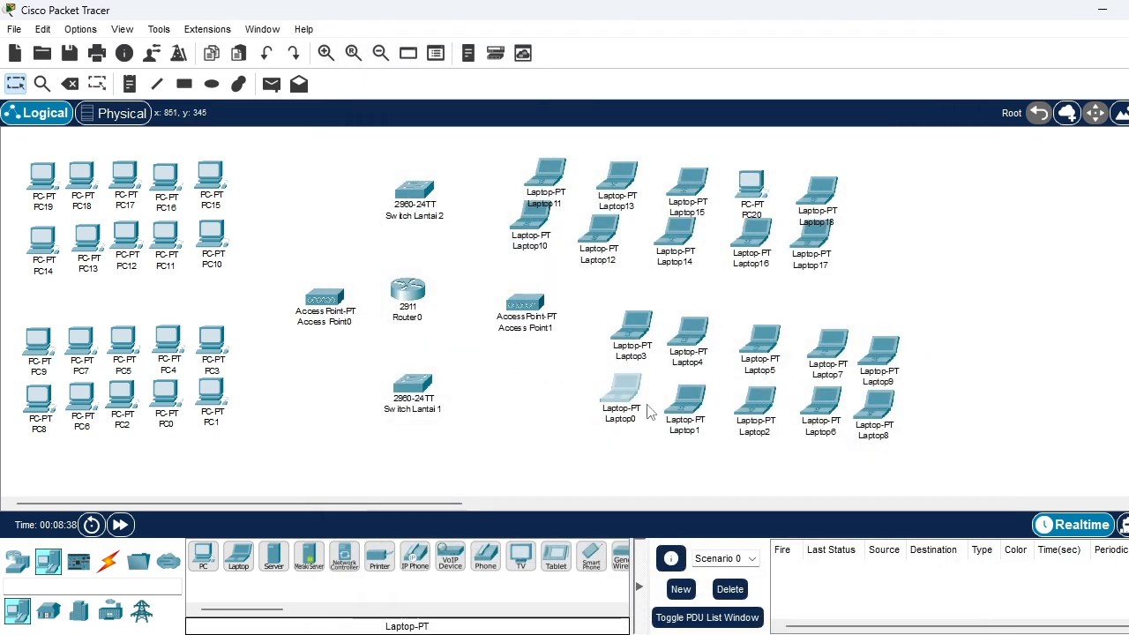
# Level Laptop4, Laptop5 and Laptop7 with Laptop3 in the upper row, and shift Laptop1 and Laptop2 closer to Laptop0 in the lower row
pyautogui.moveTo(679, 407); pyautogui.dragTo(673, 399)
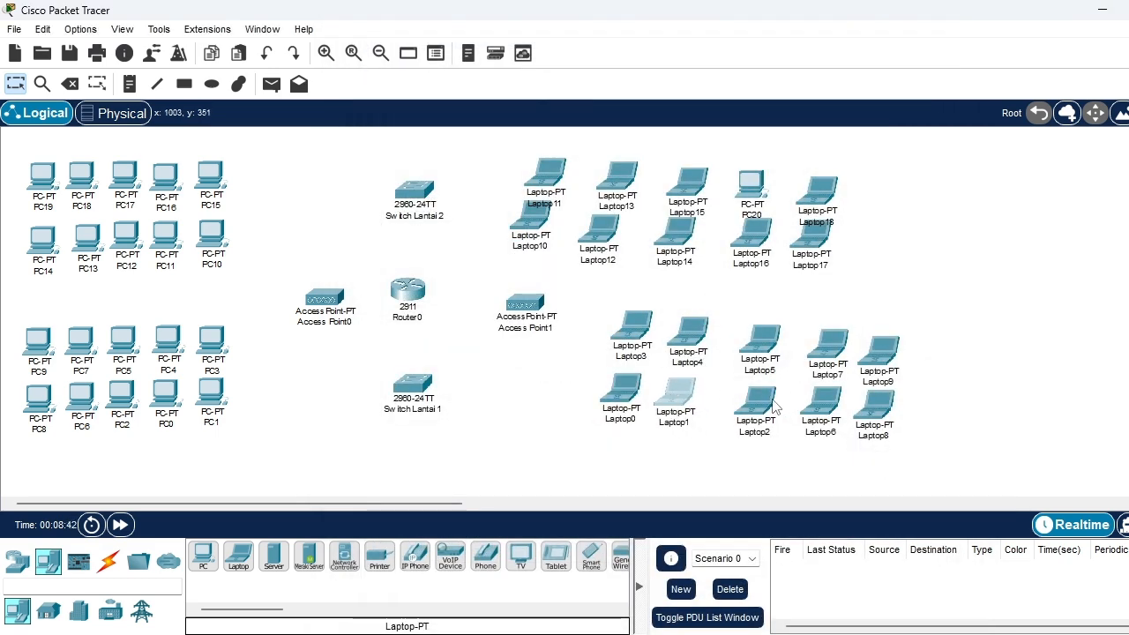
pyautogui.moveTo(772, 404); pyautogui.dragTo(764, 401)
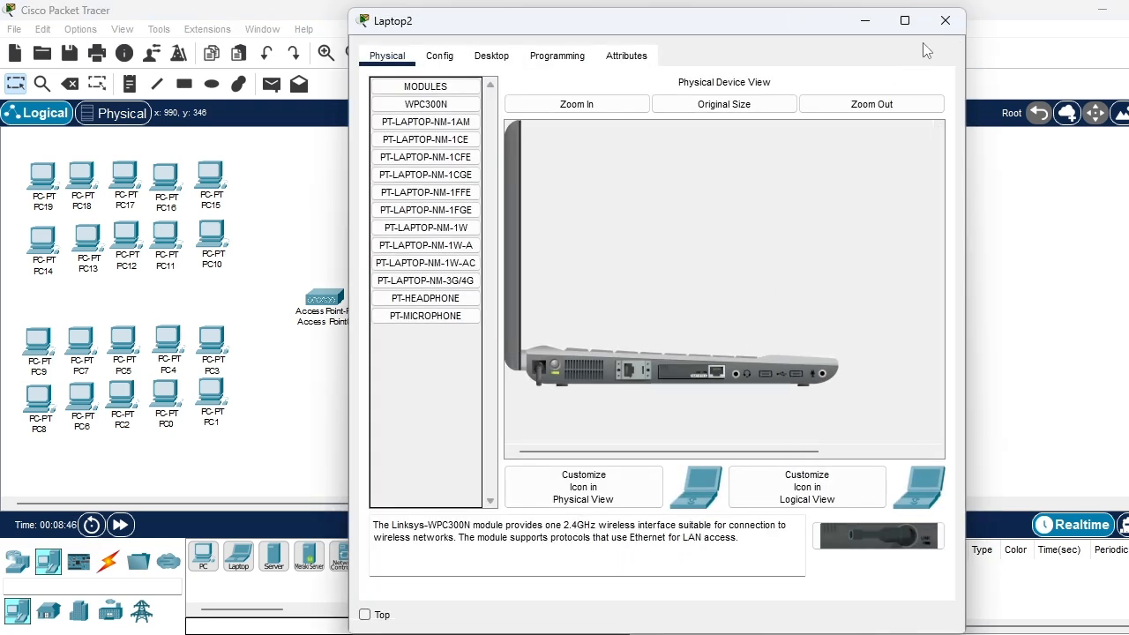
pyautogui.click(956, 19)
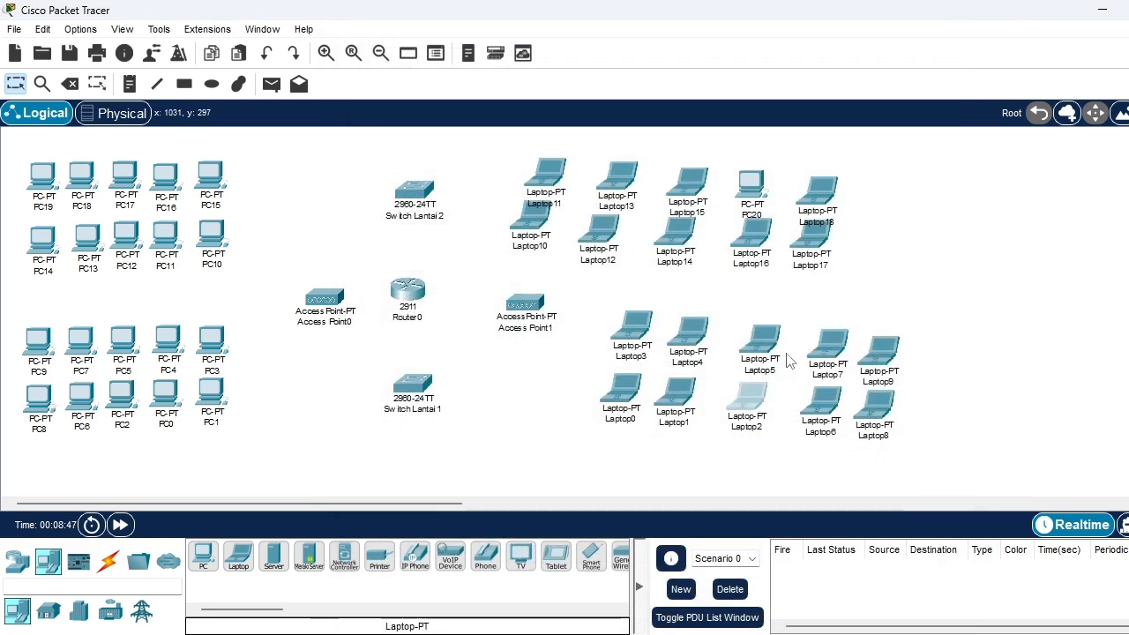
pyautogui.moveTo(761, 349); pyautogui.dragTo(756, 343)
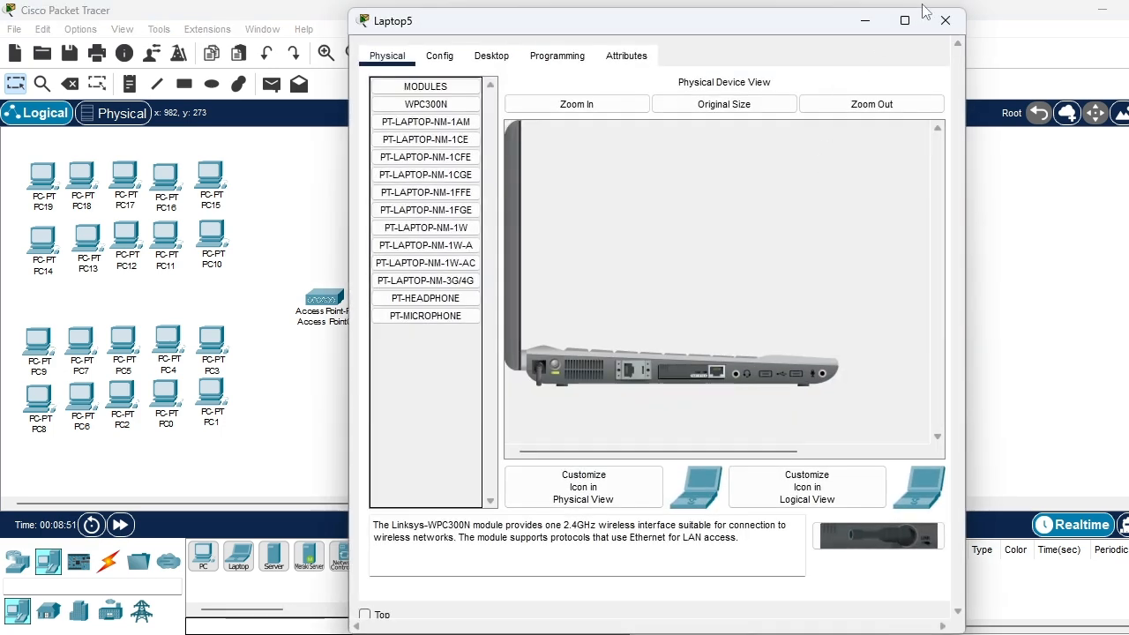
pyautogui.click(953, 16)
pyautogui.moveTo(817, 353); pyautogui.dragTo(750, 331)
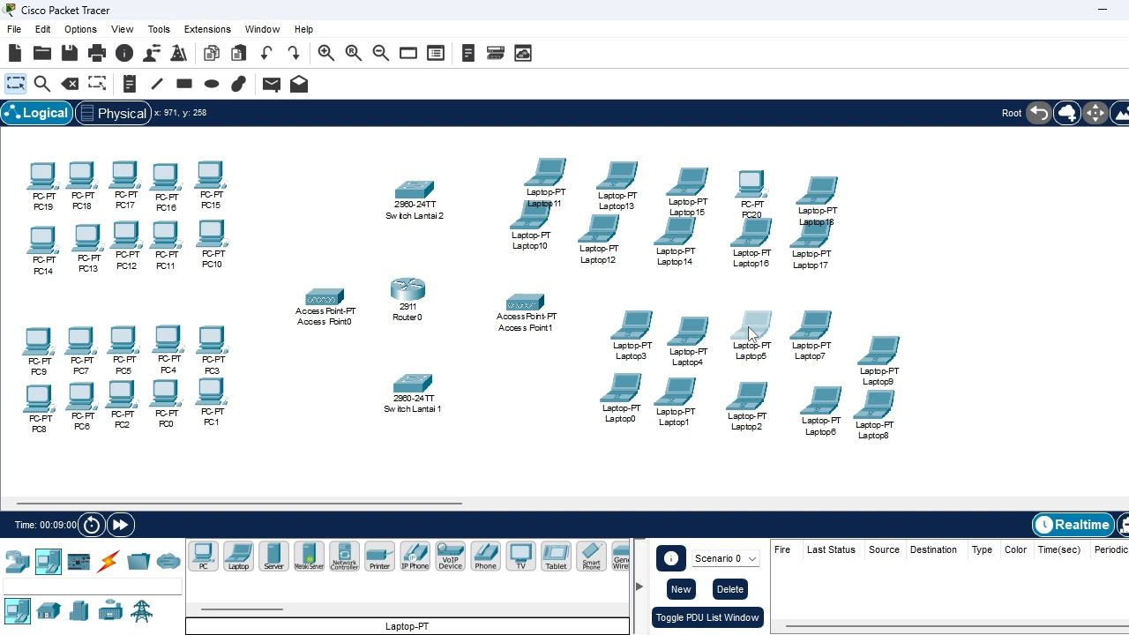
pyautogui.moveTo(698, 332); pyautogui.dragTo(697, 326)
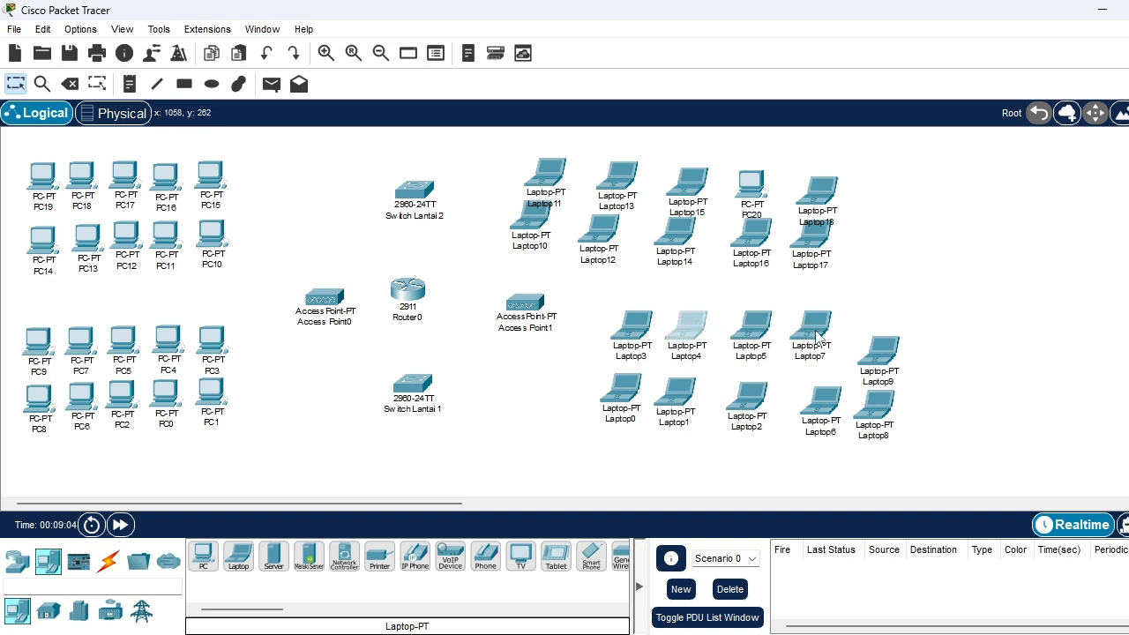
# Even out the lower row with Laptop6, Laptop1, Laptop0 and Laptop8, and level Laptop9 with the upper row beside Switch Lantai 1
pyautogui.moveTo(826, 411); pyautogui.dragTo(809, 401)
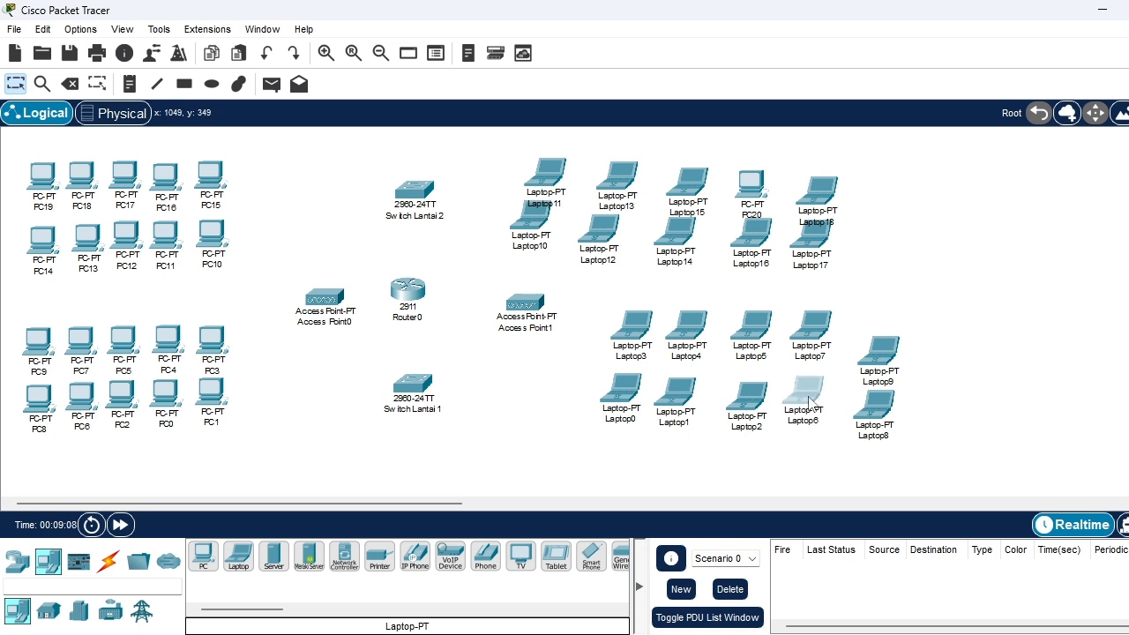
pyautogui.moveTo(683, 393); pyautogui.dragTo(692, 407)
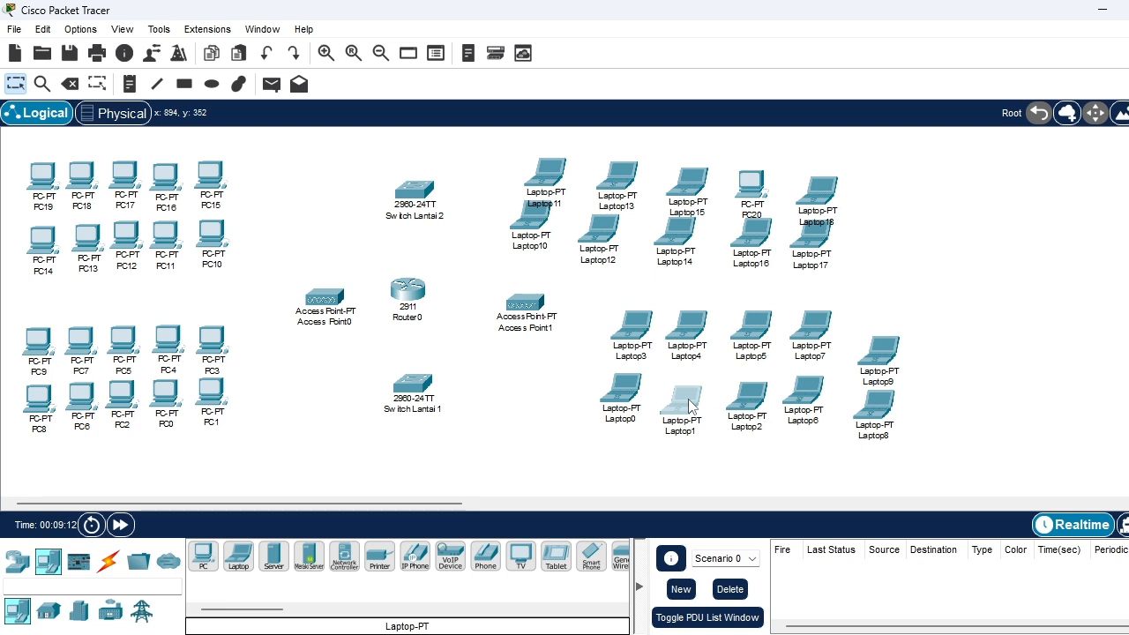
pyautogui.moveTo(621, 400); pyautogui.dragTo(621, 416)
pyautogui.moveTo(886, 355); pyautogui.dragTo(887, 331)
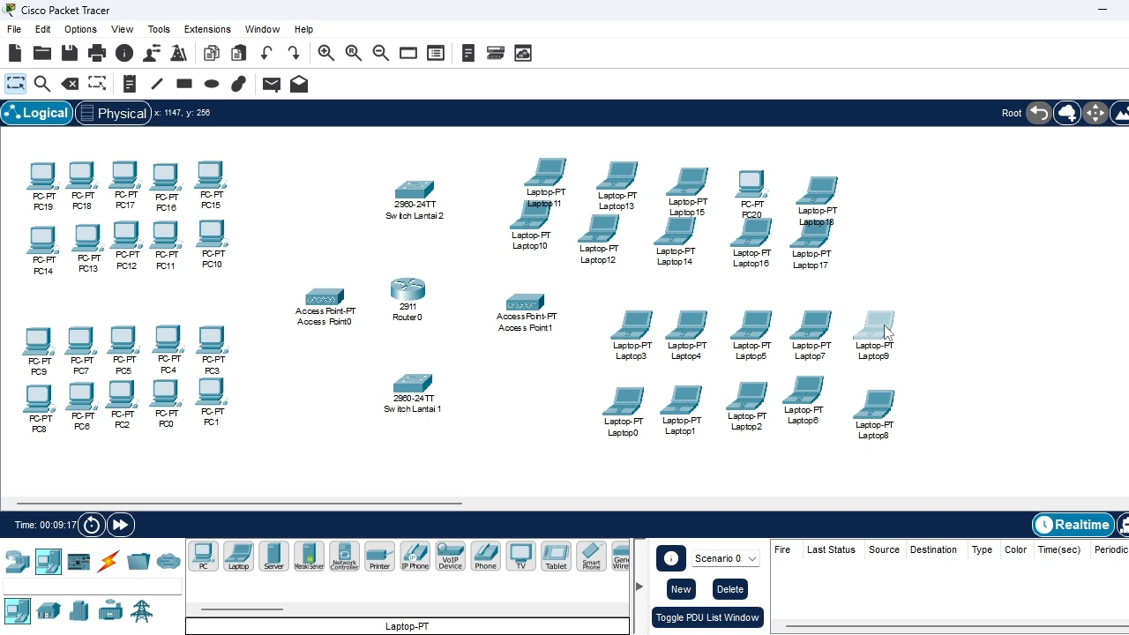
pyautogui.moveTo(881, 406); pyautogui.dragTo(874, 388)
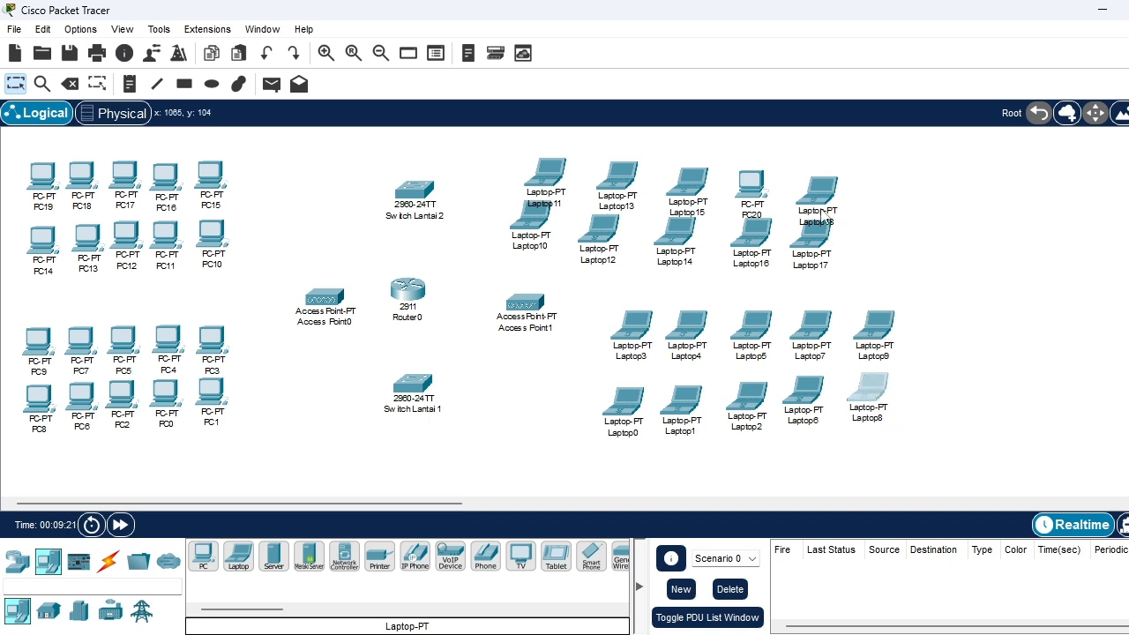
# Move Laptop17 and Laptop18 outward into a stacked column above Laptop9, and nudge PC20 slightly away from Laptop15
pyautogui.moveTo(815, 238); pyautogui.dragTo(882, 238)
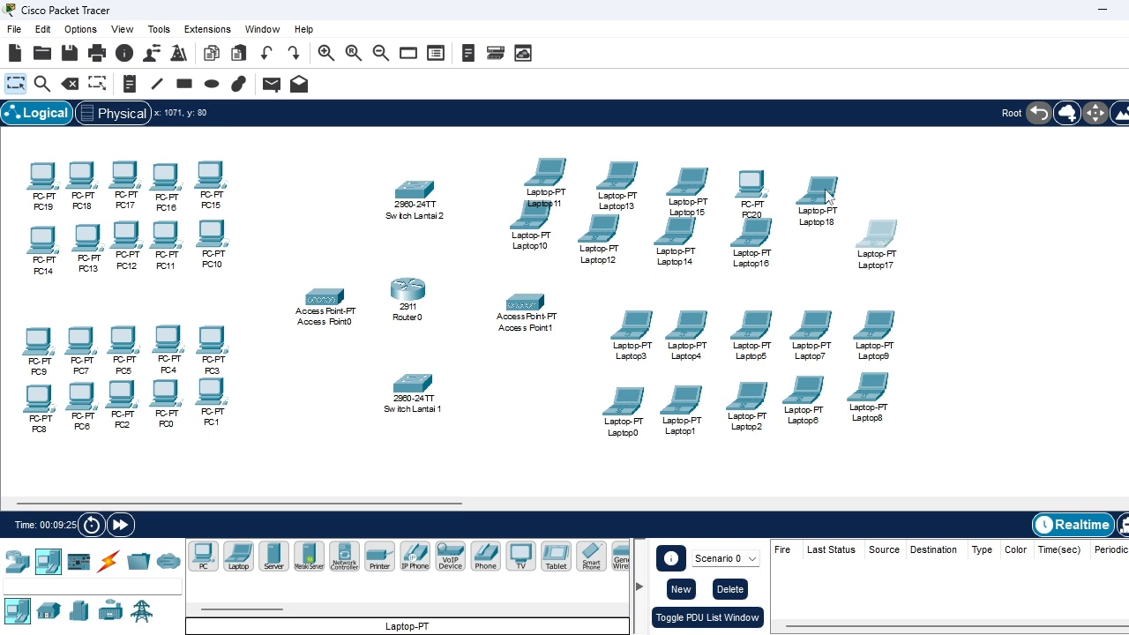
pyautogui.moveTo(833, 194); pyautogui.dragTo(892, 180)
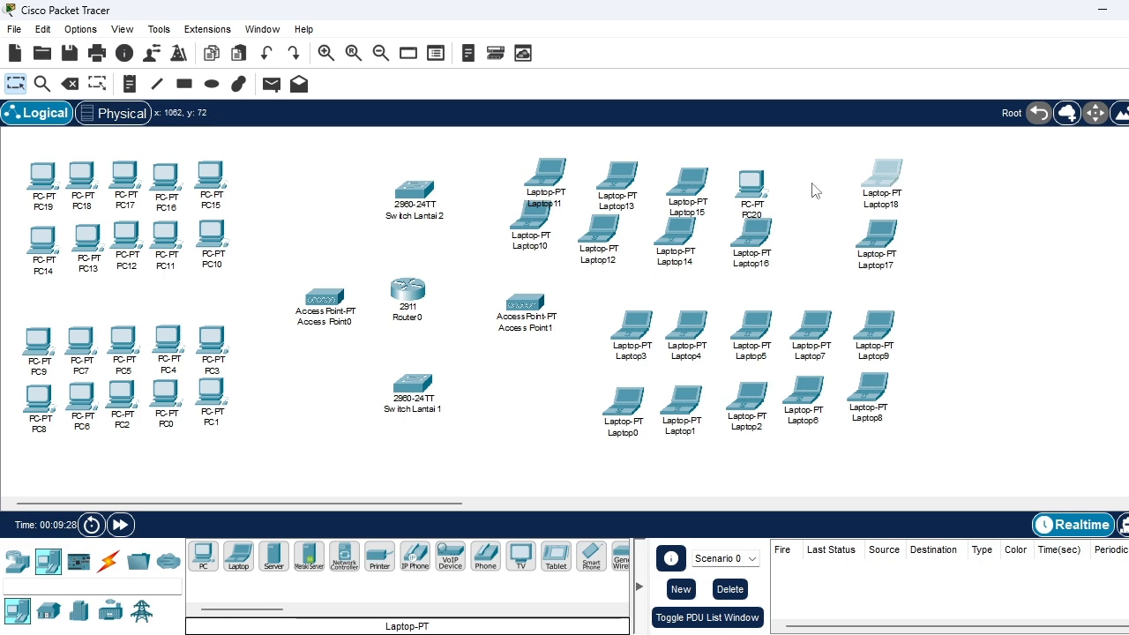
pyautogui.moveTo(745, 191); pyautogui.dragTo(751, 187)
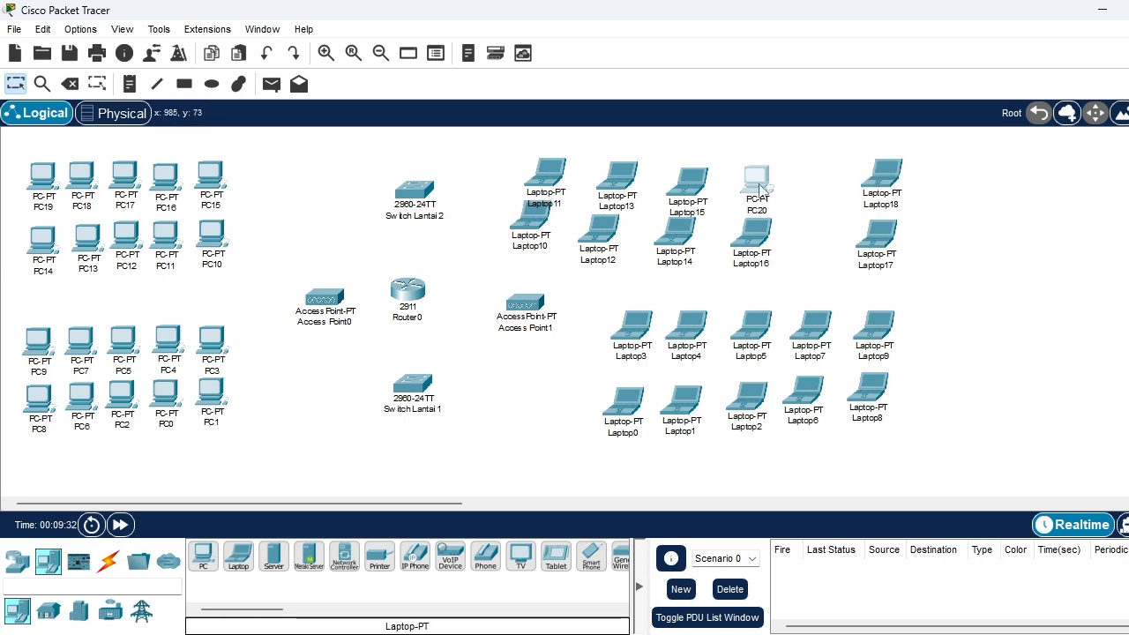
pyautogui.click(760, 189)
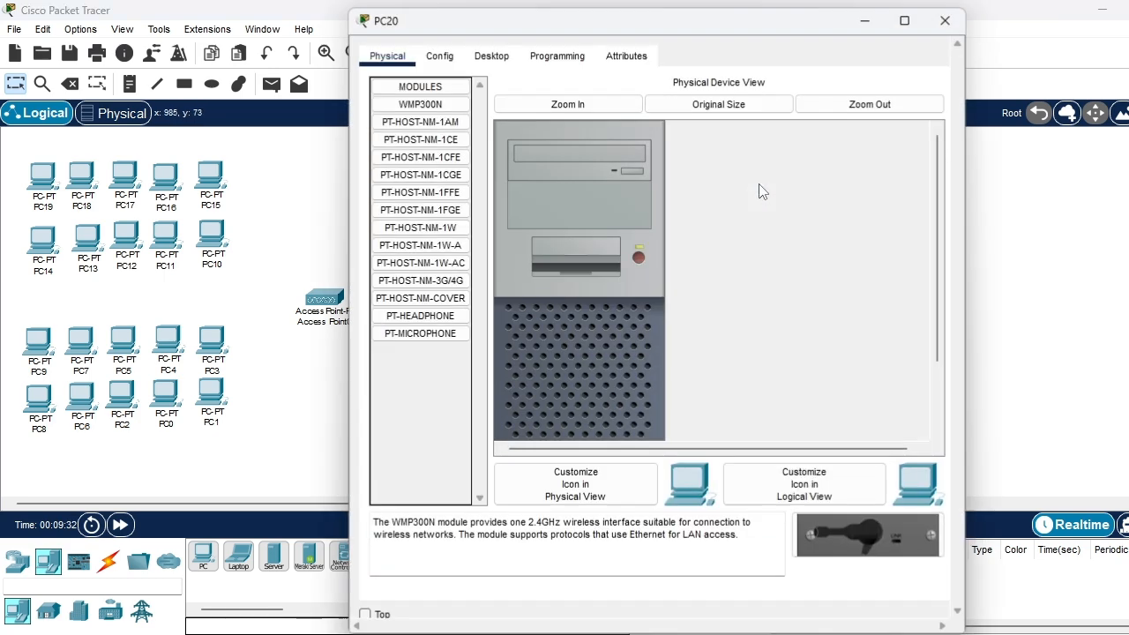
pyautogui.click(947, 18)
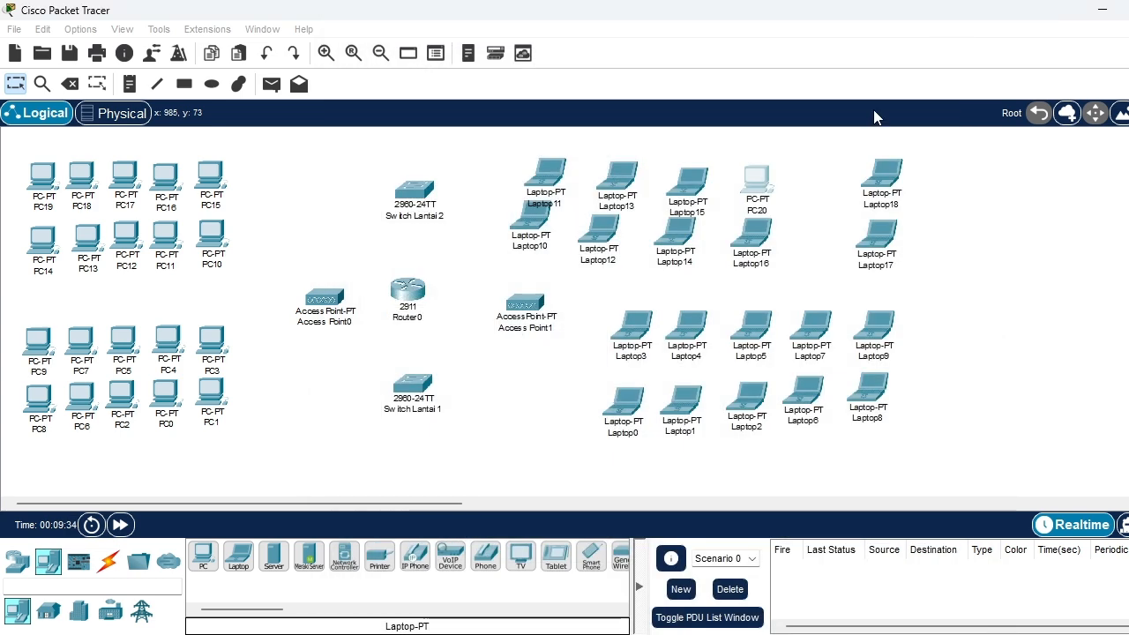
pyautogui.click(761, 176)
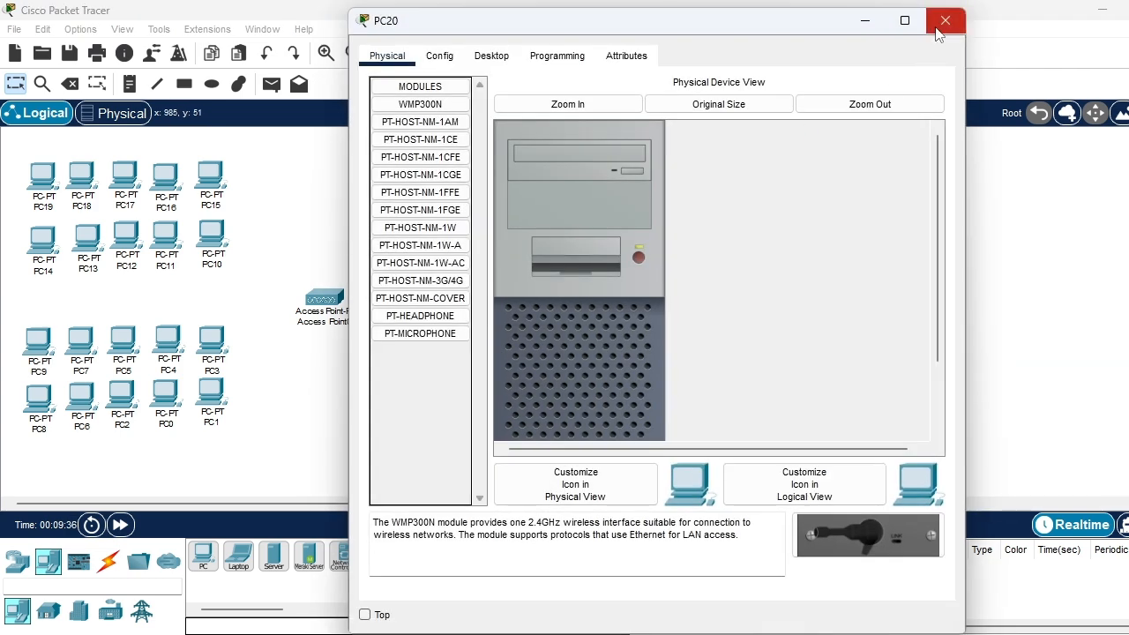
pyautogui.click(943, 21)
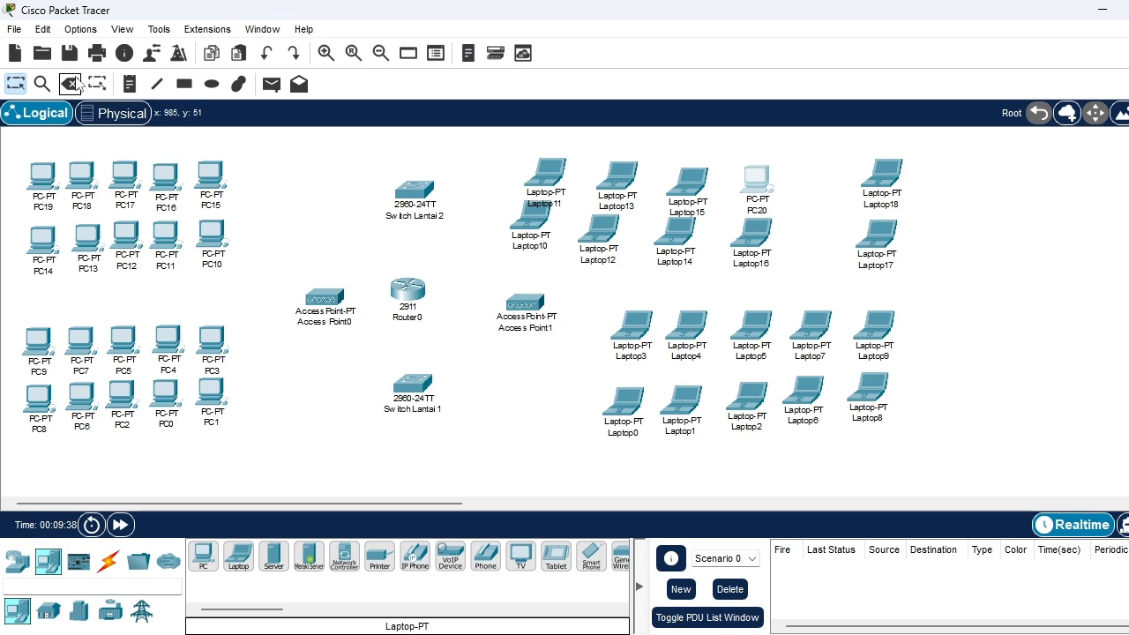
pyautogui.moveTo(760, 182)
pyautogui.click(758, 182)
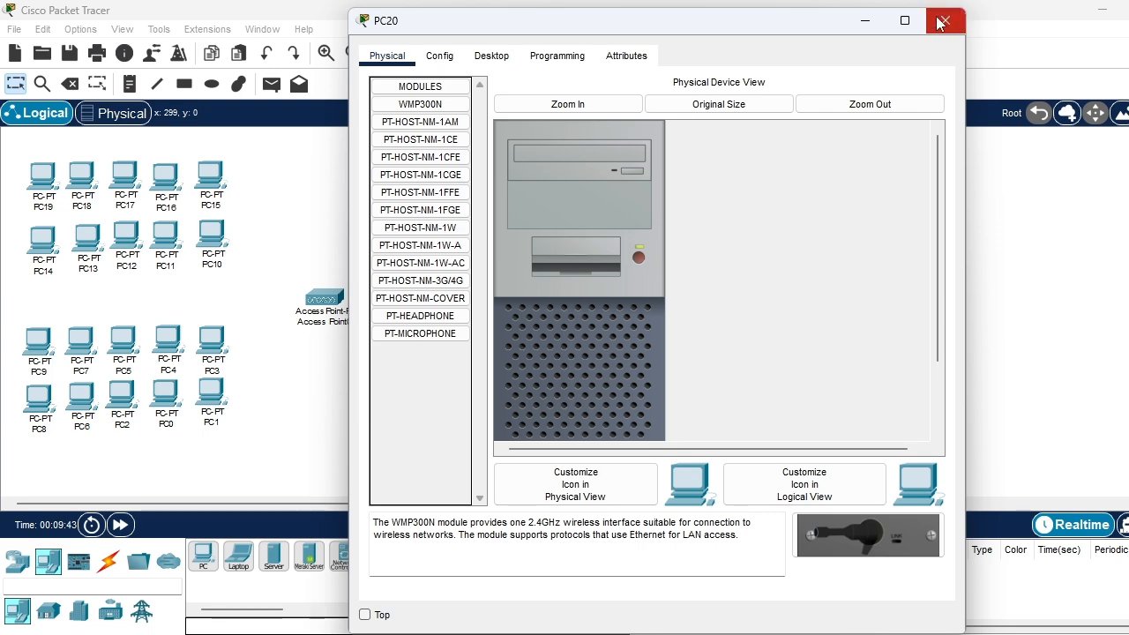
pyautogui.click(944, 19)
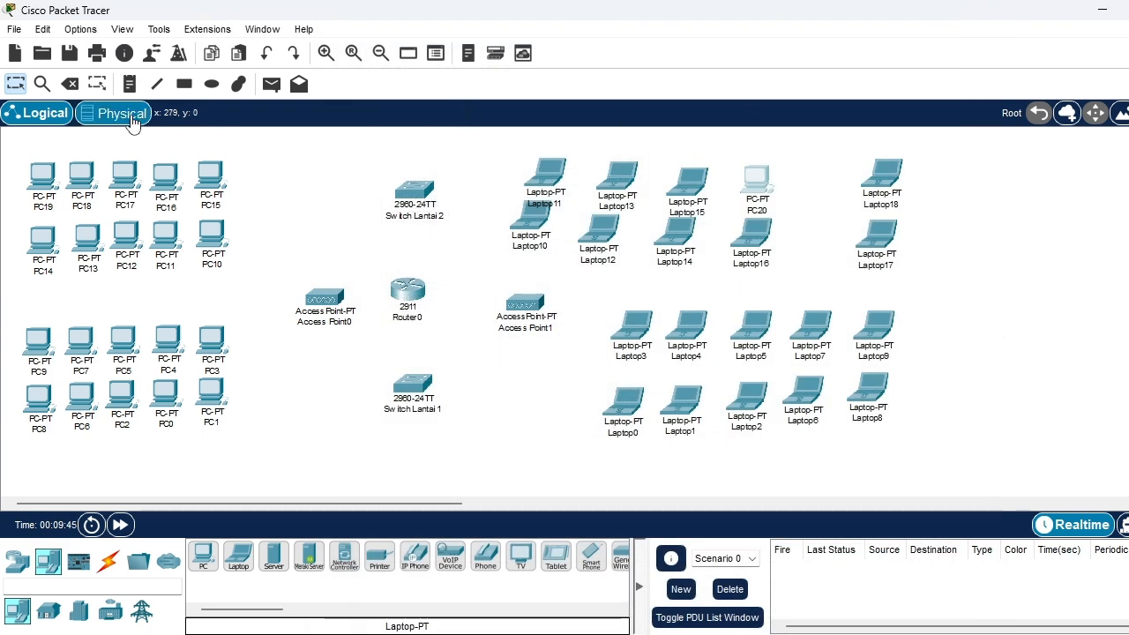
# Delete PC20 and add a laptop in its place, in the upper row beside Laptop18
pyautogui.click(76, 91)
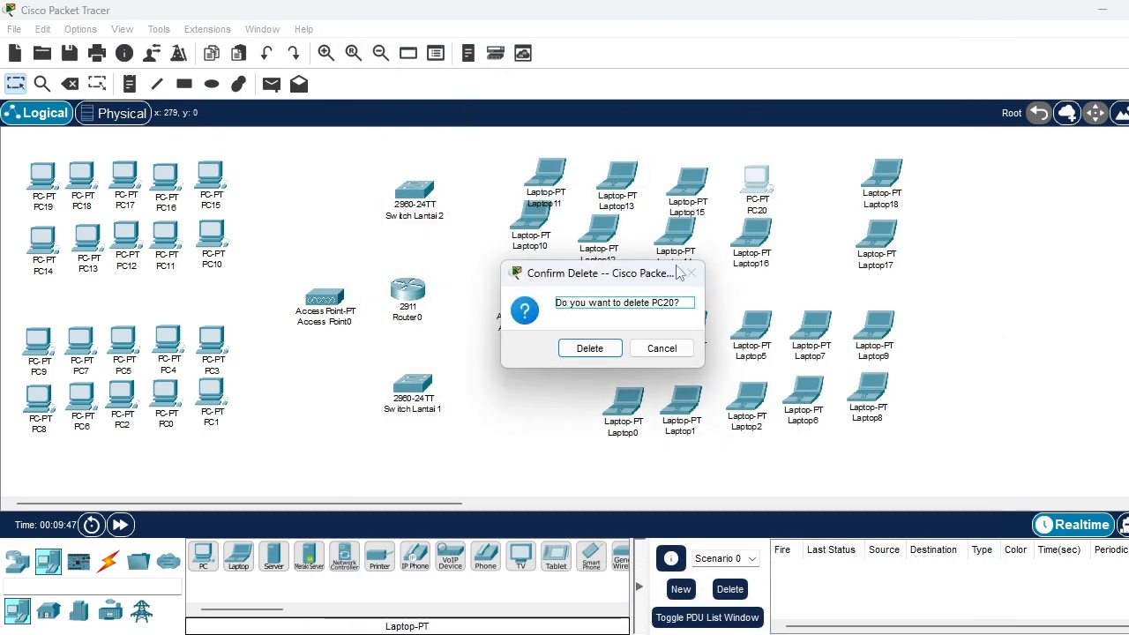
pyautogui.click(605, 350)
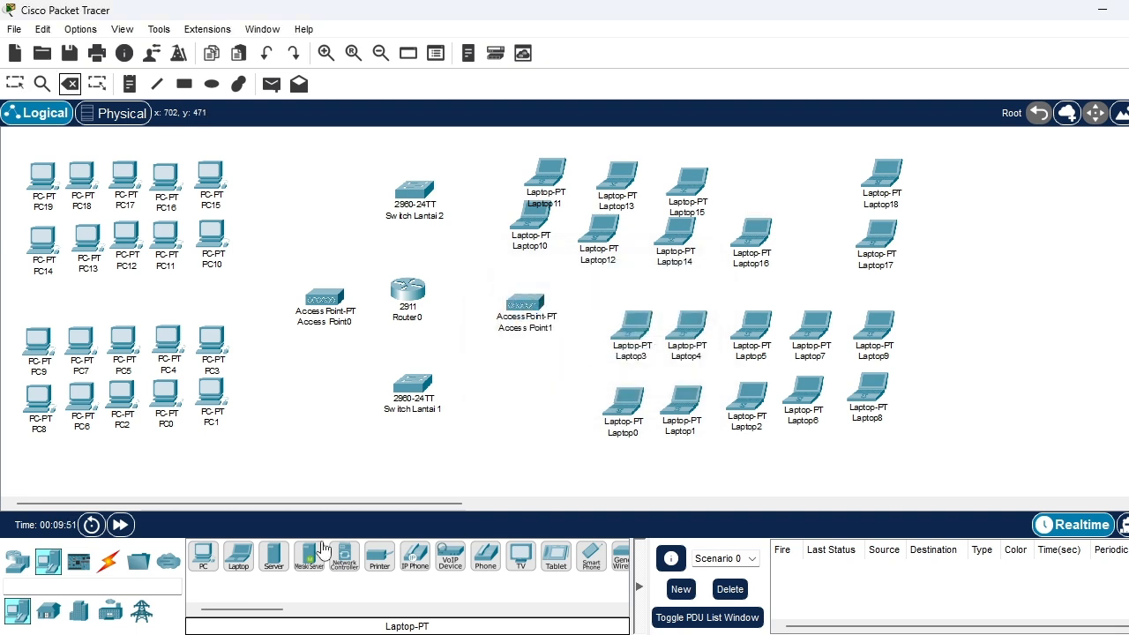
pyautogui.click(239, 555)
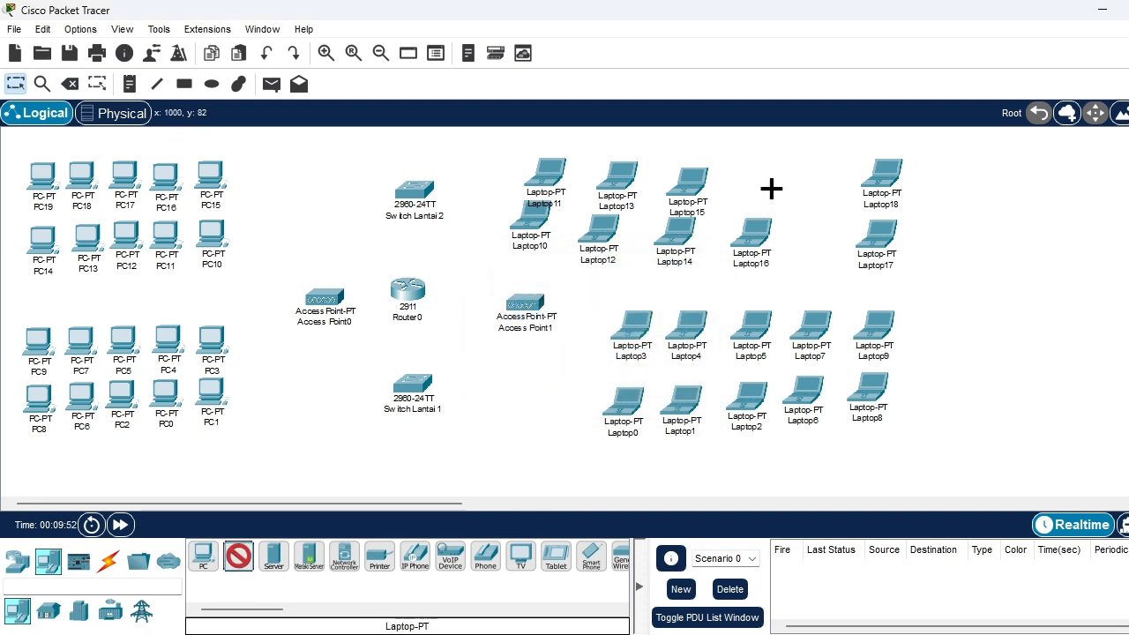
pyautogui.click(809, 177)
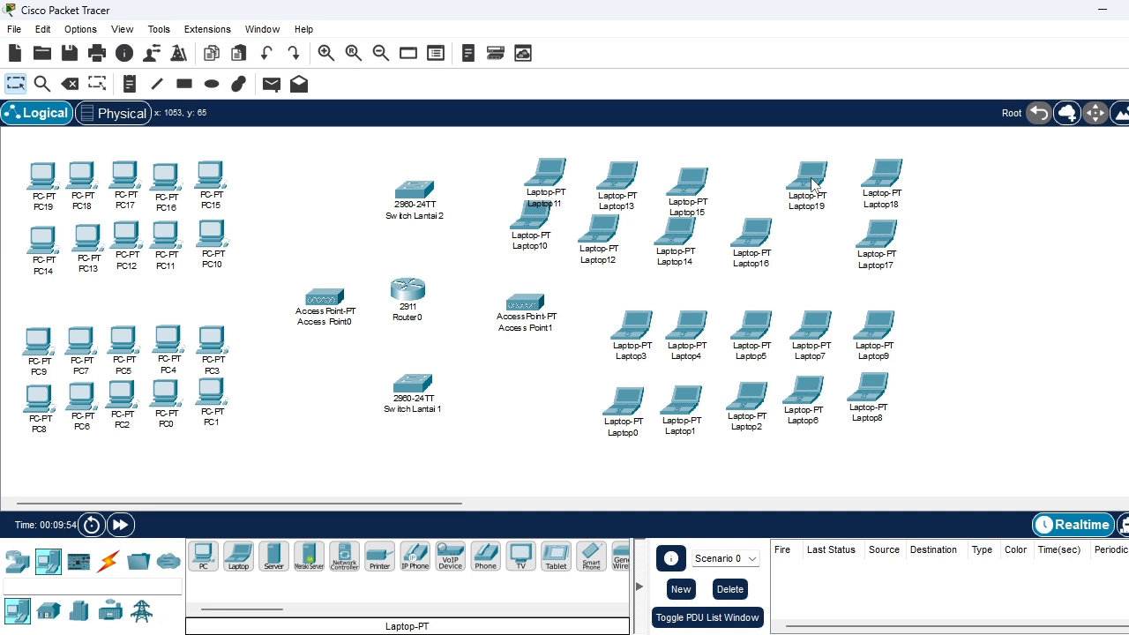
# Shift Laptop16, Laptop14, Laptop15, Laptop12, Laptop13, Laptop10 and Laptop11 toward Laptop17 and Laptop18, forming two even rows above the first-floor laptops
pyautogui.moveTo(746, 240); pyautogui.dragTo(800, 246)
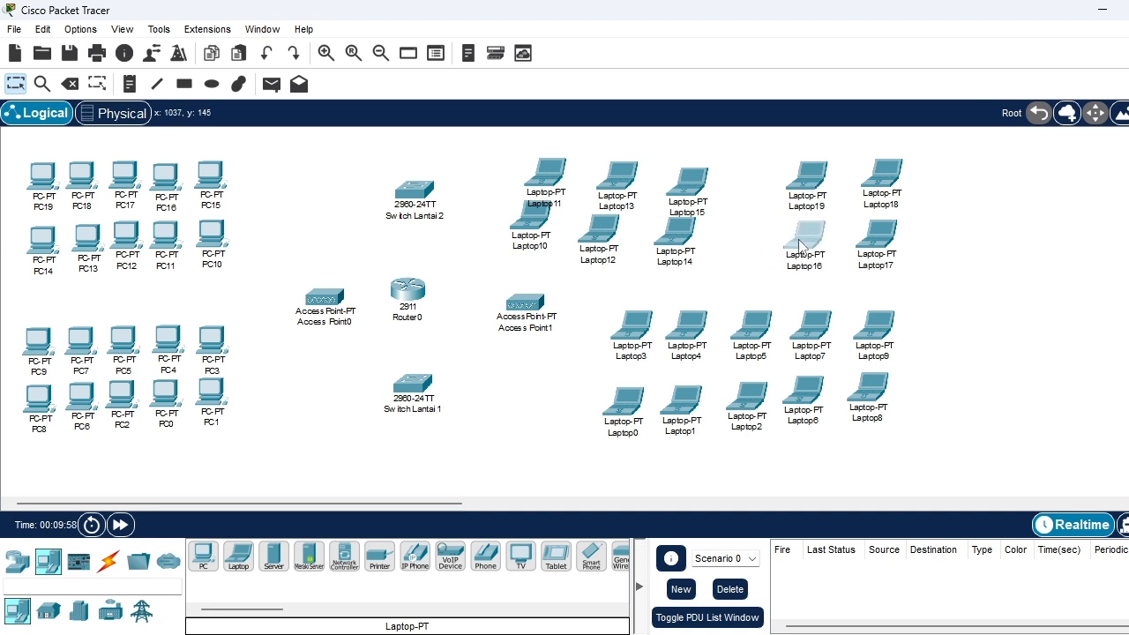
pyautogui.moveTo(676, 237); pyautogui.dragTo(737, 246)
pyautogui.moveTo(692, 192); pyautogui.dragTo(752, 185)
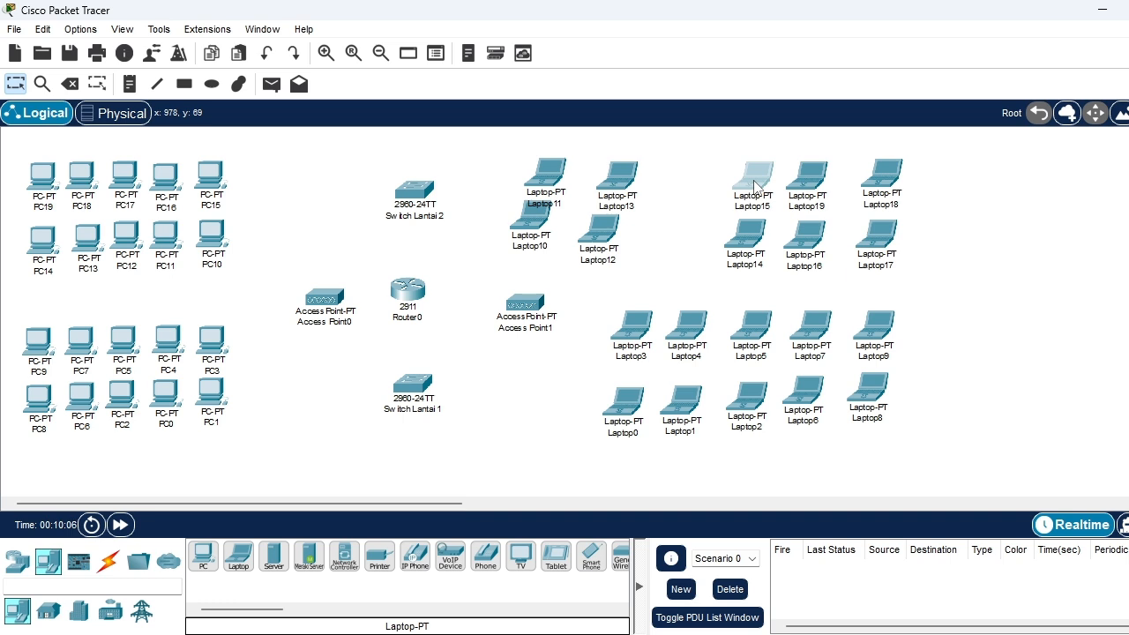
pyautogui.moveTo(593, 238); pyautogui.dragTo(681, 251)
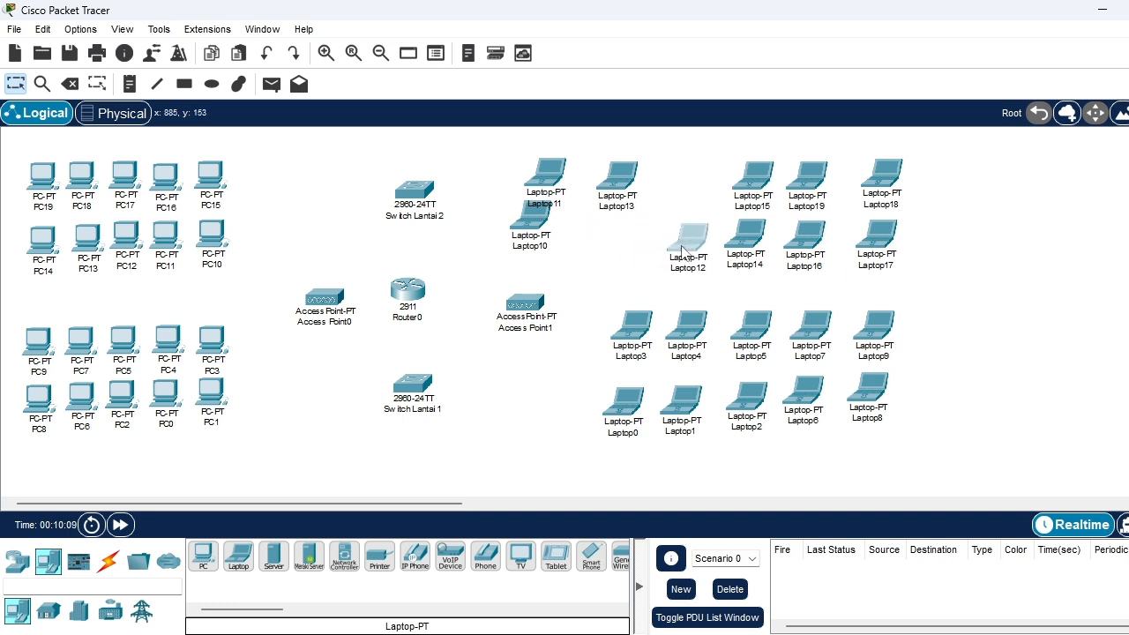
pyautogui.moveTo(615, 188); pyautogui.dragTo(693, 187)
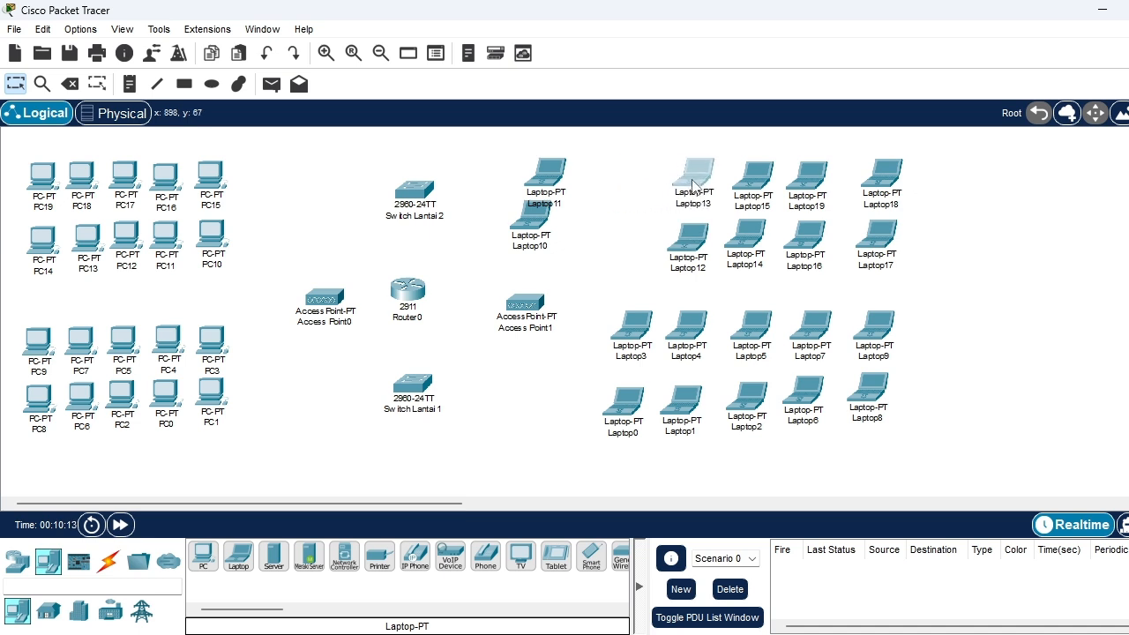
pyautogui.moveTo(535, 224); pyautogui.dragTo(638, 243)
pyautogui.moveTo(541, 169); pyautogui.dragTo(631, 175)
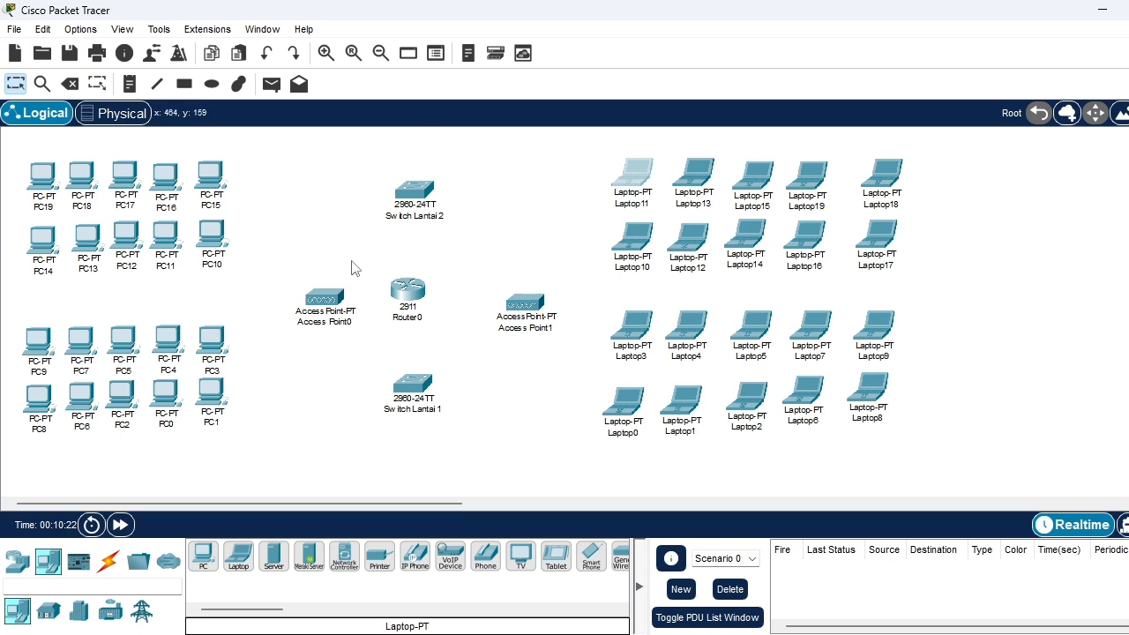
# Raise Access Point0 and Access Point1 slightly and shift Router0 a little toward Access Point1
pyautogui.click(319, 307)
pyautogui.moveTo(319, 307)
pyautogui.mouseDown()
pyautogui.moveTo(308, 310)
pyautogui.moveTo(547, 291)
pyautogui.moveTo(321, 296)
pyautogui.mouseUp()
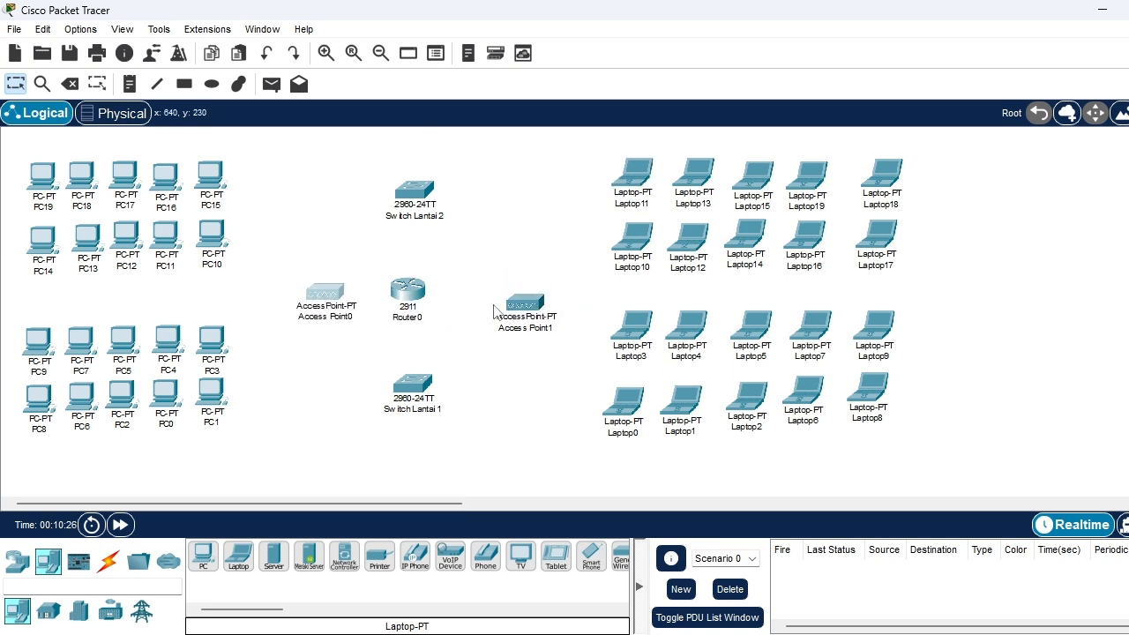
pyautogui.moveTo(550, 307); pyautogui.dragTo(565, 284)
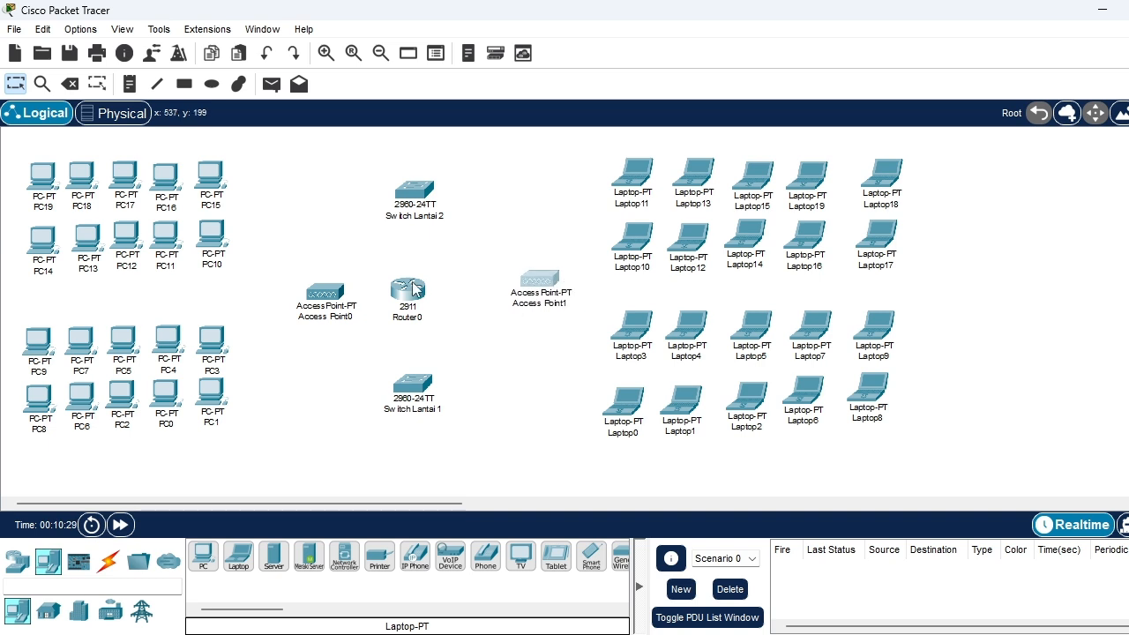
pyautogui.moveTo(411, 287); pyautogui.dragTo(426, 291)
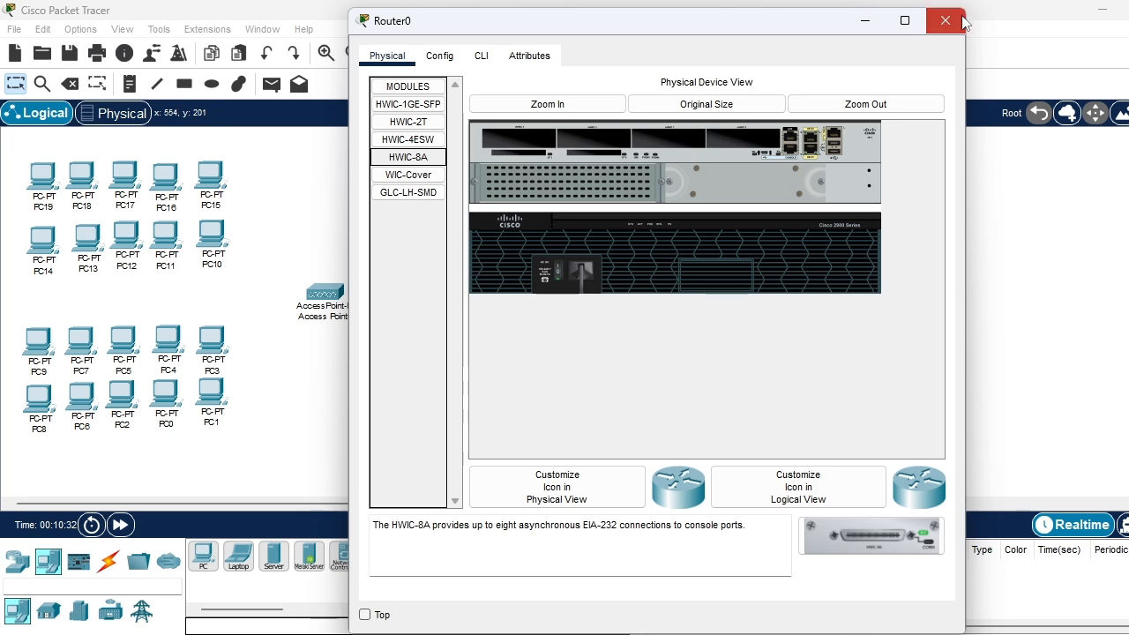
pyautogui.click(958, 19)
# Rename the 2911 router as Router ISP
pyautogui.click(431, 316)
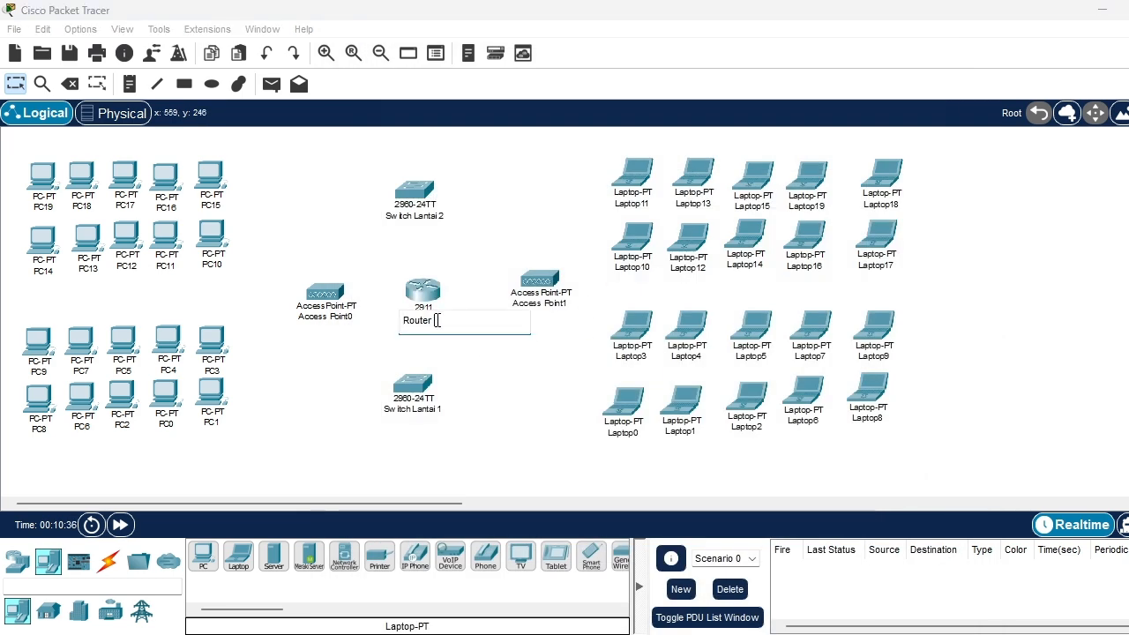
pyautogui.write('ISP')
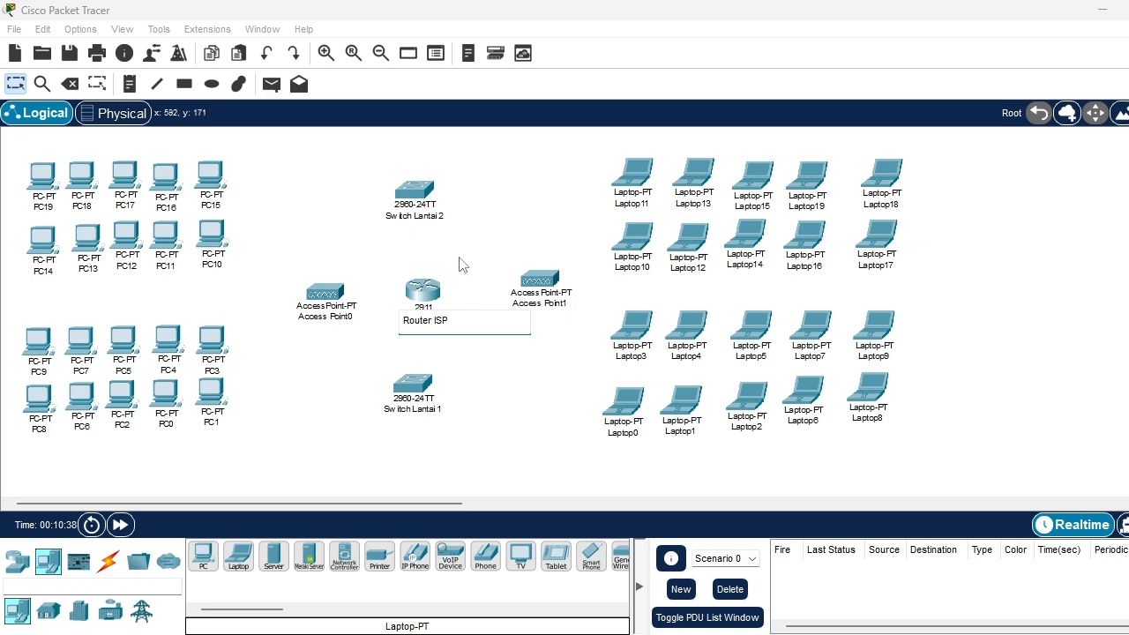
pyautogui.click(472, 251)
# Line up Switch Lantai 2, Switch Lantai 1 and Router ISP in one column, and shift Access Point0 slightly toward the PCs
pyautogui.moveTo(421, 211); pyautogui.dragTo(434, 207)
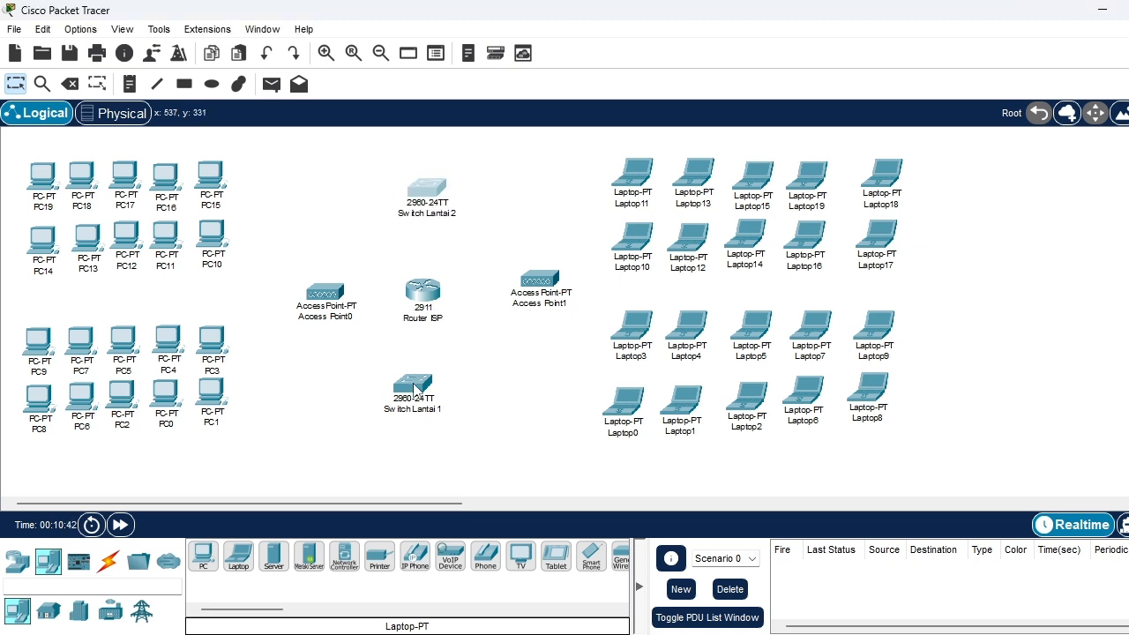
pyautogui.moveTo(417, 388); pyautogui.dragTo(438, 394)
pyautogui.moveTo(420, 283); pyautogui.dragTo(428, 289)
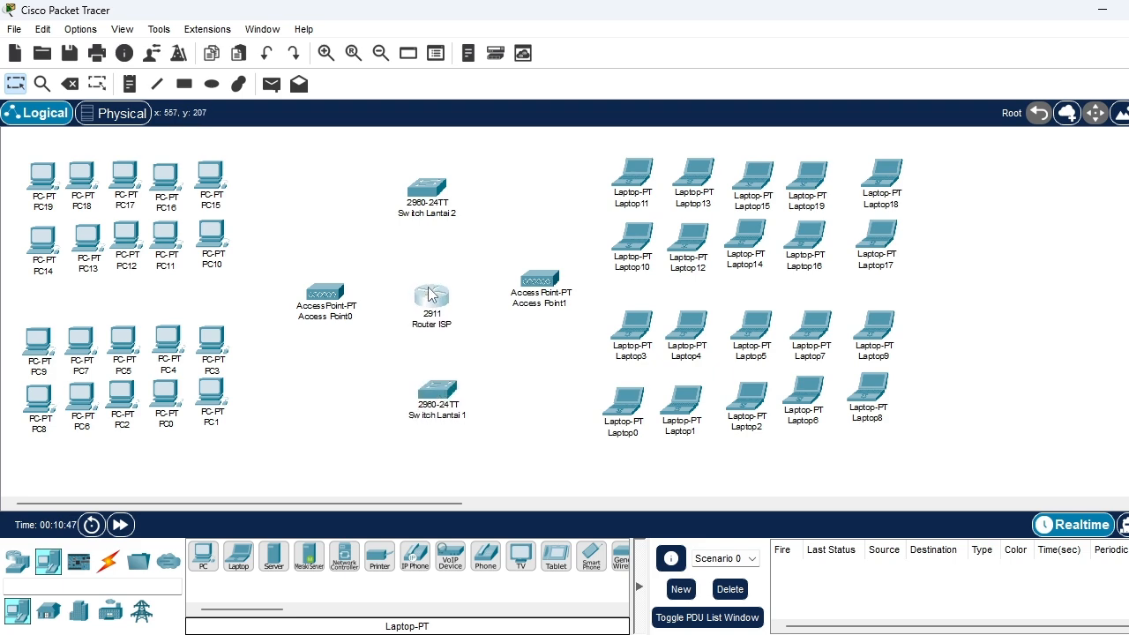
pyautogui.click(429, 294)
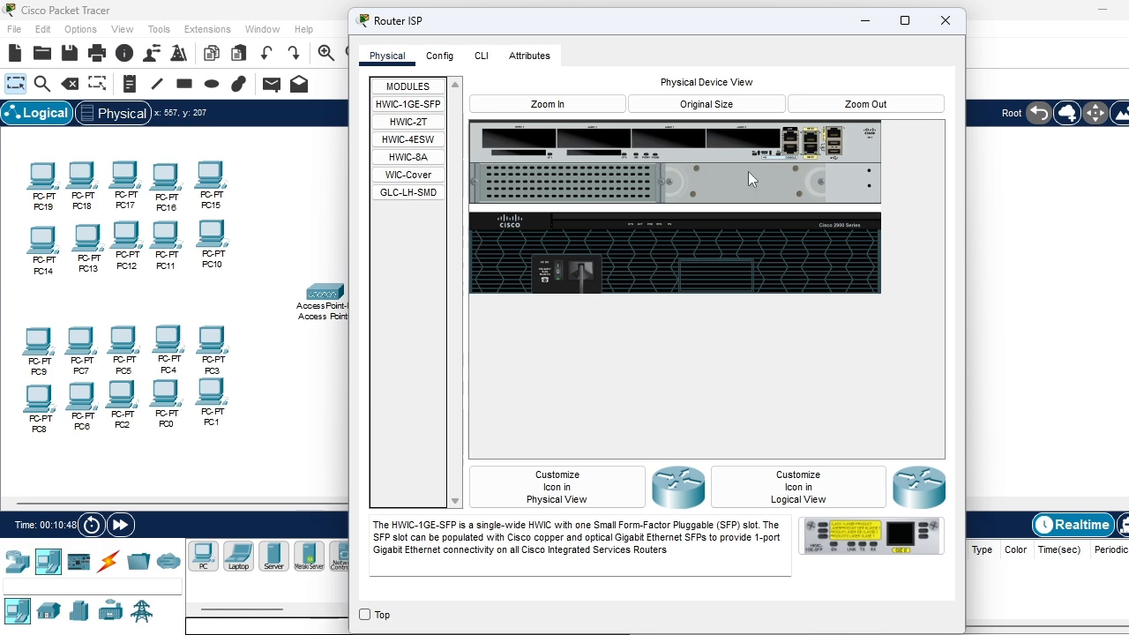
pyautogui.click(946, 21)
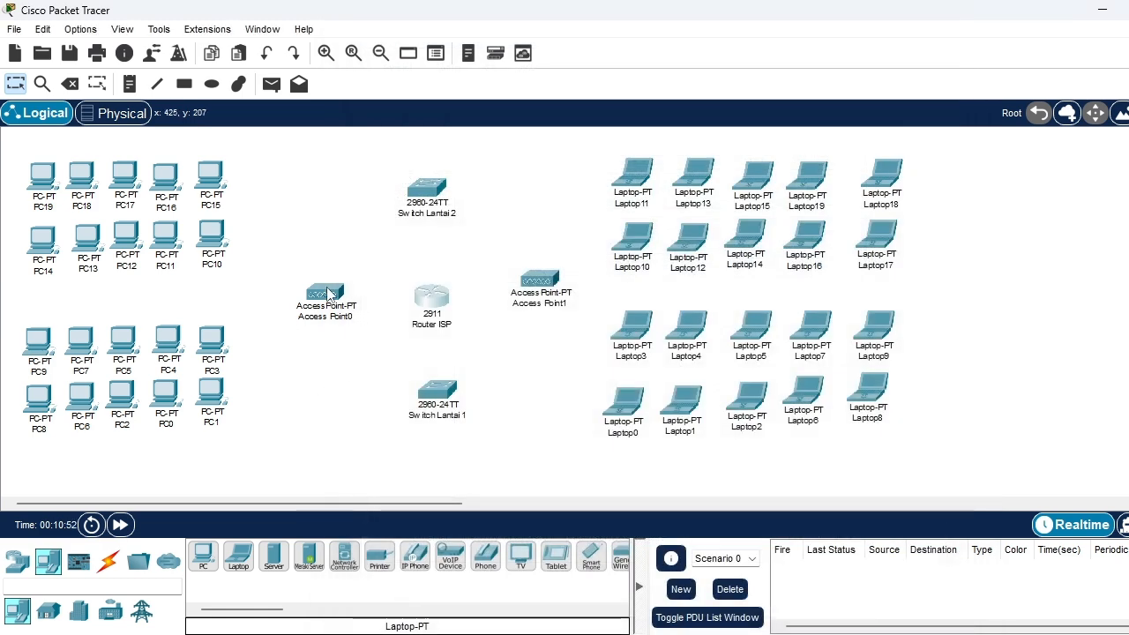
pyautogui.moveTo(329, 293); pyautogui.dragTo(314, 292)
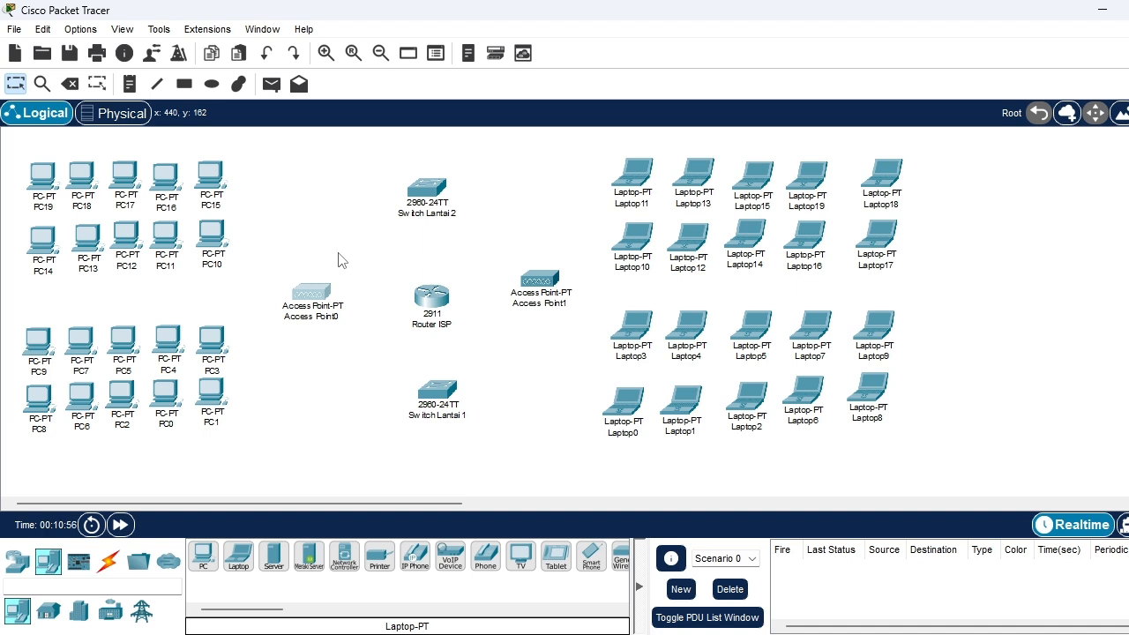
# Show the available connection types and move Access Point1 and Access Point0 beside the laptops, one for each floor
pyautogui.click(107, 565)
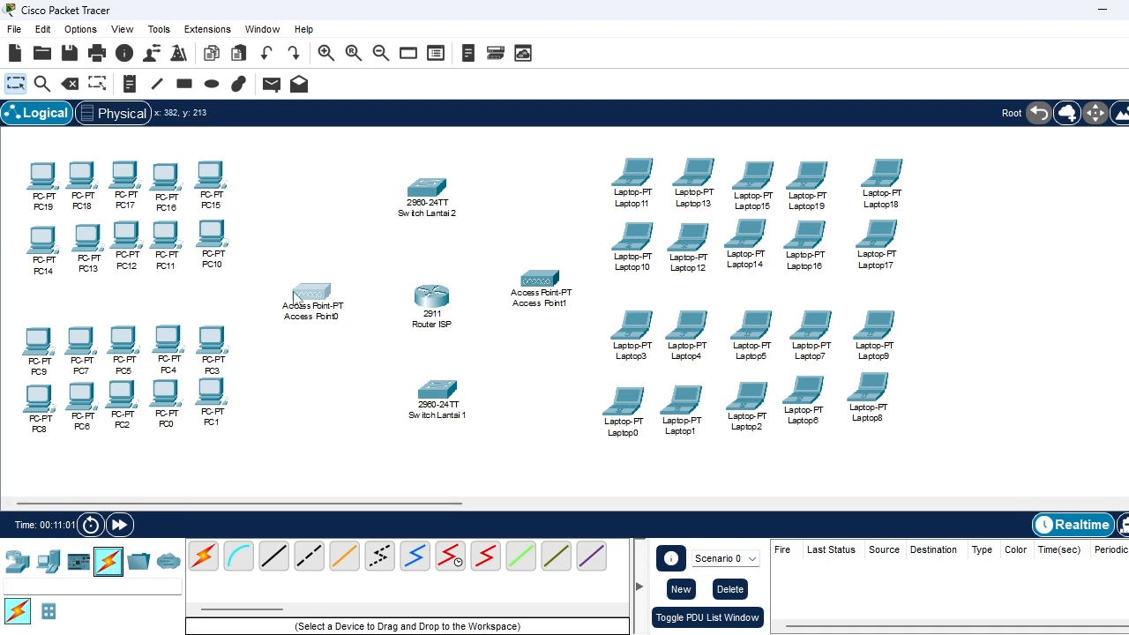
pyautogui.moveTo(294, 296)
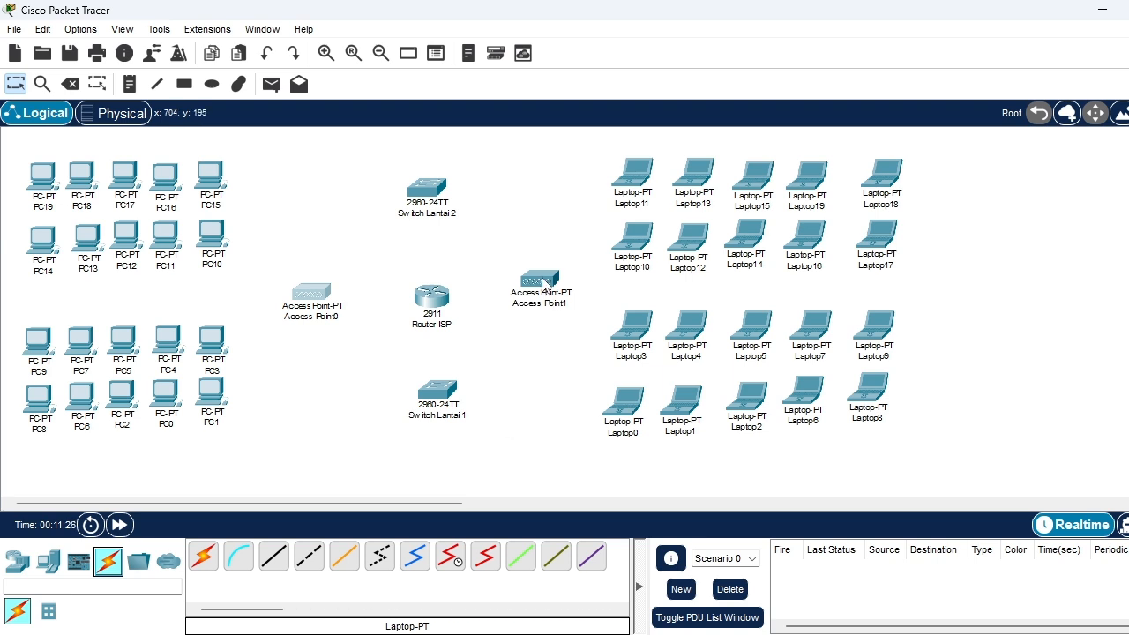
pyautogui.moveTo(542, 282); pyautogui.dragTo(541, 374)
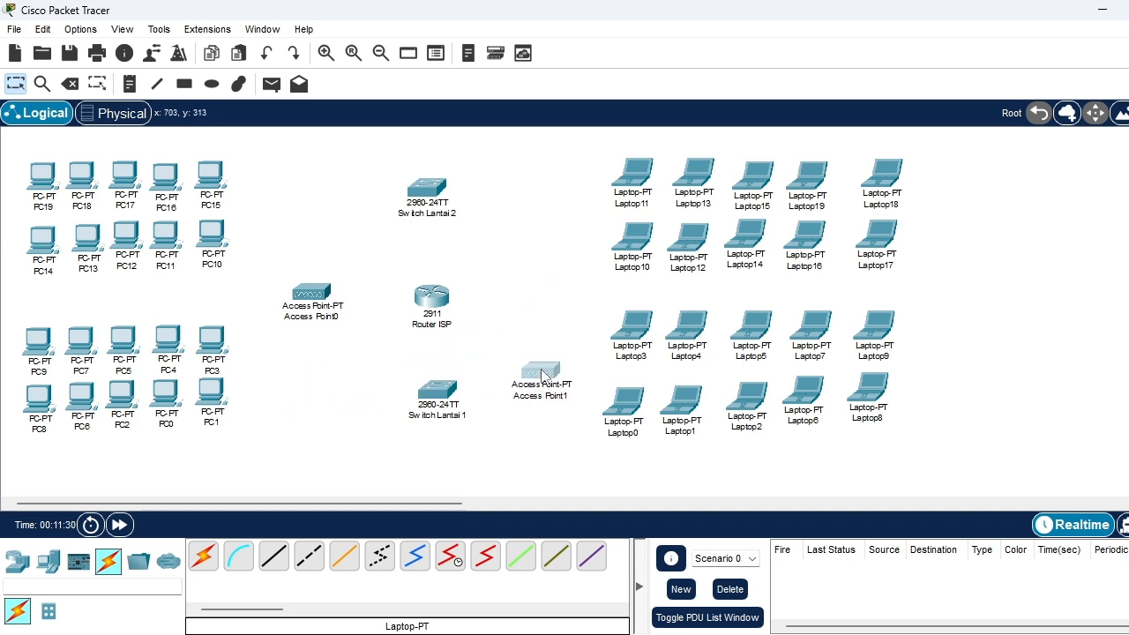
pyautogui.moveTo(315, 297); pyautogui.dragTo(530, 239)
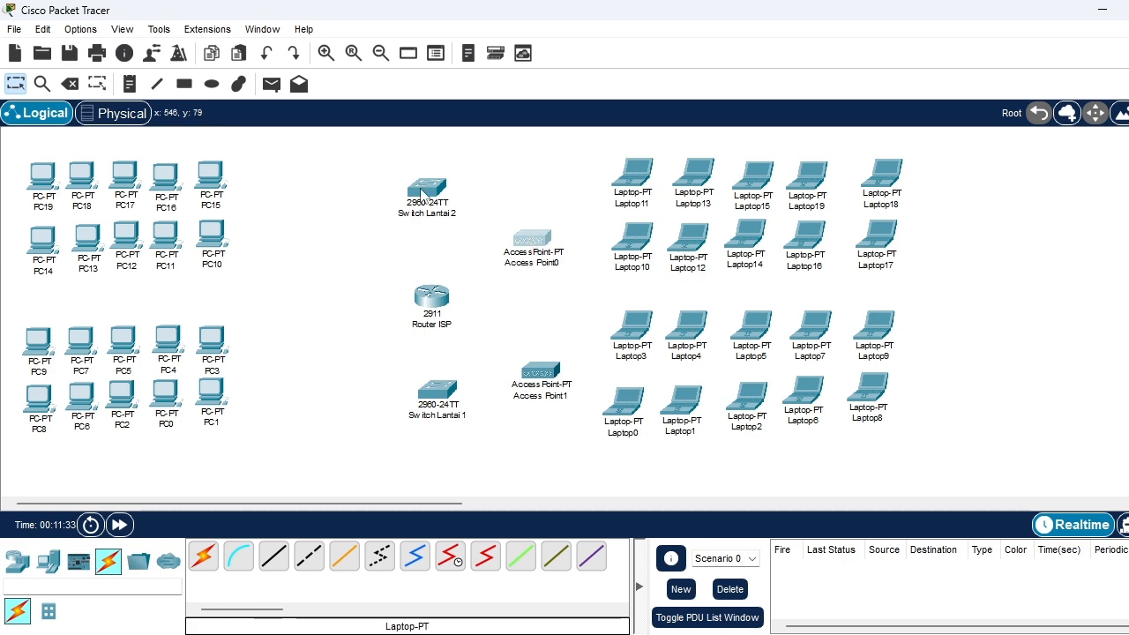
# Move Switch Lantai 2 and Switch Lantai 1 next to their floors' PCs, and raise Access Point1 level with Switch Lantai 1
pyautogui.moveTo(381, 209); pyautogui.dragTo(305, 233)
pyautogui.click(305, 233)
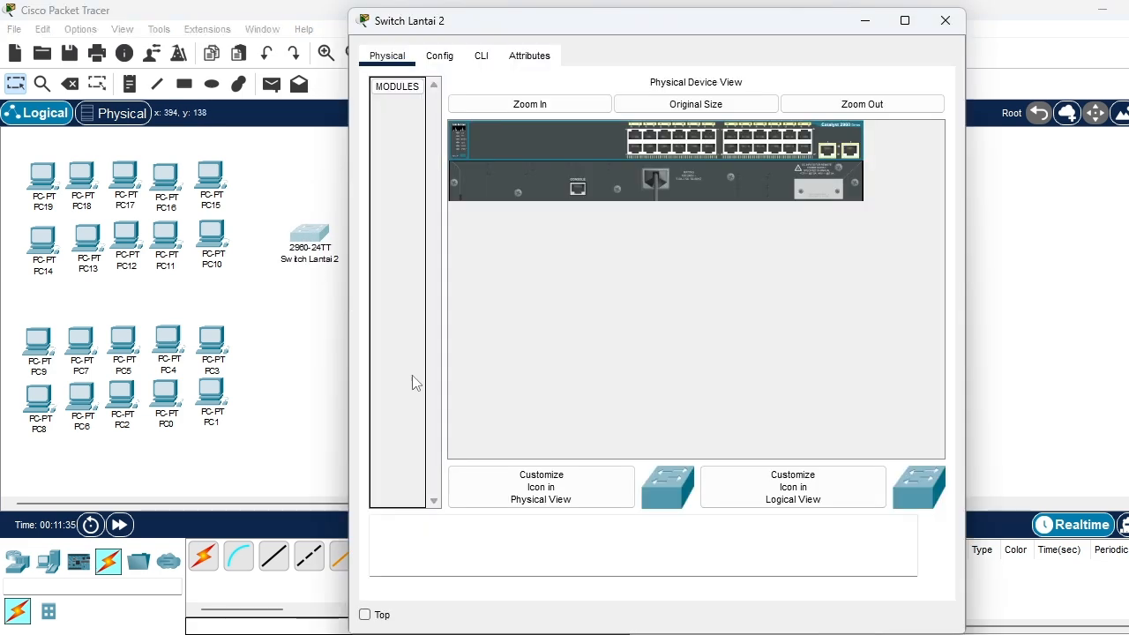
pyautogui.click(945, 19)
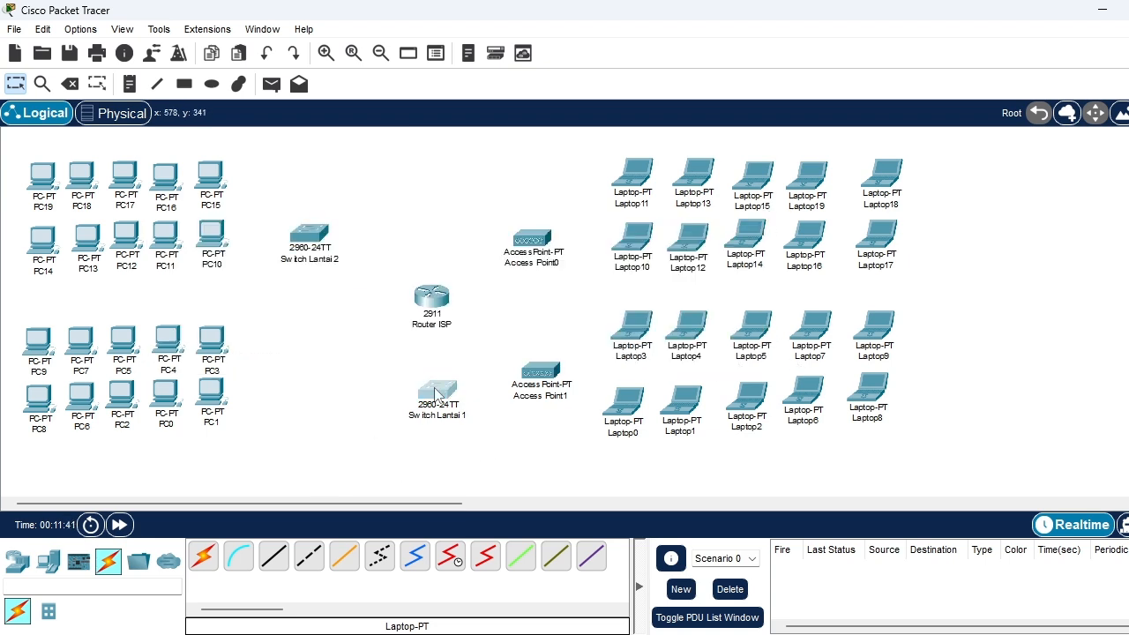
pyautogui.moveTo(444, 394); pyautogui.dragTo(332, 344)
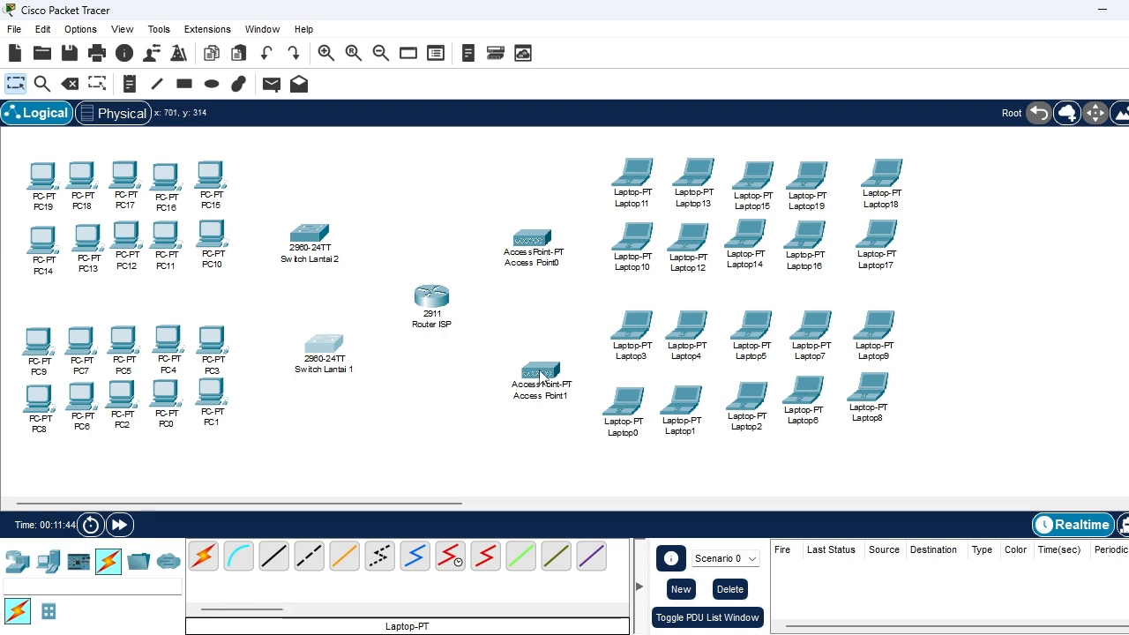
pyautogui.moveTo(540, 374); pyautogui.dragTo(533, 344)
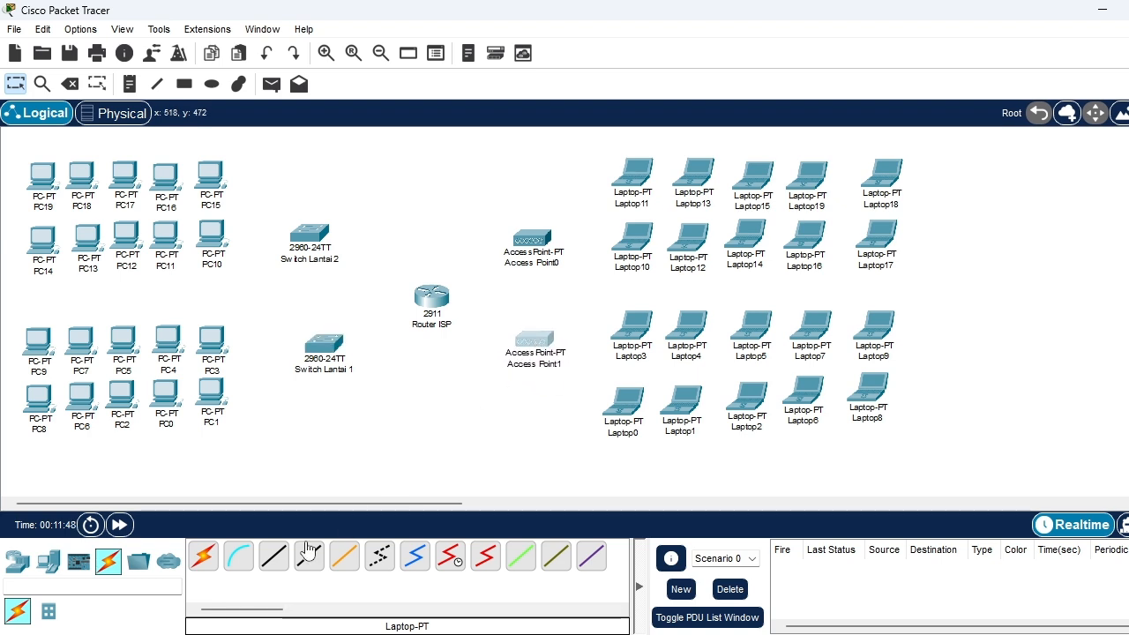
# Connect Router ISP to Switch Lantai 1, and Switch Lantai 1 to Access Point1, using automatically chosen connection types
pyautogui.click(211, 561)
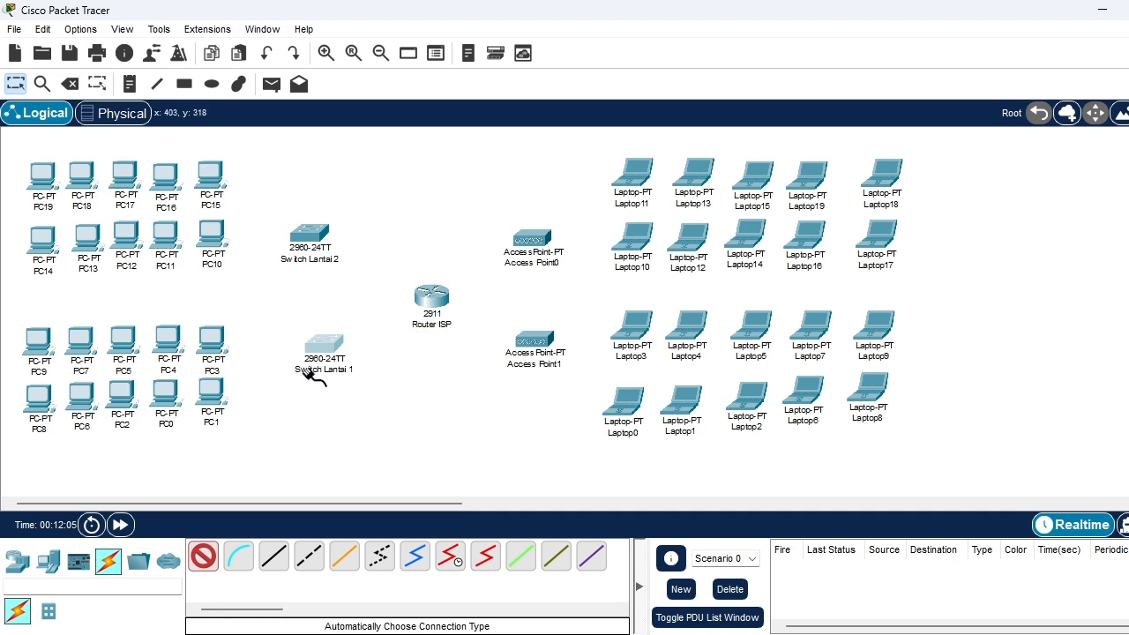
pyautogui.click(444, 284)
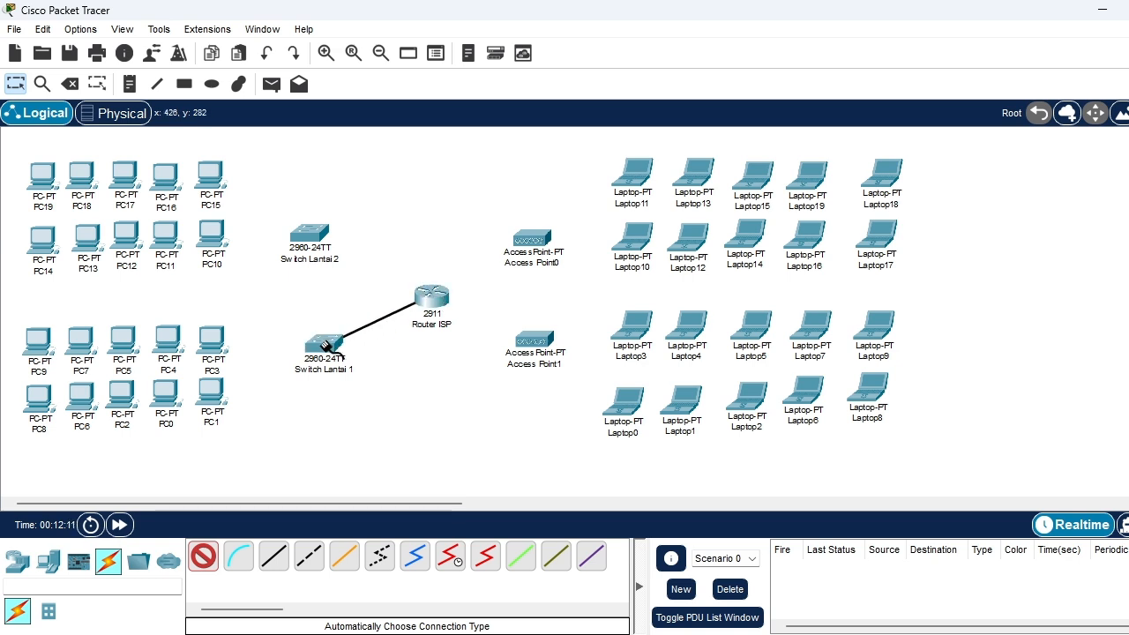
pyautogui.click(324, 346)
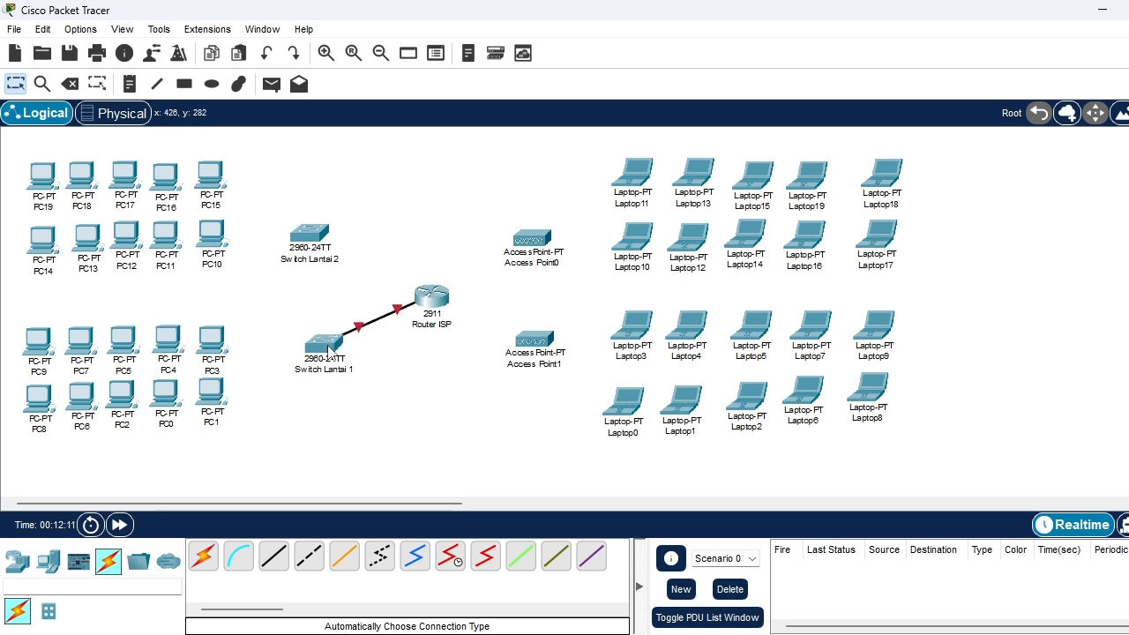
pyautogui.click(205, 561)
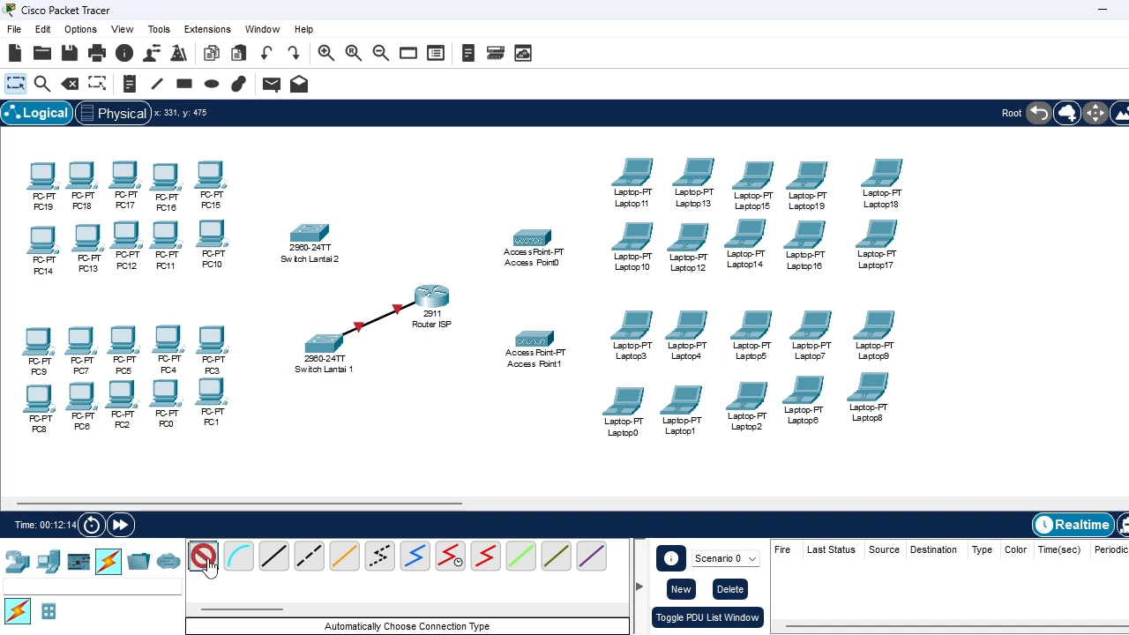
pyautogui.click(333, 346)
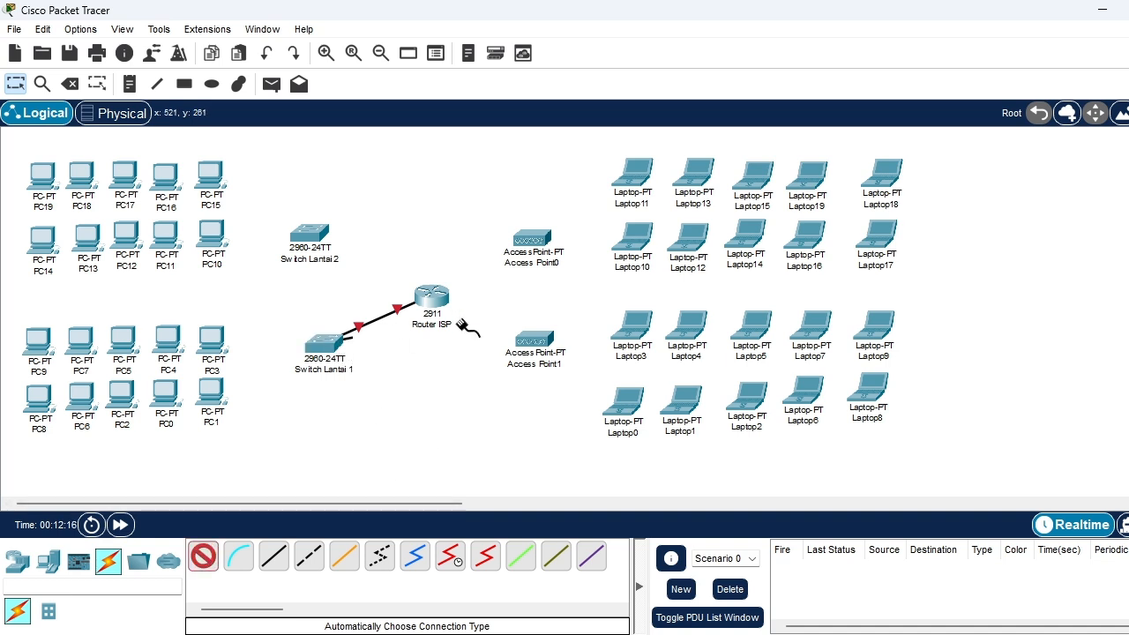
pyautogui.click(545, 342)
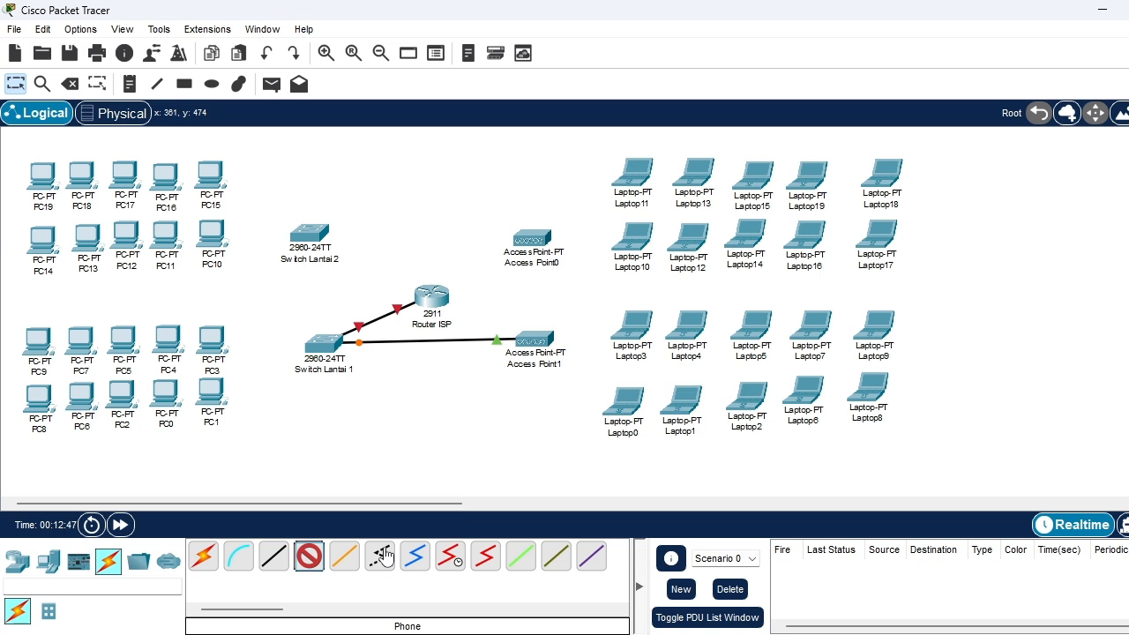
# Cancel the pending connection, open Access Point1's Port 1 configuration and set its authentication to WPA2-PSK
pyautogui.click(311, 553)
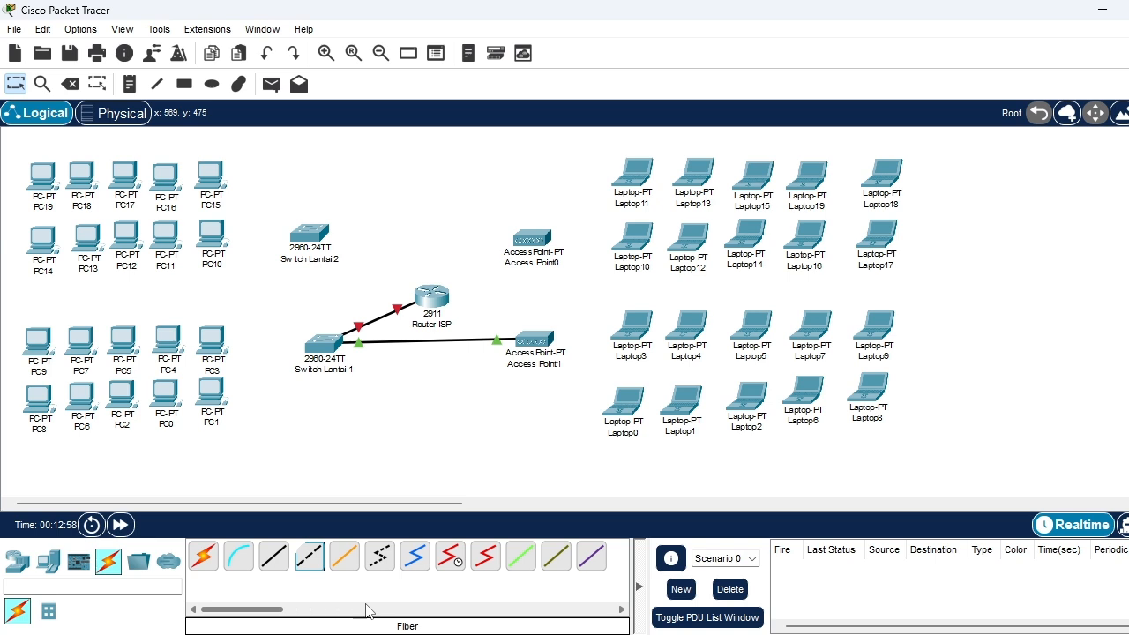
pyautogui.click(536, 346)
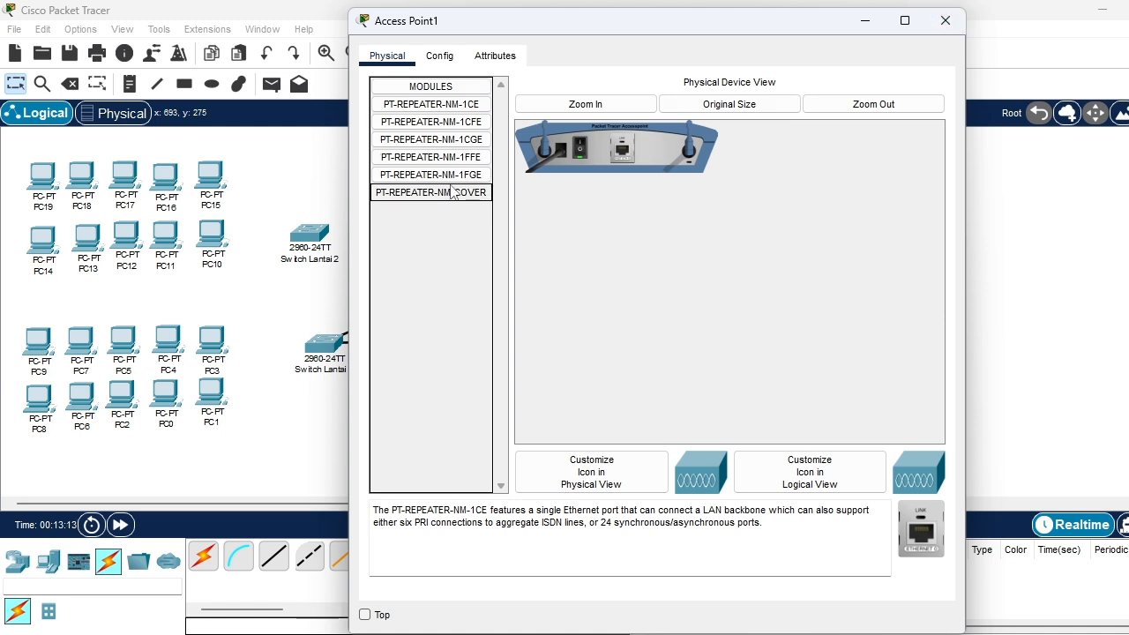
pyautogui.click(495, 58)
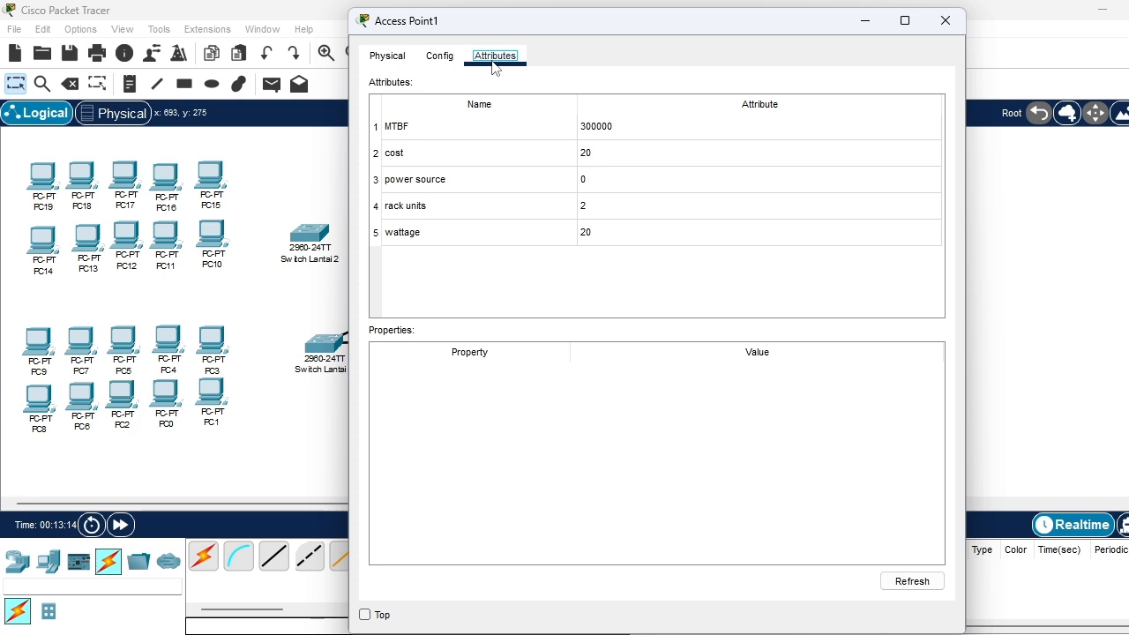
pyautogui.click(401, 57)
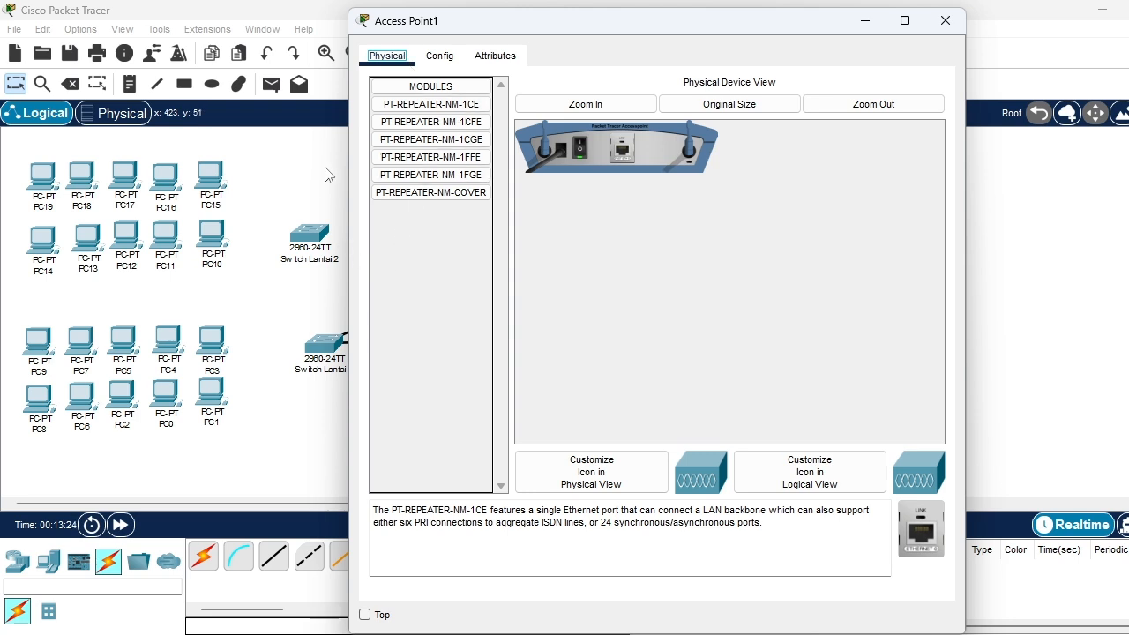
pyautogui.click(484, 57)
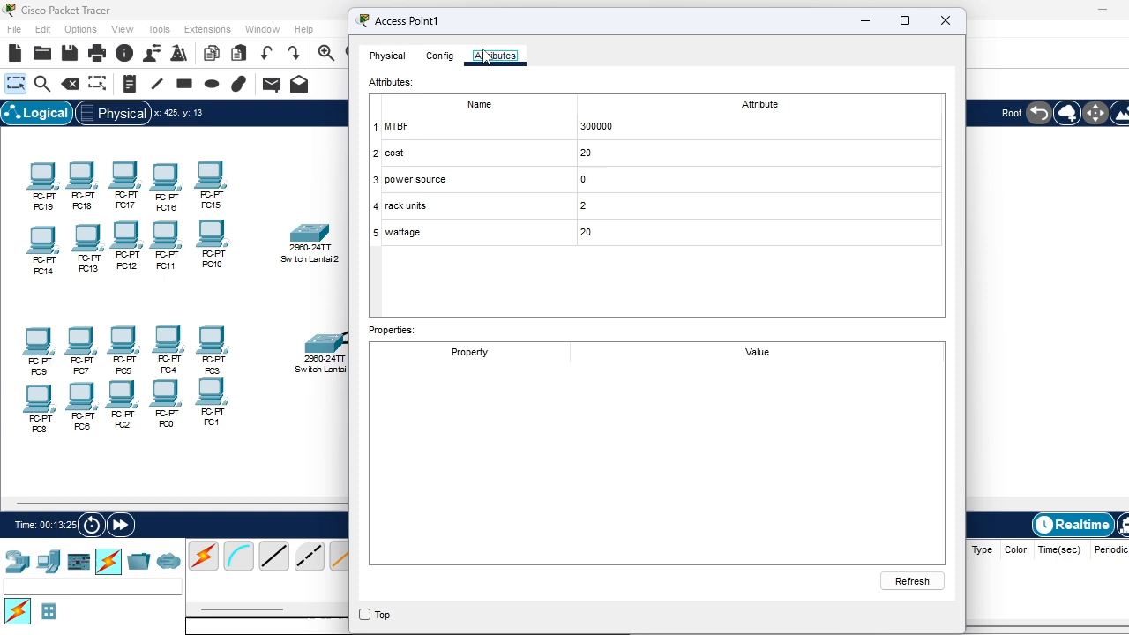
pyautogui.click(433, 57)
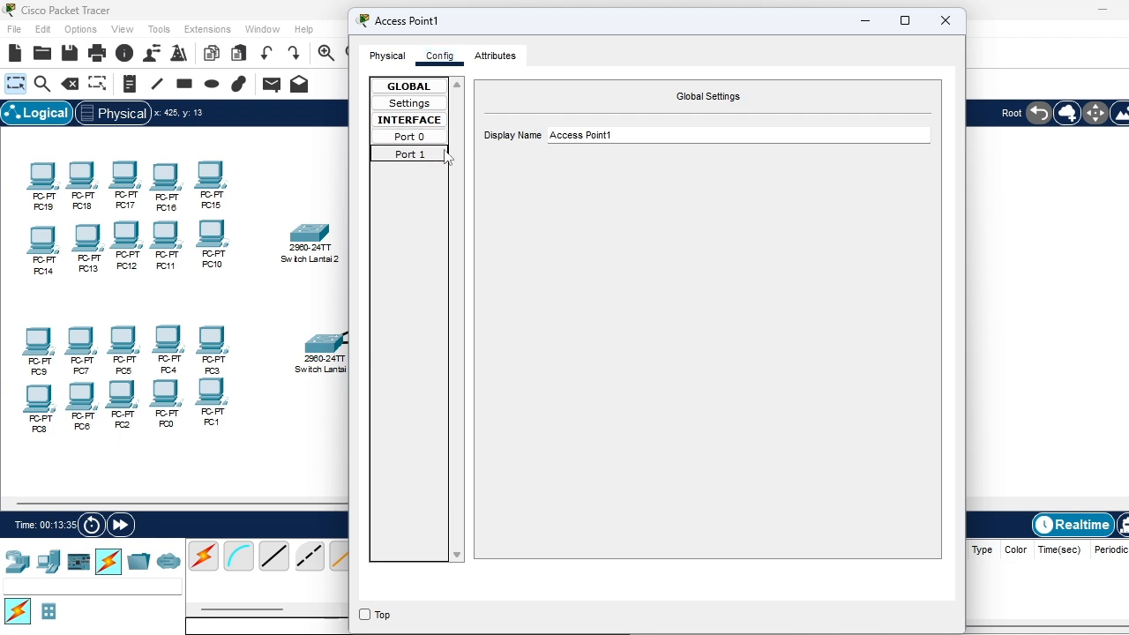
pyautogui.click(432, 153)
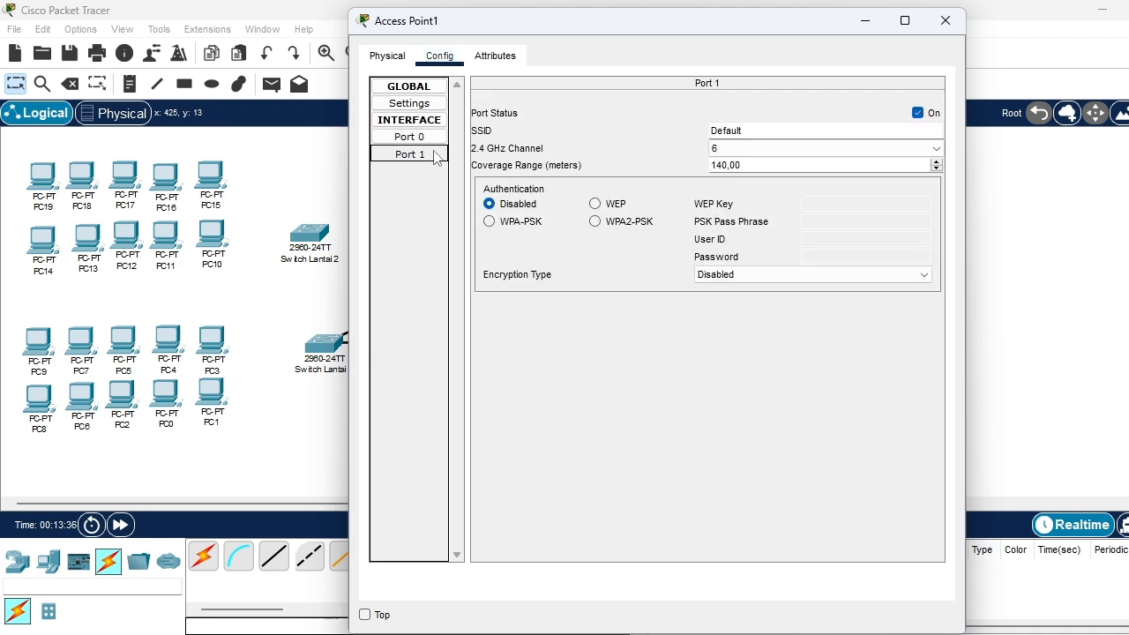
pyautogui.click(595, 222)
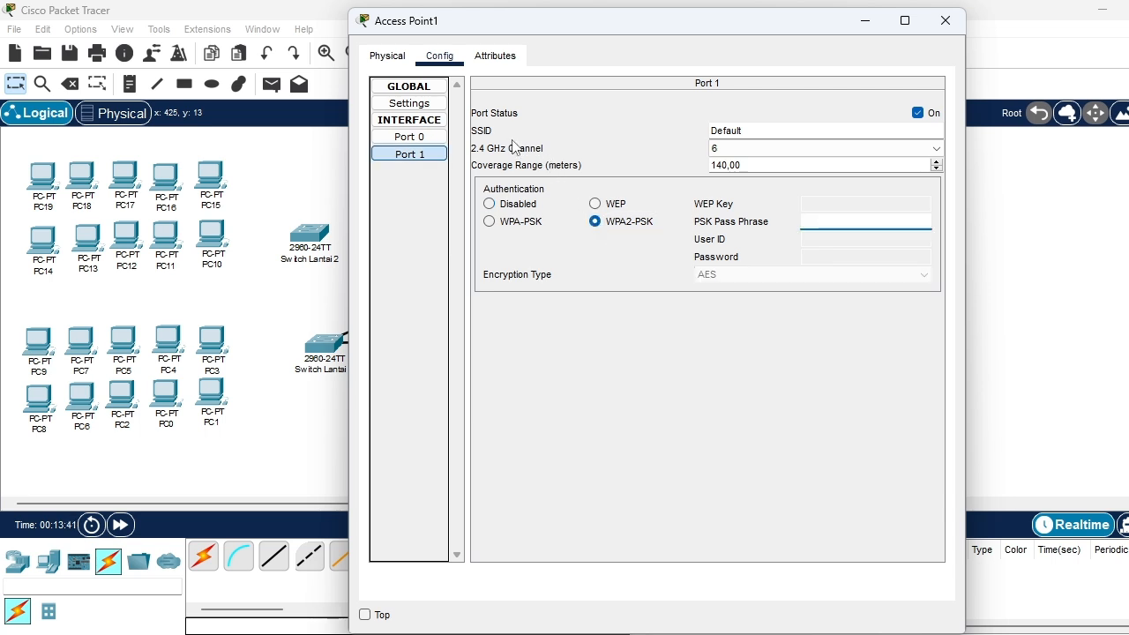
# Set the SSID on Access Point1's Port 1 to Gedung_L1
pyautogui.click(723, 150)
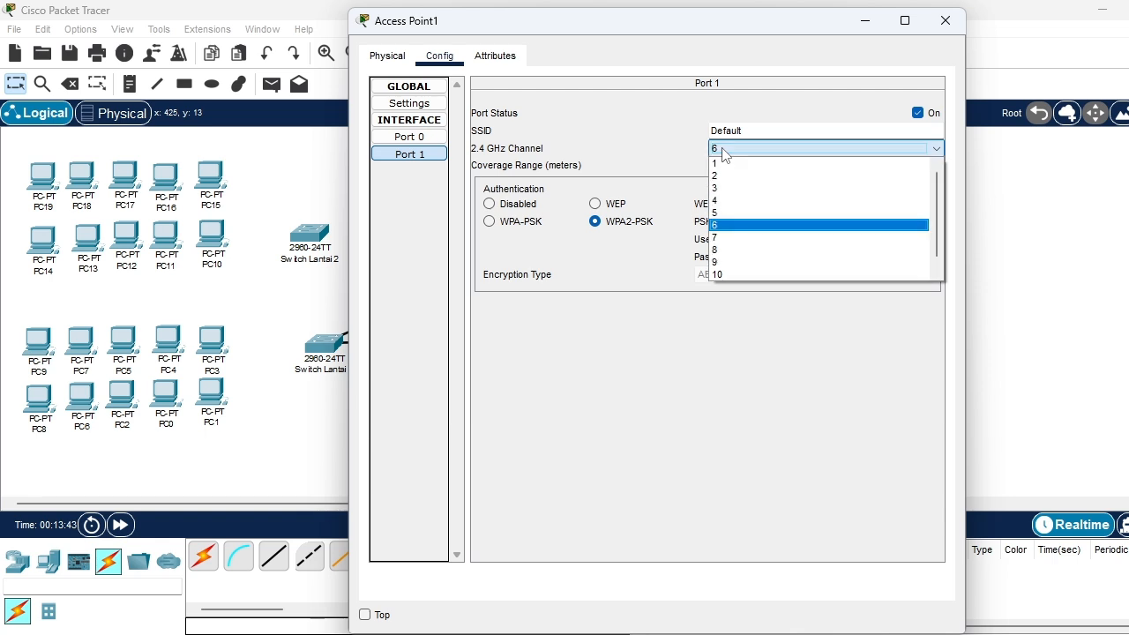
pyautogui.click(723, 154)
pyautogui.click(756, 132)
pyautogui.moveTo(757, 132); pyautogui.dragTo(713, 135)
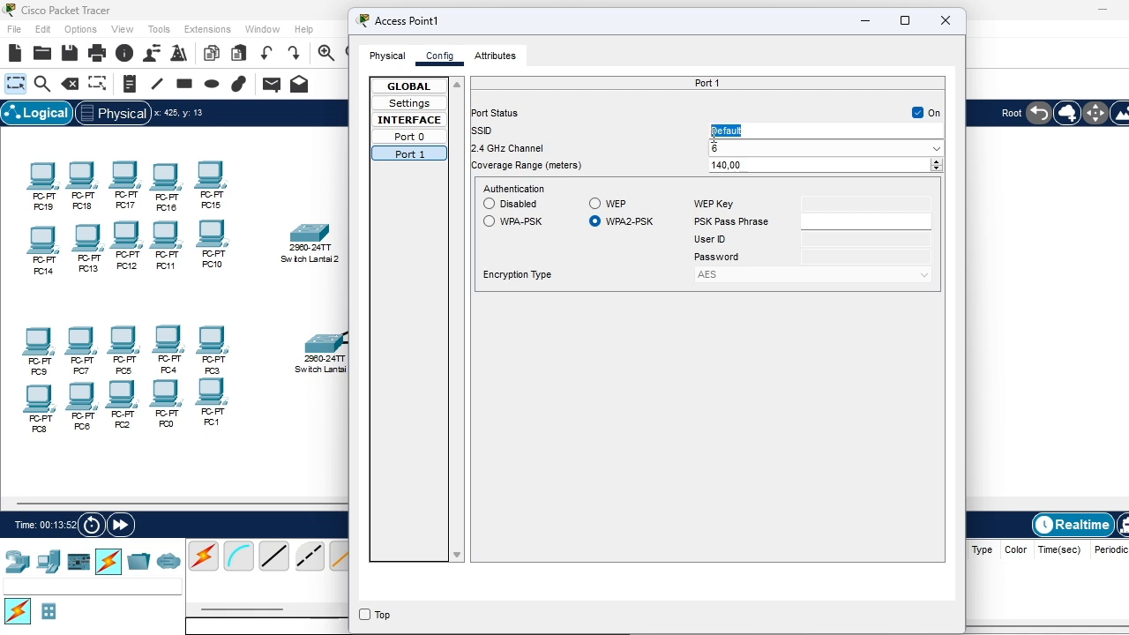
pyautogui.press('BackSpace')
pyautogui.write('Gedung L1')
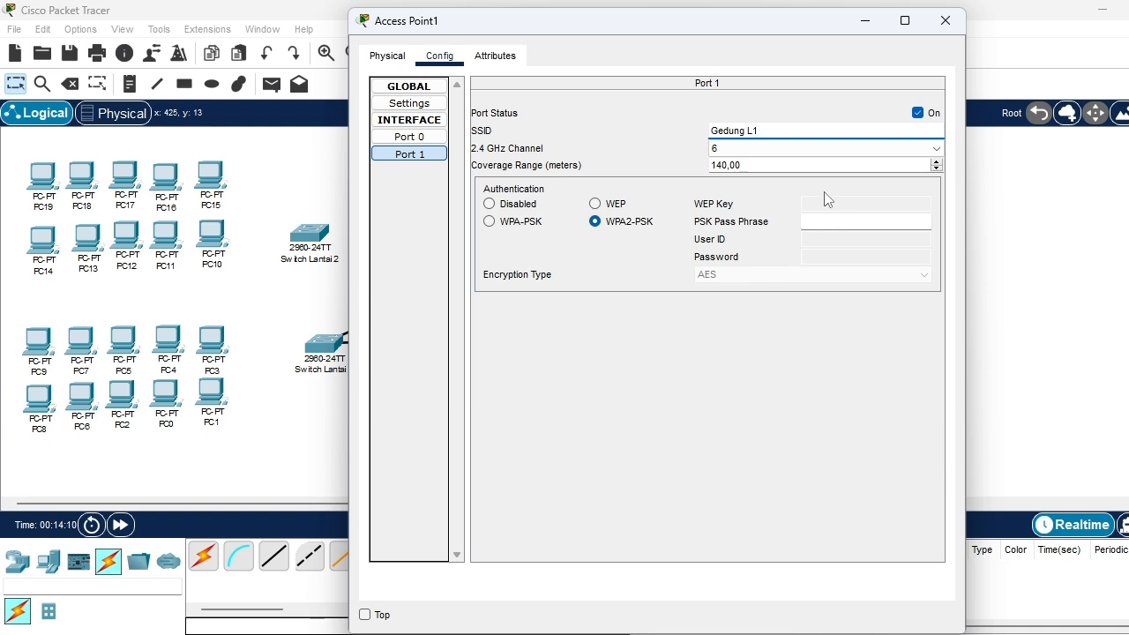
pyautogui.click(789, 149)
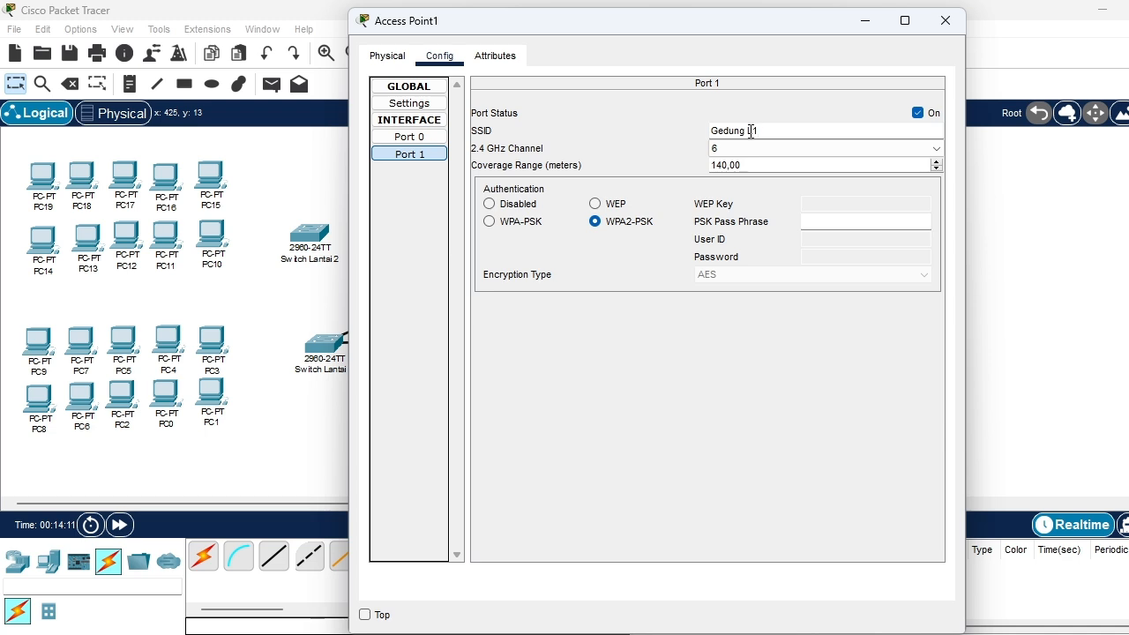
pyautogui.doubleClick(751, 130)
pyautogui.write('_L1')
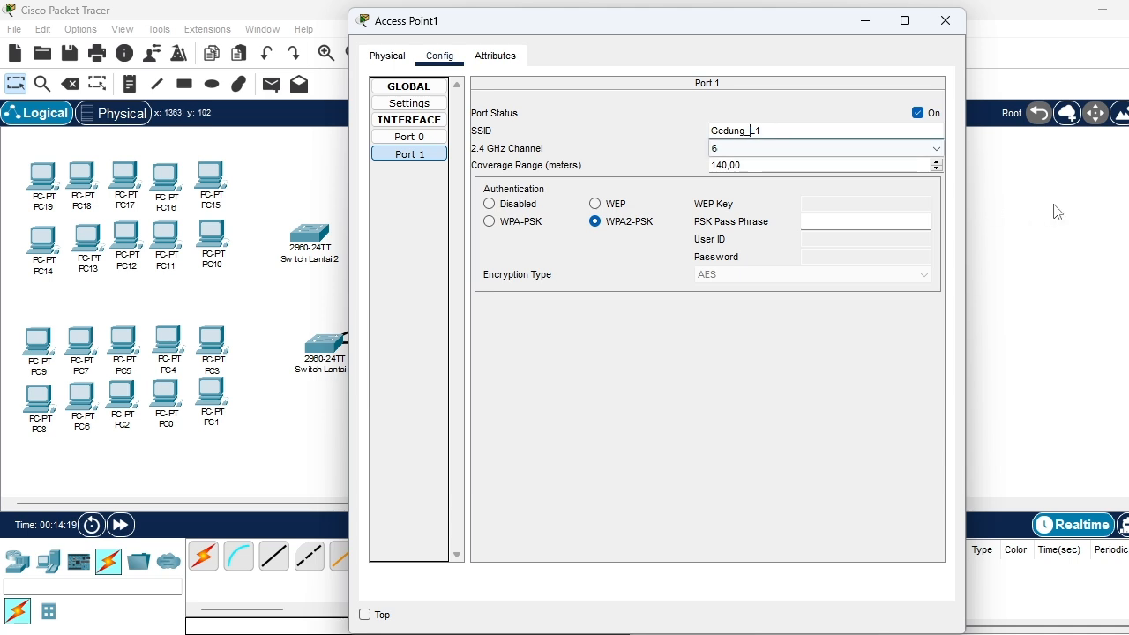
# Enter the PSK pass phrase for Access Point1's Port 1 and close the device's configuration
pyautogui.click(840, 218)
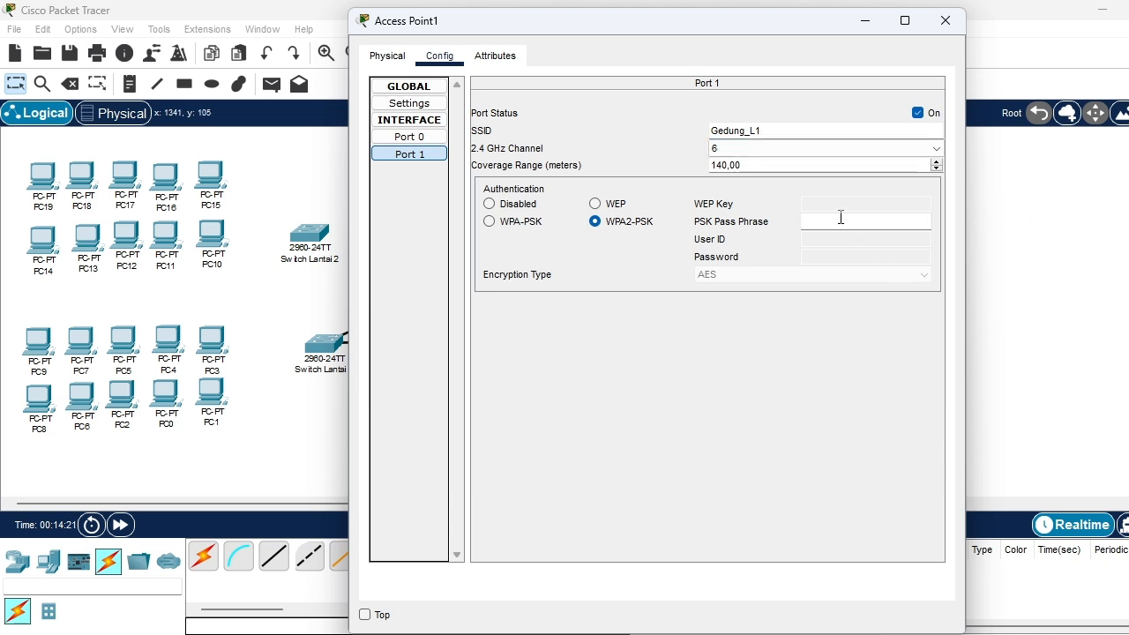
pyautogui.write('11111111')
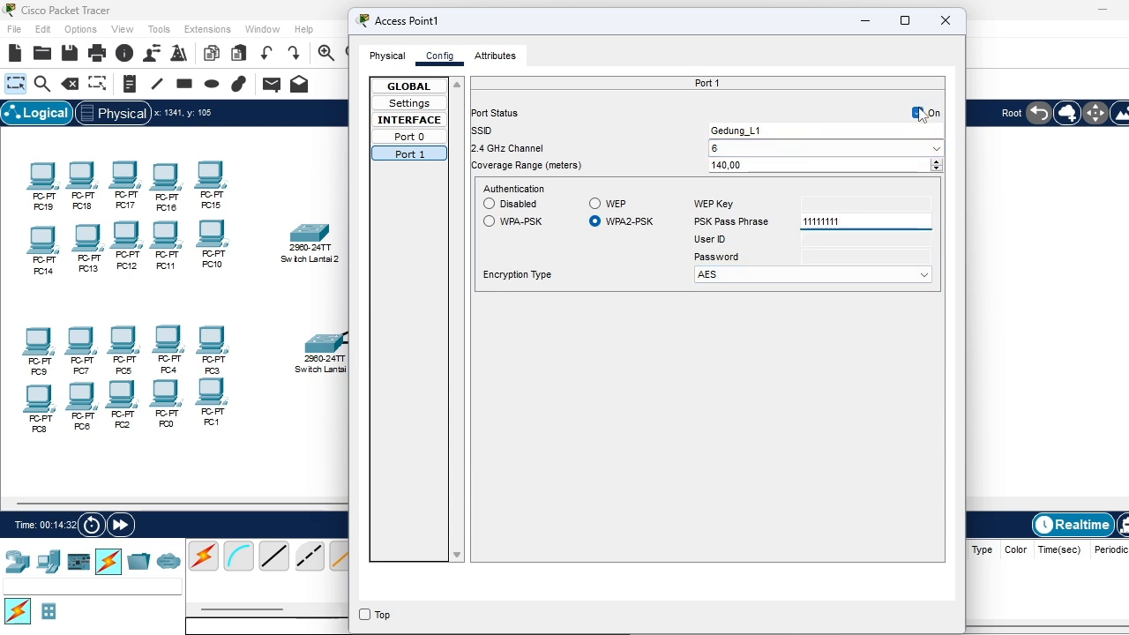
pyautogui.click(942, 25)
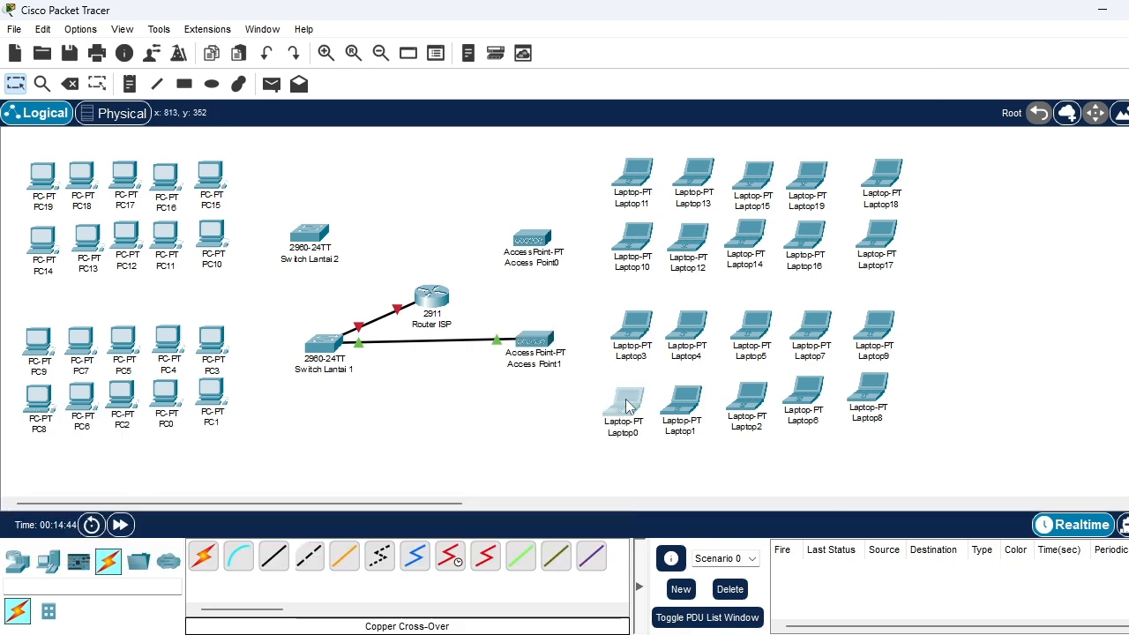
# Power off Laptop0, replace its built-in Ethernet module with the WPC300N wireless module, and power it back on
pyautogui.click(628, 405)
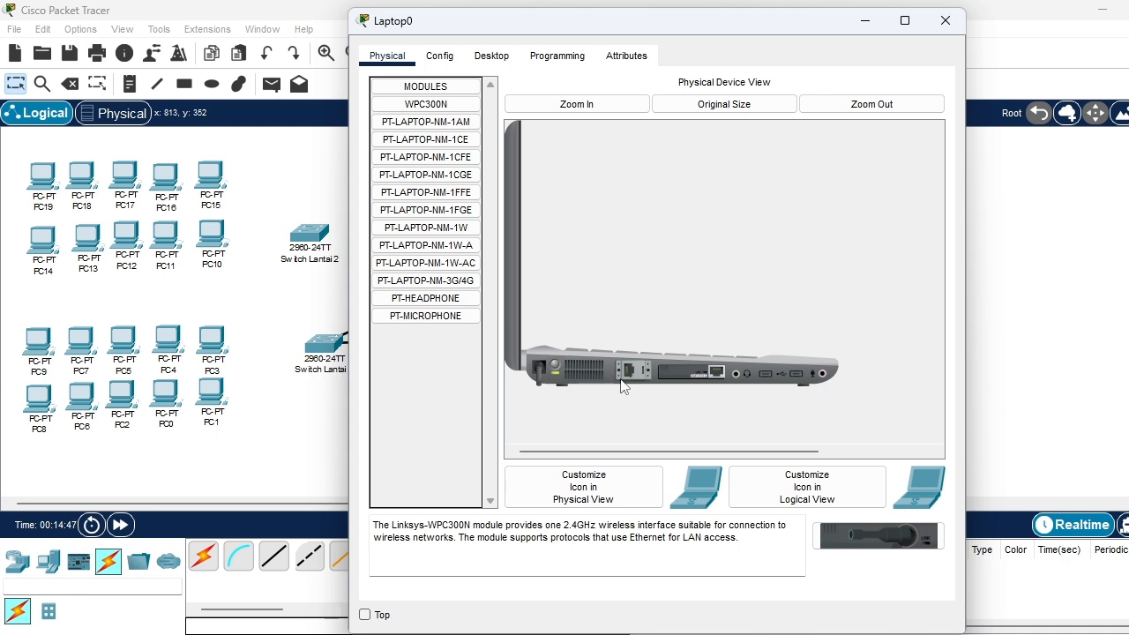
pyautogui.click(557, 361)
pyautogui.moveTo(667, 374); pyautogui.dragTo(439, 106)
pyautogui.moveTo(439, 104); pyautogui.dragTo(431, 110)
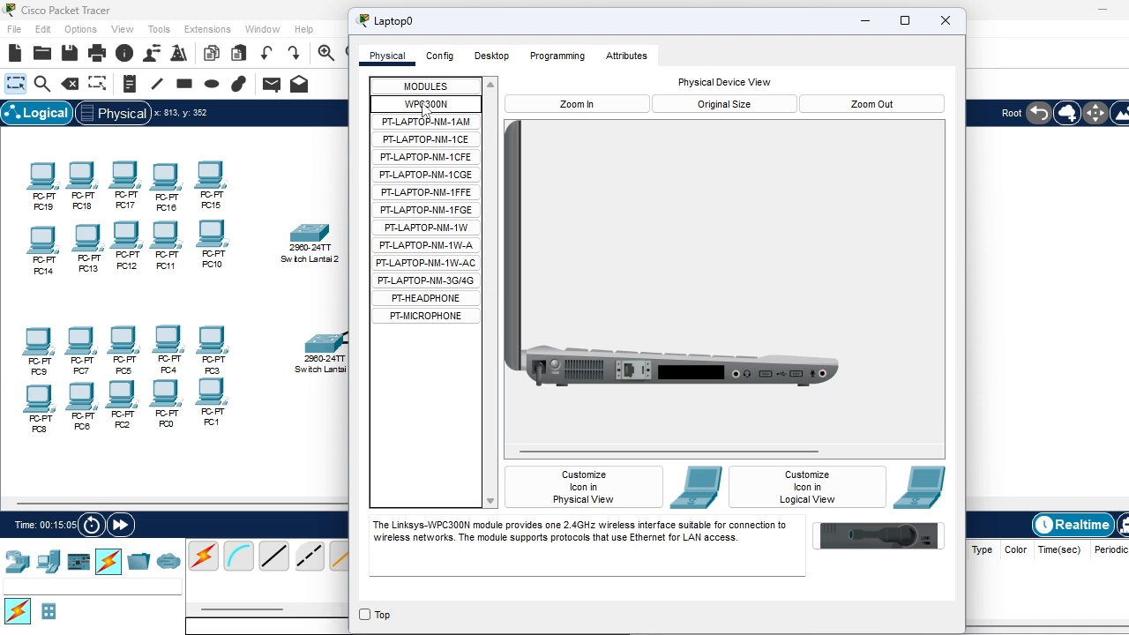
pyautogui.moveTo(423, 108)
pyautogui.mouseDown()
pyautogui.moveTo(574, 259)
pyautogui.moveTo(680, 391)
pyautogui.moveTo(687, 382)
pyautogui.mouseUp()
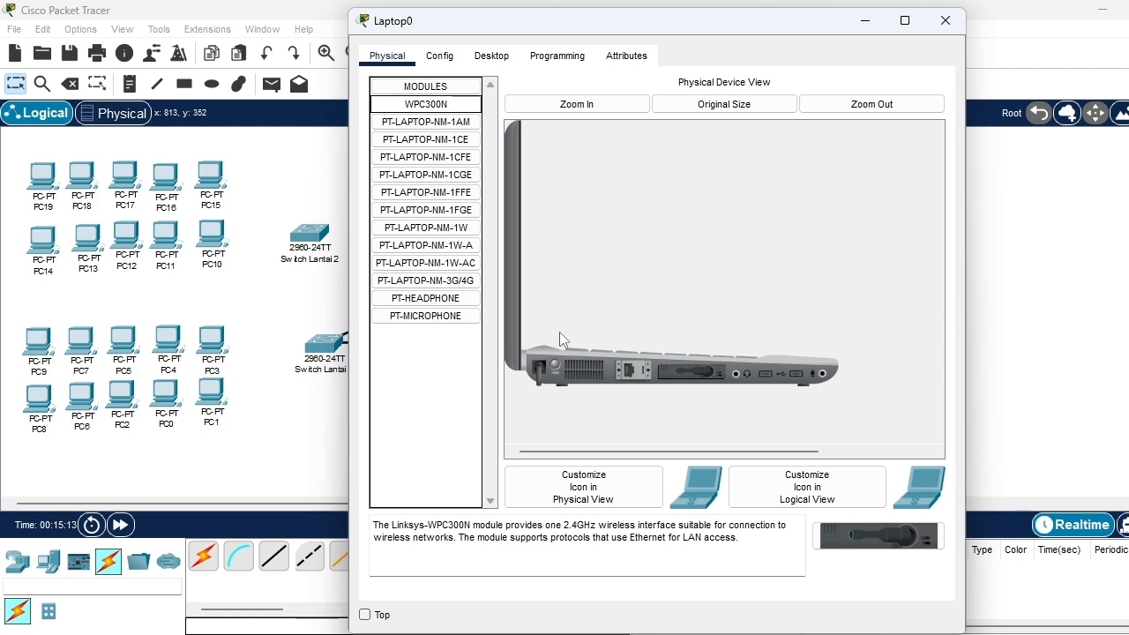
pyautogui.click(556, 363)
# Connect Laptop0 to the Gedung_L1 wireless network by entering the WPA2-Personal pre-shared key, then close the laptop's configuration
pyautogui.click(488, 57)
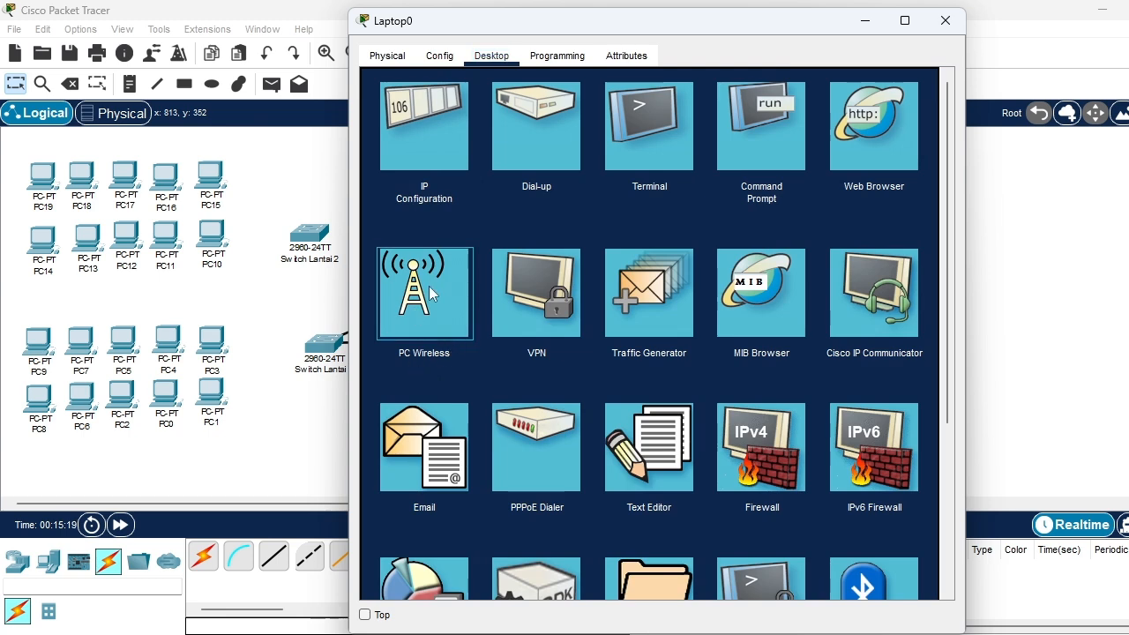
pyautogui.click(429, 286)
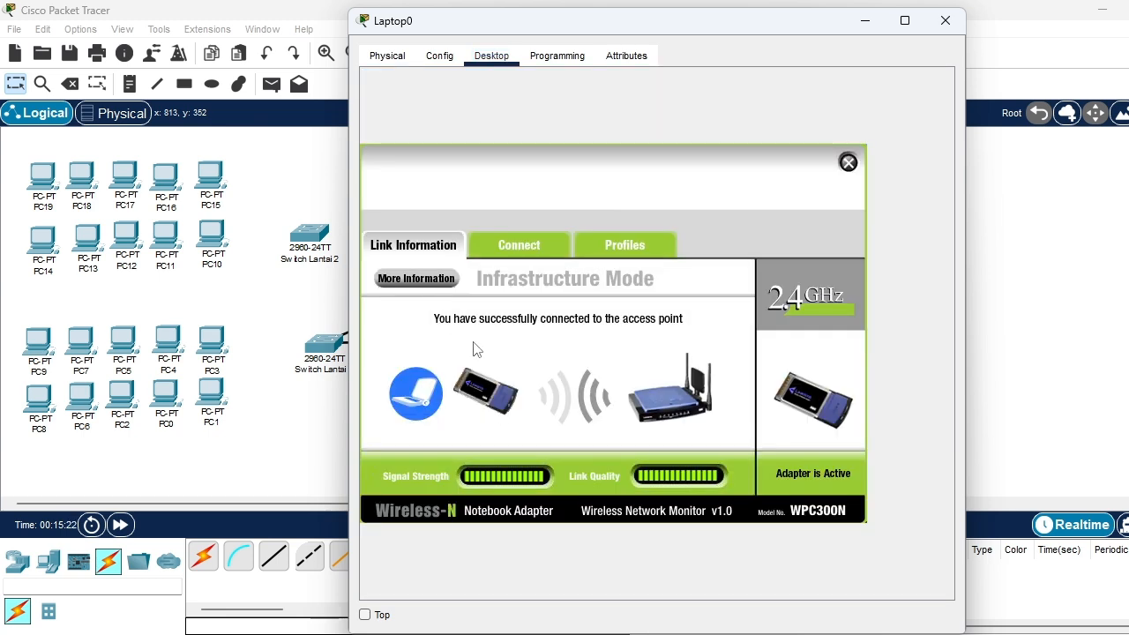
pyautogui.click(534, 253)
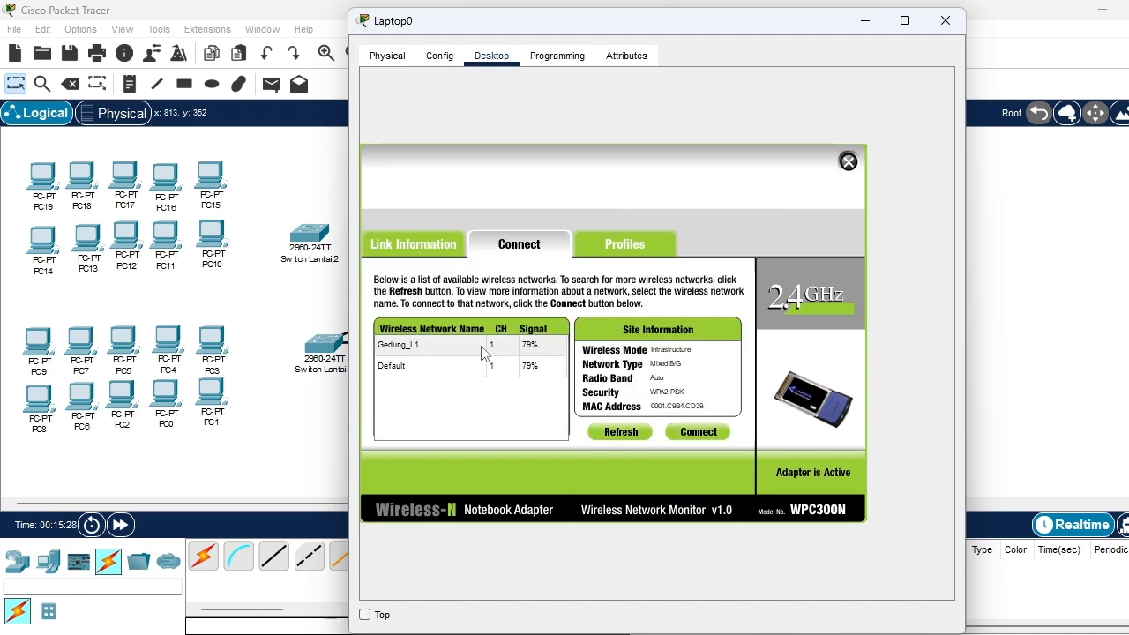
pyautogui.click(434, 348)
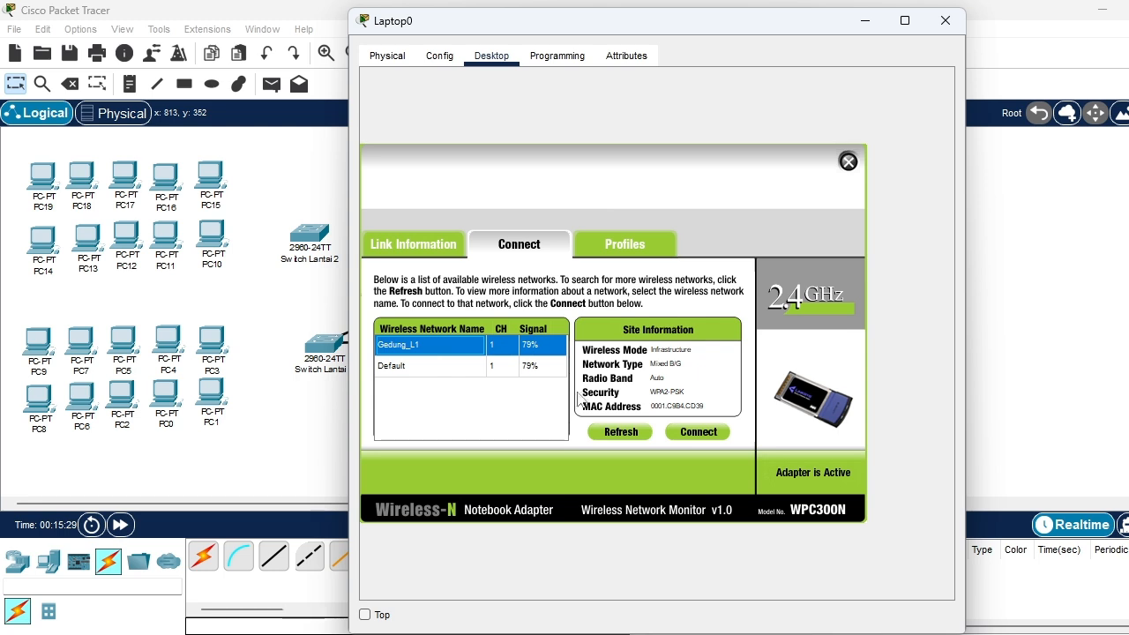
pyautogui.click(715, 433)
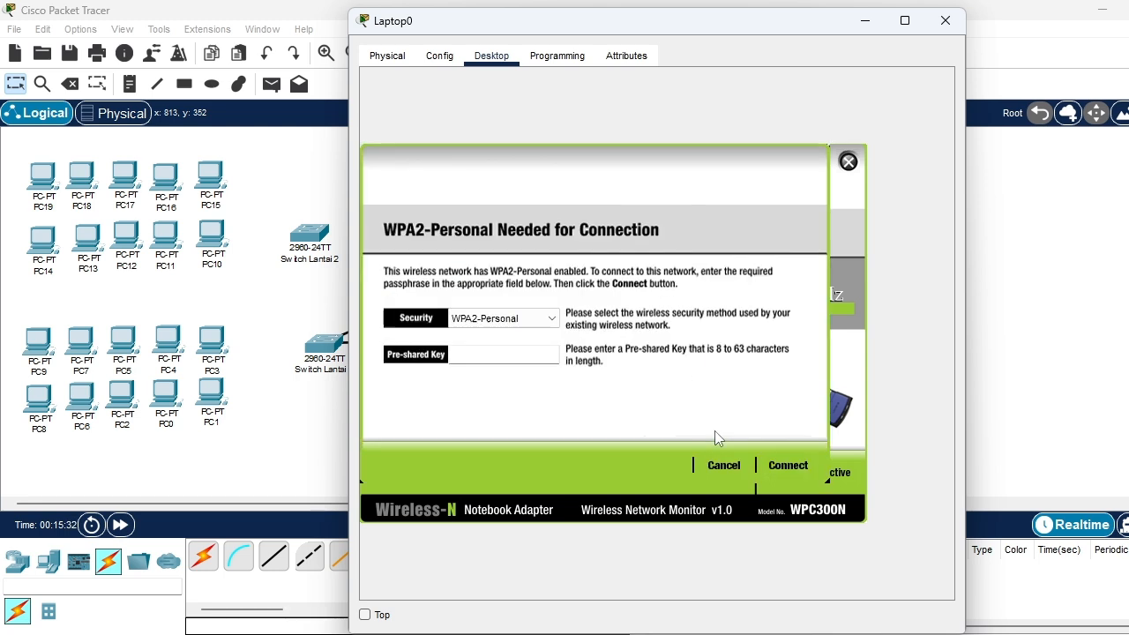
pyautogui.click(520, 355)
pyautogui.write('11111111')
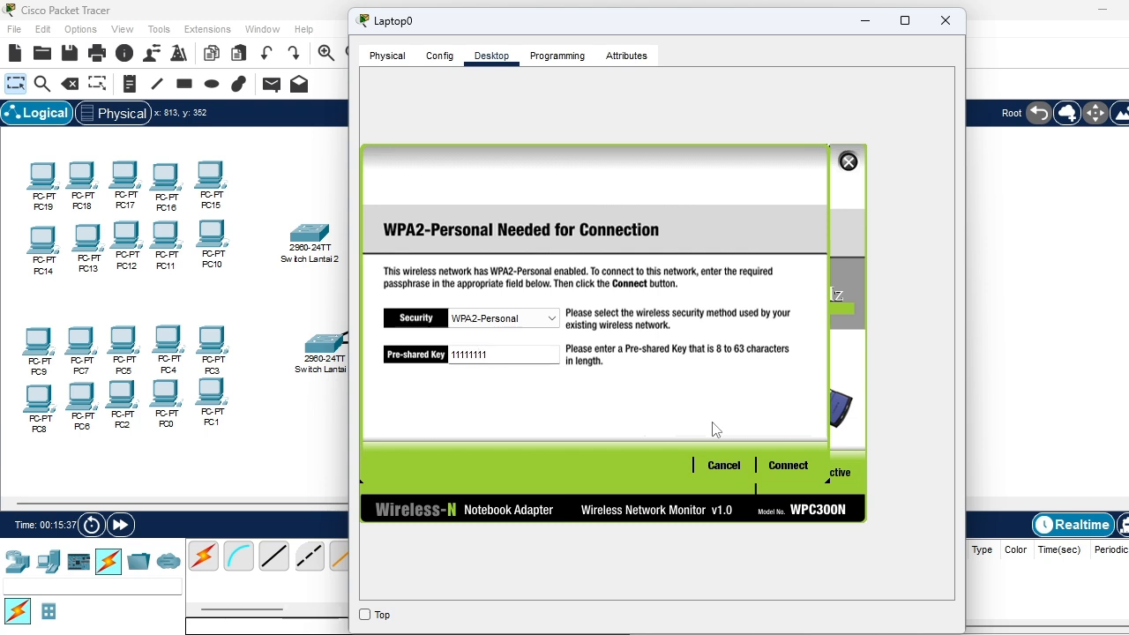
pyautogui.click(788, 466)
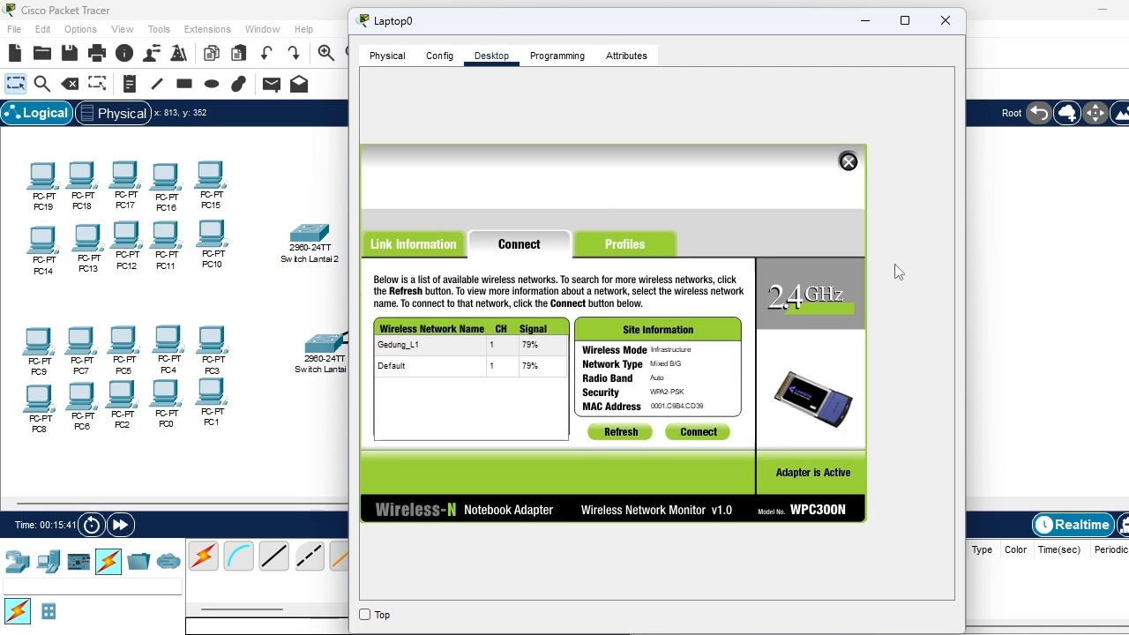
pyautogui.click(847, 161)
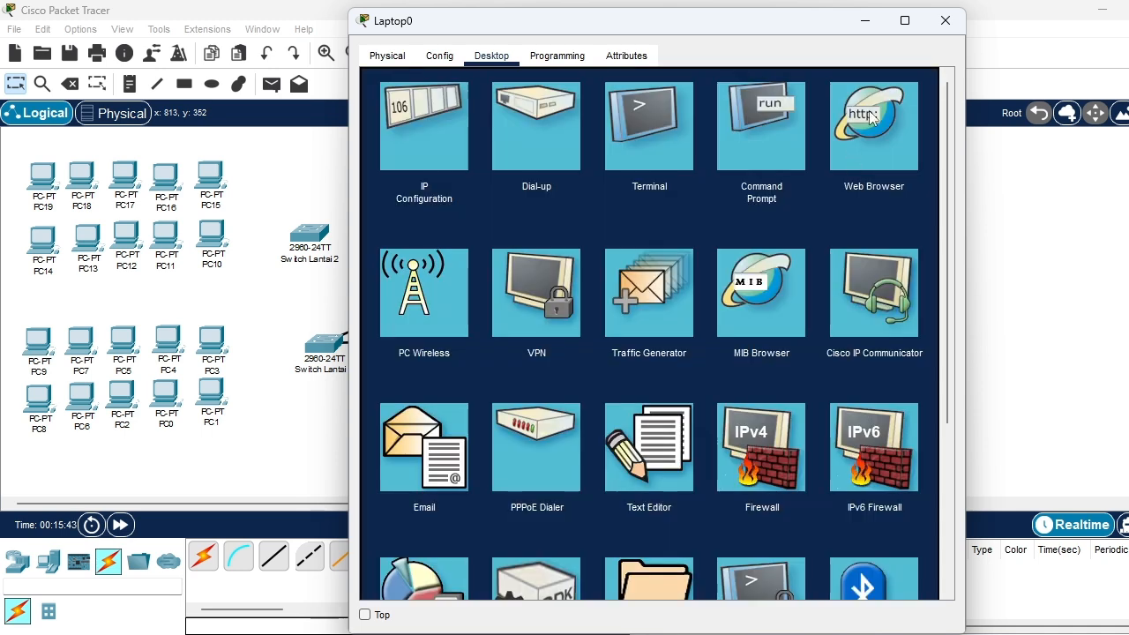
pyautogui.click(940, 16)
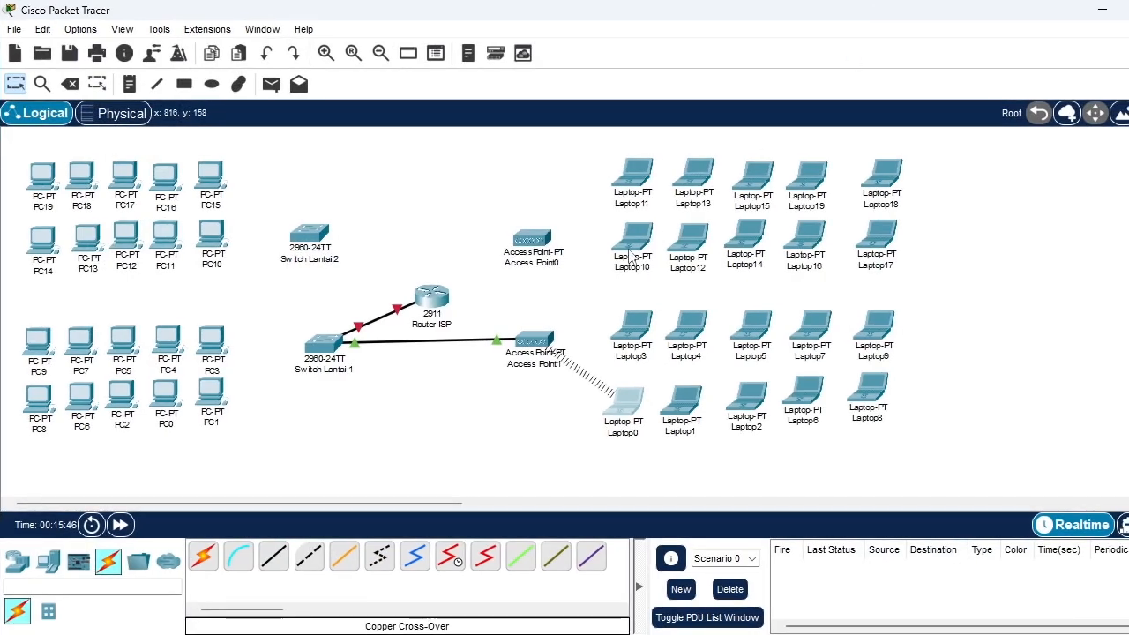
# Swap Laptop1's built-in Ethernet module for the WPC300N wireless module and power the laptop back on
pyautogui.moveTo(940, 264)
pyautogui.click(676, 402)
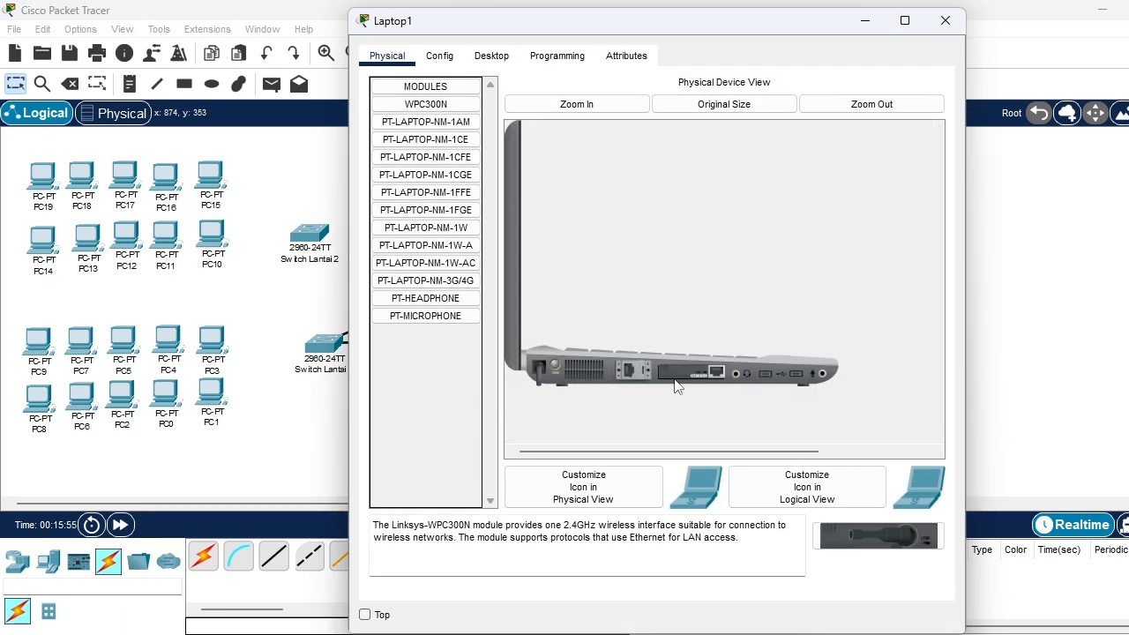
pyautogui.moveTo(691, 376)
pyautogui.mouseDown()
pyautogui.moveTo(529, 363)
pyautogui.moveTo(421, 238)
pyautogui.moveTo(424, 104)
pyautogui.moveTo(717, 386)
pyautogui.moveTo(705, 388)
pyautogui.mouseUp()
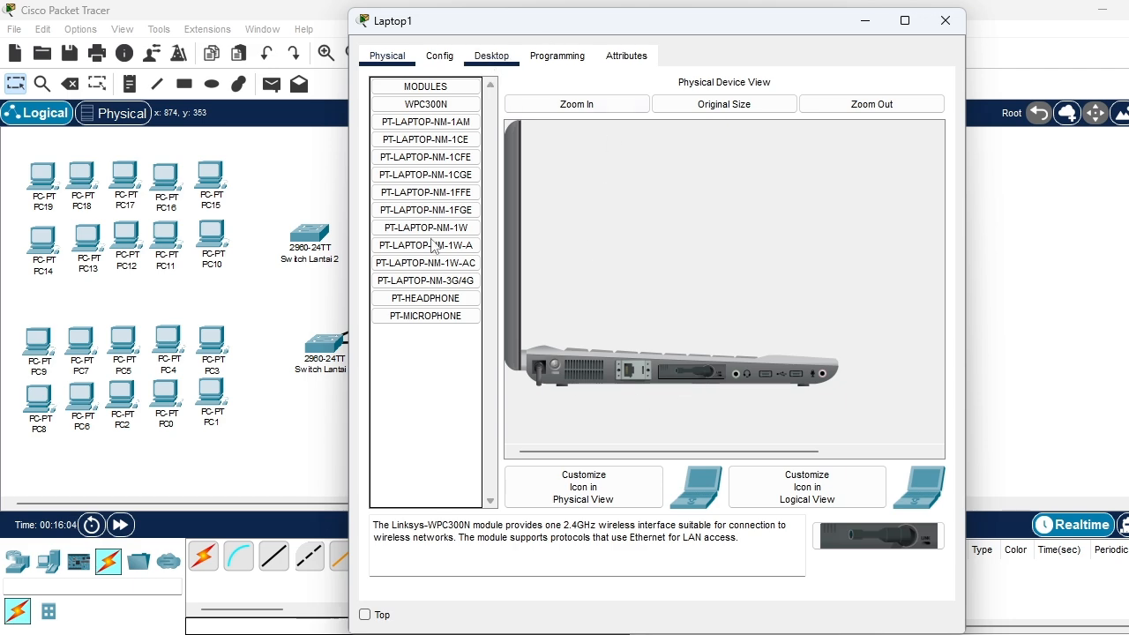
pyautogui.click(491, 56)
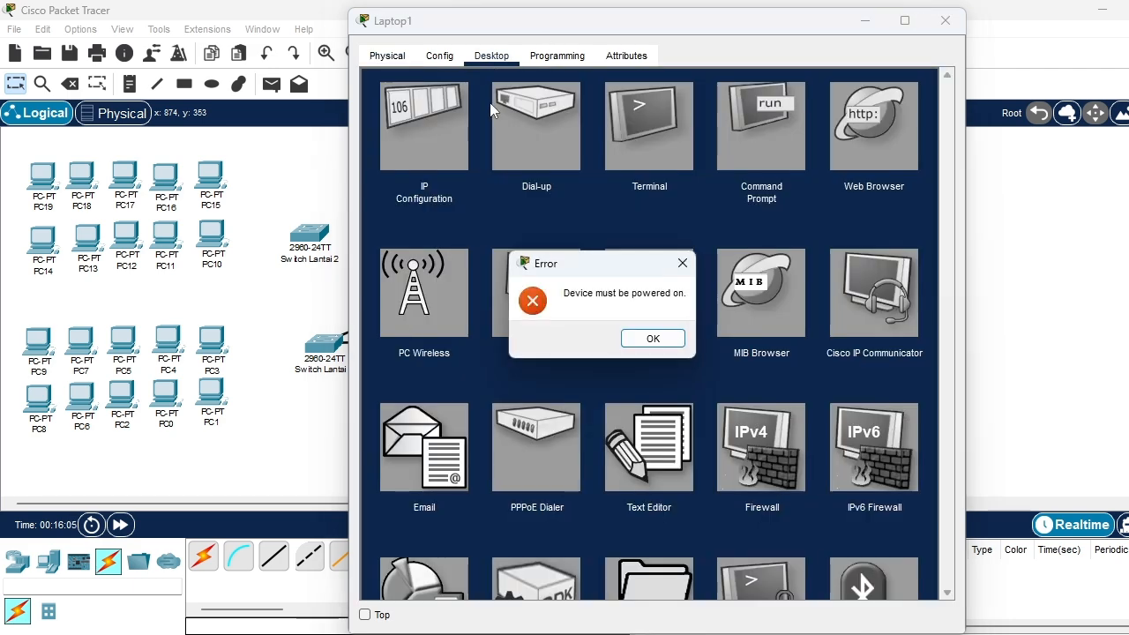
pyautogui.click(681, 263)
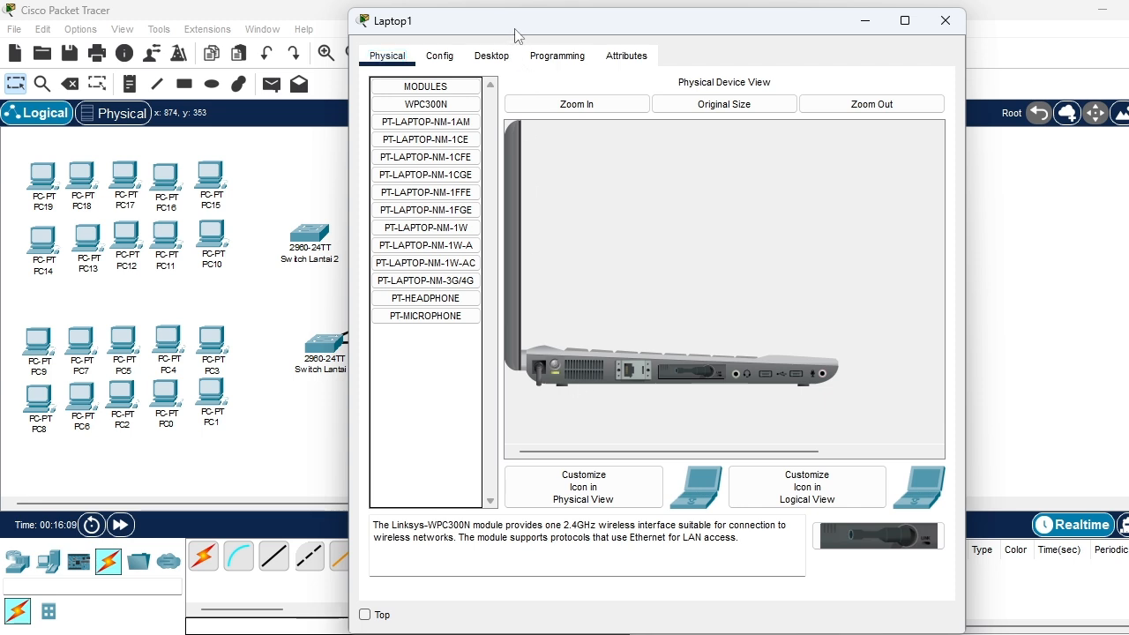
# Connect Laptop1 to the Gedung_L1 wireless network by entering the WPA2-Personal pre-shared key, and close the laptop's configuration
pyautogui.click(492, 56)
pyautogui.click(423, 307)
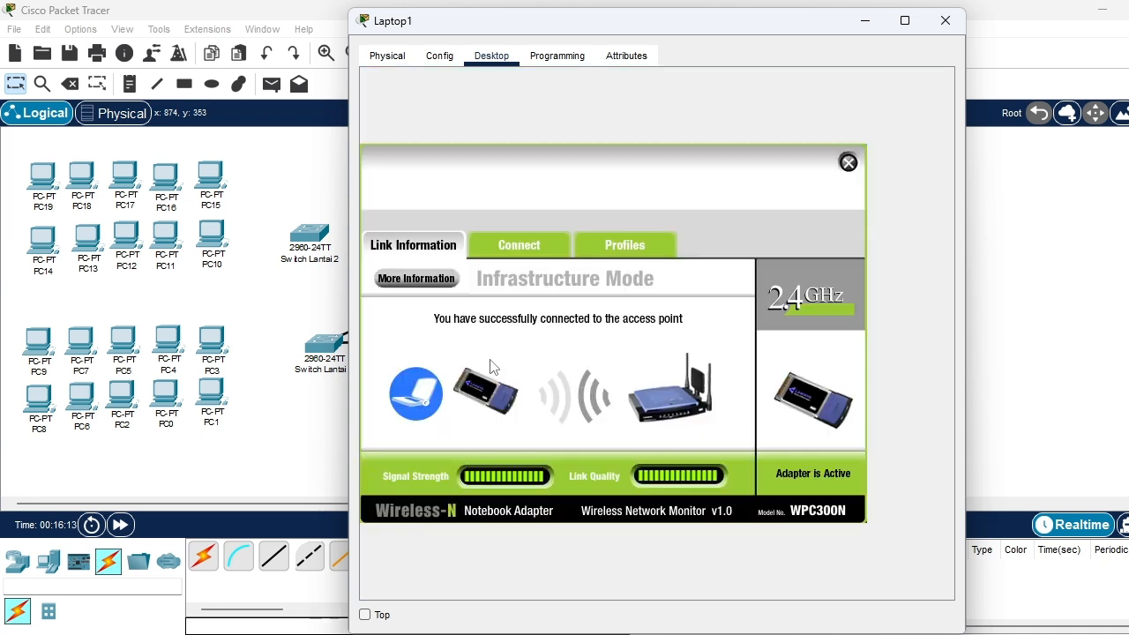
pyautogui.click(529, 247)
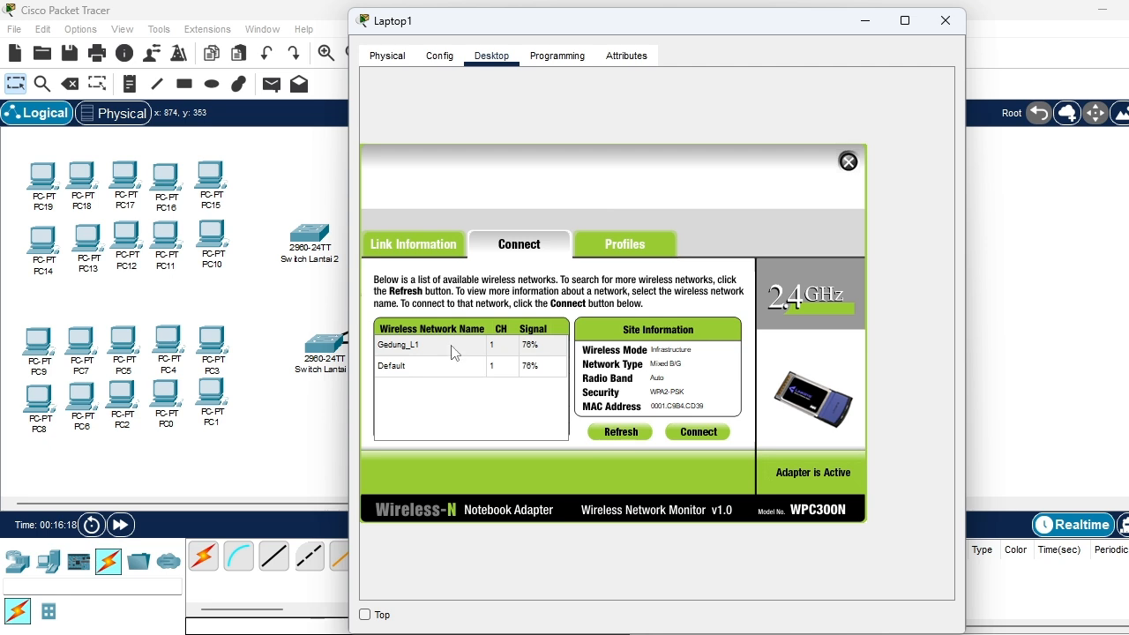
pyautogui.click(445, 347)
pyautogui.click(682, 433)
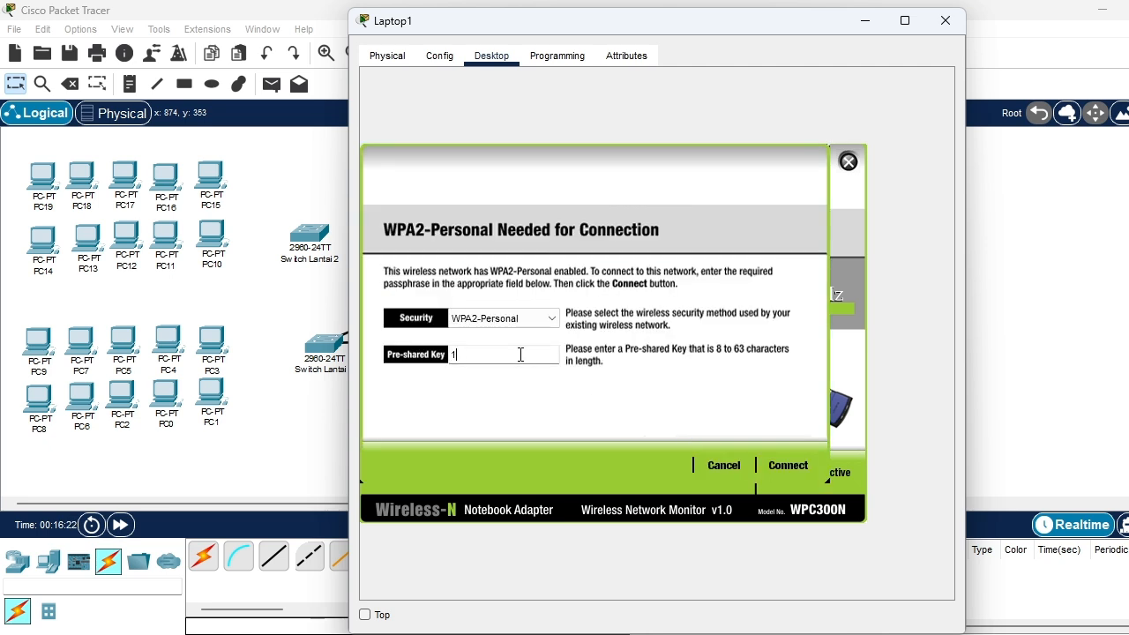
pyautogui.write('1111111')
pyautogui.click(788, 466)
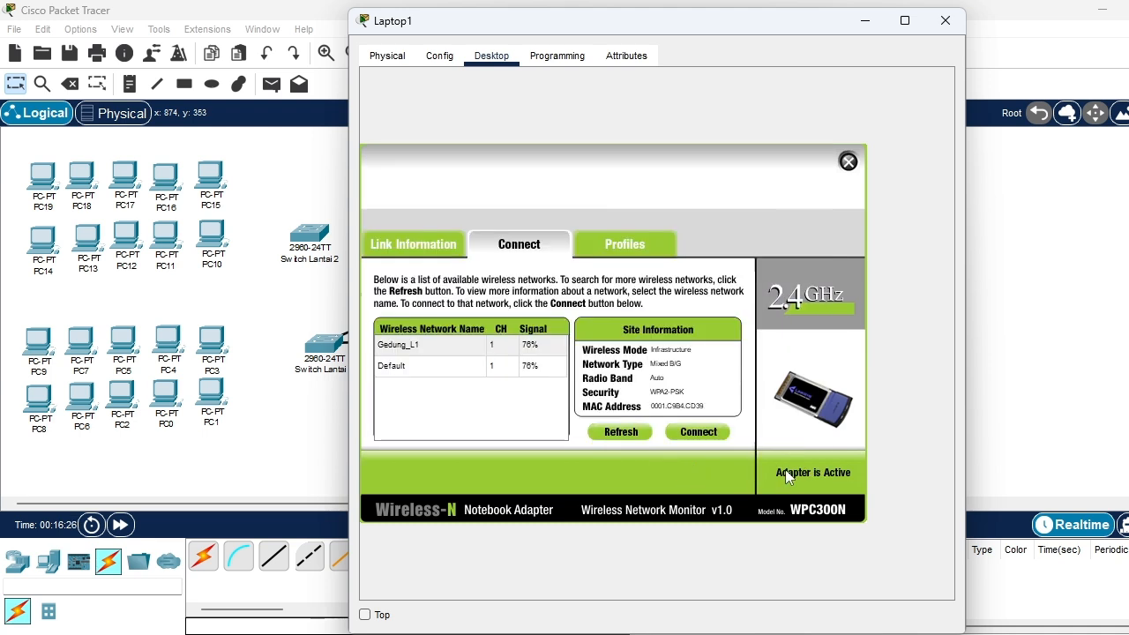
pyautogui.click(847, 162)
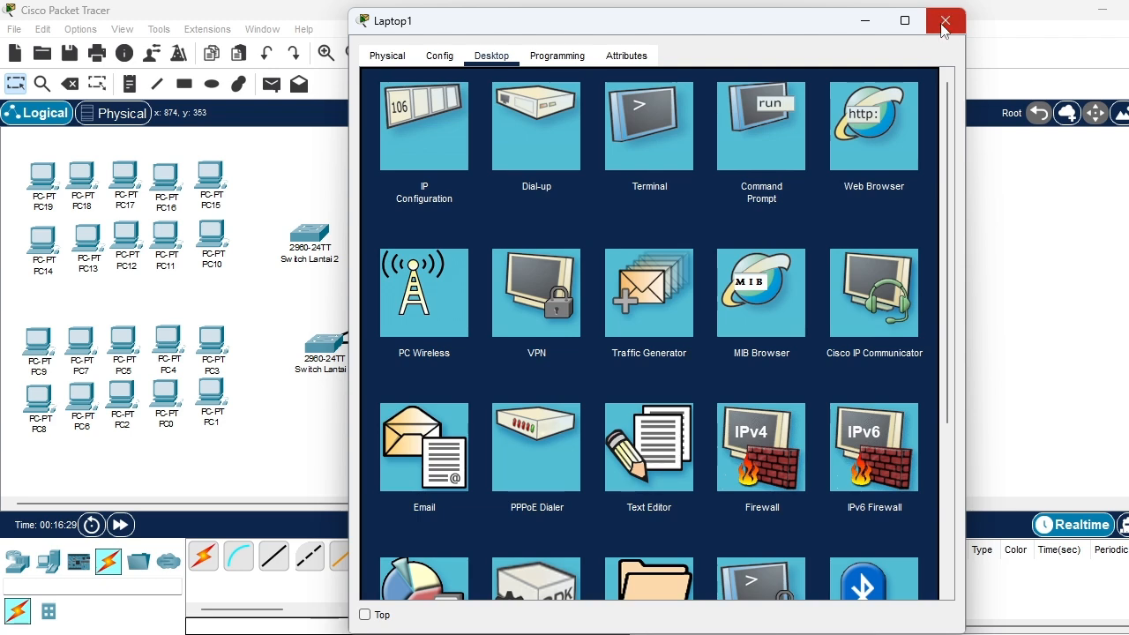
pyautogui.click(944, 22)
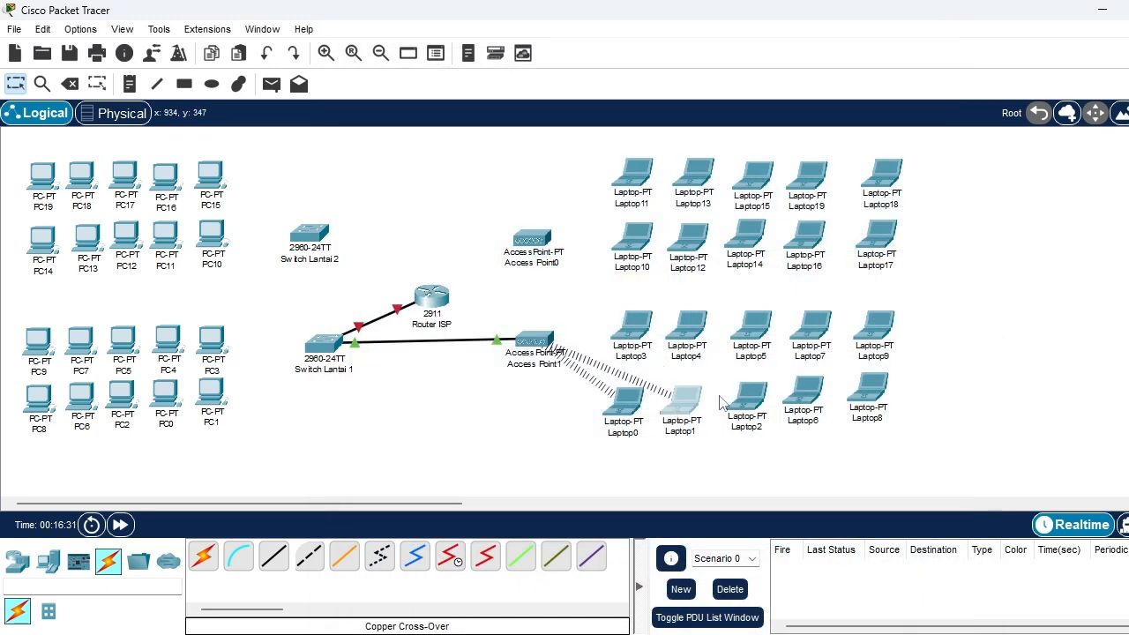
# Fit Laptop2 with the WPC300N wireless module and connect it to the Gedung_L1 network by entering the WPA2-Personal pre-shared key
pyautogui.click(752, 412)
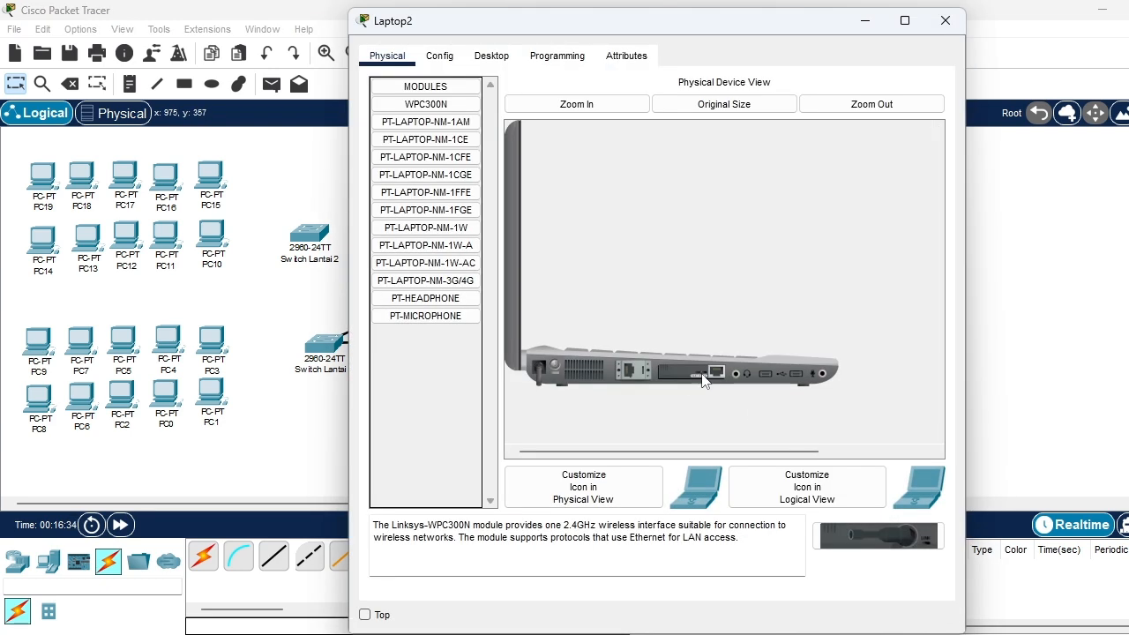
pyautogui.moveTo(426, 104); pyautogui.dragTo(699, 376)
pyautogui.click(491, 56)
pyautogui.click(452, 290)
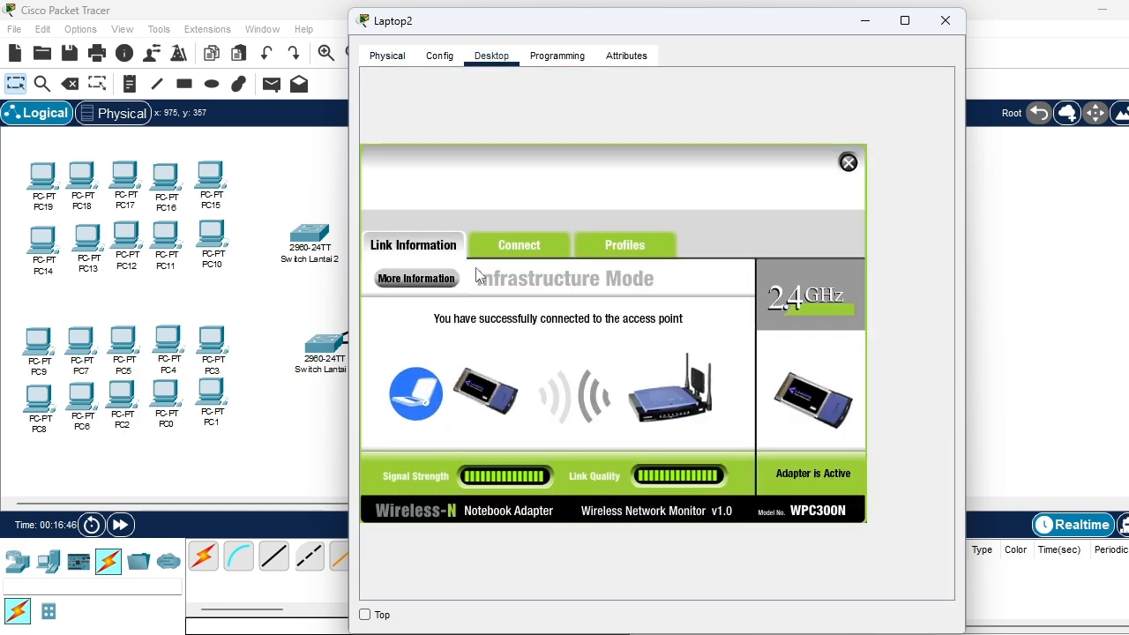
pyautogui.click(519, 245)
pyautogui.click(476, 343)
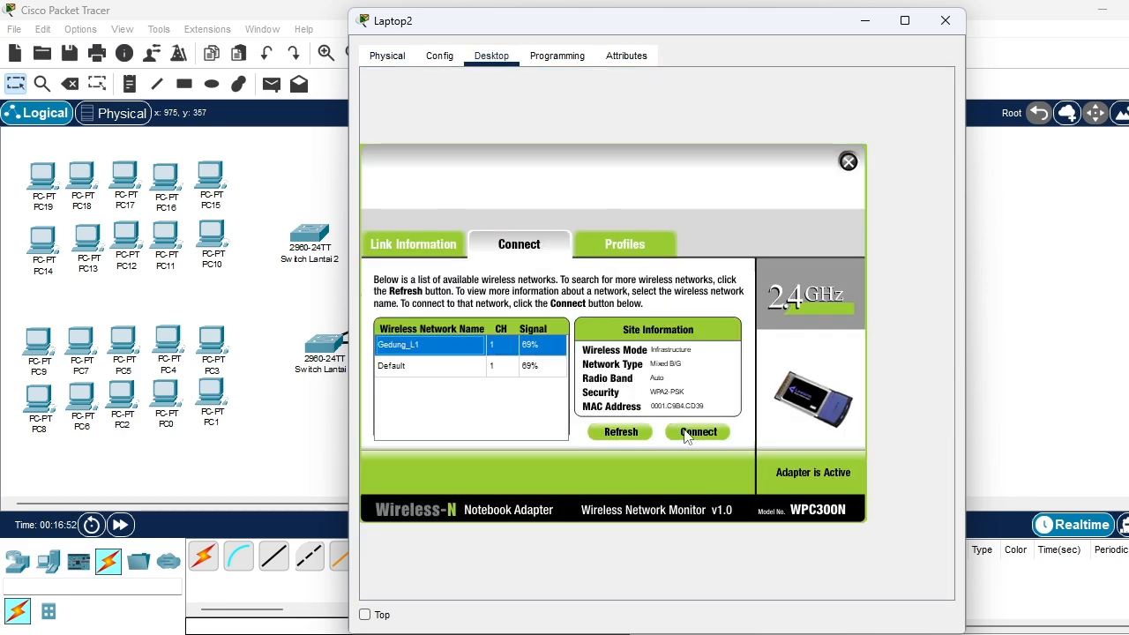
pyautogui.click(698, 431)
pyautogui.click(502, 356)
pyautogui.write('11111111')
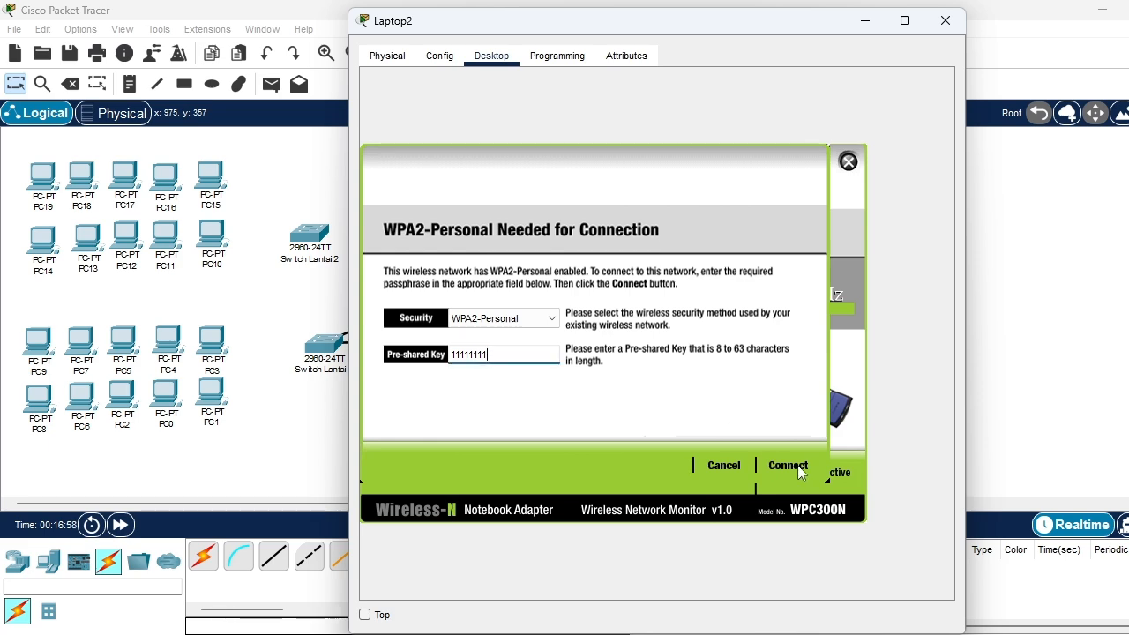
pyautogui.click(800, 468)
pyautogui.click(847, 163)
pyautogui.click(944, 20)
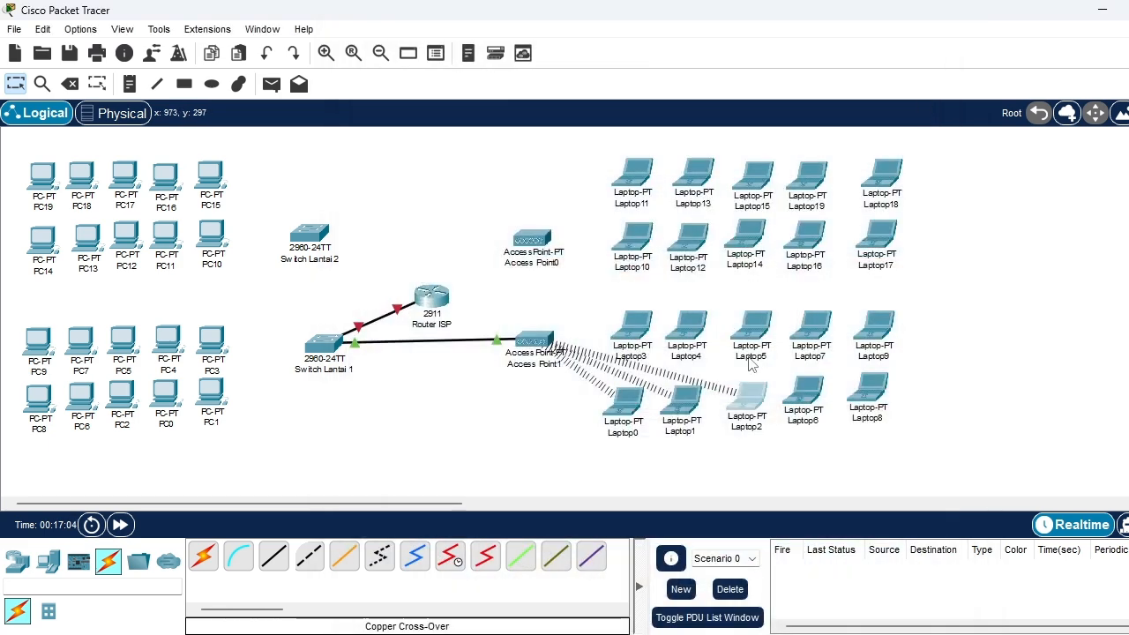
# Replace Laptop3's built-in Ethernet module with the WPC300N wireless module
pyautogui.click(641, 333)
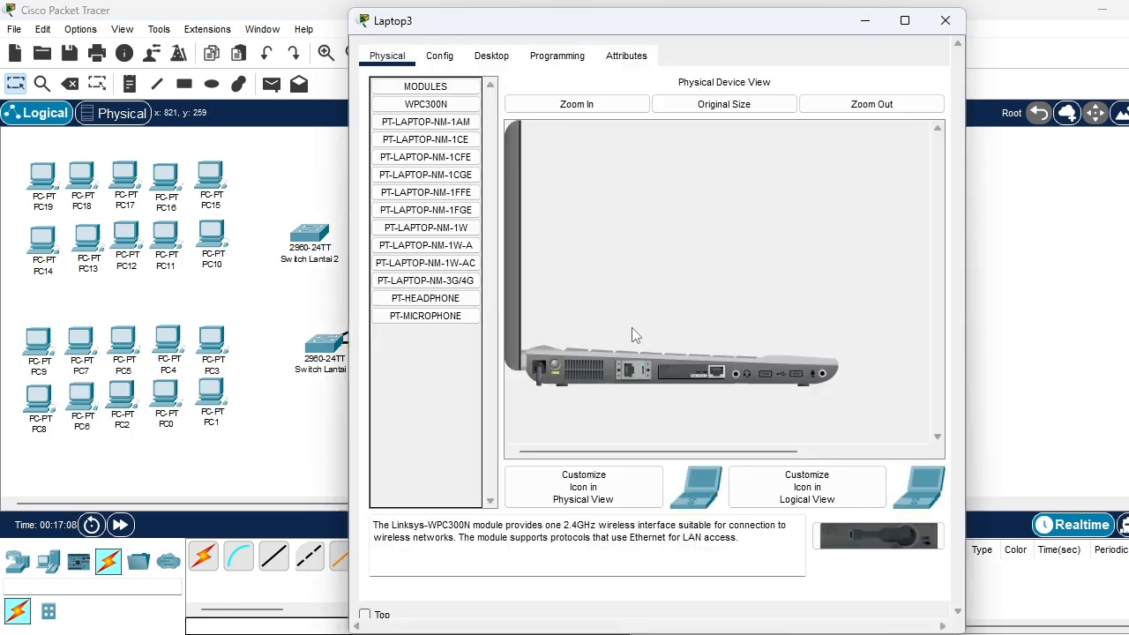
pyautogui.moveTo(446, 246); pyautogui.dragTo(687, 371)
# Try to connect Laptop3 to the Default wireless network, and close its wireless network monitor
pyautogui.click(491, 55)
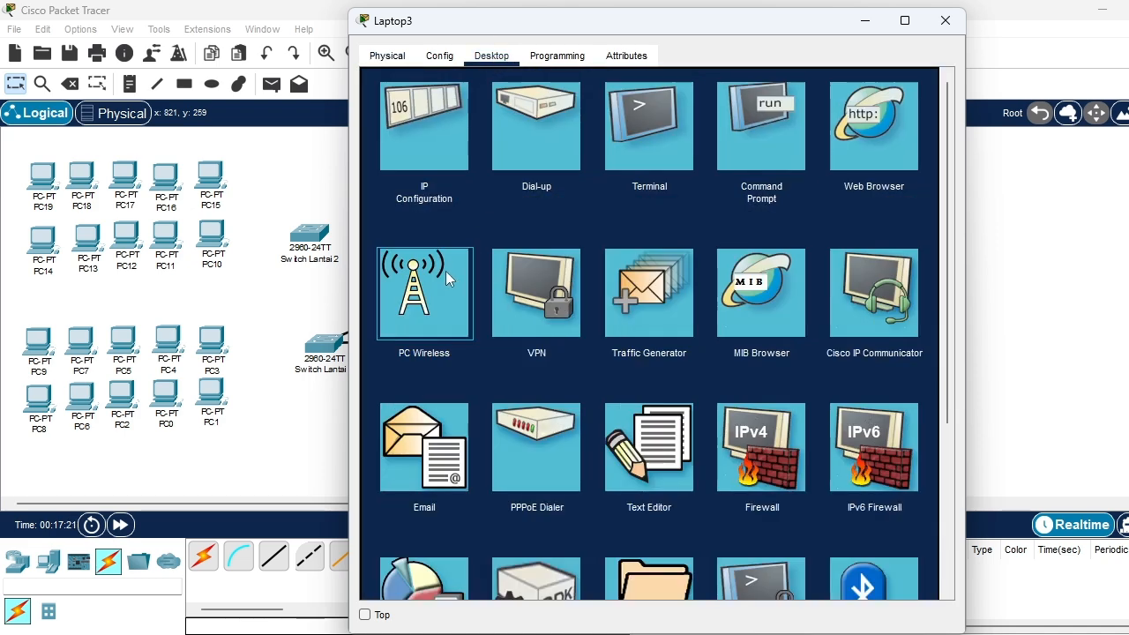
pyautogui.click(445, 271)
pyautogui.click(524, 252)
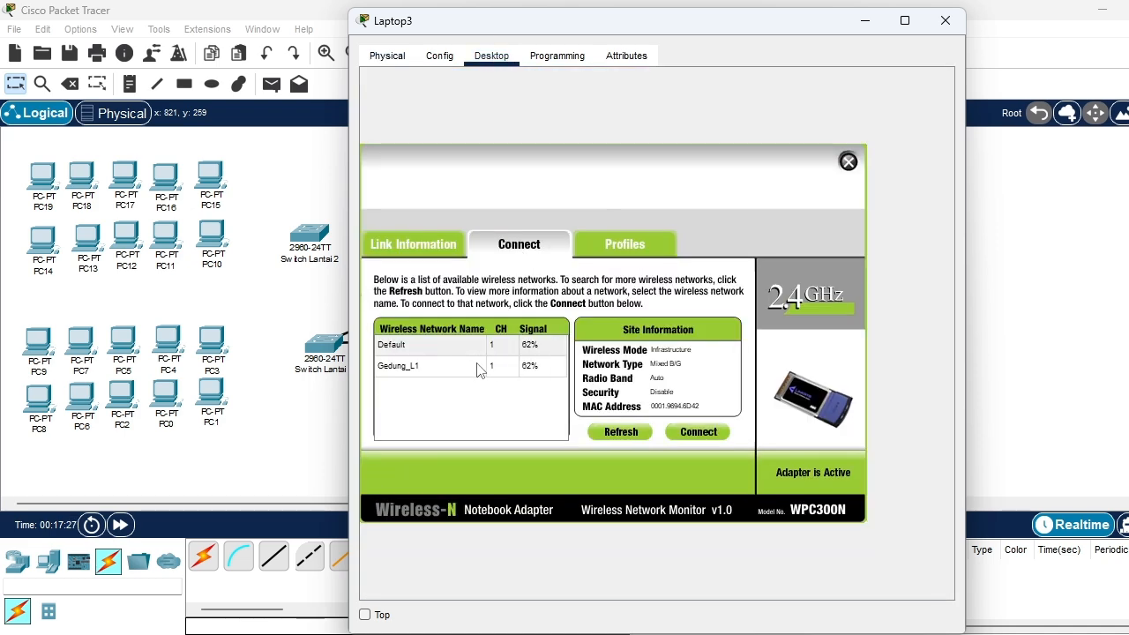
pyautogui.click(470, 347)
pyautogui.click(684, 429)
pyautogui.click(457, 348)
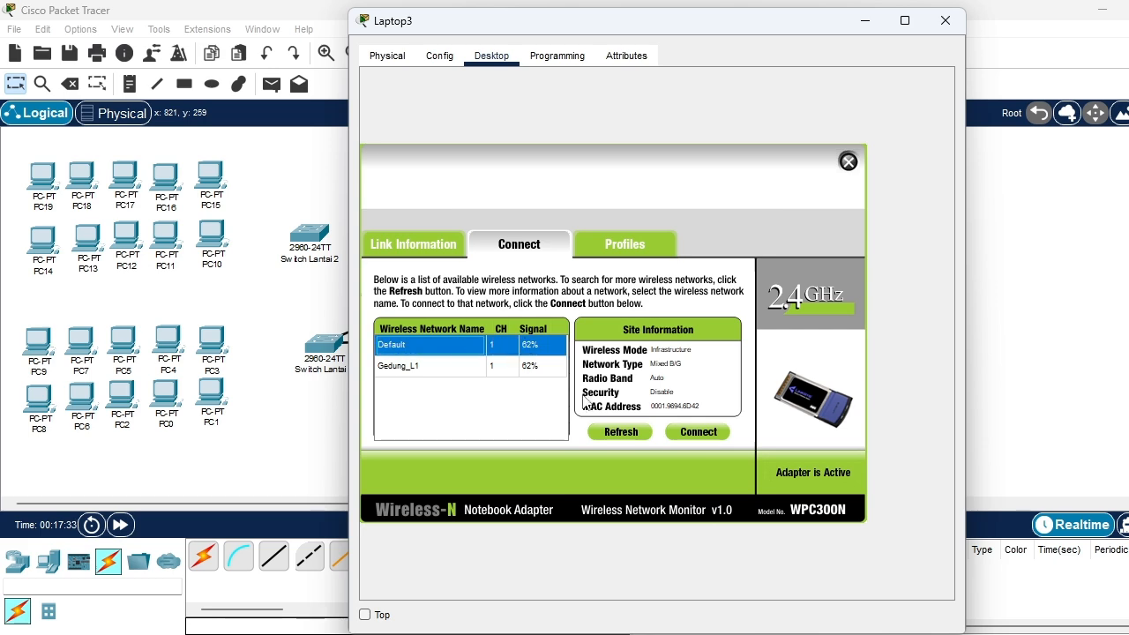
pyautogui.click(524, 343)
pyautogui.click(687, 433)
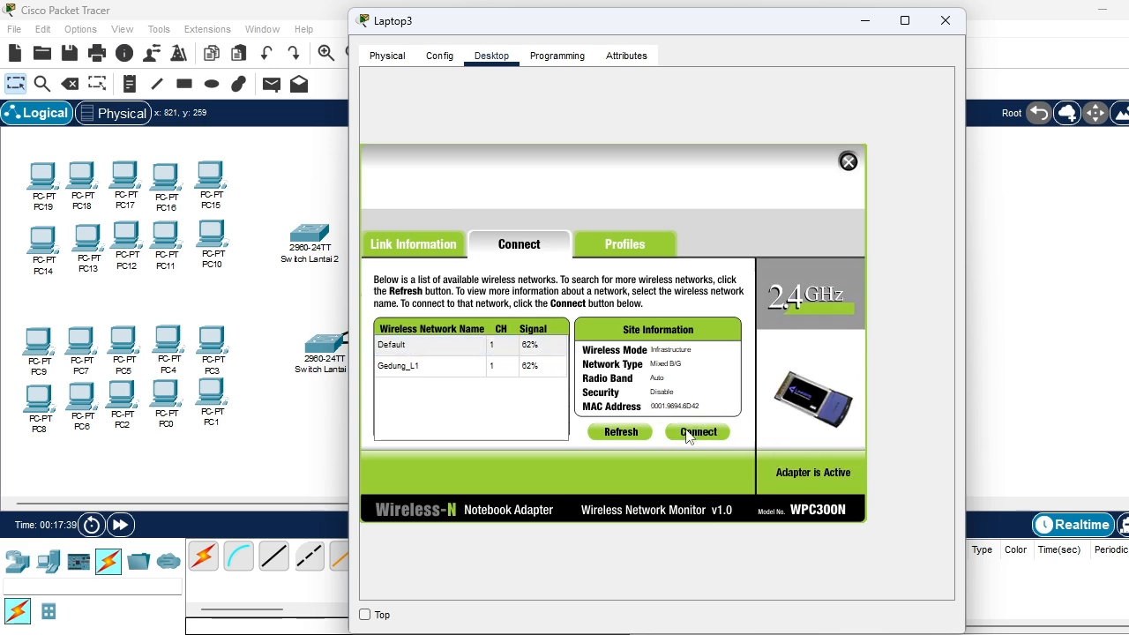
pyautogui.click(512, 345)
pyautogui.click(698, 432)
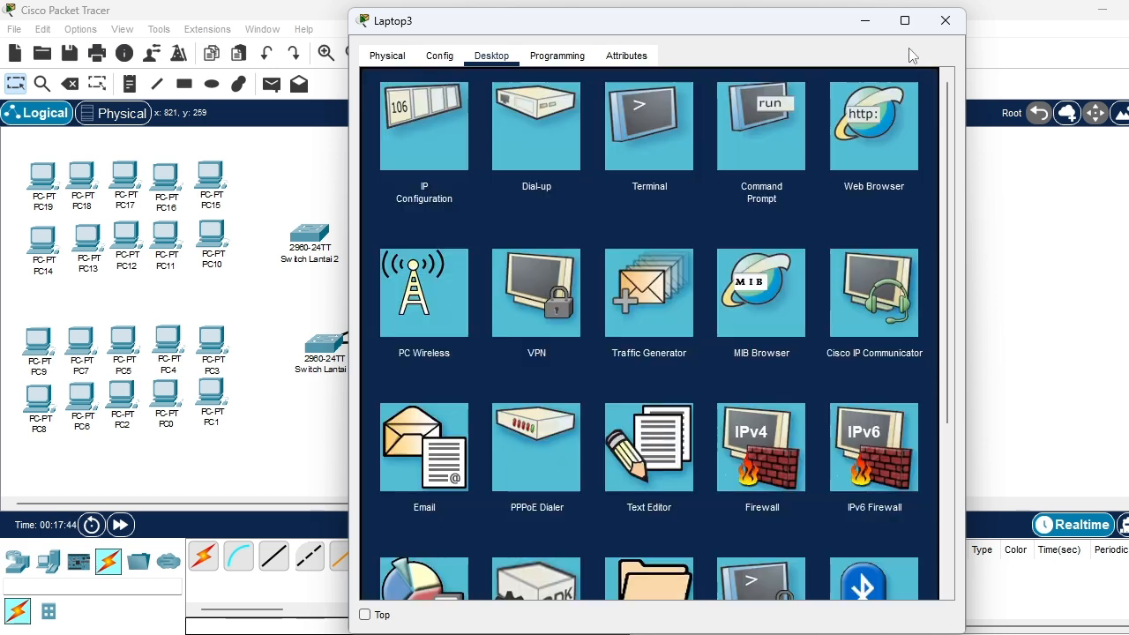
pyautogui.click(848, 162)
# Try to take the WPC300N module out of Laptop3 and refit it in the same slot
pyautogui.click(387, 56)
pyautogui.moveTo(675, 372); pyautogui.dragTo(415, 110)
pyautogui.click(693, 339)
pyautogui.moveTo(697, 373); pyautogui.dragTo(421, 349)
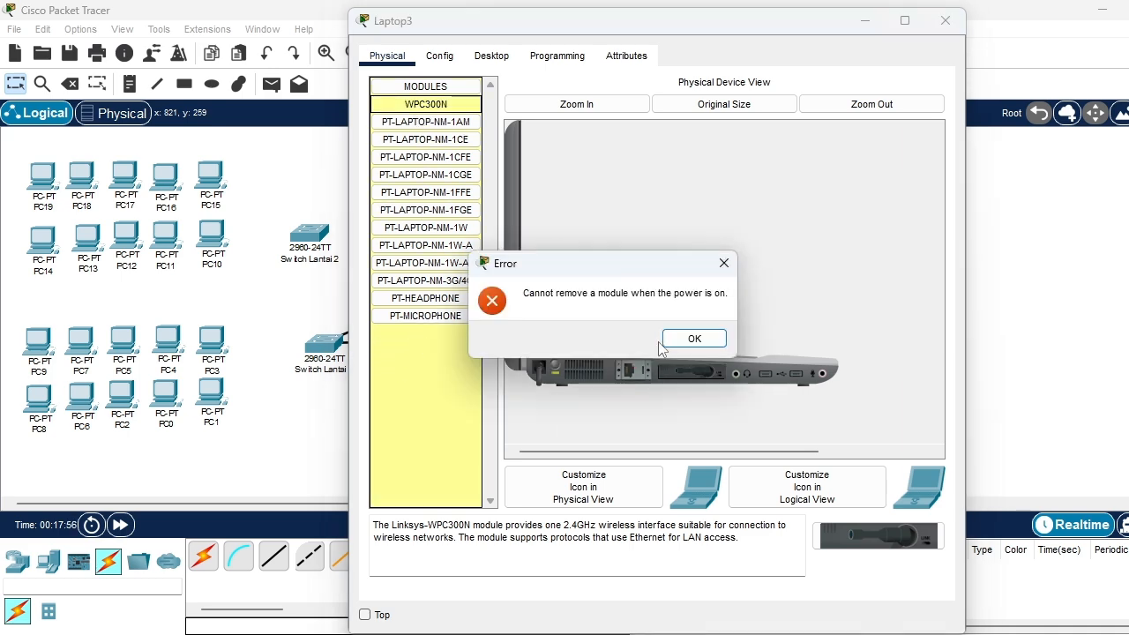
pyautogui.click(694, 338)
pyautogui.moveTo(430, 104); pyautogui.dragTo(684, 366)
# Connect Laptop3 to the Gedung_L1 wireless network by entering the WPA2-Personal pre-shared key, and close the laptop's configuration
pyautogui.click(491, 58)
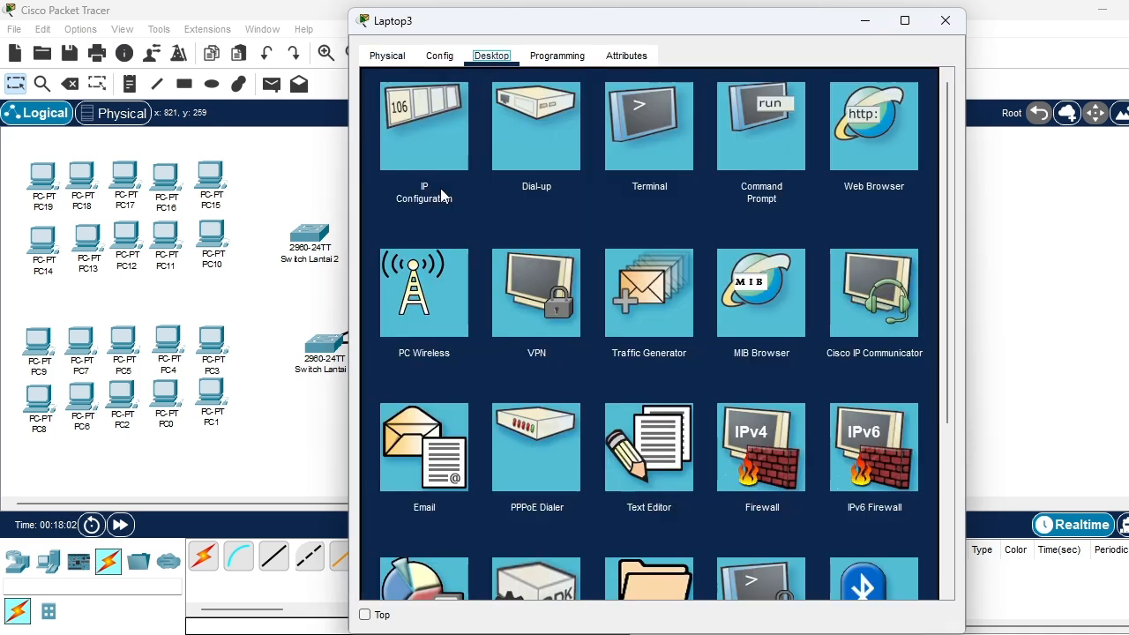
pyautogui.click(405, 295)
pyautogui.click(521, 247)
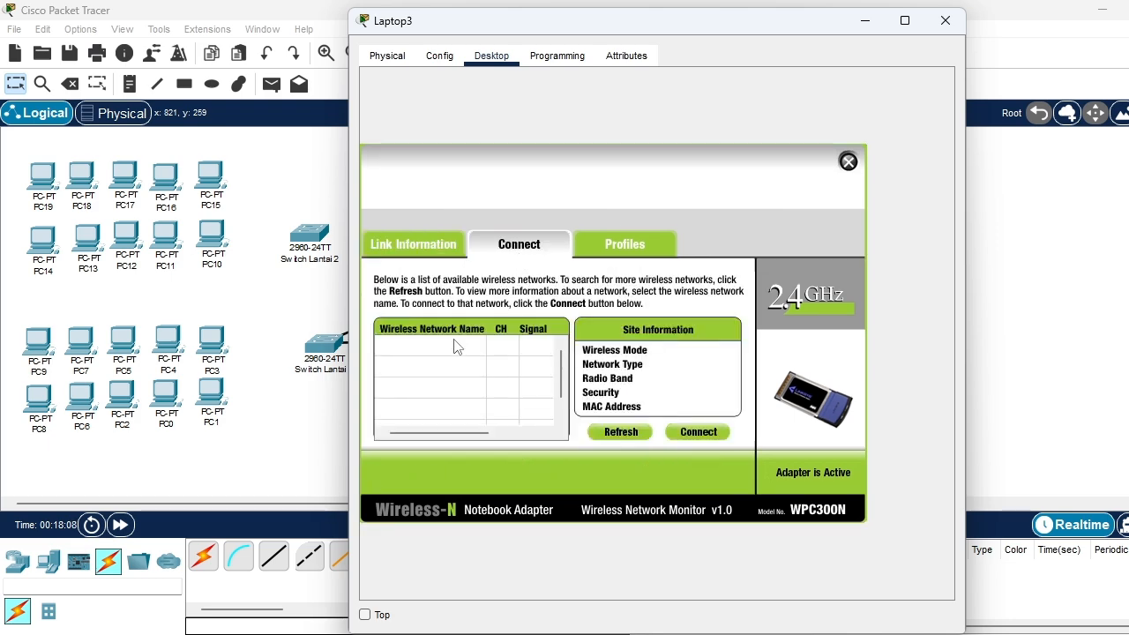
pyautogui.click(440, 378)
pyautogui.click(680, 431)
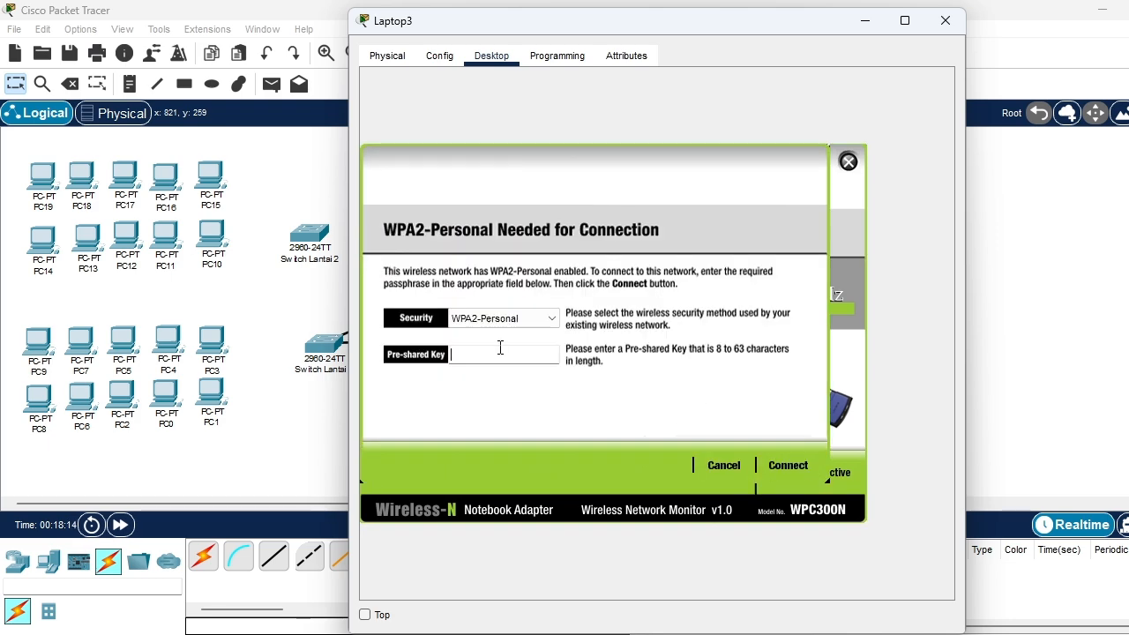
pyautogui.click(787, 466)
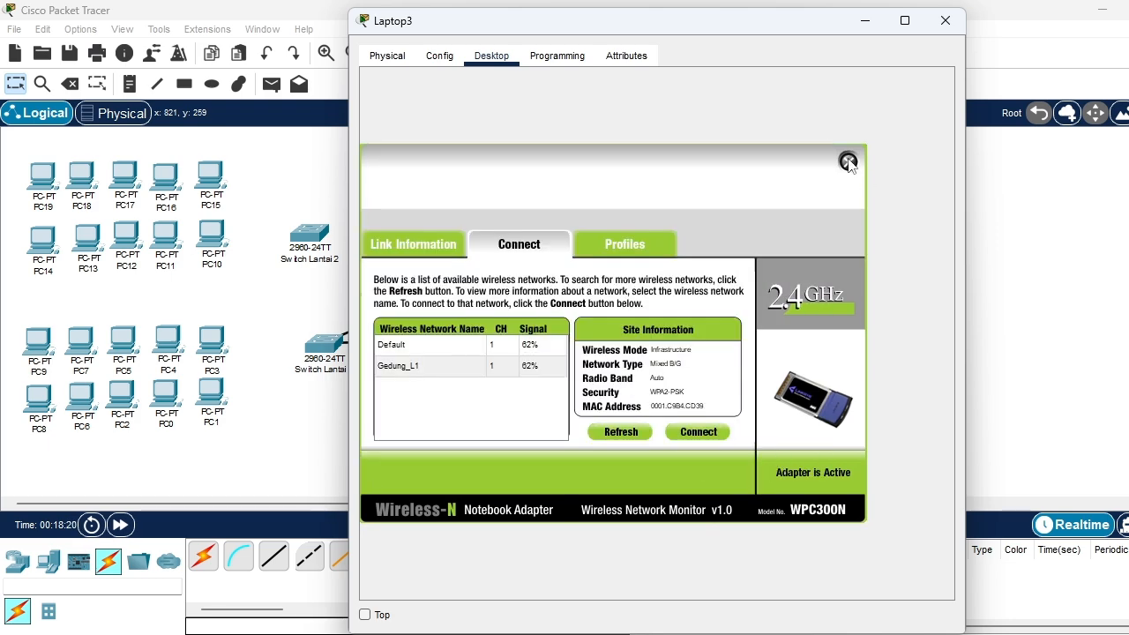
pyautogui.click(849, 161)
pyautogui.click(945, 20)
# Remove Laptop4's built-in Ethernet module and install the WPC300N wireless module in its place
pyautogui.click(691, 334)
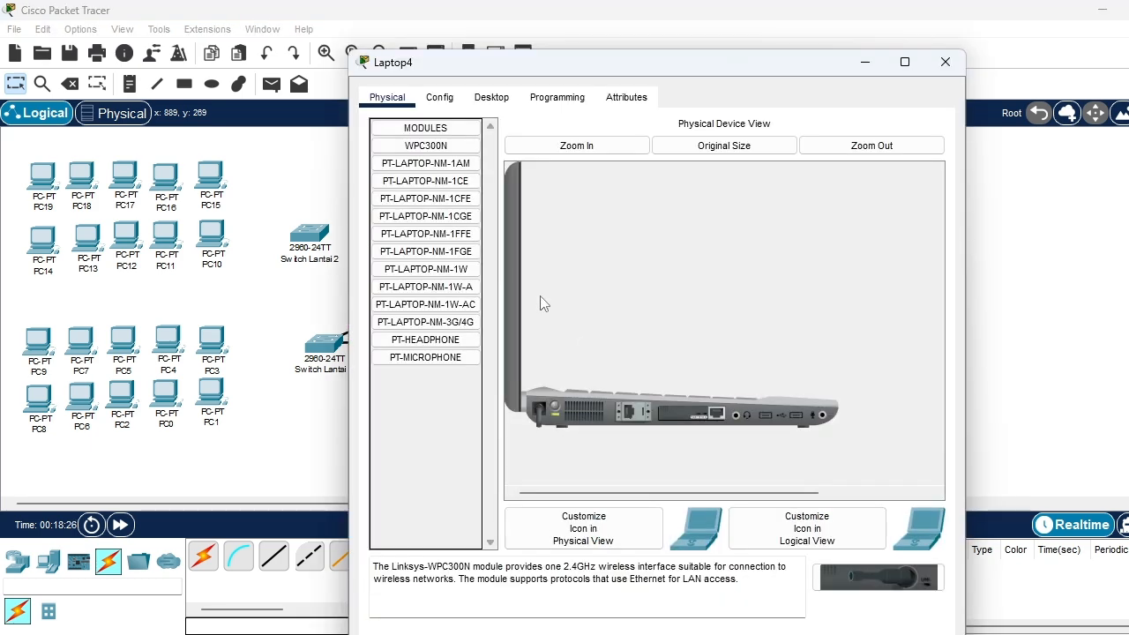
pyautogui.moveTo(684, 411); pyautogui.dragTo(402, 204)
pyautogui.moveTo(416, 146); pyautogui.dragTo(678, 413)
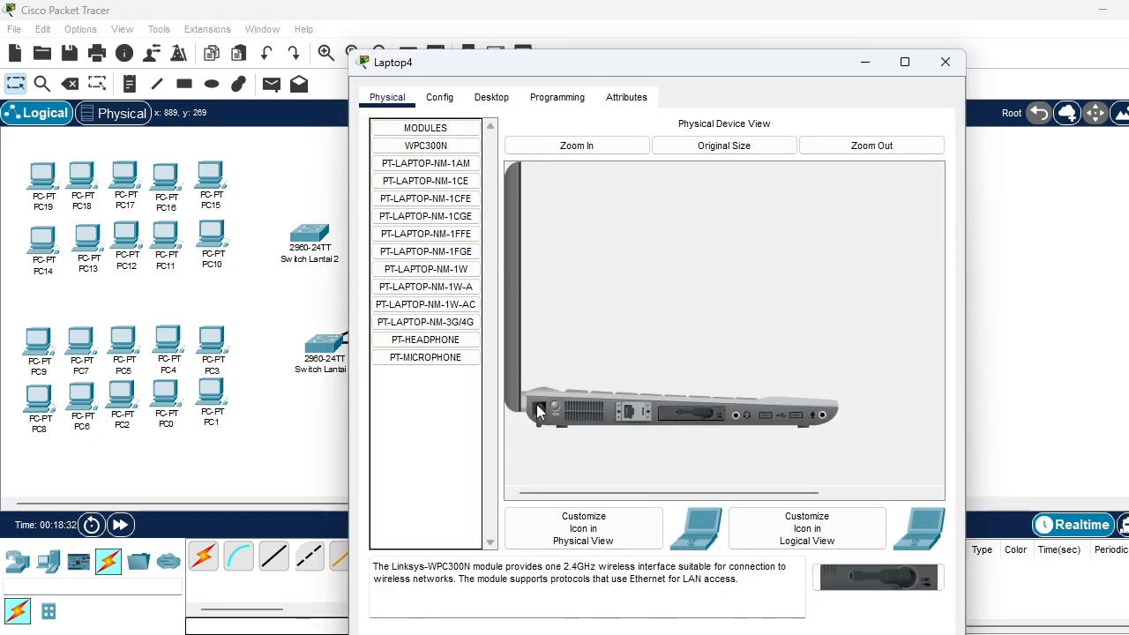
# Connect Laptop4 to the Gedung_L1 wireless network by entering the WPA2-Personal pre-shared key, and close the laptop's configuration
pyautogui.click(491, 97)
pyautogui.click(414, 340)
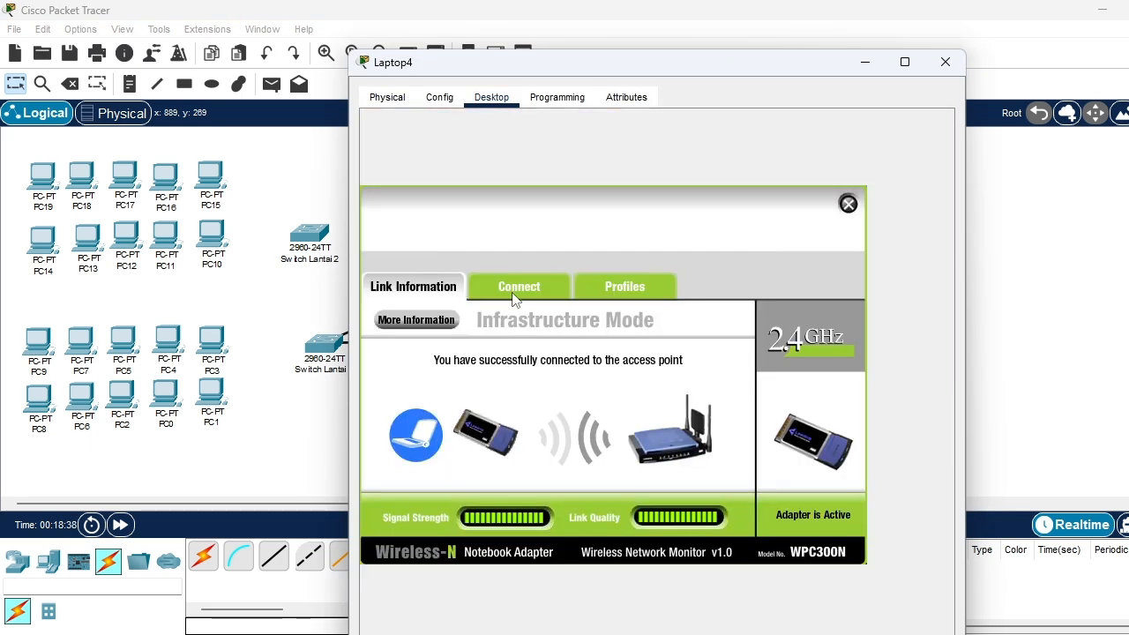
pyautogui.click(519, 290)
pyautogui.click(455, 411)
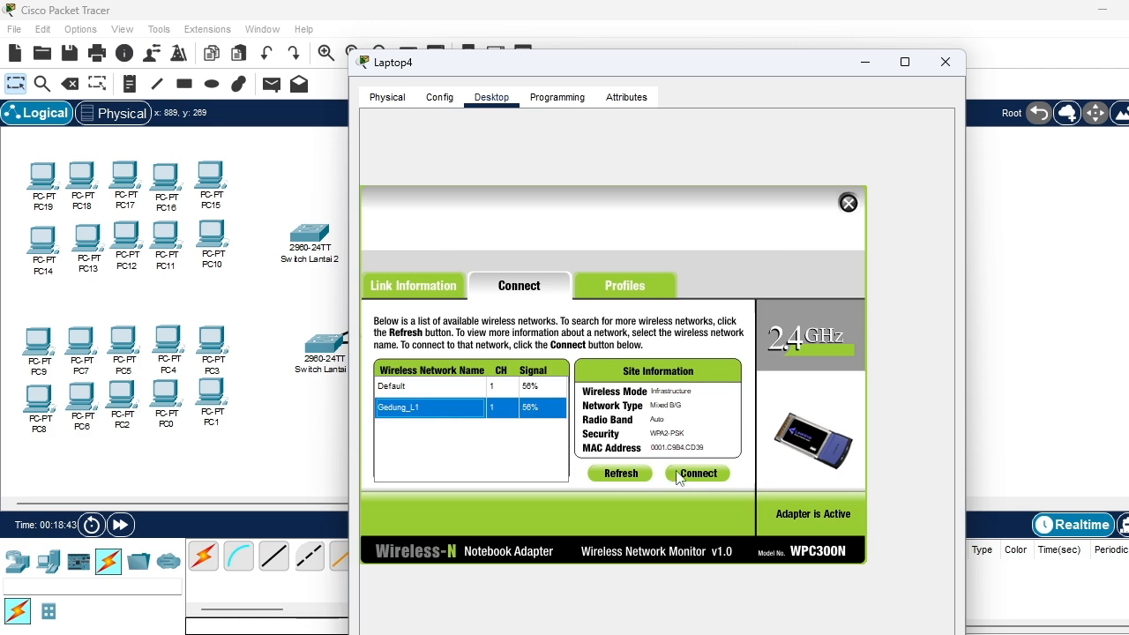
pyautogui.click(683, 474)
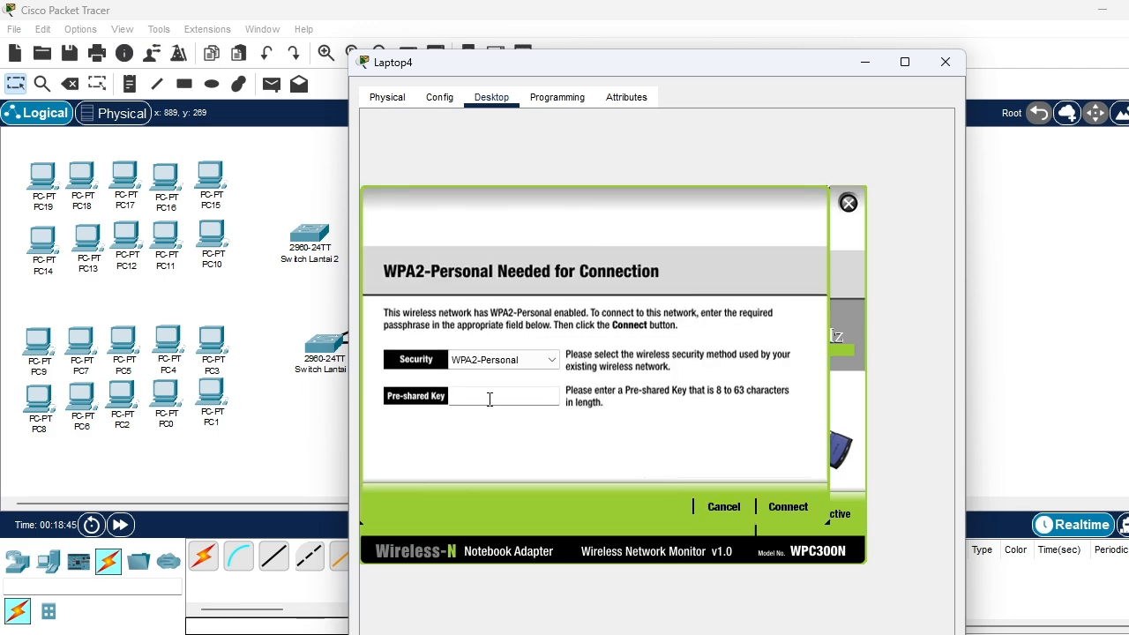
pyautogui.click(787, 506)
pyautogui.click(848, 203)
pyautogui.click(944, 66)
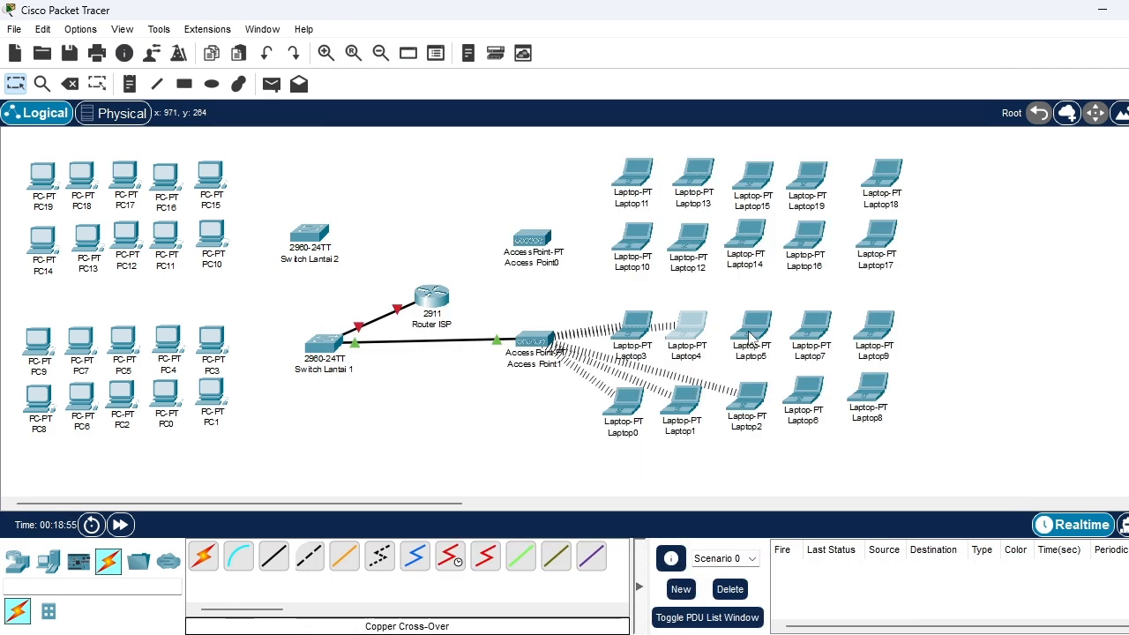
# Power off Laptop5, swap its built-in Ethernet module for the WPC300N wireless module, and power it back on
pyautogui.click(749, 333)
pyautogui.click(554, 364)
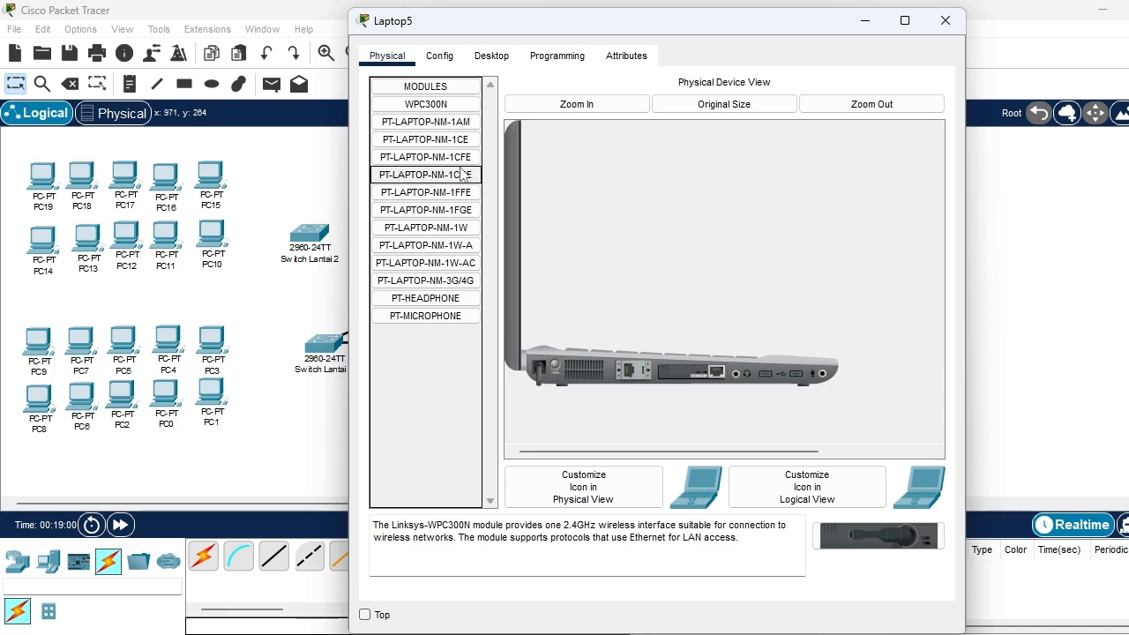
pyautogui.moveTo(692, 372); pyautogui.dragTo(454, 366)
pyautogui.moveTo(439, 105); pyautogui.dragTo(688, 376)
pyautogui.click(555, 365)
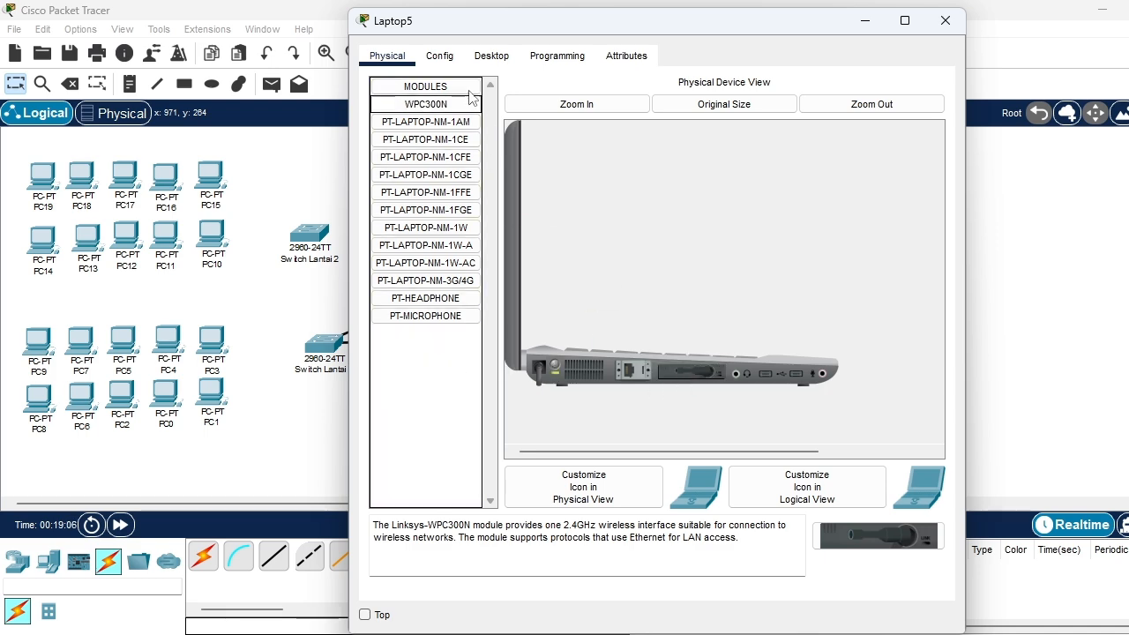
# Connect Laptop5 to the Gedung_L1 wireless network by entering the WPA2-Personal pre-shared key, submitting the key a second time
pyautogui.click(491, 55)
pyautogui.click(428, 286)
pyautogui.click(538, 252)
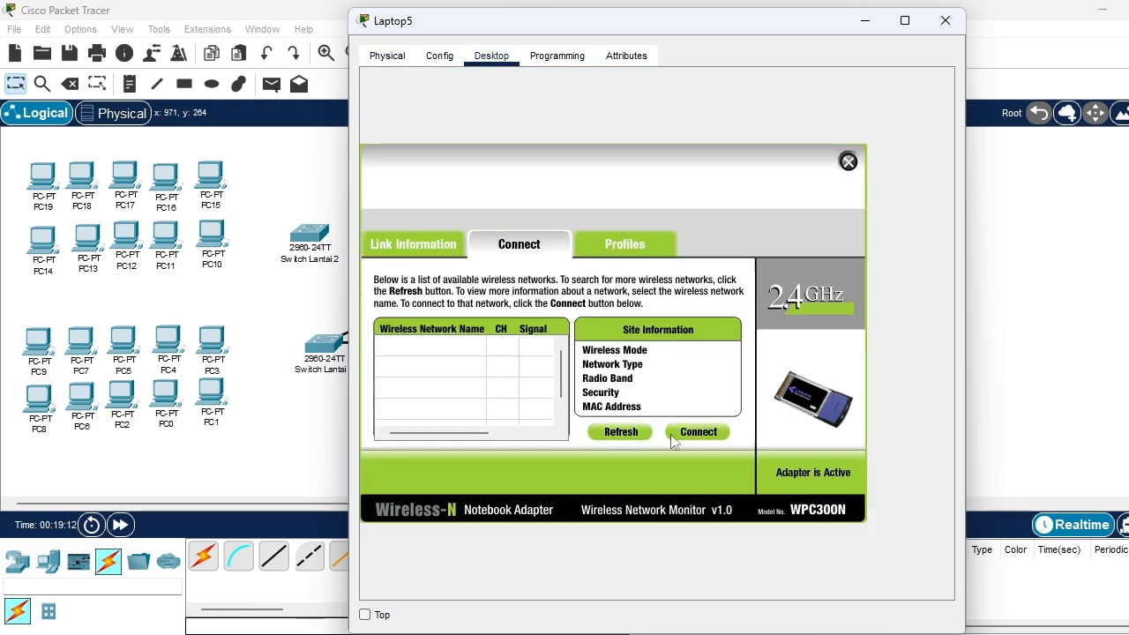
pyautogui.click(504, 374)
pyautogui.click(710, 432)
pyautogui.click(496, 360)
pyautogui.write('1')
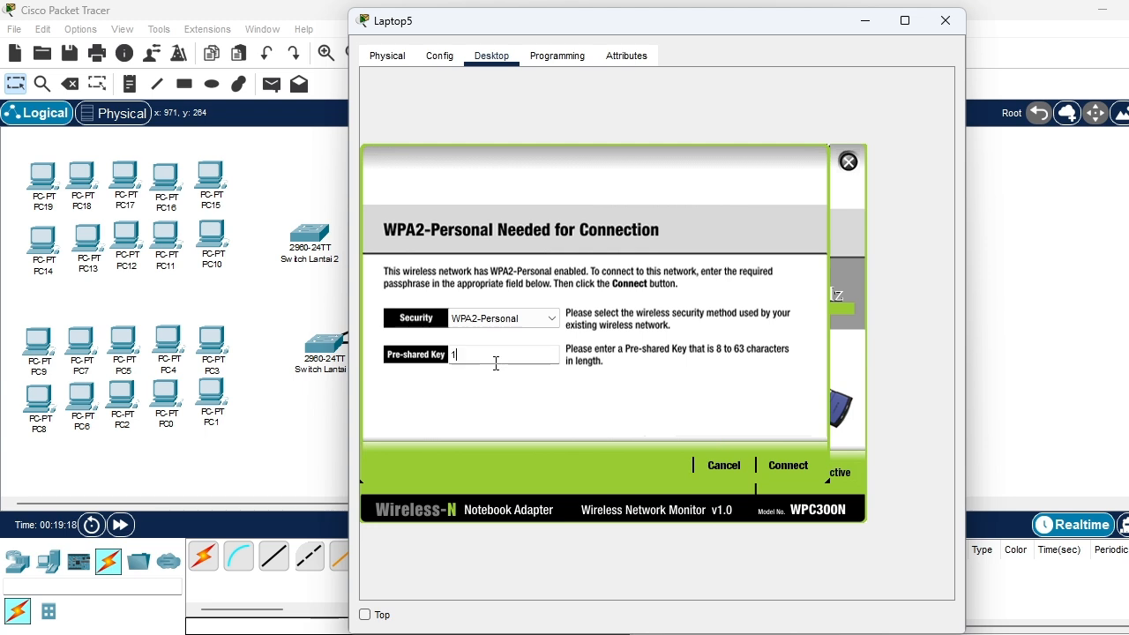
pyautogui.write('1111111')
pyautogui.click(791, 466)
pyautogui.click(707, 432)
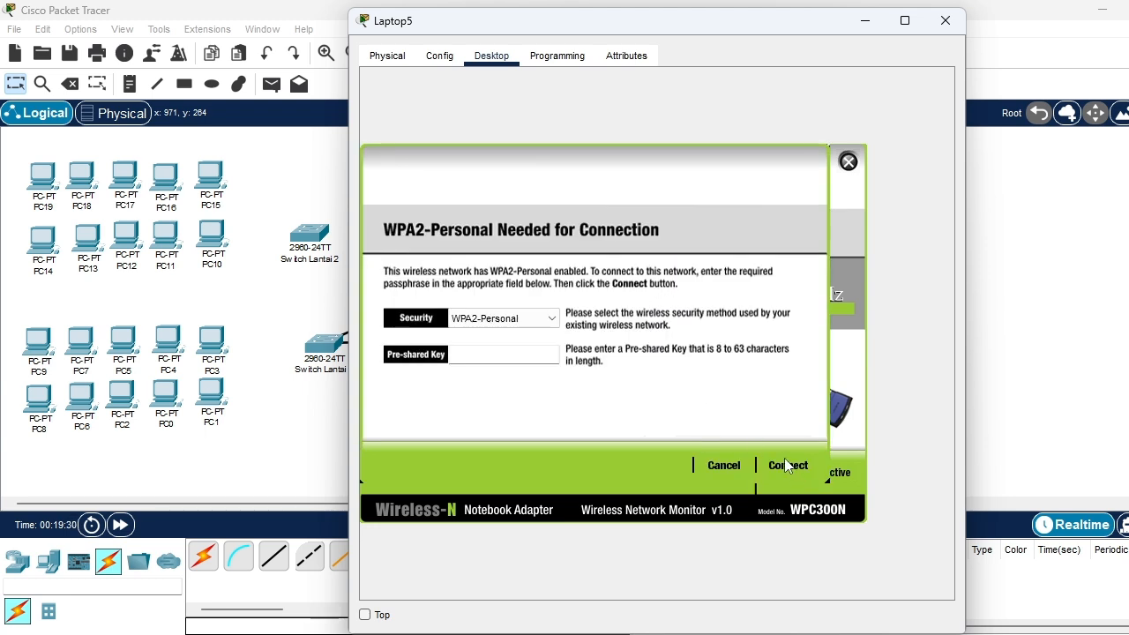
pyautogui.write('11111111')
pyautogui.click(787, 465)
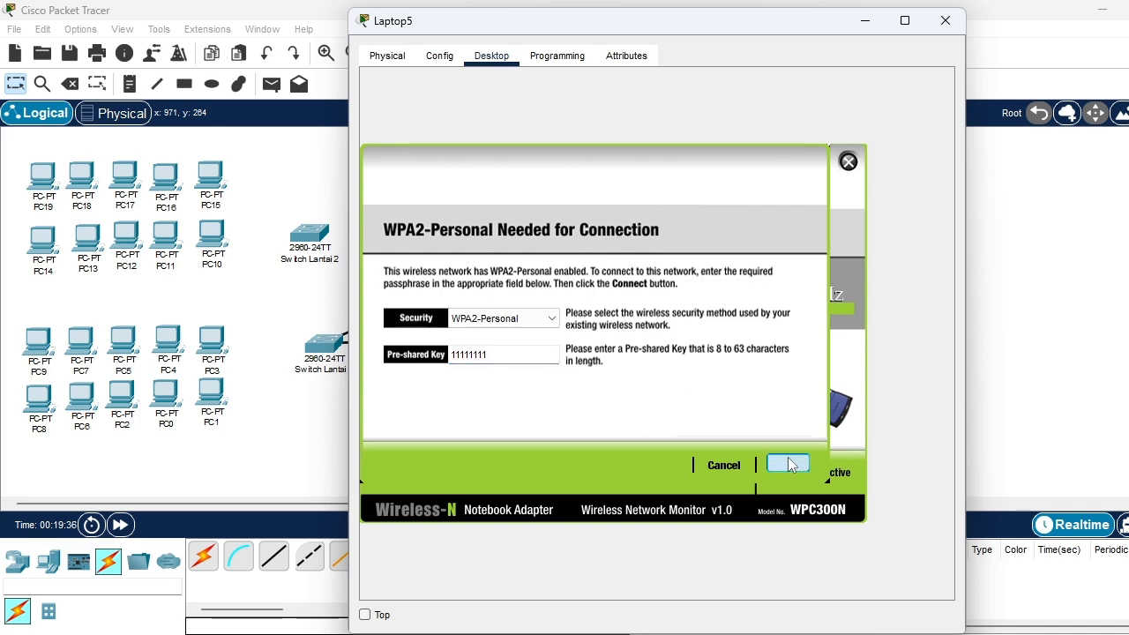
# Close Laptop5's configuration and move Laptop0 and Laptop1 lower, away from the row of Laptop3 and Laptop4
pyautogui.click(848, 161)
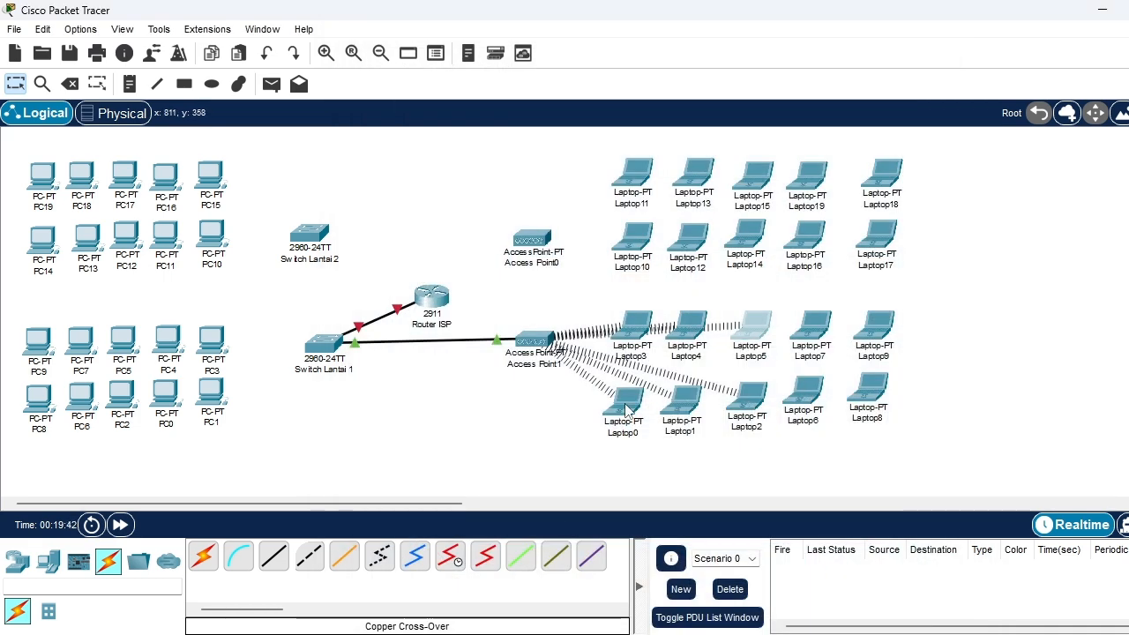
pyautogui.moveTo(625, 404); pyautogui.dragTo(634, 437)
pyautogui.click(920, 42)
pyautogui.moveTo(685, 400); pyautogui.dragTo(715, 438)
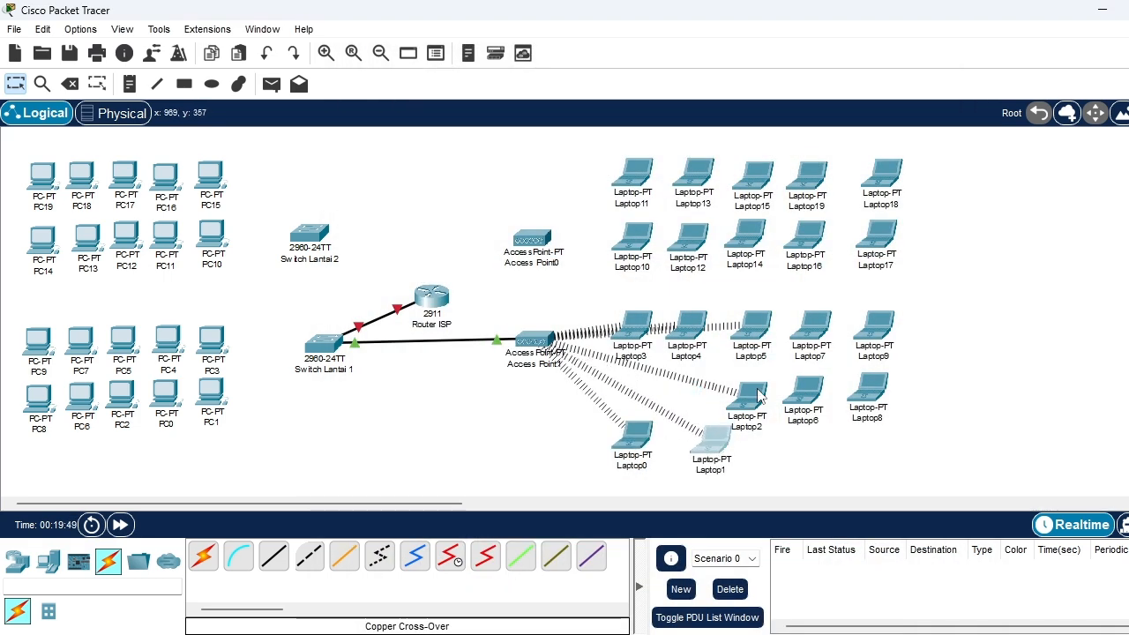
# Install the WPC300N module in Laptop6, and connect it to the Gedung_L1 wireless network by entering the WPA2-Personal pre-shared key
pyautogui.click(802, 395)
pyautogui.moveTo(425, 104); pyautogui.dragTo(697, 374)
pyautogui.click(491, 55)
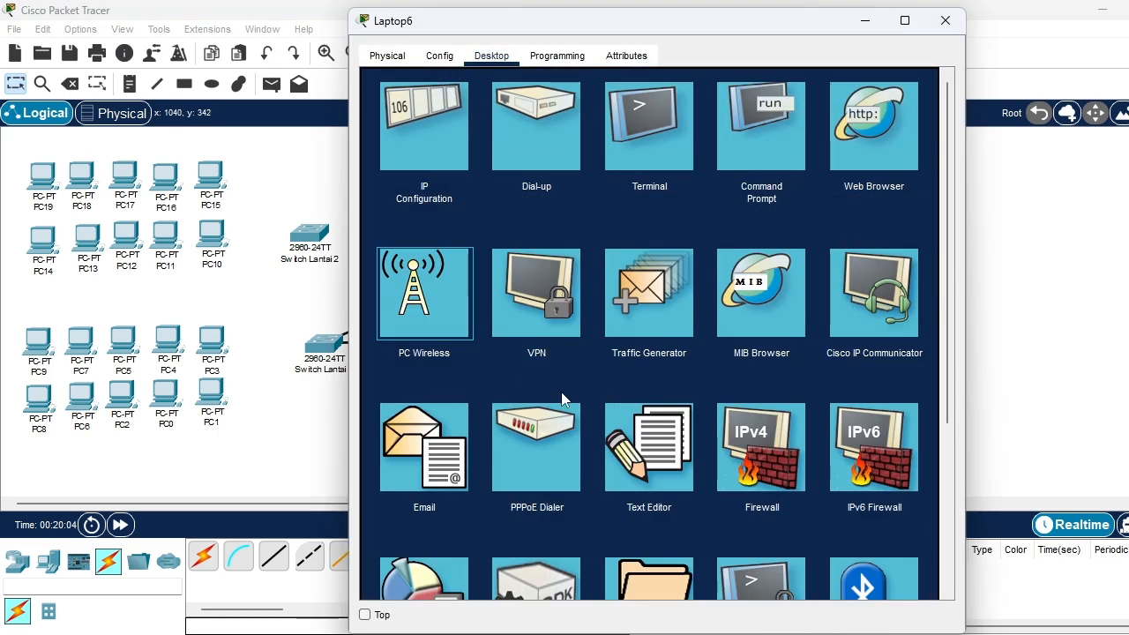
pyautogui.click(423, 284)
pyautogui.click(527, 238)
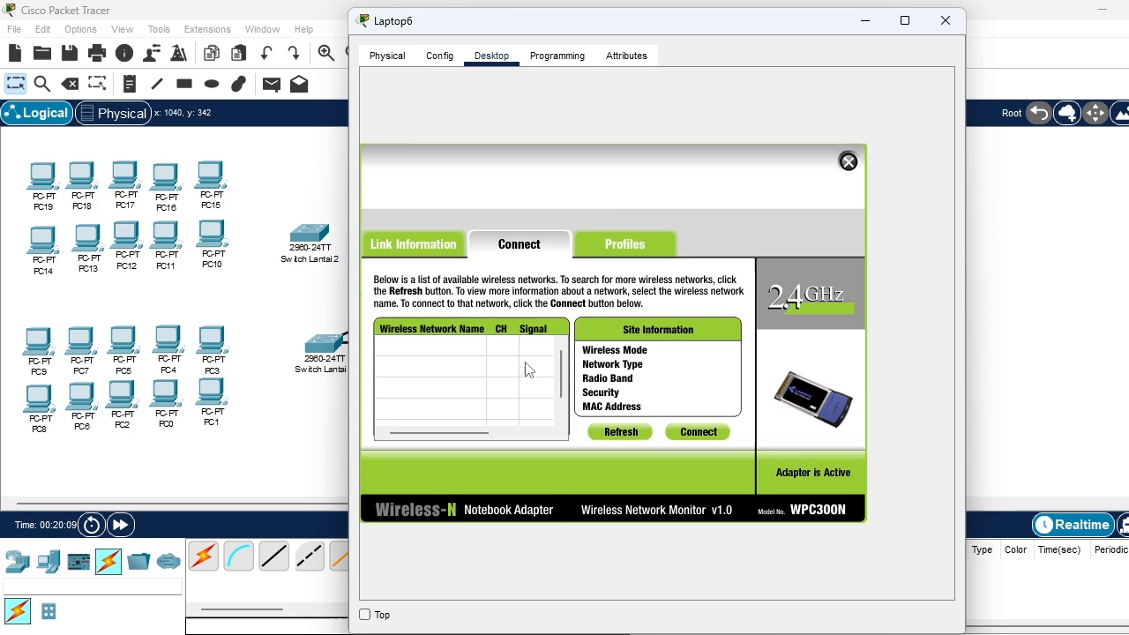
pyautogui.click(433, 370)
pyautogui.click(698, 431)
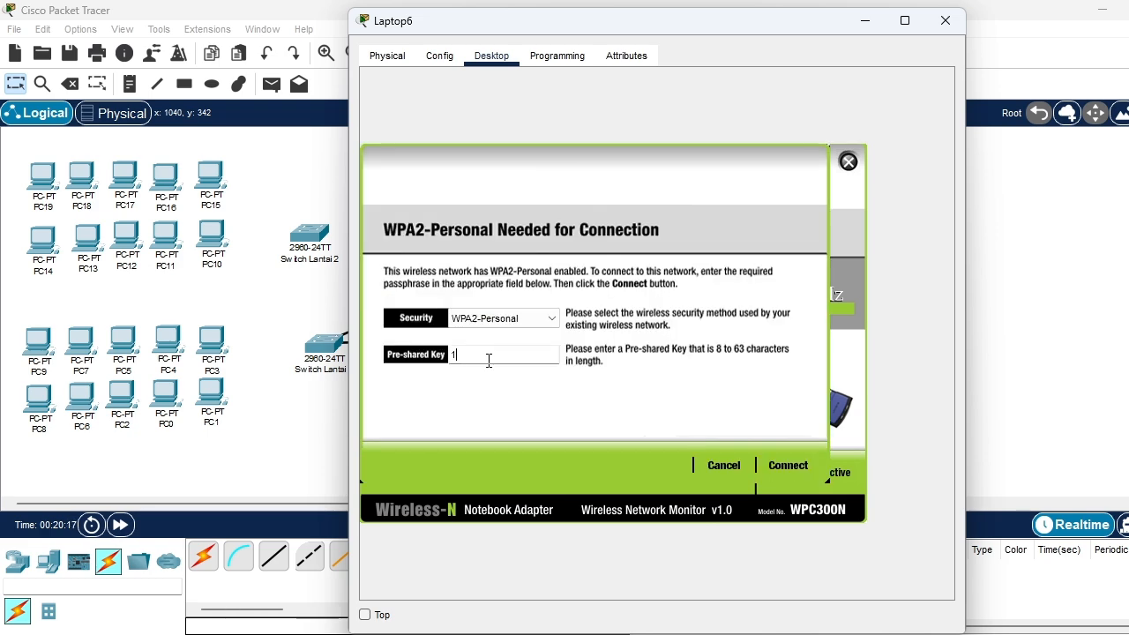
pyautogui.write('11111111')
pyautogui.click(785, 464)
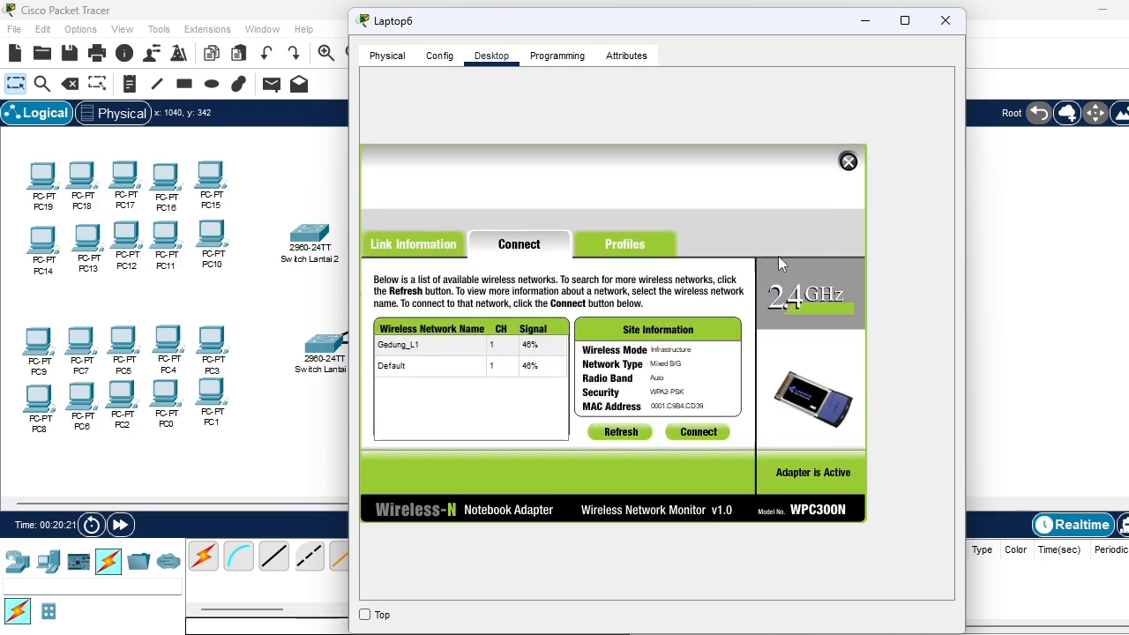
pyautogui.click(945, 20)
# Remove Laptop7's built-in Ethernet module, install the WPC300N wireless module in its place, and power the laptop back on
pyautogui.click(809, 328)
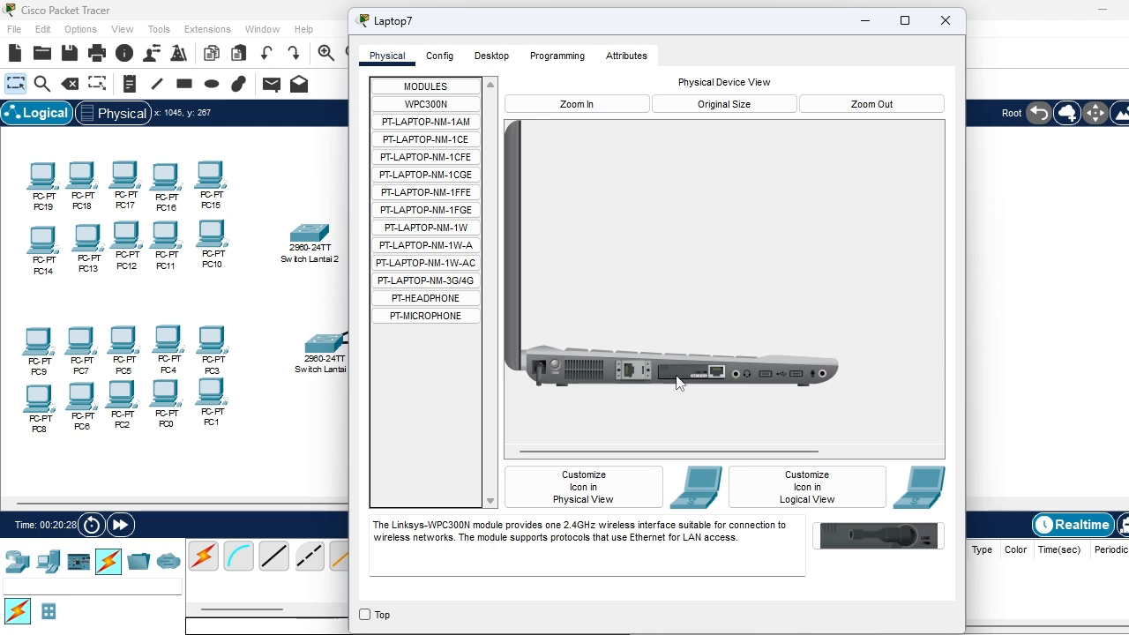
pyautogui.moveTo(677, 383); pyautogui.dragTo(423, 255)
pyautogui.moveTo(425, 104); pyautogui.dragTo(684, 377)
pyautogui.click(555, 365)
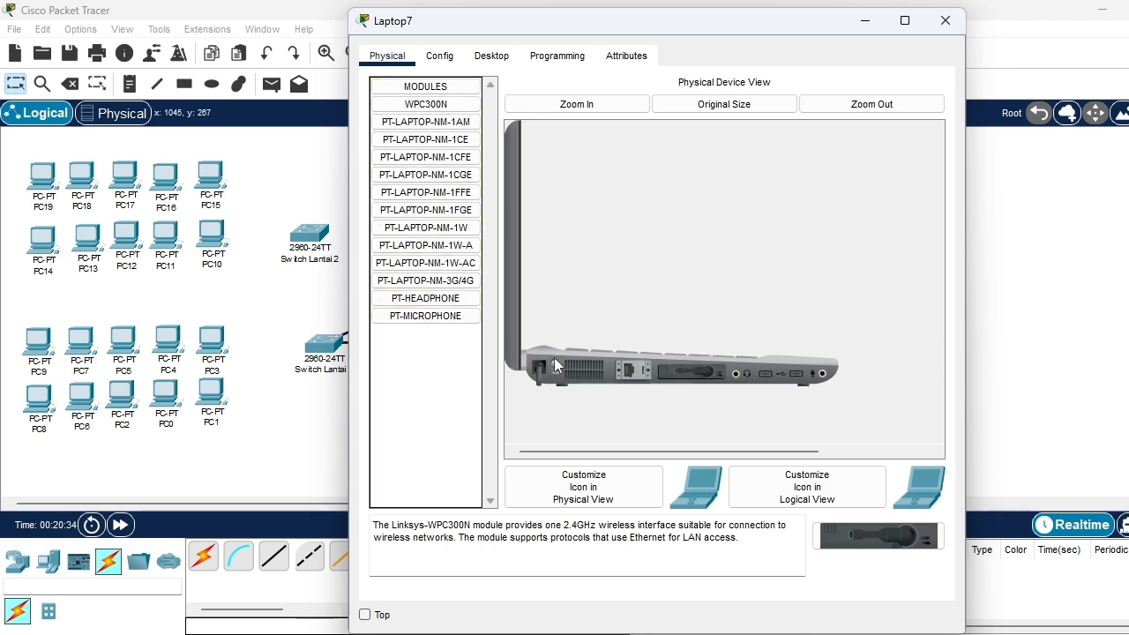
# Connect Laptop7 to the Gedung_L1 wireless network by entering the WPA2-Personal pre-shared key, and close the laptop's configuration
pyautogui.click(490, 58)
pyautogui.click(459, 317)
pyautogui.click(518, 244)
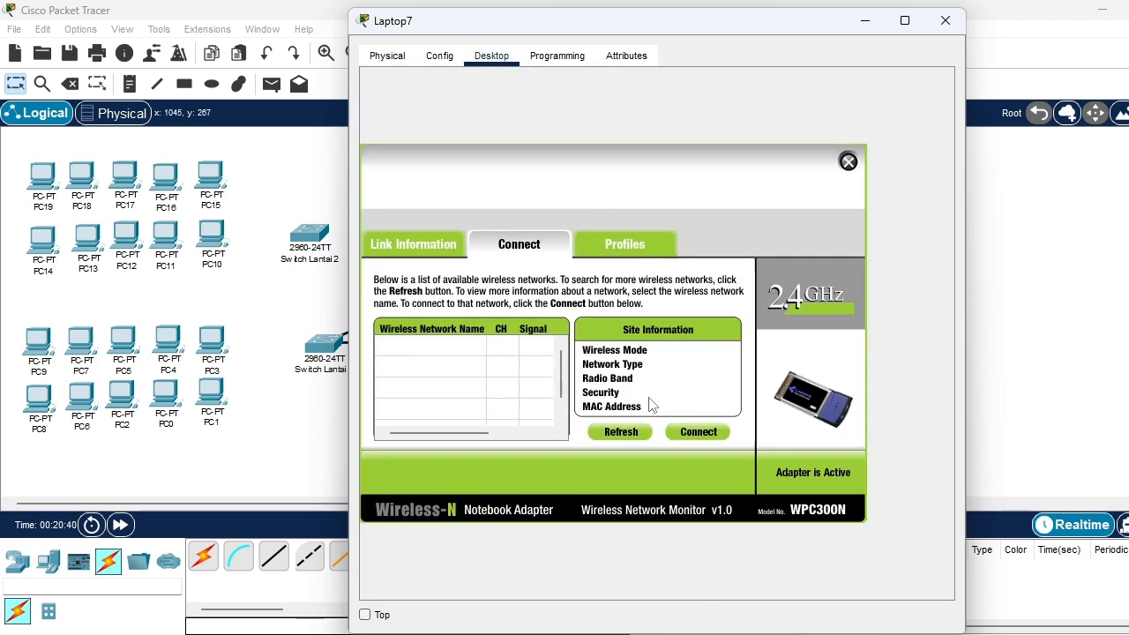
pyautogui.click(415, 344)
pyautogui.click(698, 431)
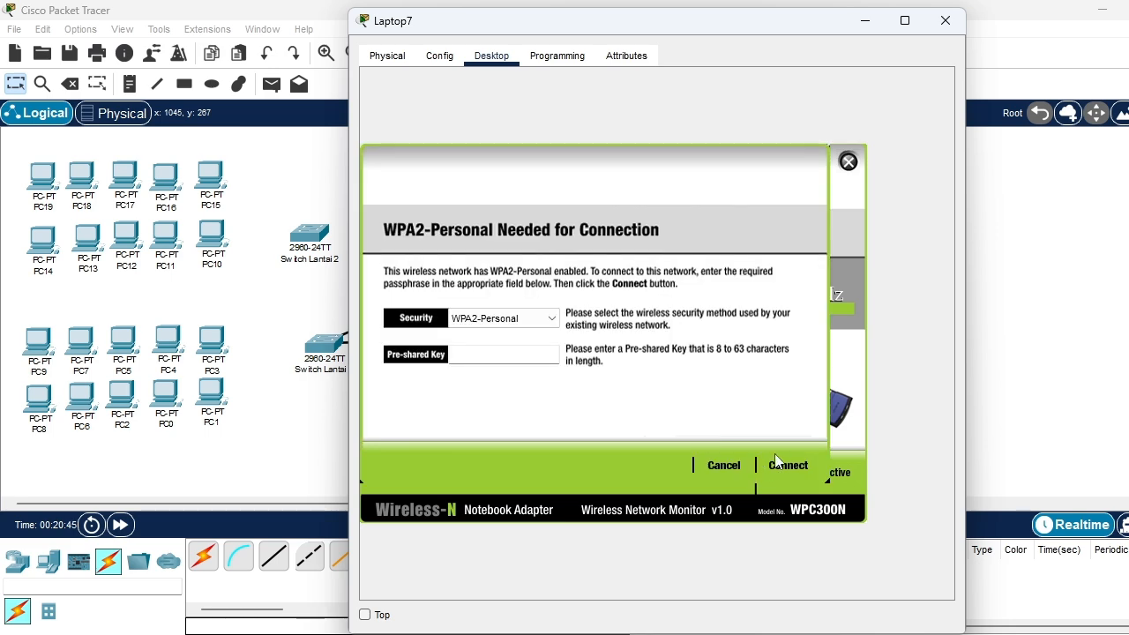
pyautogui.write('11111111')
pyautogui.click(788, 465)
pyautogui.click(848, 162)
pyautogui.click(944, 20)
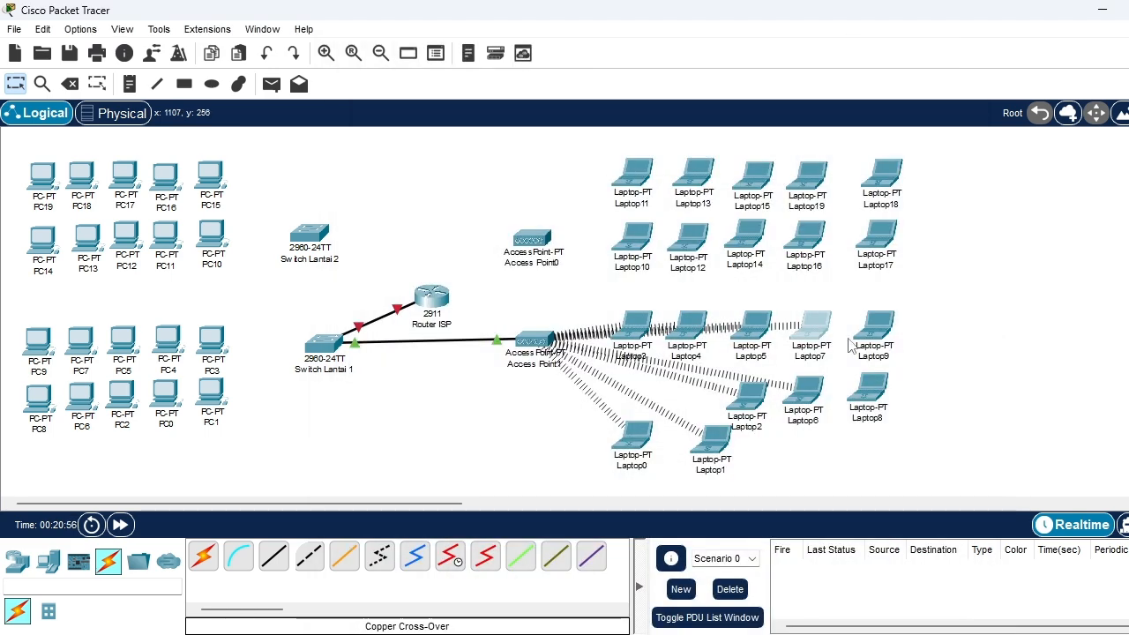
# Replace Laptop8's built-in Ethernet module with the WPC300N, power the laptop on, and open its PC Wireless utility
pyautogui.click(868, 388)
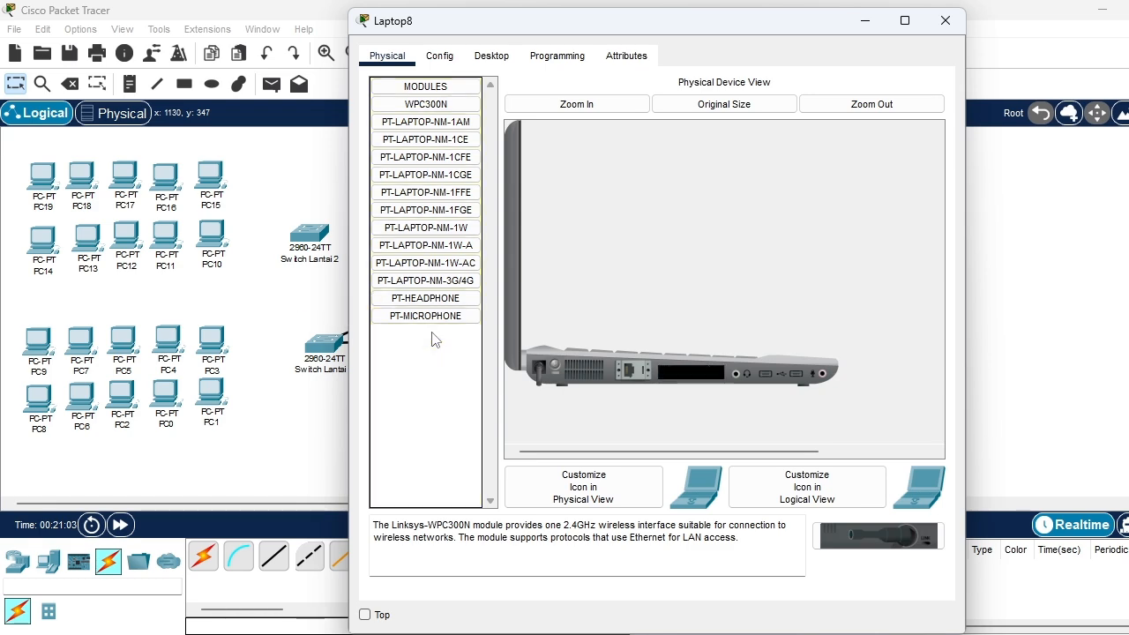
pyautogui.click(491, 55)
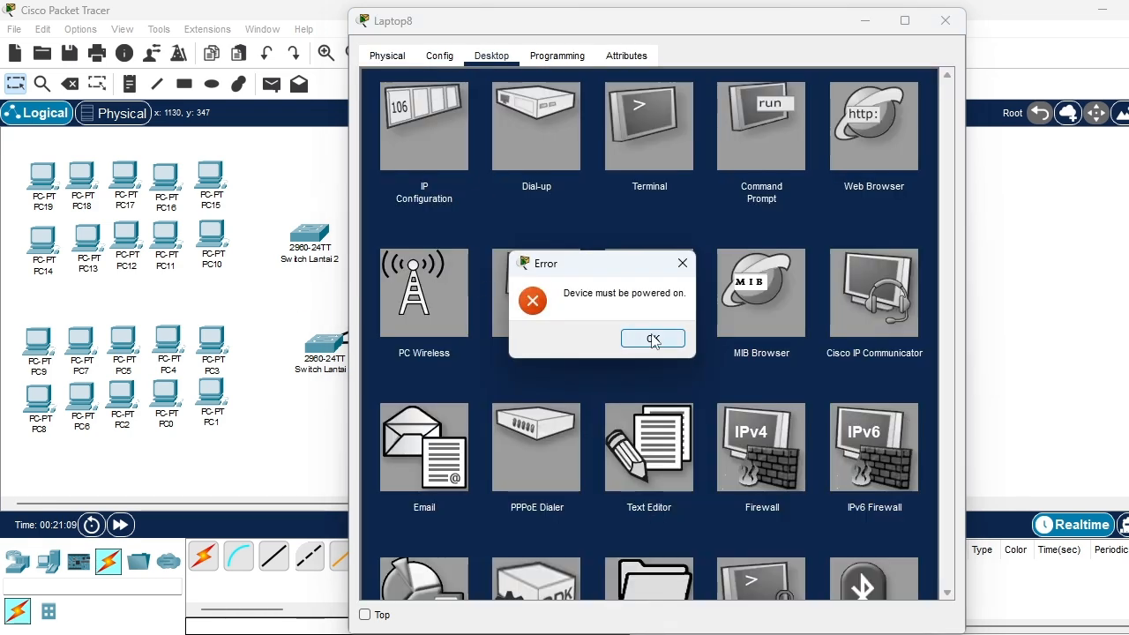
pyautogui.click(651, 338)
pyautogui.click(442, 320)
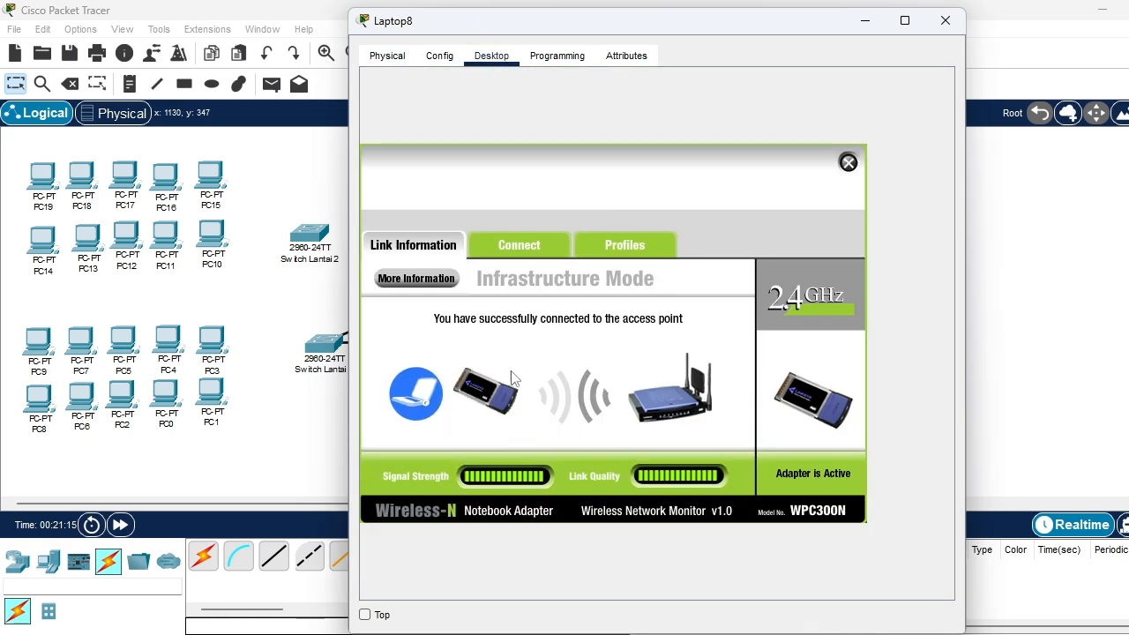
# Connect Laptop8 to the Gedung_L1 wireless network by entering the WPA2-Personal pre-shared key, and close the laptop's configuration
pyautogui.click(518, 244)
pyautogui.click(477, 369)
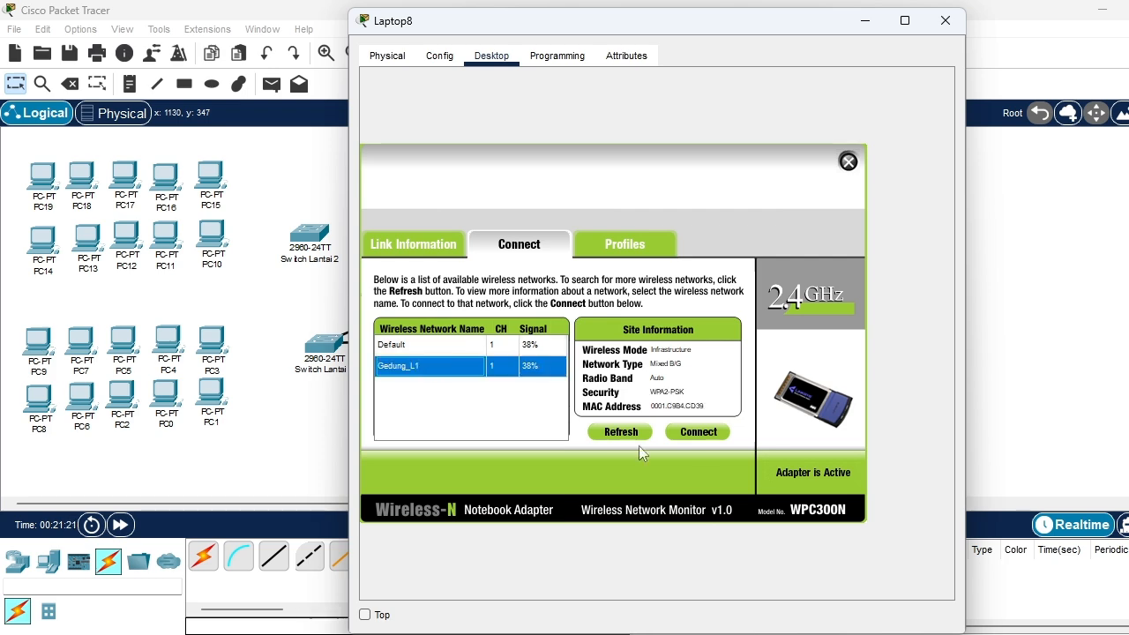
pyautogui.click(697, 432)
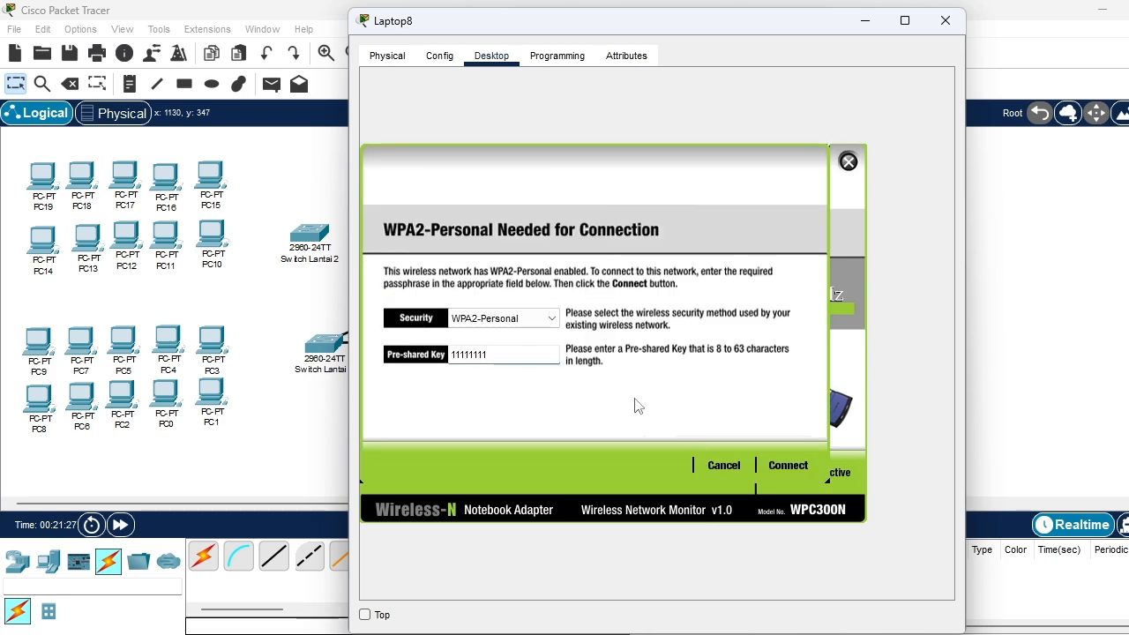
pyautogui.click(787, 466)
pyautogui.click(847, 161)
pyautogui.click(945, 20)
# Swap Laptop9's built-in Ethernet module for the WPC300N wireless module
pyautogui.click(864, 333)
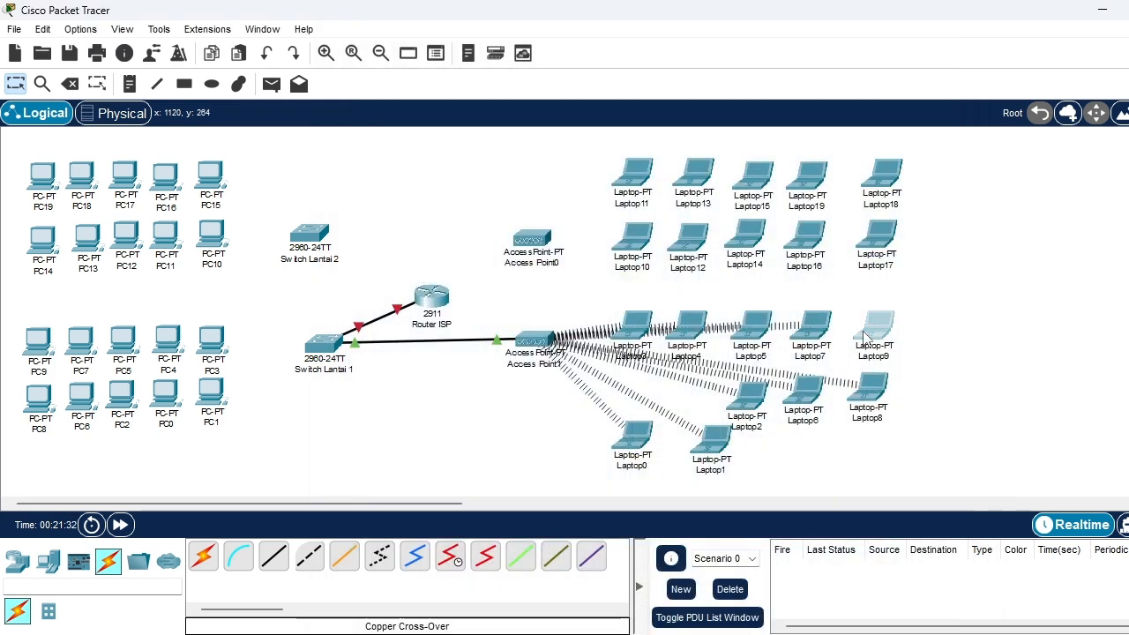
pyautogui.moveTo(692, 370); pyautogui.dragTo(429, 270)
pyautogui.moveTo(427, 106); pyautogui.dragTo(696, 375)
# Connect Laptop9 to the Gedung_L1 wireless network by entering the WPA2-Personal pre-shared key, and close the laptop's configuration
pyautogui.click(491, 55)
pyautogui.click(455, 280)
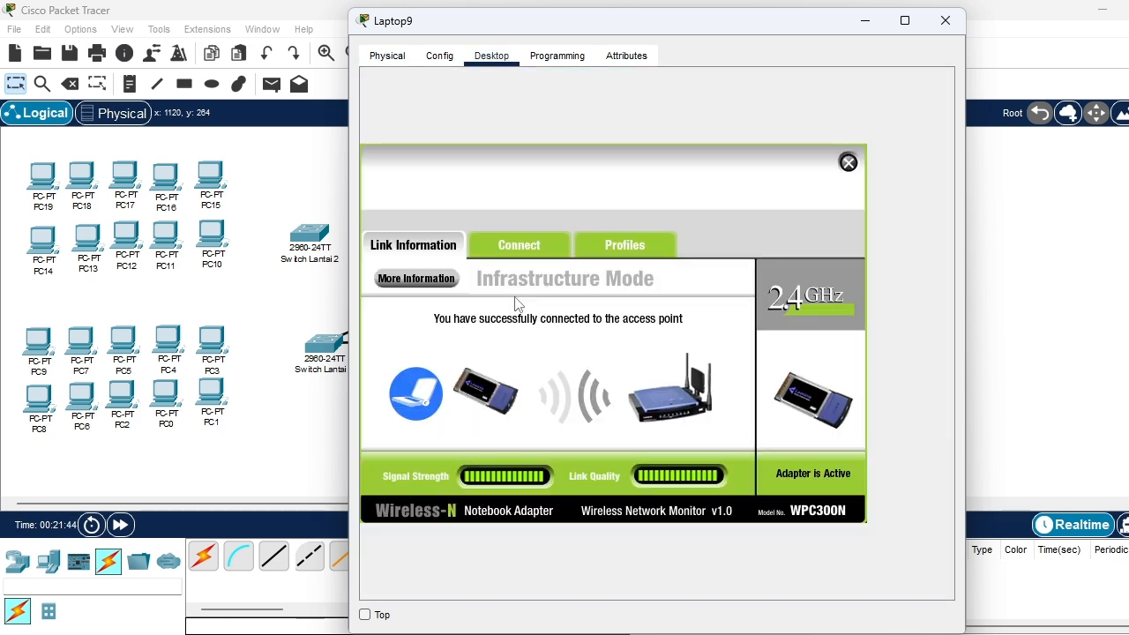
pyautogui.click(516, 246)
pyautogui.click(441, 368)
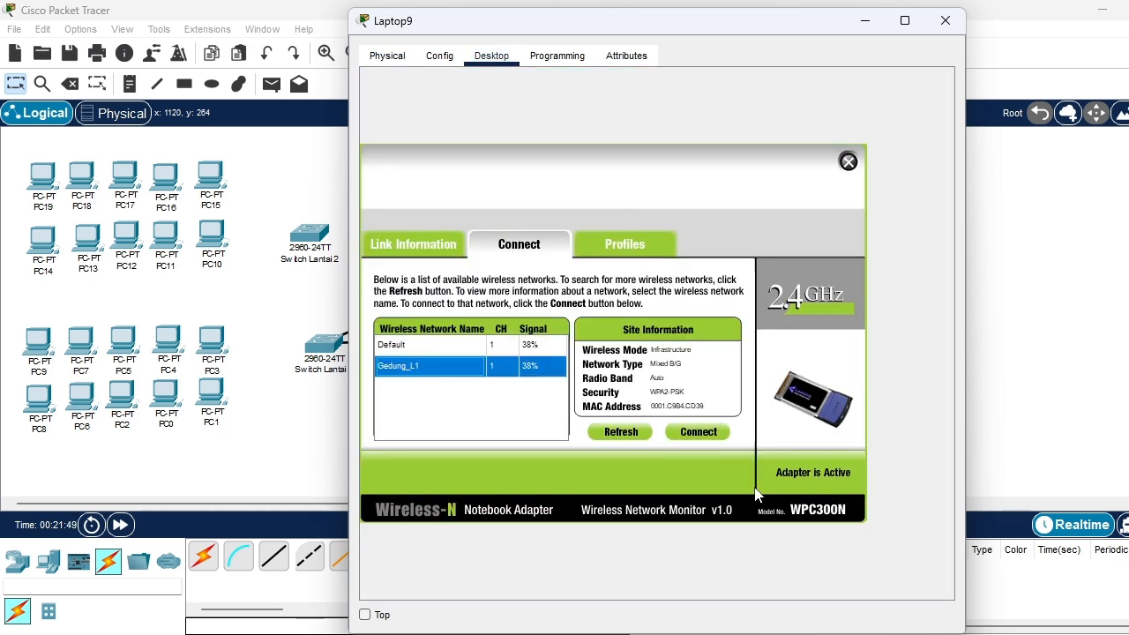
pyautogui.click(705, 432)
pyautogui.write('11111111')
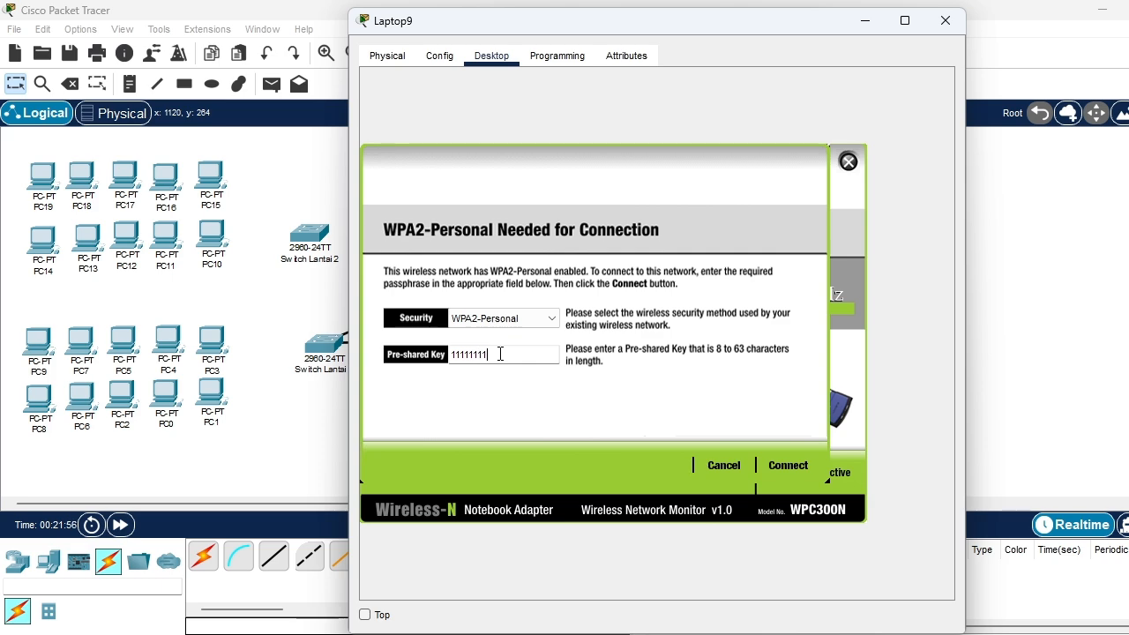
pyautogui.click(787, 464)
pyautogui.click(848, 162)
pyautogui.click(945, 21)
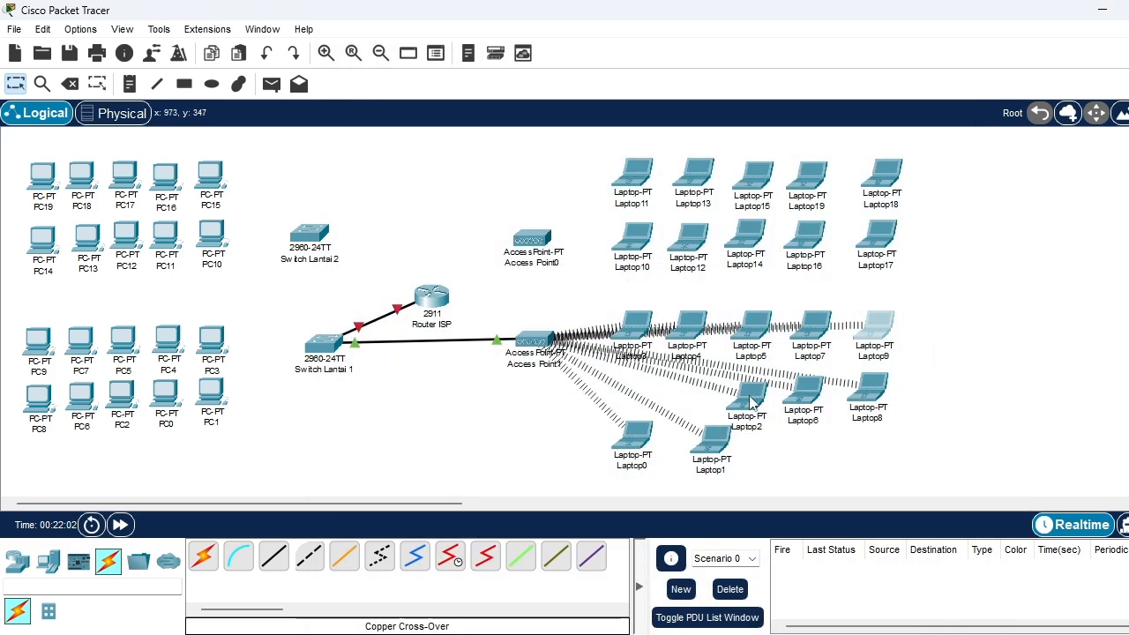
# Line up Laptop2, Laptop6 and Laptop8 beside Laptop1 in the lower row, and space Laptop7 and Laptop9 farther apart above them
pyautogui.moveTo(783, 432); pyautogui.dragTo(858, 478)
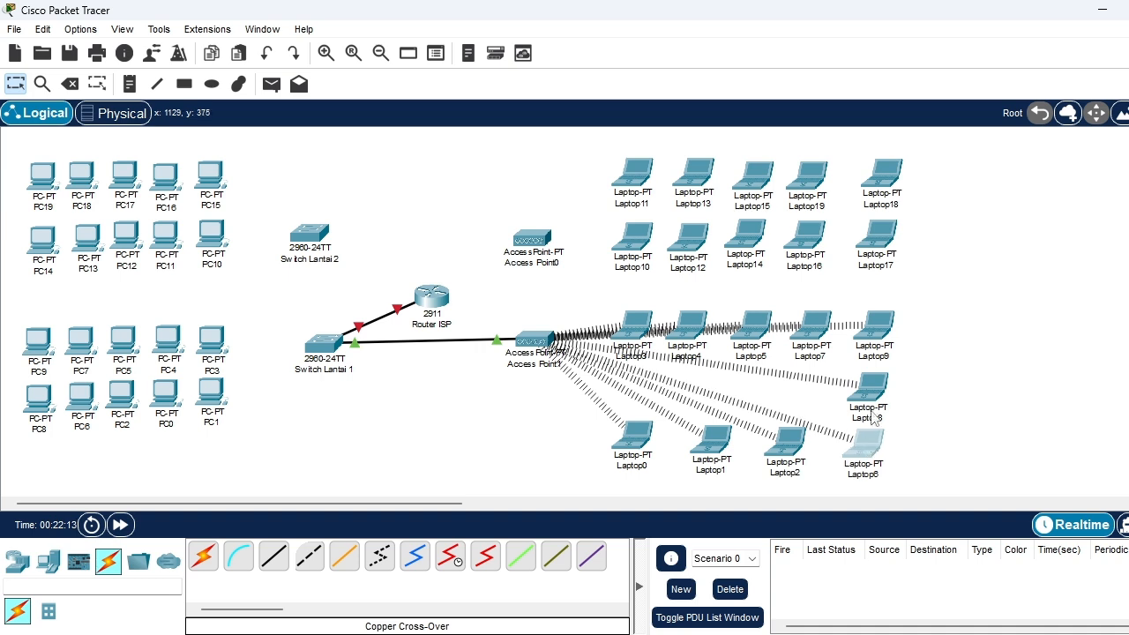
pyautogui.moveTo(872, 404); pyautogui.dragTo(944, 454)
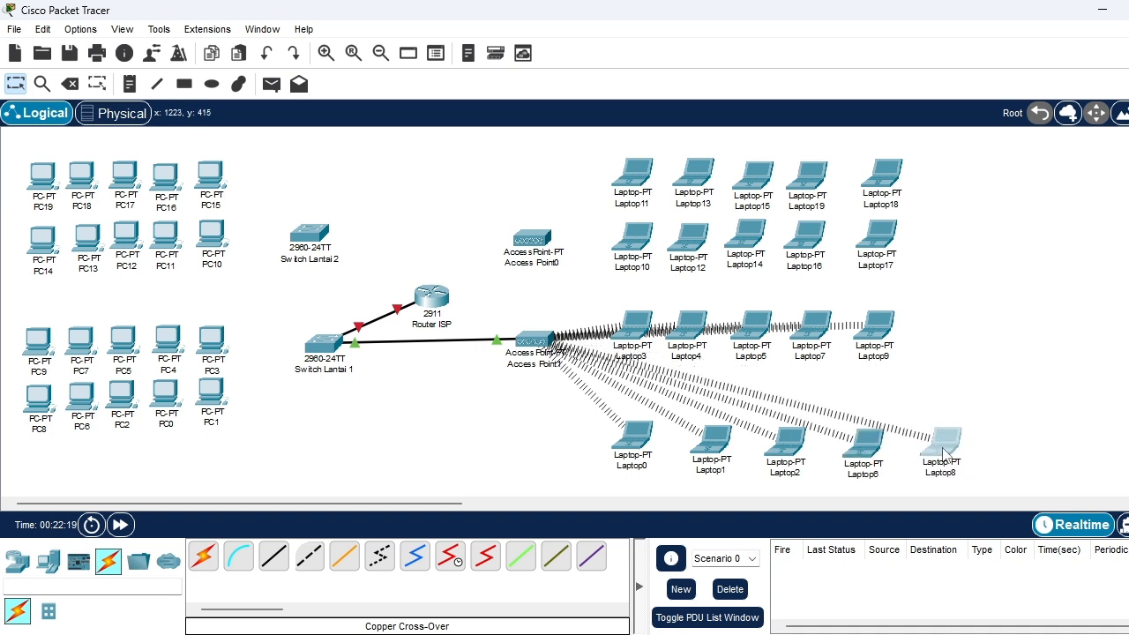
pyautogui.moveTo(879, 334); pyautogui.dragTo(945, 337)
pyautogui.moveTo(818, 334); pyautogui.dragTo(848, 337)
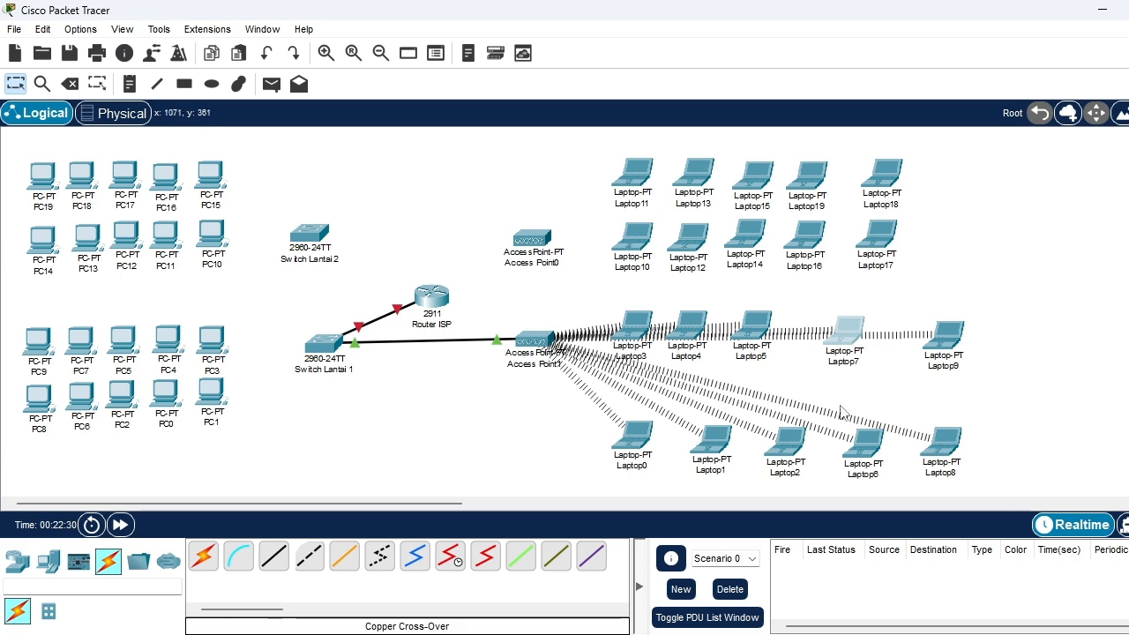
# Move Laptop0, Laptop1, Laptop2, Laptop6 and Laptop8 farther down with wider spacing, and shift Laptop9 up and outward from Laptop7
pyautogui.scroll(-3, 896, 205)
pyautogui.moveTo(632, 303); pyautogui.dragTo(639, 377)
pyautogui.moveTo(723, 300); pyautogui.dragTo(736, 374)
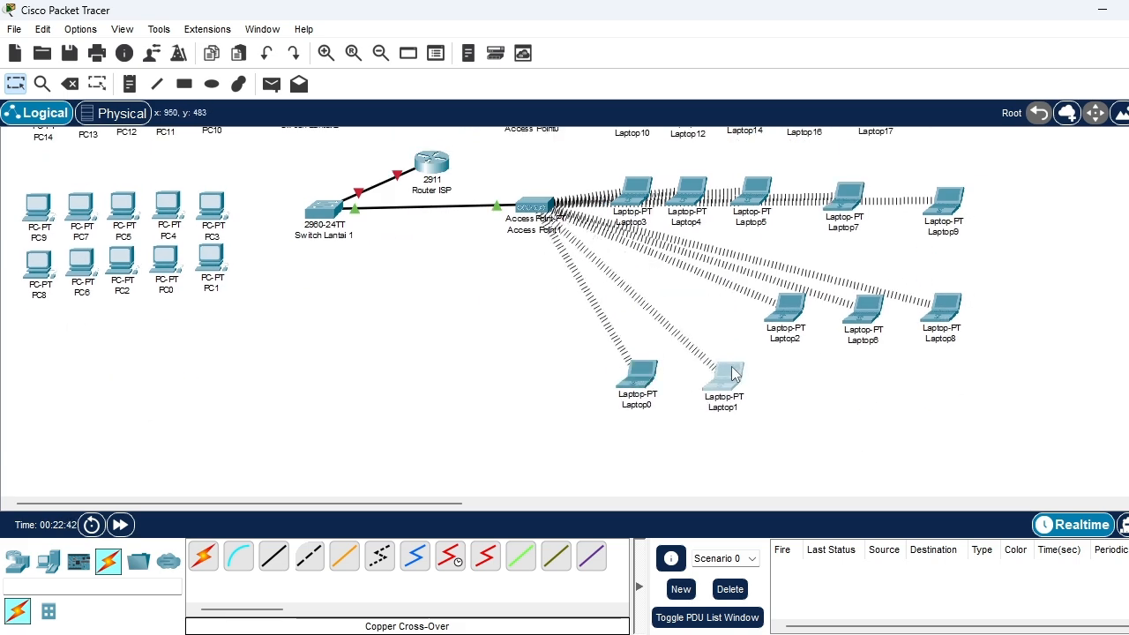
pyautogui.moveTo(792, 310); pyautogui.dragTo(820, 383)
pyautogui.moveTo(869, 320); pyautogui.dragTo(918, 385)
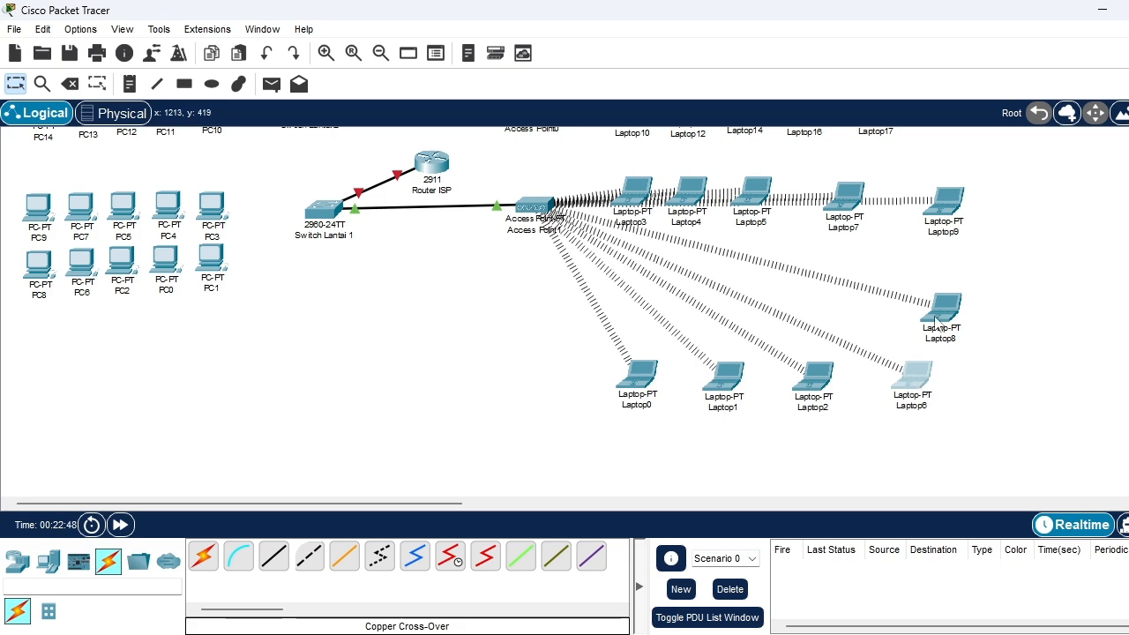
pyautogui.moveTo(937, 319); pyautogui.dragTo(1016, 372)
pyautogui.scroll(3, 969, 194)
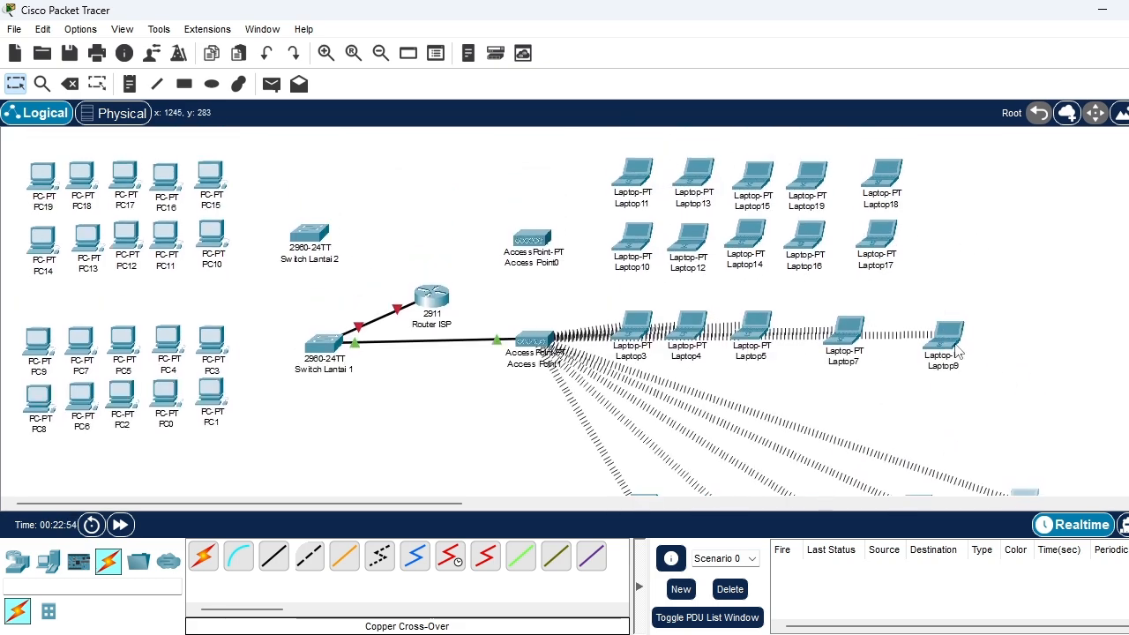
pyautogui.moveTo(945, 334); pyautogui.dragTo(1014, 300)
# Move Laptop0 and Laptop1 farther down, side by side below the level of Laptop2
pyautogui.scroll(-7, 921, 318)
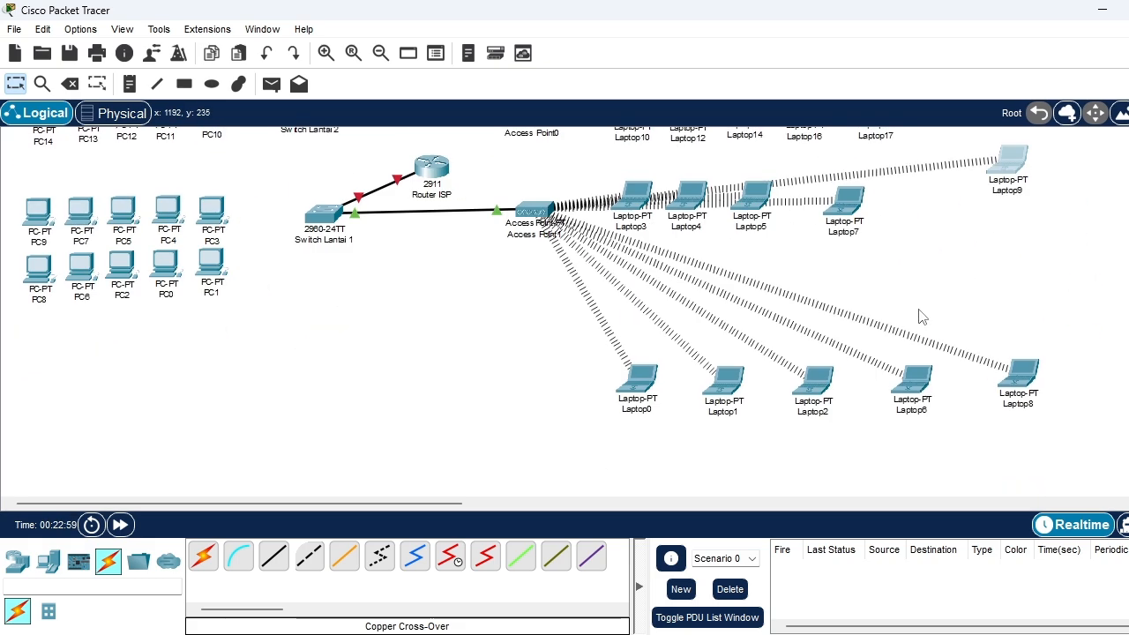
pyautogui.moveTo(640, 204); pyautogui.dragTo(636, 263)
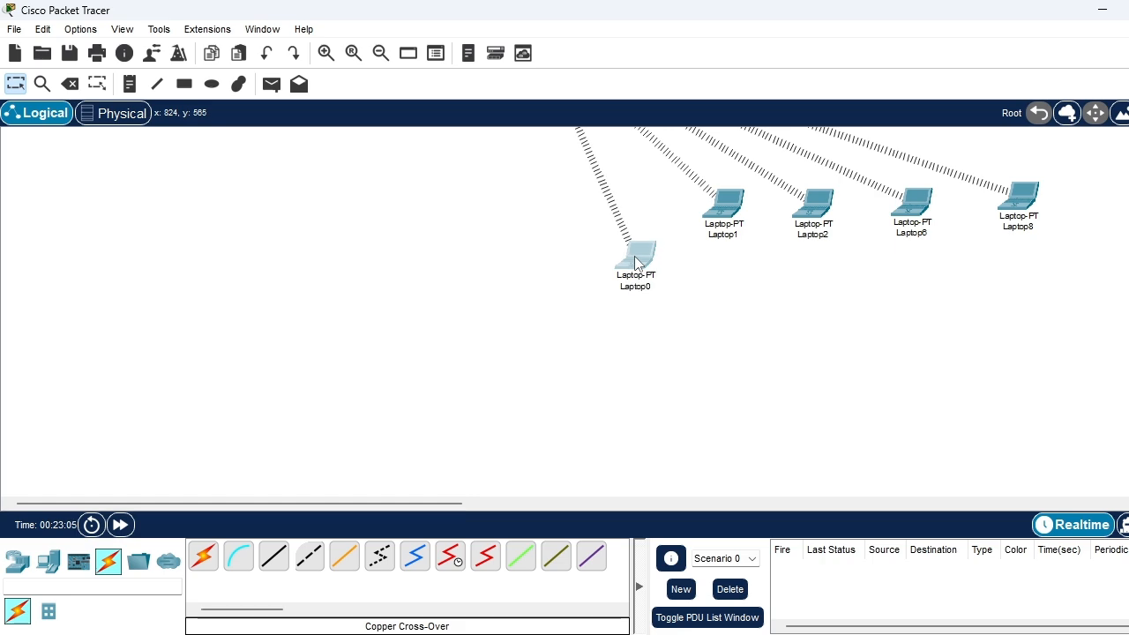
pyautogui.click(637, 262)
pyautogui.click(944, 20)
pyautogui.scroll(3, 529, 314)
pyautogui.moveTo(718, 357); pyautogui.dragTo(736, 445)
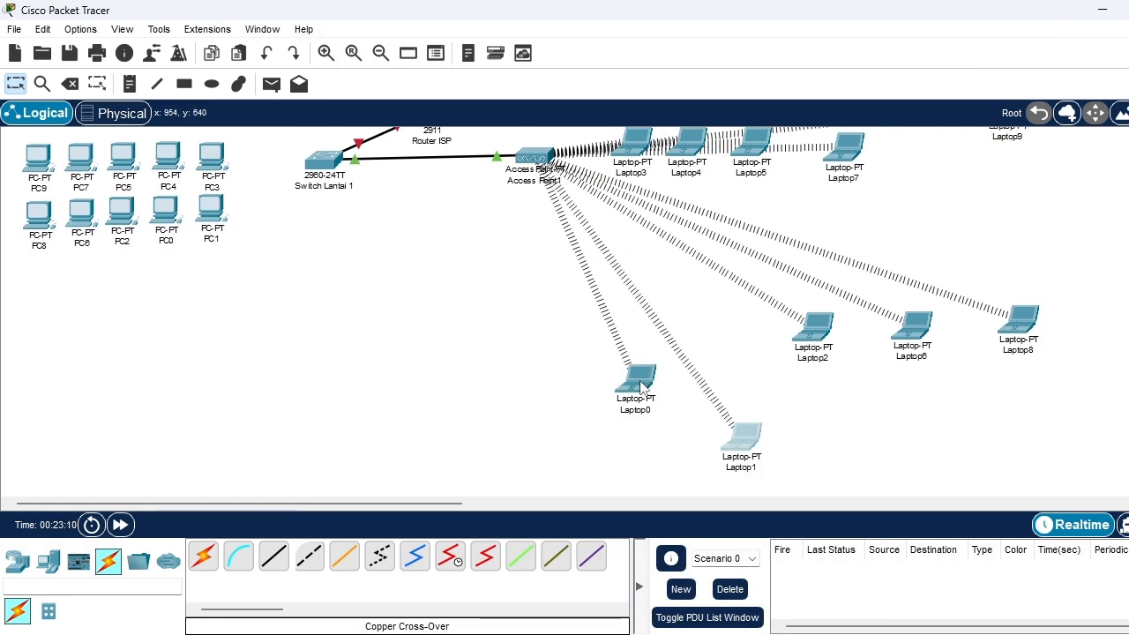
pyautogui.moveTo(636, 379); pyautogui.dragTo(641, 447)
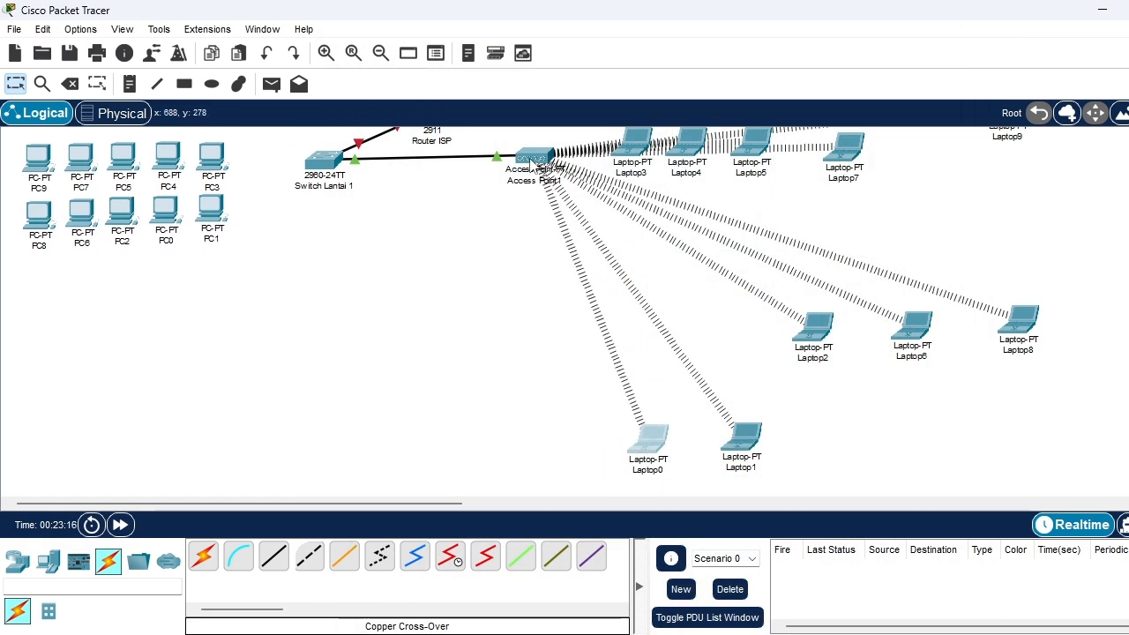
# Move Access Point1 down closer to Switch Lantai 1, and bring Laptop2, Laptop6 and Laptop8 level with Laptop0 and Laptop1
pyautogui.moveTo(531, 163); pyautogui.dragTo(483, 250)
pyautogui.moveTo(806, 337); pyautogui.dragTo(831, 439)
pyautogui.moveTo(909, 340); pyautogui.dragTo(929, 447)
pyautogui.moveTo(1020, 349); pyautogui.dragTo(1033, 456)
# Move Laptop9 and Laptop7 down and outward into the gap between the Laptop3 row and the bottom laptop row
pyautogui.scroll(2, 961, 327)
pyautogui.moveTo(1011, 174); pyautogui.dragTo(1038, 294)
pyautogui.moveTo(856, 218); pyautogui.dragTo(937, 254)
pyautogui.moveTo(1052, 298); pyautogui.dragTo(1048, 260)
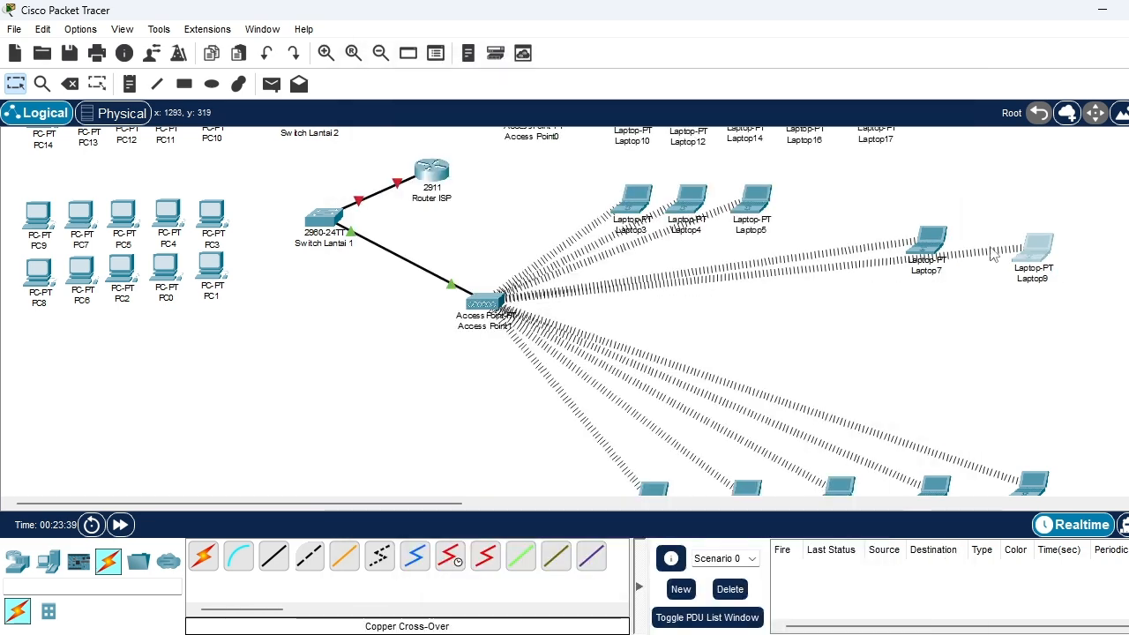
pyautogui.moveTo(931, 241); pyautogui.dragTo(945, 299)
pyautogui.click(944, 299)
pyautogui.click(948, 22)
# Spread Laptop5 and Laptop4 farther from Laptop3 along the upper row
pyautogui.scroll(2, 926, 358)
pyautogui.moveTo(761, 248); pyautogui.dragTo(886, 266)
pyautogui.moveTo(693, 246); pyautogui.dragTo(776, 249)
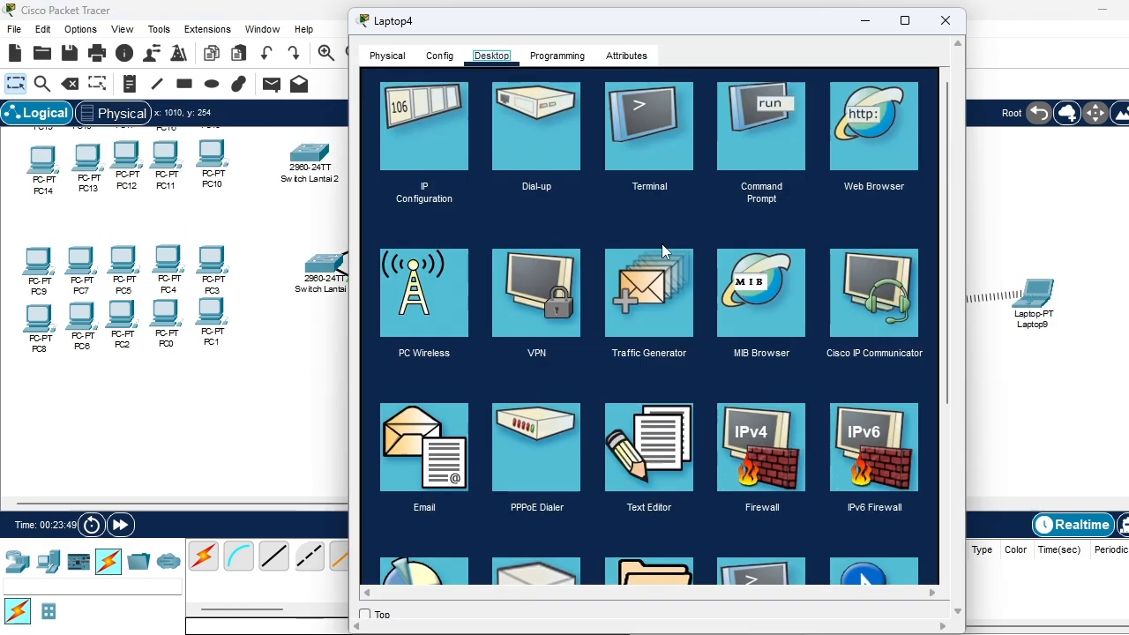
pyautogui.click(946, 20)
# Move Laptop7 down to just above Laptop8 and place Laptop9 beside it on the outer side
pyautogui.scroll(-3, 632, 251)
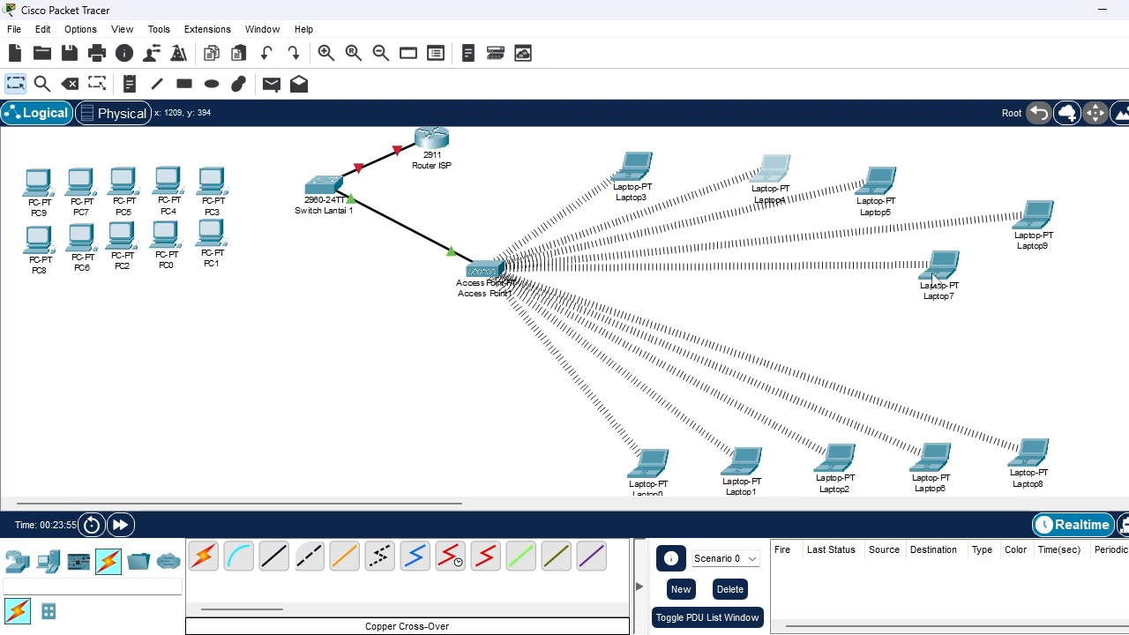
pyautogui.moveTo(936, 275); pyautogui.dragTo(1029, 379)
pyautogui.moveTo(1033, 216); pyautogui.dragTo(1097, 365)
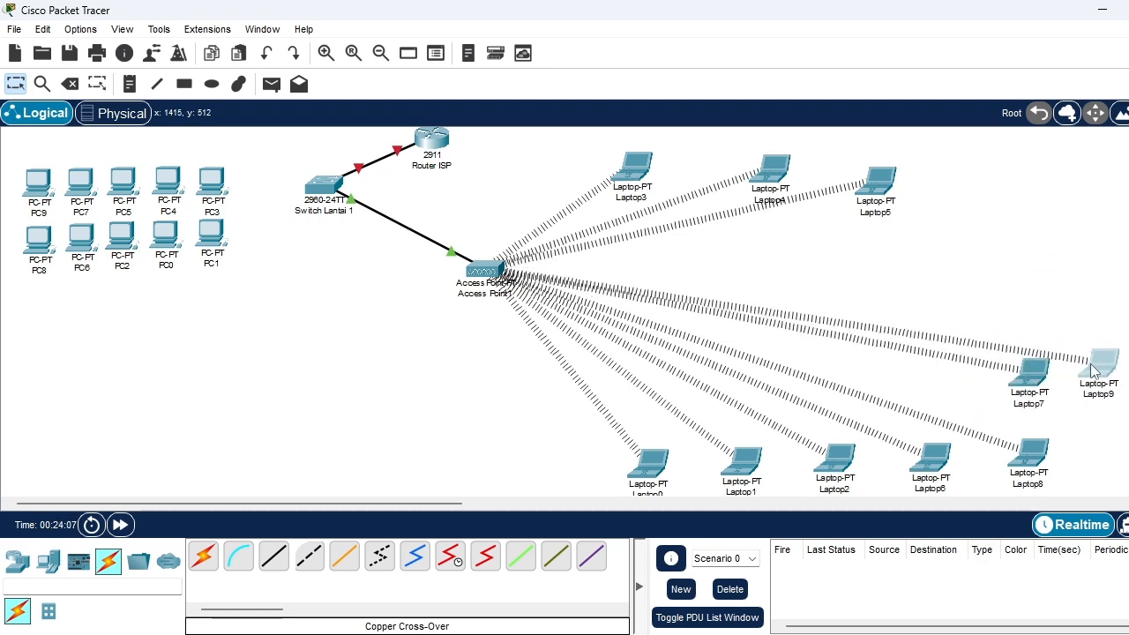
pyautogui.scroll(-1, 957, 214)
pyautogui.click(1028, 350)
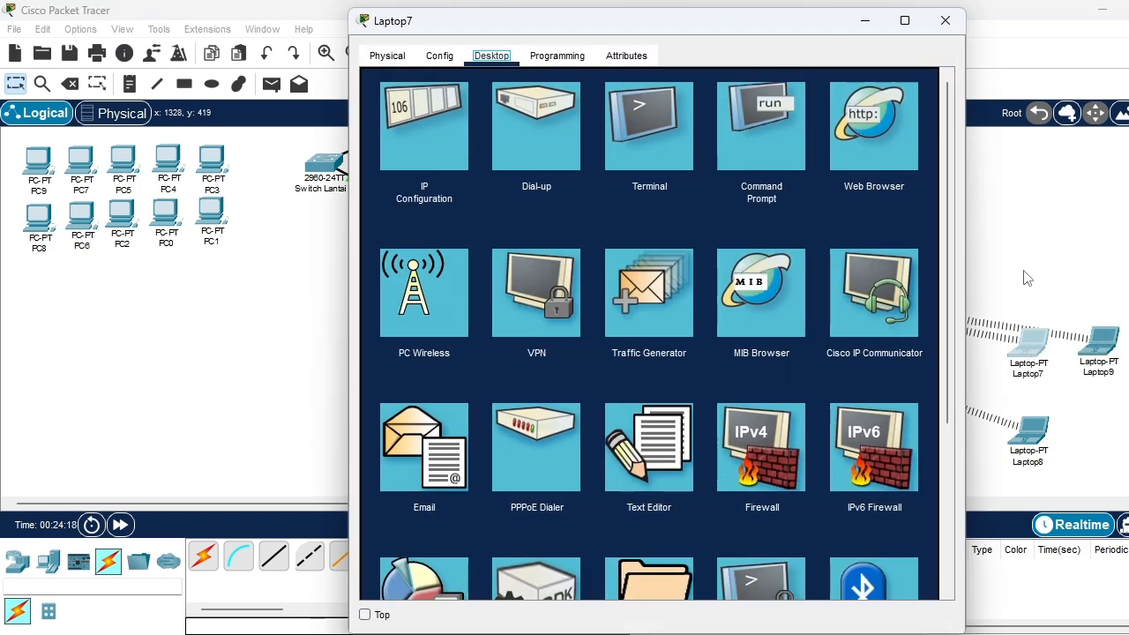
pyautogui.click(944, 20)
pyautogui.scroll(3, 782, 306)
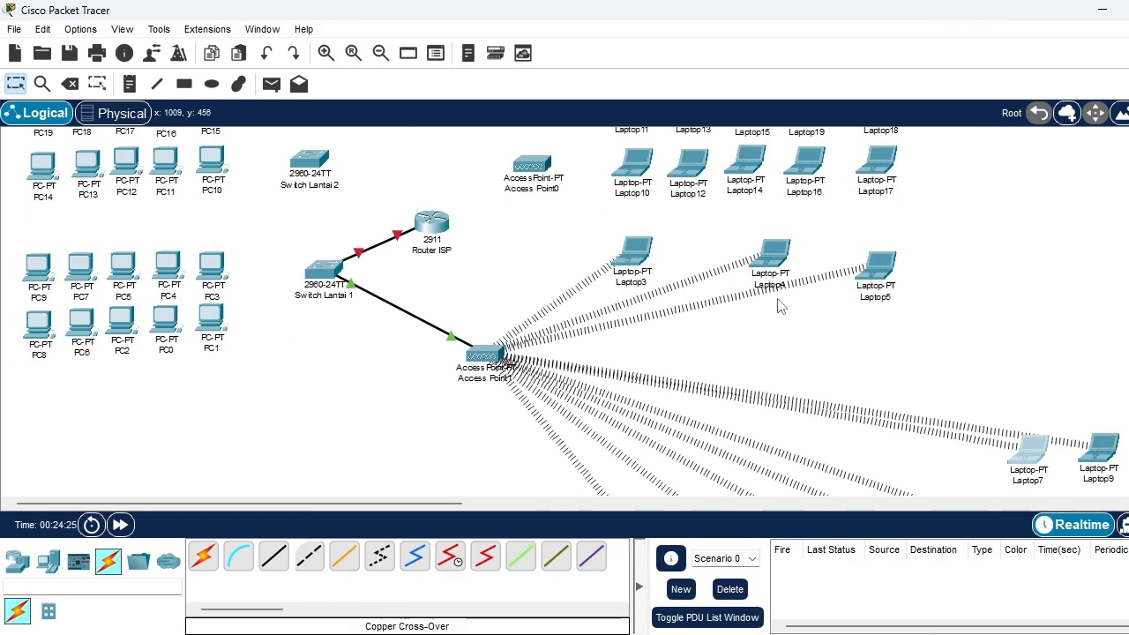
pyautogui.scroll(2, 470, 309)
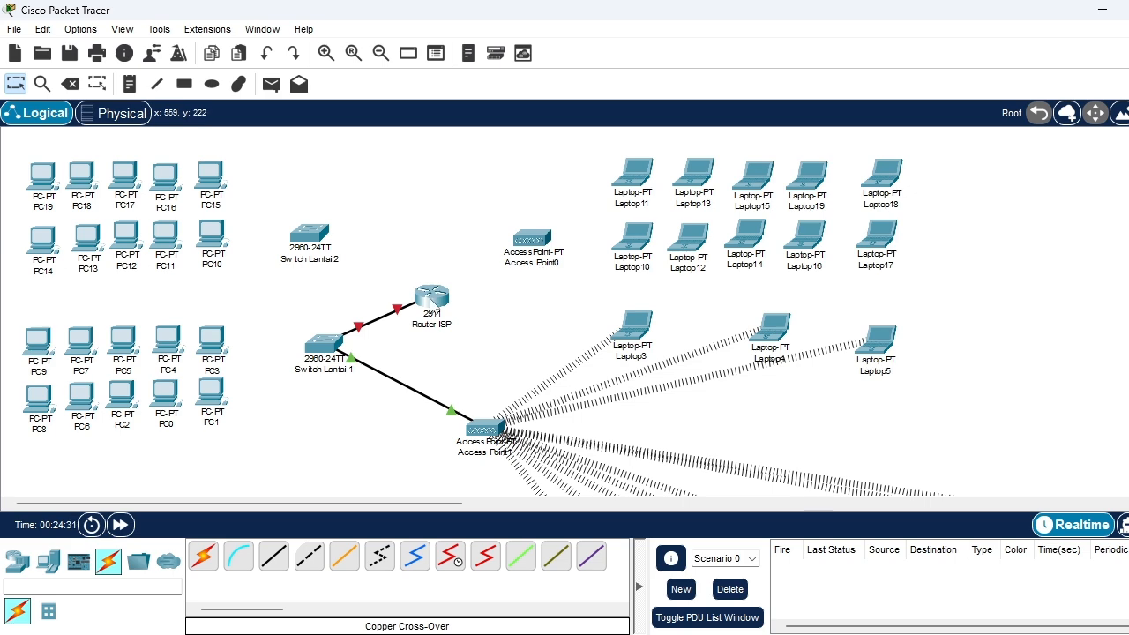
pyautogui.scroll(-2, 676, 386)
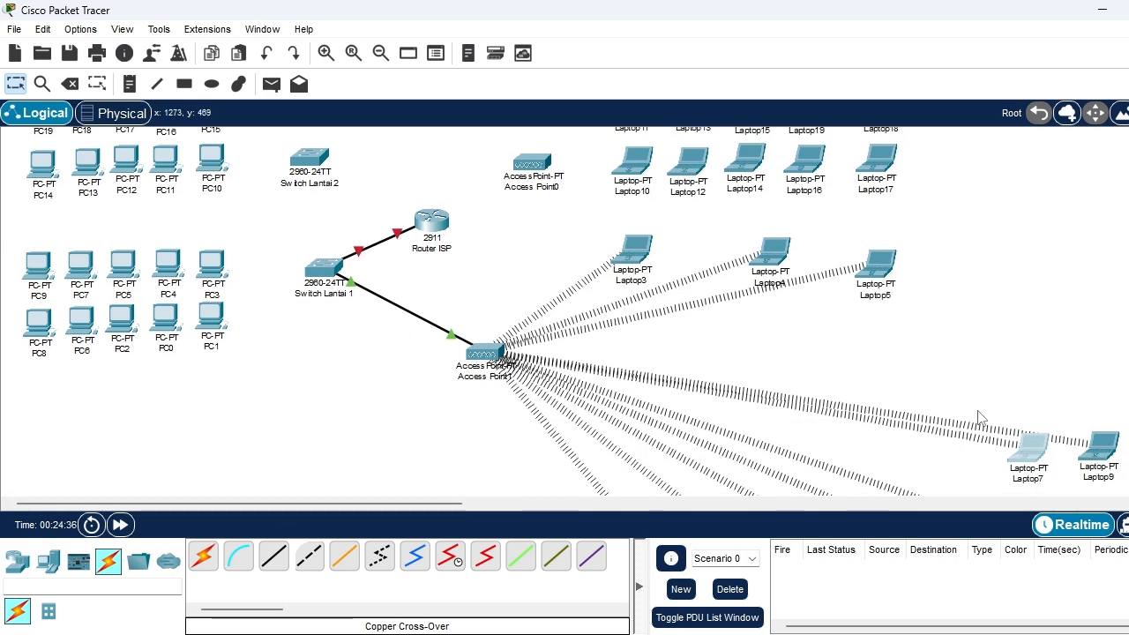
# Move Laptop5 down to the inner side of Laptop7, and raise Laptop9 and Laptop7 above Laptop8's row
pyautogui.scroll(-3, 979, 418)
pyautogui.moveTo(878, 142); pyautogui.dragTo(939, 327)
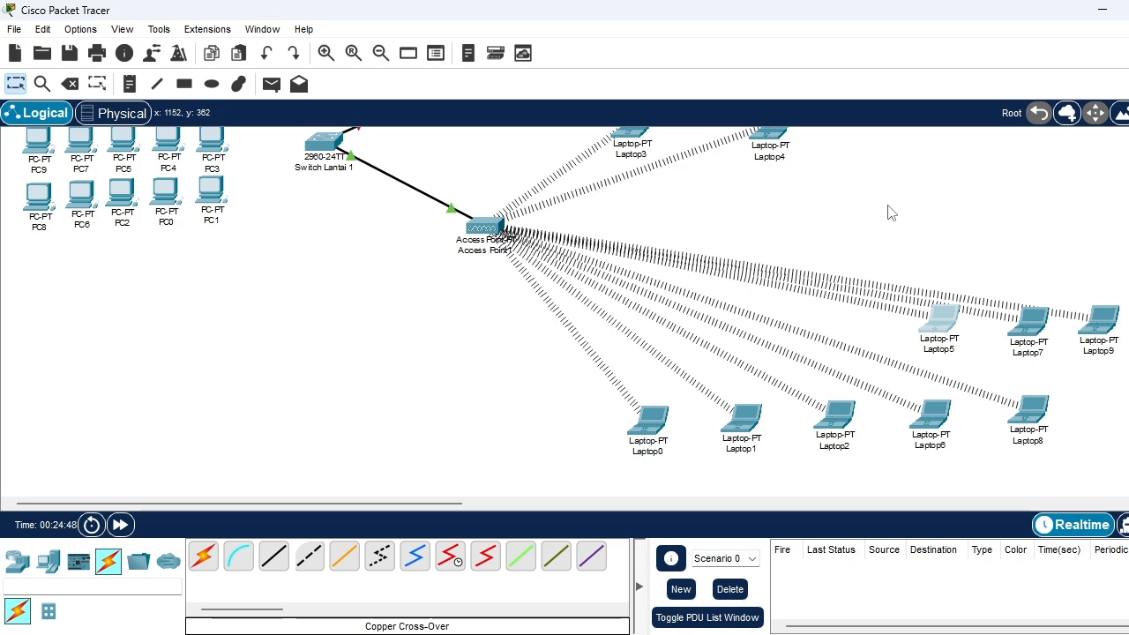
pyautogui.moveTo(1099, 320); pyautogui.dragTo(1084, 252)
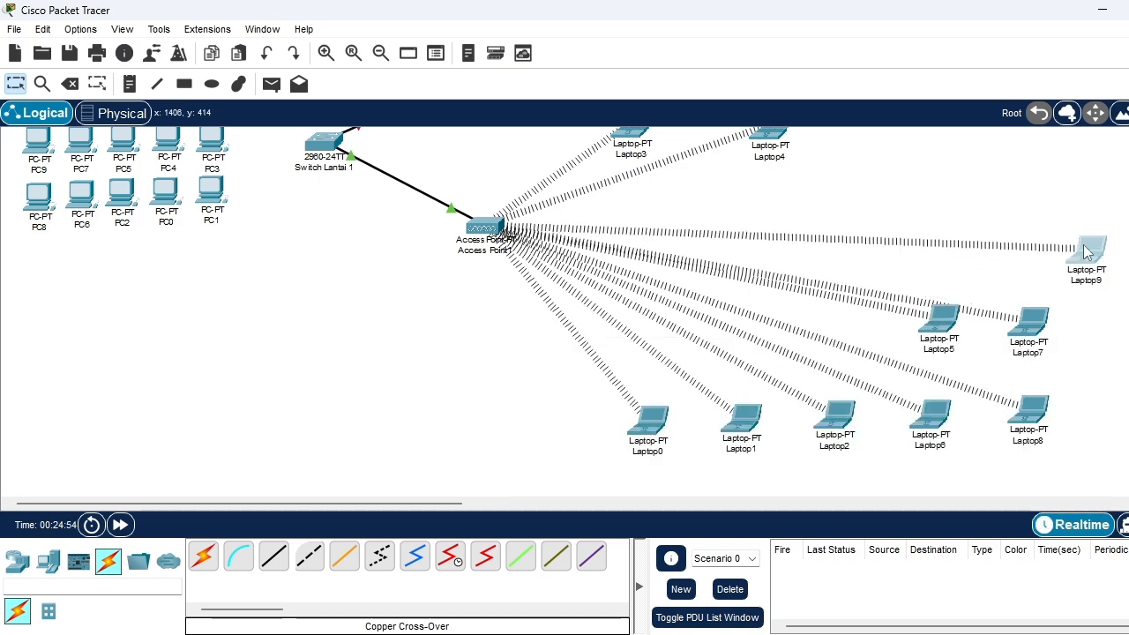
pyautogui.moveTo(1037, 327); pyautogui.dragTo(1028, 293)
pyautogui.click(1028, 293)
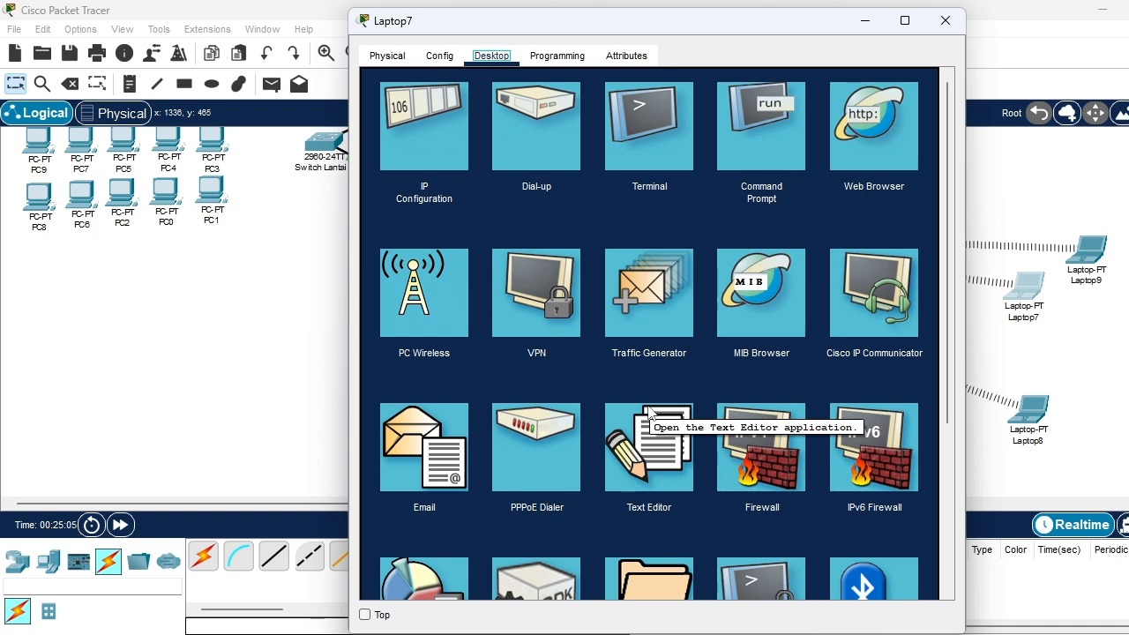
pyautogui.click(945, 20)
pyautogui.scroll(2, 986, 335)
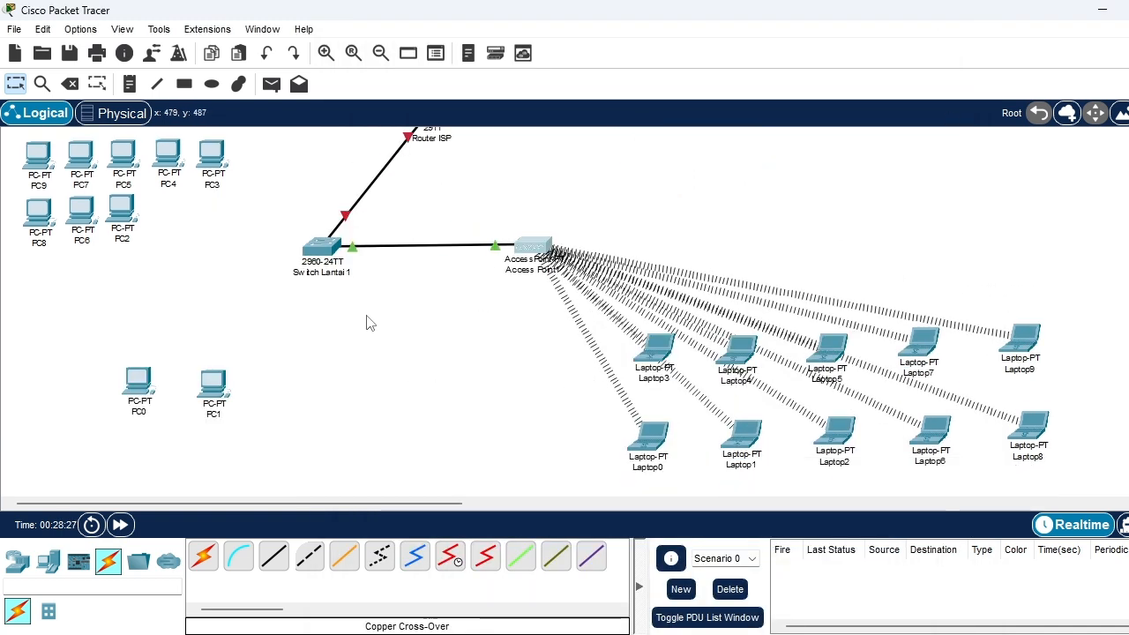
# Shift Switch Lantai 1 closer to Access Point1 and line up PC1, PC0, PC2 and PC3 in a row below the switch
pyautogui.moveTo(214, 384); pyautogui.dragTo(253, 435)
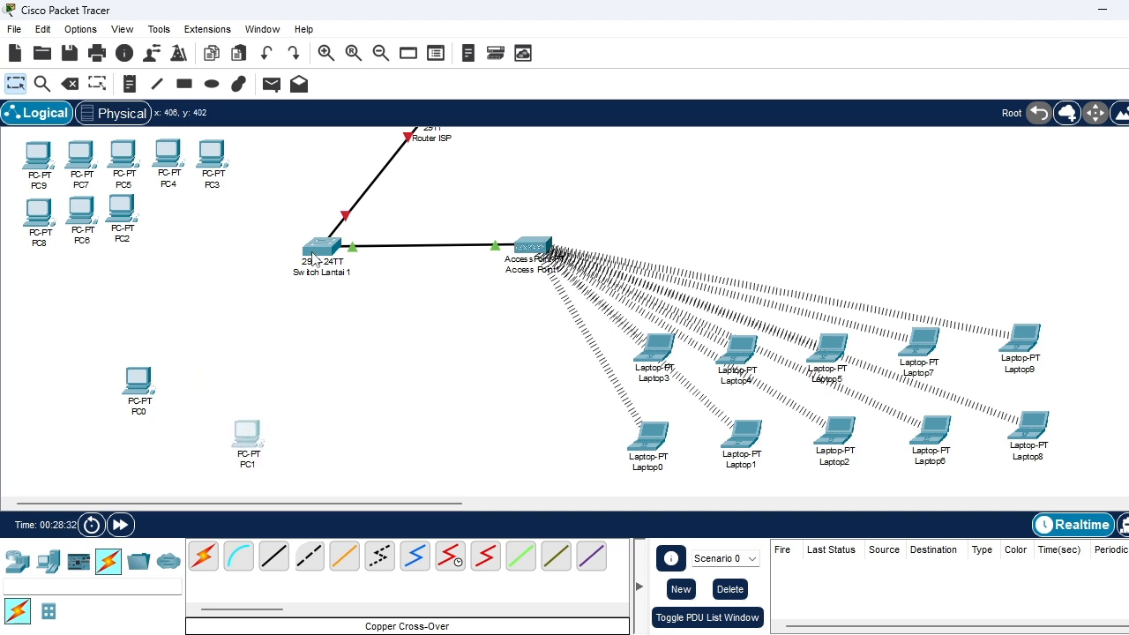
pyautogui.moveTo(313, 255); pyautogui.dragTo(360, 257)
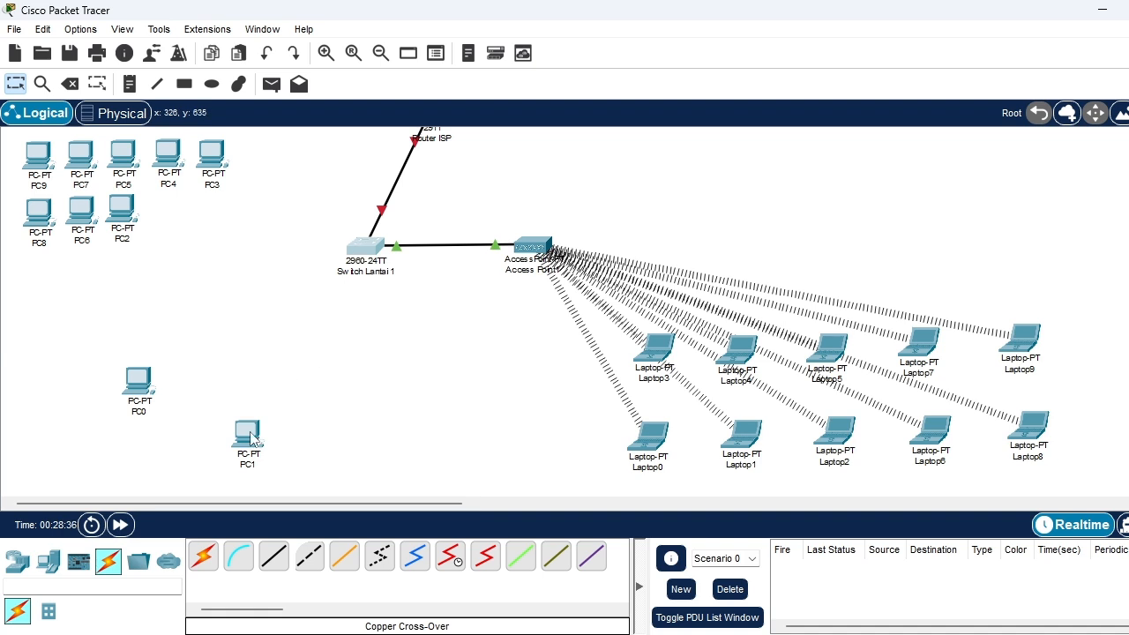
pyautogui.moveTo(252, 437); pyautogui.dragTo(264, 372)
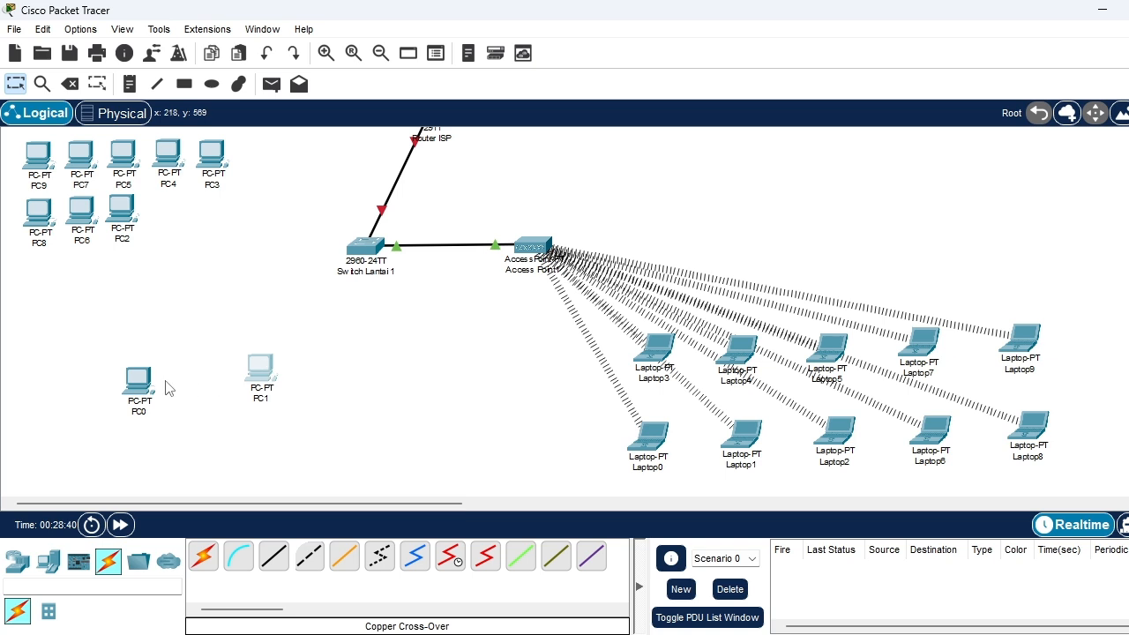
pyautogui.moveTo(144, 385); pyautogui.dragTo(192, 374)
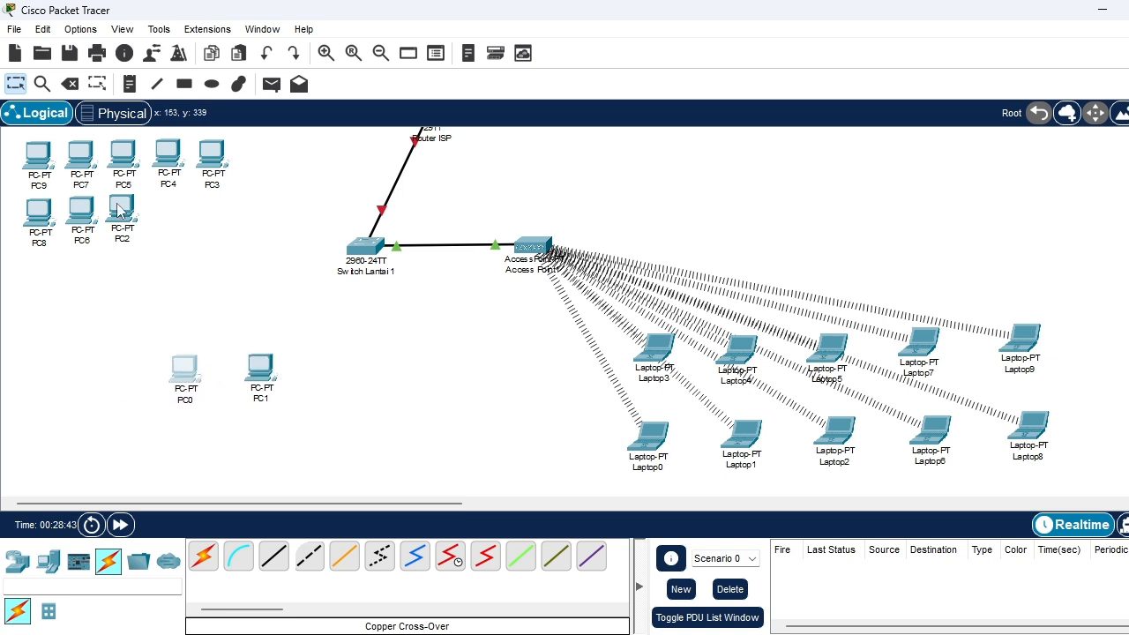
pyautogui.moveTo(120, 208); pyautogui.dragTo(109, 377)
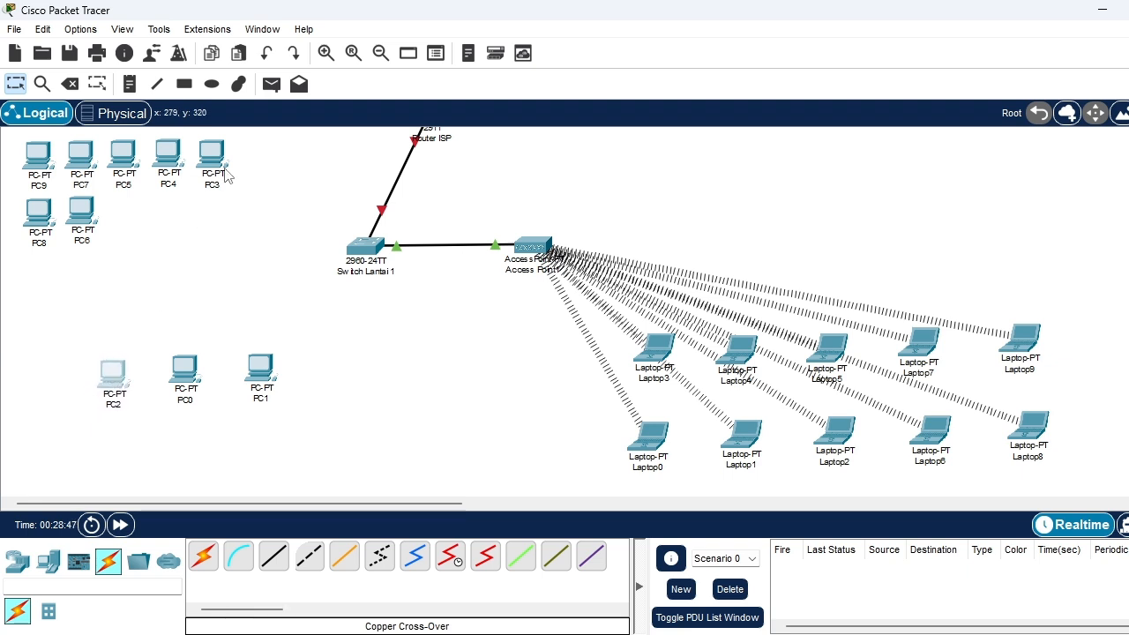
pyautogui.moveTo(214, 152); pyautogui.dragTo(48, 370)
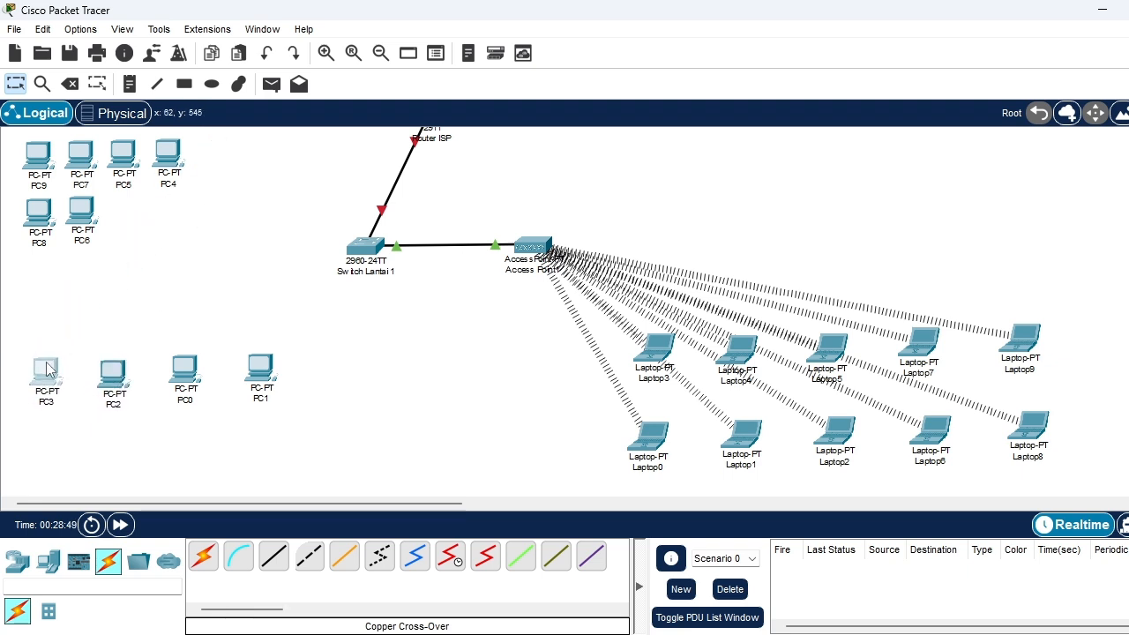
# Shift PC1, PC0, PC2 and PC3 along the row toward the switch and place PC4 at the outer end beside PC3
pyautogui.moveTo(261, 369); pyautogui.dragTo(287, 374)
pyautogui.moveTo(181, 378); pyautogui.dragTo(210, 379)
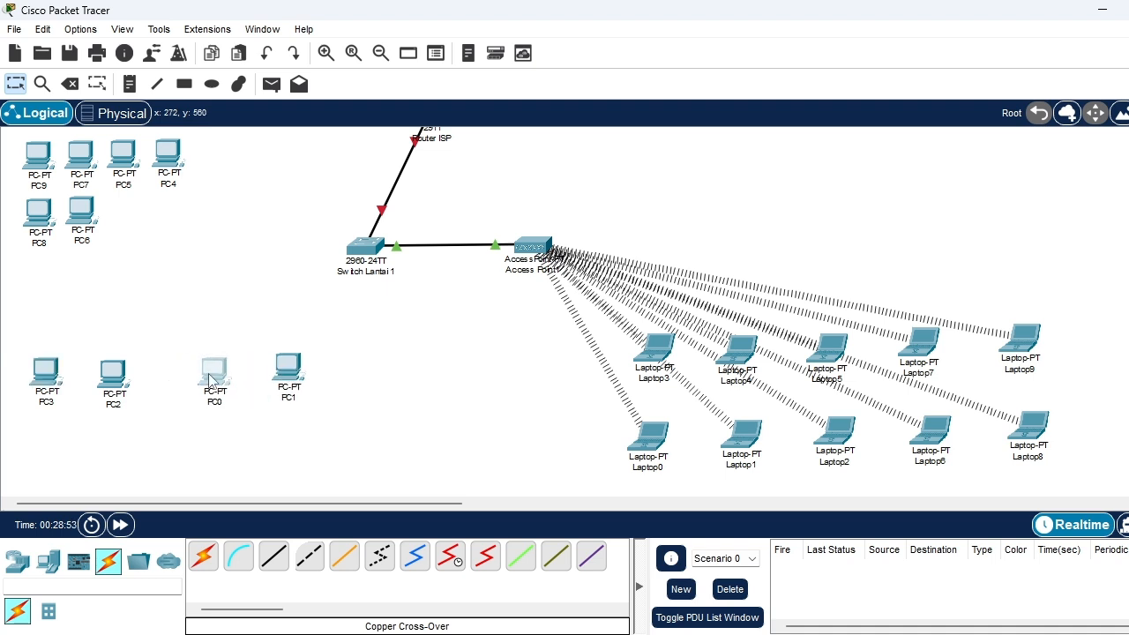
pyautogui.moveTo(110, 379); pyautogui.dragTo(146, 379)
pyautogui.click(146, 379)
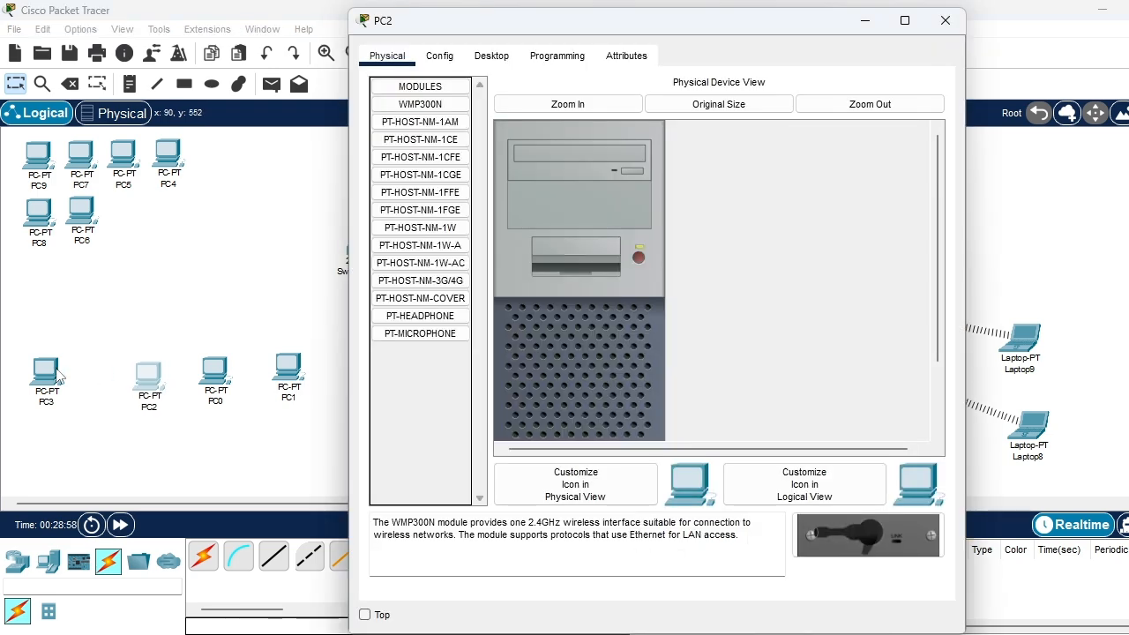
pyautogui.moveTo(47, 375); pyautogui.dragTo(85, 379)
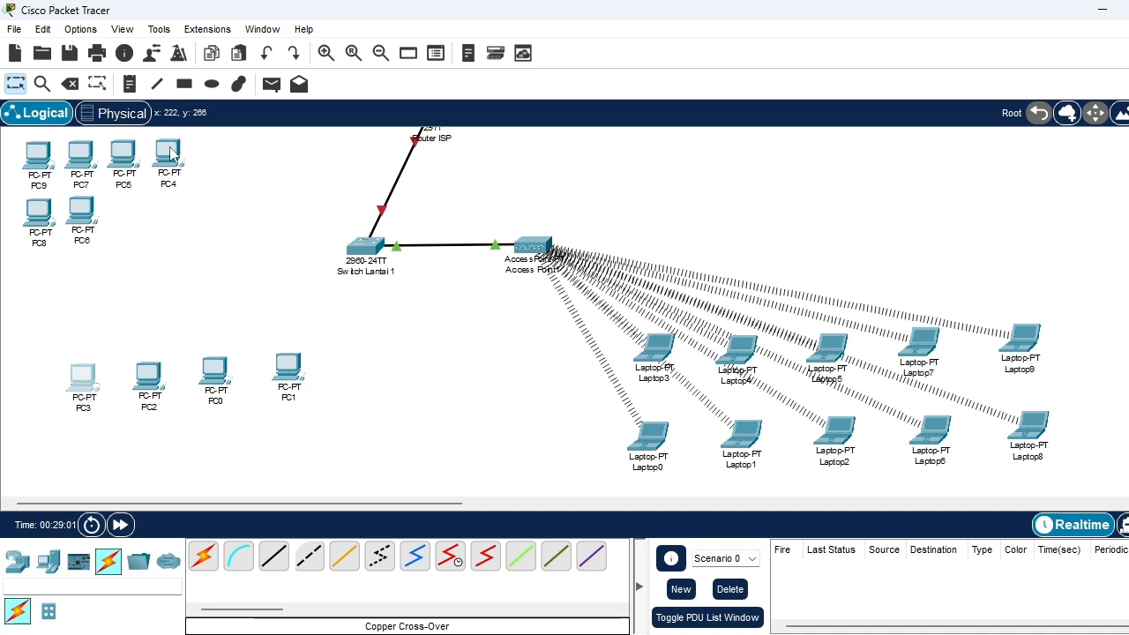
pyautogui.moveTo(172, 157); pyautogui.dragTo(19, 380)
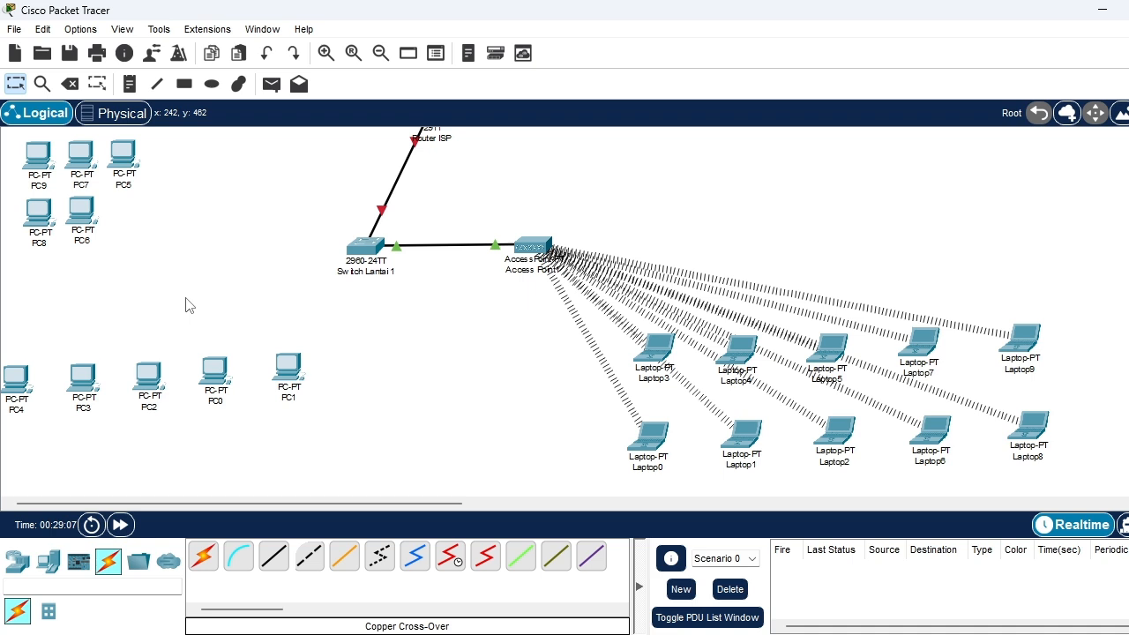
# Cable Switch Lantai 1 to PC1 and PC0 using the automatically chosen connection type
pyautogui.click(213, 569)
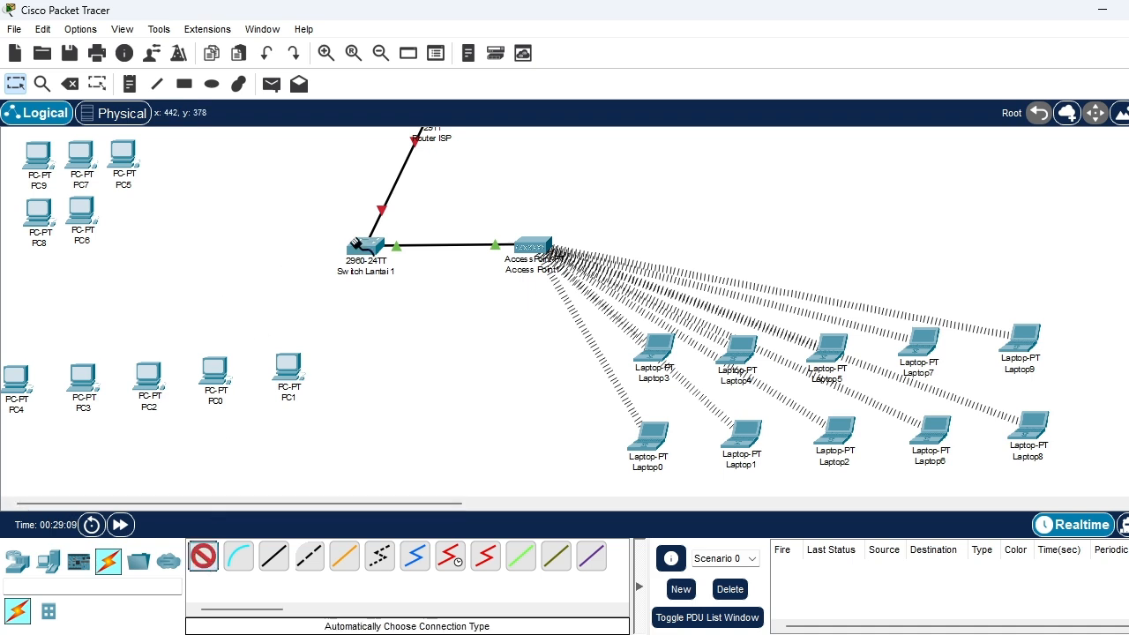
pyautogui.click(287, 363)
pyautogui.click(201, 555)
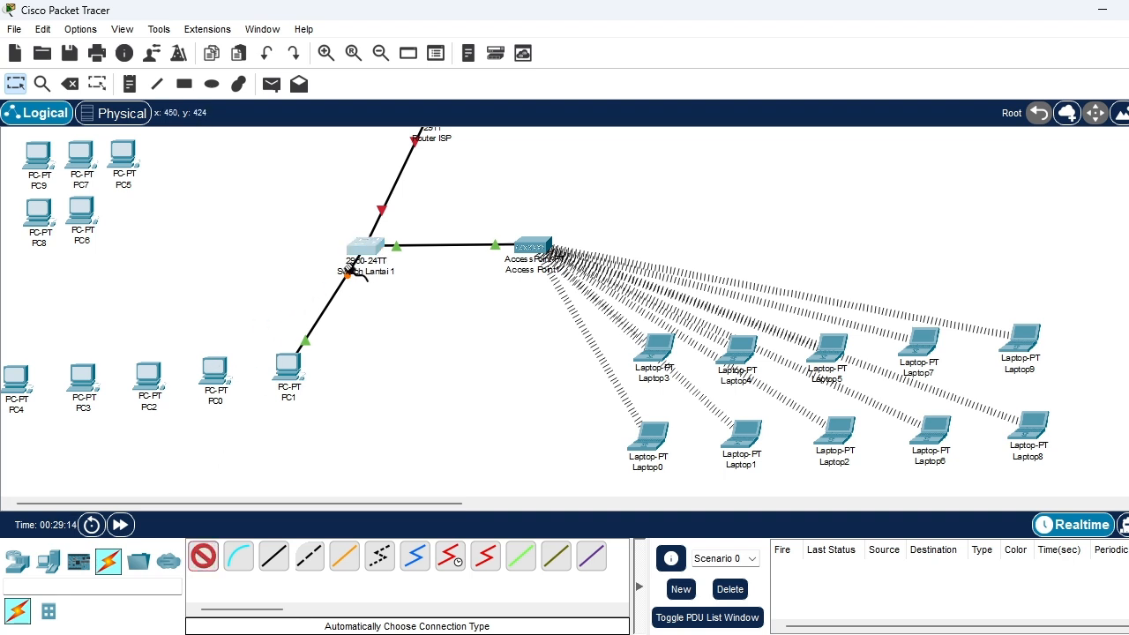
pyautogui.click(363, 246)
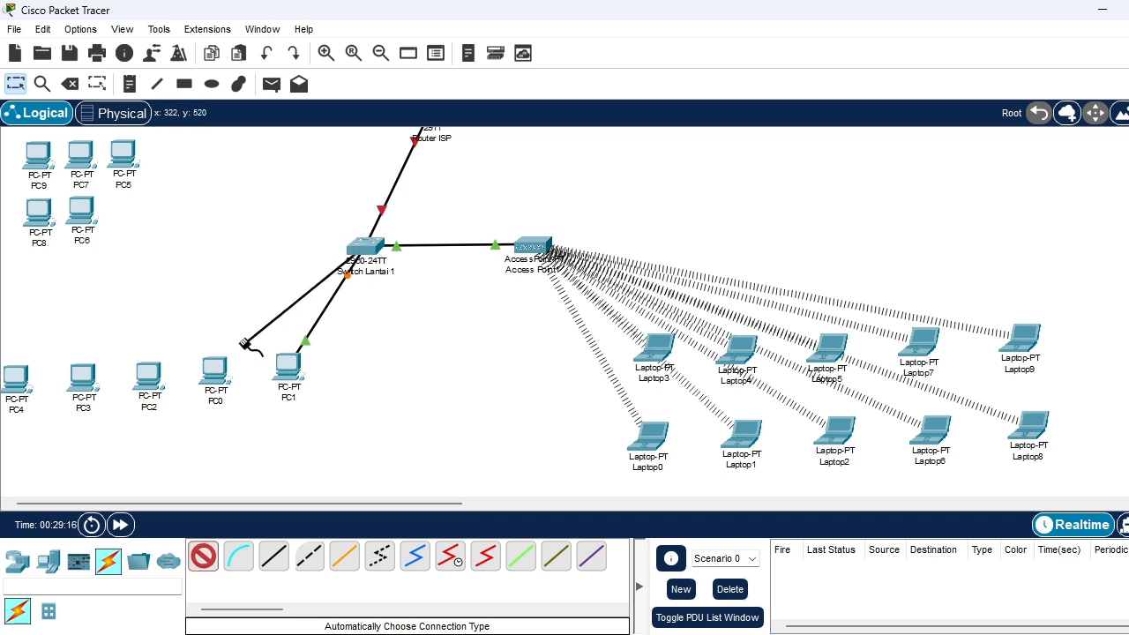
pyautogui.click(215, 367)
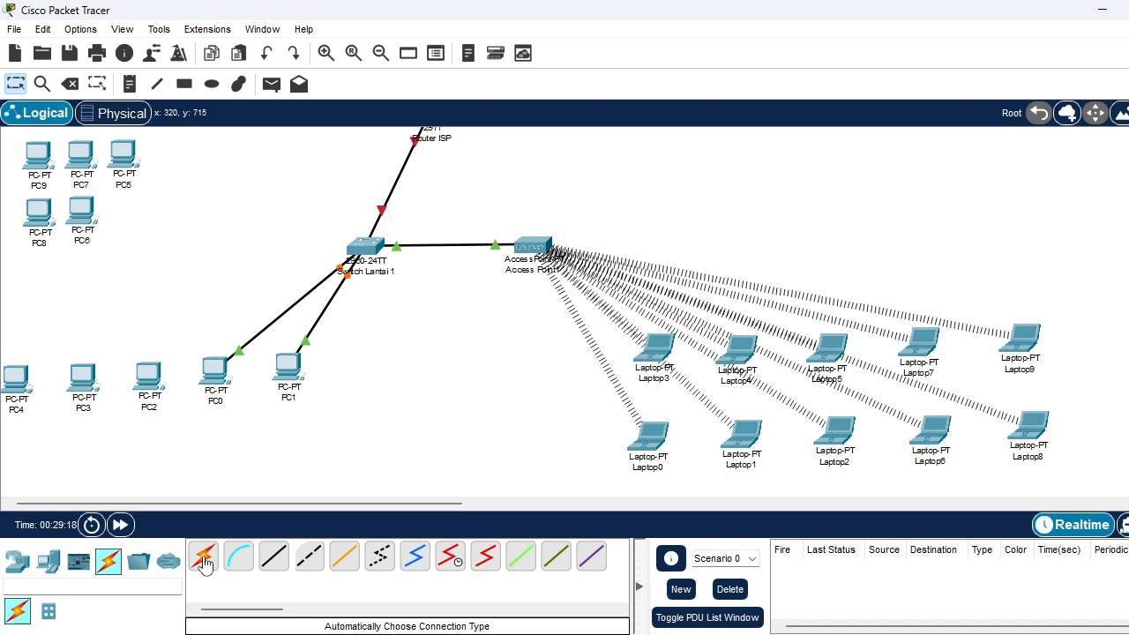
# Cable Switch Lantai 1 to PC2 and PC3 using the automatically chosen connection type
pyautogui.click(361, 246)
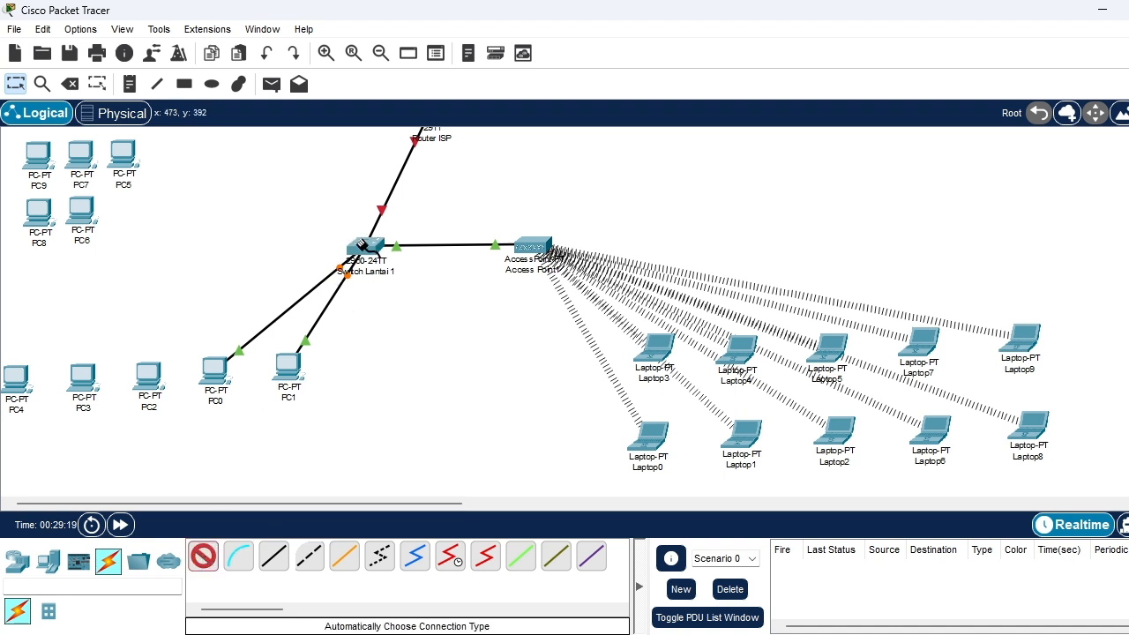
pyautogui.click(148, 379)
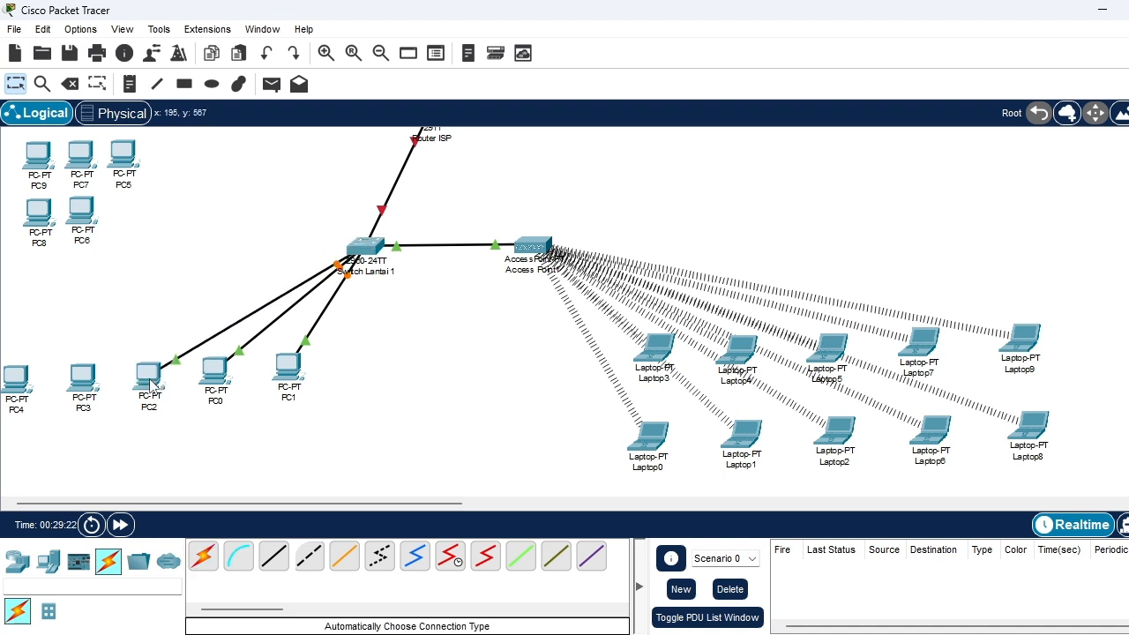
pyautogui.click(357, 245)
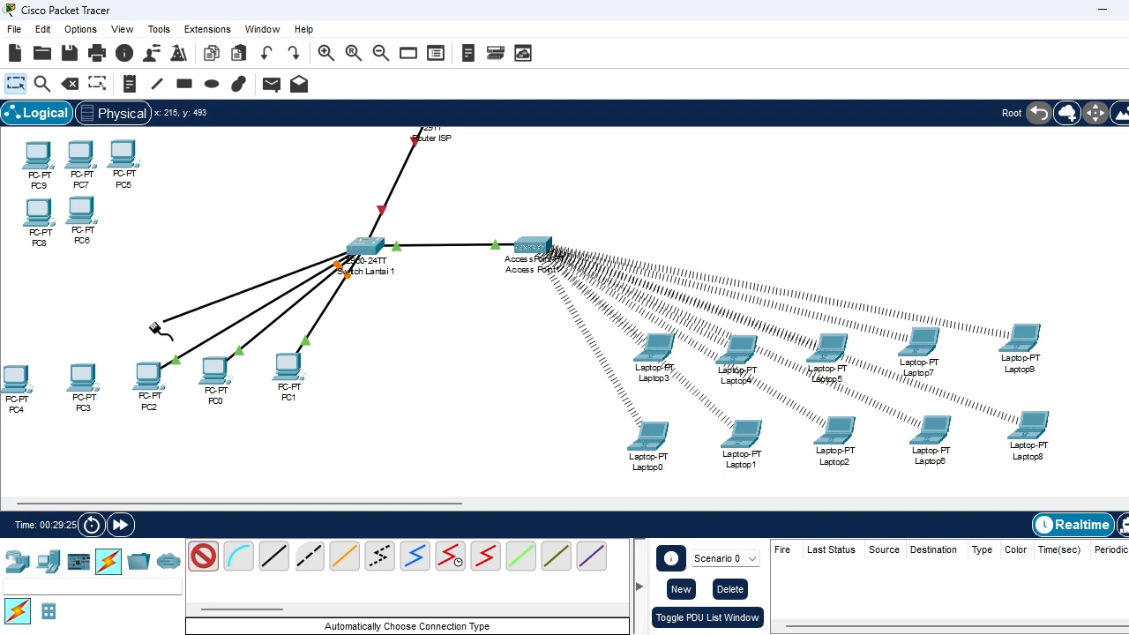
pyautogui.click(86, 377)
pyautogui.click(202, 562)
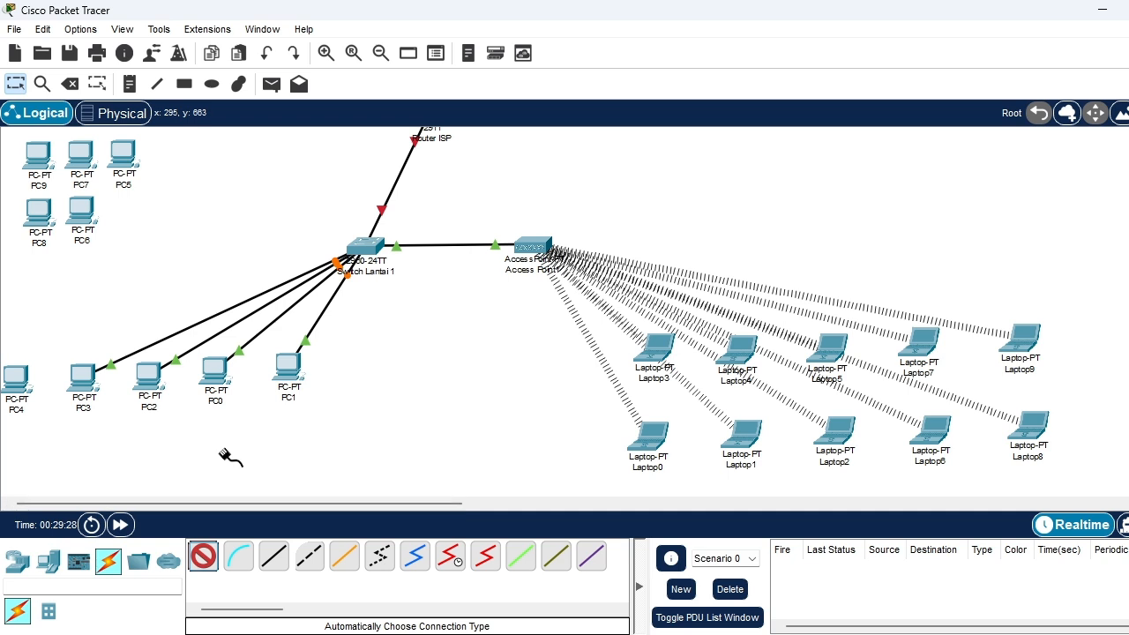
# Cable Switch Lantai 1 to PC4 using the automatically chosen connection type
pyautogui.click(363, 247)
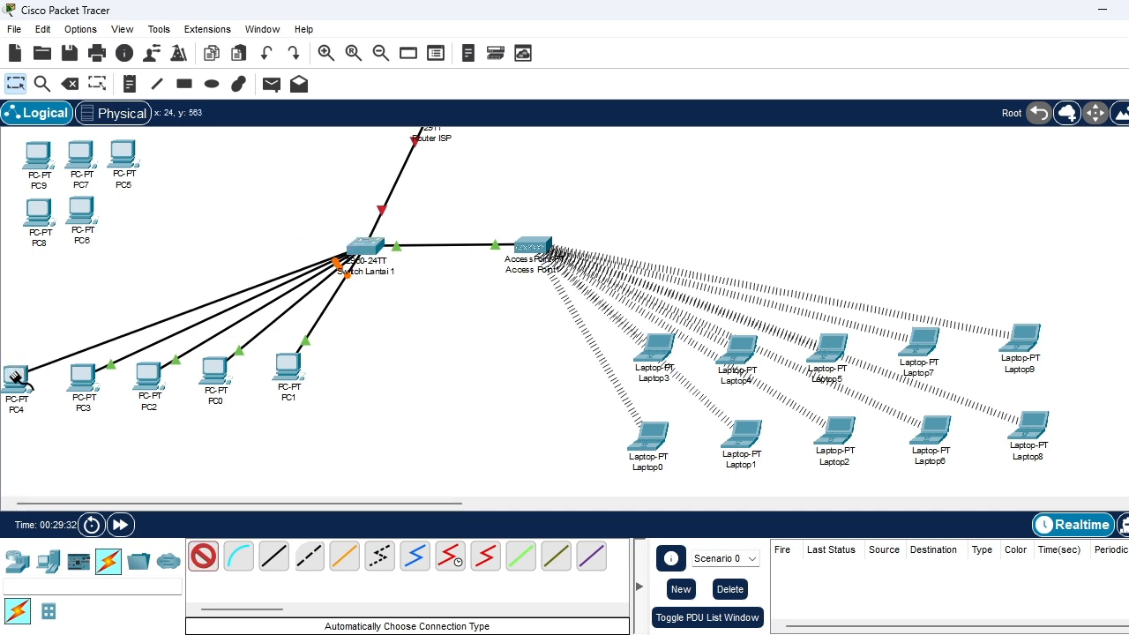
pyautogui.click(15, 379)
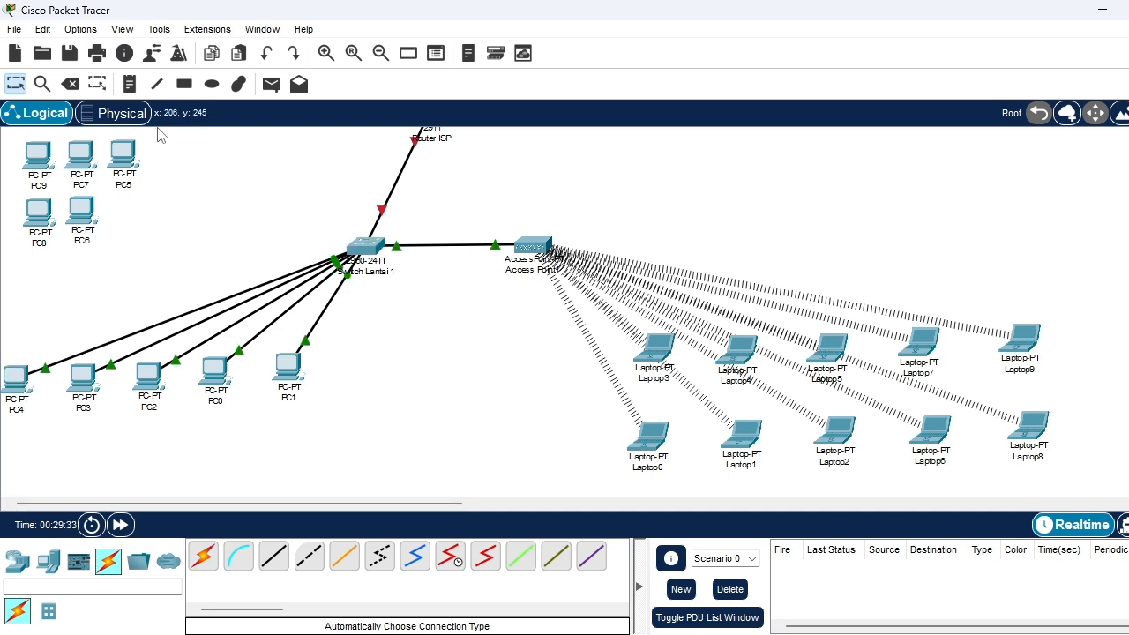
# Move PC5, PC6 and PC7 into a second row directly beneath PC1, PC0 and PC2
pyautogui.click(127, 164)
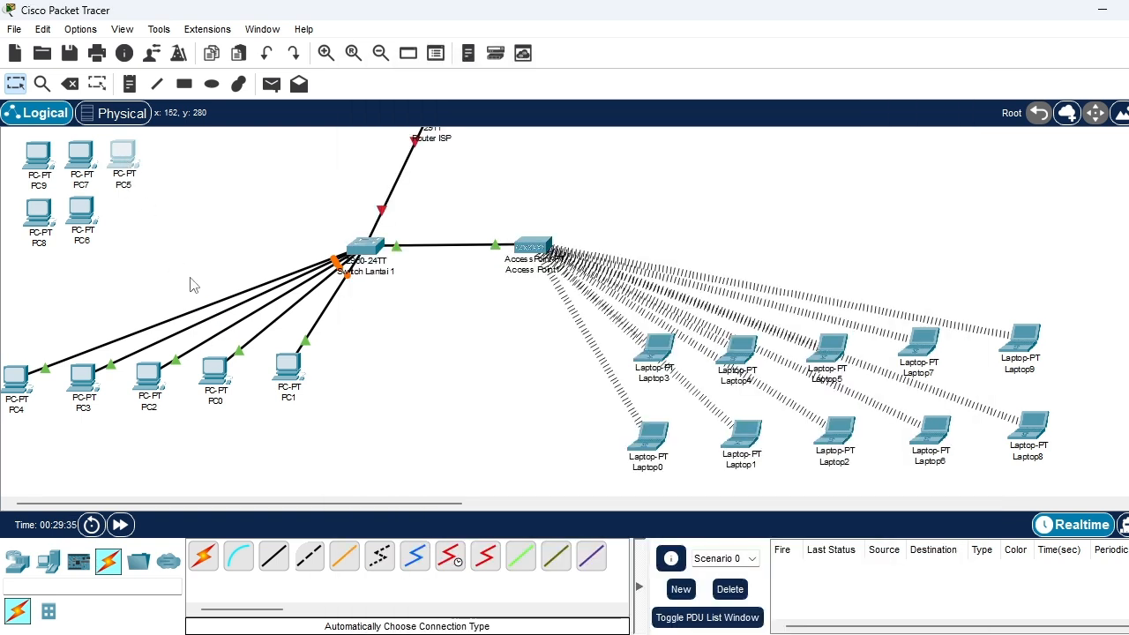
pyautogui.moveTo(127, 164); pyautogui.dragTo(288, 443)
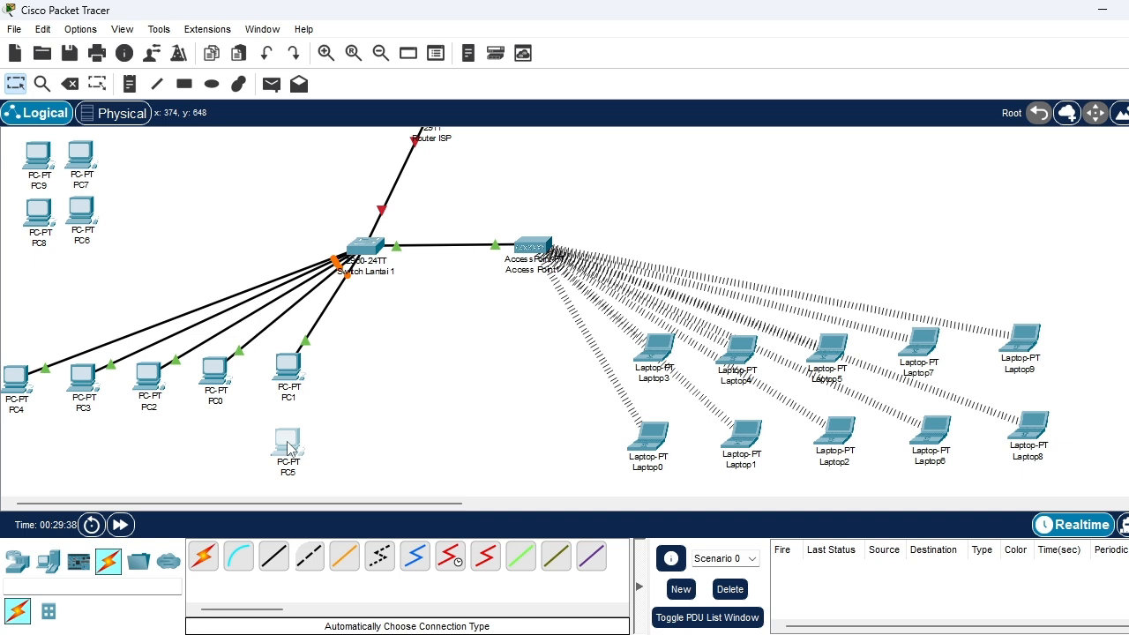
pyautogui.moveTo(79, 208); pyautogui.dragTo(216, 441)
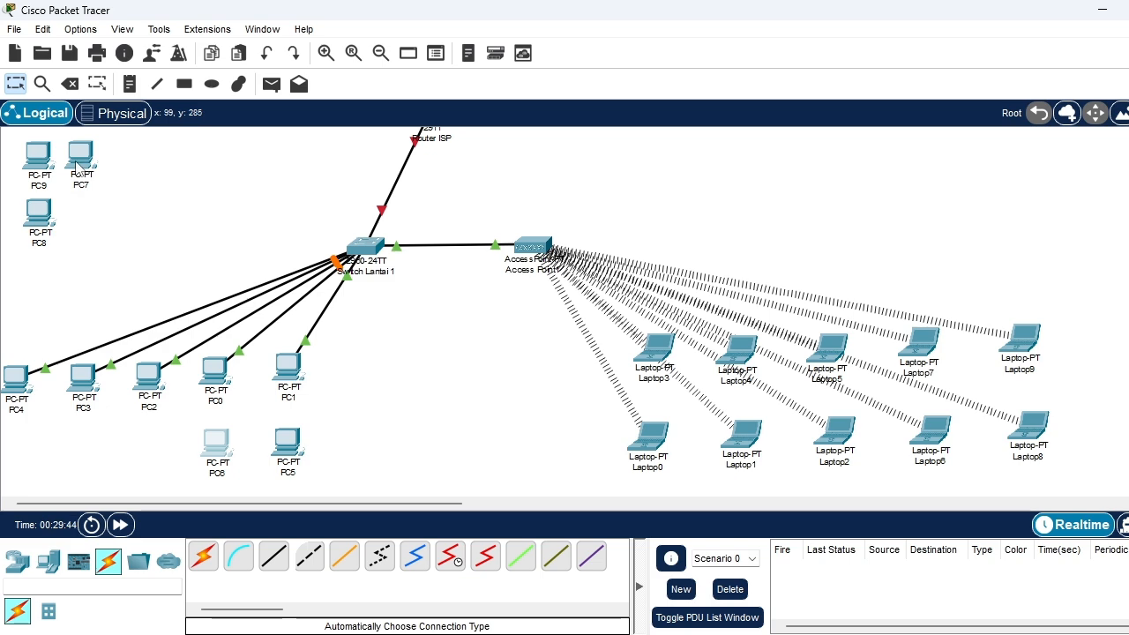
pyautogui.moveTo(77, 165); pyautogui.dragTo(149, 456)
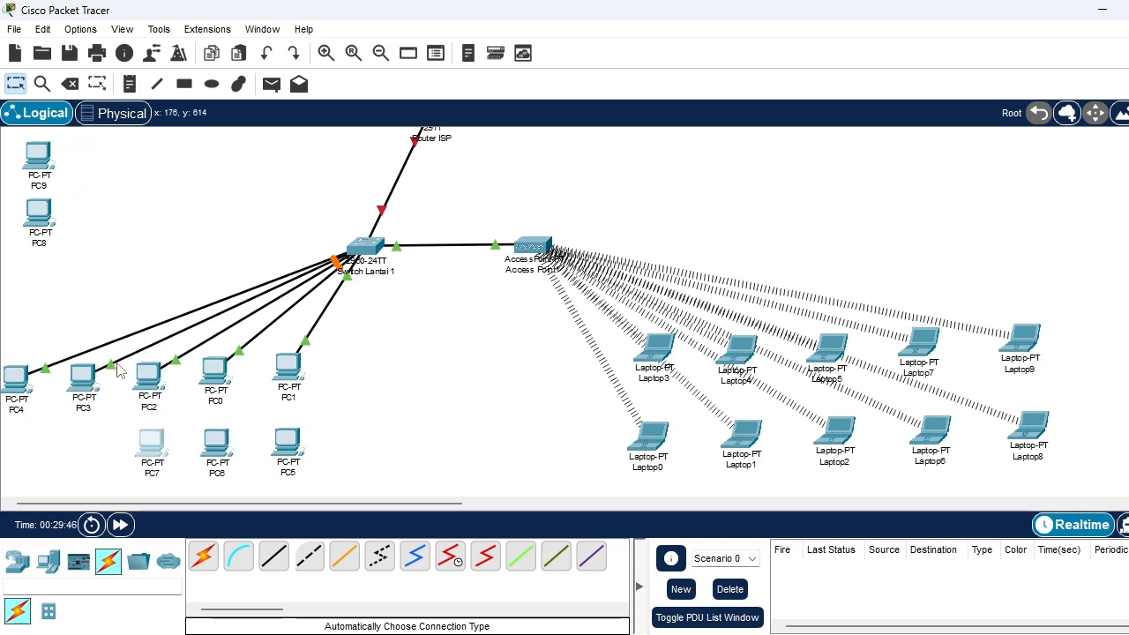
# Move PC8 and PC9 into the second PC row, directly beneath PC3 and PC4
pyautogui.click(42, 158)
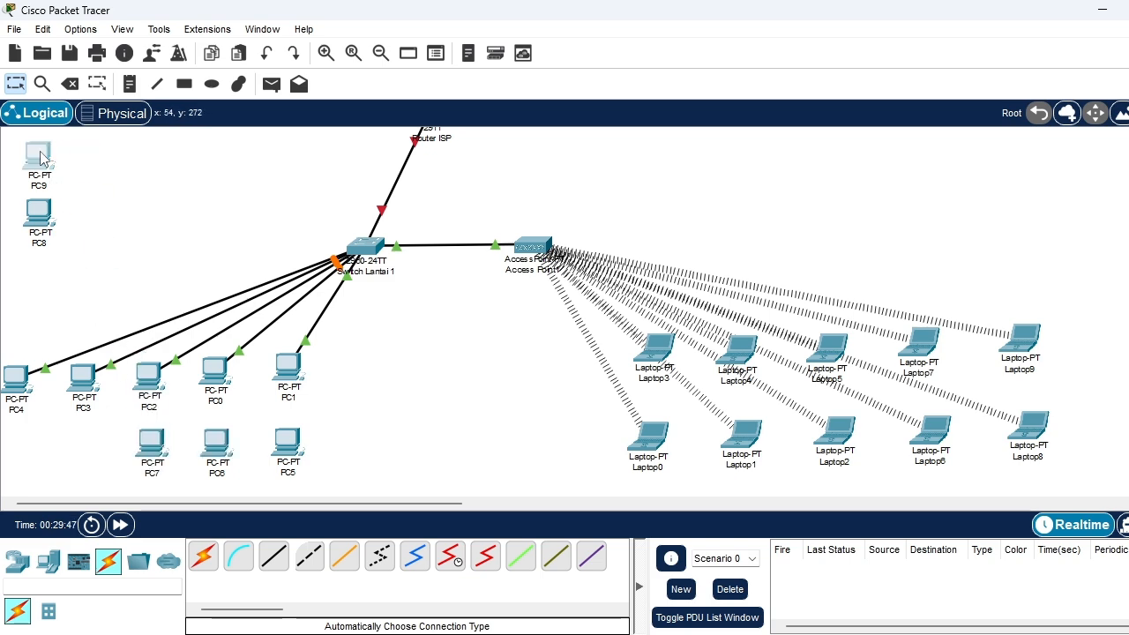
pyautogui.click(46, 205)
pyautogui.moveTo(46, 205); pyautogui.dragTo(133, 454)
pyautogui.moveTo(139, 510); pyautogui.dragTo(88, 163)
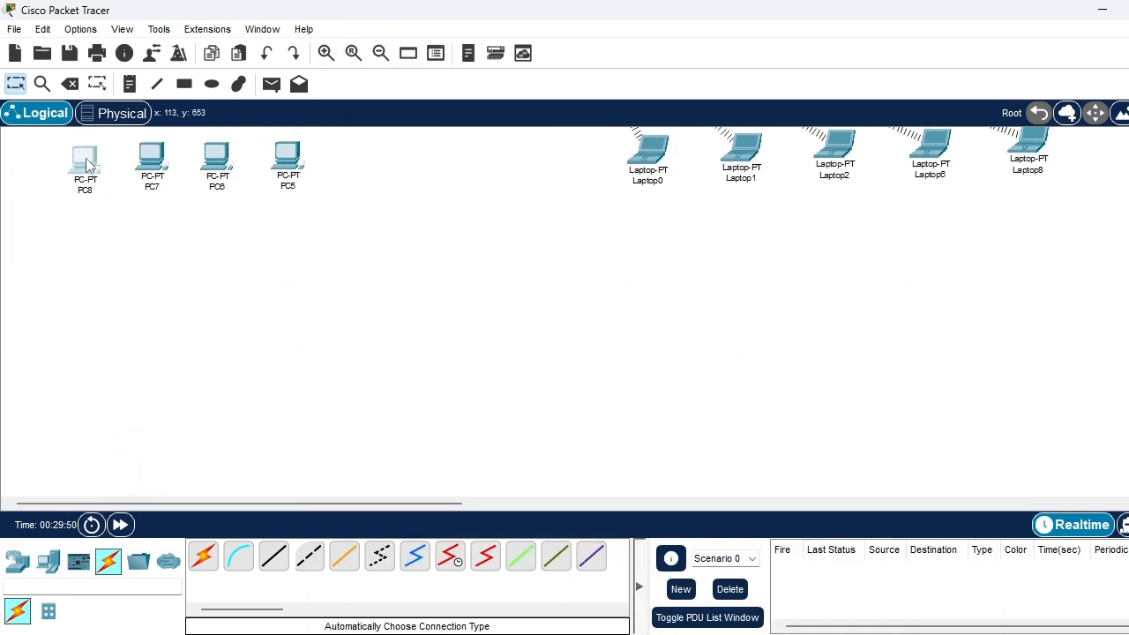
pyautogui.scroll(5, 160, 283)
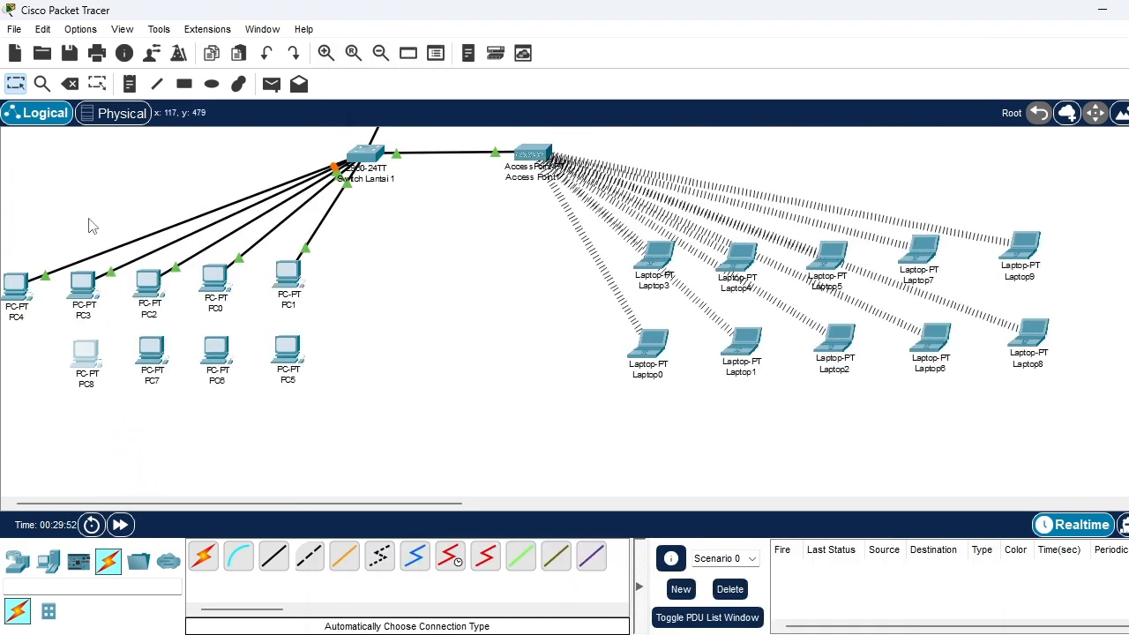
pyautogui.scroll(3, 88, 225)
pyautogui.moveTo(39, 160); pyautogui.dragTo(12, 447)
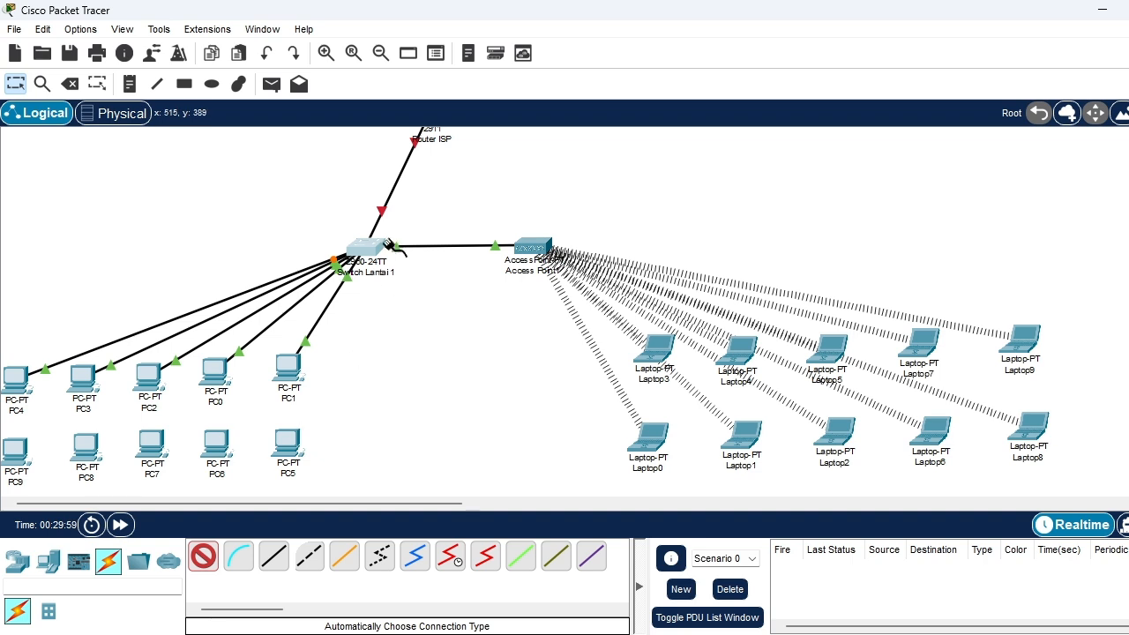
# Cable Switch Lantai 1 to PC5 and PC6 using the automatically chosen connection type
pyautogui.click(369, 245)
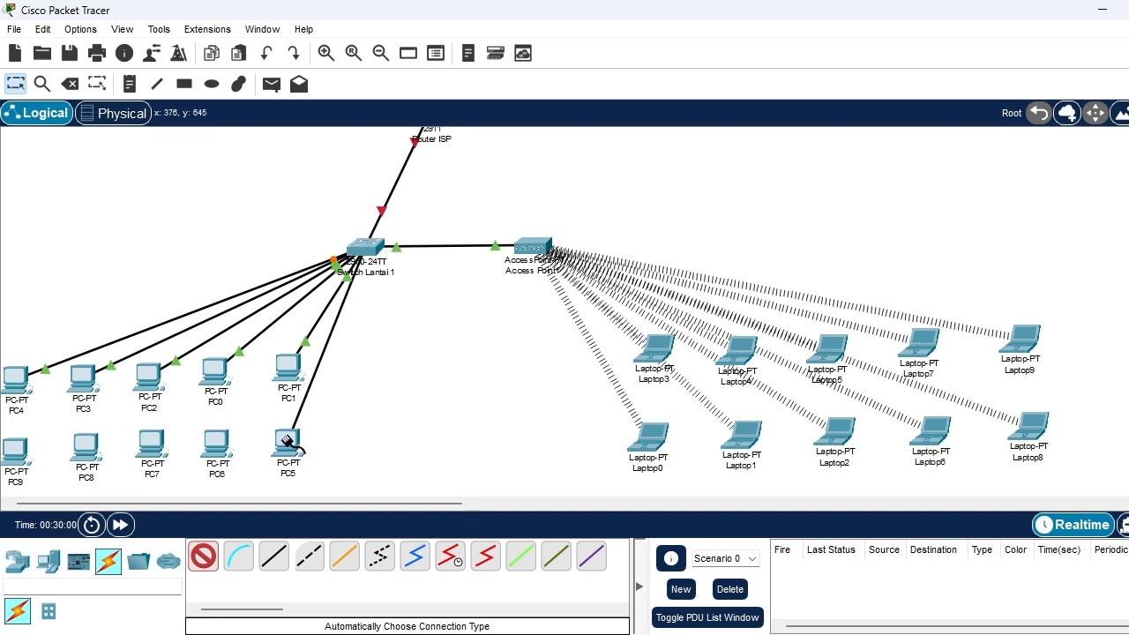
pyautogui.click(288, 441)
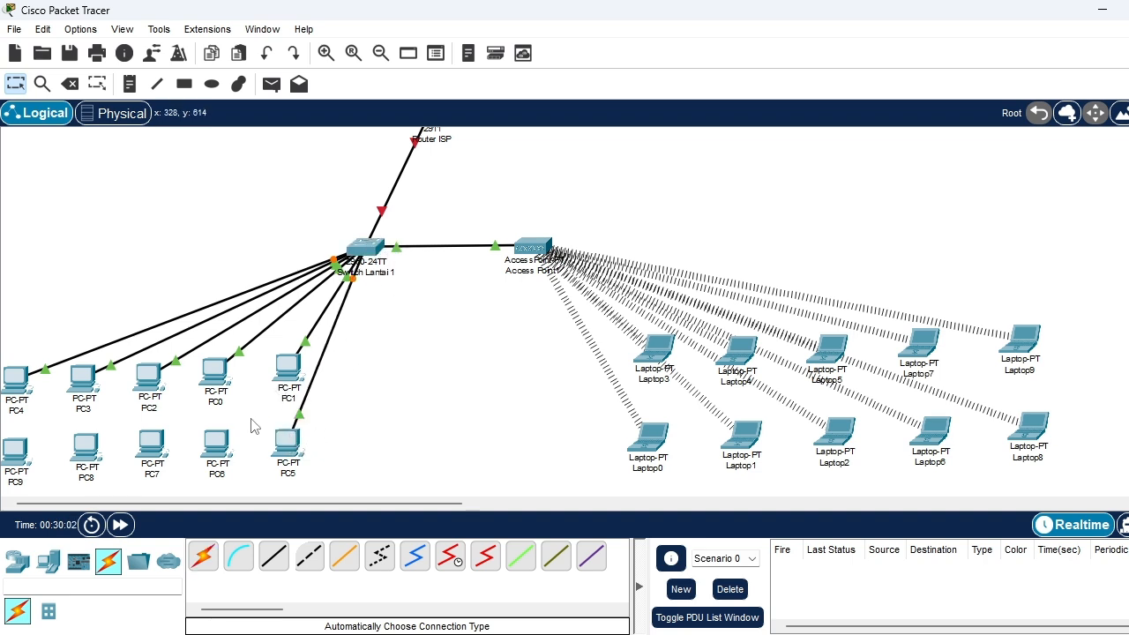
pyautogui.click(202, 555)
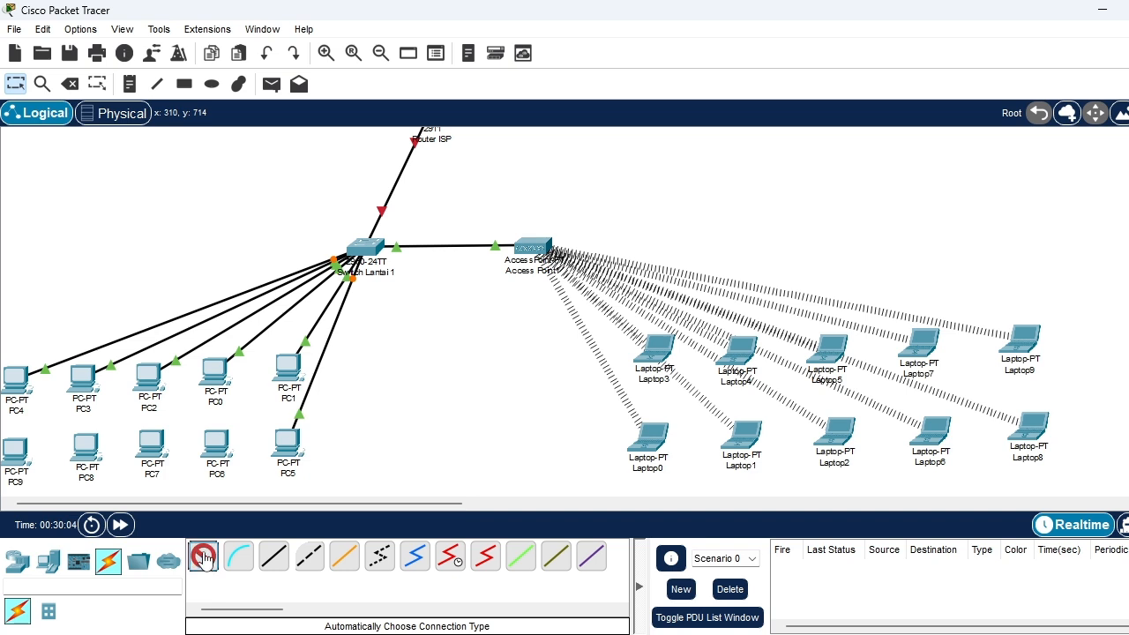
pyautogui.click(362, 247)
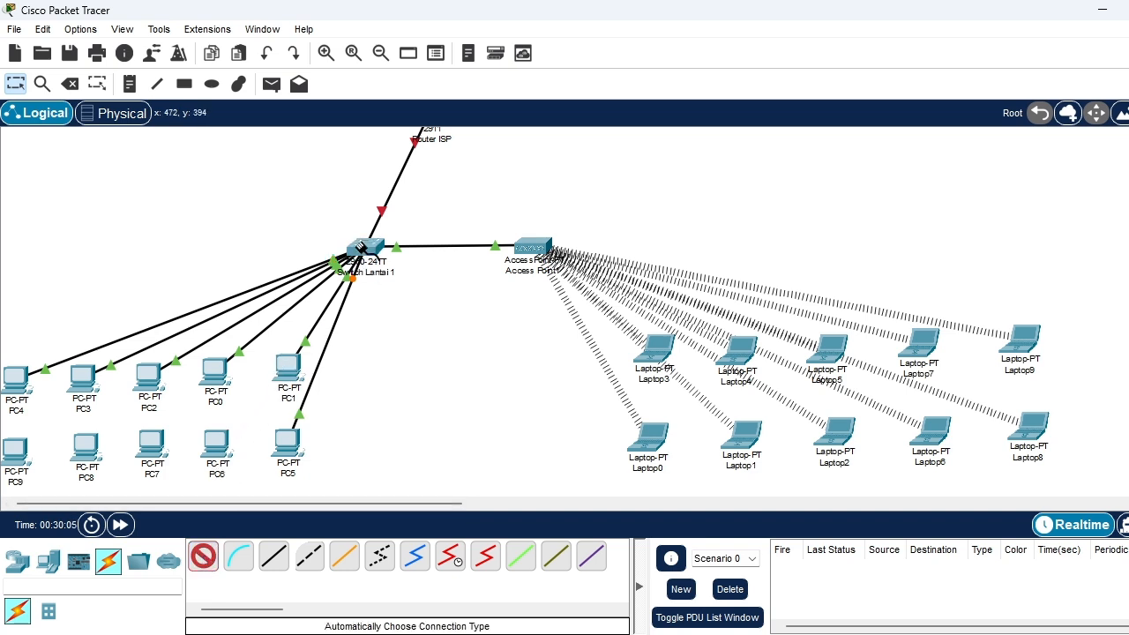
pyautogui.click(214, 444)
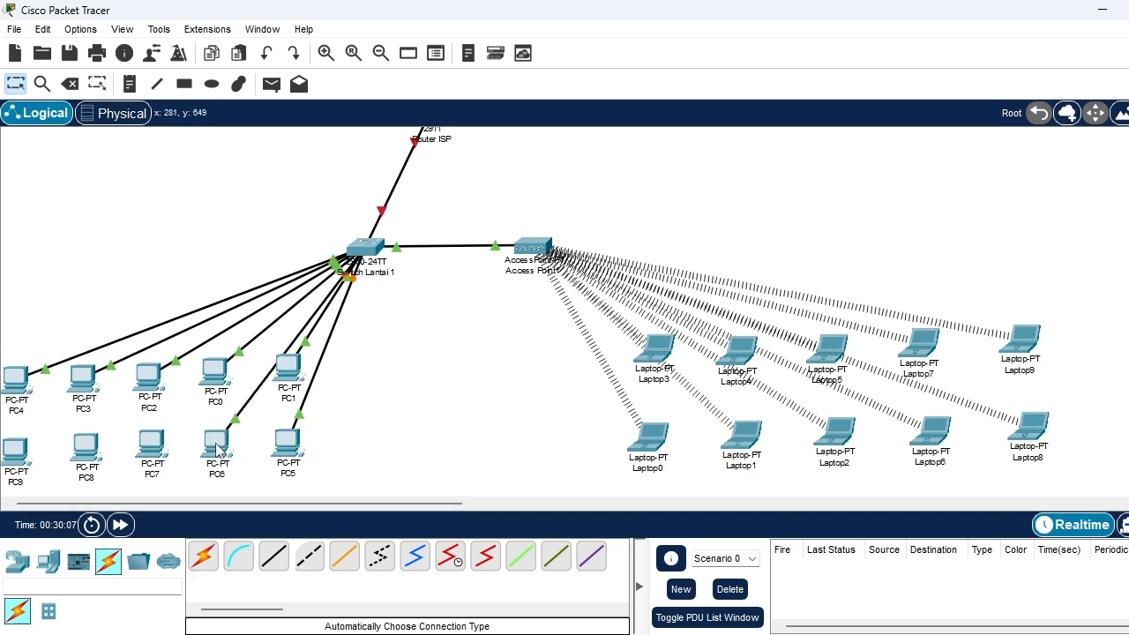
# Cable Switch Lantai 1 to PC7, PC8 and PC9 using the automatically chosen connection type
pyautogui.click(362, 244)
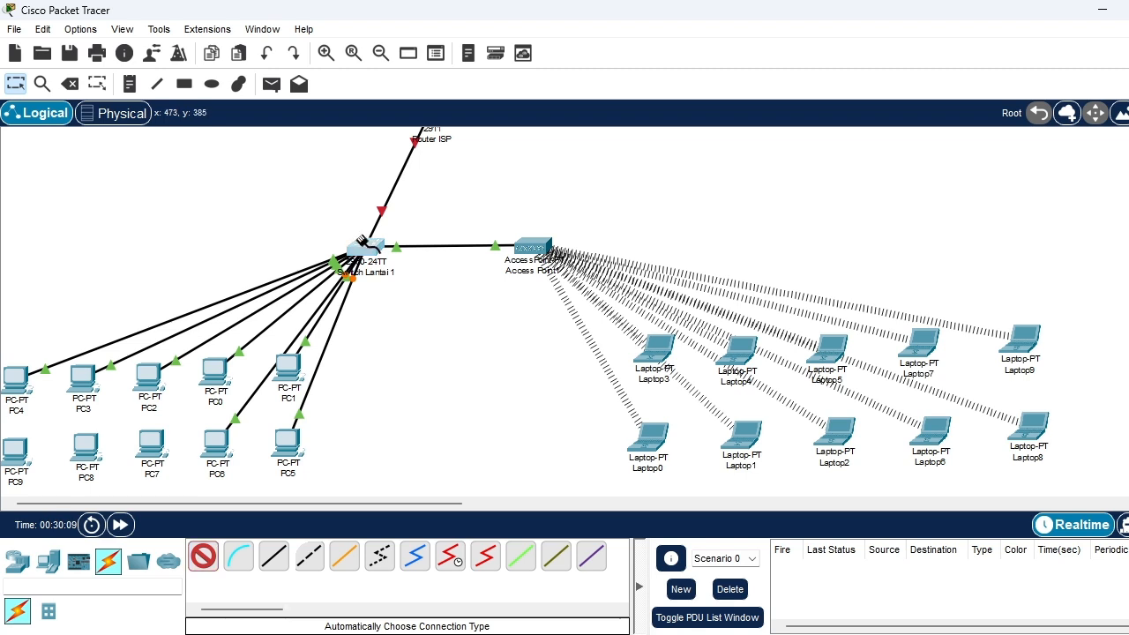
pyautogui.click(155, 448)
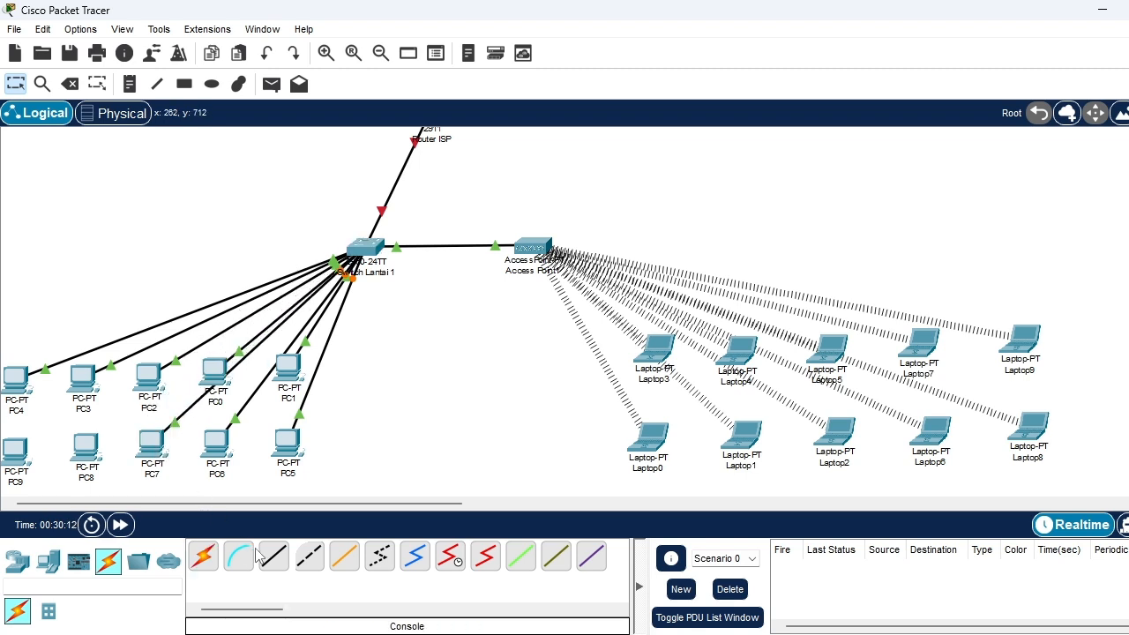
pyautogui.click(203, 556)
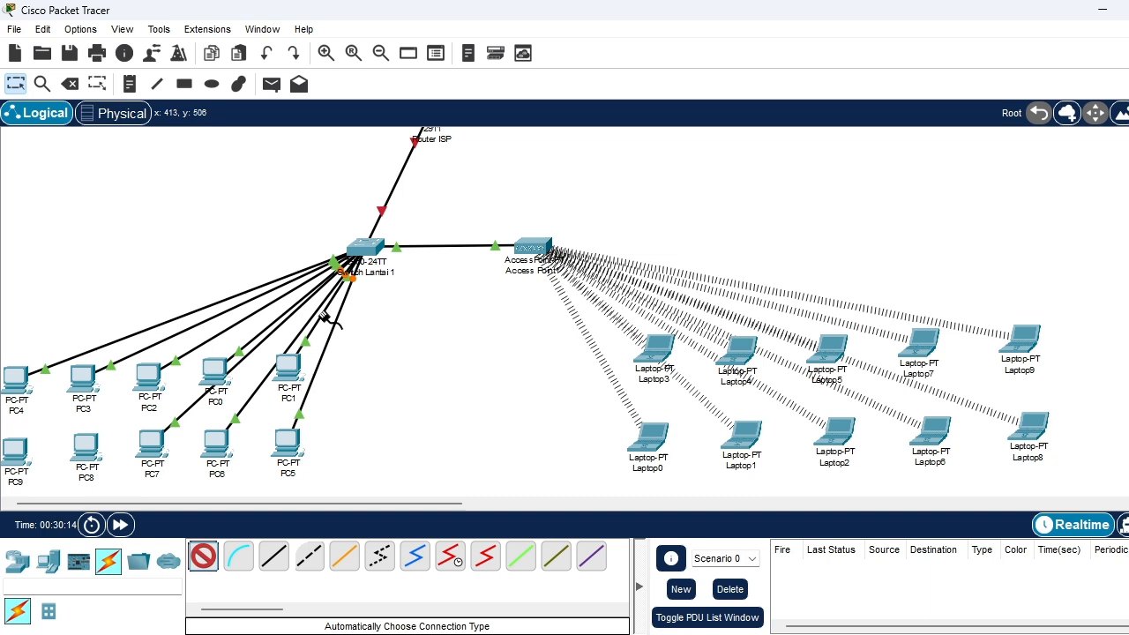
pyautogui.click(364, 245)
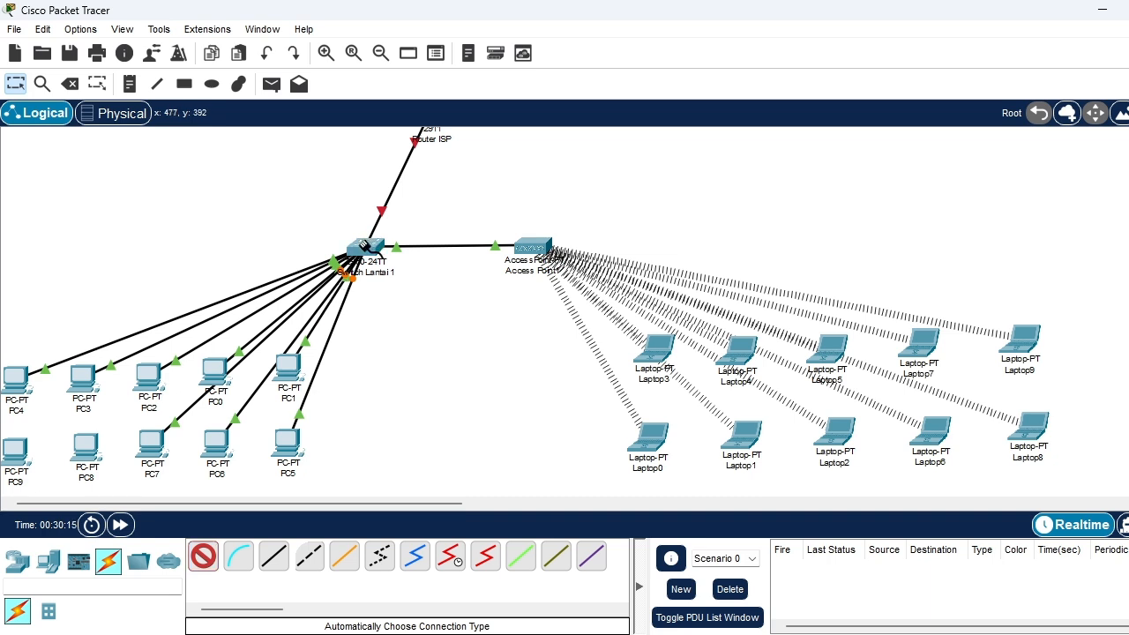
pyautogui.click(89, 444)
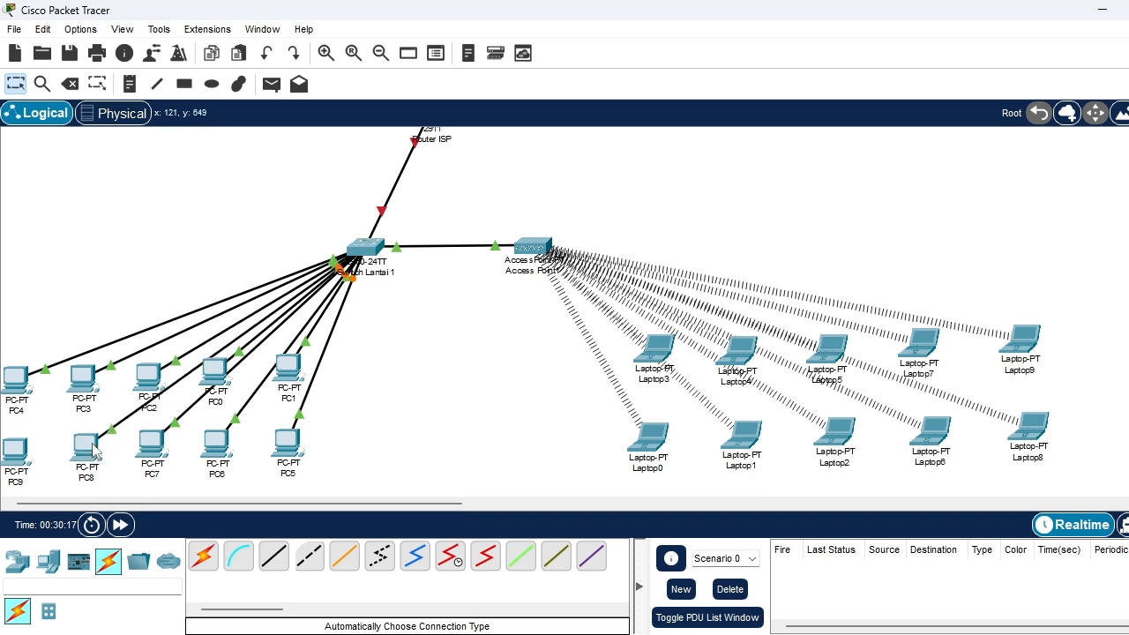
pyautogui.click(196, 564)
pyautogui.click(358, 247)
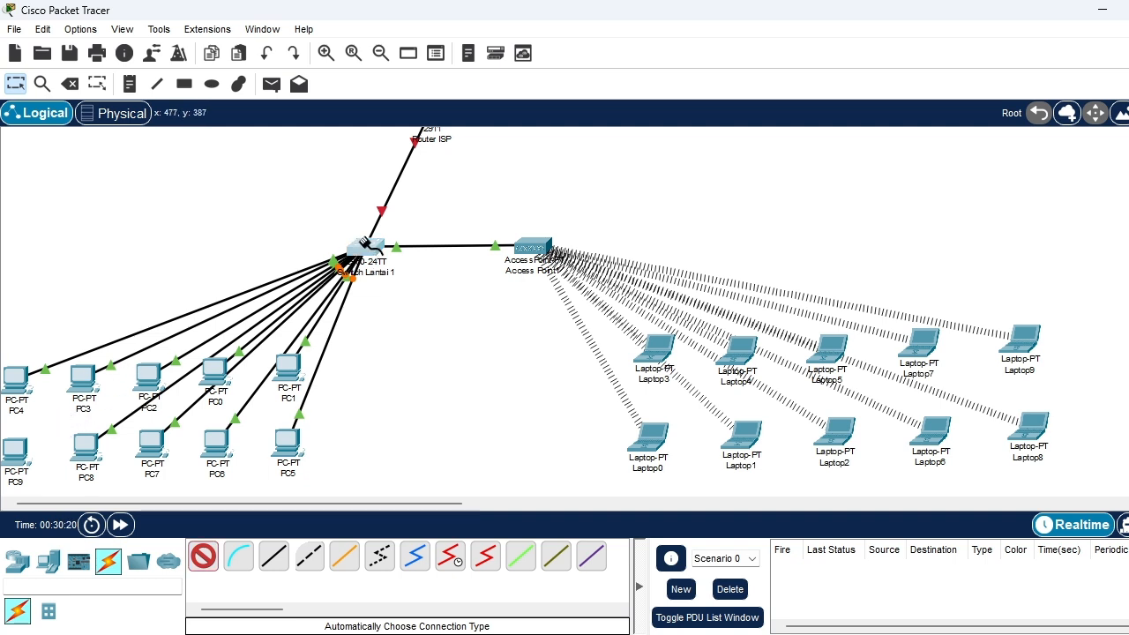
pyautogui.click(15, 451)
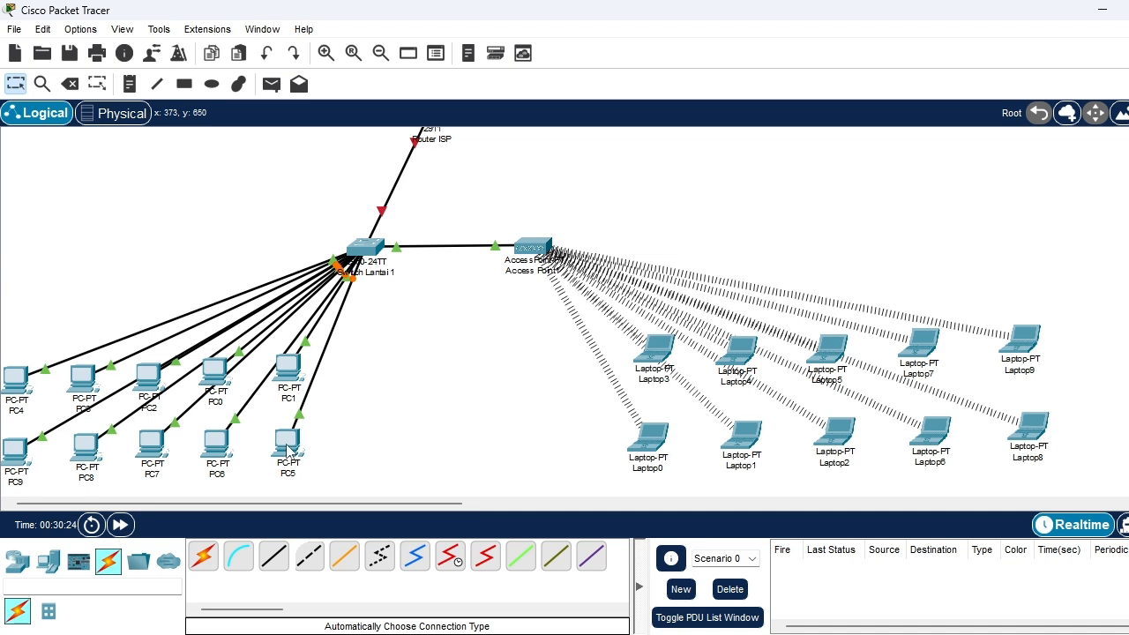
# Shift Switch Lantai 1 and Access Point1 slightly down, closer to their PCs and laptops
pyautogui.moveTo(289, 451)
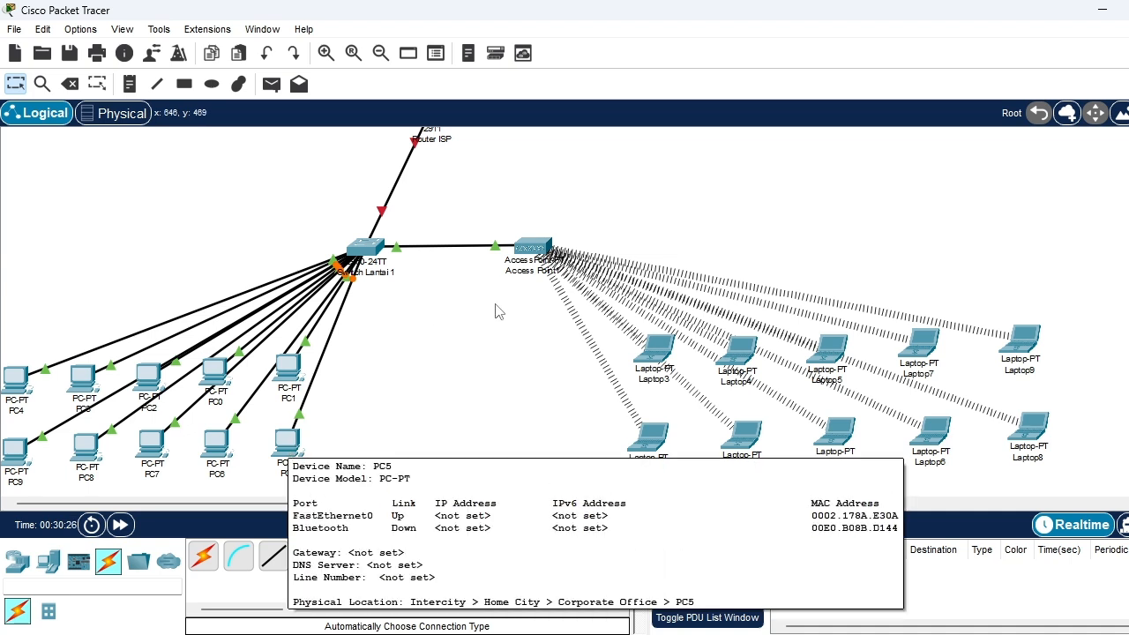
pyautogui.moveTo(365, 251); pyautogui.dragTo(372, 290)
pyautogui.moveTo(533, 246); pyautogui.dragTo(529, 272)
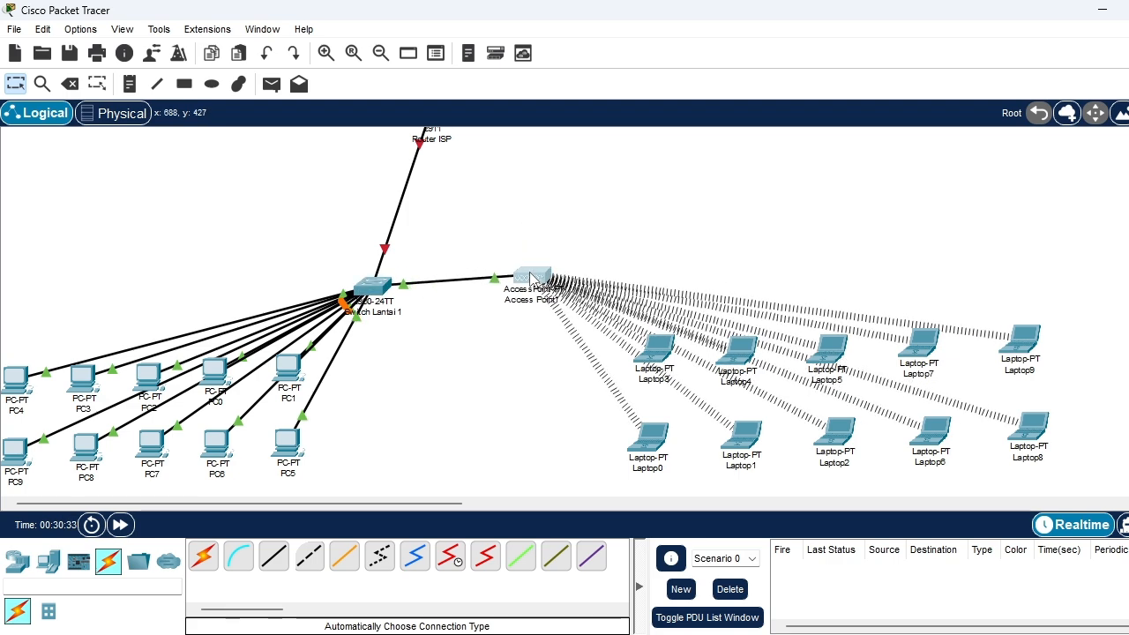
pyautogui.click(632, 203)
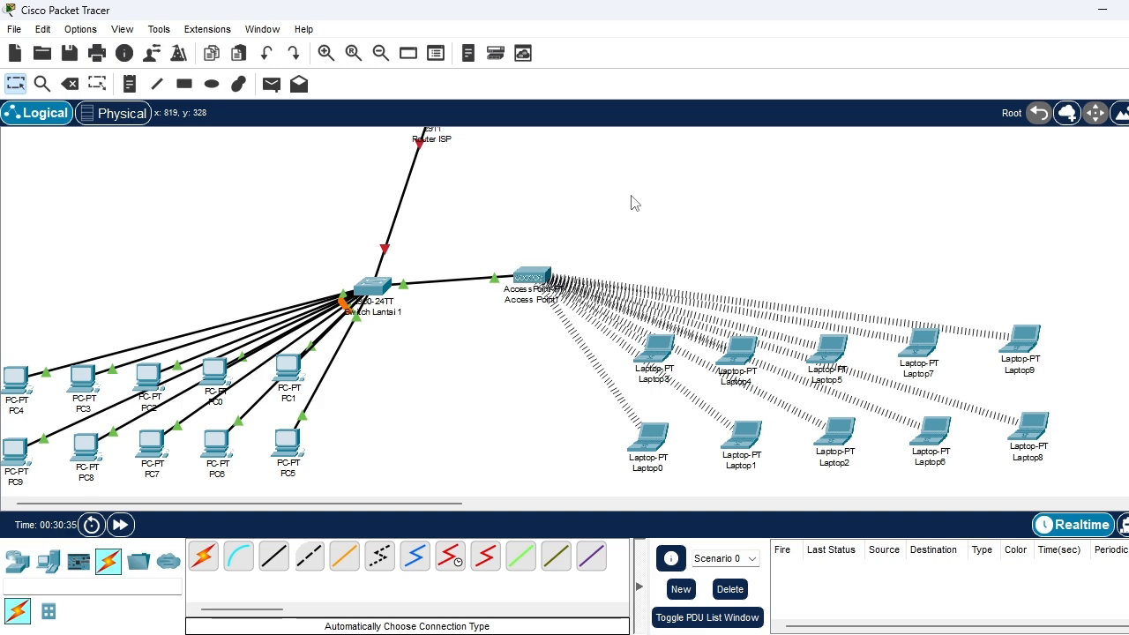
# Move Access Point0 closer to the second-floor laptops, beside Laptop10 and Laptop11
pyautogui.scroll(-5, 637, 217)
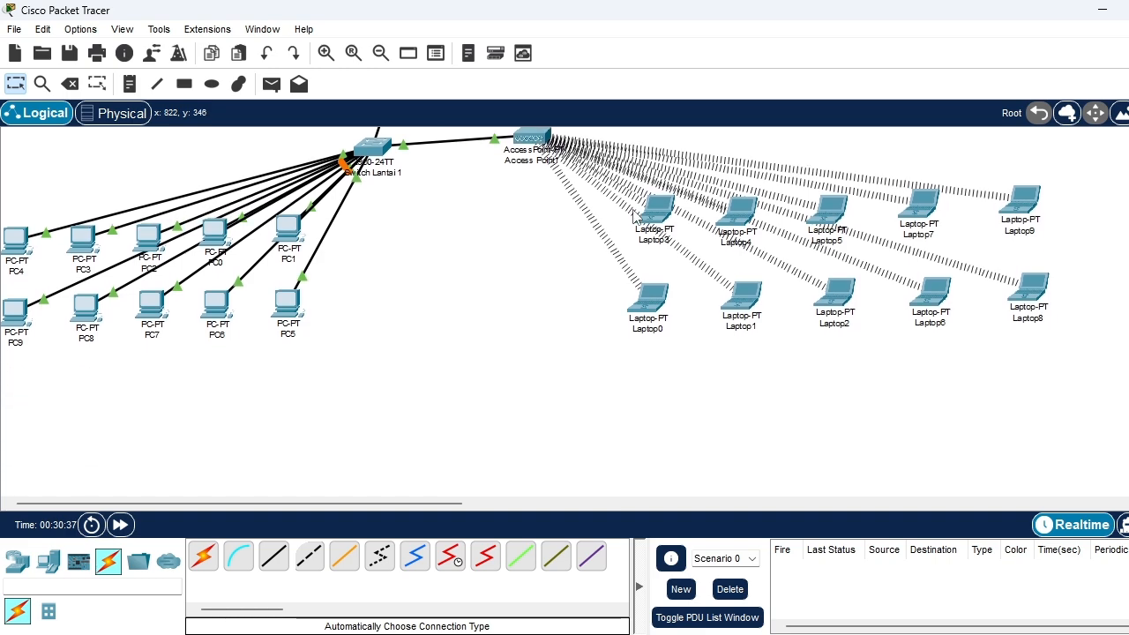
pyautogui.scroll(4, 637, 217)
pyautogui.scroll(7, 637, 217)
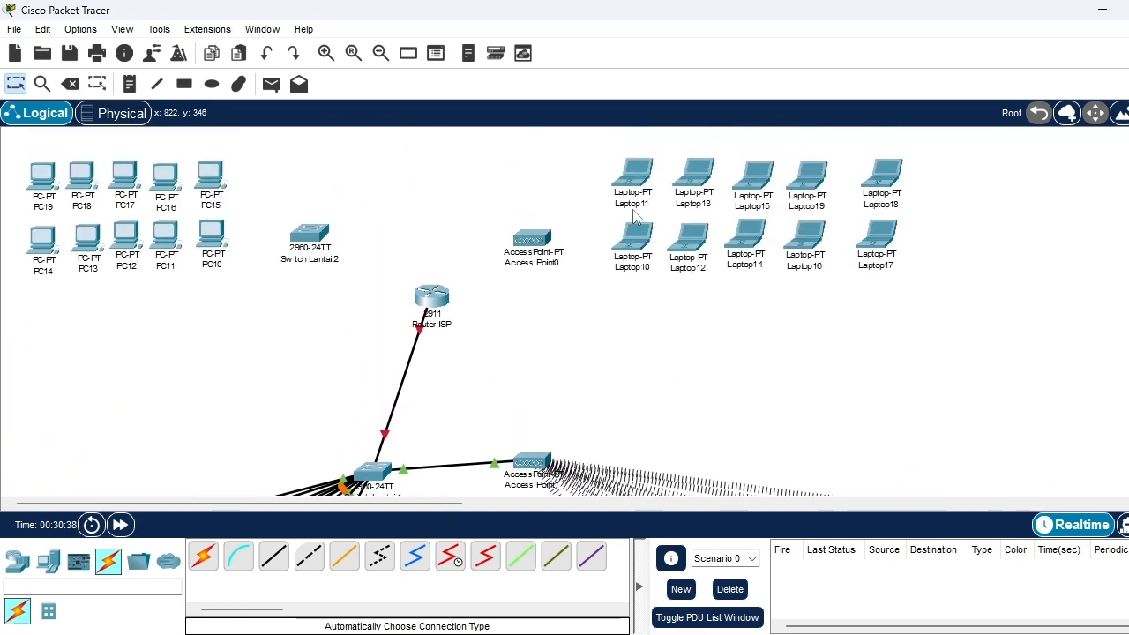
pyautogui.moveTo(536, 222)
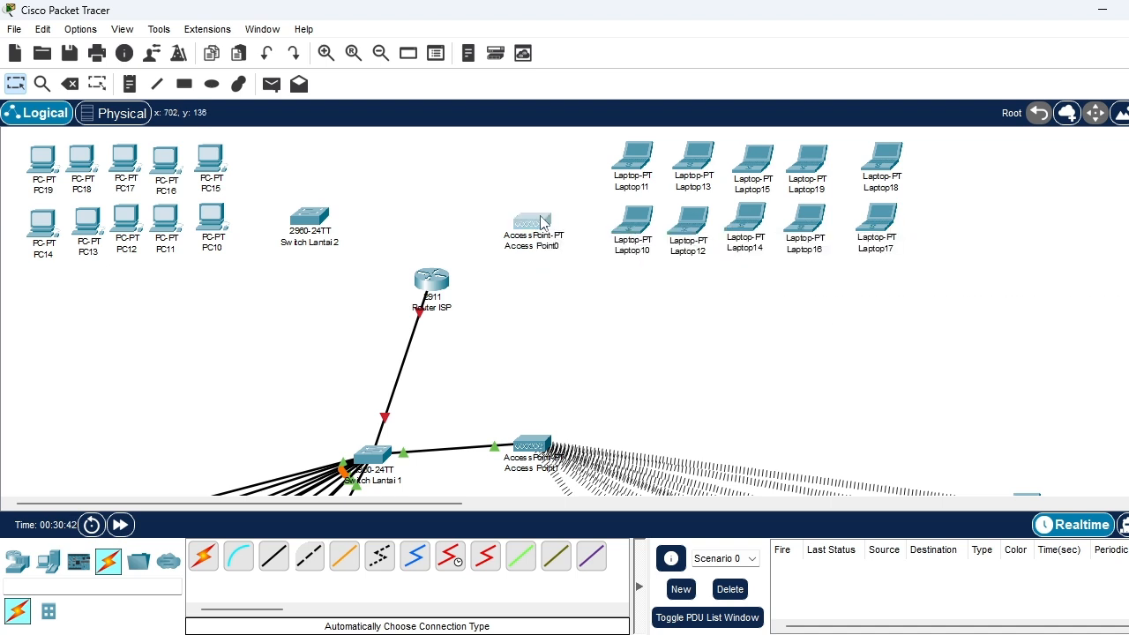
pyautogui.moveTo(546, 222); pyautogui.dragTo(582, 204)
# Set the SSID of Access Point0's wireless Port 1 to Gedung_Lantai2
pyautogui.click(582, 204)
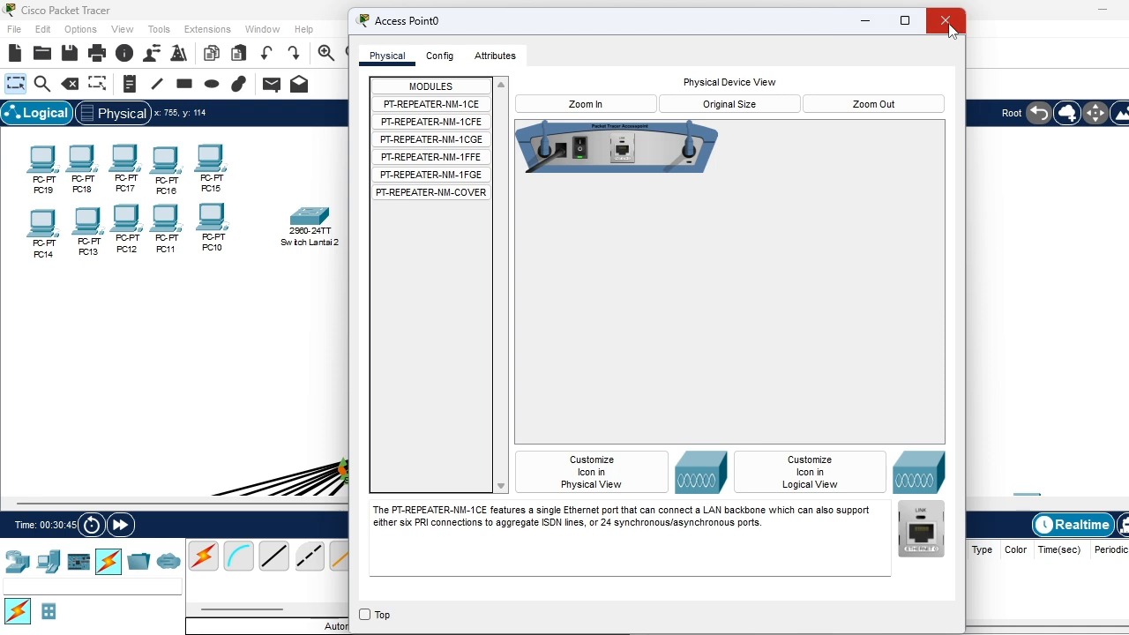
pyautogui.click(453, 65)
pyautogui.click(424, 155)
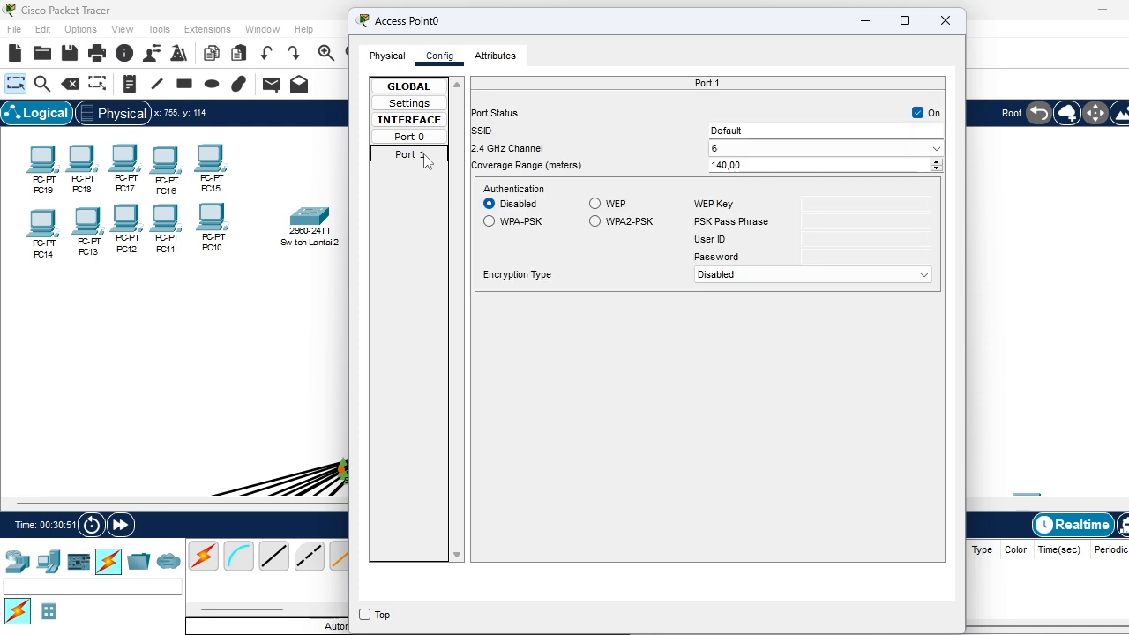
pyautogui.click(756, 129)
pyautogui.moveTo(766, 131); pyautogui.dragTo(700, 120)
pyautogui.write('Gedung_')
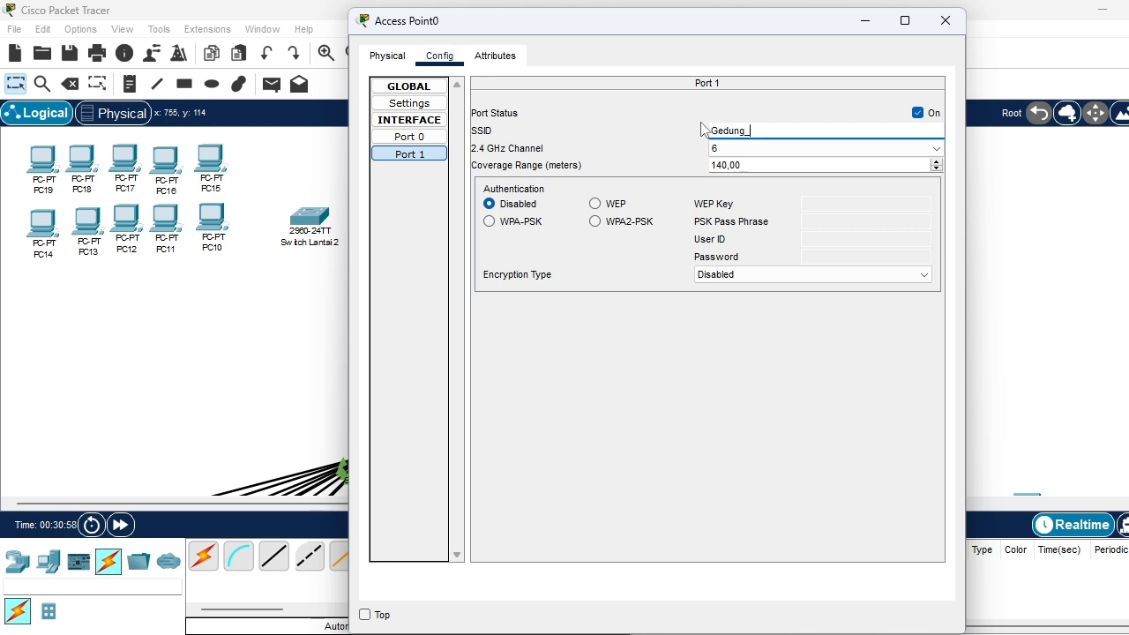
pyautogui.write('Lantai2')
# Secure Access Point0's Port 1 with WPA2-PSK authentication, enter the PSK pass phrase, and close the device's configuration
pyautogui.click(627, 222)
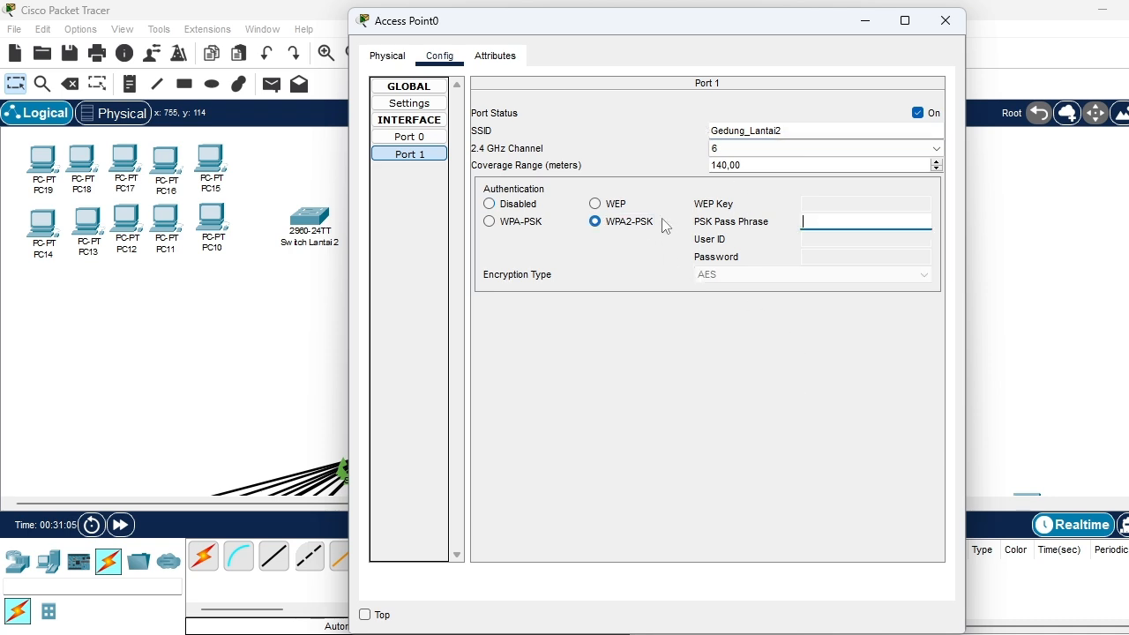
pyautogui.click(806, 215)
pyautogui.write('2222')
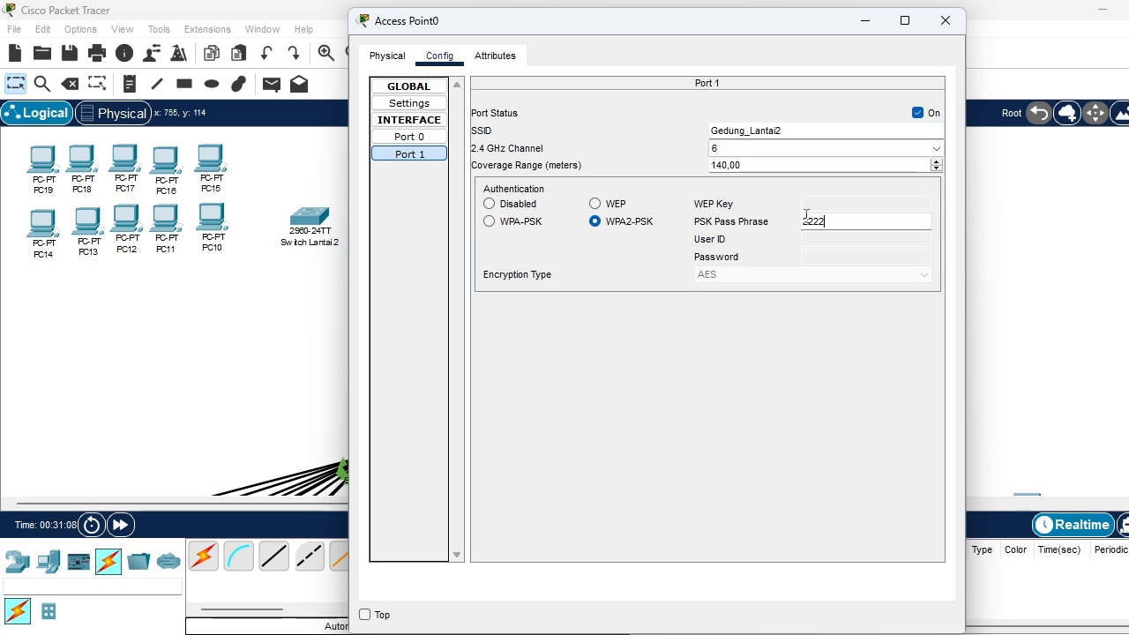
pyautogui.write('2222')
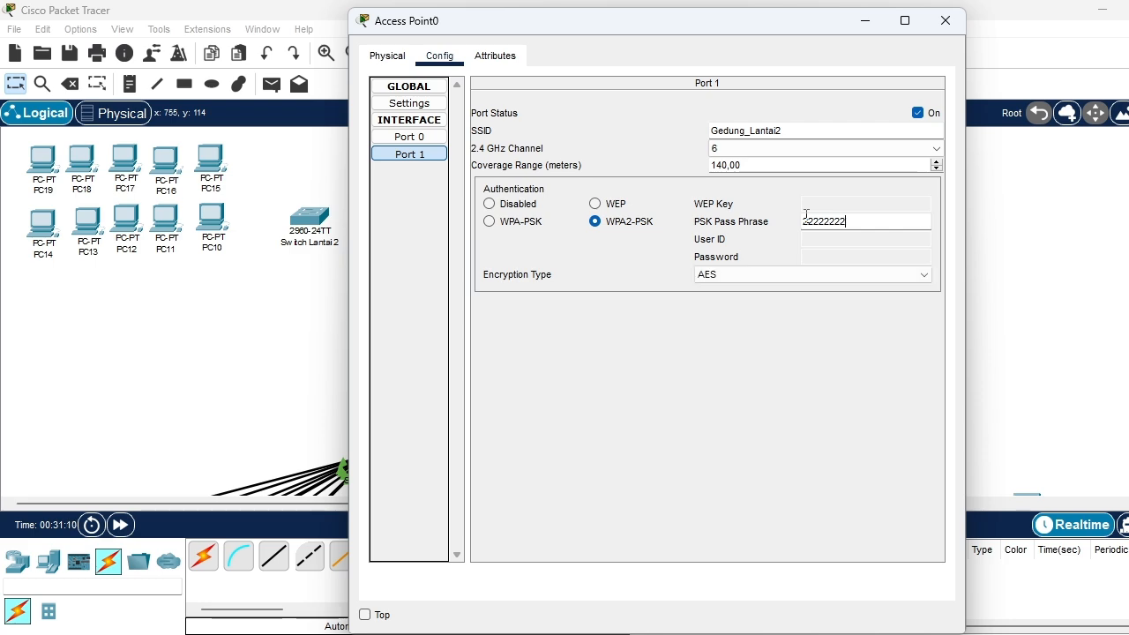
pyautogui.click(945, 20)
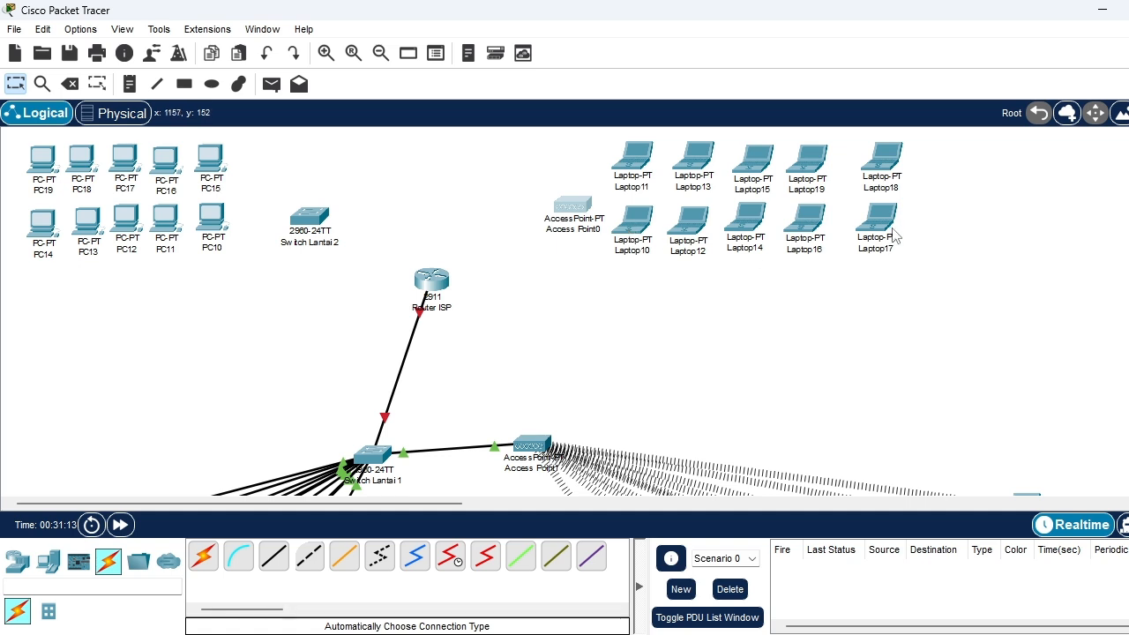
pyautogui.scroll(-3, 887, 229)
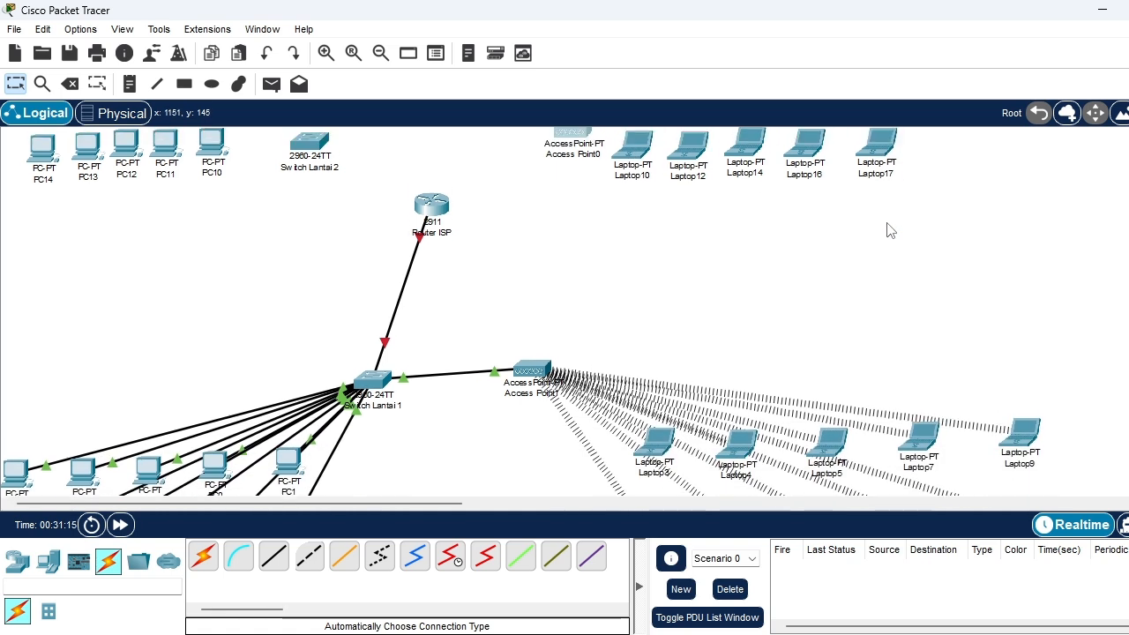
# Spread Laptop17, Laptop16, Laptop14, Laptop12 and Laptop10 into a wider row lower down on the second floor
pyautogui.moveTo(878, 154); pyautogui.dragTo(982, 231)
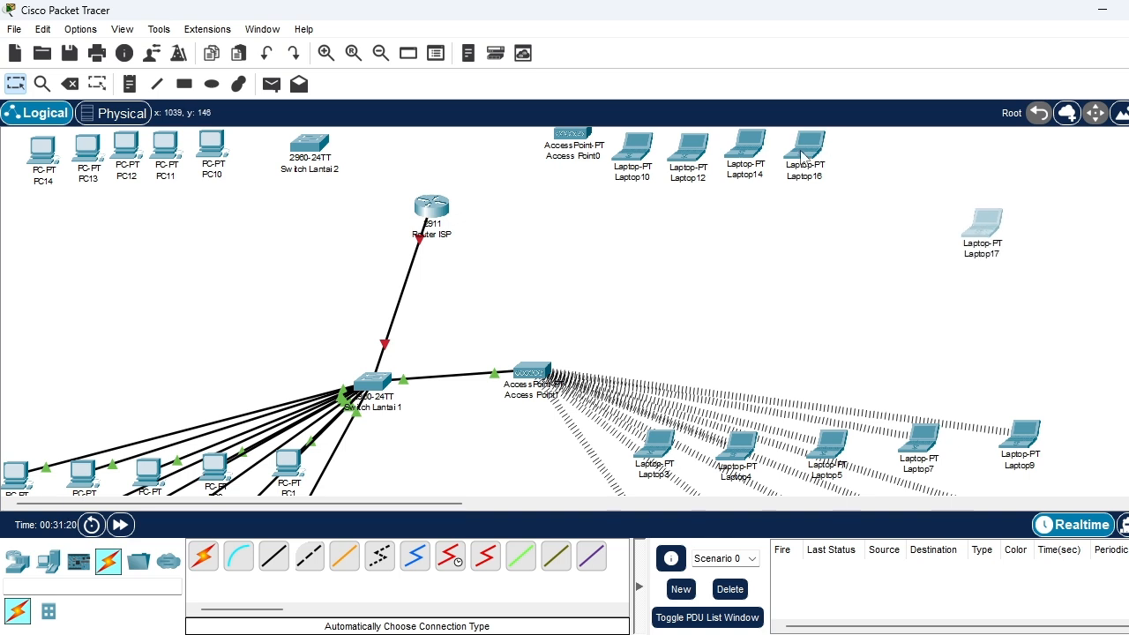
pyautogui.moveTo(803, 154); pyautogui.dragTo(890, 238)
pyautogui.moveTo(752, 147); pyautogui.dragTo(818, 327)
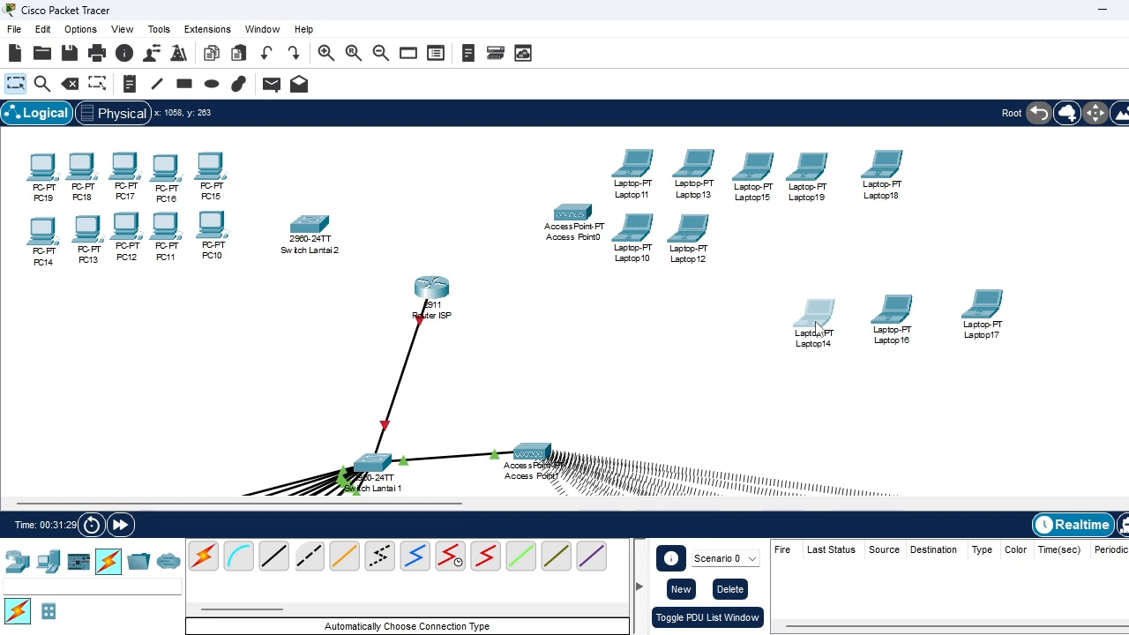
pyautogui.moveTo(697, 237); pyautogui.dragTo(743, 325)
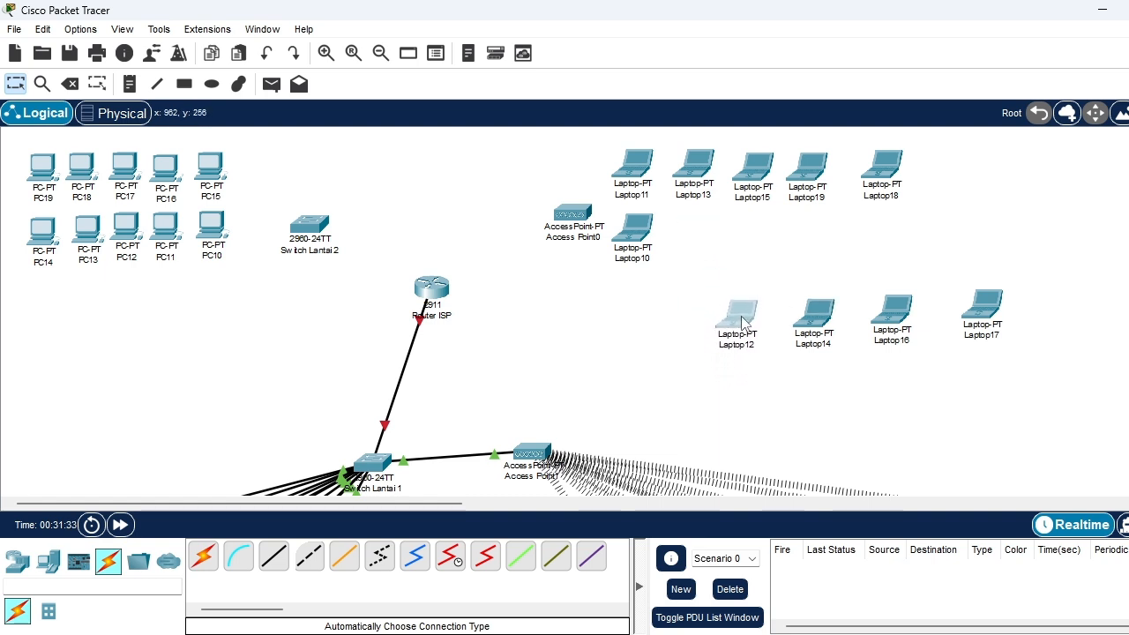
pyautogui.moveTo(648, 248); pyautogui.dragTo(670, 326)
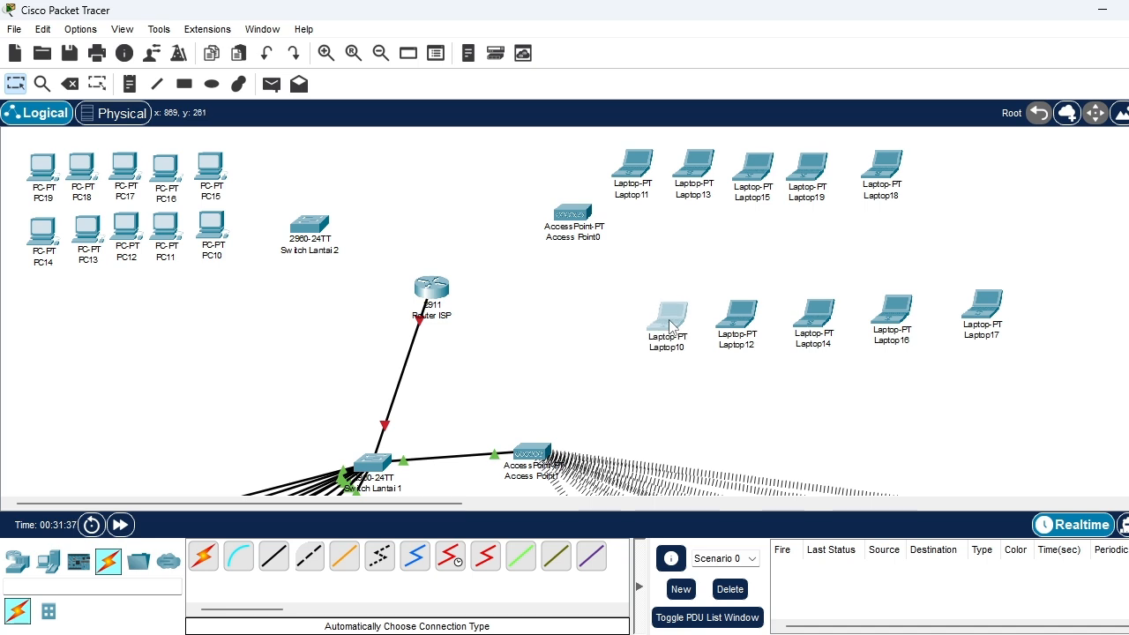
# Move Laptop18, Laptop19, Laptop15, Laptop13 and Laptop11 into a matching row just above the Laptop10 to Laptop17 row
pyautogui.moveTo(889, 168); pyautogui.dragTo(991, 220)
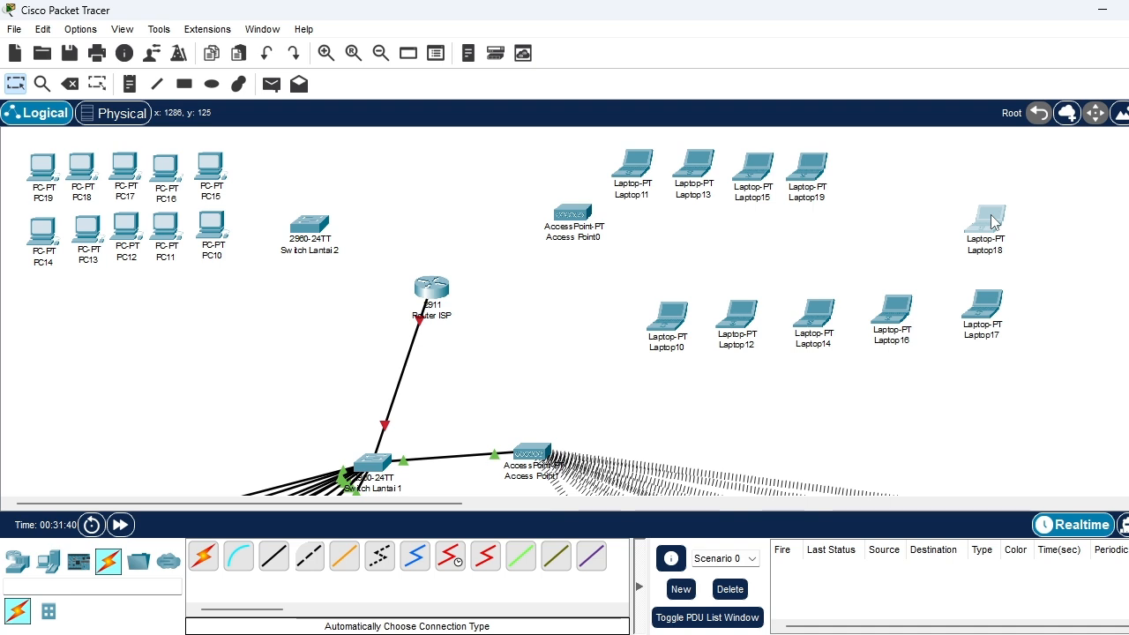
pyautogui.click(813, 171)
pyautogui.moveTo(813, 171); pyautogui.dragTo(904, 221)
pyautogui.click(762, 174)
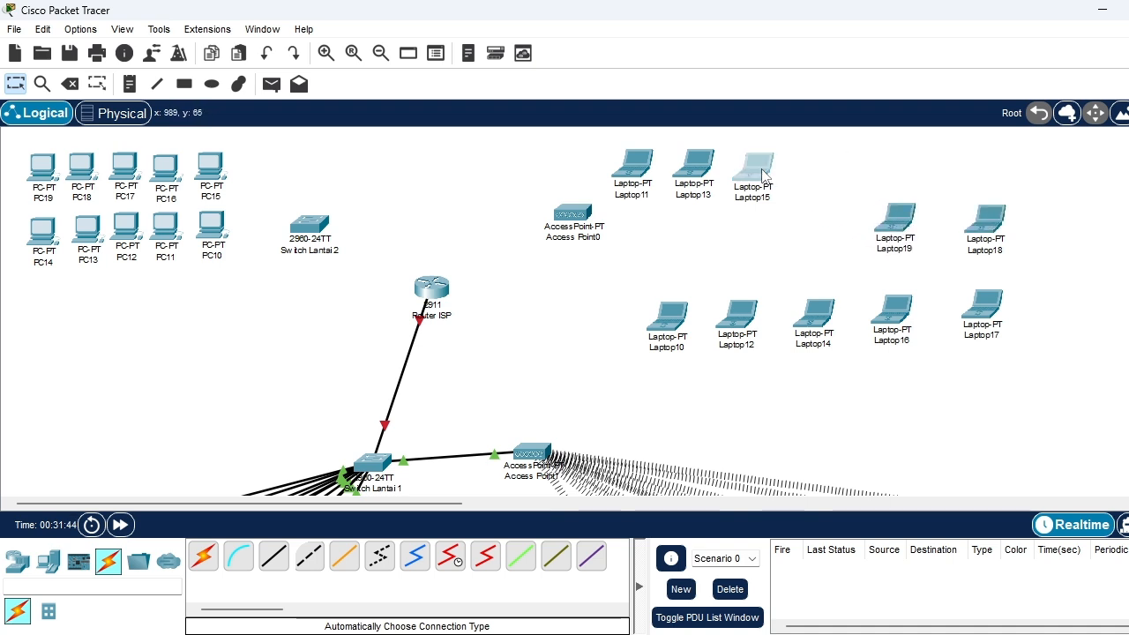
pyautogui.moveTo(762, 174); pyautogui.dragTo(829, 226)
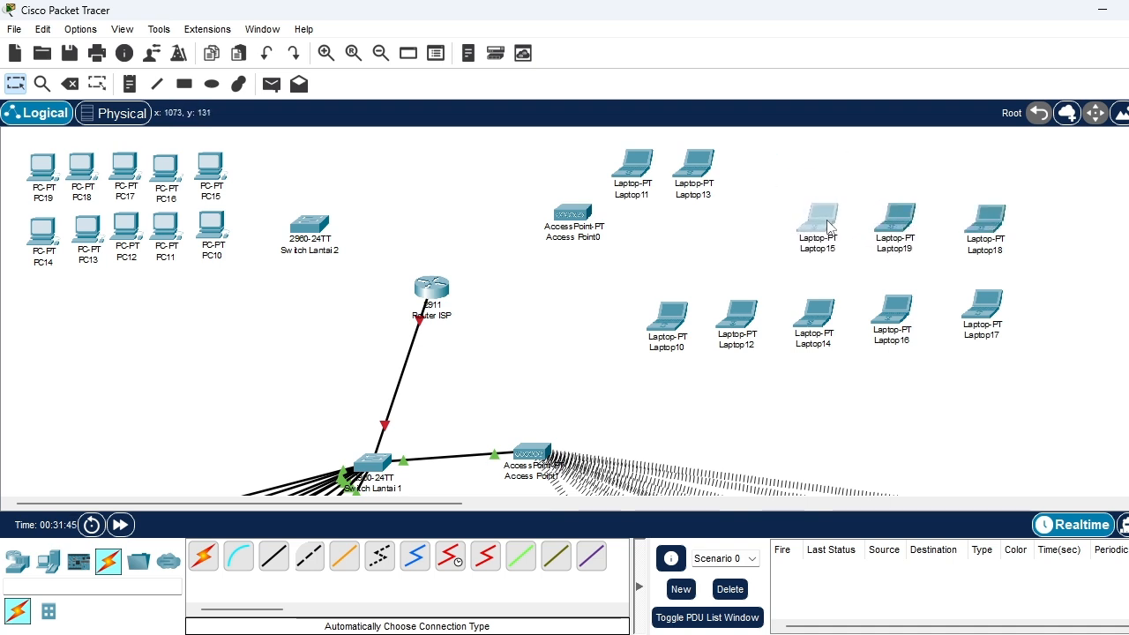
pyautogui.click(698, 170)
pyautogui.moveTo(699, 169); pyautogui.dragTo(747, 224)
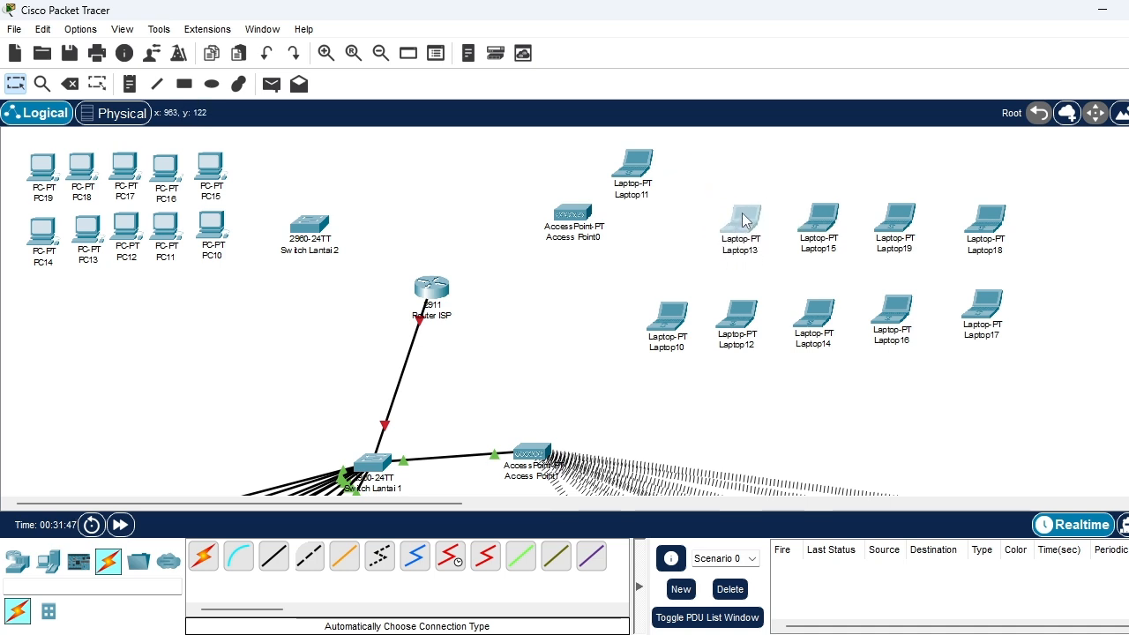
pyautogui.moveTo(636, 170); pyautogui.dragTo(675, 227)
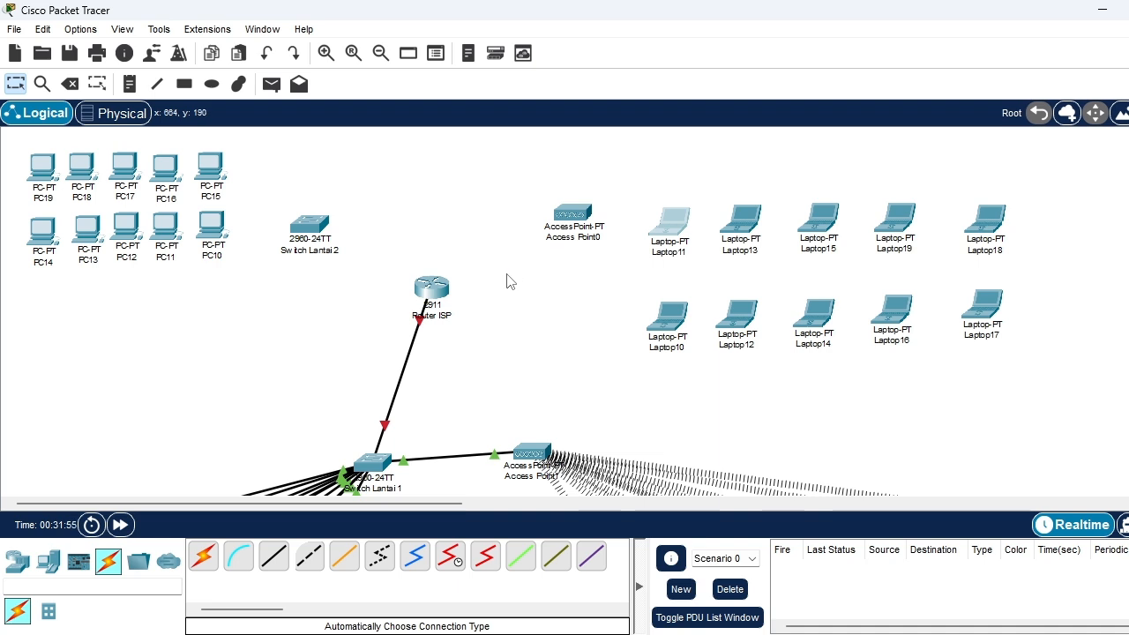
# Shift Access Point0 up and away from the laptops, and lower Router ISP toward Switch Lantai 1
pyautogui.moveTo(548, 184); pyautogui.dragTo(578, 233)
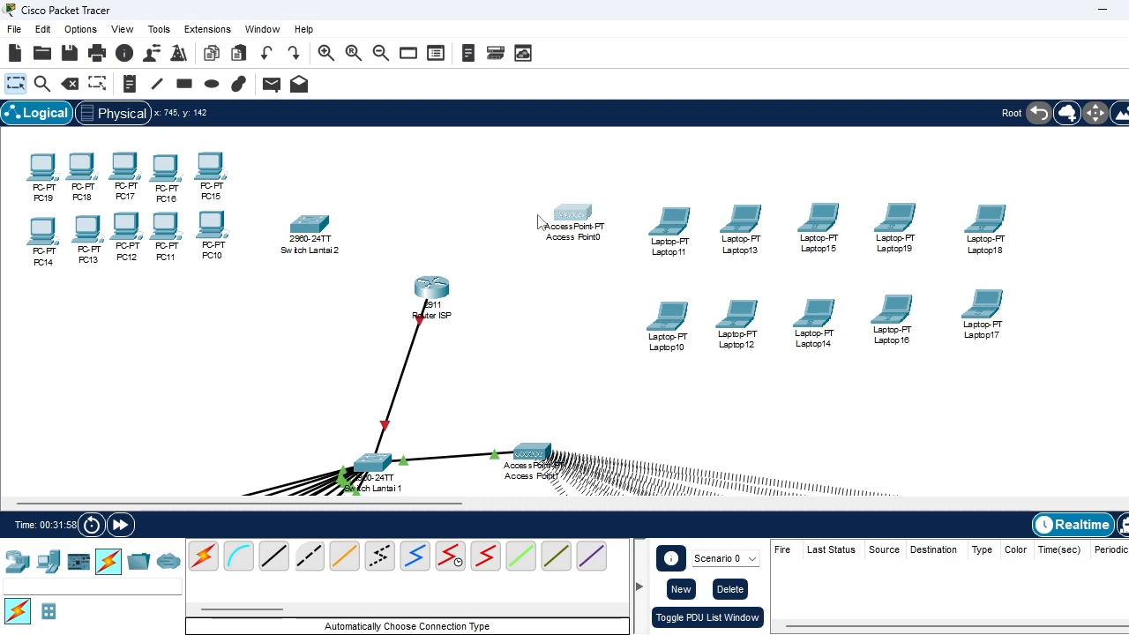
pyautogui.click(574, 218)
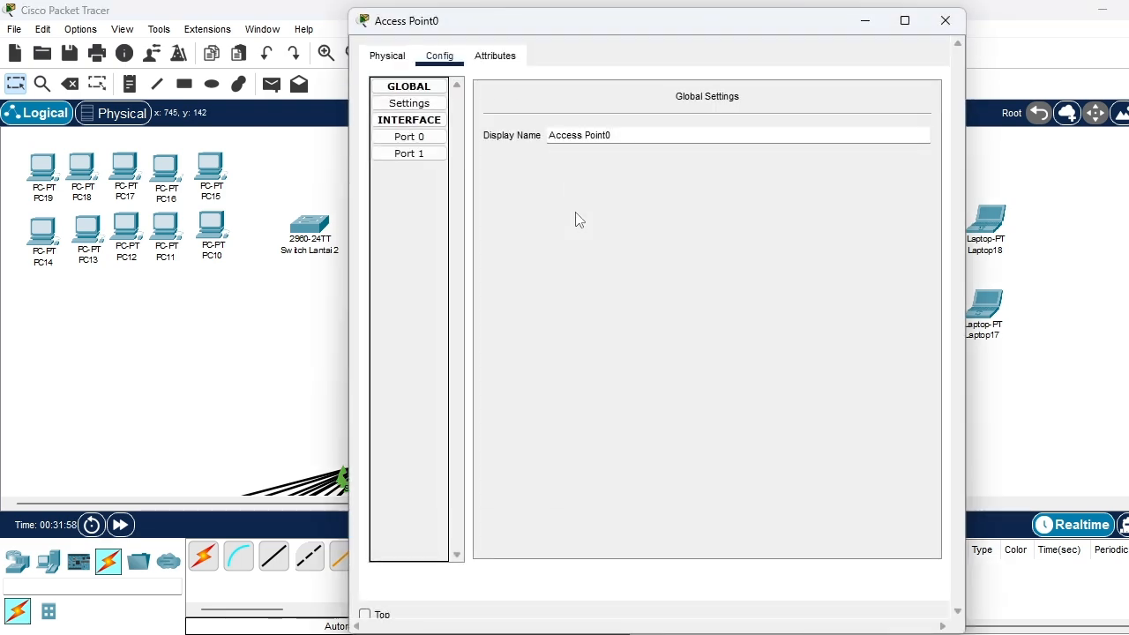
pyautogui.click(945, 19)
pyautogui.moveTo(569, 207); pyautogui.dragTo(521, 182)
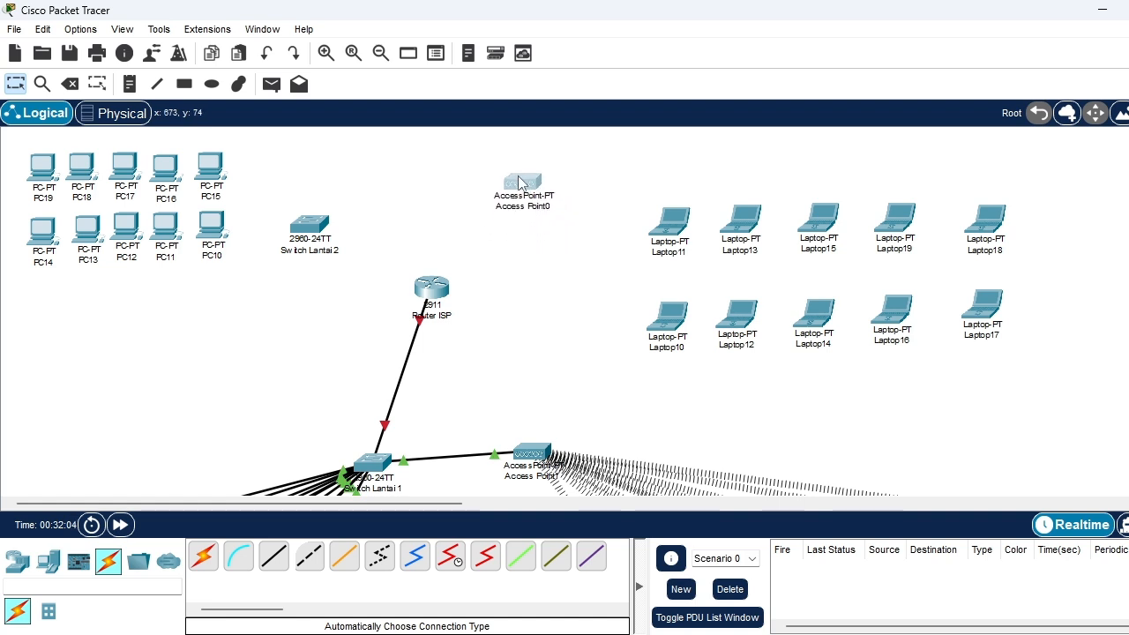
pyautogui.moveTo(441, 289); pyautogui.dragTo(468, 343)
pyautogui.moveTo(529, 203)
pyautogui.mouseDown()
pyautogui.moveTo(558, 191)
pyautogui.moveTo(534, 192)
pyautogui.mouseUp()
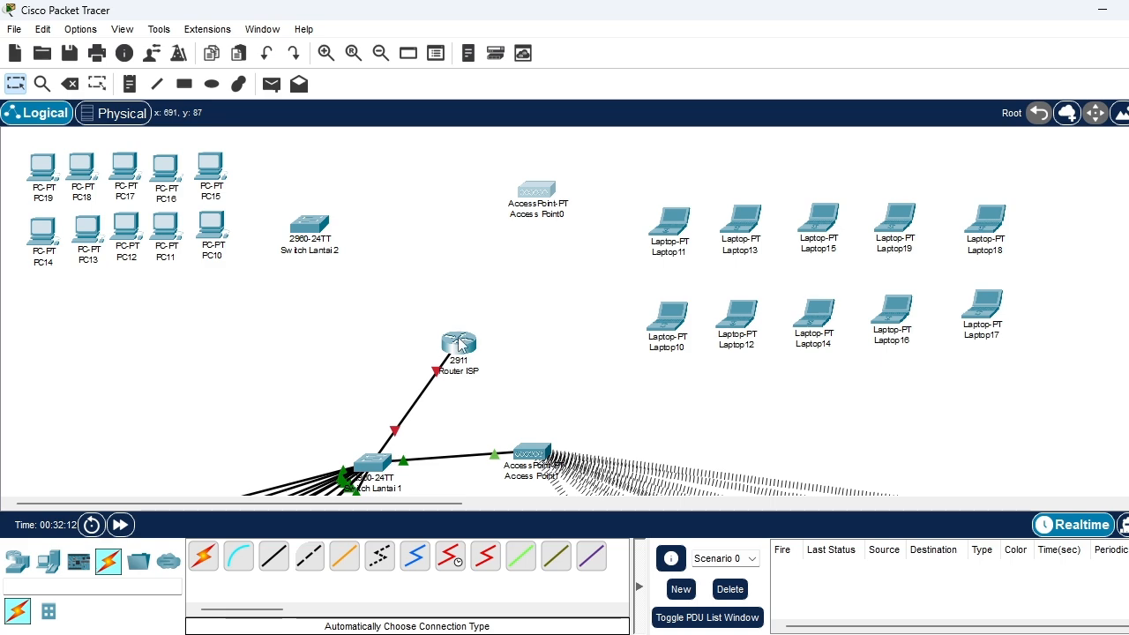
pyautogui.click(537, 189)
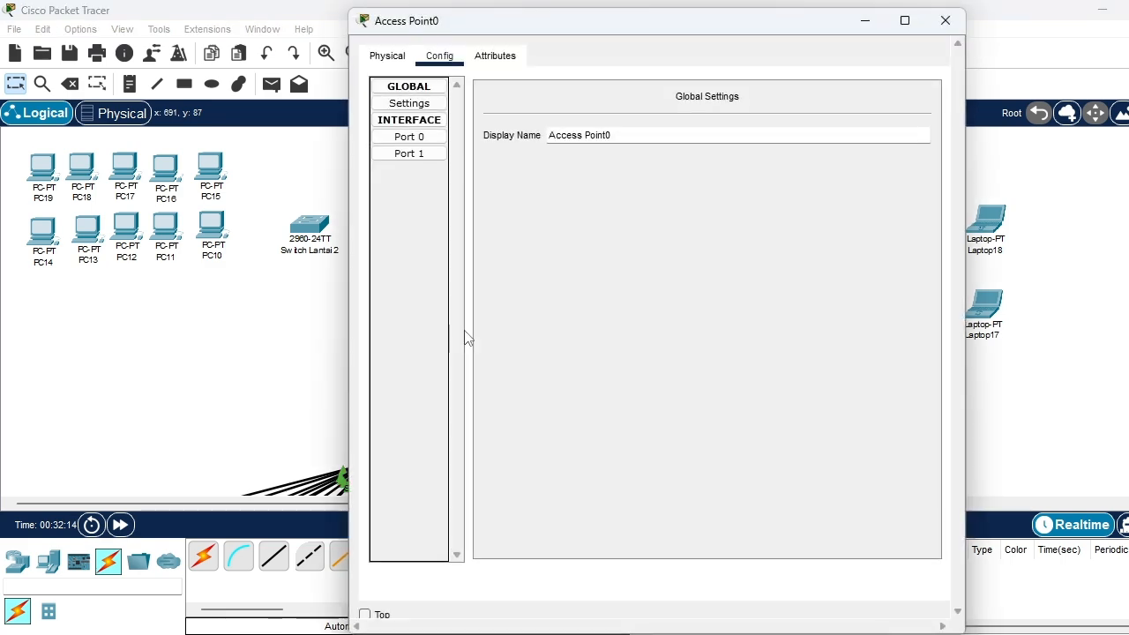
pyautogui.click(944, 20)
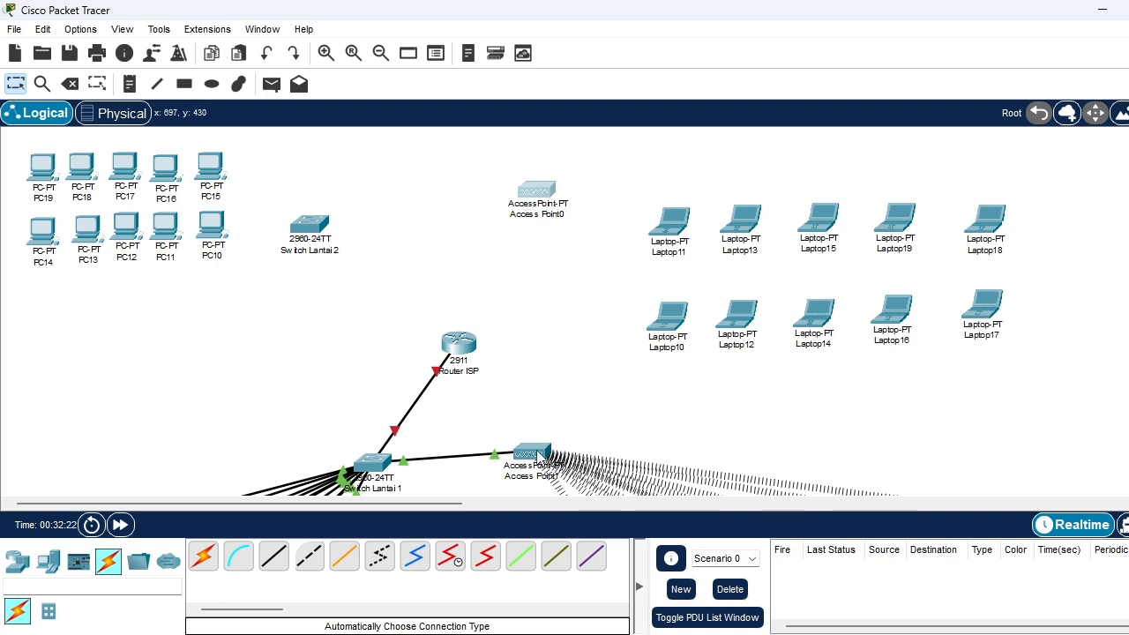
# Bring the central devices closer together: Access Point1 slightly outward, Access Point0 down above it, and Router ISP down between them and Switch Lantai 1
pyautogui.moveTo(539, 454)
pyautogui.mouseDown()
pyautogui.moveTo(562, 450)
pyautogui.moveTo(551, 457)
pyautogui.mouseUp()
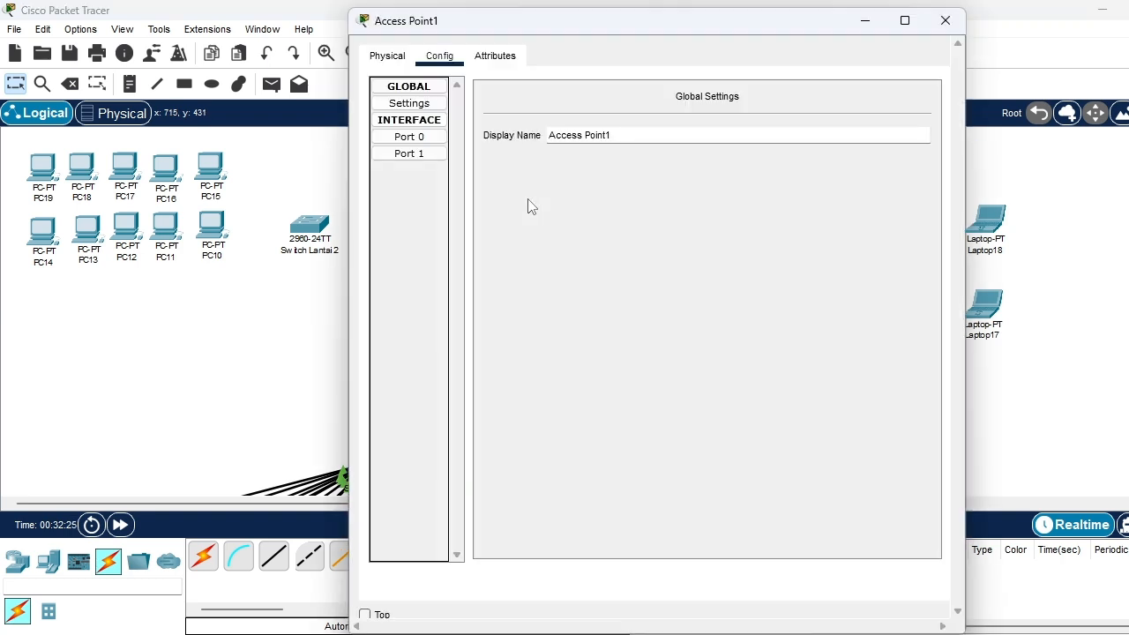
pyautogui.click(942, 25)
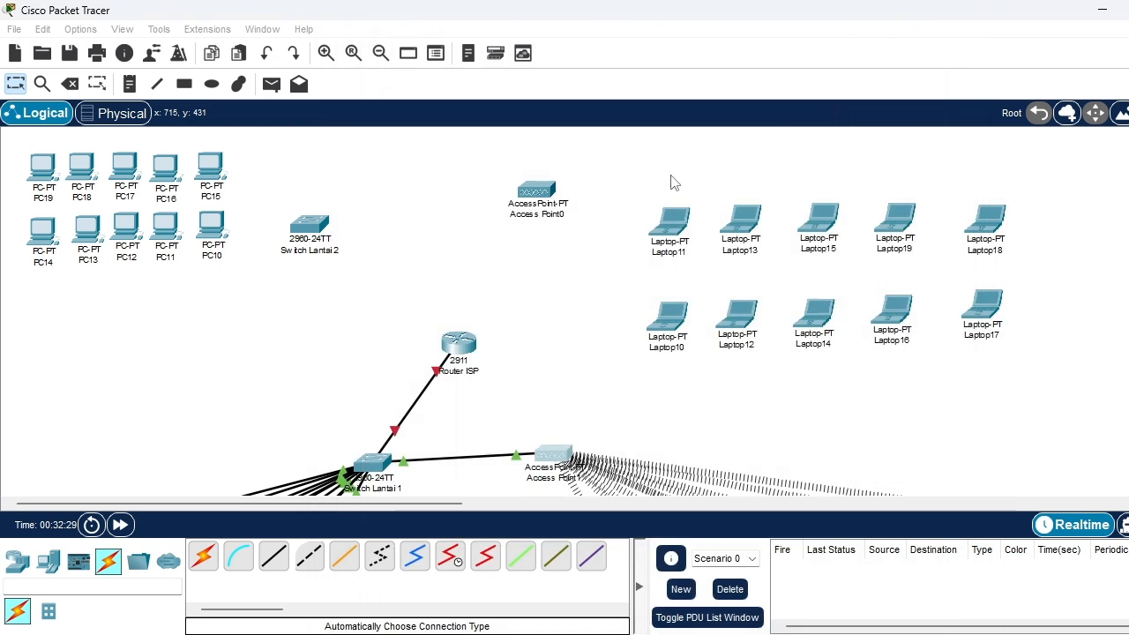
pyautogui.moveTo(561, 286); pyautogui.dragTo(545, 307)
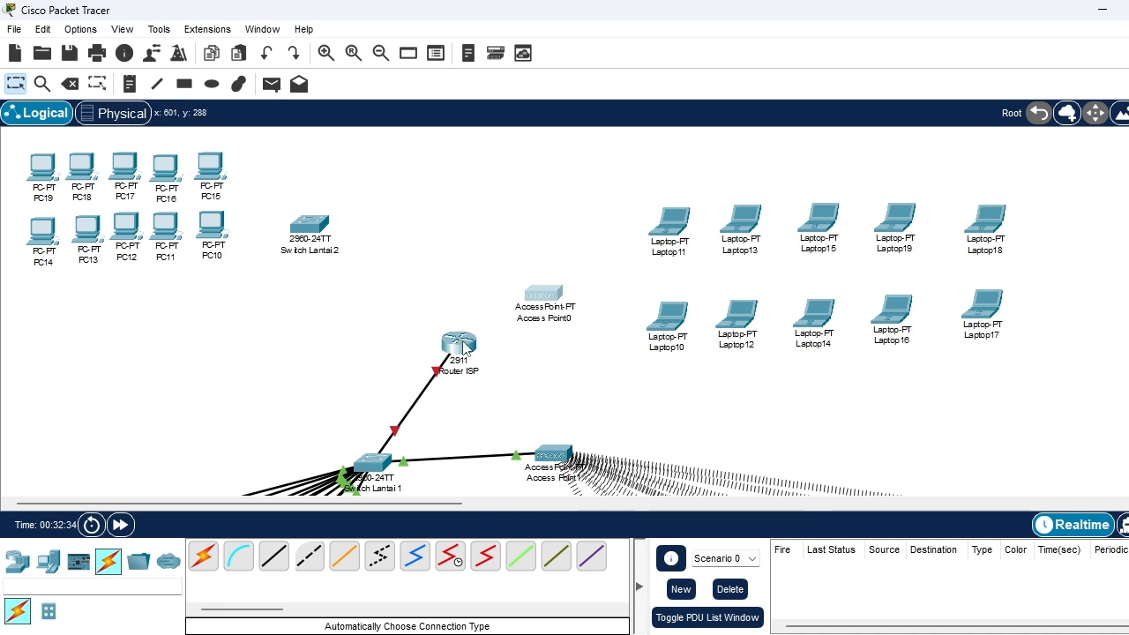
pyautogui.moveTo(463, 348); pyautogui.dragTo(463, 375)
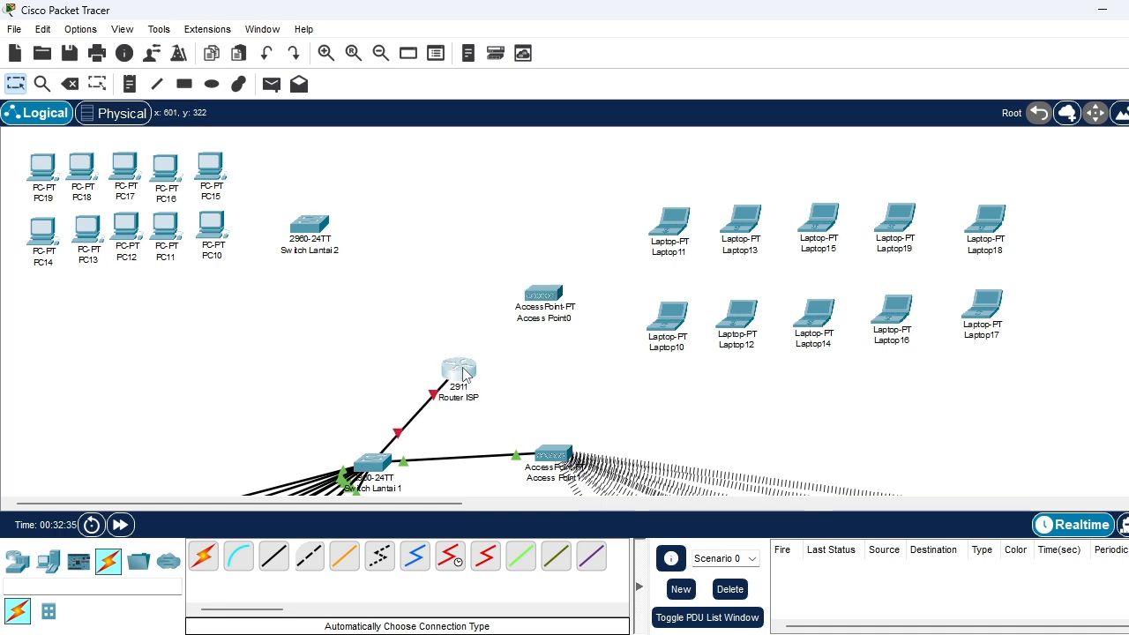
pyautogui.click(463, 373)
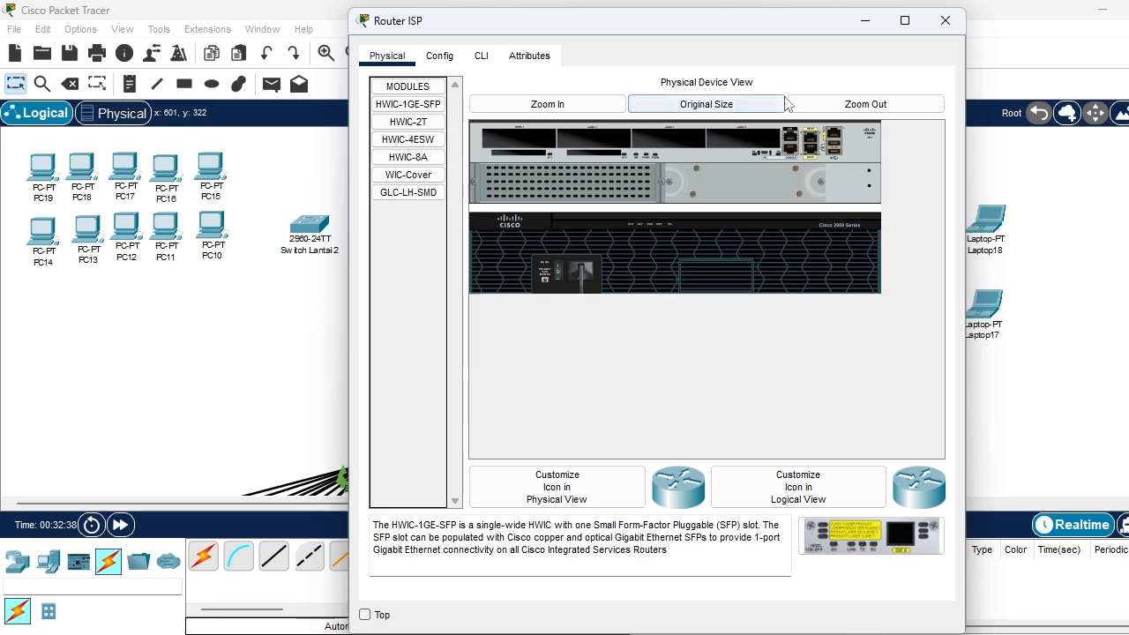
pyautogui.click(945, 20)
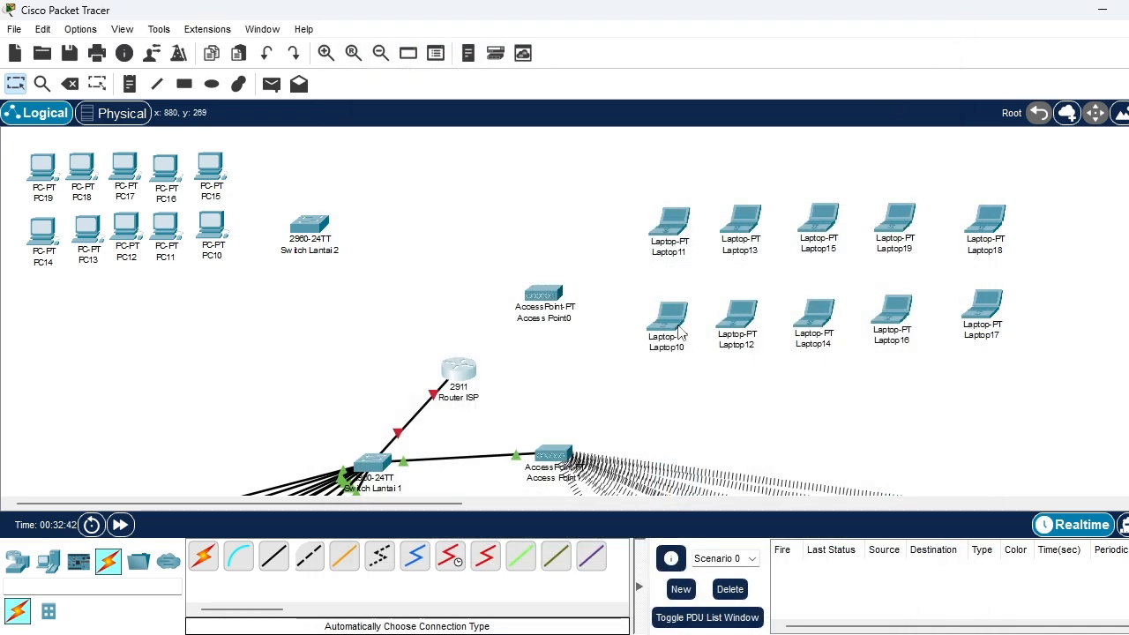
# Raise the second-floor laptops into two aligned rows above Access Point0: Laptop11, 13, 15, 19, 18 over Laptop10, 12, 14, 16, 17
pyautogui.moveTo(678, 222); pyautogui.dragTo(653, 154)
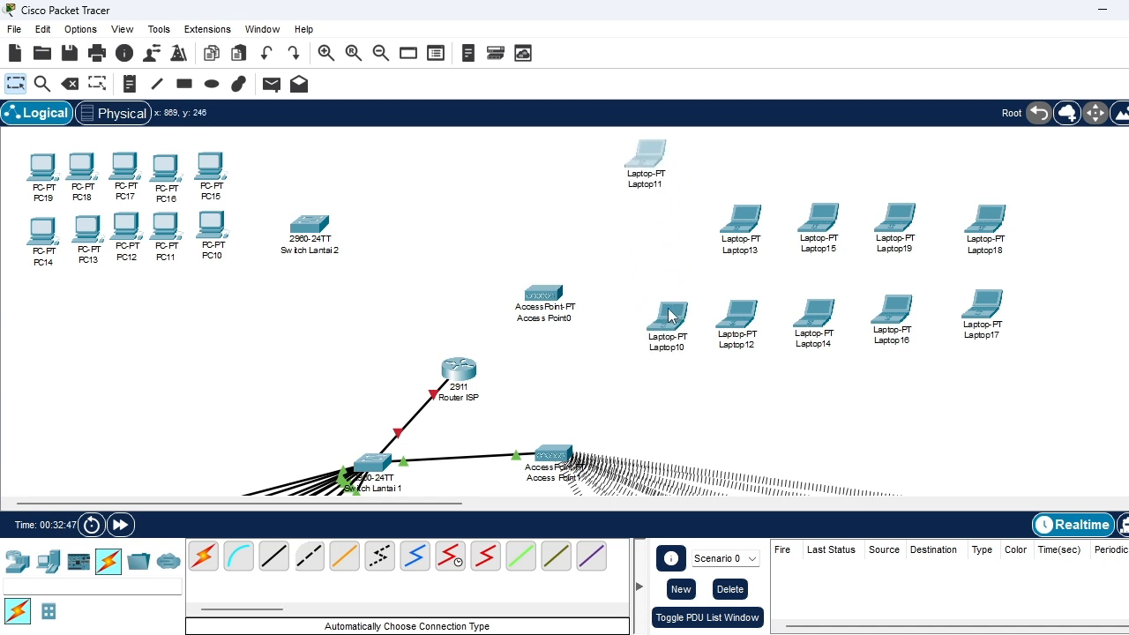
pyautogui.moveTo(678, 311); pyautogui.dragTo(648, 231)
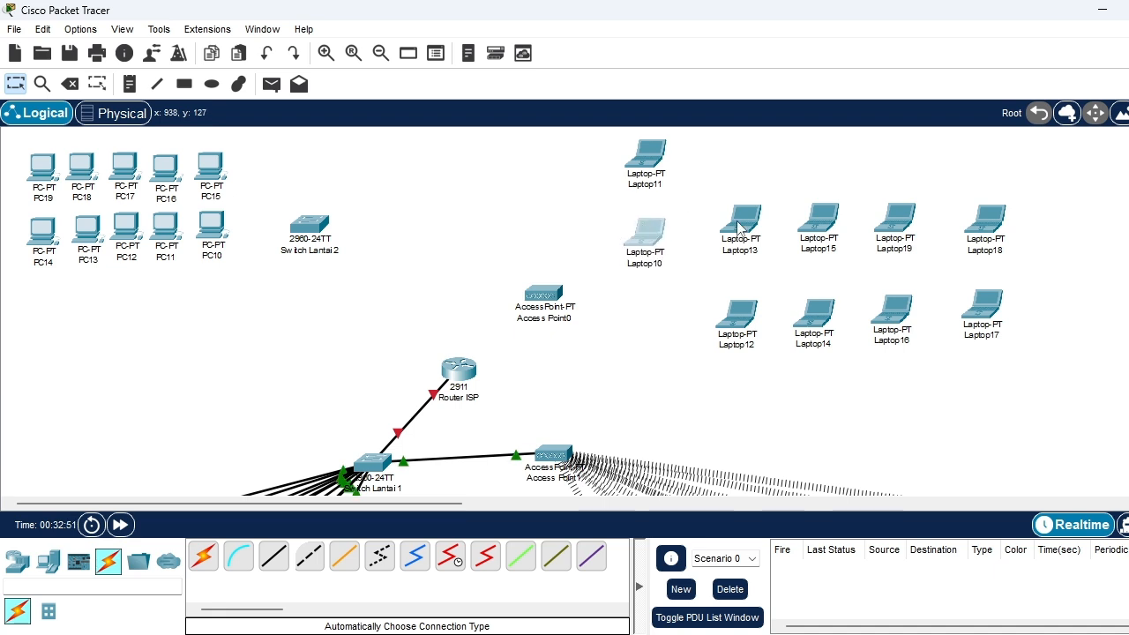
pyautogui.moveTo(742, 227); pyautogui.dragTo(728, 161)
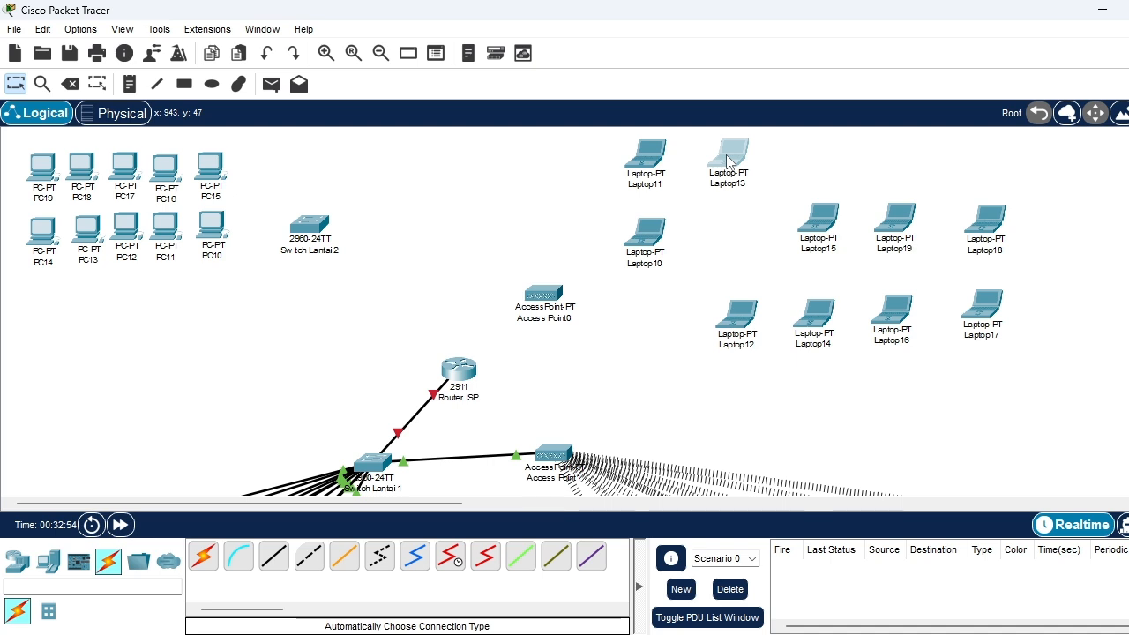
pyautogui.moveTo(735, 313); pyautogui.dragTo(721, 225)
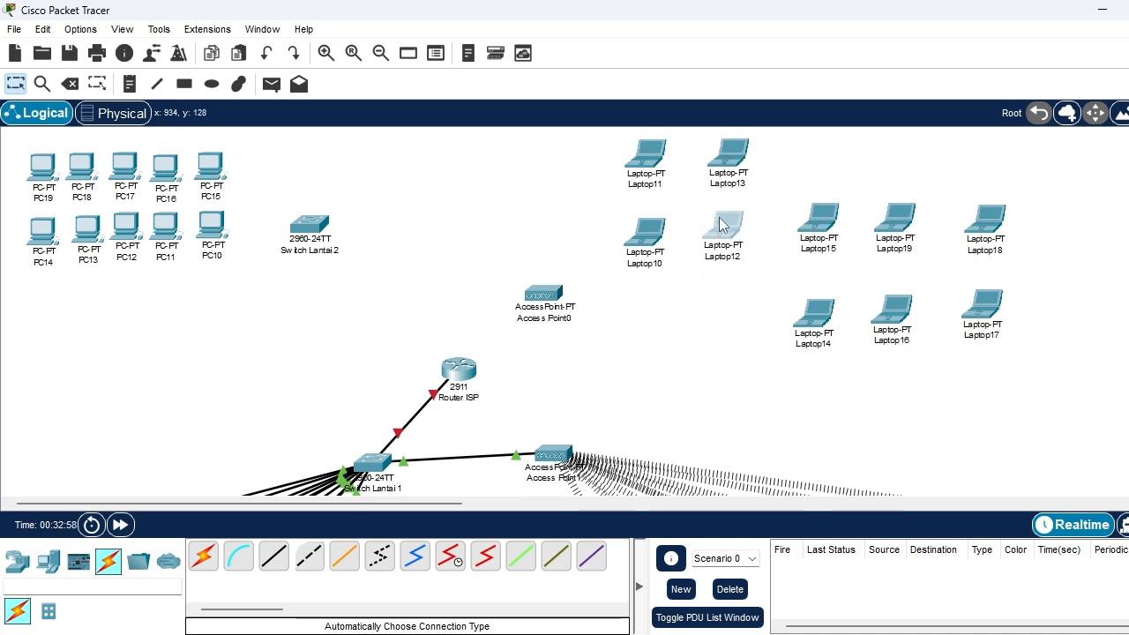
pyautogui.moveTo(817, 224); pyautogui.dragTo(805, 173)
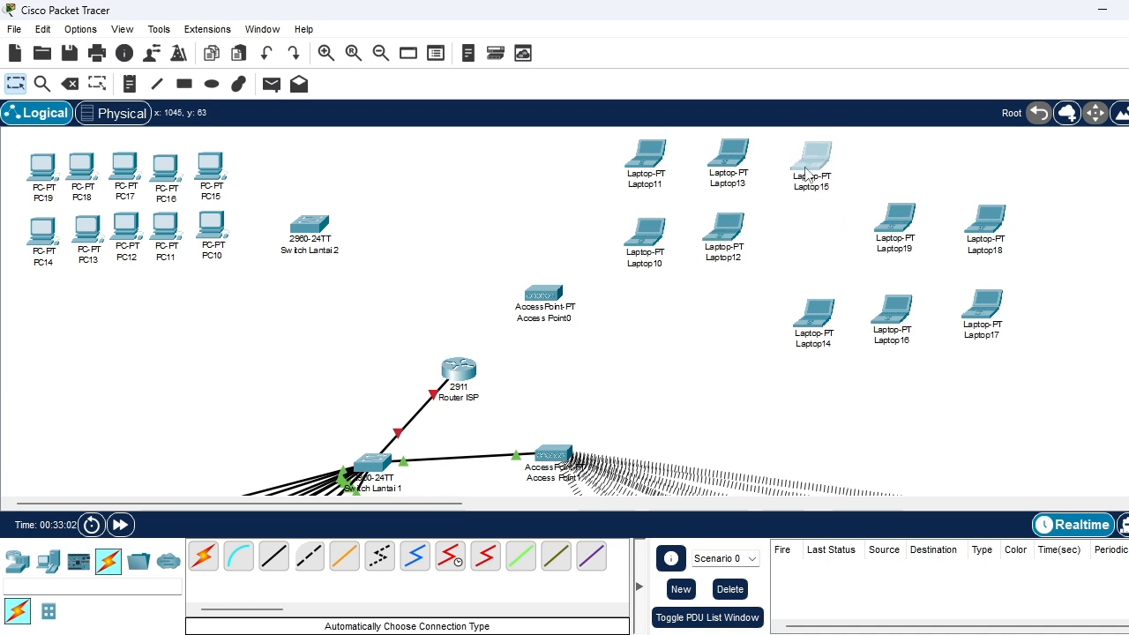
pyautogui.moveTo(816, 327); pyautogui.dragTo(807, 235)
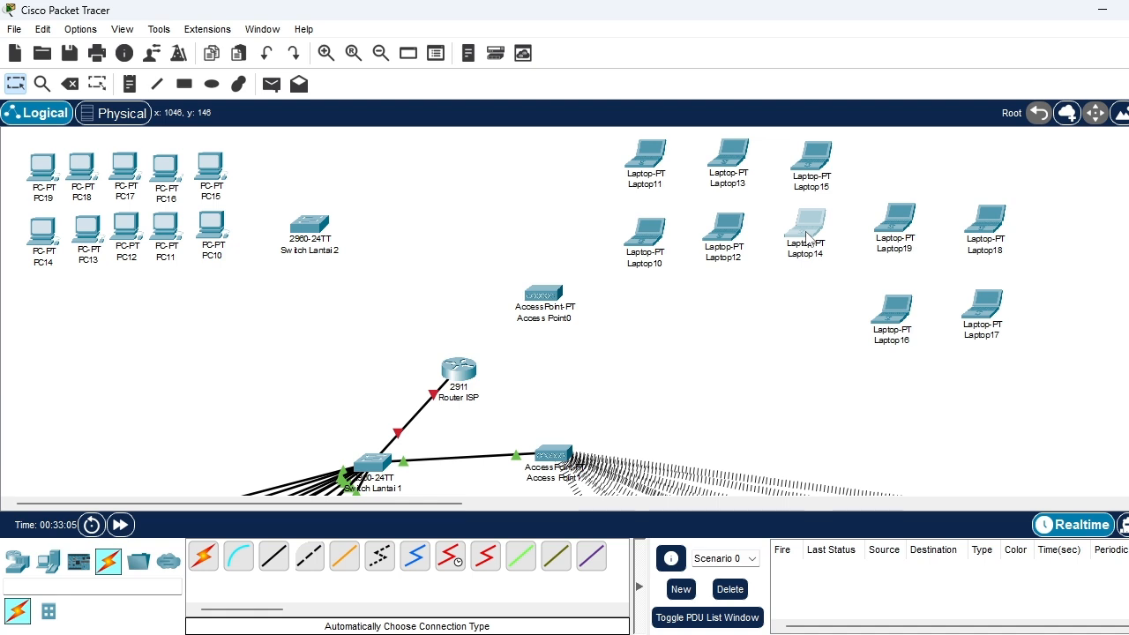
pyautogui.moveTo(890, 230); pyautogui.dragTo(892, 211)
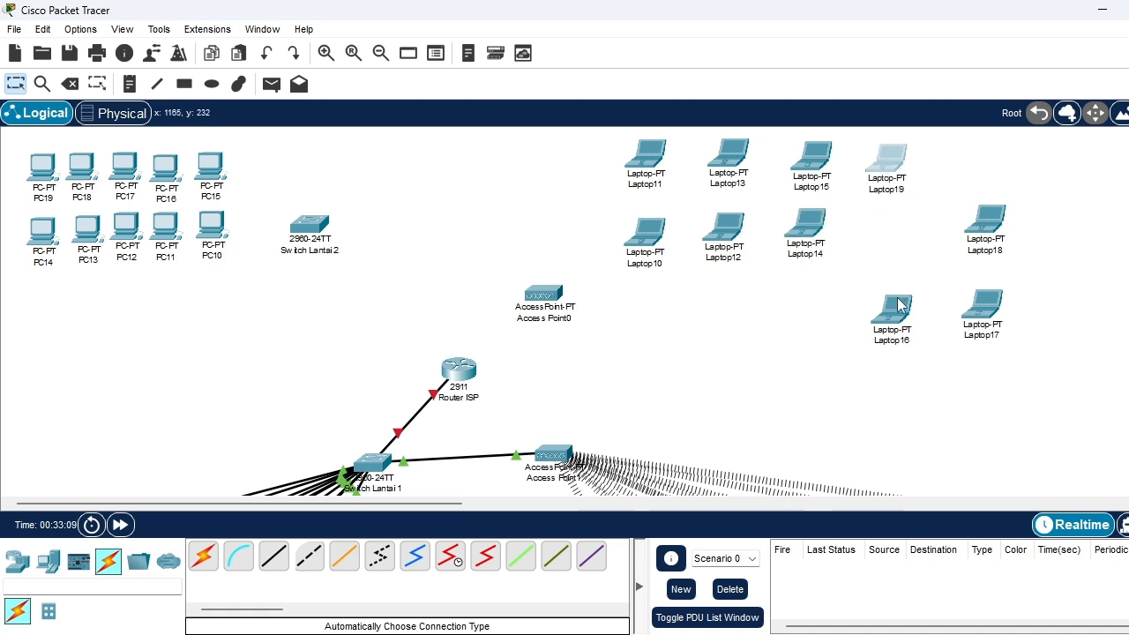
pyautogui.moveTo(899, 304); pyautogui.dragTo(887, 219)
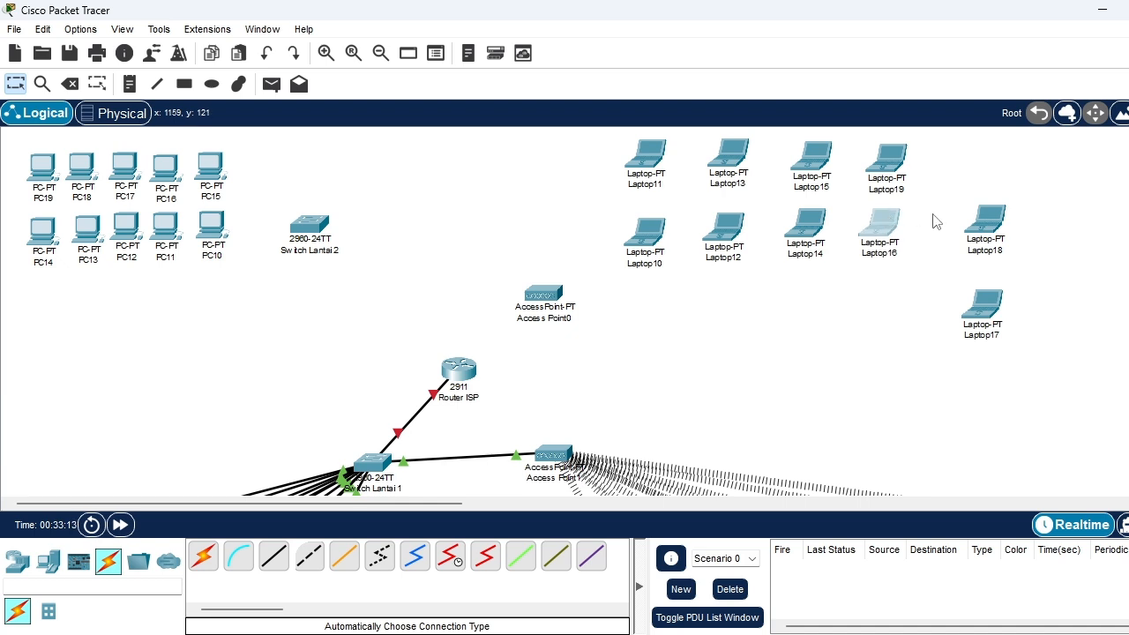
pyautogui.moveTo(978, 224); pyautogui.dragTo(964, 160)
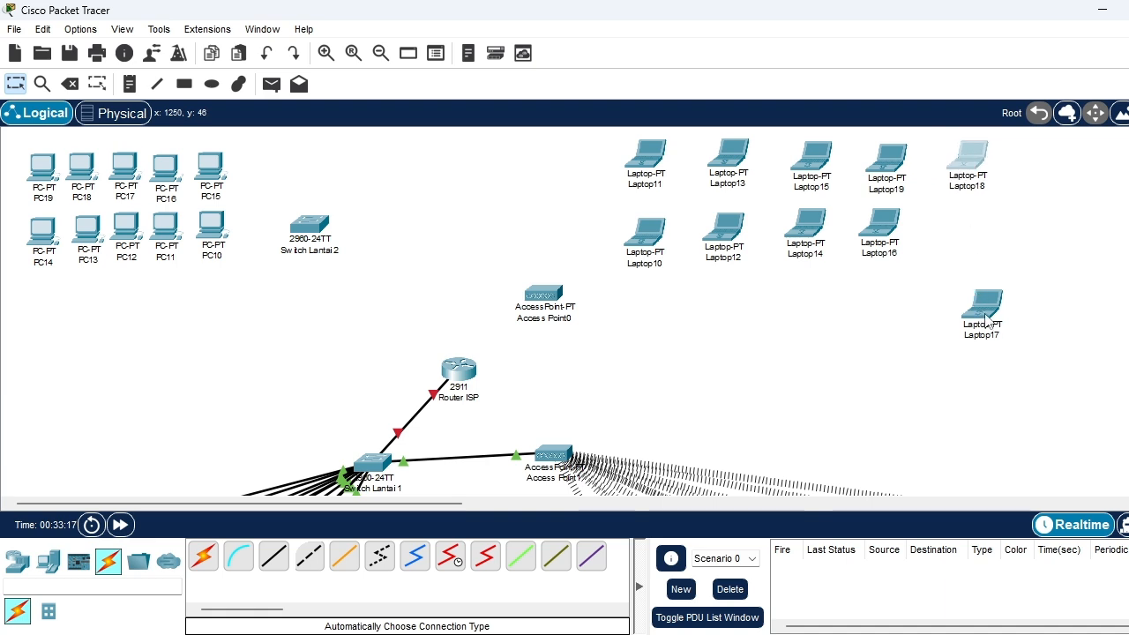
pyautogui.moveTo(987, 306); pyautogui.dragTo(962, 230)
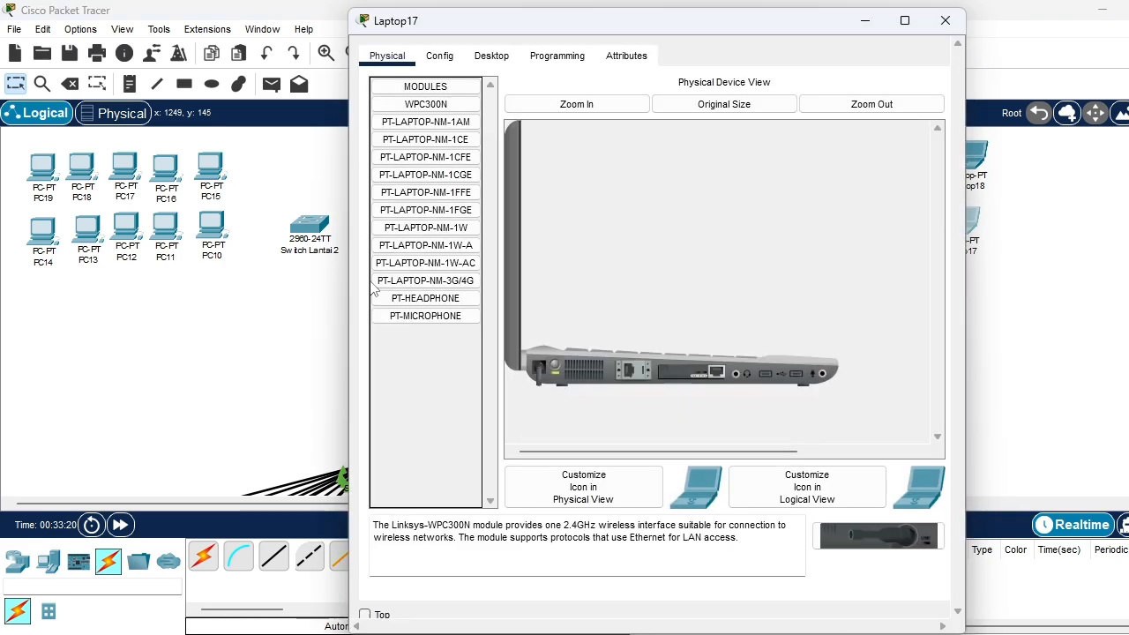
pyautogui.click(945, 20)
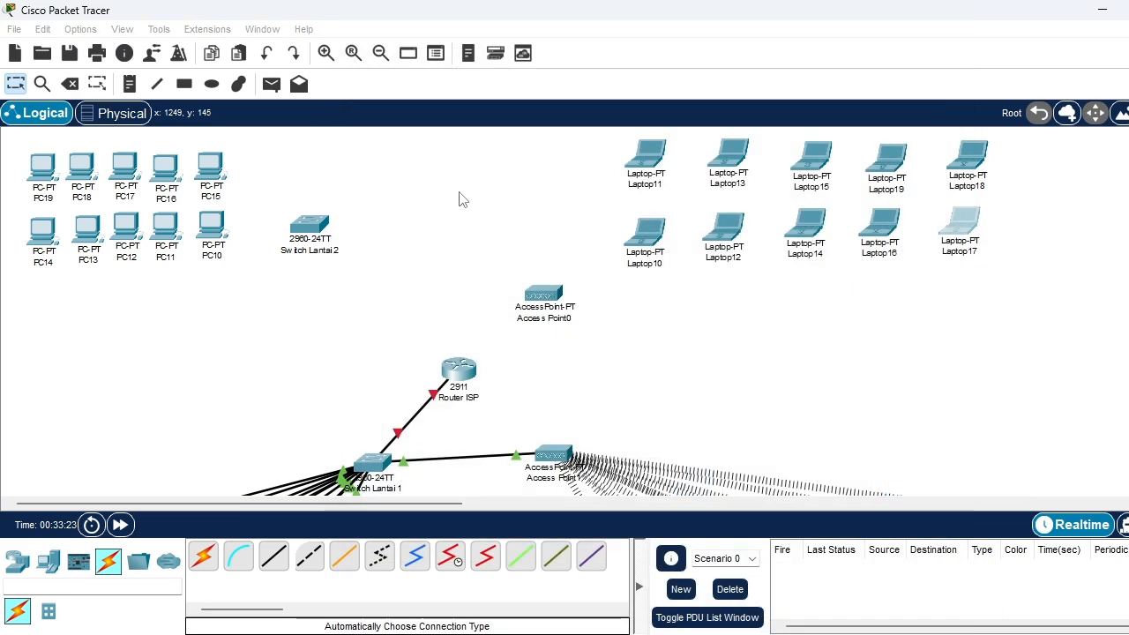
# Move Switch Lantai 2 down closer to Router ISP and cable the router to it with an automatically chosen connection
pyautogui.moveTo(305, 229); pyautogui.dragTo(353, 309)
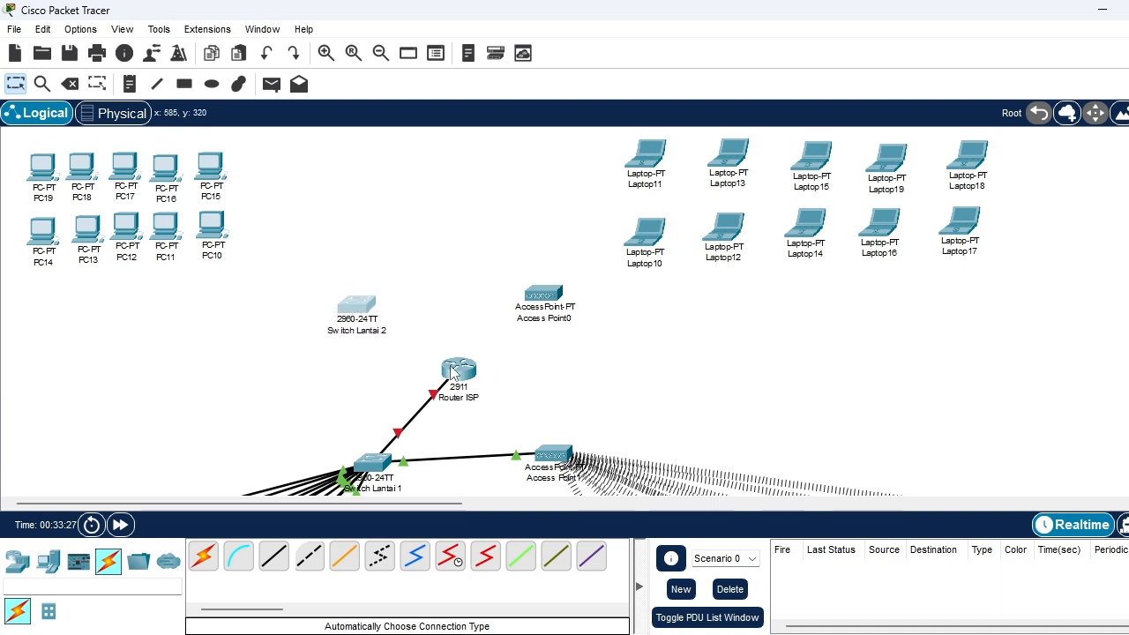
pyautogui.click(203, 556)
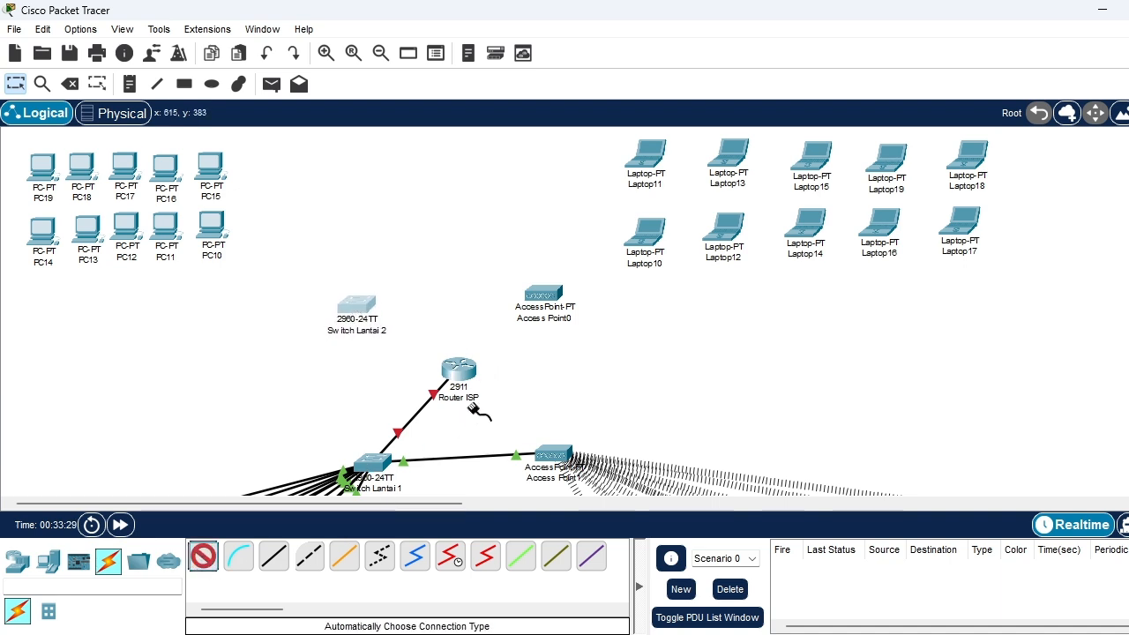
pyautogui.click(458, 368)
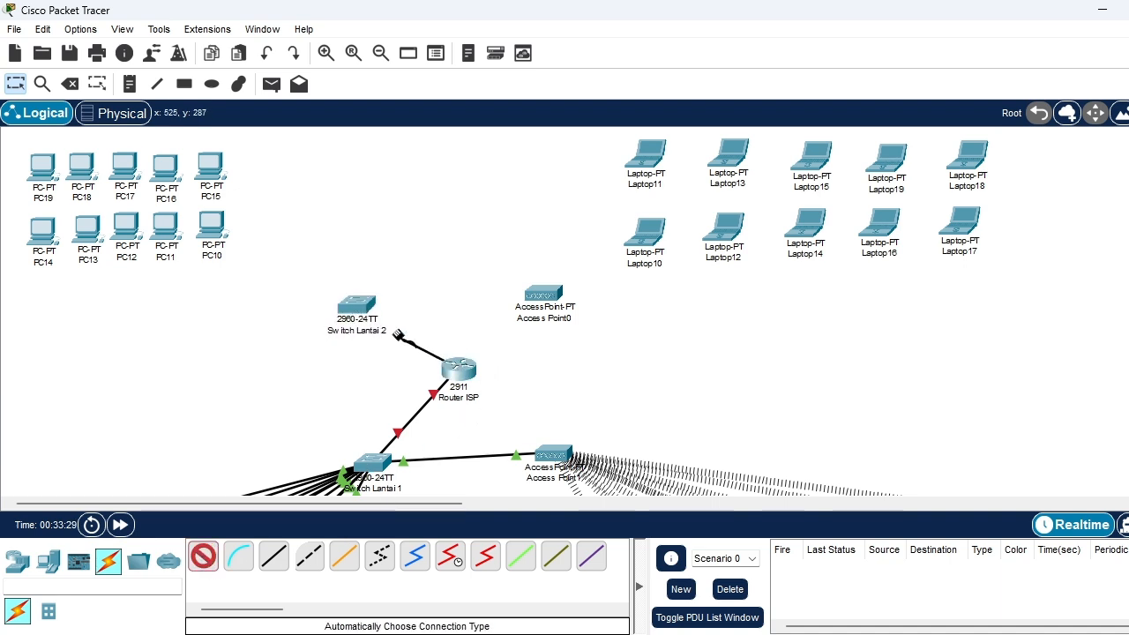
pyautogui.click(356, 313)
# Cable Switch Lantai 2 to Access Point0 with an automatically chosen connection
pyautogui.click(203, 556)
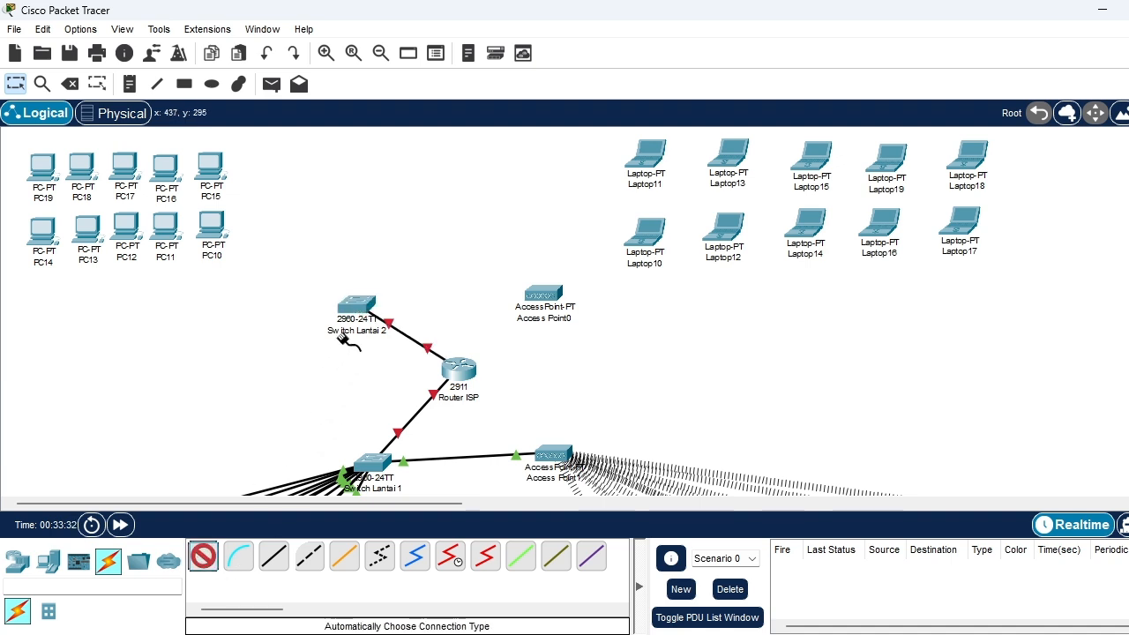
pyautogui.click(361, 304)
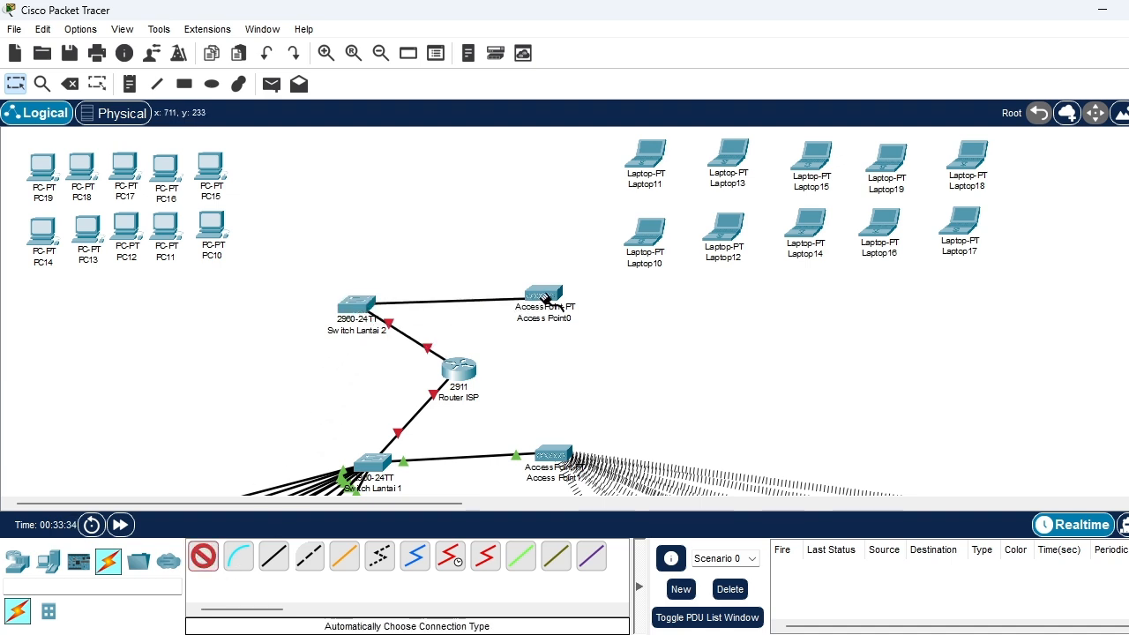
pyautogui.click(544, 294)
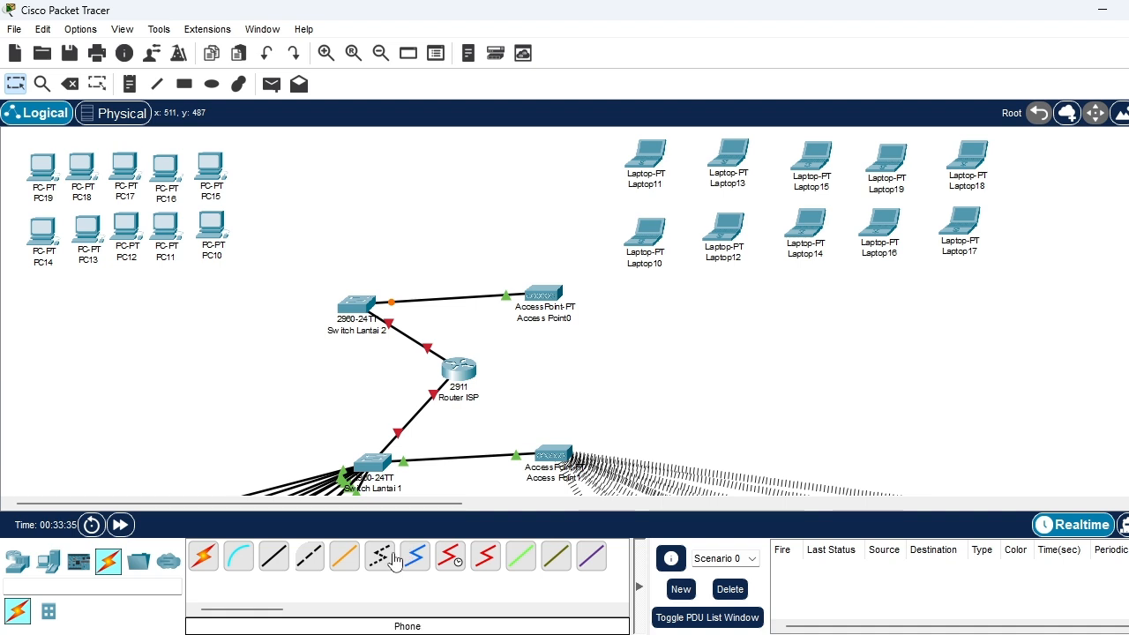
# Replace Laptop10's wired network module with a WPC300N wireless module, powering the laptop off for the swap and back on
pyautogui.click(645, 232)
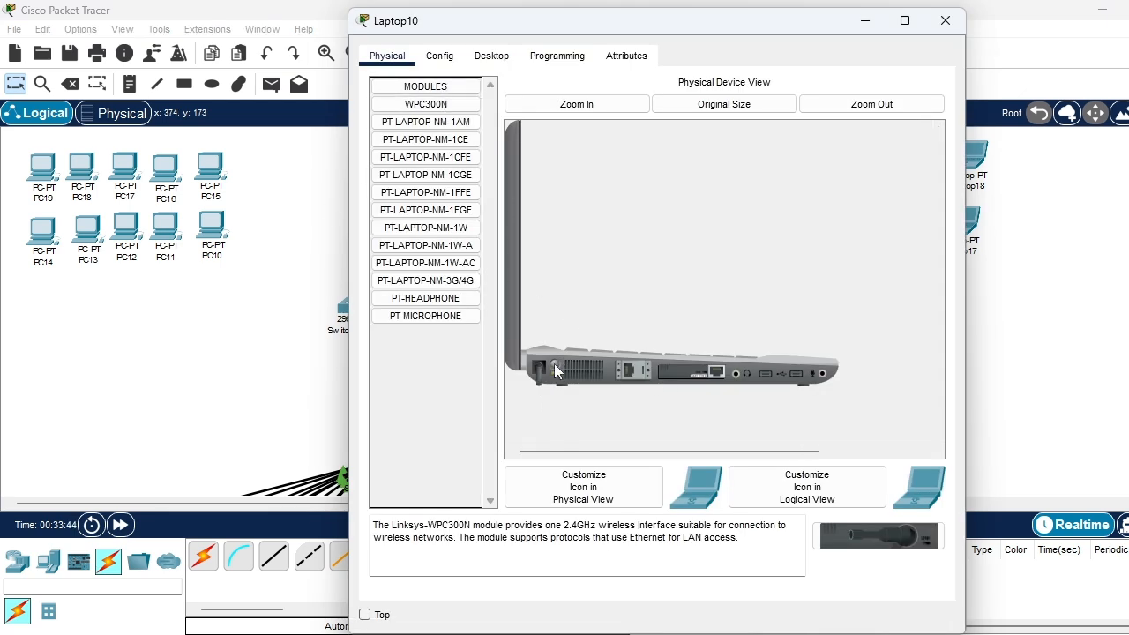
pyautogui.moveTo(686, 375); pyautogui.dragTo(433, 263)
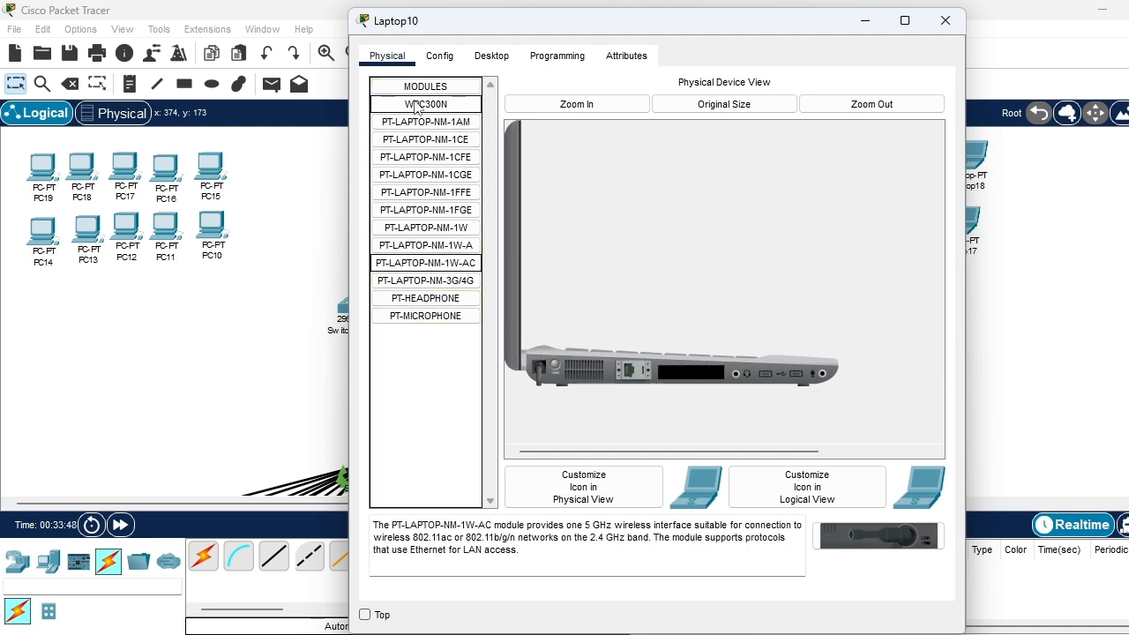
pyautogui.moveTo(425, 104); pyautogui.dragTo(687, 378)
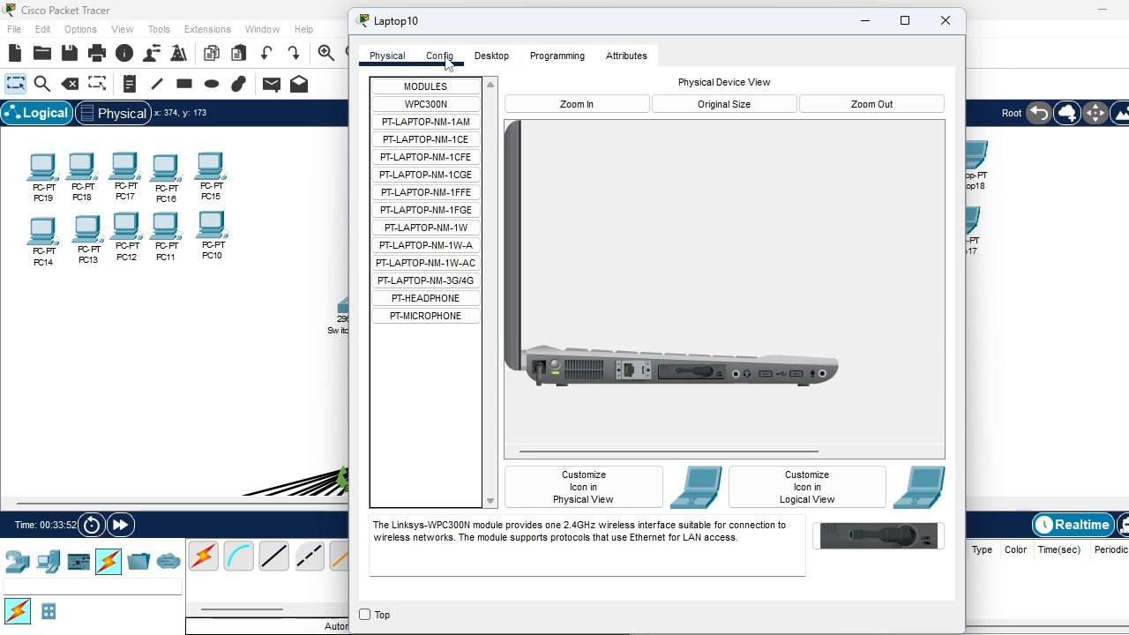
# Connect Laptop10 to the Gedung_Lantai2 wireless network using WPA2-Personal and the pre-shared key, and close its window
pyautogui.click(491, 57)
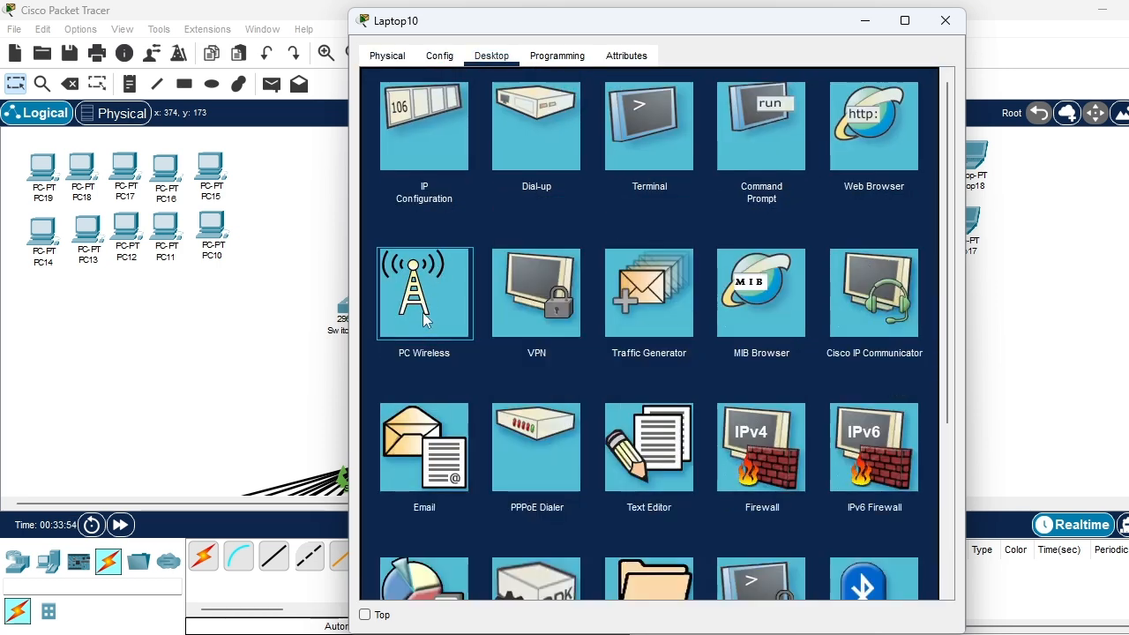
pyautogui.click(423, 313)
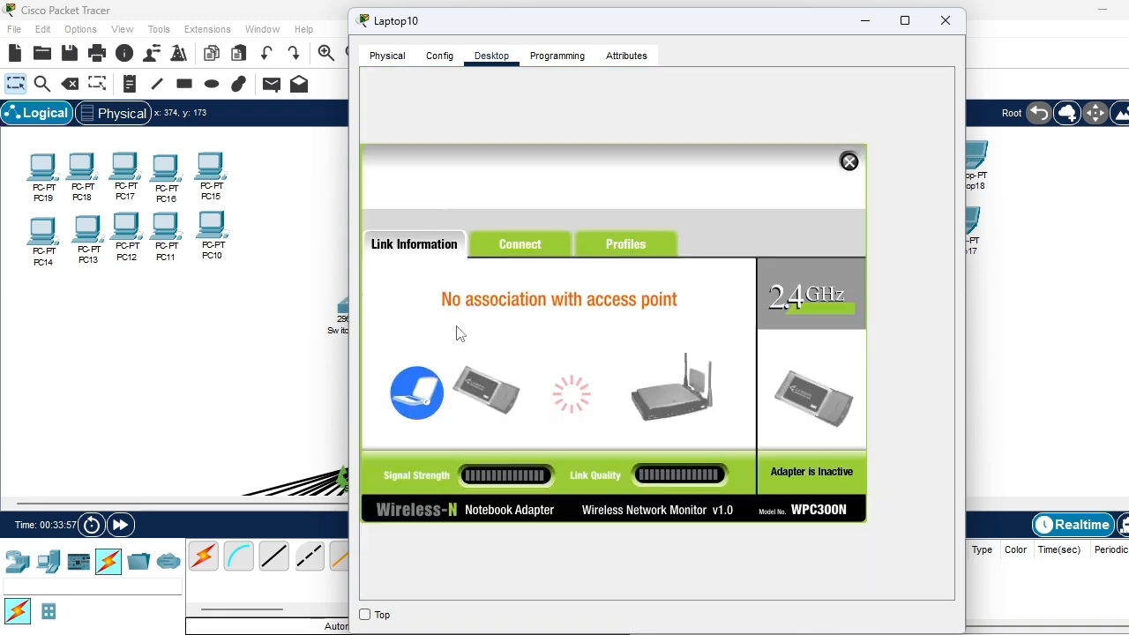
pyautogui.click(517, 243)
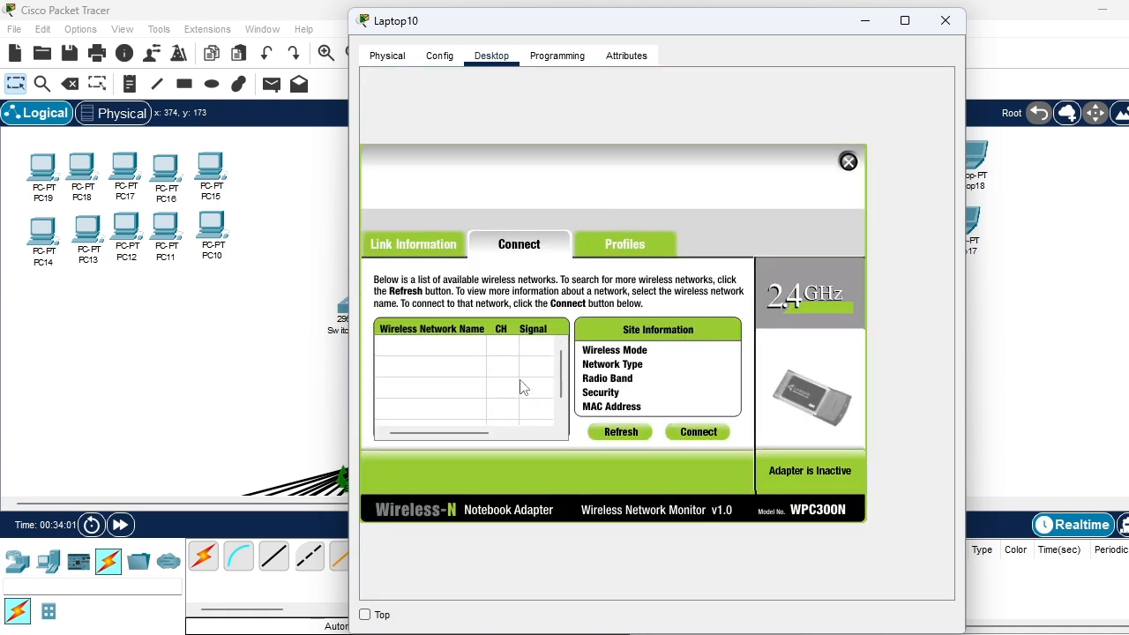
pyautogui.click(445, 366)
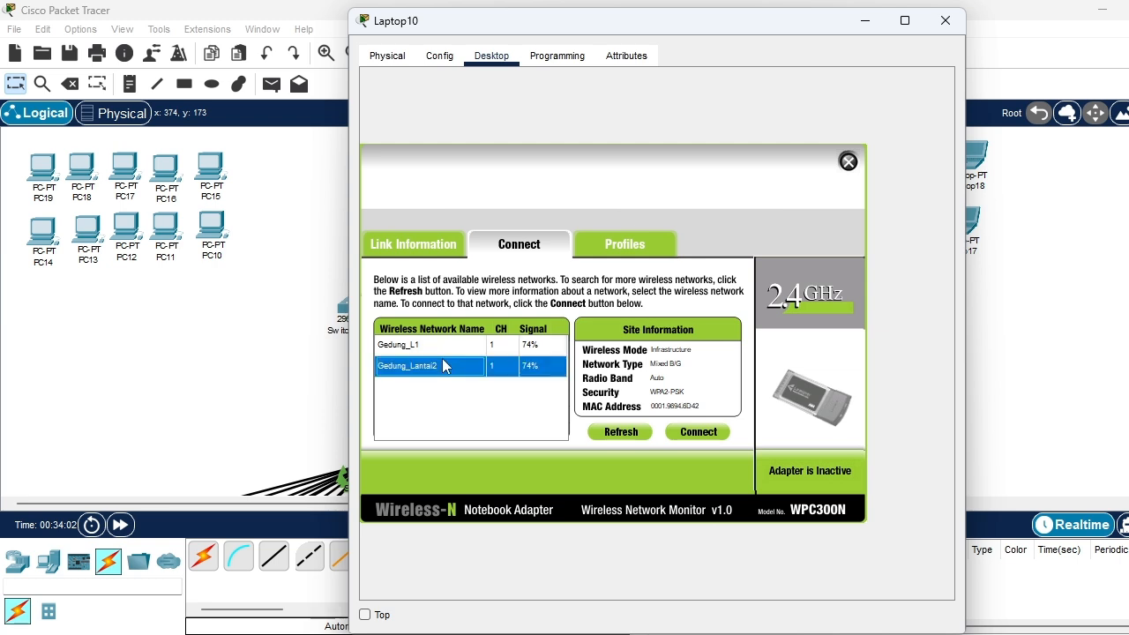
pyautogui.click(692, 432)
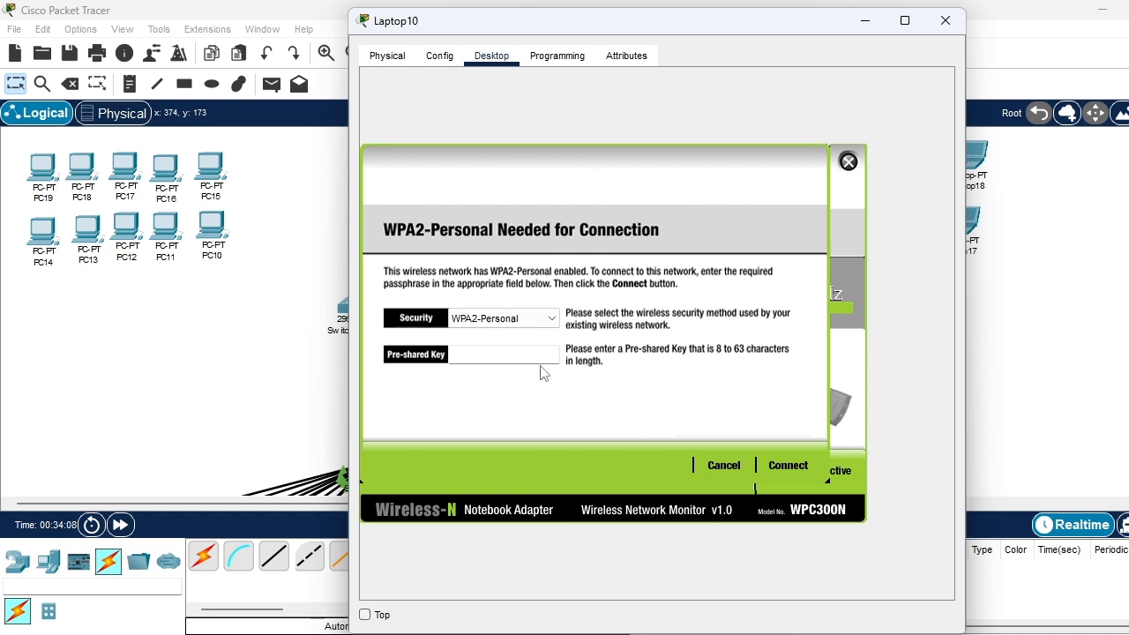
pyautogui.write('22222222')
pyautogui.click(787, 464)
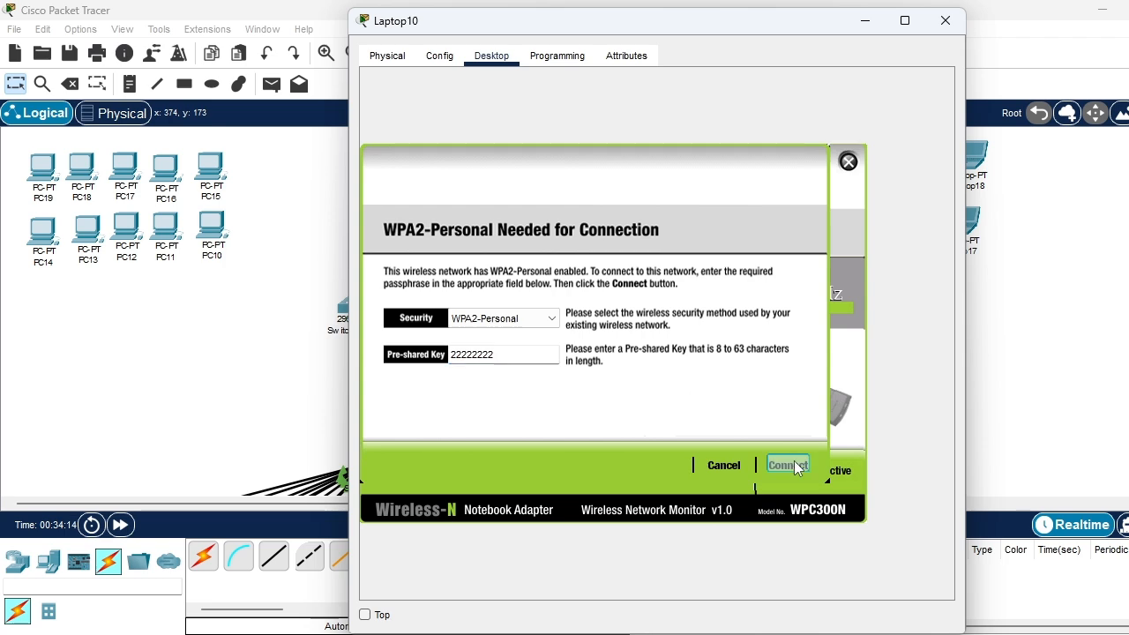
pyautogui.click(847, 163)
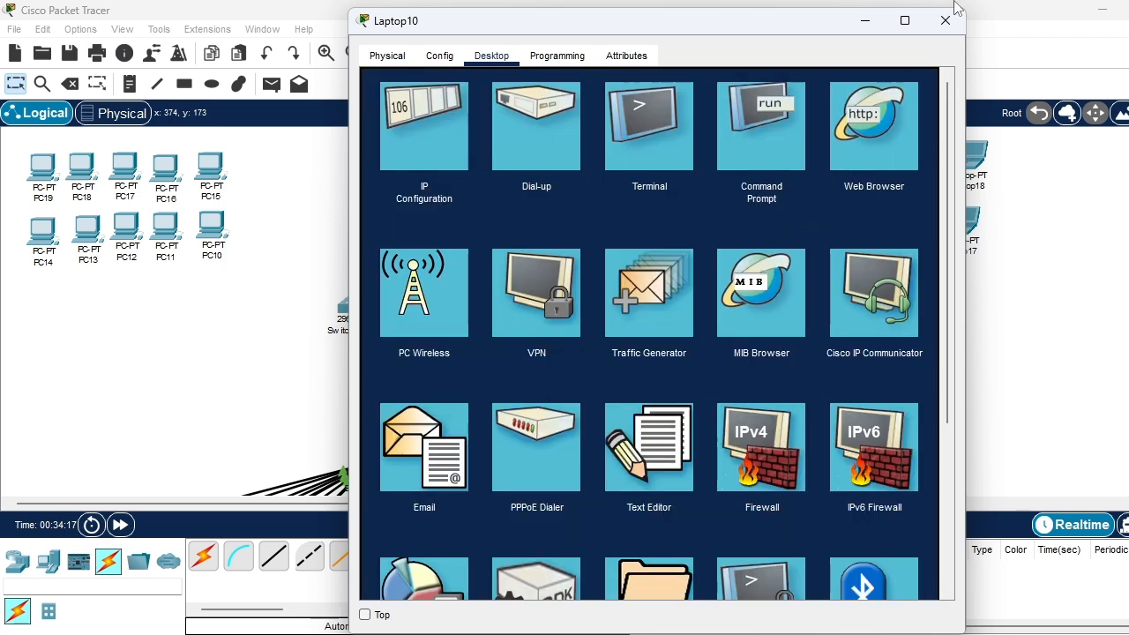
pyautogui.click(945, 19)
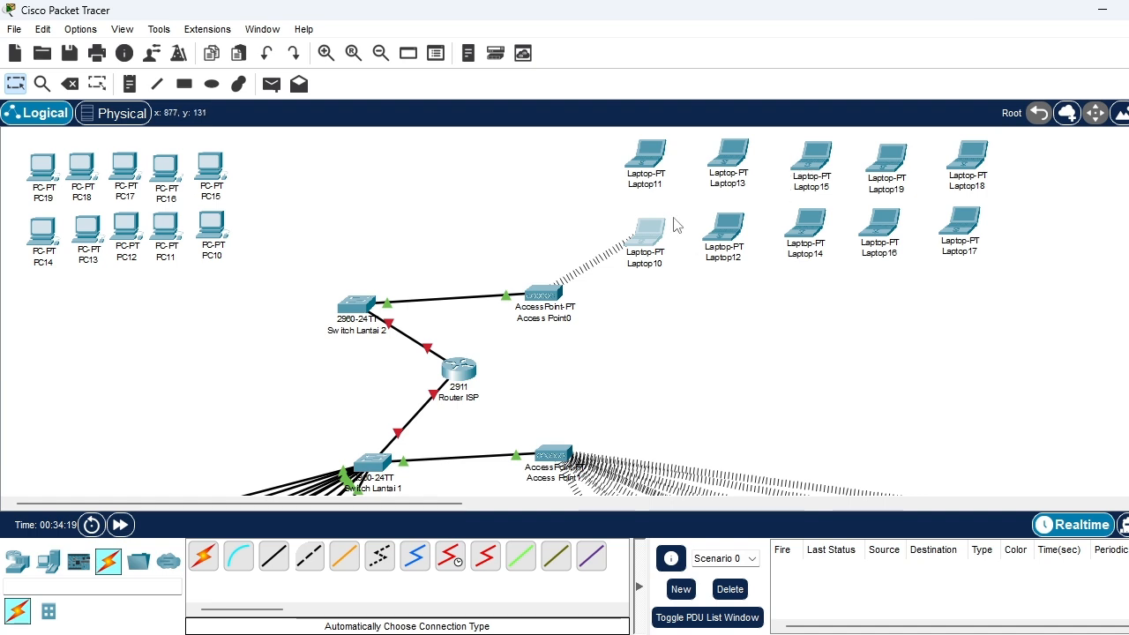
# Power off Laptop11, swap its wired network module for a WPC300N wireless module, and power it back on
pyautogui.click(645, 156)
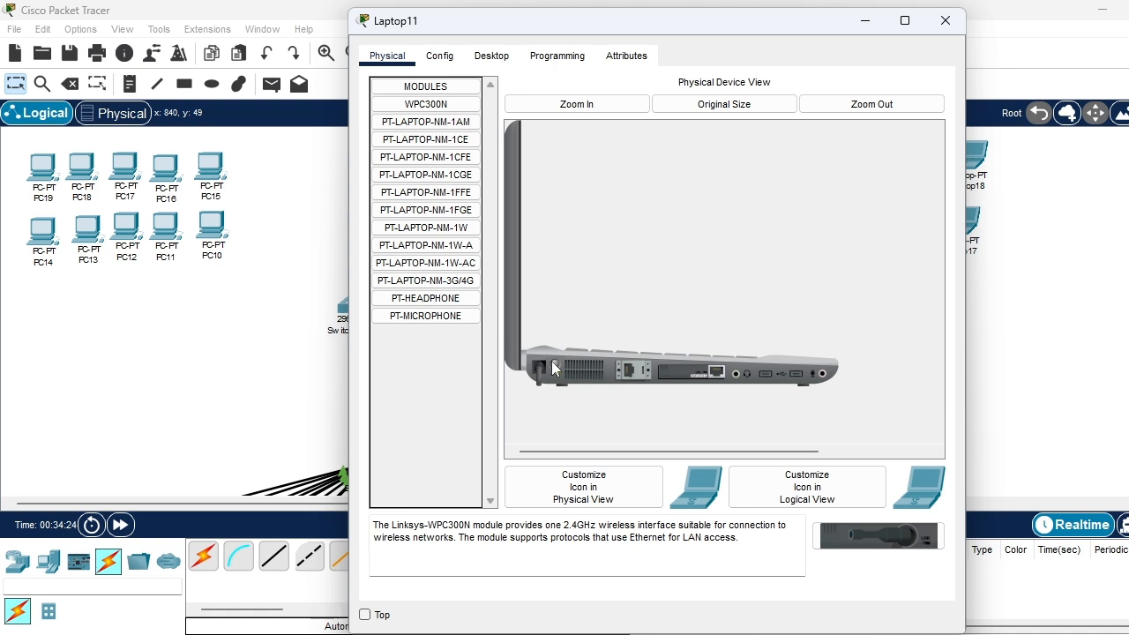
pyautogui.moveTo(674, 377); pyautogui.dragTo(426, 227)
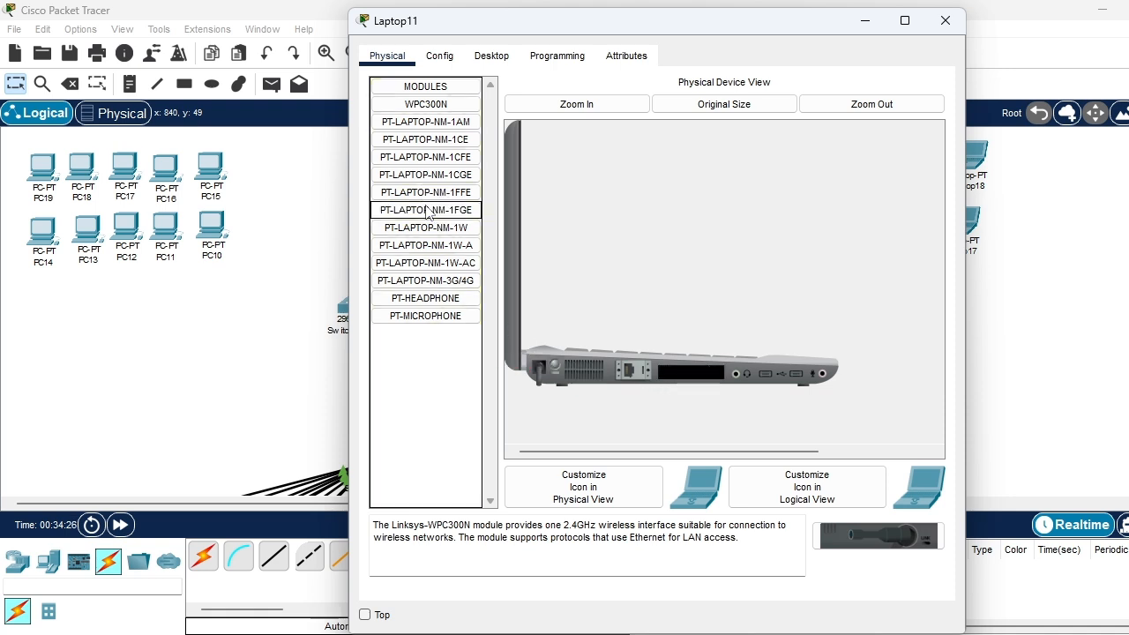
pyautogui.moveTo(424, 107); pyautogui.dragTo(693, 373)
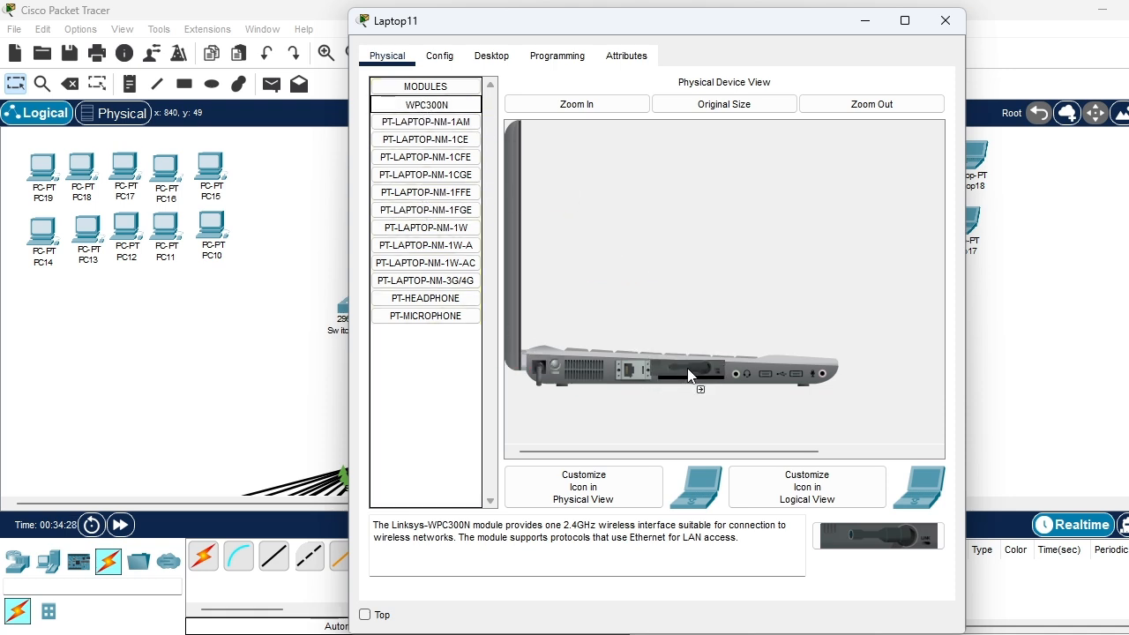
pyautogui.click(557, 362)
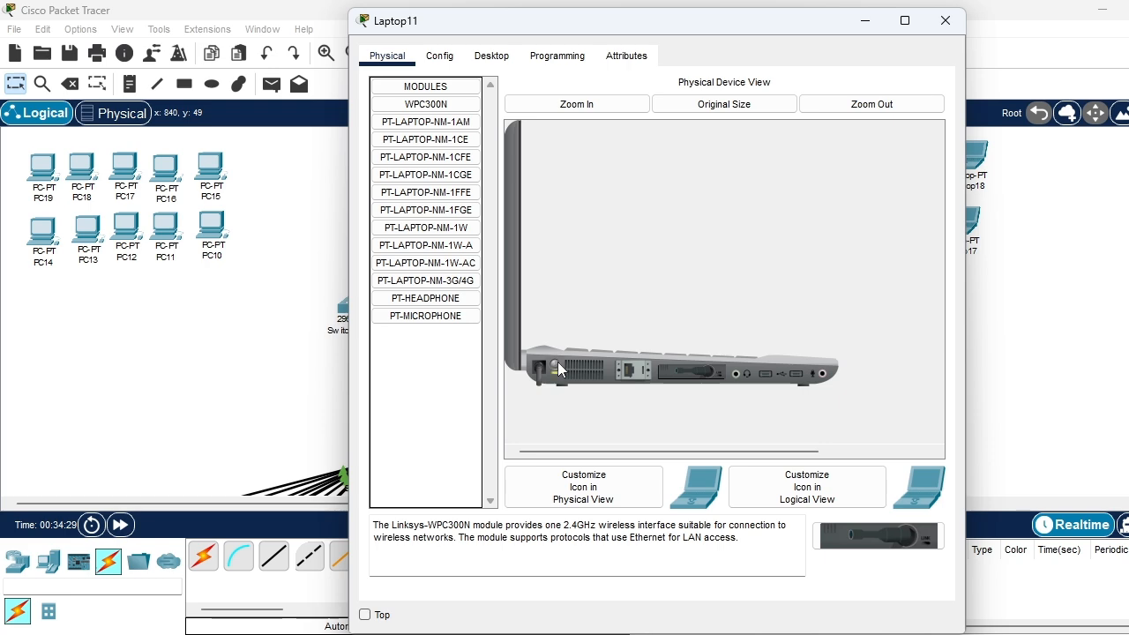
# Join Laptop11 to the Gedung_Lantai2 wireless network with WPA2-Personal, entering the pre-shared key, and close its window
pyautogui.click(491, 55)
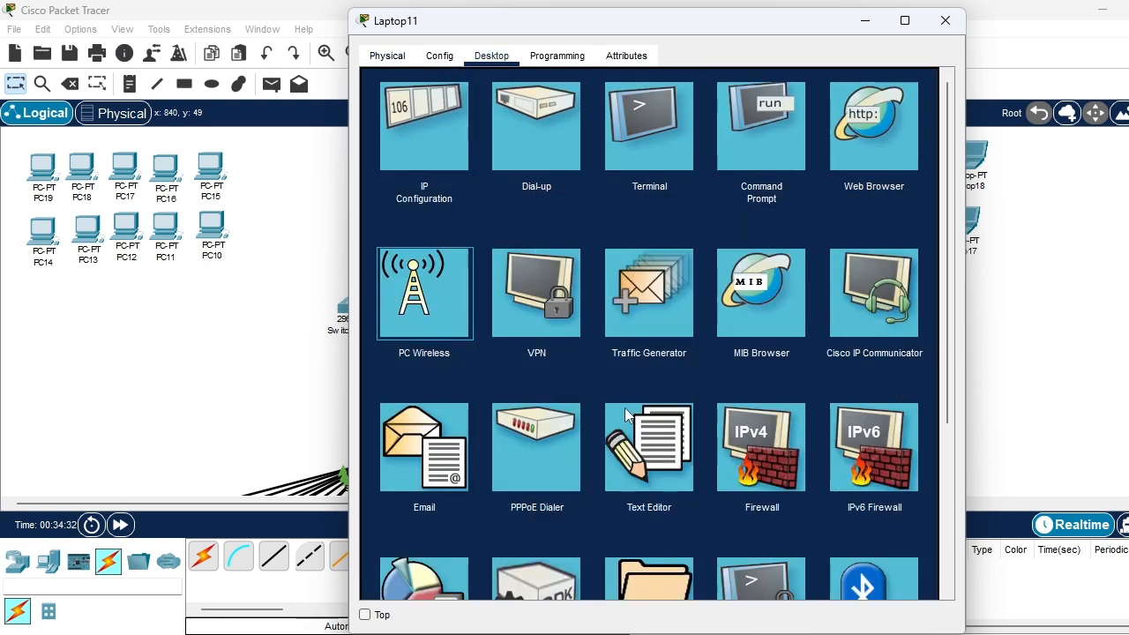
pyautogui.click(457, 293)
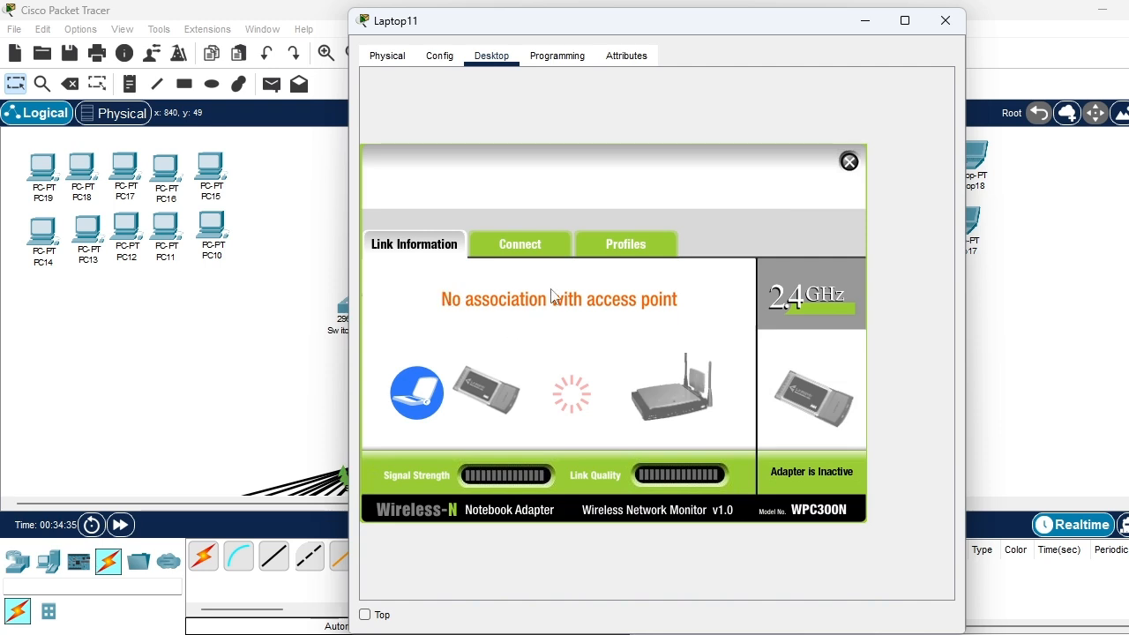
pyautogui.click(544, 250)
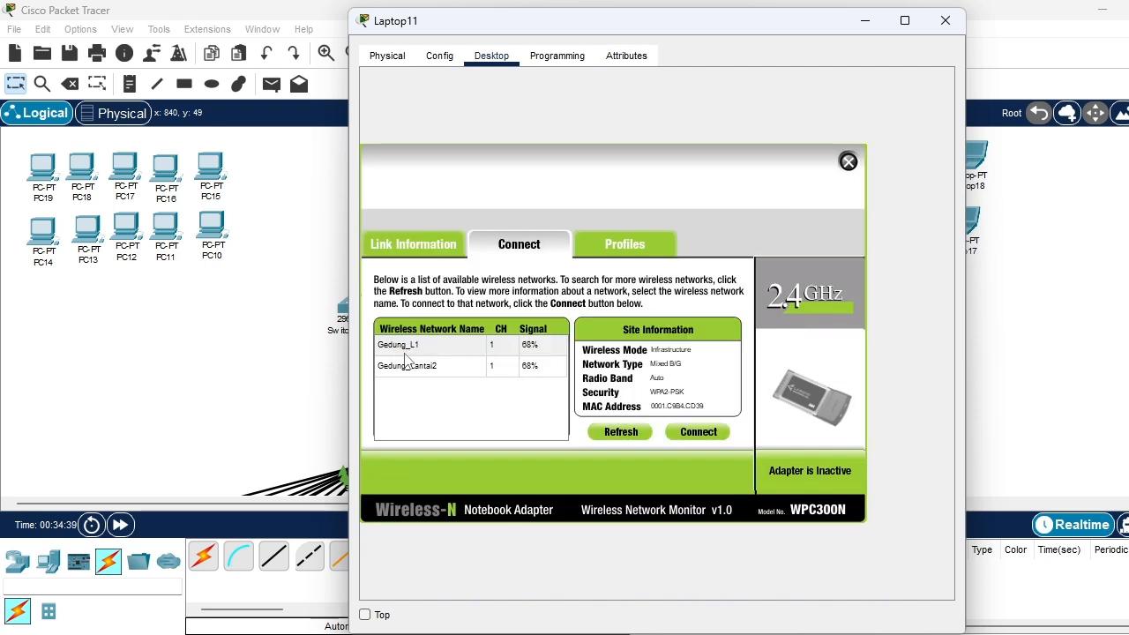
pyautogui.click(439, 365)
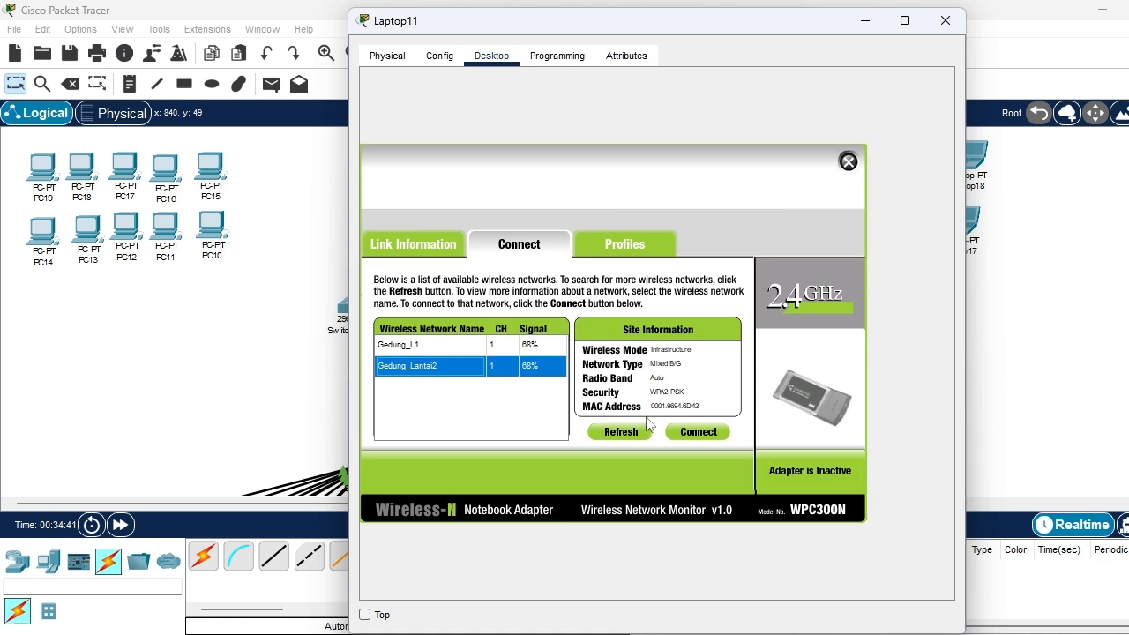
pyautogui.click(684, 433)
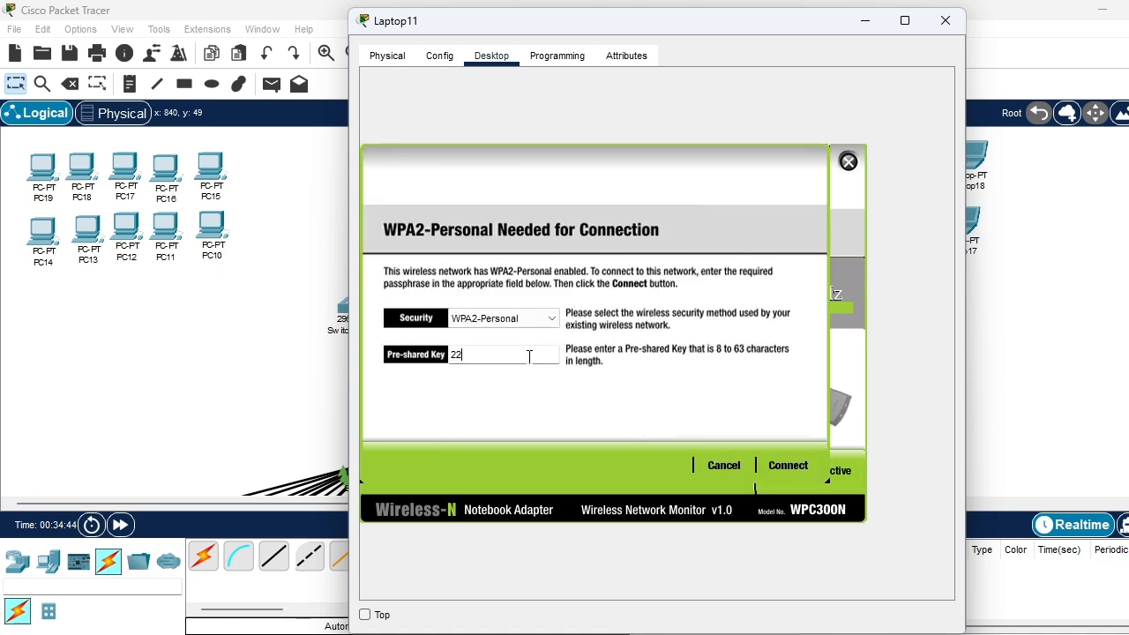
pyautogui.click(787, 464)
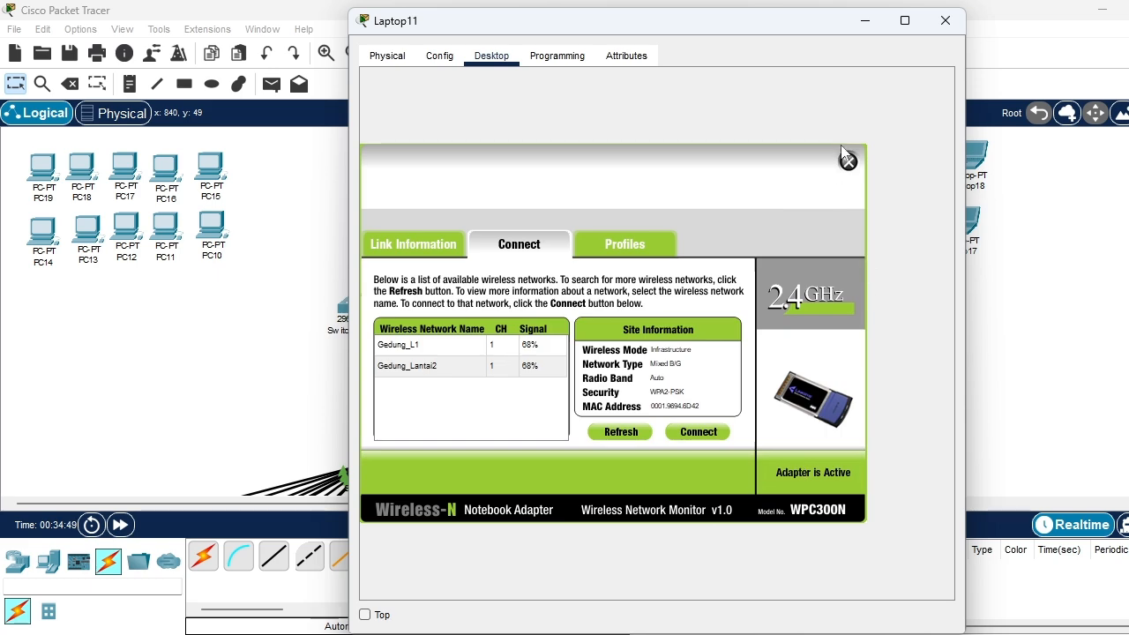
pyautogui.click(849, 161)
pyautogui.click(946, 20)
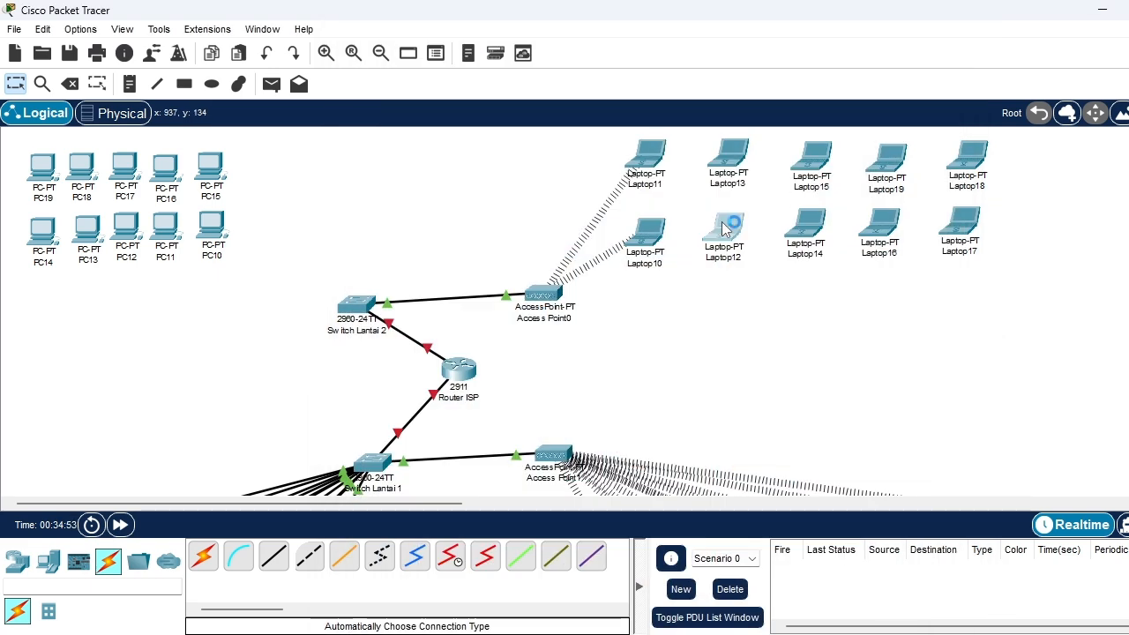
# Fit Laptop12 with a WPC300N module in place of its wired one and connect it to Gedung_Lantai2 with the WPA2-Personal pre-shared key
pyautogui.click(728, 224)
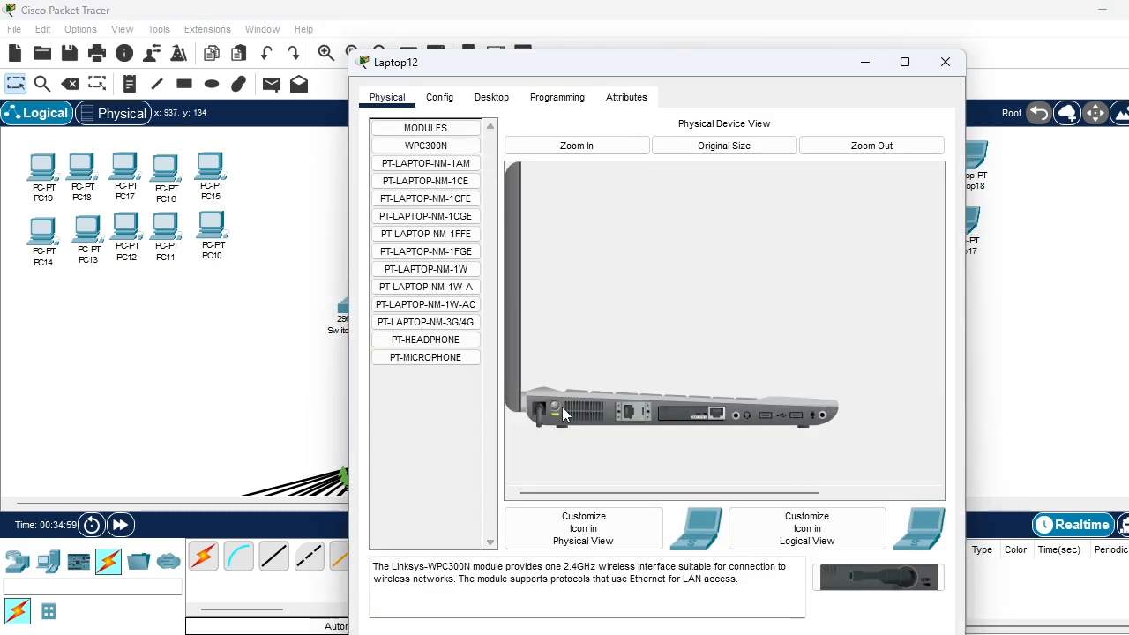
pyautogui.moveTo(425, 146); pyautogui.dragTo(684, 414)
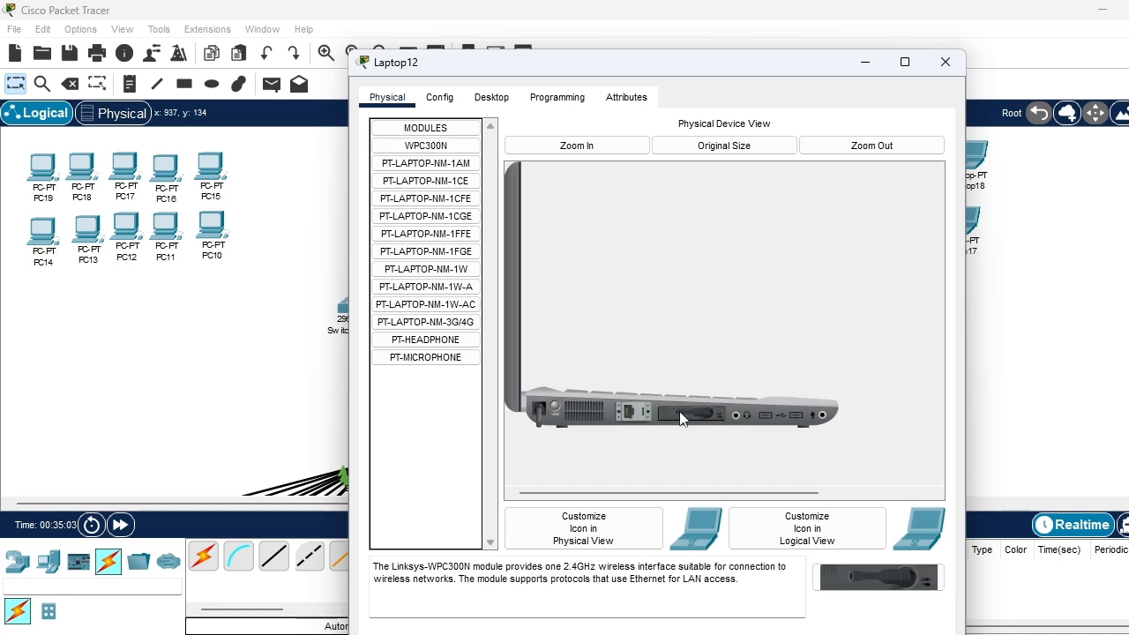
pyautogui.click(491, 97)
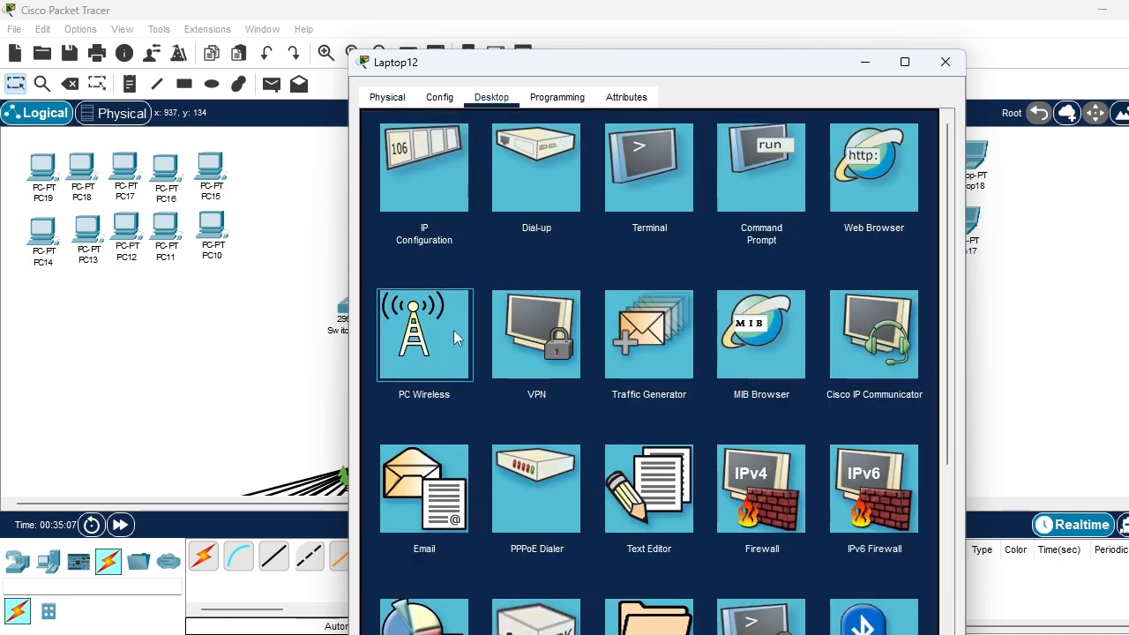
pyautogui.click(432, 351)
pyautogui.click(498, 291)
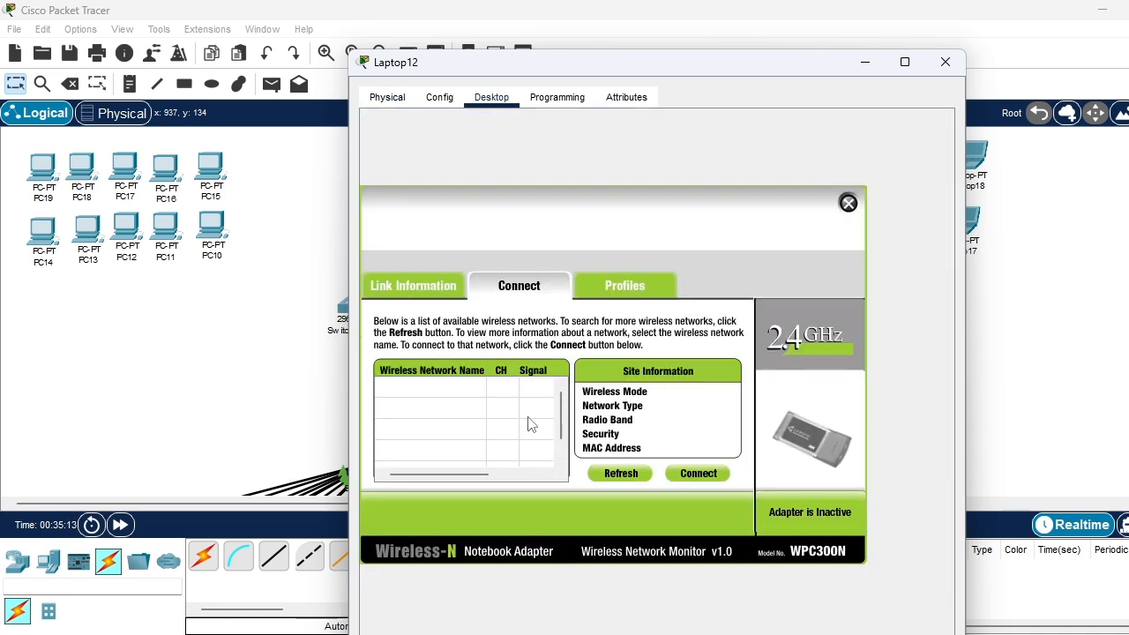
pyautogui.click(441, 385)
pyautogui.click(681, 476)
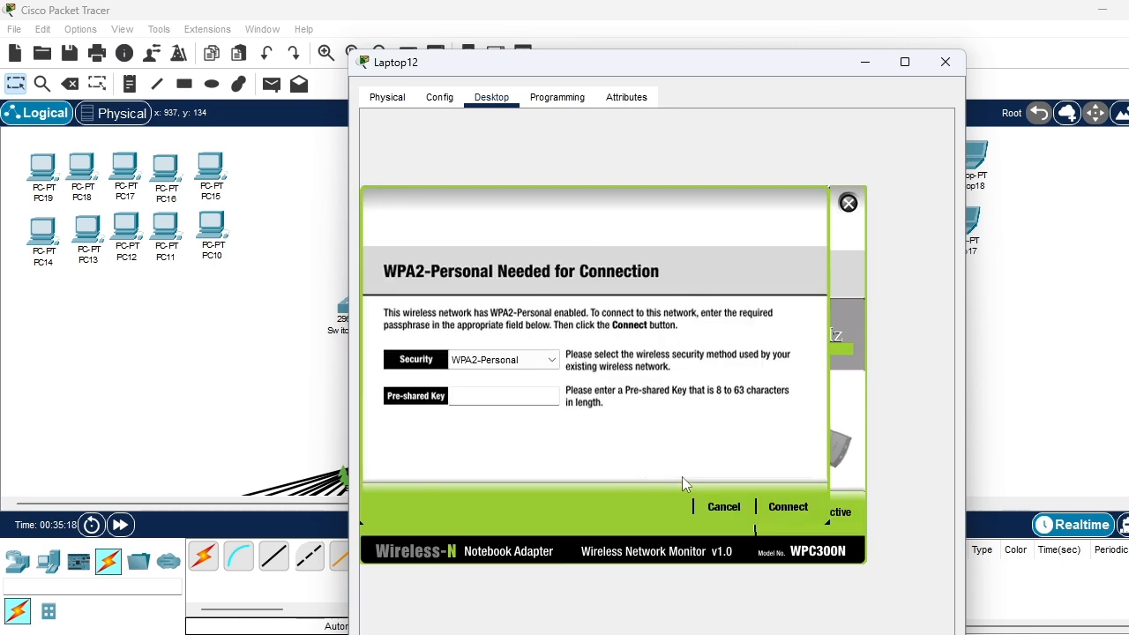
pyautogui.click(507, 394)
pyautogui.click(782, 503)
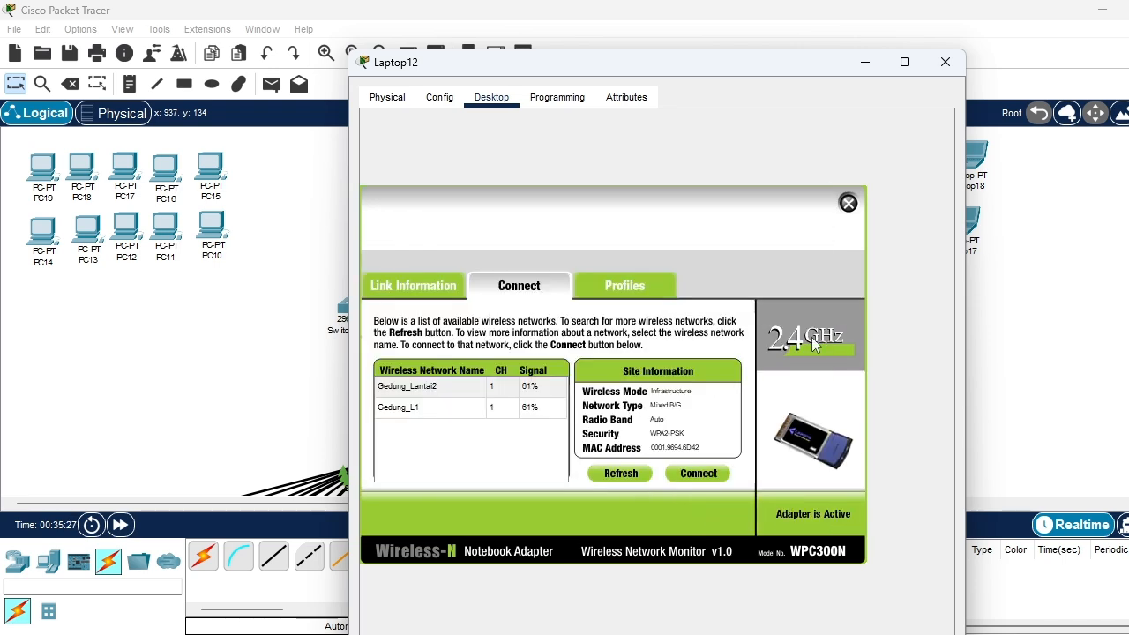
pyautogui.click(847, 204)
pyautogui.click(943, 62)
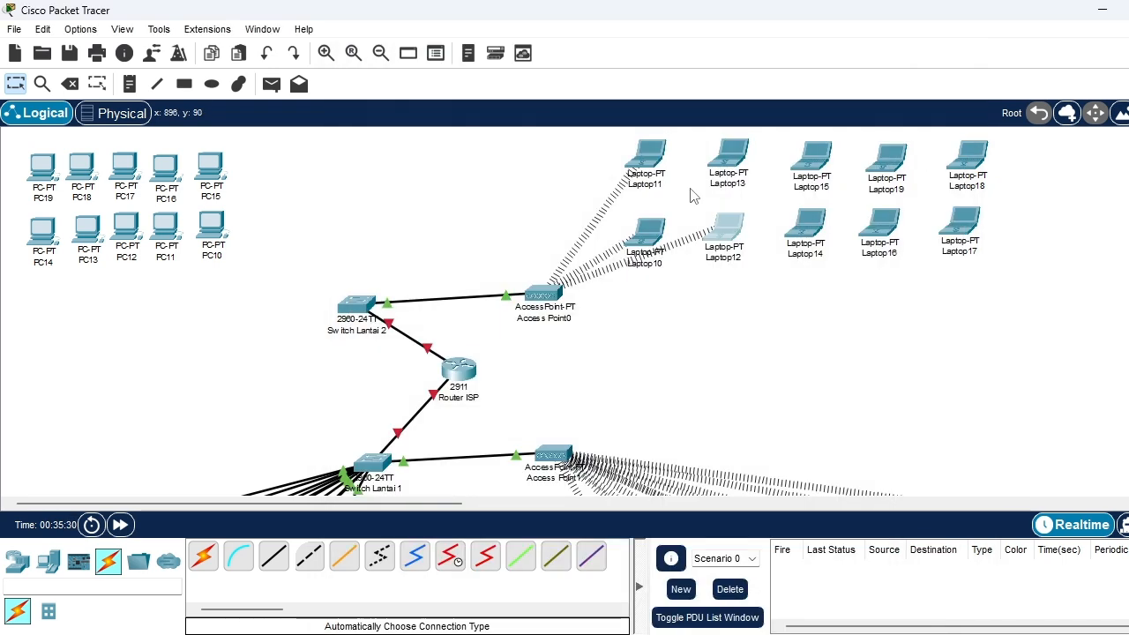
# Power off Laptop13, swap its wired network module for a WPC300N wireless module, and power it back on
pyautogui.click(737, 161)
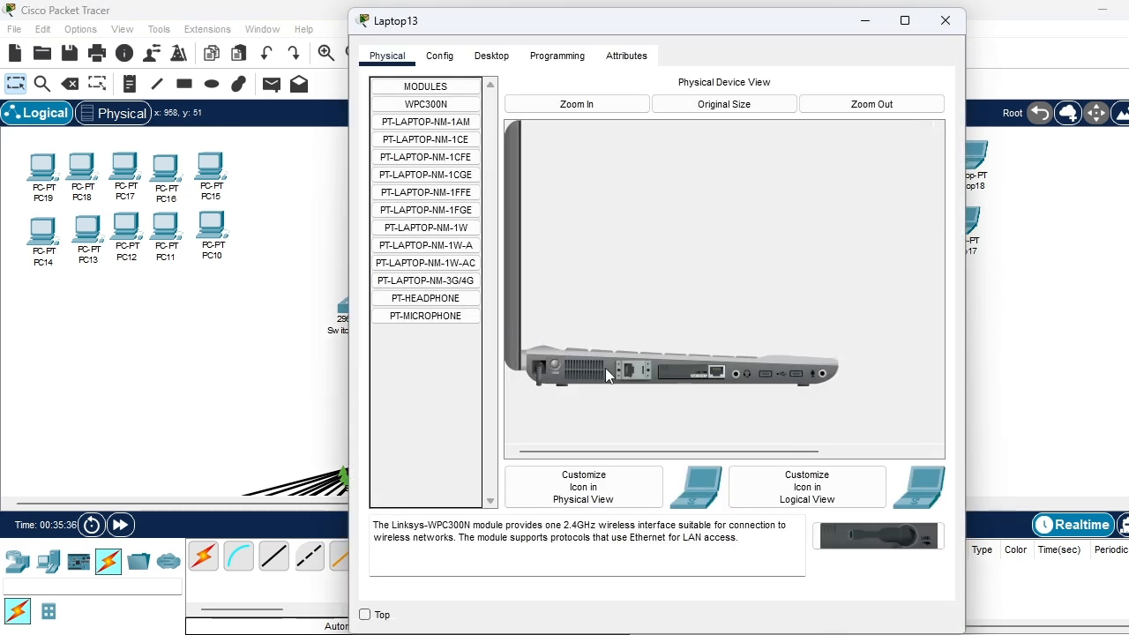
pyautogui.moveTo(605, 368); pyautogui.dragTo(434, 280)
pyautogui.moveTo(426, 107); pyautogui.dragTo(696, 371)
pyautogui.click(553, 365)
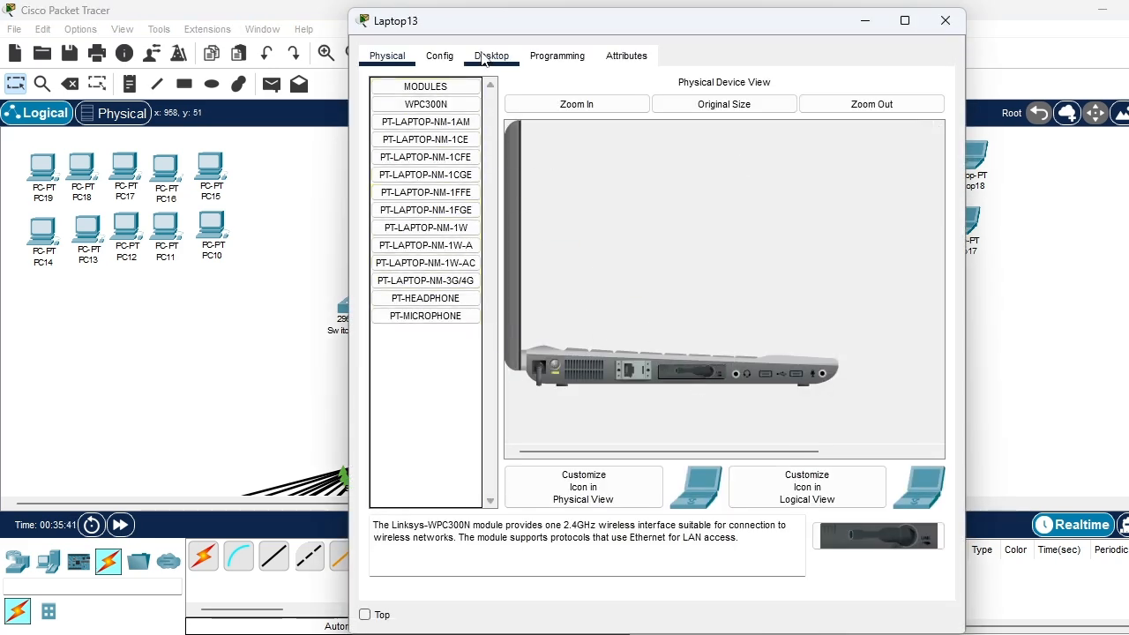
# Connect Laptop13 to the Gedung_Lantai2 wireless network using WPA2-Personal and the pre-shared key, and close its window
pyautogui.click(490, 56)
pyautogui.click(433, 268)
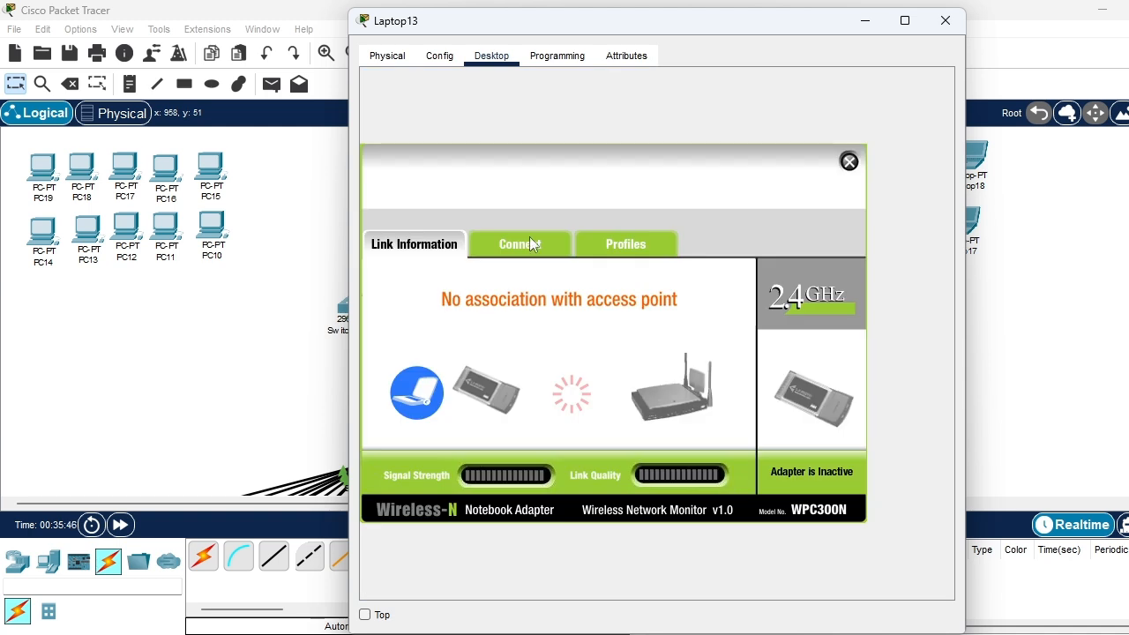
pyautogui.click(521, 242)
pyautogui.click(531, 367)
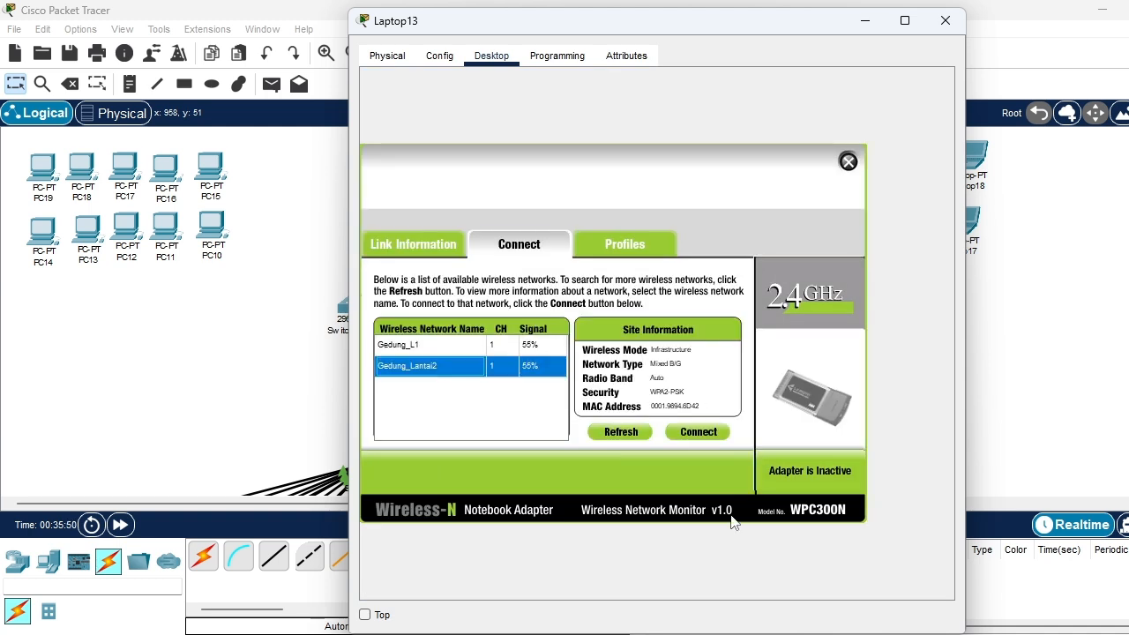
pyautogui.click(704, 431)
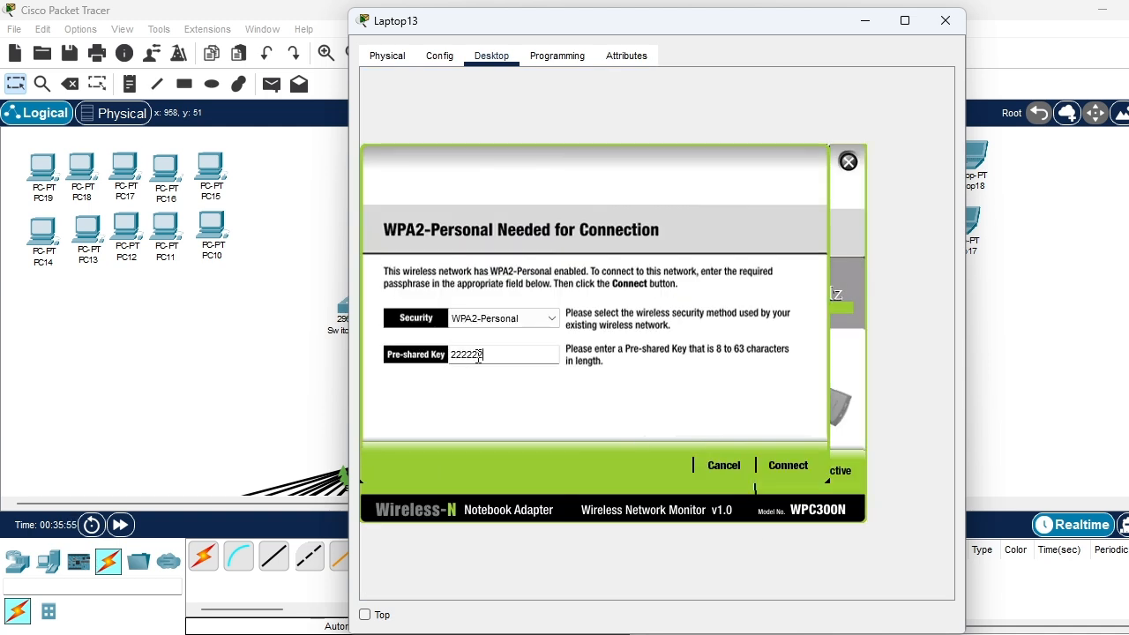
pyautogui.click(787, 465)
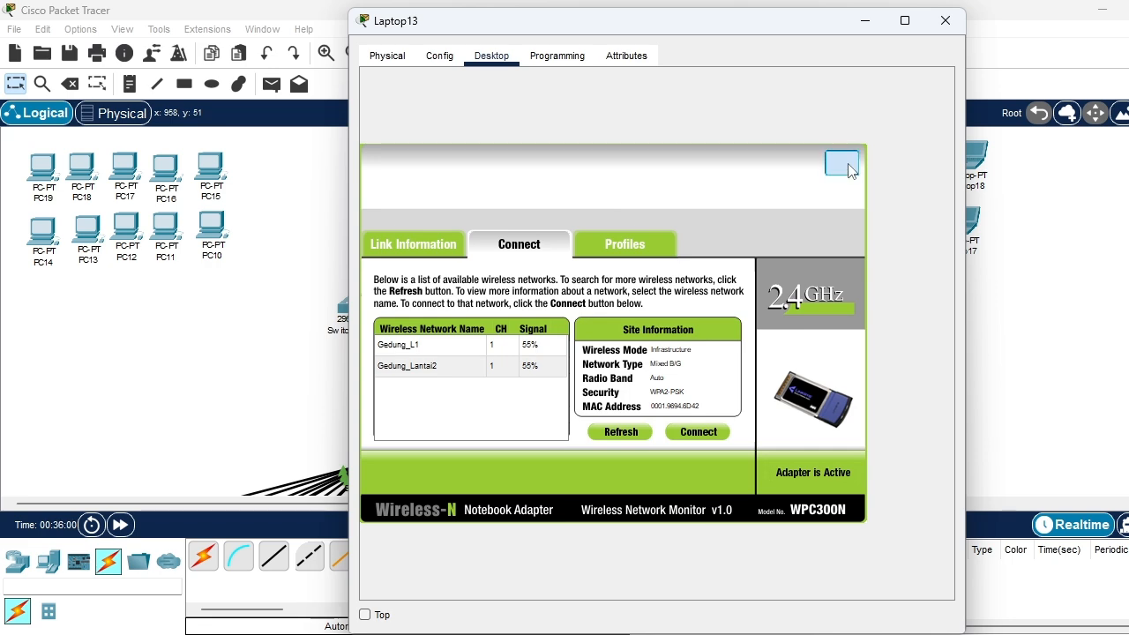
pyautogui.click(848, 161)
pyautogui.click(944, 20)
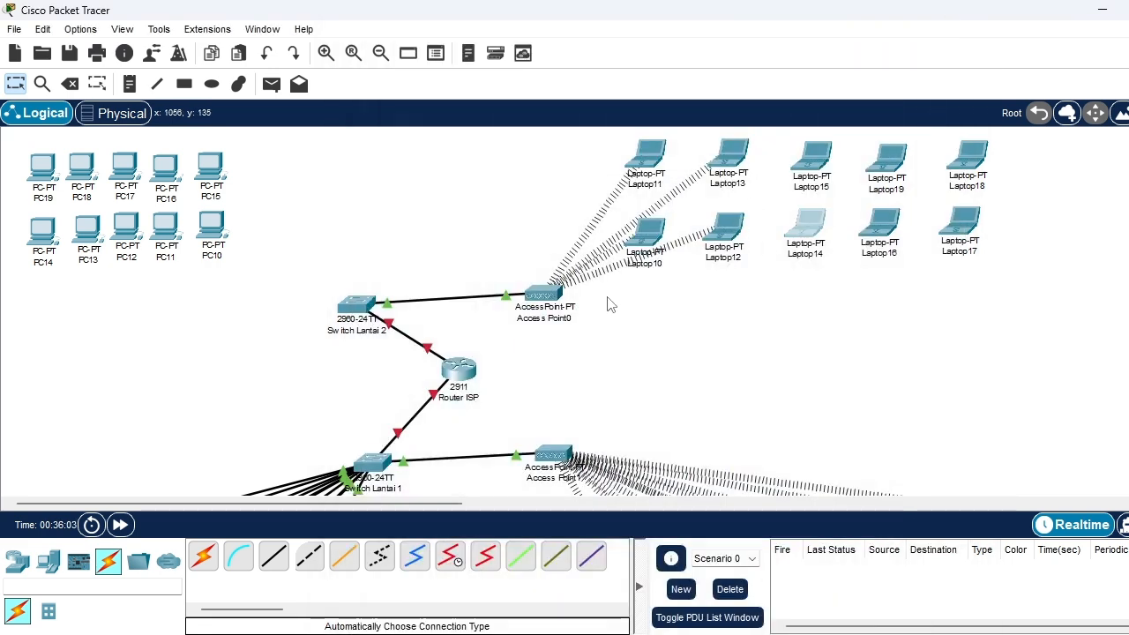
# Power off Laptop14, swap its wired network module for a WPC300N wireless module, and power it back on
pyautogui.click(807, 224)
pyautogui.moveTo(673, 386); pyautogui.dragTo(408, 329)
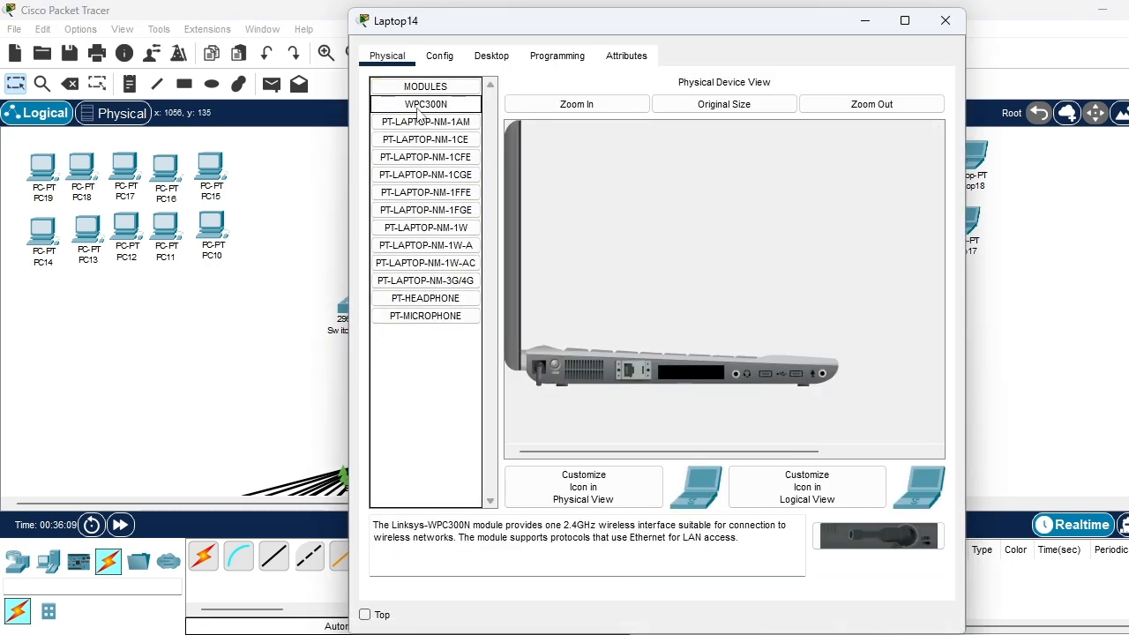
pyautogui.moveTo(425, 104); pyautogui.dragTo(686, 374)
pyautogui.click(549, 363)
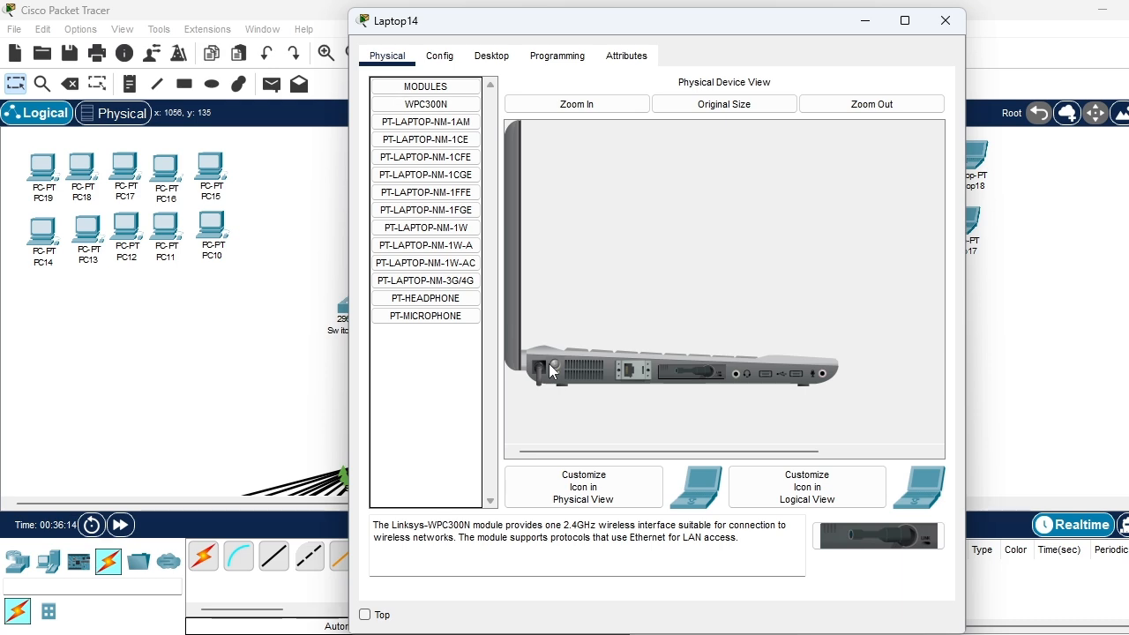
# Join Laptop14 to the Gedung_Lantai2 wireless network with WPA2-Personal, entering the pre-shared key, and close its window
pyautogui.click(491, 56)
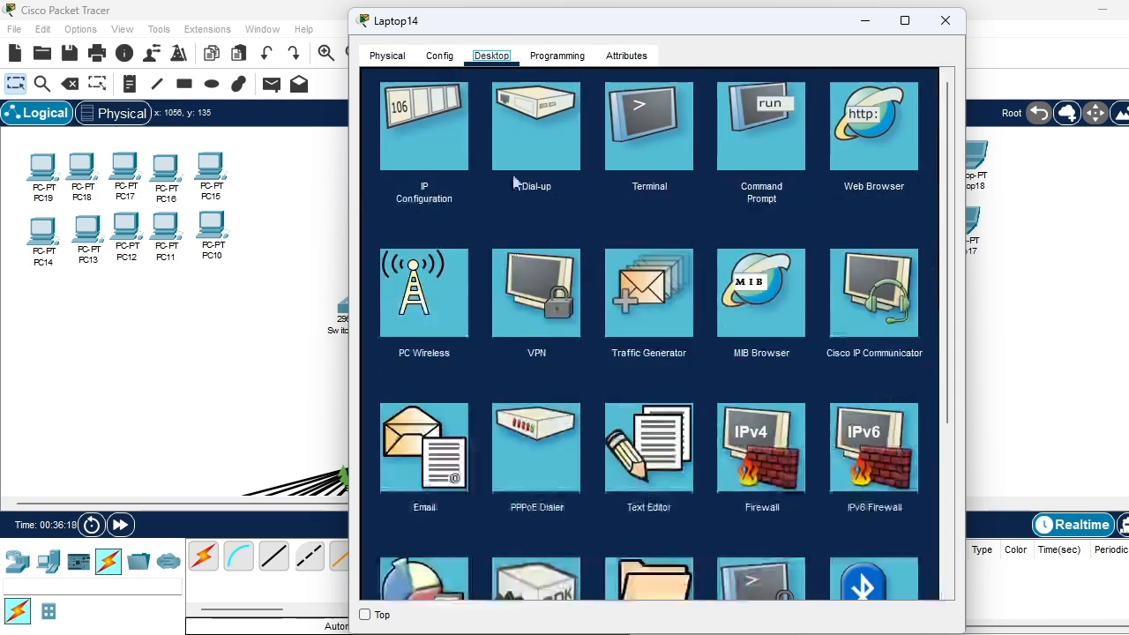
pyautogui.click(432, 263)
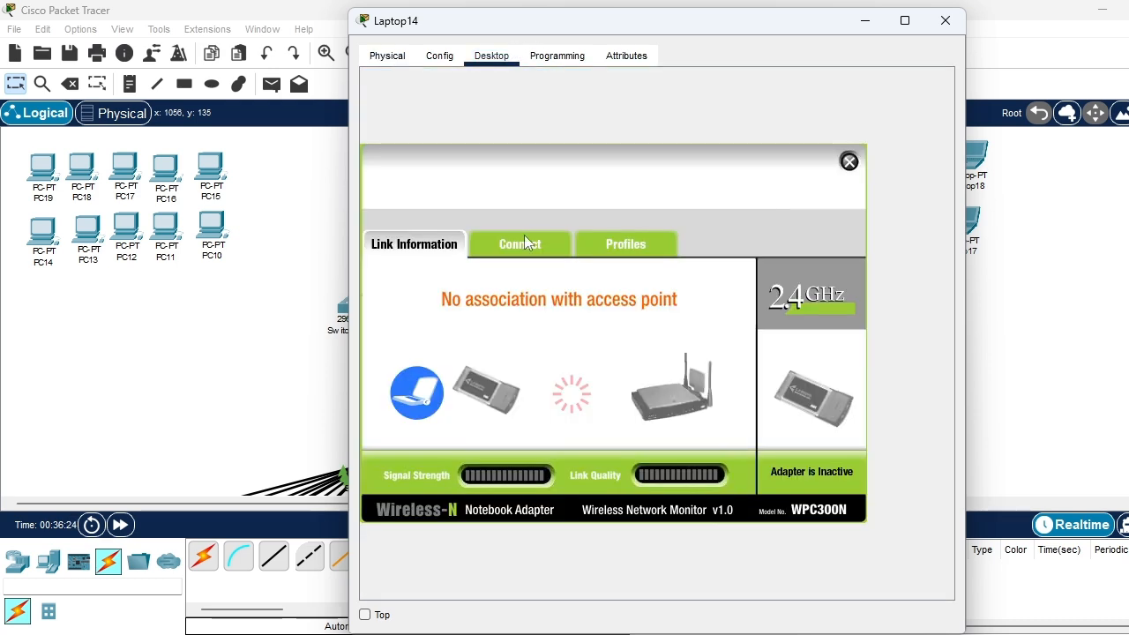
pyautogui.click(522, 240)
pyautogui.click(676, 432)
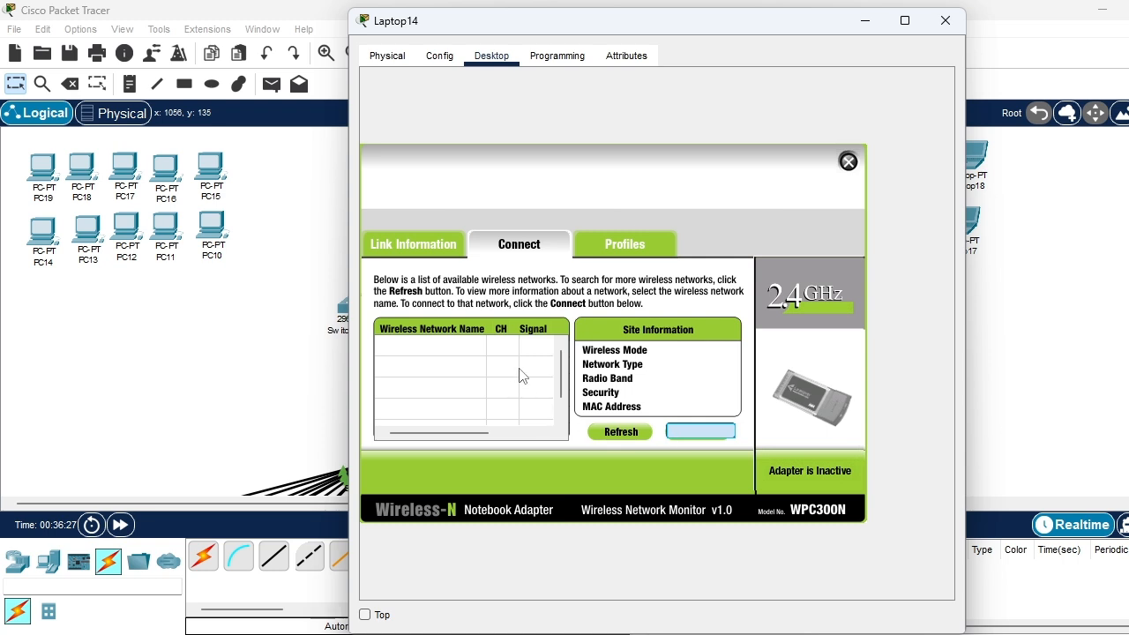
pyautogui.click(724, 356)
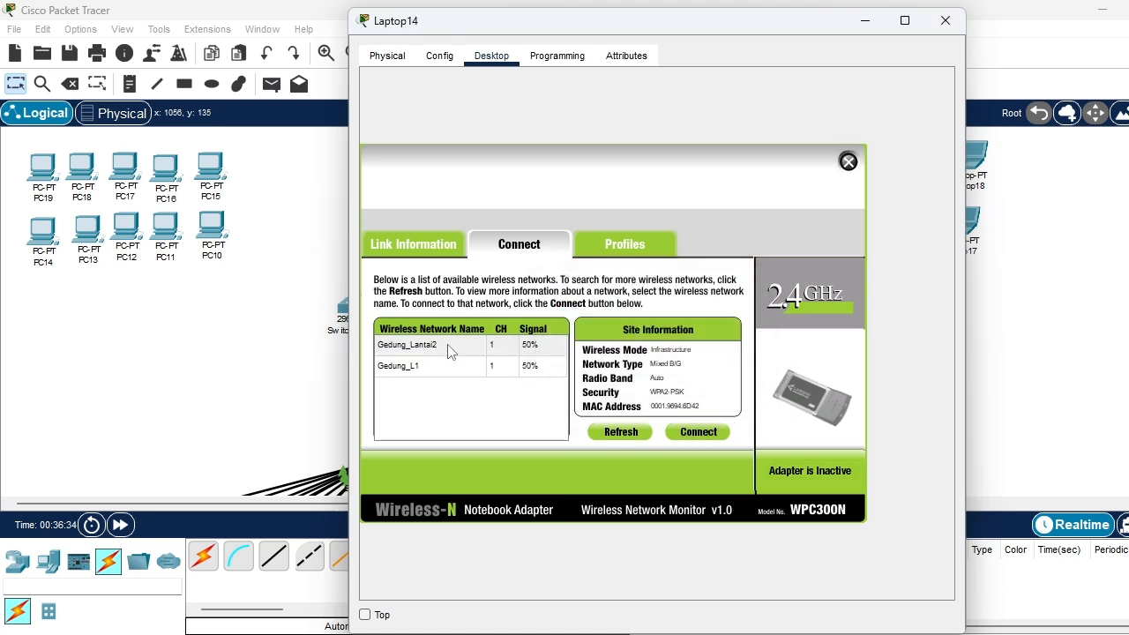
pyautogui.click(448, 346)
pyautogui.click(687, 432)
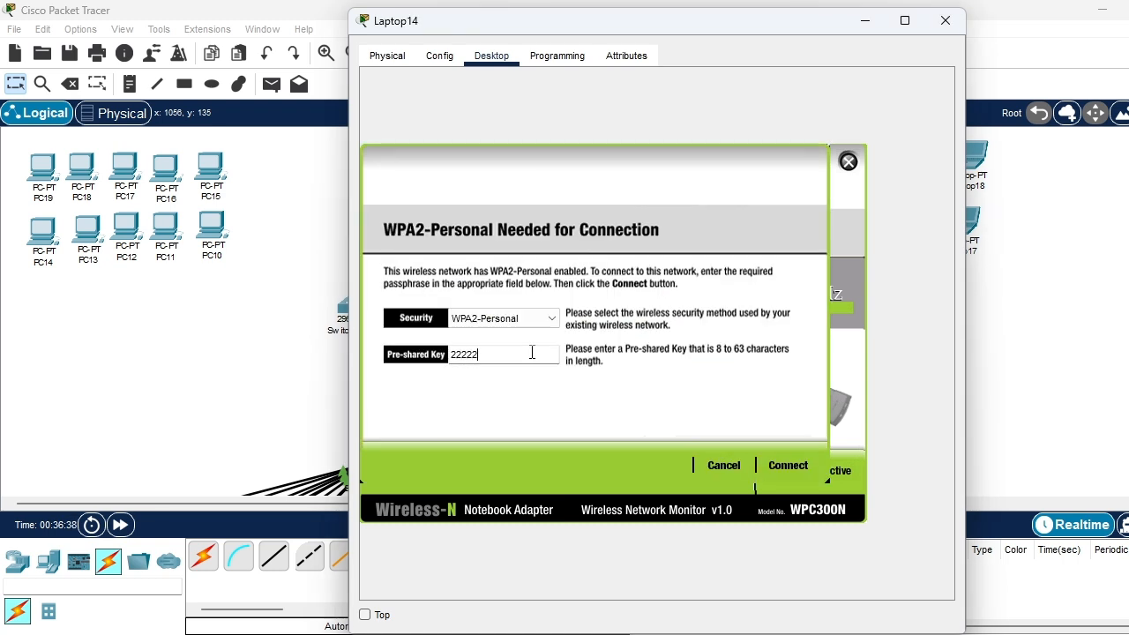
pyautogui.click(780, 464)
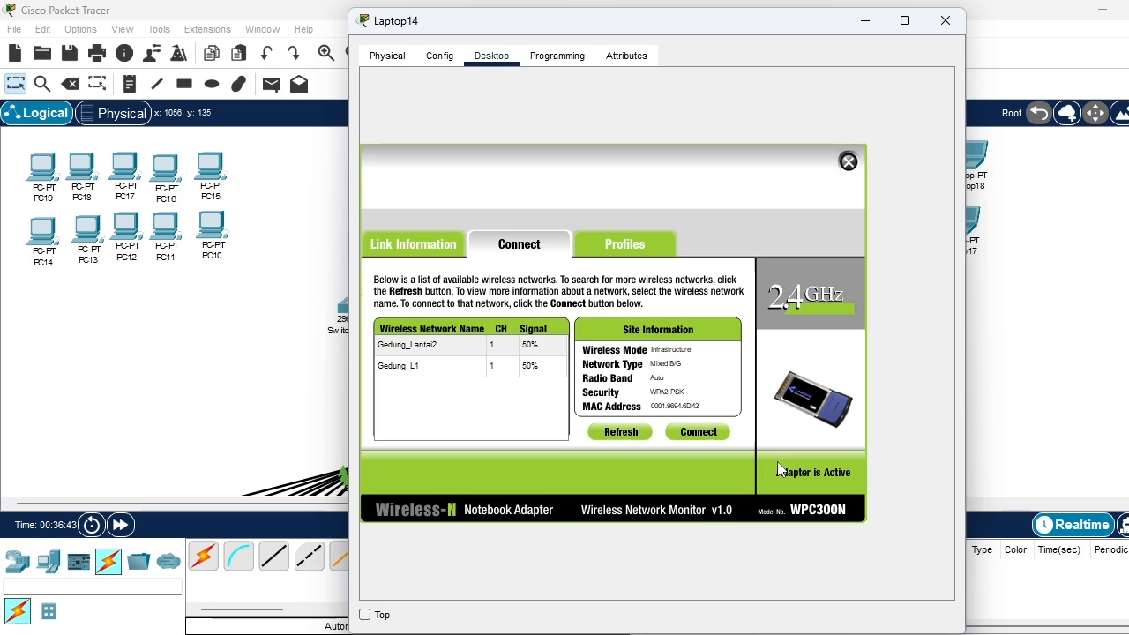
pyautogui.click(848, 162)
pyautogui.click(944, 21)
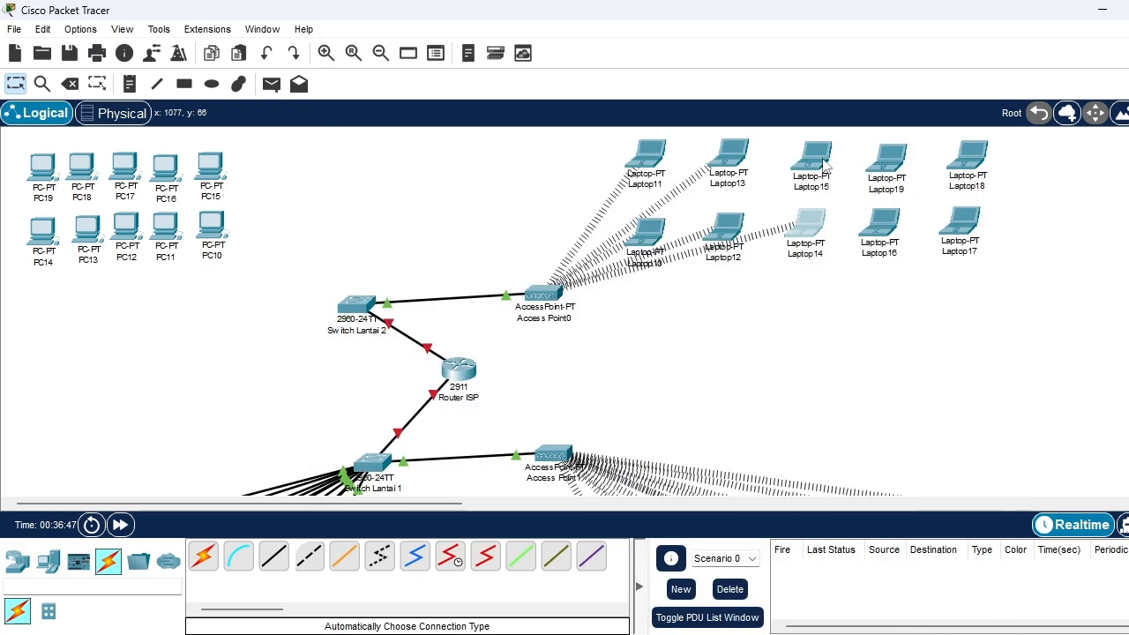
# Power off Laptop15, swap its wired network module for a WPC300N wireless module, and power it back on
pyautogui.click(811, 159)
pyautogui.click(553, 365)
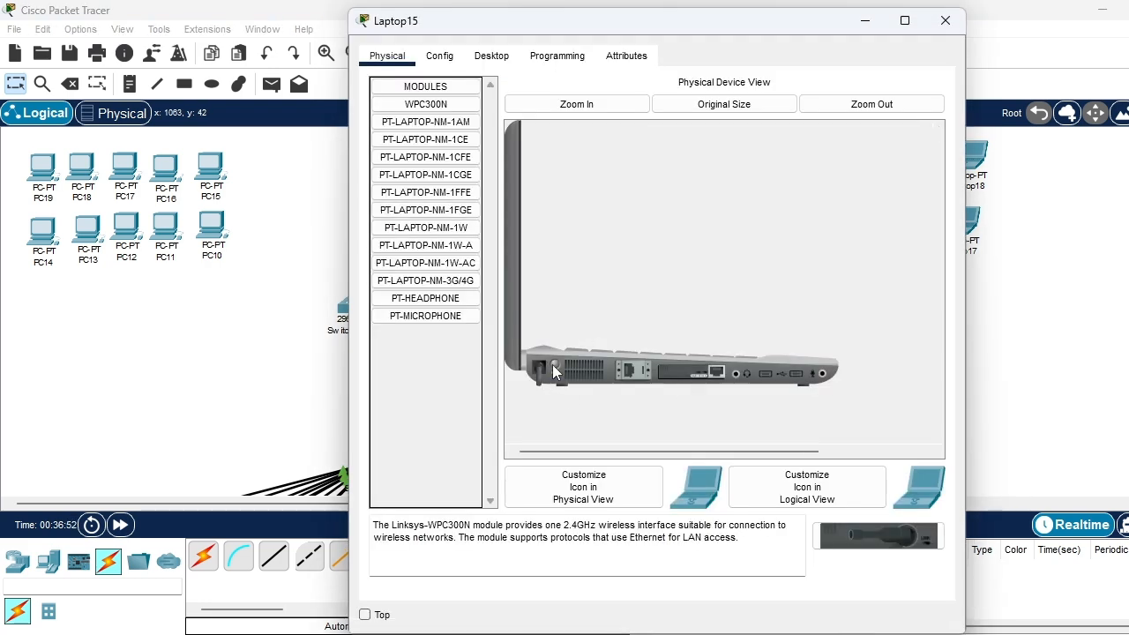
pyautogui.moveTo(688, 371); pyautogui.dragTo(446, 397)
pyautogui.moveTo(421, 106); pyautogui.dragTo(692, 371)
pyautogui.click(553, 362)
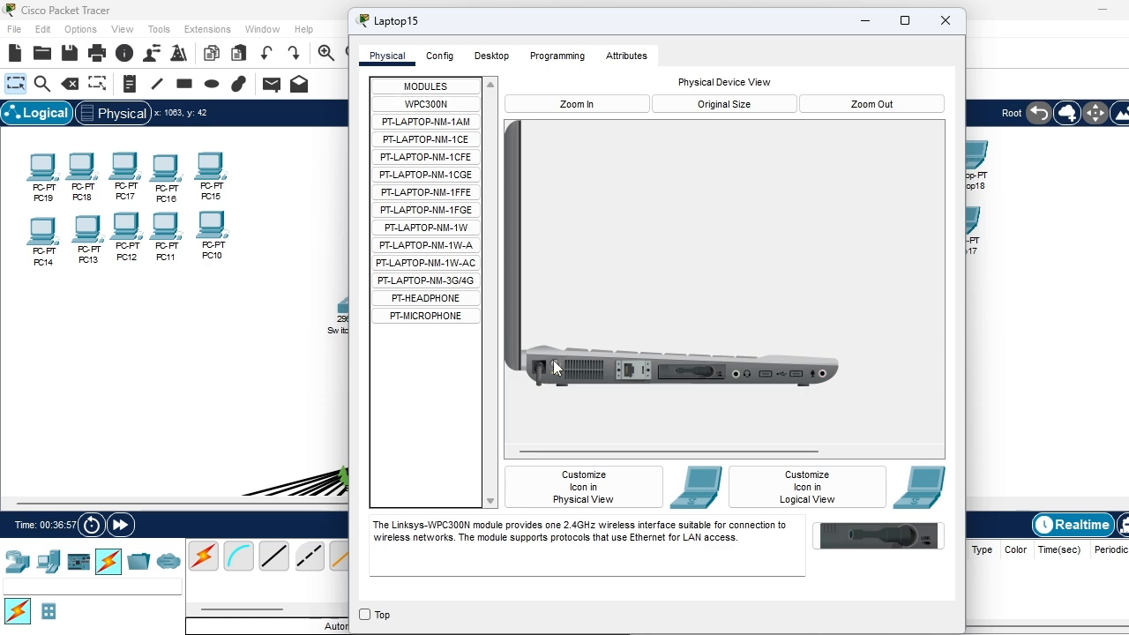
# Connect Laptop15 to the Gedung_Lantai2 wireless network using WPA2-Personal and the pre-shared key, and close its window
pyautogui.click(491, 56)
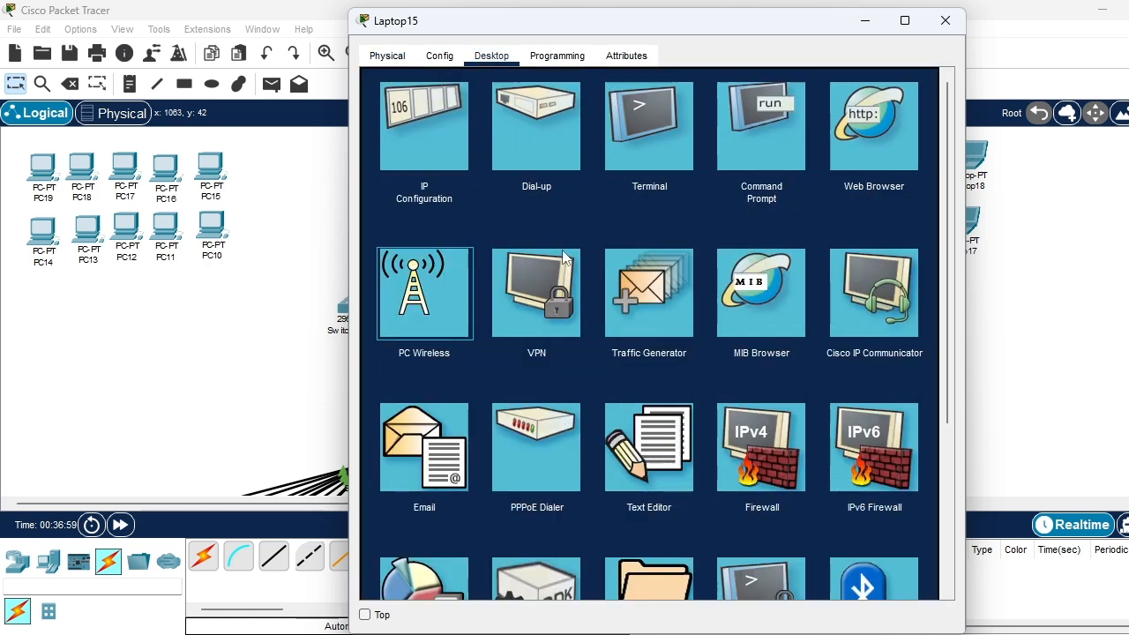
pyautogui.click(445, 280)
pyautogui.click(550, 243)
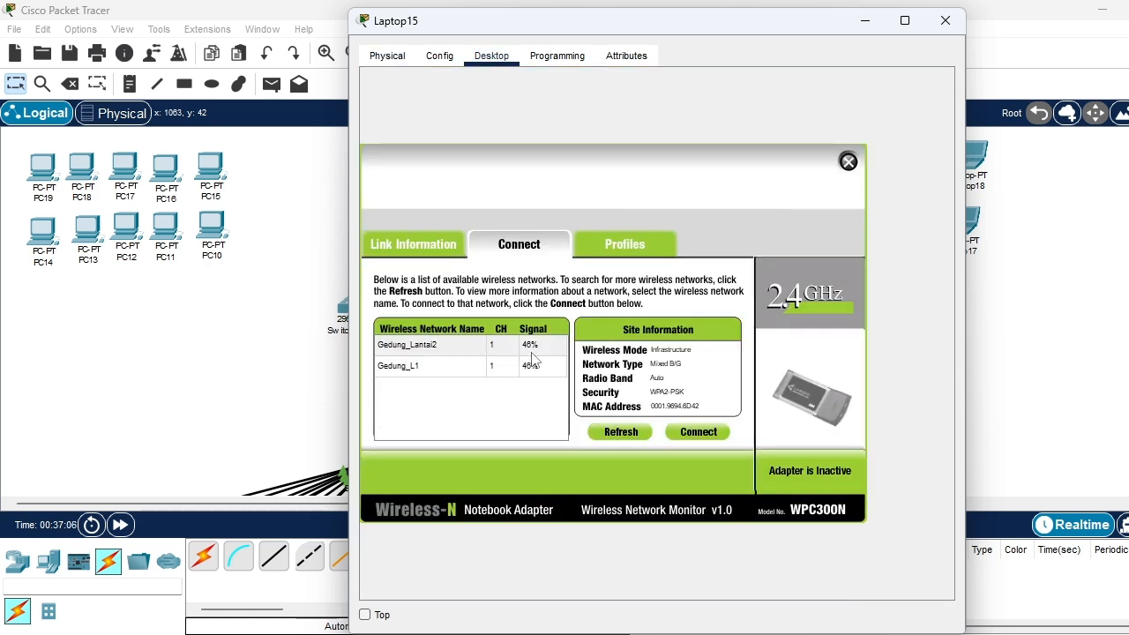
pyautogui.click(499, 346)
pyautogui.click(697, 425)
pyautogui.click(476, 360)
pyautogui.write('22222222')
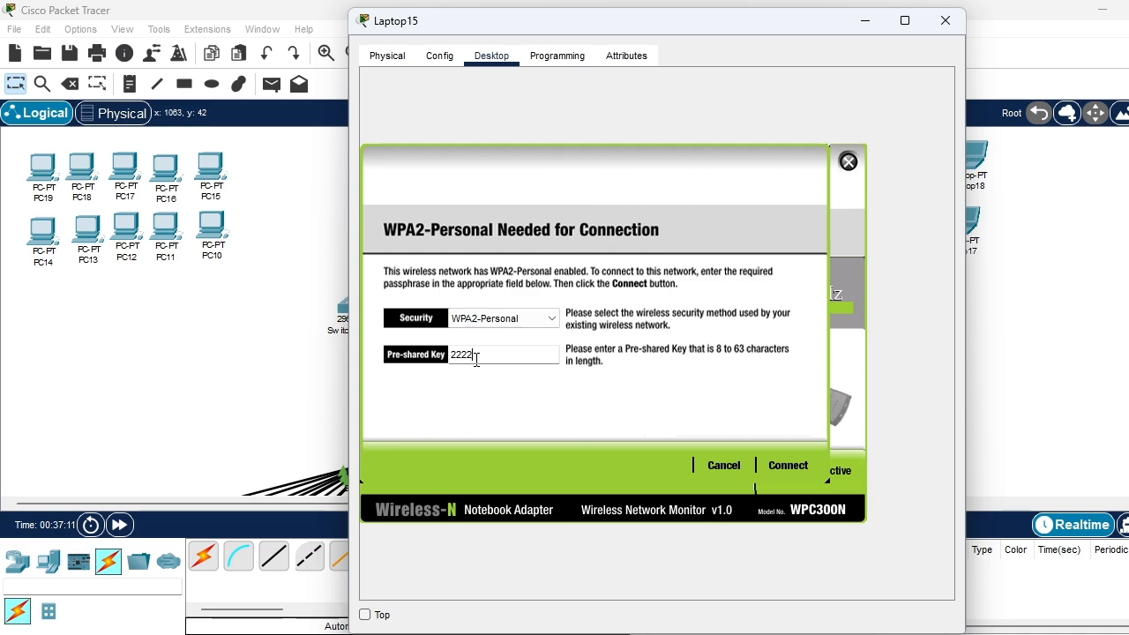
pyautogui.click(790, 464)
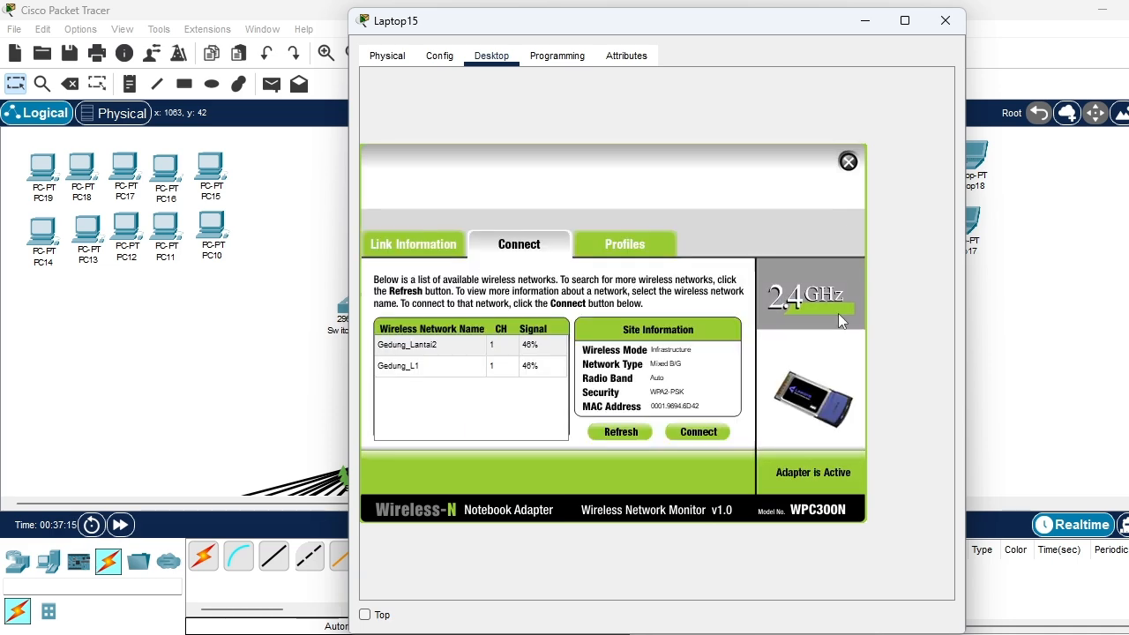
pyautogui.click(848, 161)
pyautogui.click(945, 20)
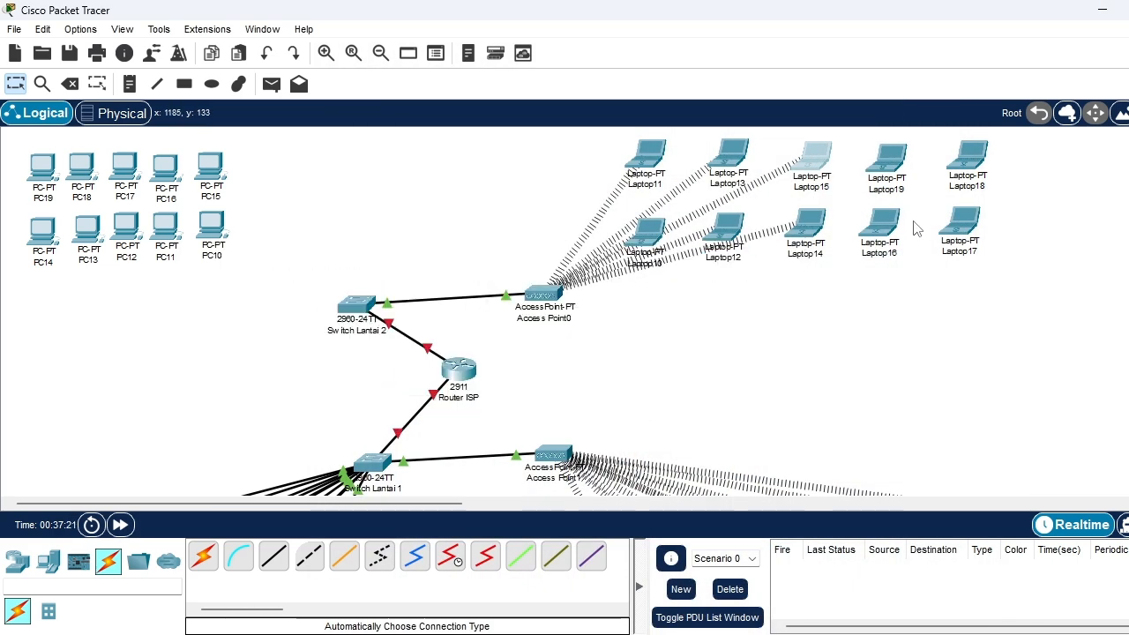
# Power off Laptop16, replace its wired network module with a WPC300N wireless module, and power it back on
pyautogui.click(887, 226)
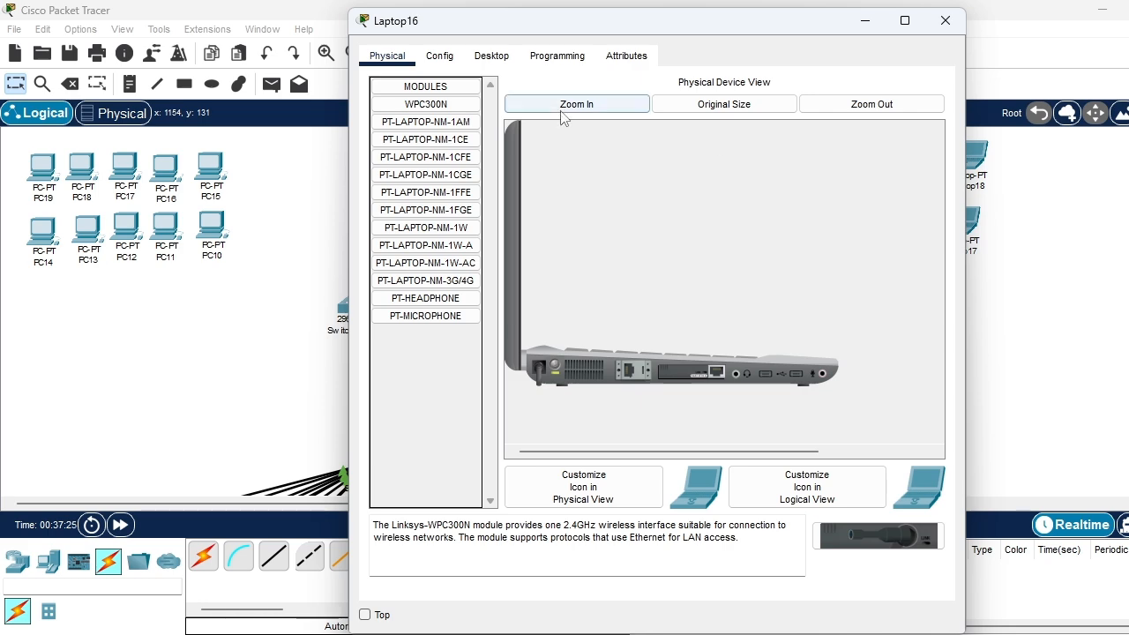
pyautogui.click(556, 363)
pyautogui.moveTo(686, 372); pyautogui.dragTo(404, 342)
pyautogui.moveTo(442, 104); pyautogui.dragTo(694, 374)
# Join Laptop16 to the Gedung_Lantai2 wireless network with WPA2-Personal, entering the pre-shared key, and close its window
pyautogui.click(491, 55)
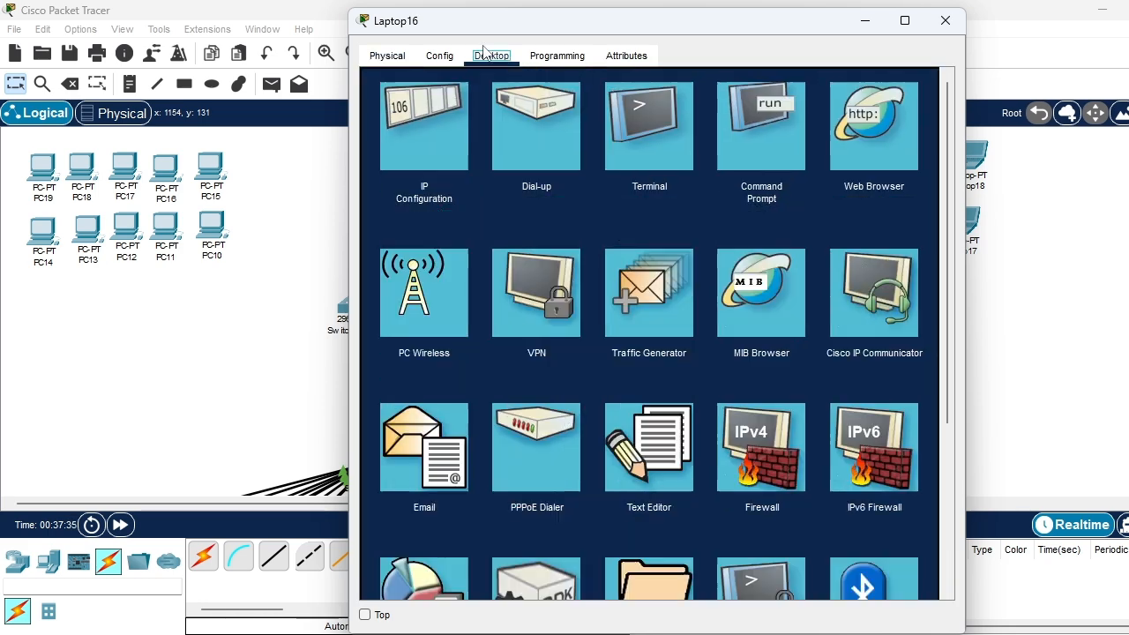
pyautogui.click(456, 290)
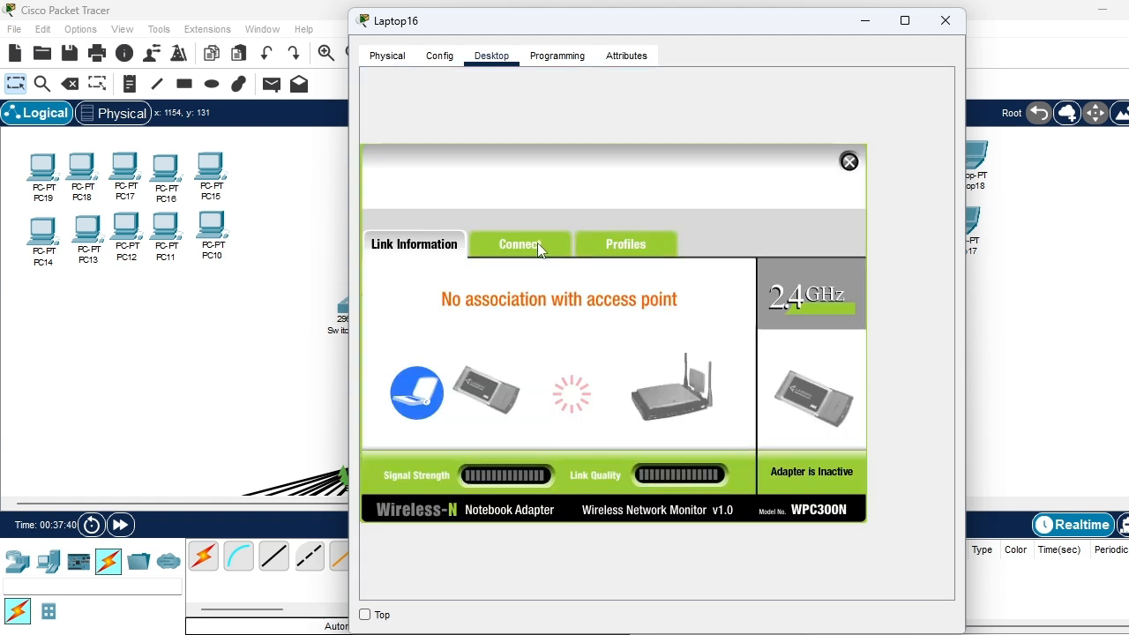
pyautogui.click(536, 244)
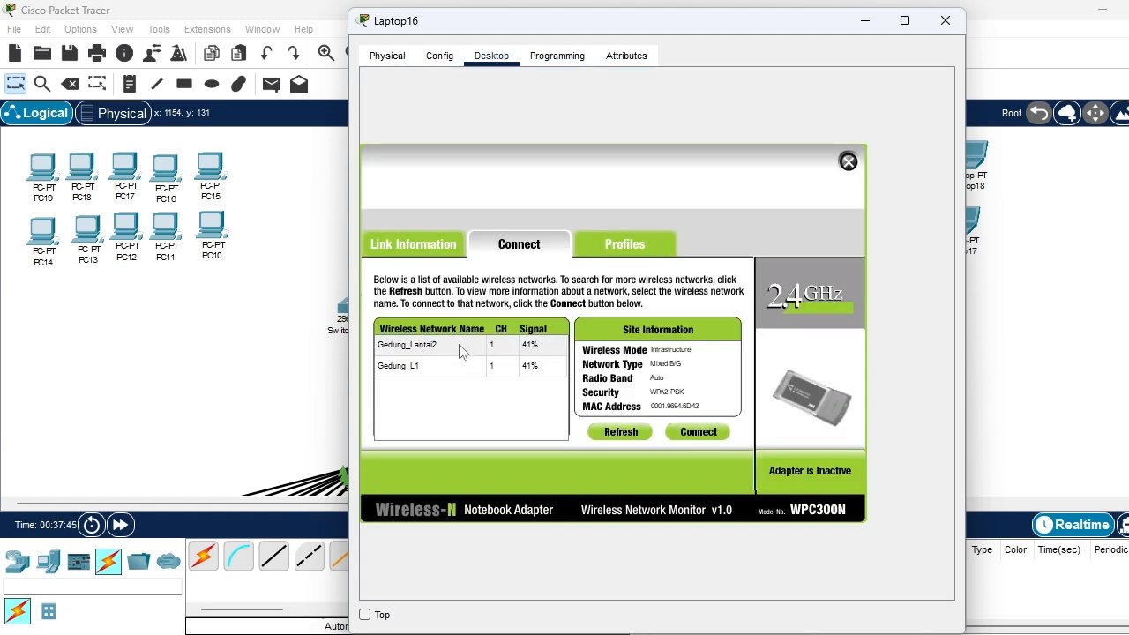
pyautogui.click(459, 350)
pyautogui.click(698, 432)
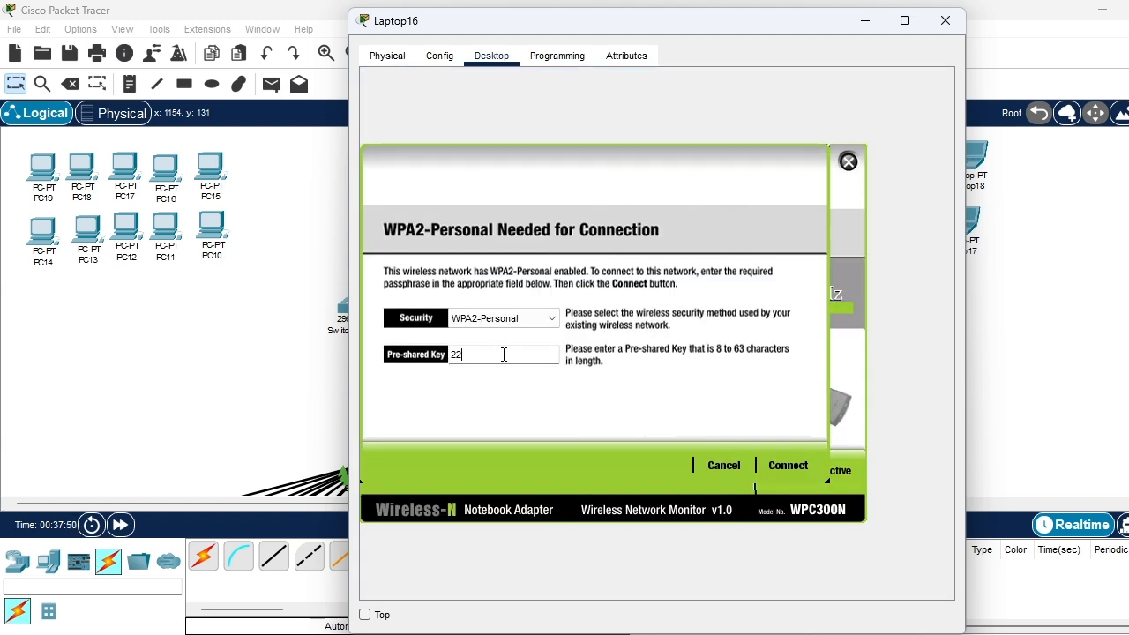
pyautogui.click(798, 464)
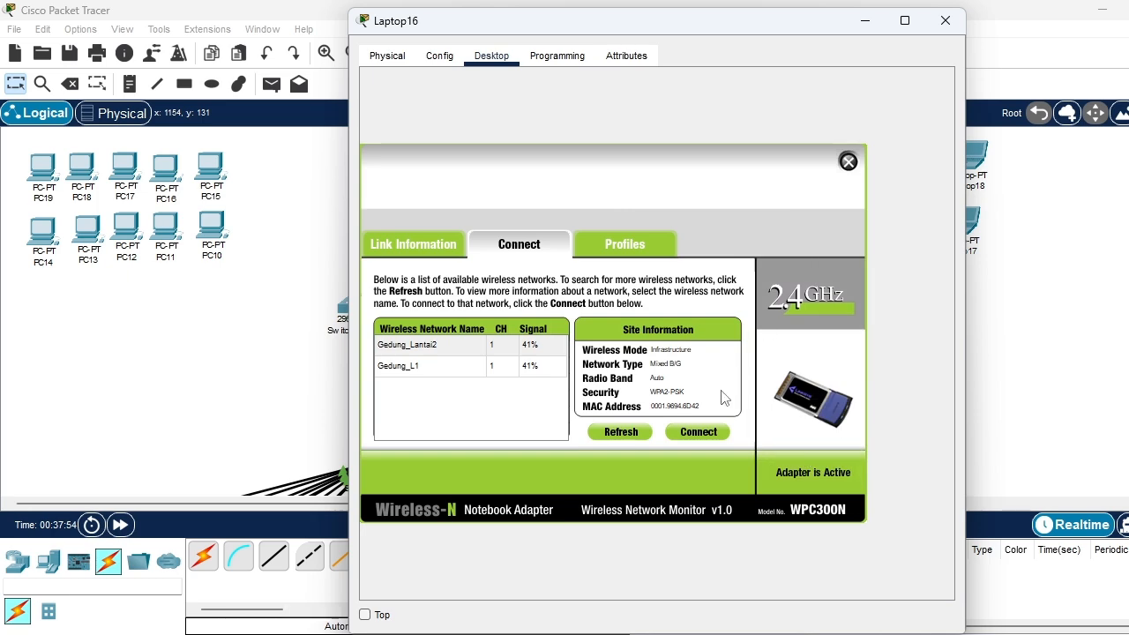
pyautogui.click(848, 162)
pyautogui.click(941, 26)
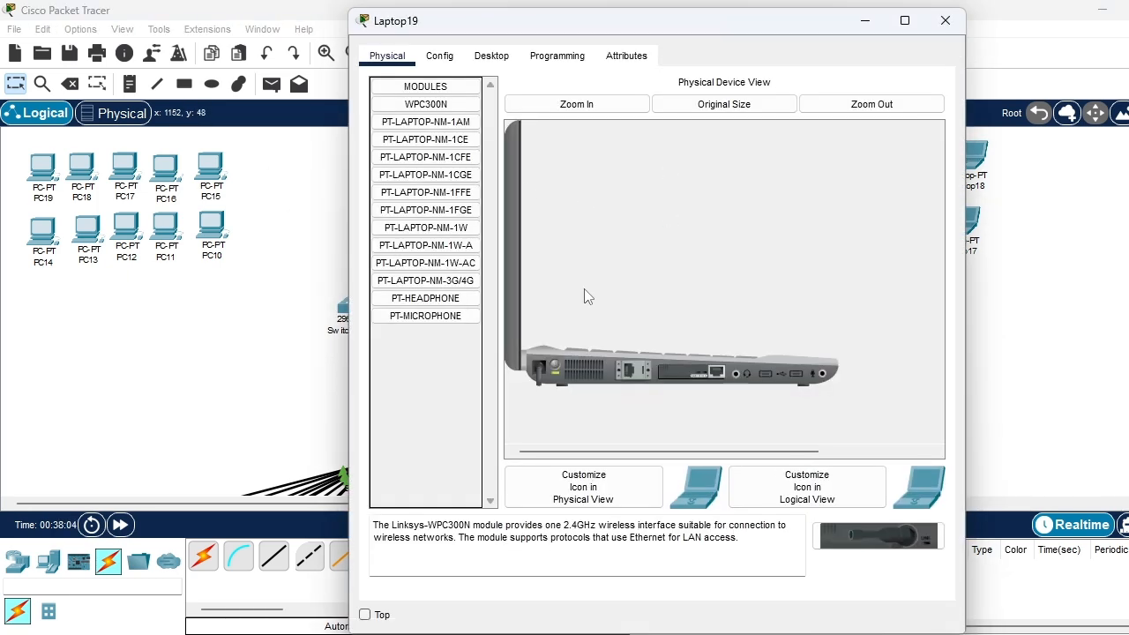
# With Laptop19 powered off, replace its wired network module with a WPC300N wireless module and power it back on
pyautogui.moveTo(690, 371); pyautogui.dragTo(440, 380)
pyautogui.moveTo(430, 104); pyautogui.dragTo(685, 370)
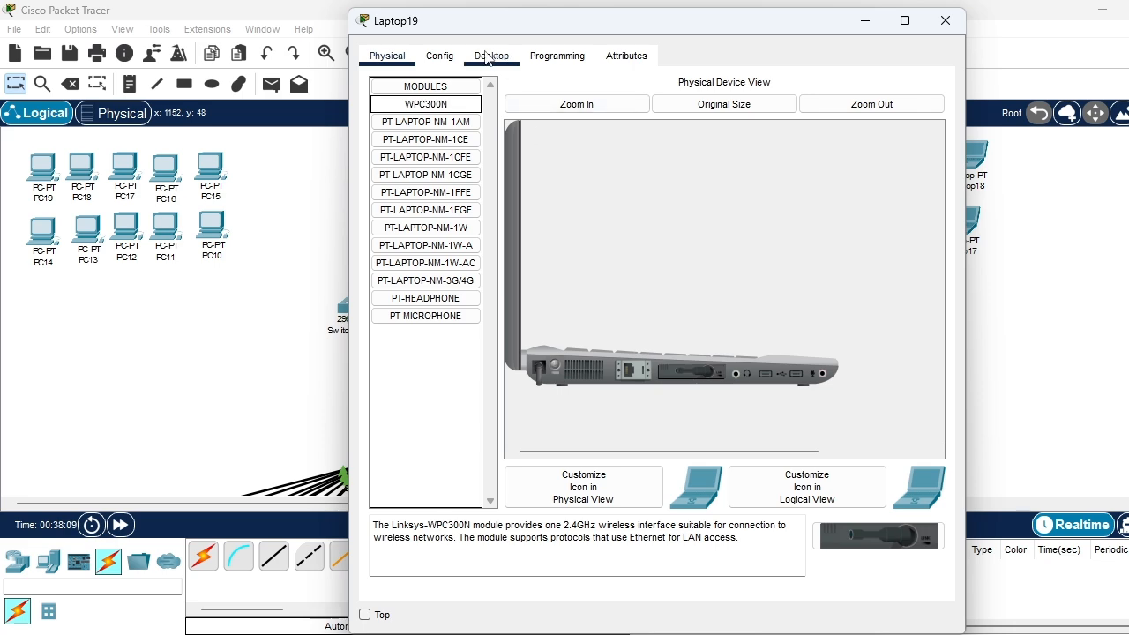
pyautogui.click(557, 362)
# Connect Laptop19 to the Gedung_Lantai2 wireless network using WPA2-Personal and the pre-shared key
pyautogui.click(491, 56)
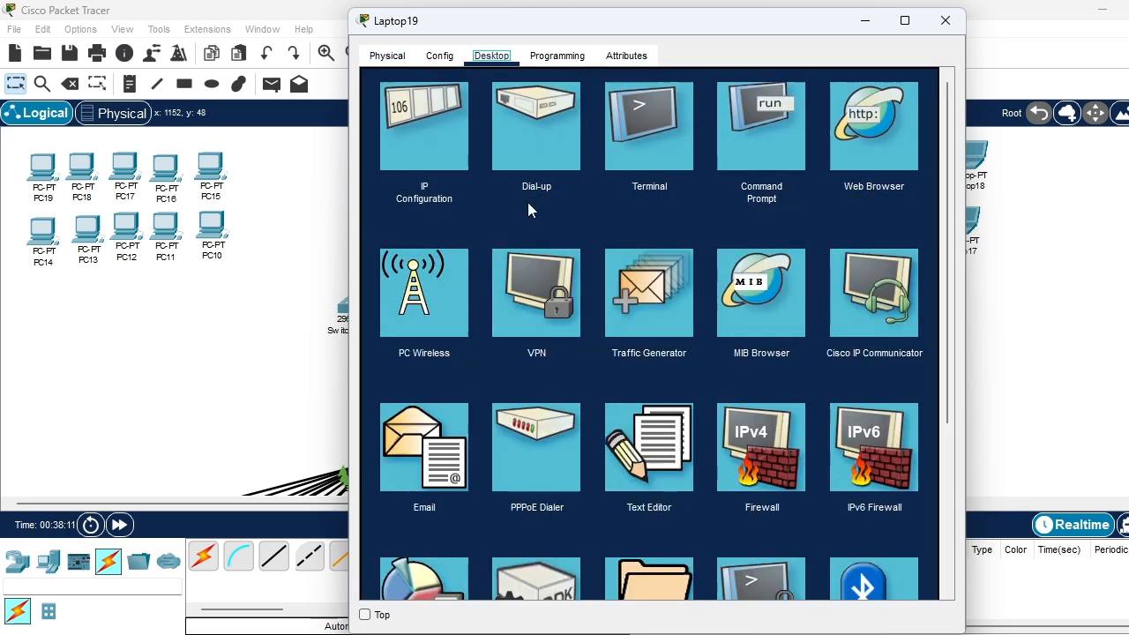
pyautogui.click(450, 315)
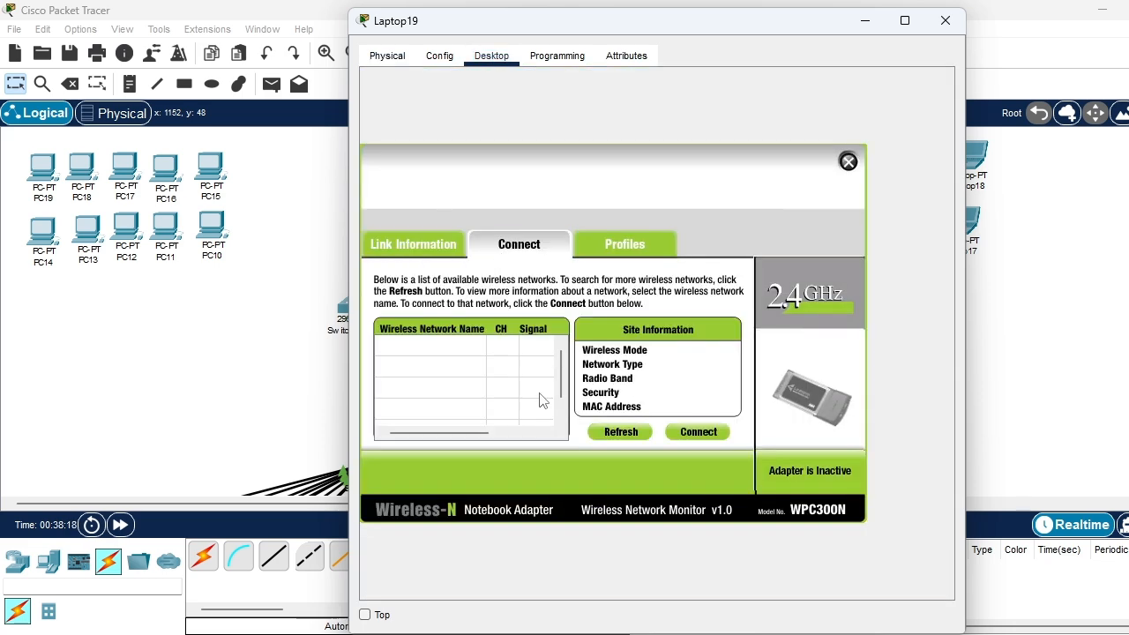
pyautogui.click(447, 366)
pyautogui.click(687, 433)
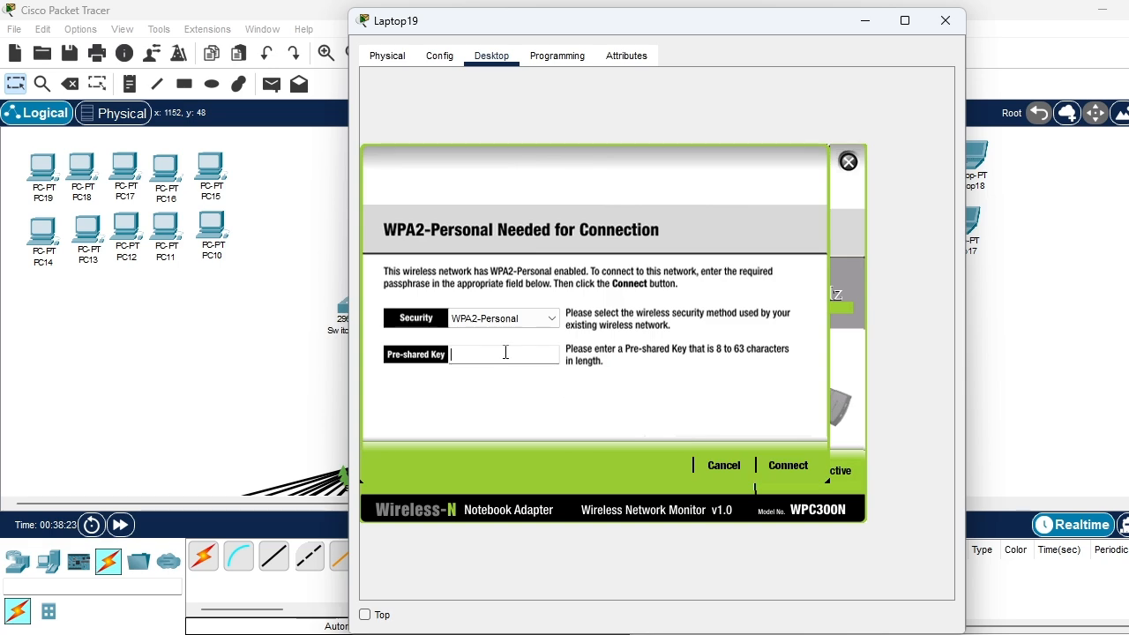
pyautogui.click(504, 354)
pyautogui.write('22222222')
pyautogui.click(776, 477)
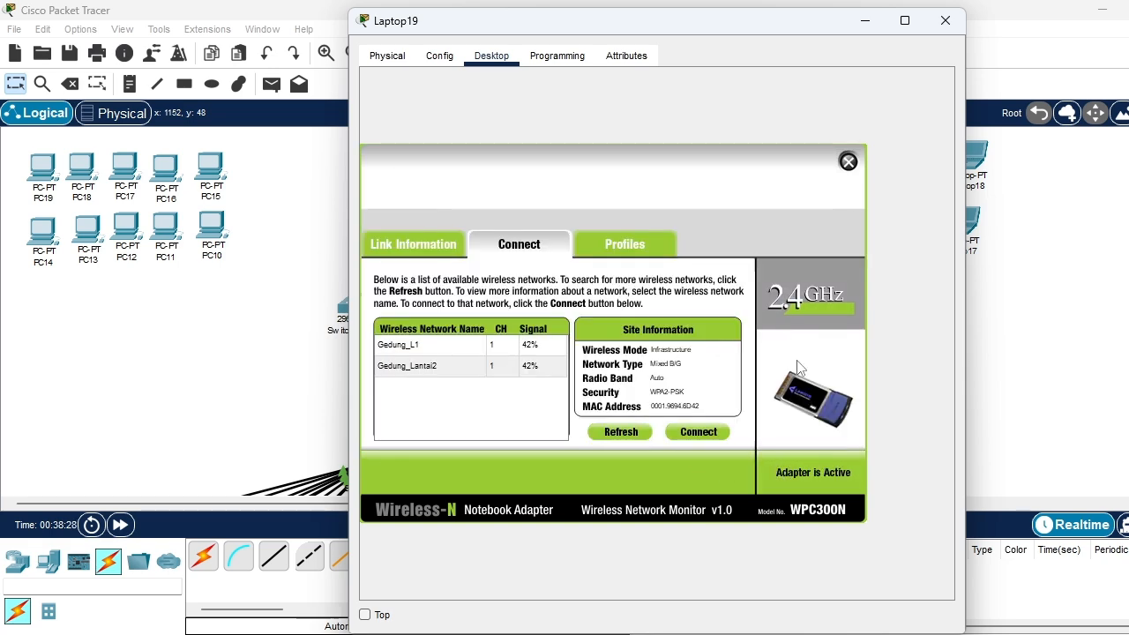
# Close Laptop19's window and, with Laptop17 powered off, replace its wired network module with a WPC300N wireless module
pyautogui.click(847, 162)
pyautogui.click(944, 19)
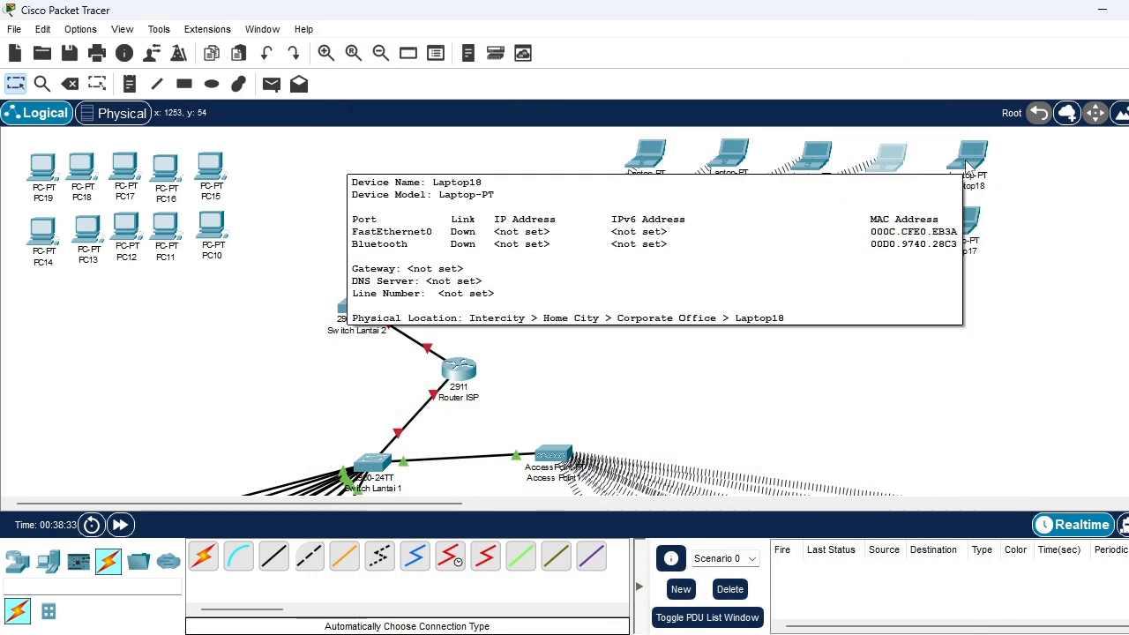
pyautogui.click(961, 226)
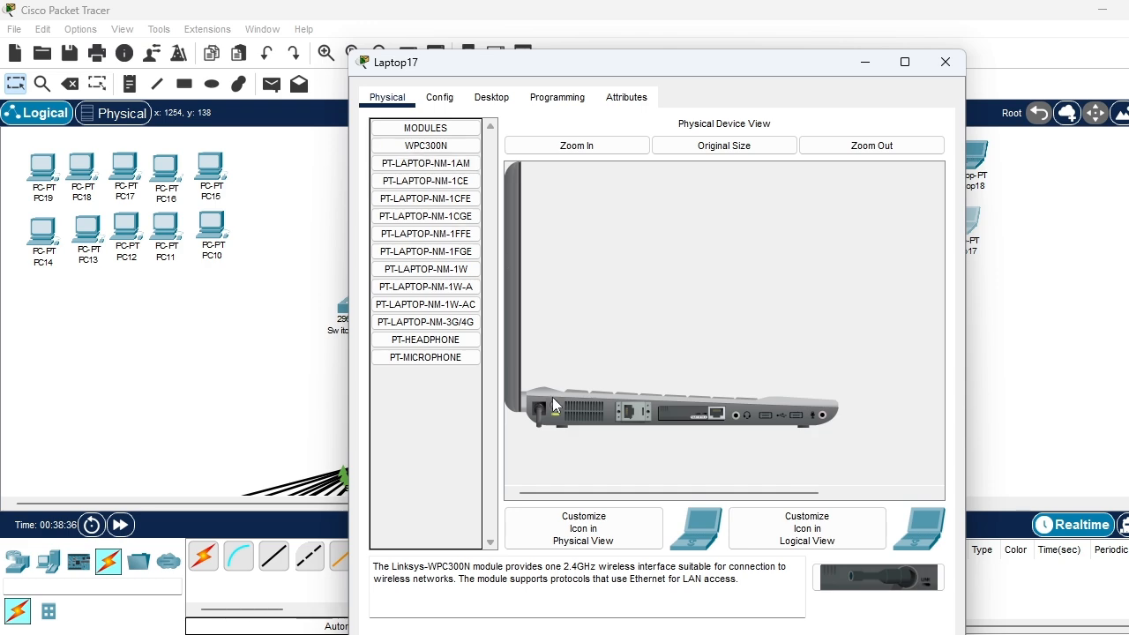
pyautogui.click(553, 406)
pyautogui.moveTo(679, 411); pyautogui.dragTo(428, 328)
pyautogui.moveTo(407, 146); pyautogui.dragTo(681, 416)
# Join Laptop17 to the Gedung_Lantai2 wireless network with WPA2-Personal, entering the pre-shared key, and close its window
pyautogui.click(498, 97)
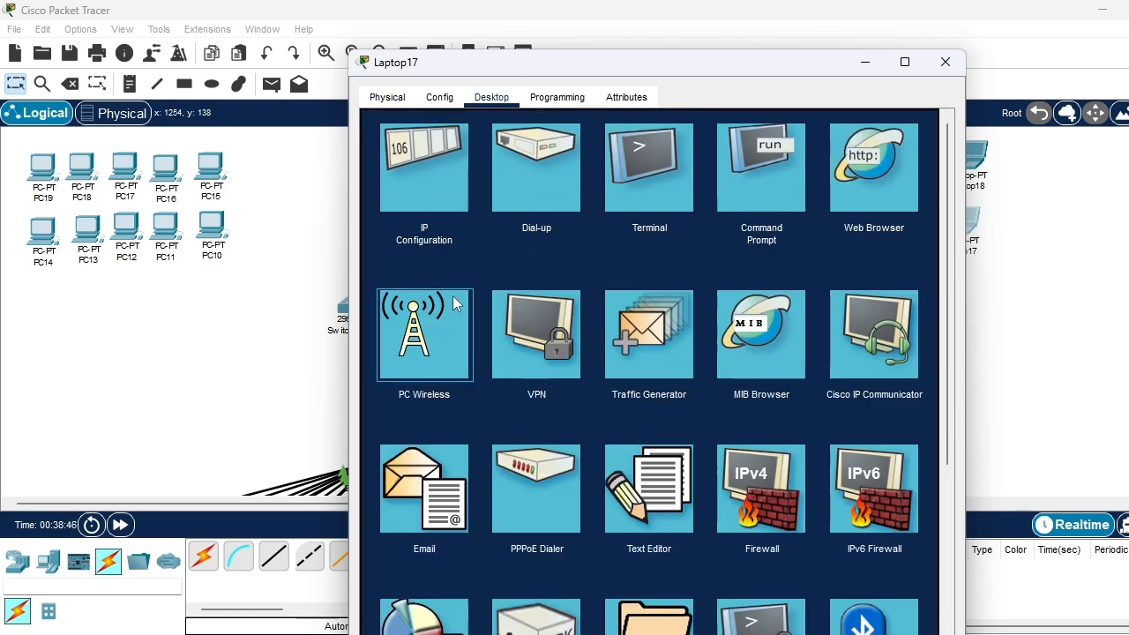
pyautogui.click(456, 303)
pyautogui.click(548, 286)
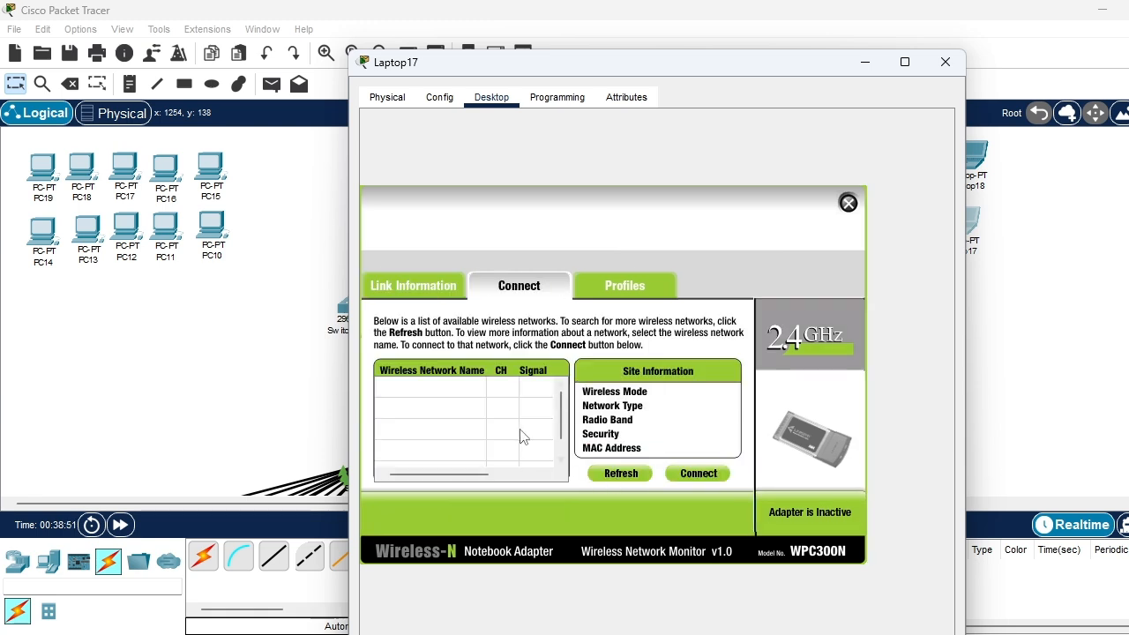
pyautogui.click(472, 388)
pyautogui.click(695, 473)
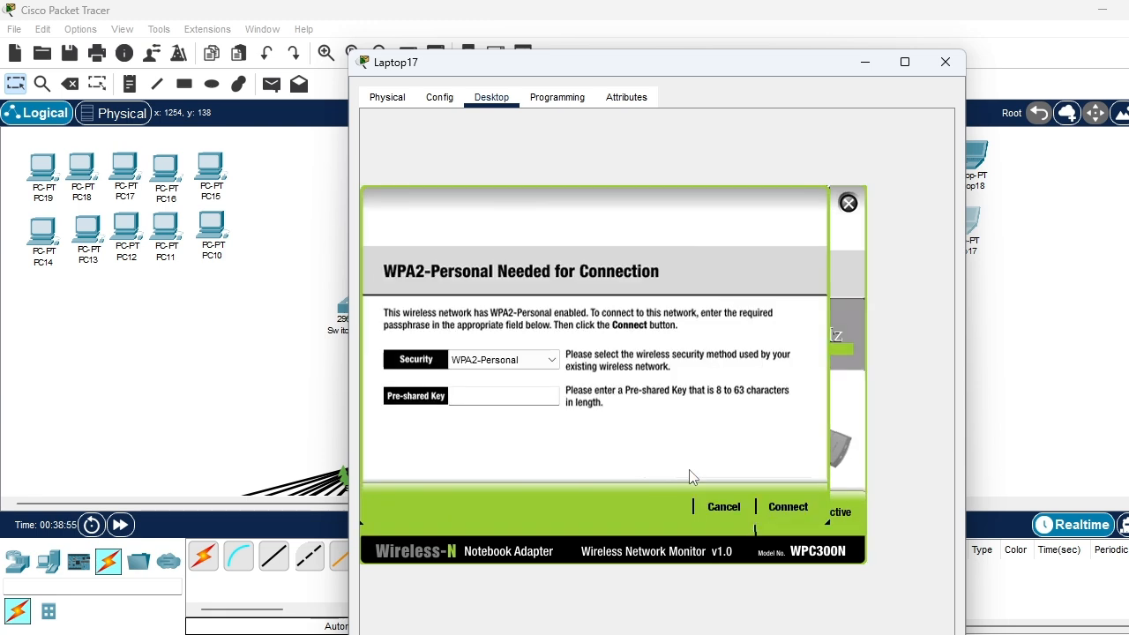
pyautogui.click(787, 507)
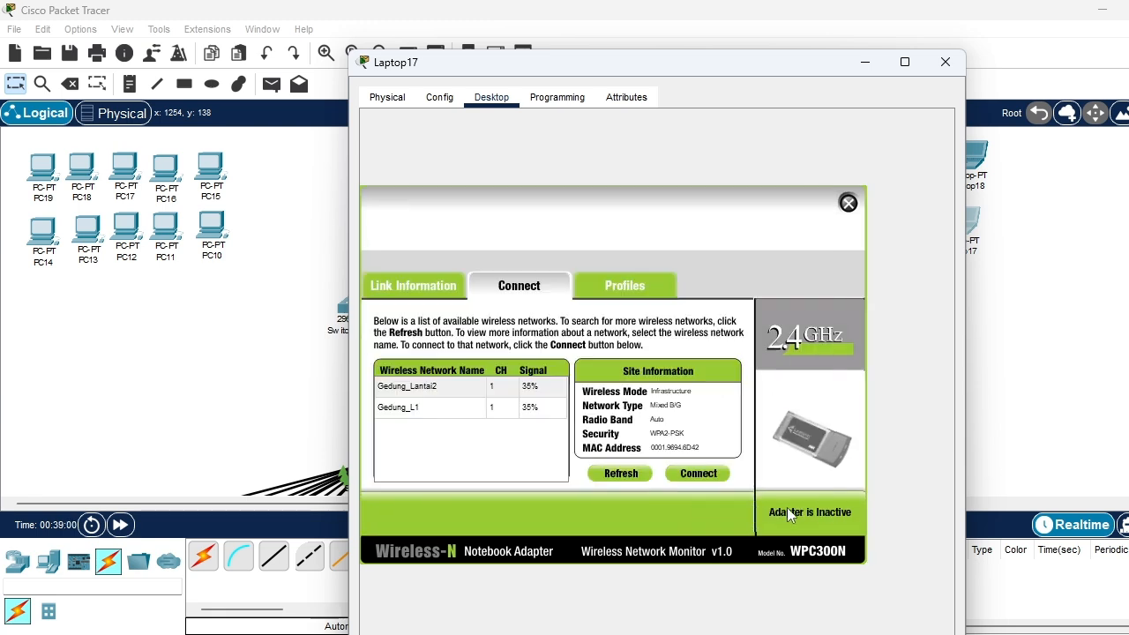
pyautogui.click(944, 61)
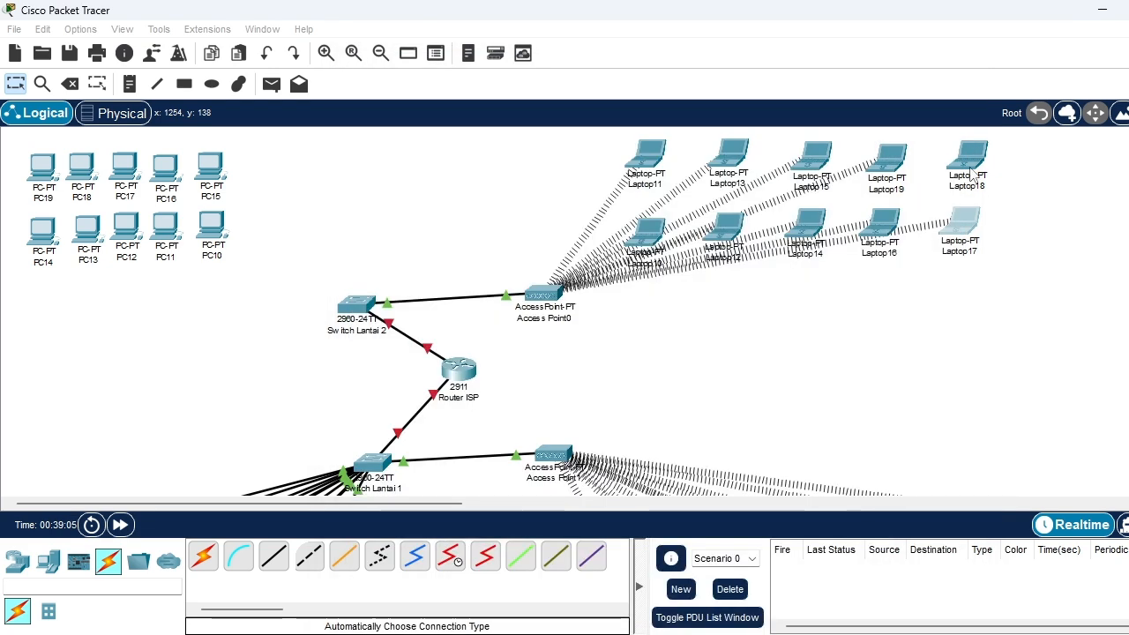
# Fit Laptop18 with a WPC300N wireless module and join it to Gedung_Lantai2 using WPA2-Personal and the pre-shared key
pyautogui.click(974, 159)
pyautogui.moveTo(430, 322); pyautogui.dragTo(696, 414)
pyautogui.click(492, 98)
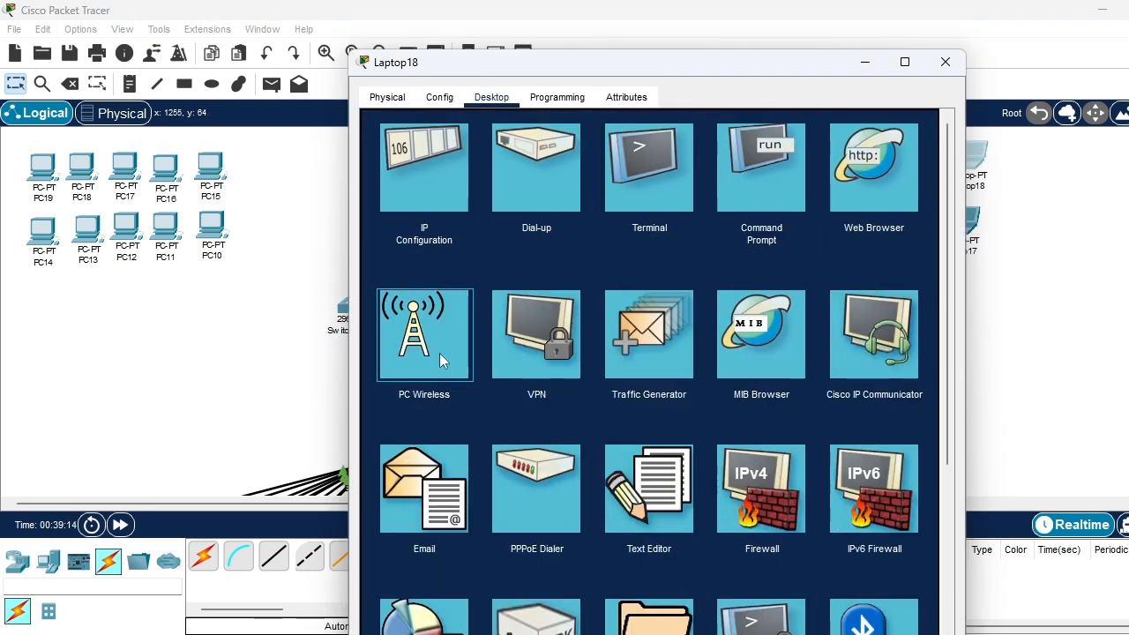
pyautogui.click(439, 353)
pyautogui.click(517, 296)
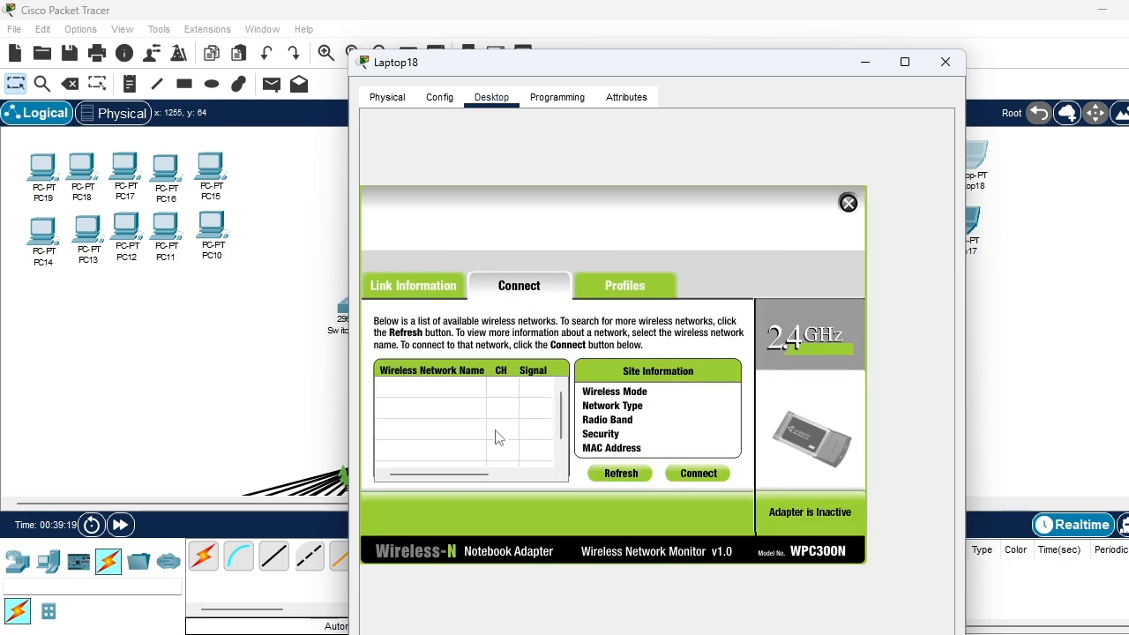
pyautogui.click(443, 388)
pyautogui.click(698, 472)
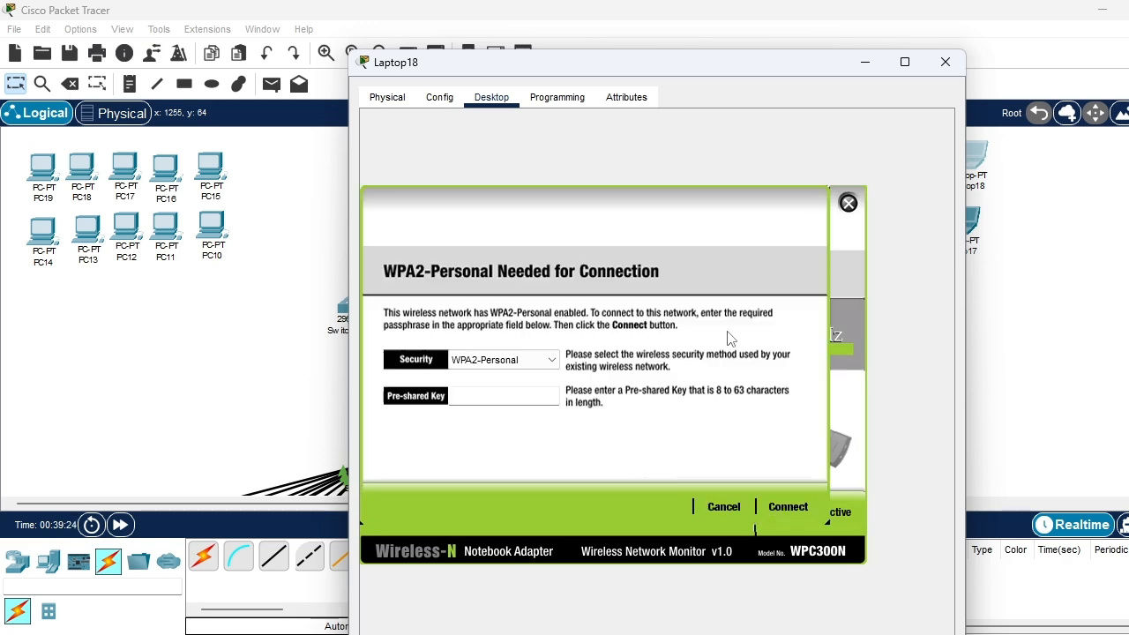
pyautogui.write('22222222')
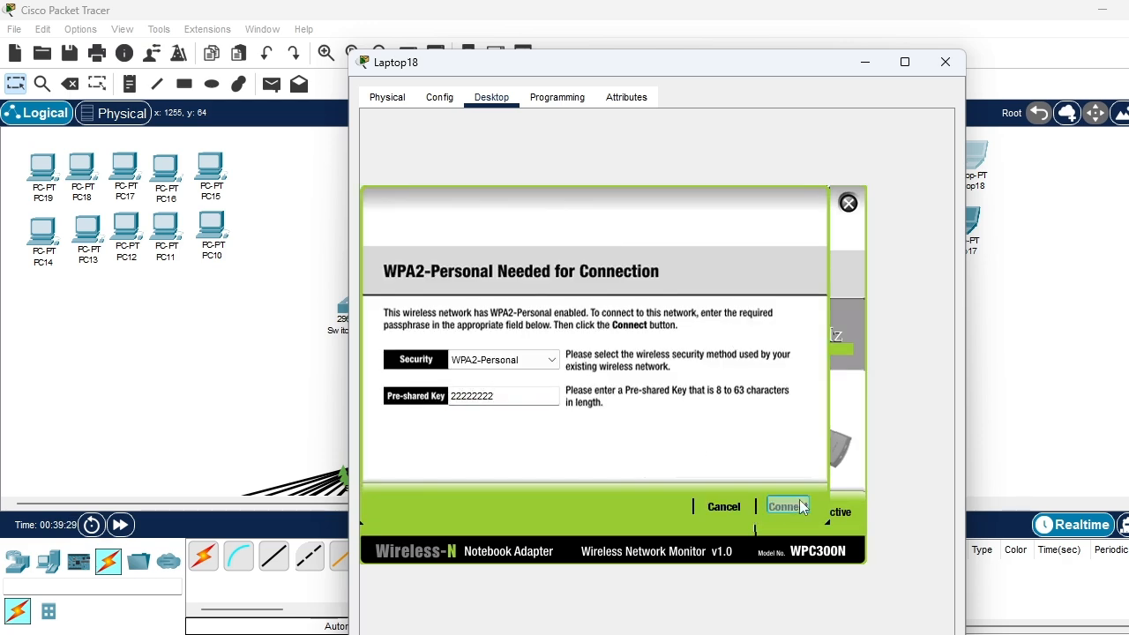
pyautogui.click(776, 508)
pyautogui.click(945, 62)
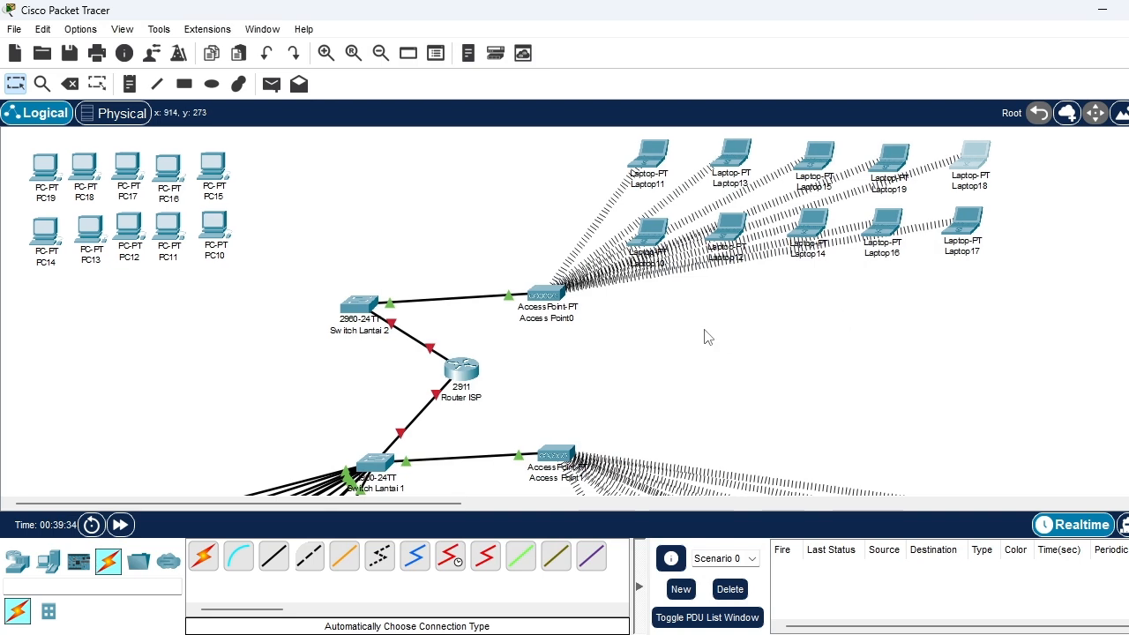
# Move PC10 through PC14 lower and space them out in a wider row for the second floor
pyautogui.scroll(-3, 247, 231)
pyautogui.moveTo(214, 152); pyautogui.dragTo(273, 190)
pyautogui.moveTo(173, 159); pyautogui.dragTo(201, 194)
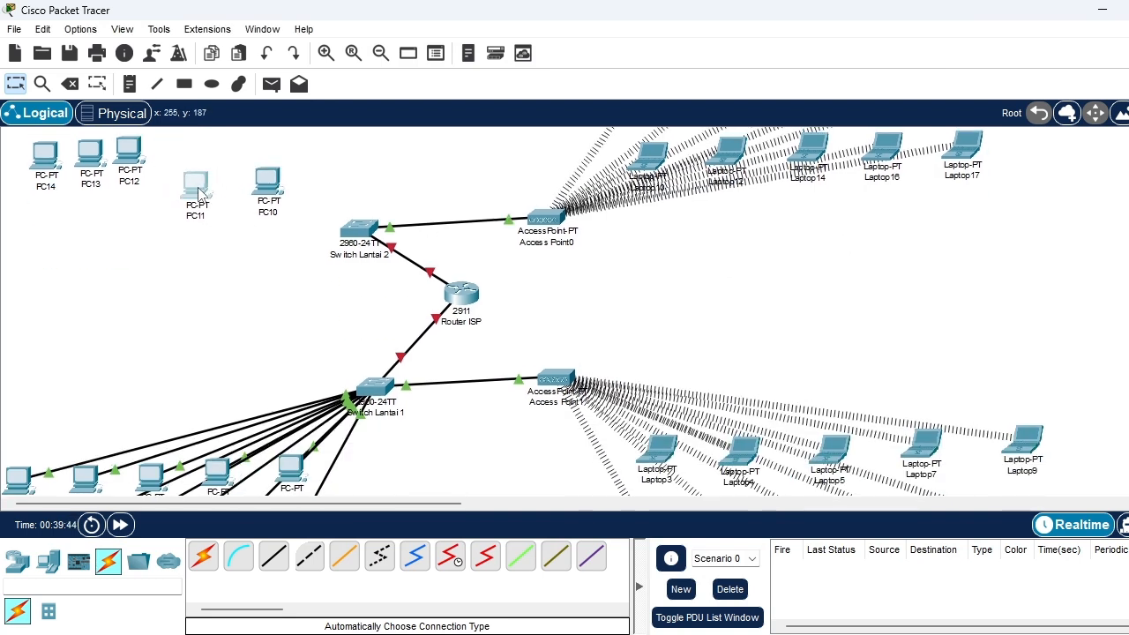
pyautogui.moveTo(133, 157); pyautogui.dragTo(130, 194)
pyautogui.moveTo(93, 154); pyautogui.dragTo(71, 192)
pyautogui.moveTo(44, 155); pyautogui.dragTo(7, 194)
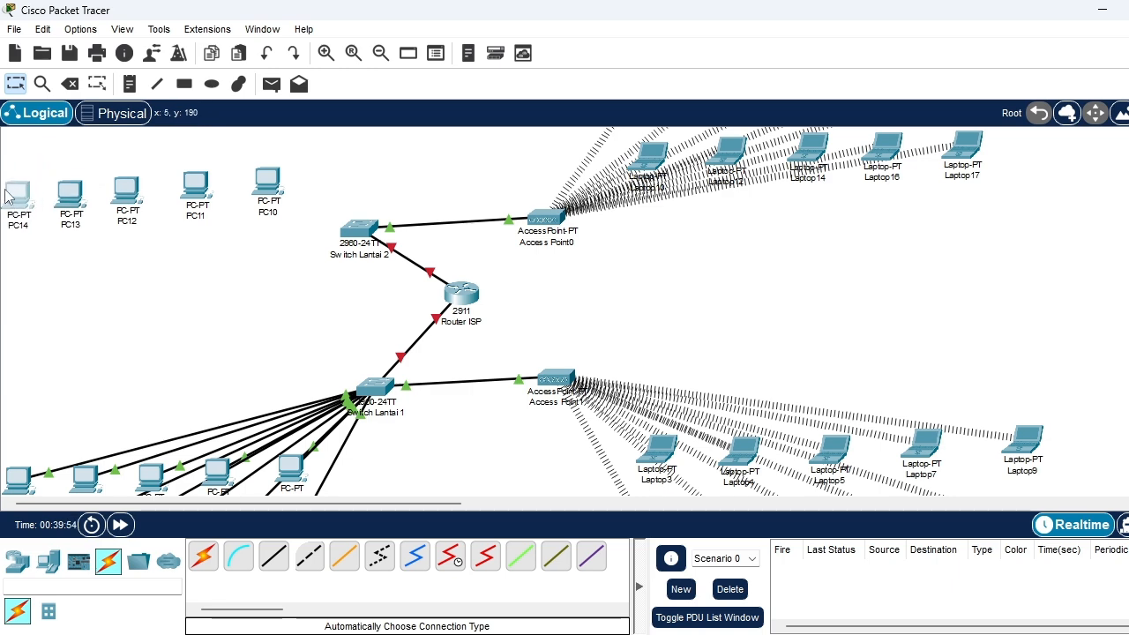
# Move Switch Lantai 2 and Access Point0 slightly lower, away from the second-floor PCs and laptops
pyautogui.scroll(1, 303, 260)
pyautogui.moveTo(353, 265); pyautogui.dragTo(350, 285)
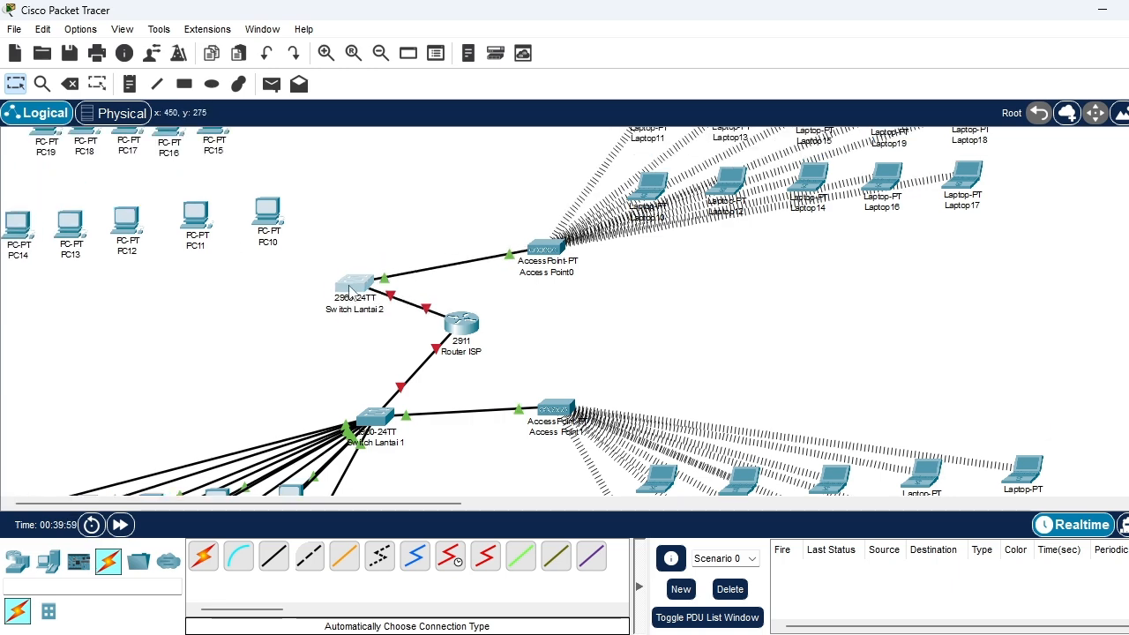
pyautogui.moveTo(545, 250); pyautogui.dragTo(543, 280)
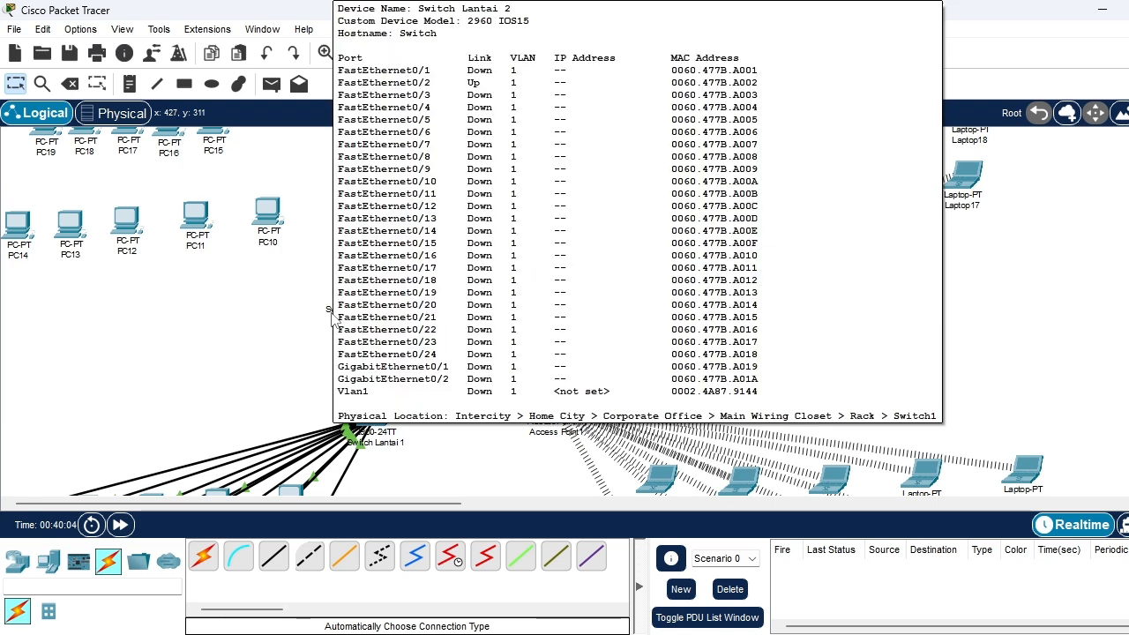
# Space out PC15 through PC19 in a wider row above PC10 through PC14
pyautogui.scroll(2, 221, 312)
pyautogui.moveTo(216, 187); pyautogui.dragTo(265, 191)
pyautogui.moveTo(164, 178); pyautogui.dragTo(8, 181)
pyautogui.click(38, 179)
pyautogui.click(9, 181)
pyautogui.moveTo(73, 201)
pyautogui.mouseDown()
pyautogui.moveTo(17, 190)
pyautogui.moveTo(66, 187)
pyautogui.mouseUp()
pyautogui.moveTo(140, 185); pyautogui.dragTo(179, 185)
# Cable Switch Lantai 2 to PC10, PC11, PC12, PC13 and PC14 using the automatically chosen connection type
pyautogui.click(203, 556)
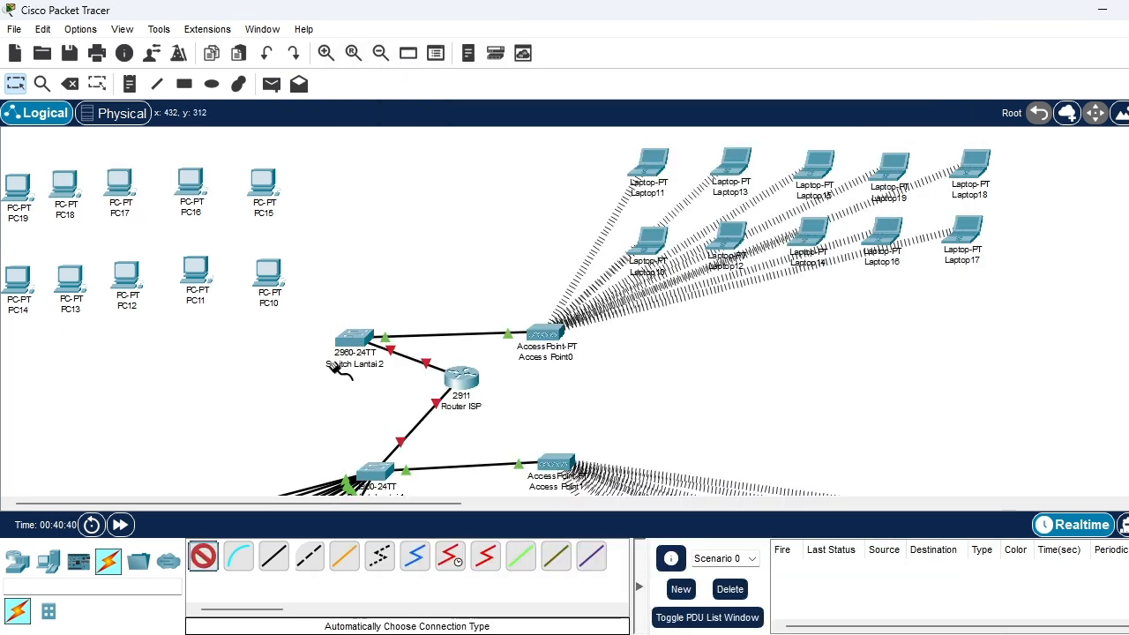
pyautogui.click(352, 340)
pyautogui.click(267, 275)
pyautogui.click(353, 340)
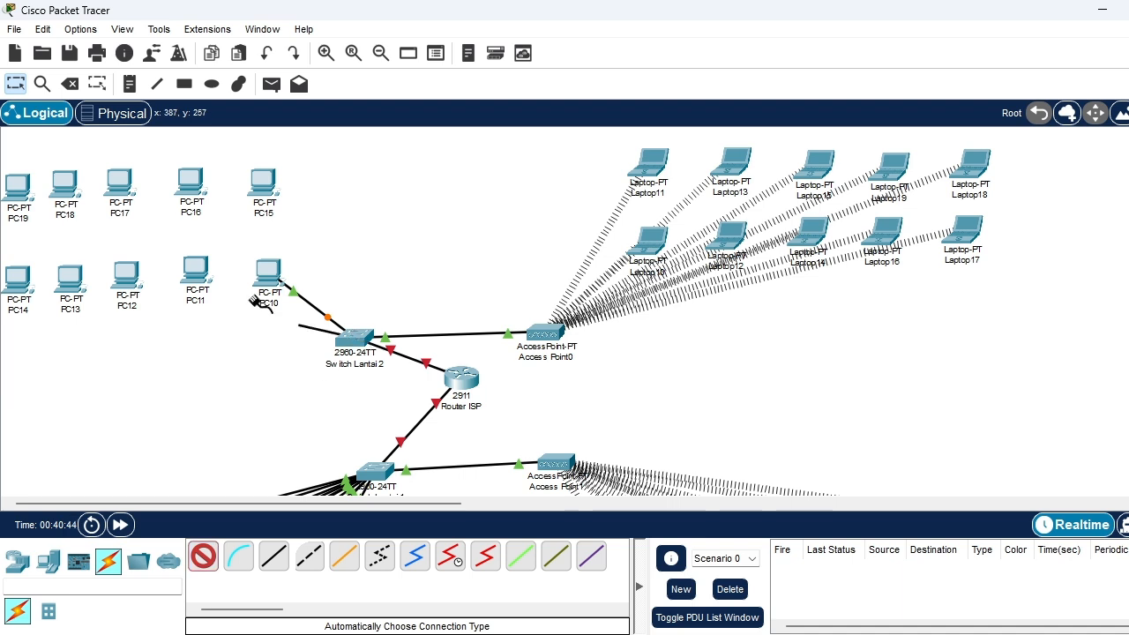
pyautogui.click(196, 269)
pyautogui.click(353, 340)
pyautogui.click(133, 281)
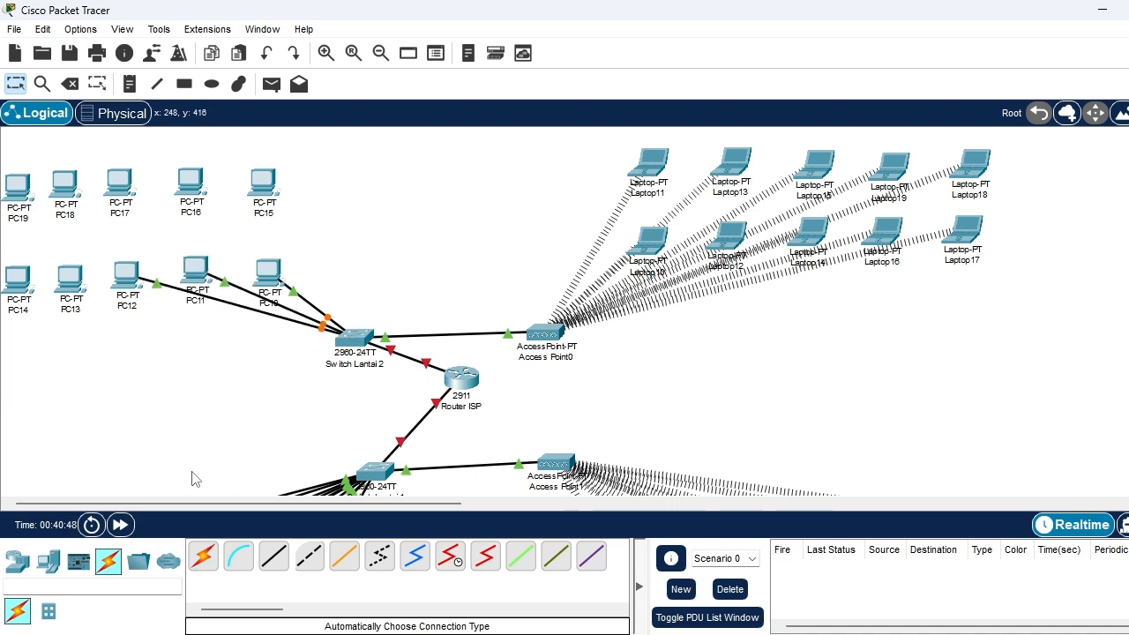
pyautogui.click(203, 556)
pyautogui.click(353, 340)
pyautogui.click(75, 286)
pyautogui.click(203, 555)
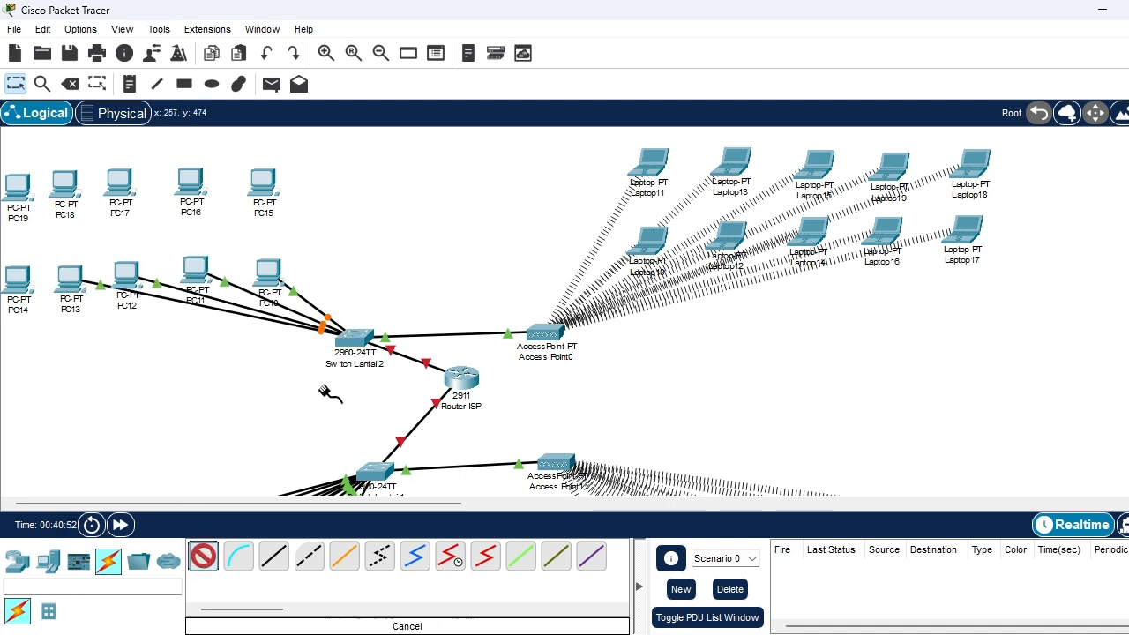
pyautogui.click(352, 339)
pyautogui.click(17, 280)
# Cable Switch Lantai 2 to PC15, PC16, PC17, PC18 and PC19 using the automatically chosen connection type
pyautogui.click(202, 556)
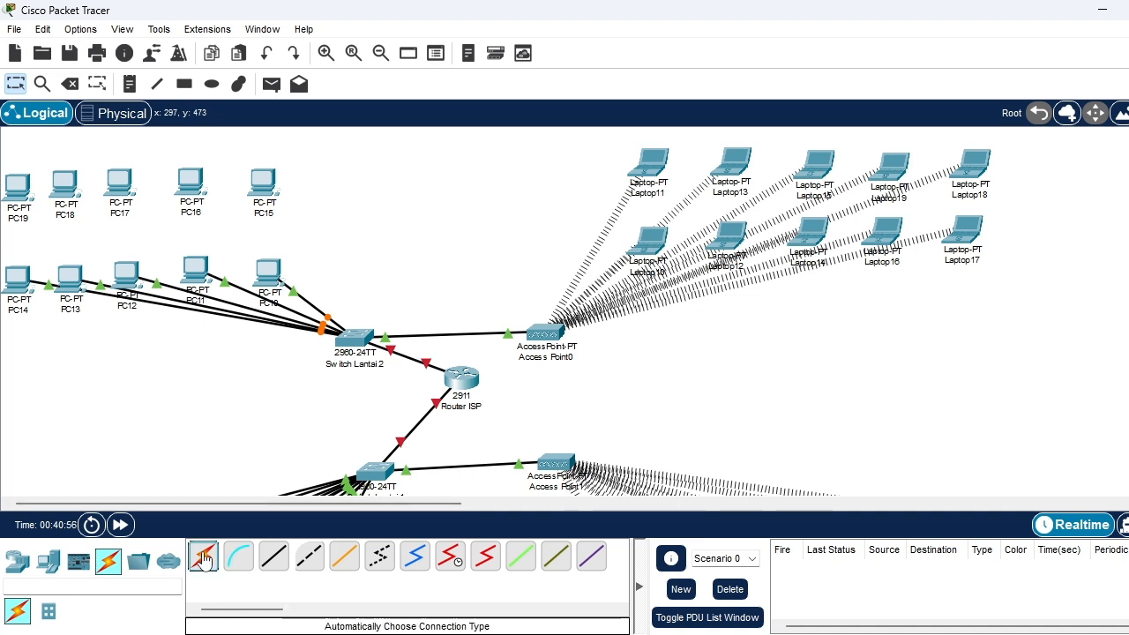
pyautogui.click(352, 339)
pyautogui.click(263, 185)
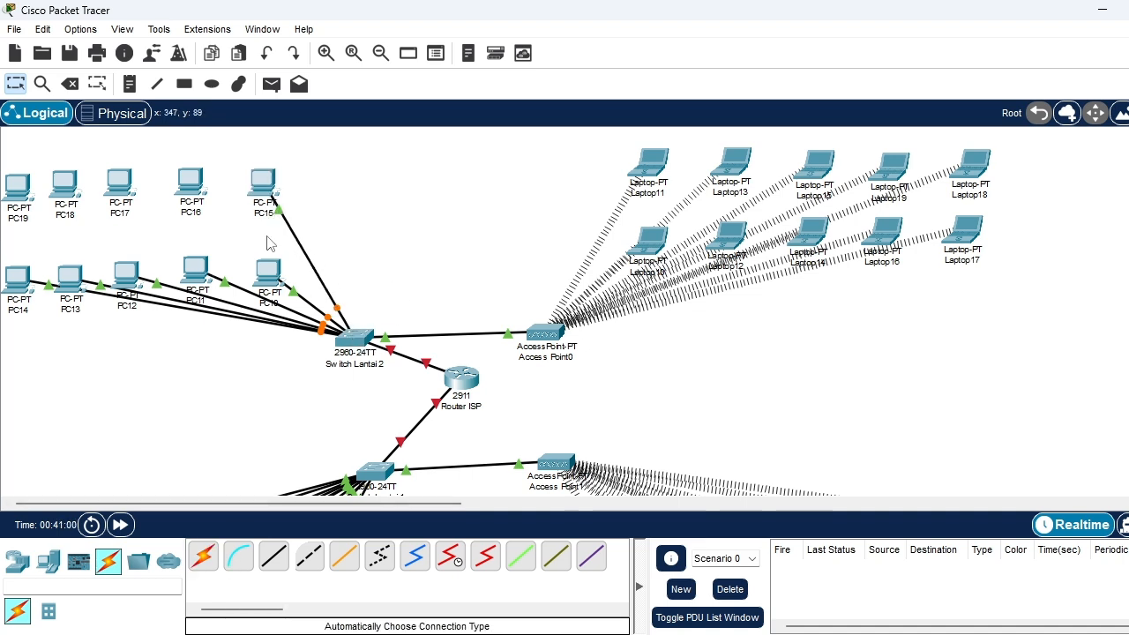
pyautogui.click(203, 556)
pyautogui.click(353, 340)
pyautogui.click(191, 181)
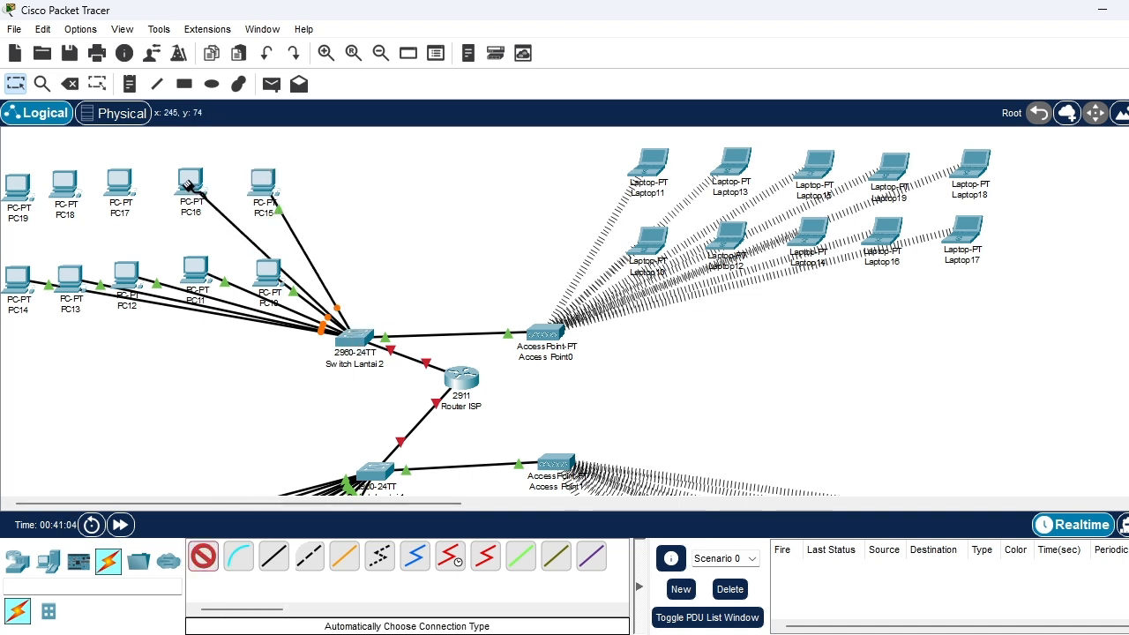
pyautogui.click(203, 556)
pyautogui.click(353, 340)
pyautogui.click(117, 183)
pyautogui.click(203, 555)
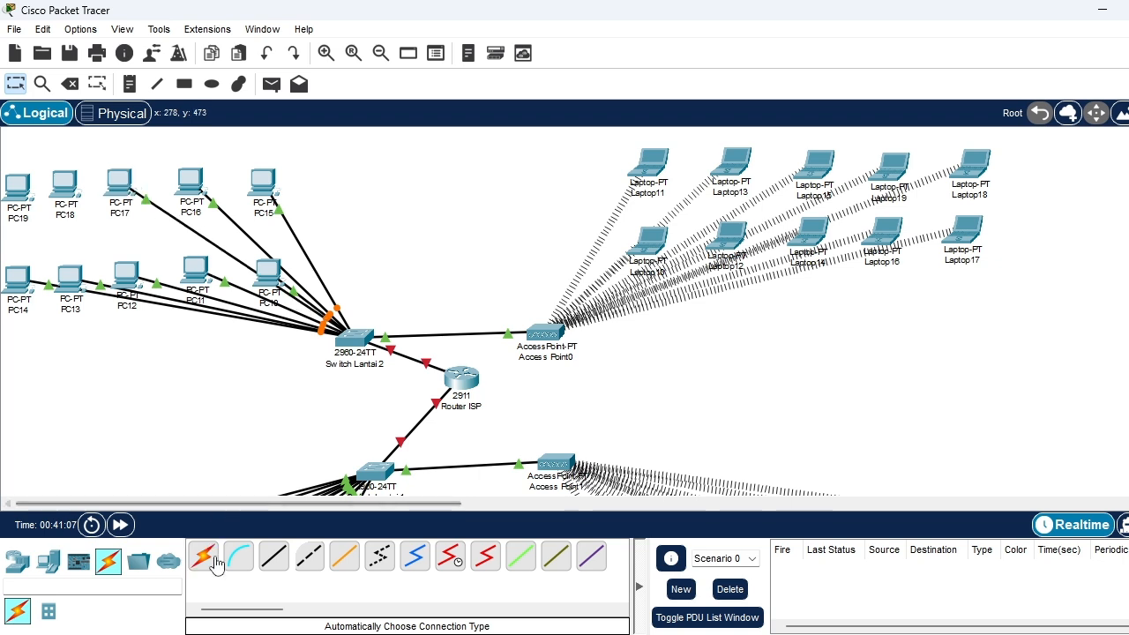
pyautogui.click(352, 339)
pyautogui.click(60, 187)
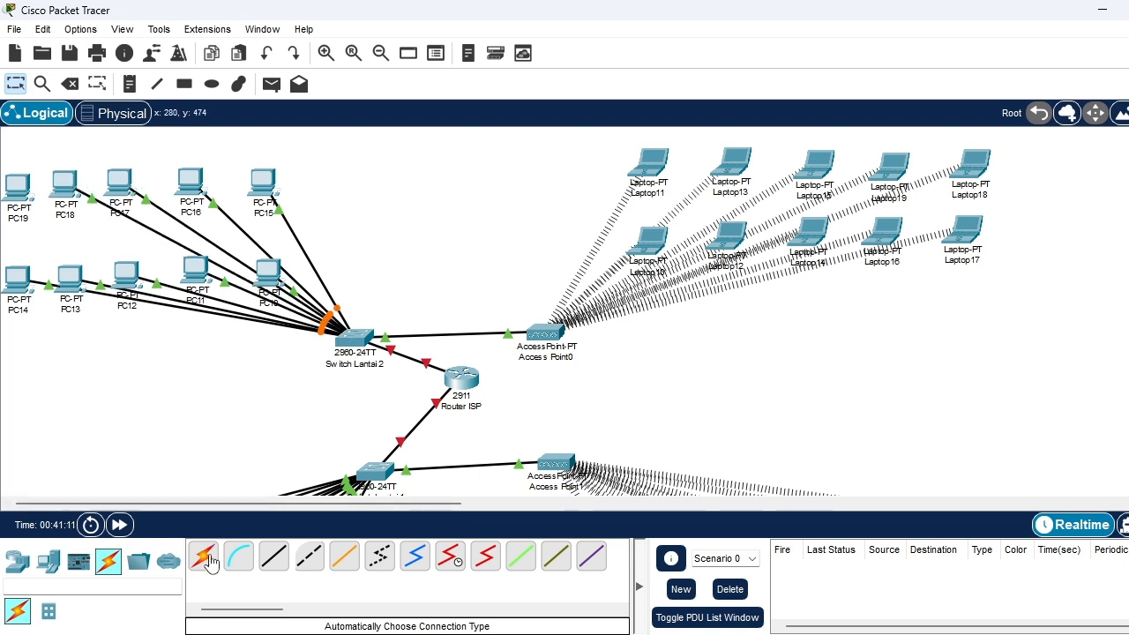
pyautogui.click(203, 555)
pyautogui.click(353, 340)
pyautogui.click(17, 185)
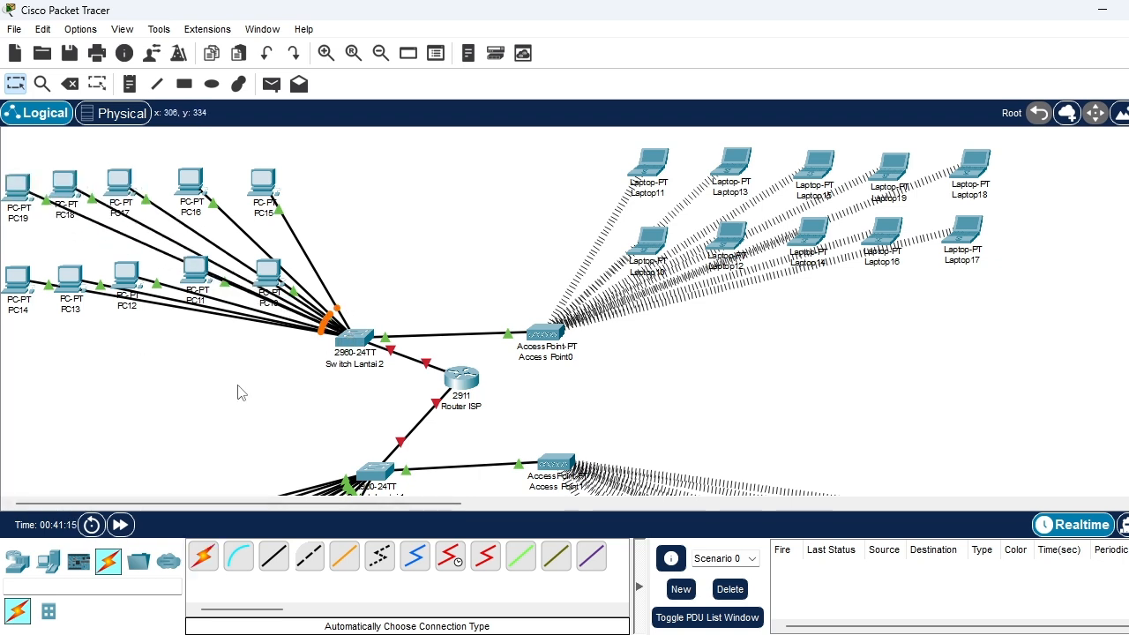
# Review the layout and link status of both floors, including the PCs, switches, router, access points and laptops
pyautogui.scroll(-3, 239, 391)
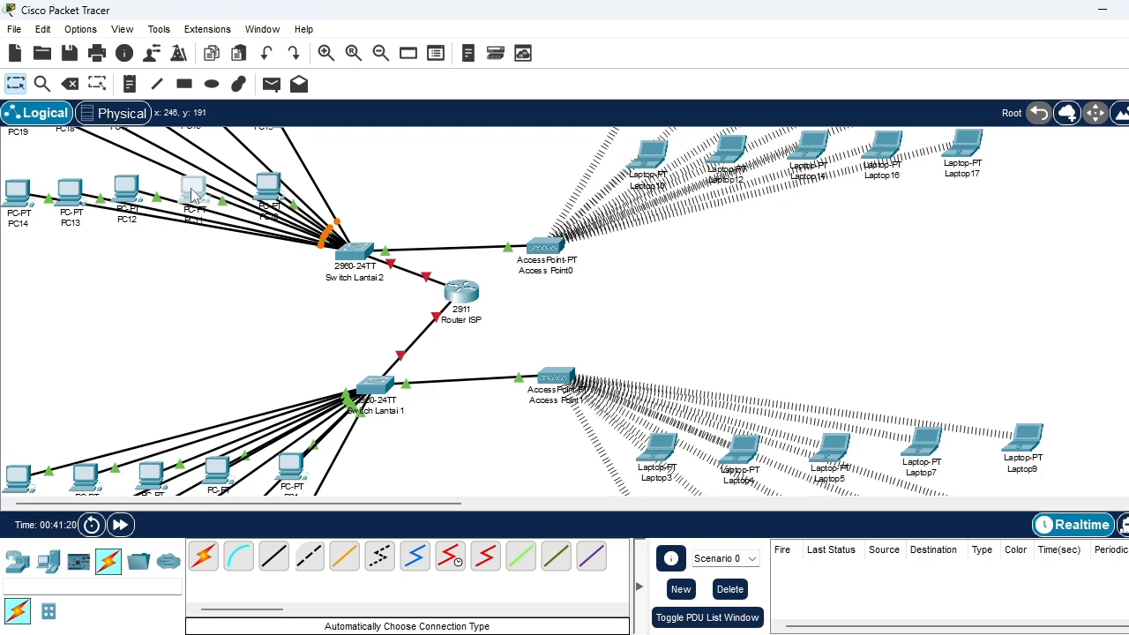
pyautogui.scroll(3, 262, 272)
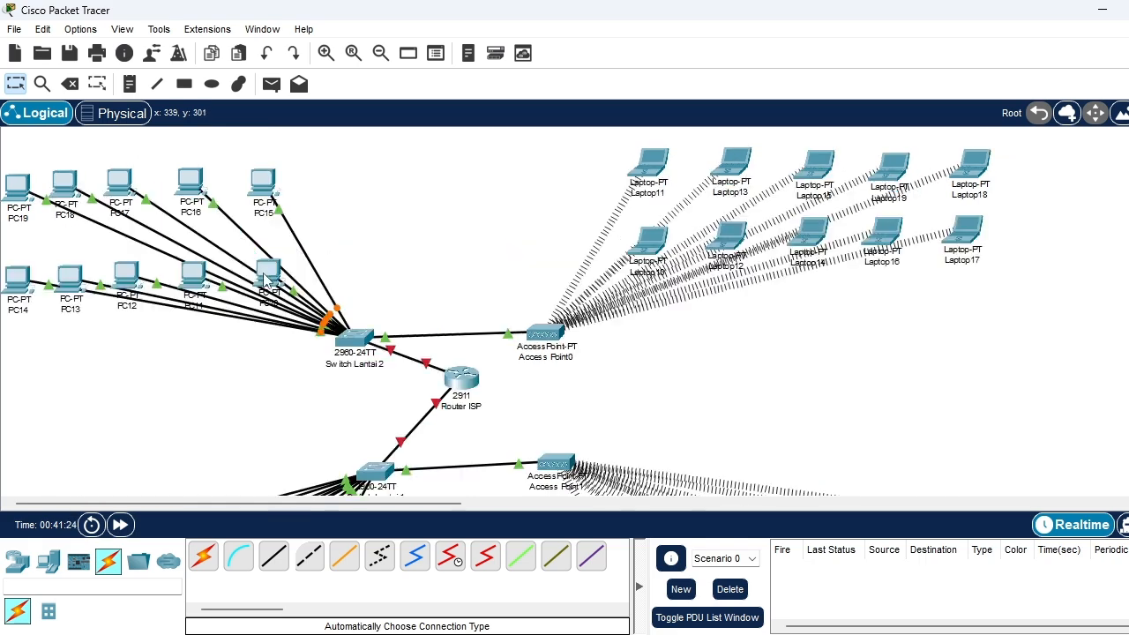
pyautogui.scroll(-9, 521, 290)
pyautogui.scroll(9, 521, 290)
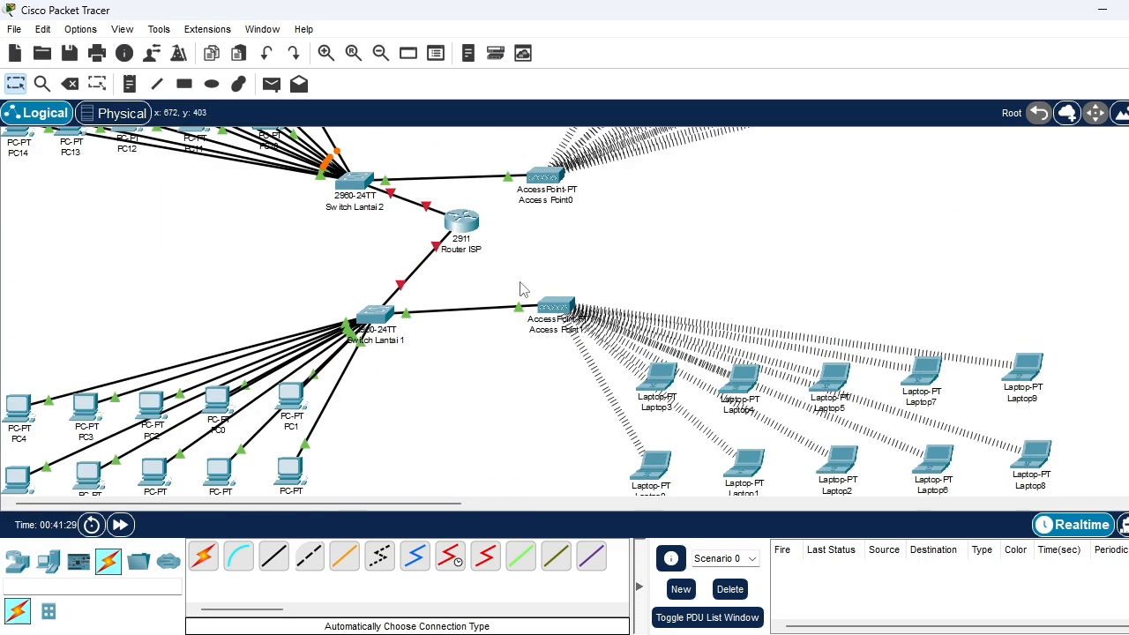
pyautogui.scroll(-7, 521, 290)
pyautogui.scroll(6, 511, 459)
pyautogui.scroll(-2, 512, 459)
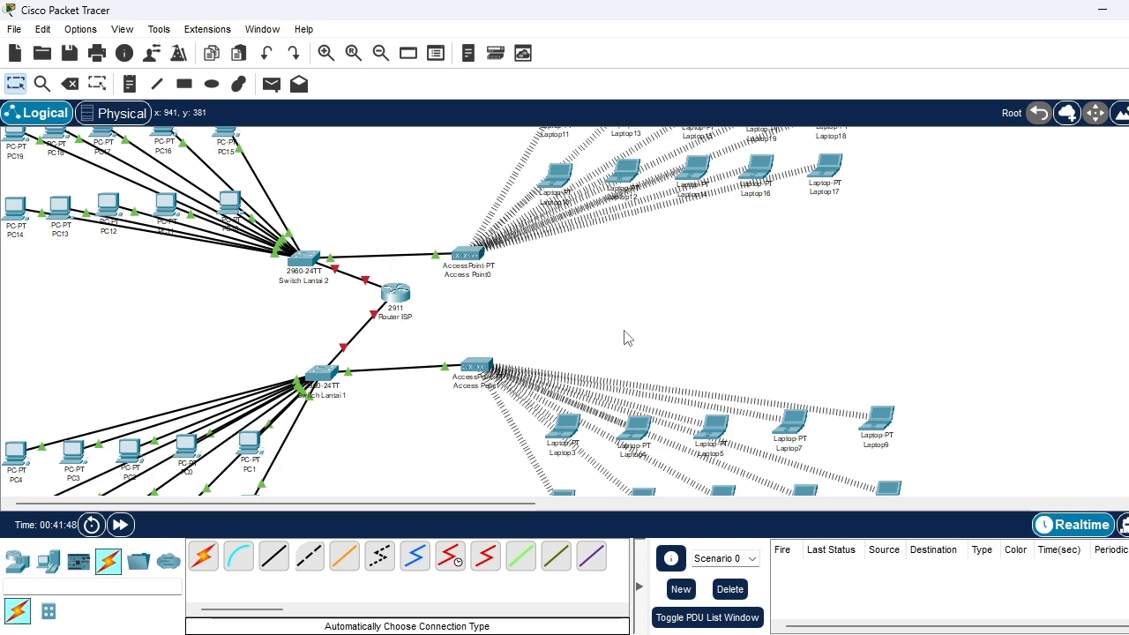
pyautogui.scroll(1, 623, 338)
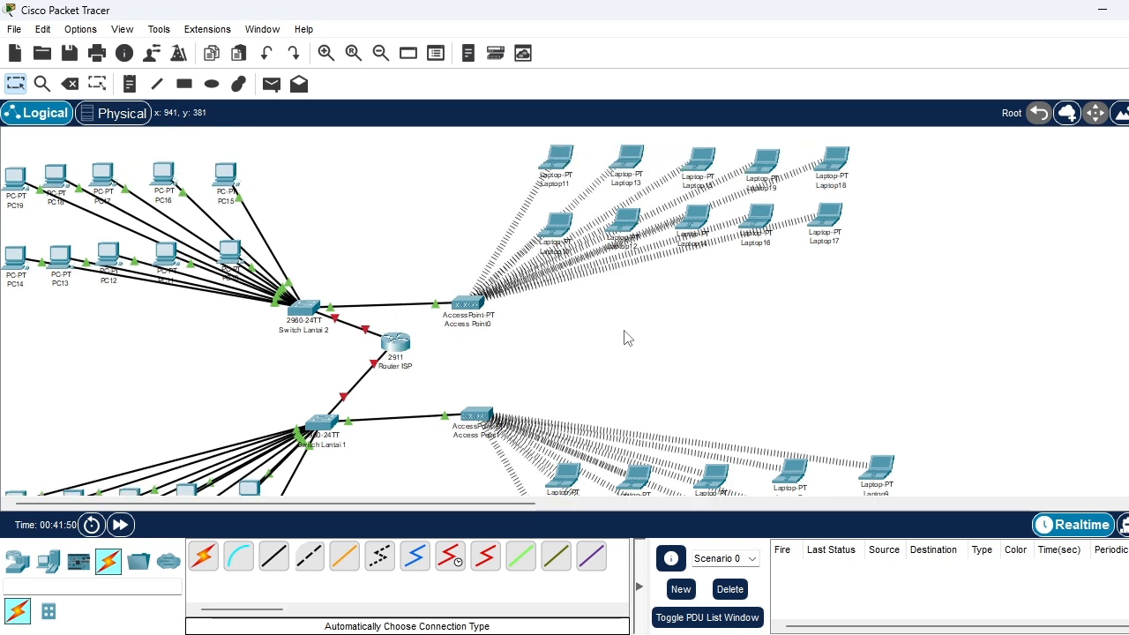
pyautogui.scroll(-4, 623, 338)
pyautogui.scroll(1, 625, 337)
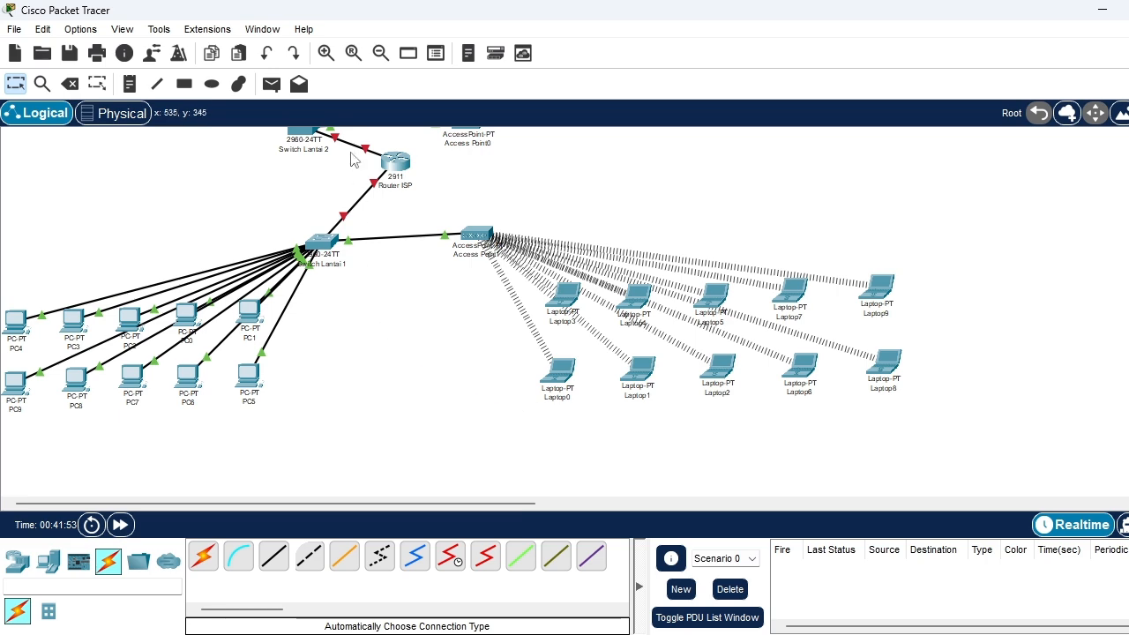
pyautogui.scroll(6, 444, 262)
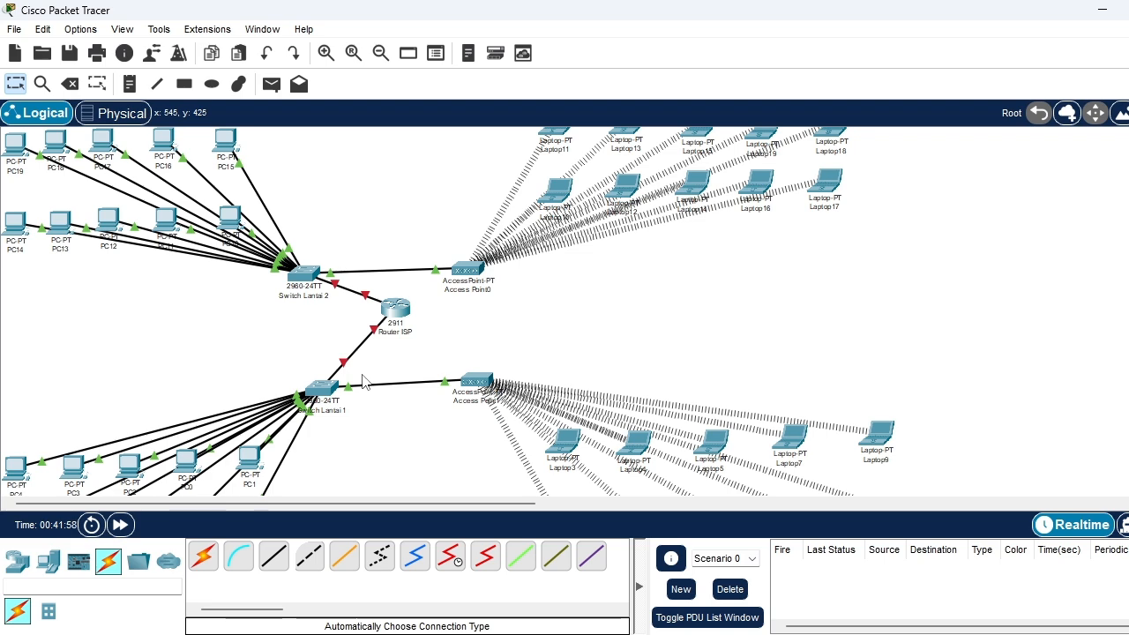
# Open the command line of Switch Lantai 1 and enter global configuration mode with enable and configure terminal
pyautogui.click(319, 393)
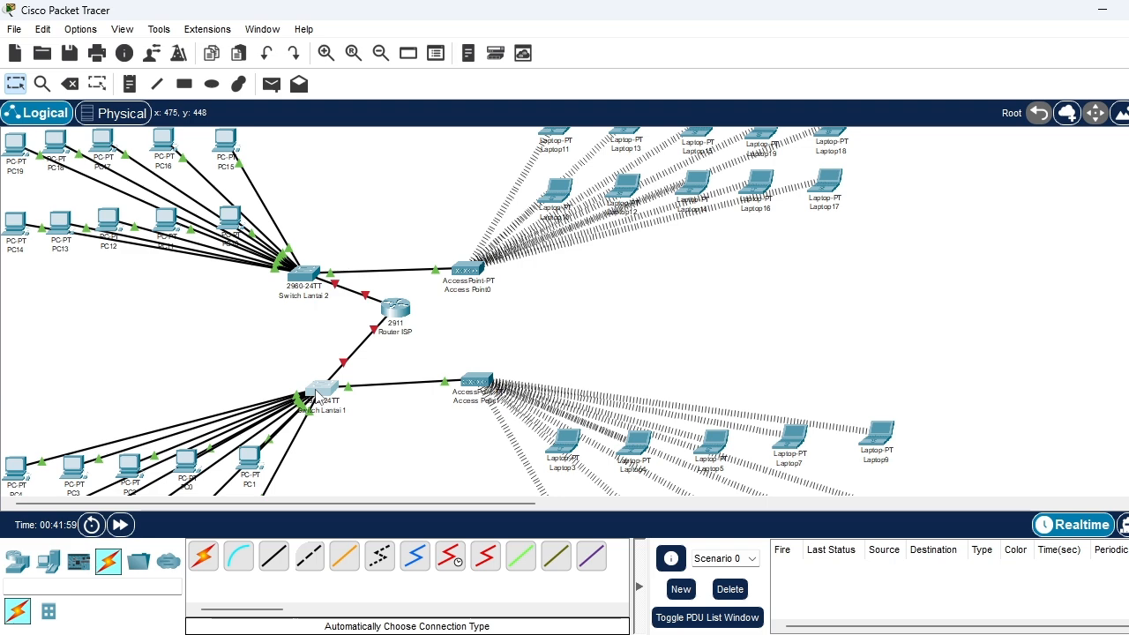
pyautogui.click(317, 393)
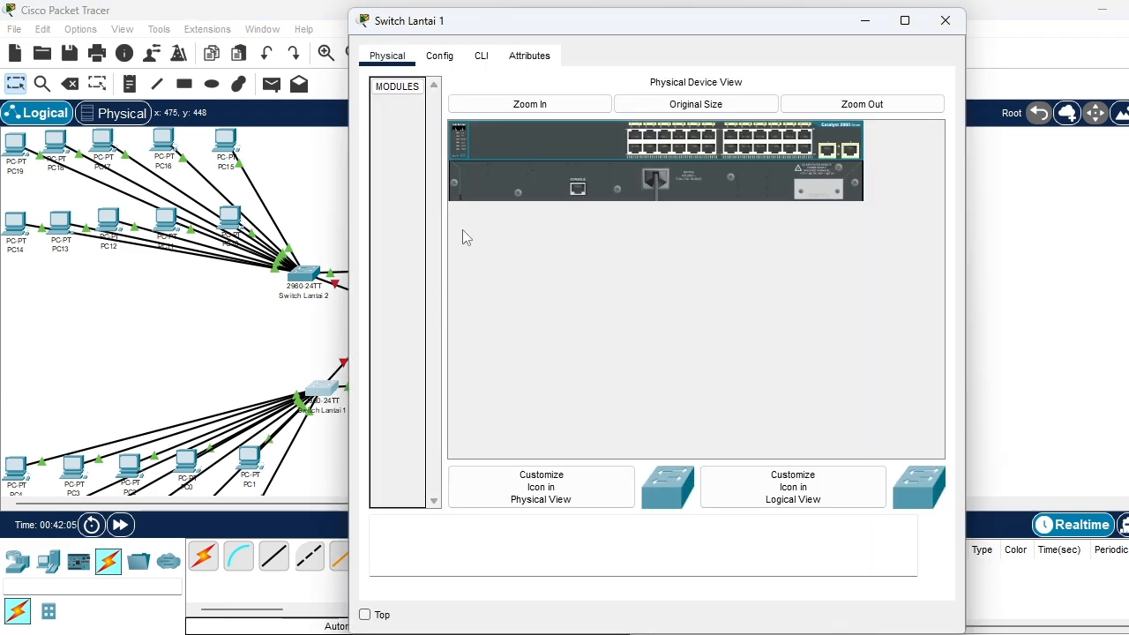
pyautogui.click(483, 57)
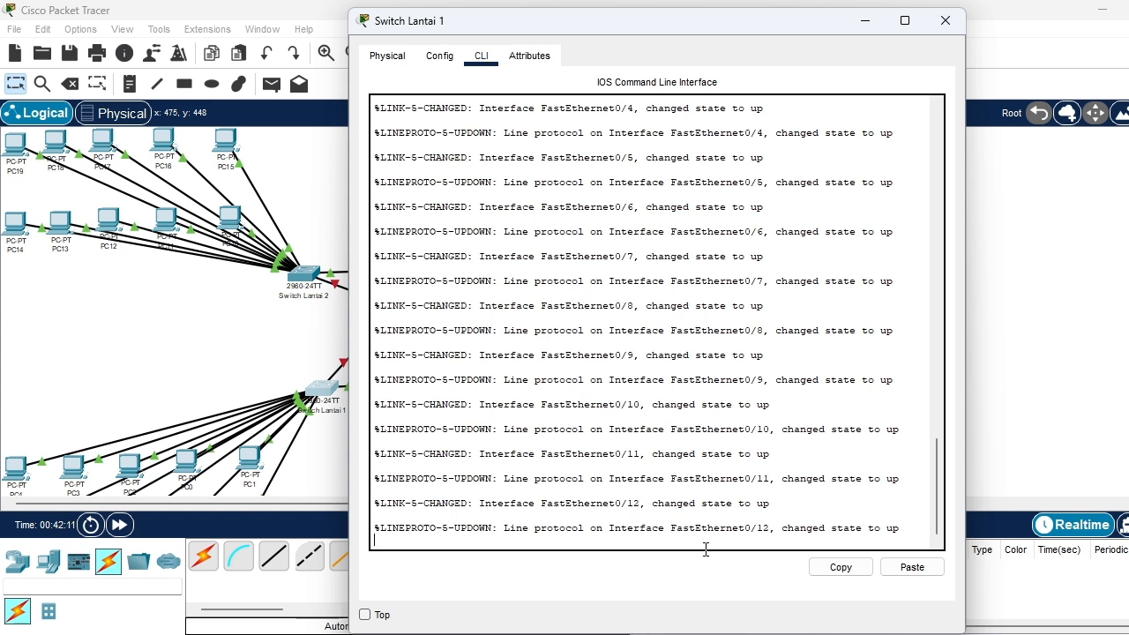
pyautogui.press('Return')
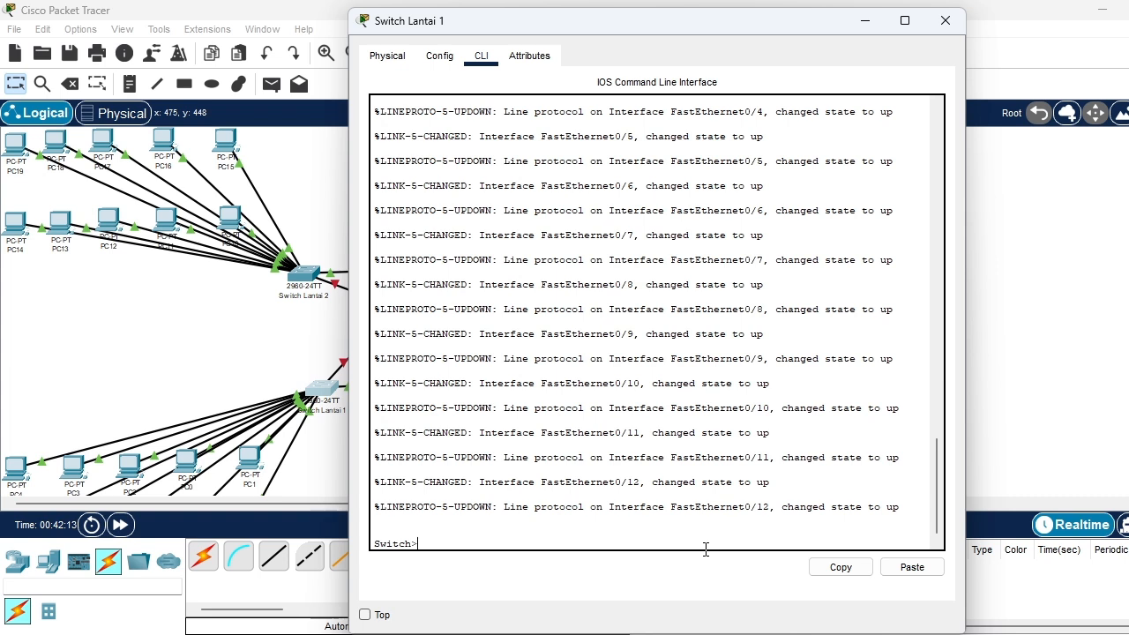
pyautogui.write('enable')
pyautogui.press('Return')
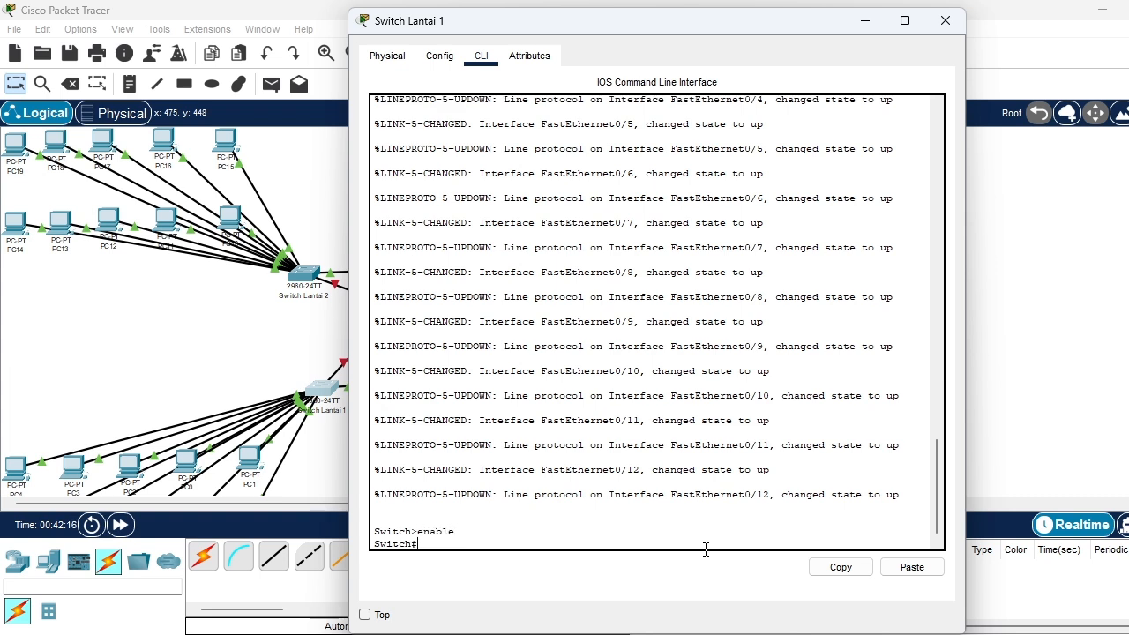
pyautogui.write('configure termin')
pyautogui.write('al')
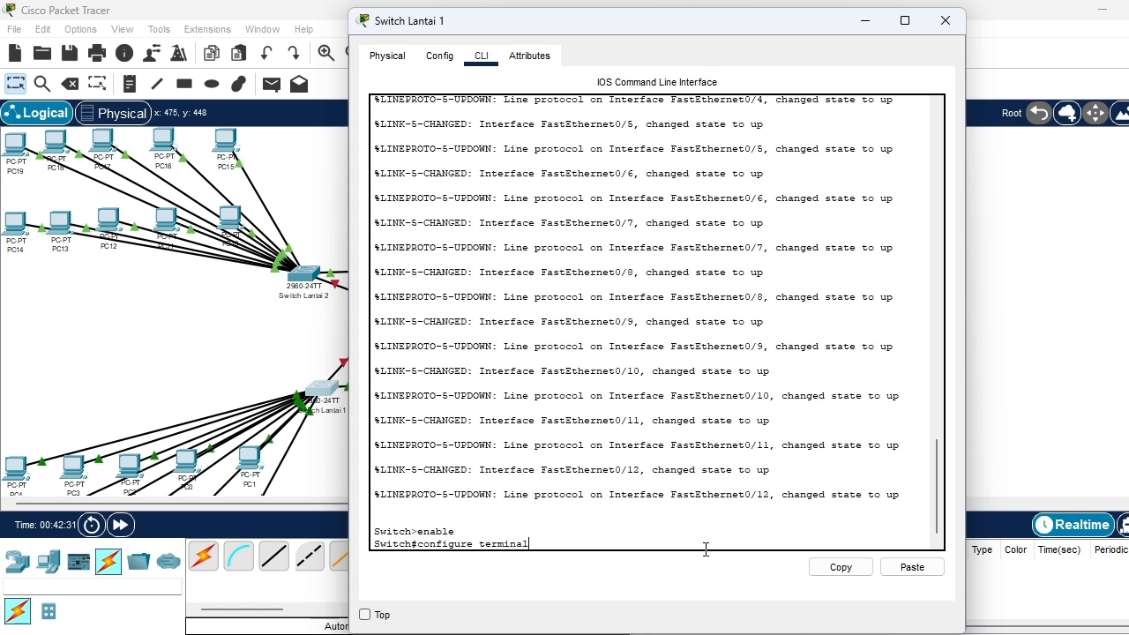
pyautogui.press('Return')
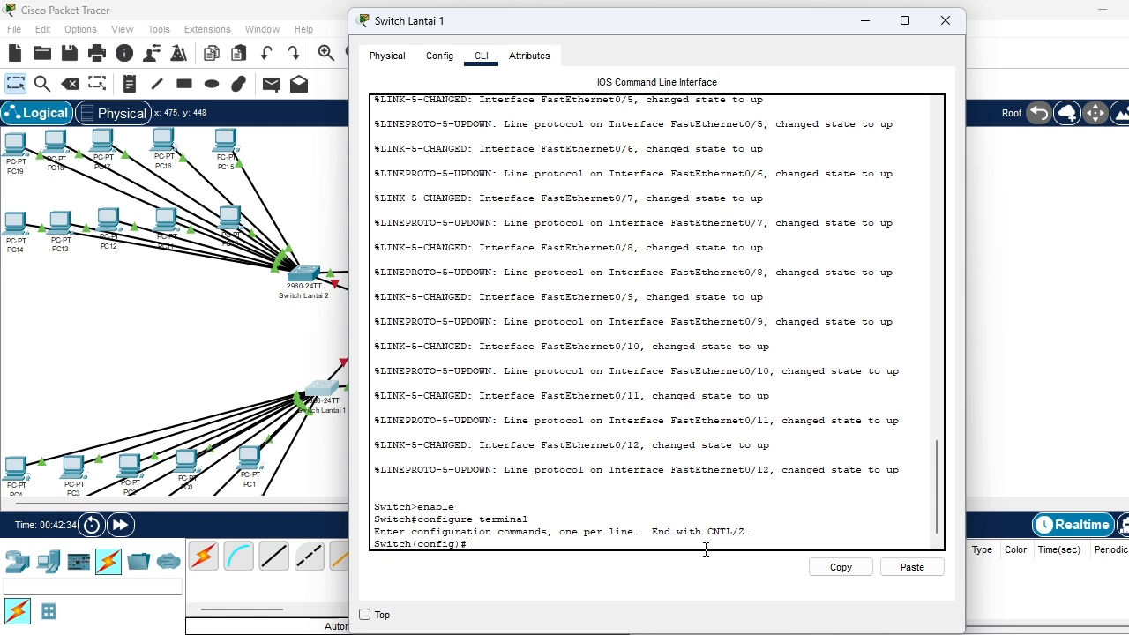
# Create VLAN 10 on Switch Lantai 1
pyautogui.write('vlan10')
pyautogui.press('Return')
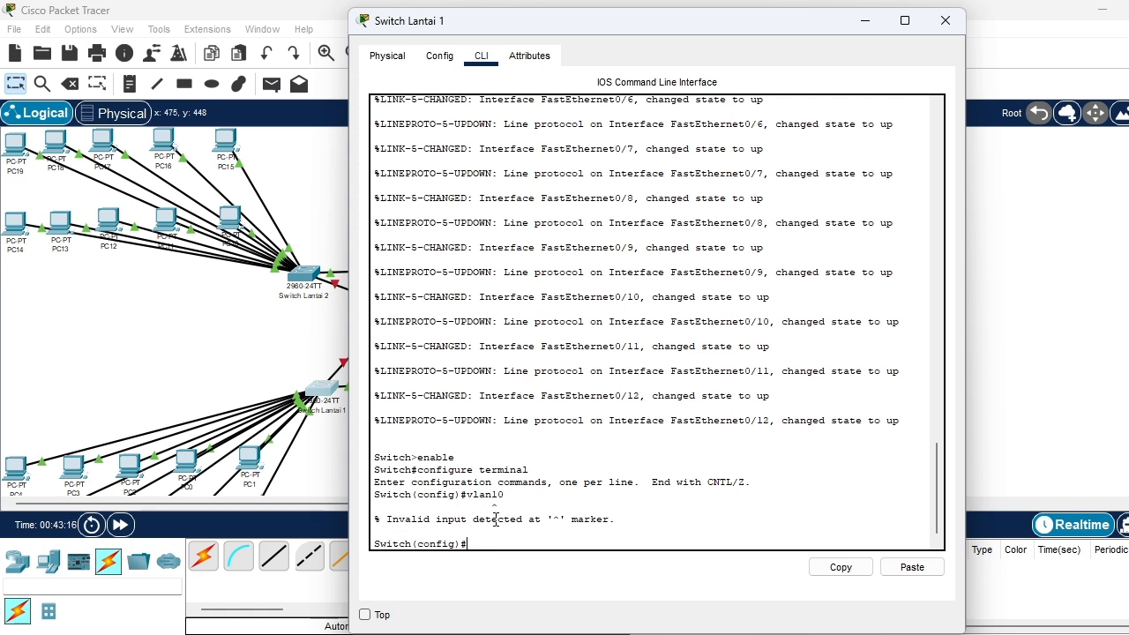
pyautogui.write('V')
pyautogui.write('v')
pyautogui.write('lan 10')
pyautogui.press('Return')
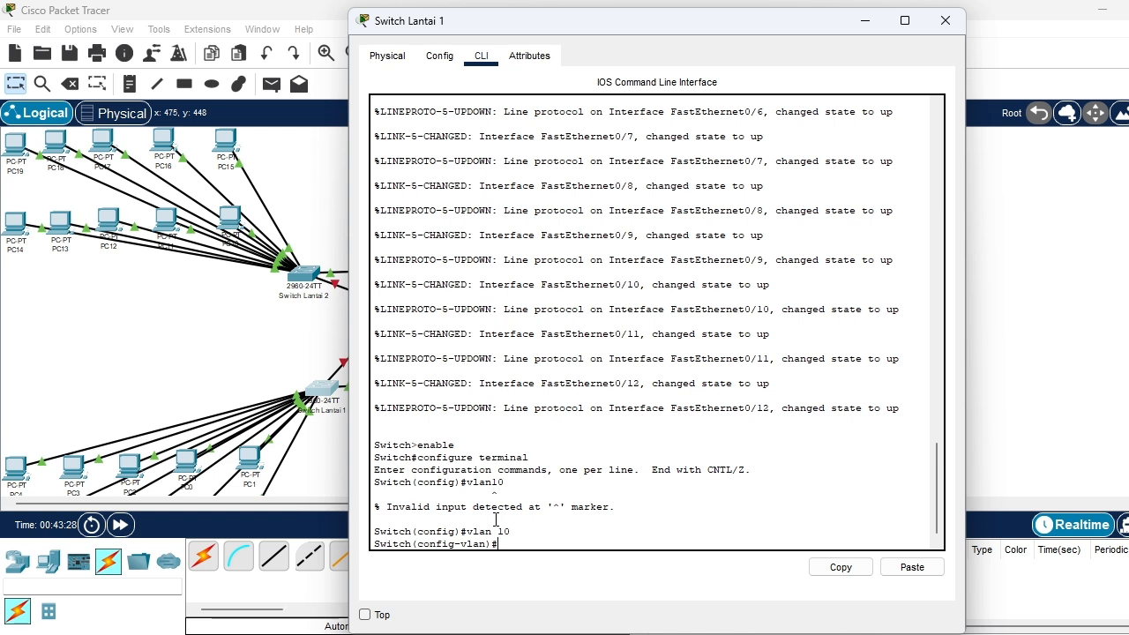
# Name VLAN 10 gedung1 and exit back to global configuration mode
pyautogui.write('name')
pyautogui.write(' lantai')
pyautogui.press('BackSpace')
pyautogui.press('BackSpace')
pyautogui.press('BackSpace')
pyautogui.press('BackSpace')
pyautogui.press('BackSpace')
pyautogui.press('BackSpace')
pyautogui.write('lantai')
pyautogui.write('1')
pyautogui.press('BackSpace')
pyautogui.press('BackSpace')
pyautogui.press('BackSpace')
pyautogui.press('BackSpace')
pyautogui.press('BackSpace')
pyautogui.press('BackSpace')
pyautogui.press('BackSpace')
pyautogui.write('gedung')
pyautogui.write('1')
pyautogui.write('1')
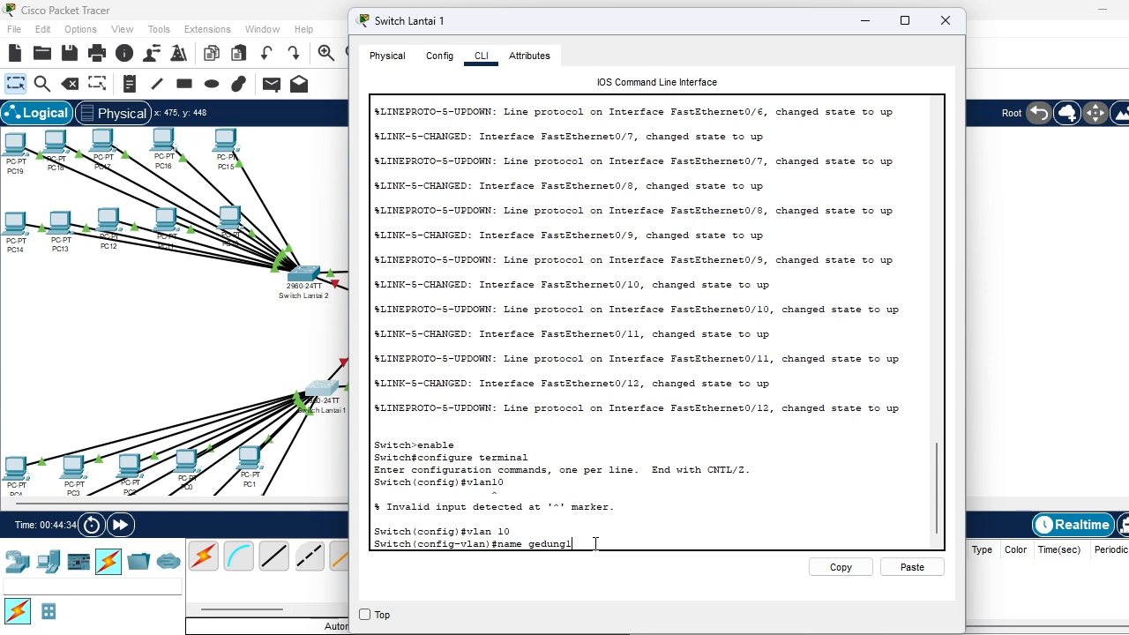
pyautogui.press('Return')
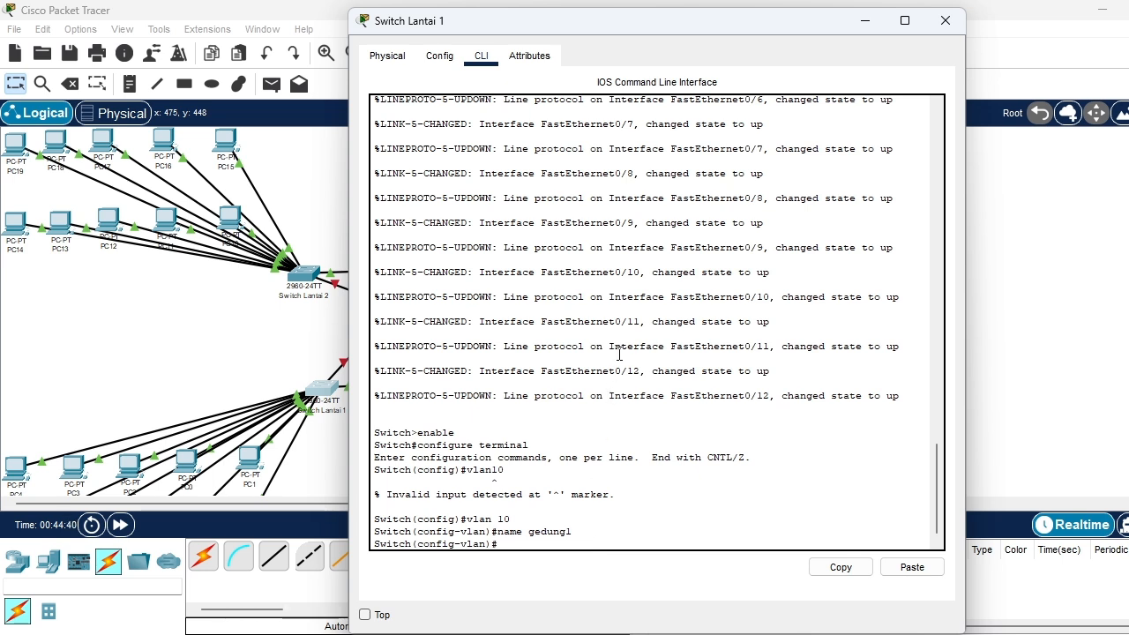
pyautogui.write('ex')
pyautogui.write('it')
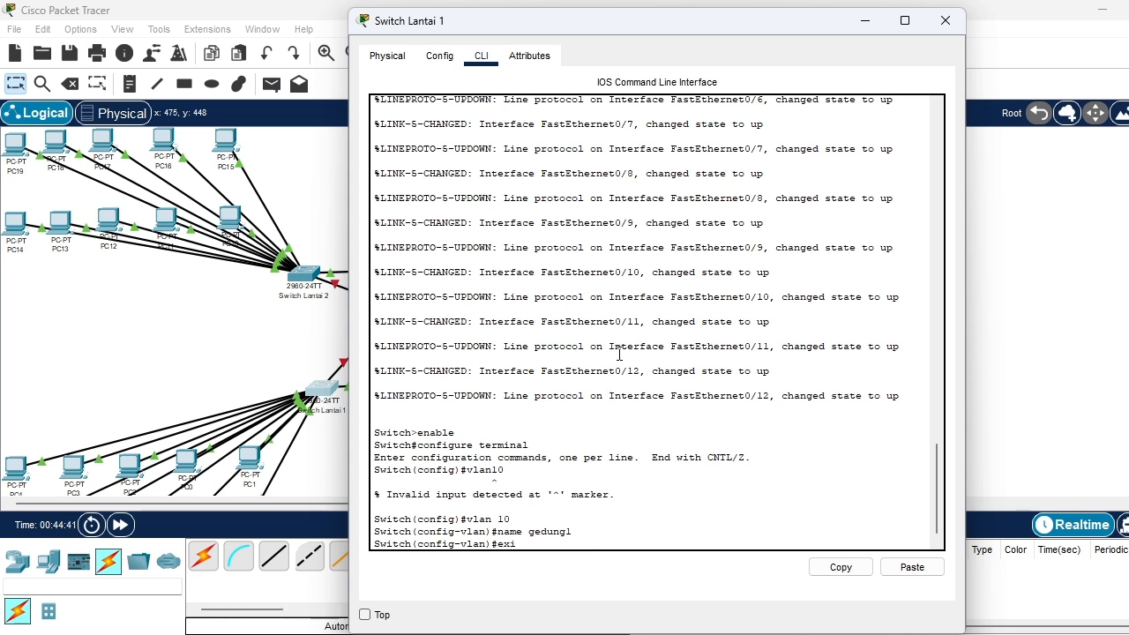
pyautogui.press('Return')
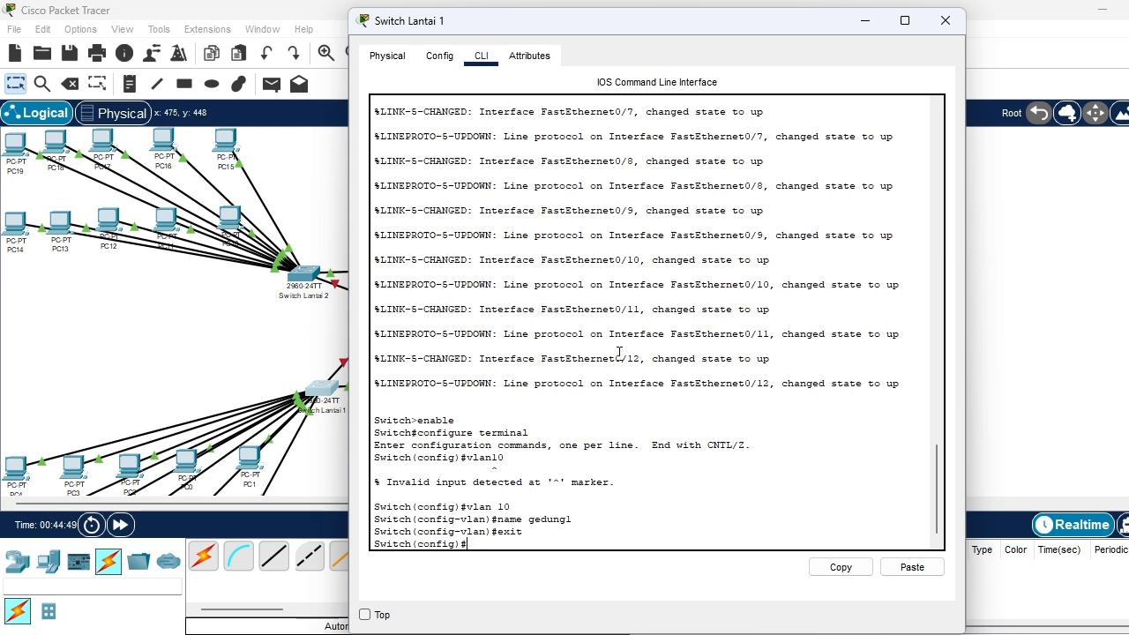
# Try to select the interface range fa10/24 on Switch Lantai 1
pyautogui.write('interface range')
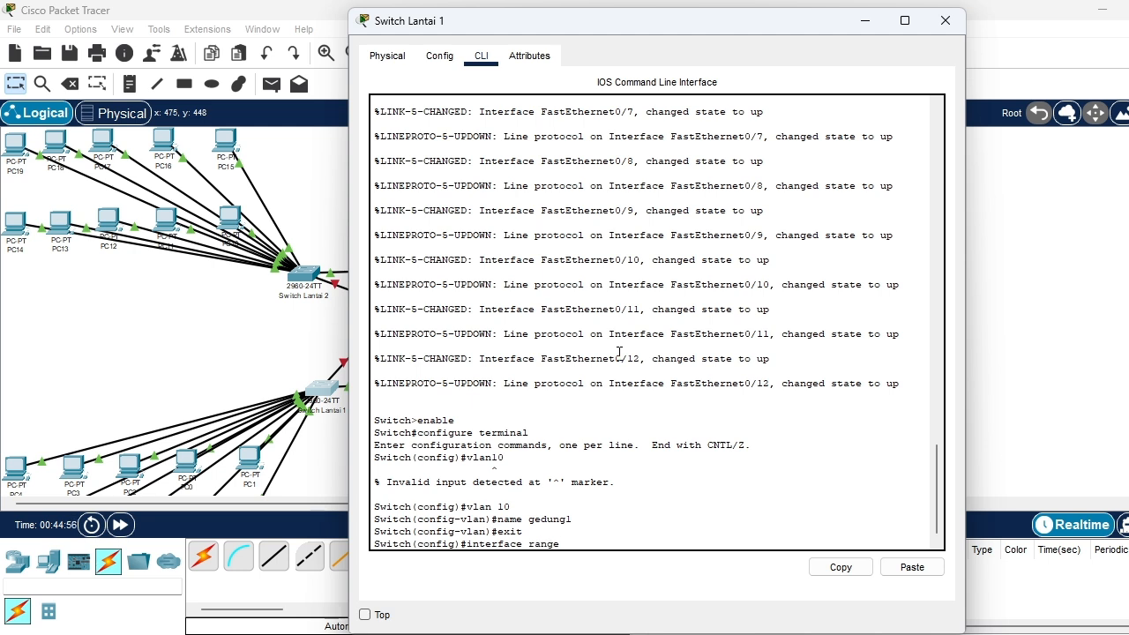
pyautogui.write(' fast')
pyautogui.press('BackSpace')
pyautogui.press('BackSpace')
pyautogui.write('1')
pyautogui.write('0')
pyautogui.write('/24')
pyautogui.press('Return')
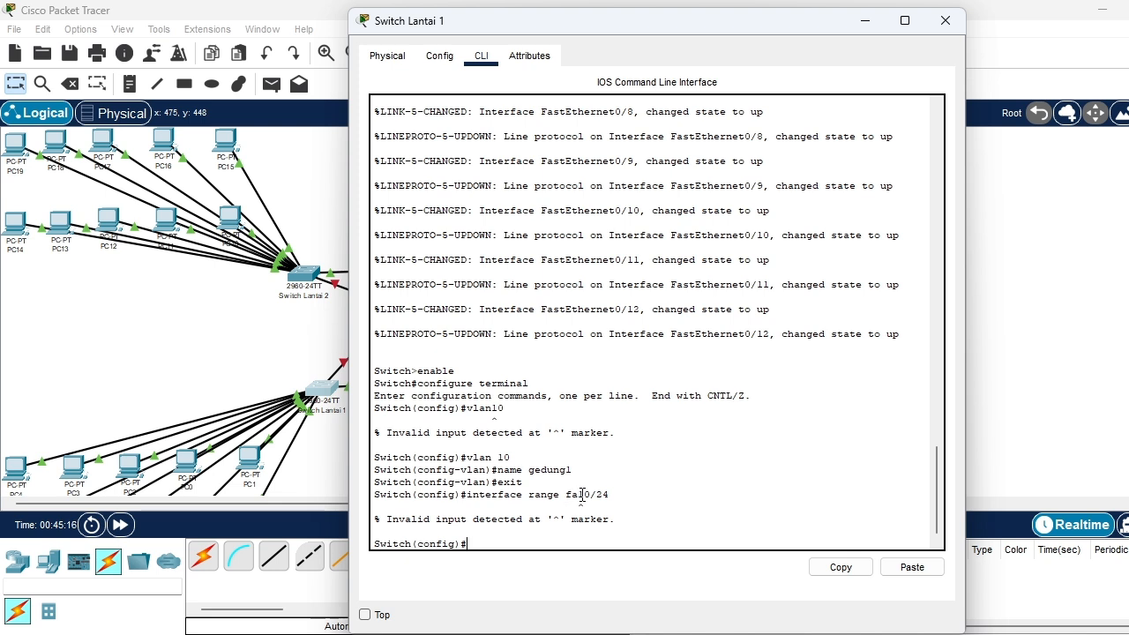
# Select the interface range fa0/1-24 on Switch Lantai 1 and set its switchport mode to access
pyautogui.write('interface range fa0/1-')
pyautogui.write('24')
pyautogui.press('Return')
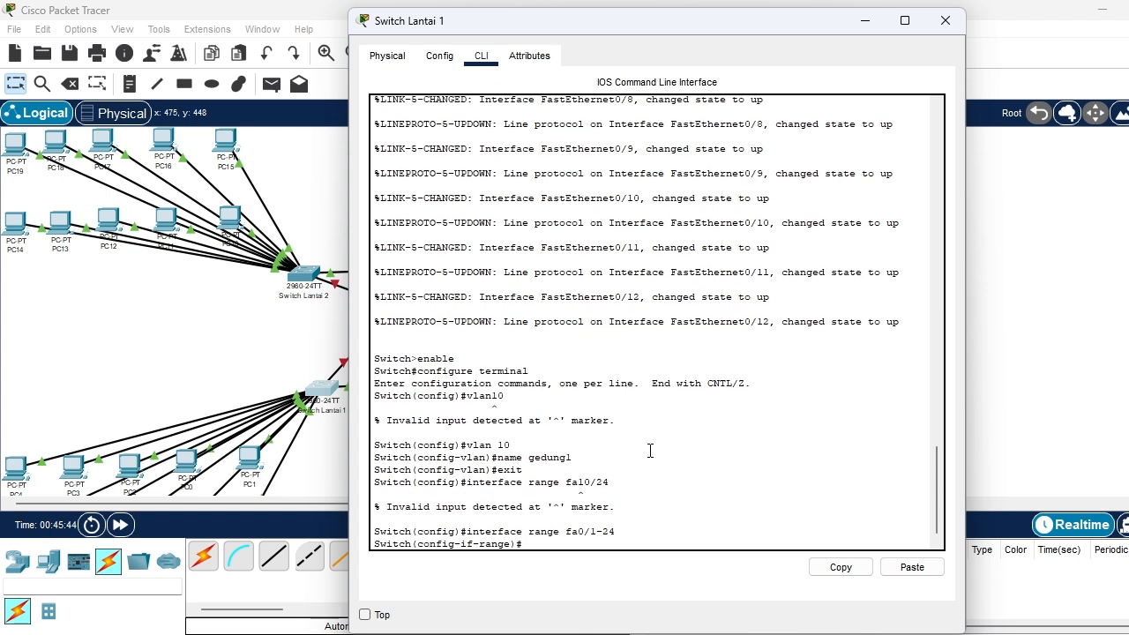
pyautogui.write('switchport mod')
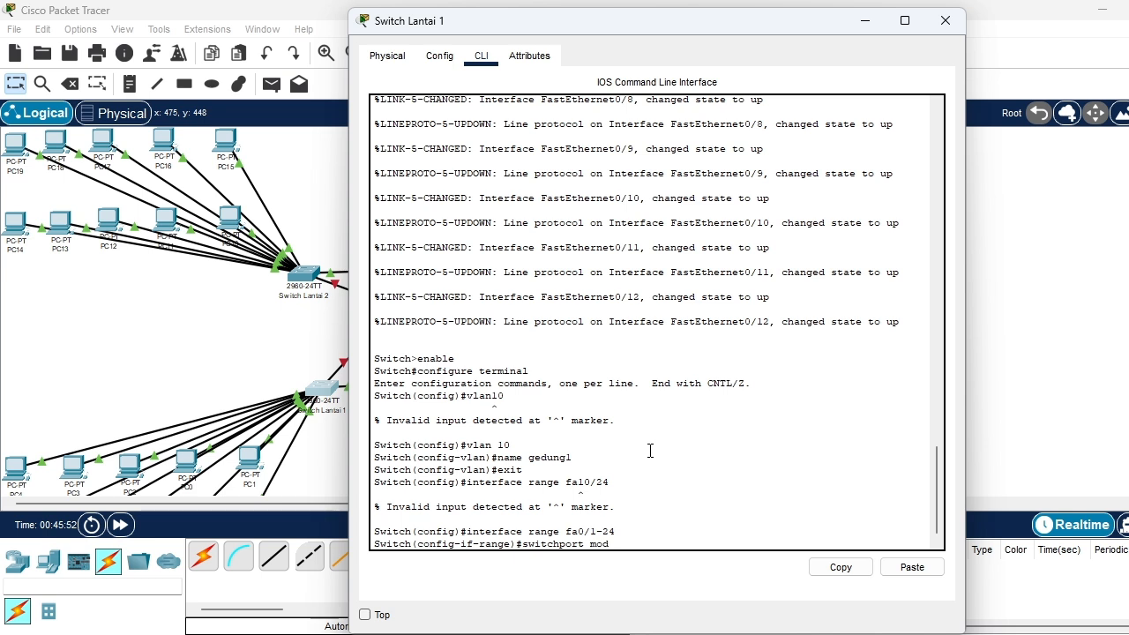
pyautogui.write('e access')
pyautogui.press('Return')
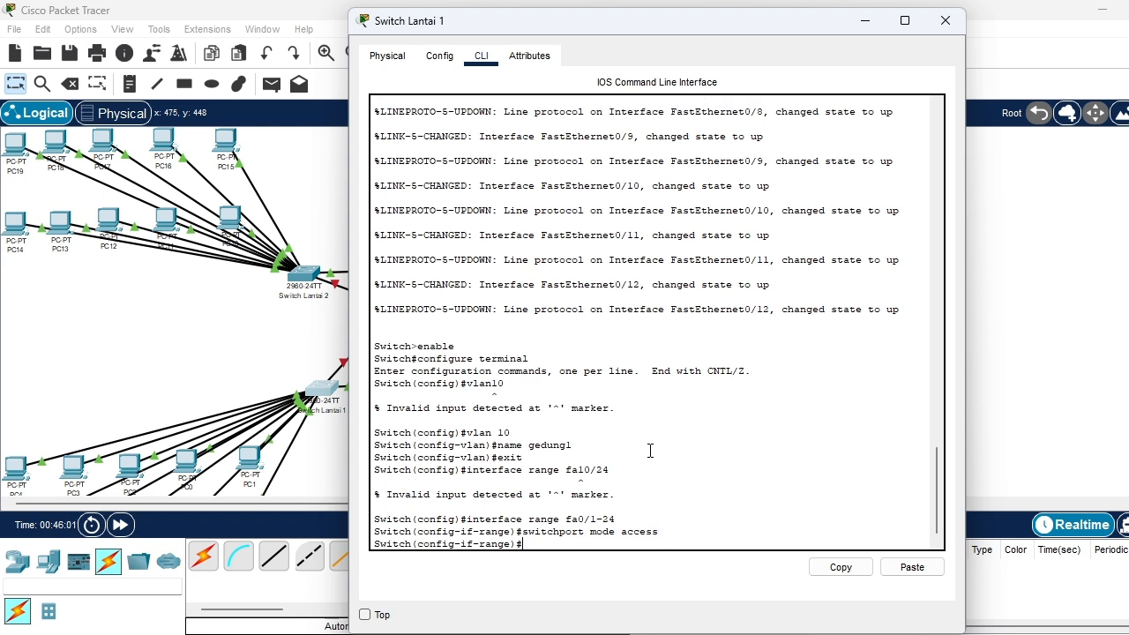
# Assign the selected ports of Switch Lantai 1 to access VLAN 10, exit interface configuration and close the switch window
pyautogui.write('switch a')
pyautogui.write('cc')
pyautogui.write('es')
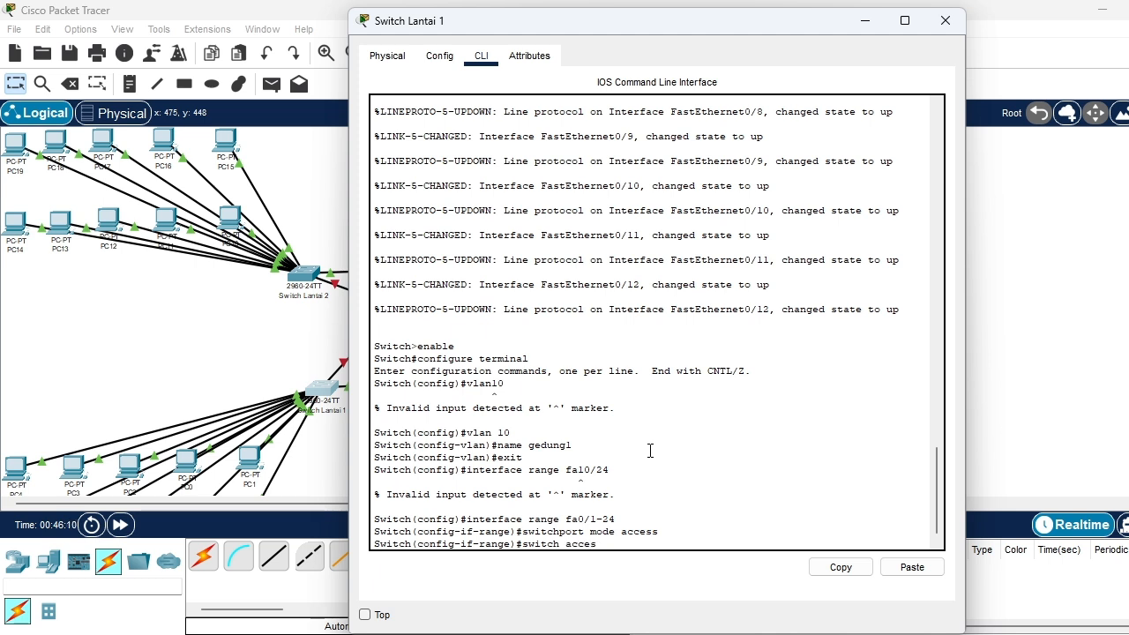
pyautogui.write('s vlan 10')
pyautogui.press('Return')
pyautogui.write('ex')
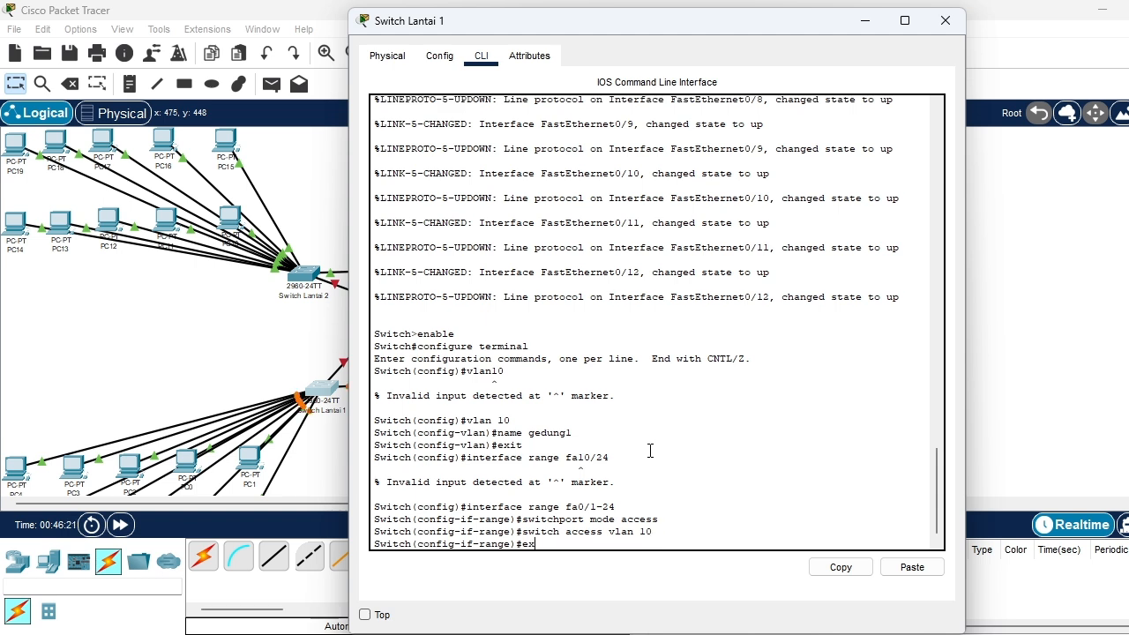
pyautogui.write('it')
pyautogui.press('Return')
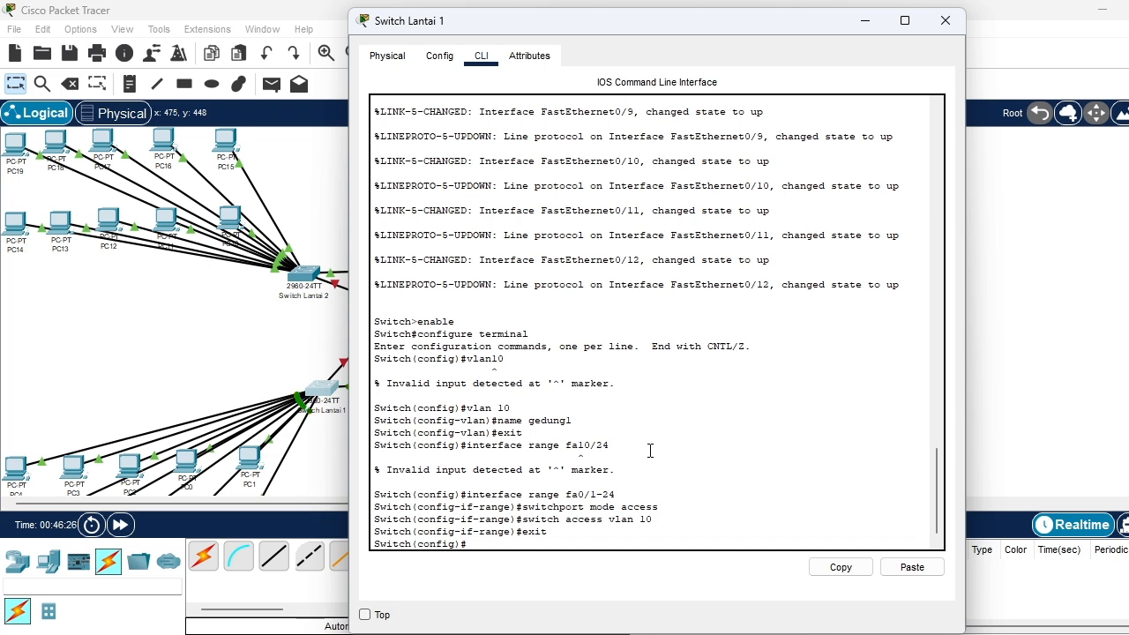
pyautogui.click(936, 24)
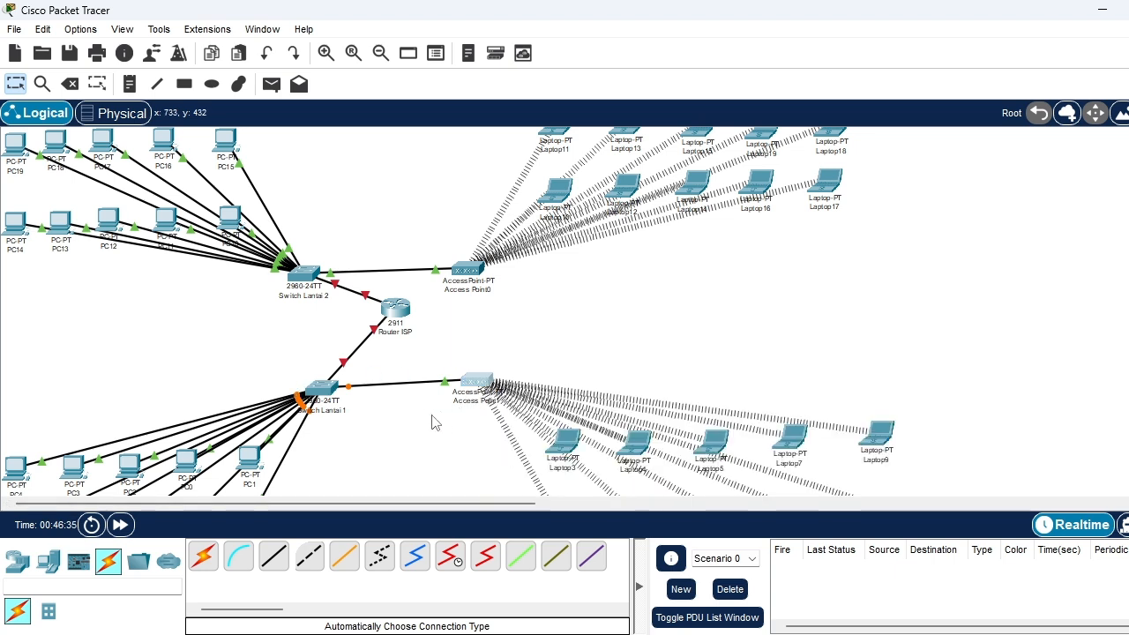
pyautogui.click(473, 385)
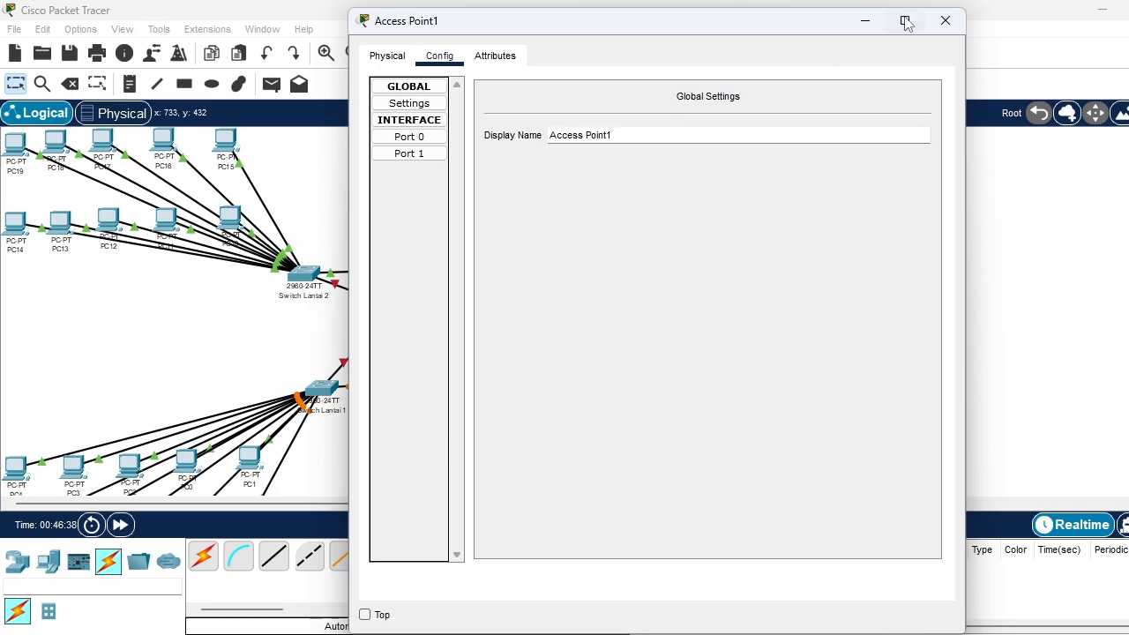
pyautogui.click(945, 21)
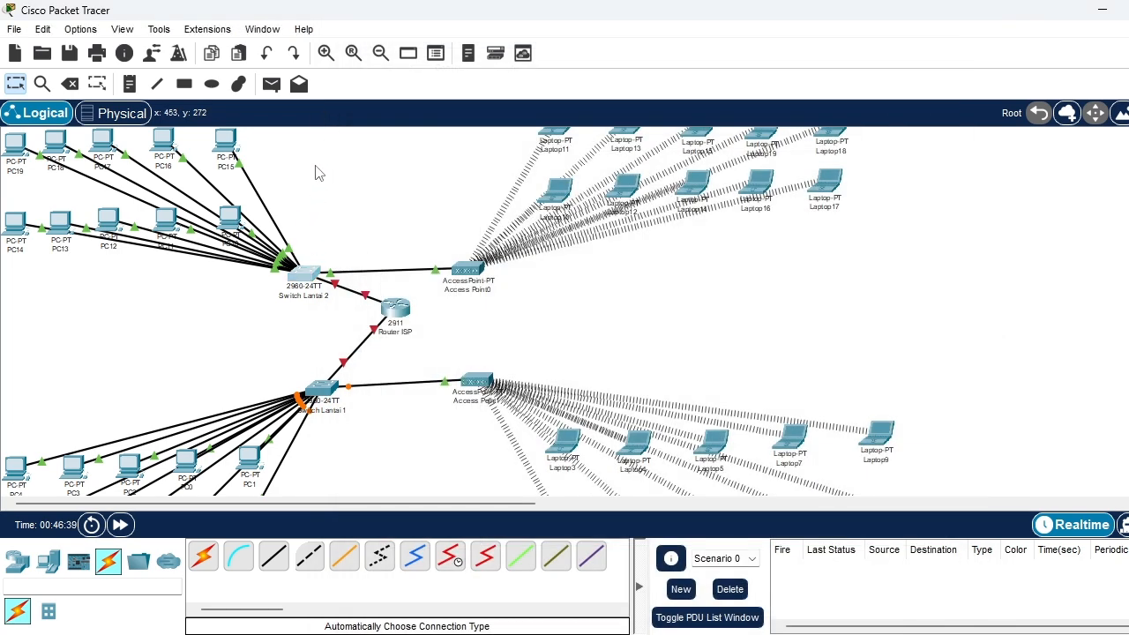
# Open the command line of Switch Lantai 2 and enter global configuration mode with enable and configure terminal
pyautogui.click(307, 273)
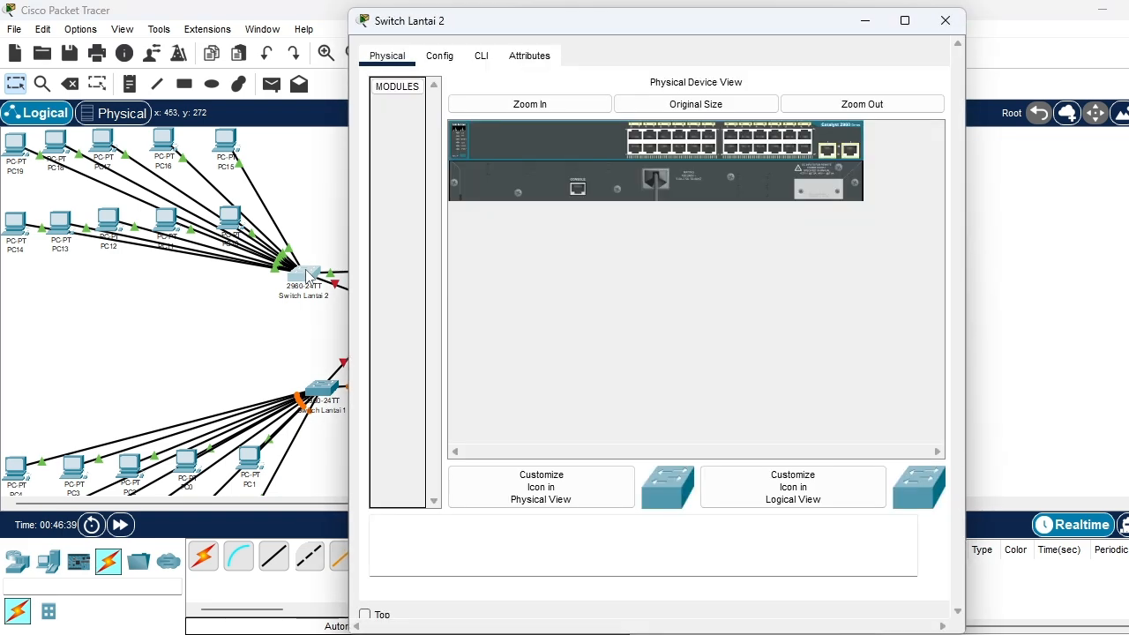
pyautogui.click(484, 58)
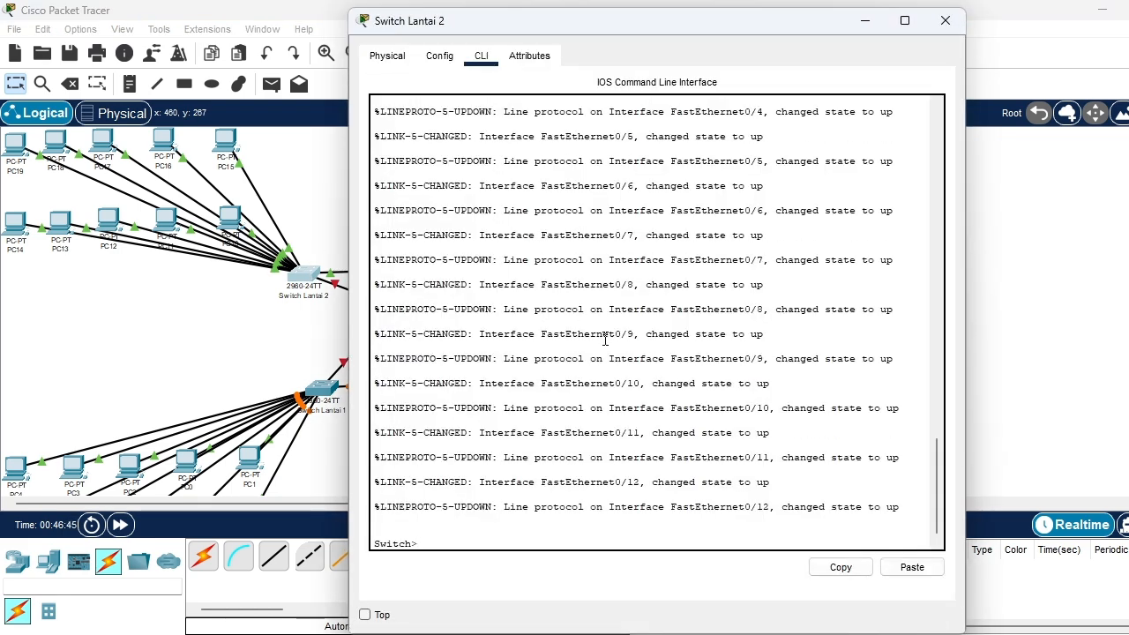
pyautogui.write('enable')
pyautogui.press('Return')
pyautogui.write('conf')
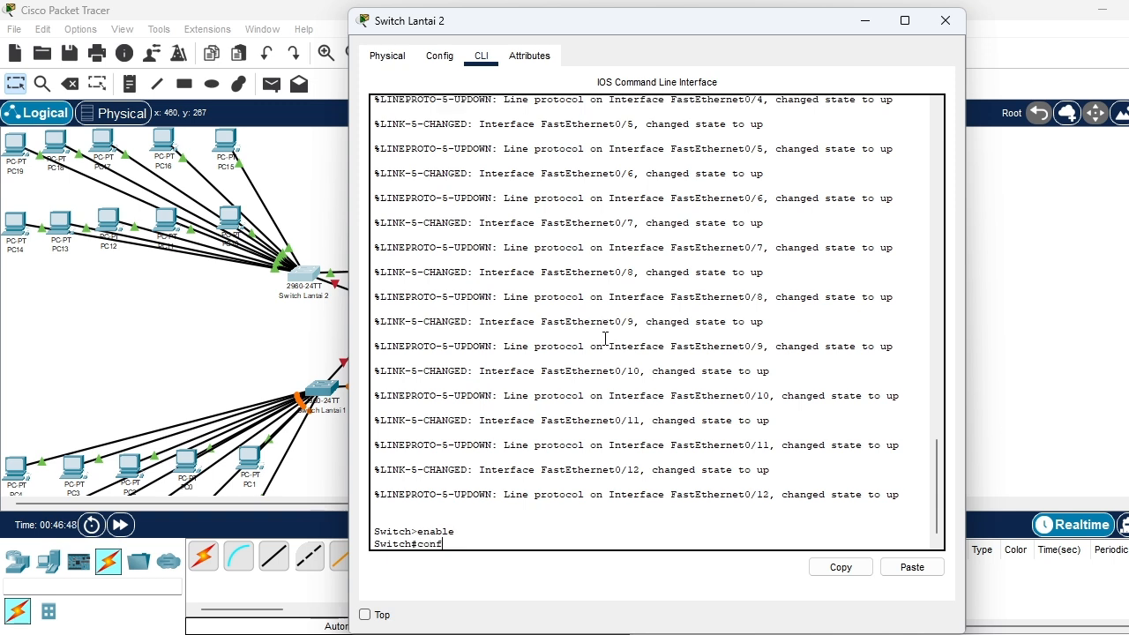
pyautogui.write('igure terminal')
pyautogui.press('Return')
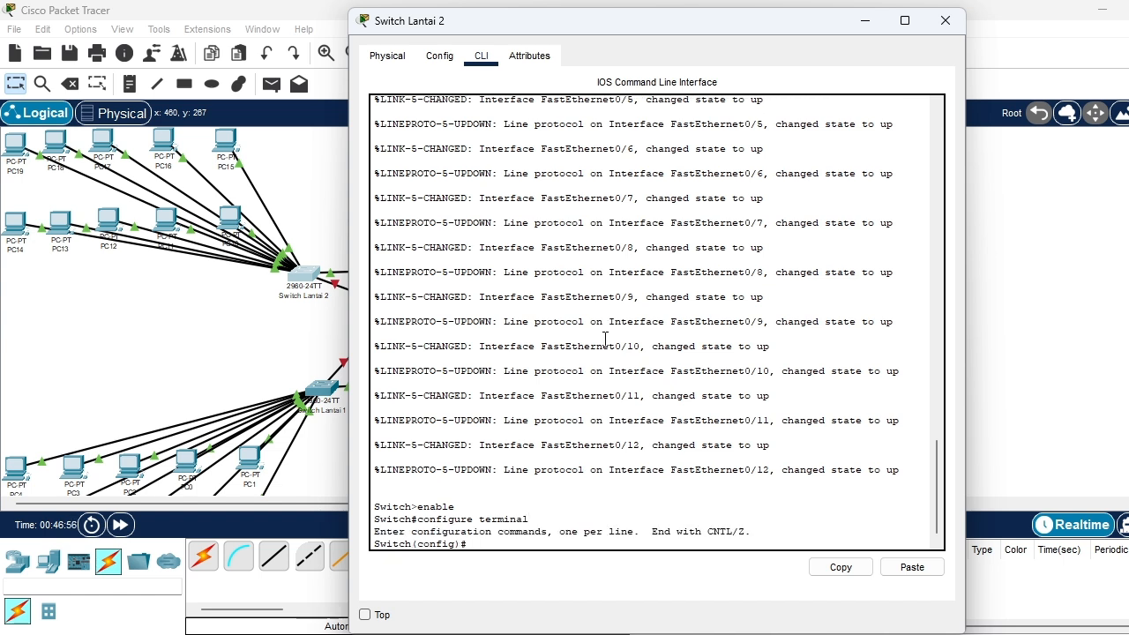
# Create VLAN 20 on Switch Lantai 2, name it gedung2 and exit back to global configuration mode
pyautogui.write('vlan 20')
pyautogui.press('Return')
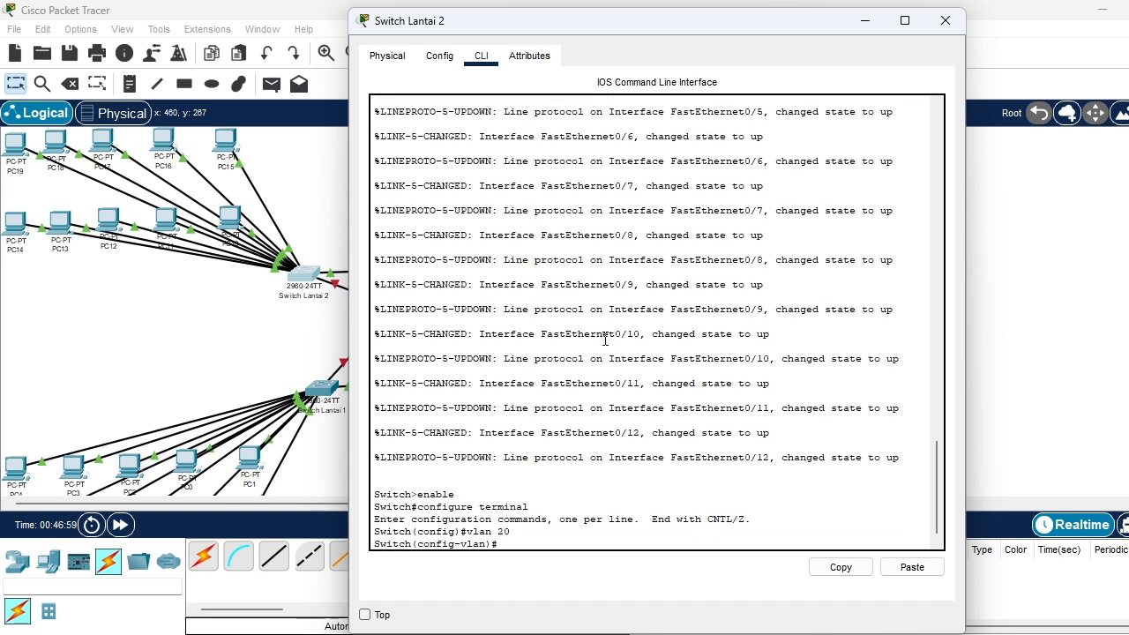
pyautogui.write('name gedung2')
pyautogui.press('Return')
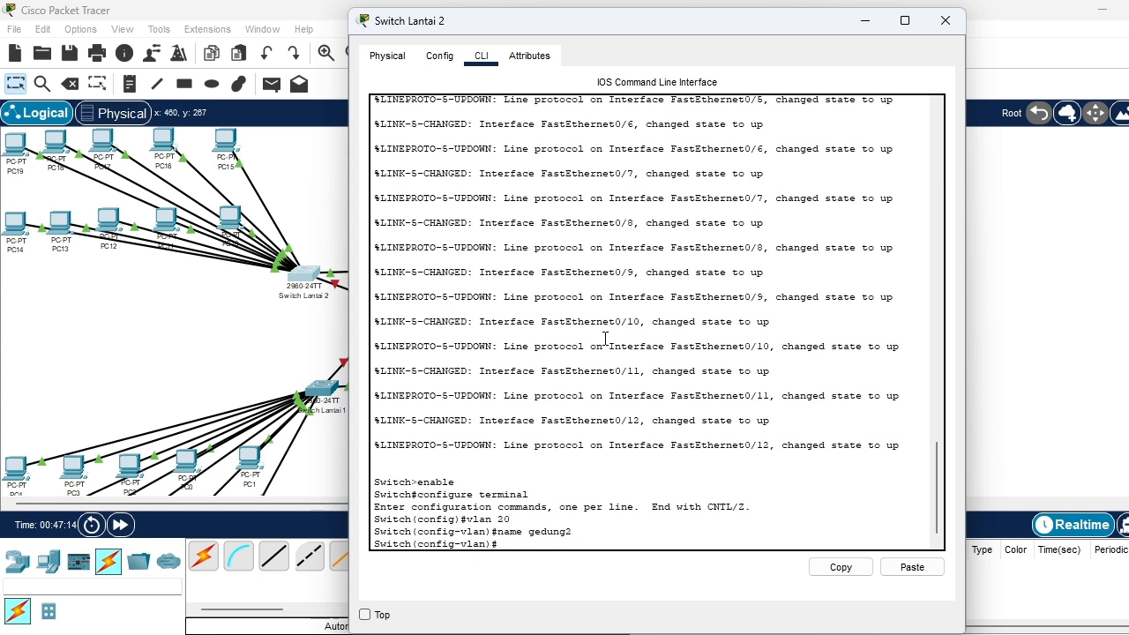
pyautogui.write('exit')
pyautogui.press('Return')
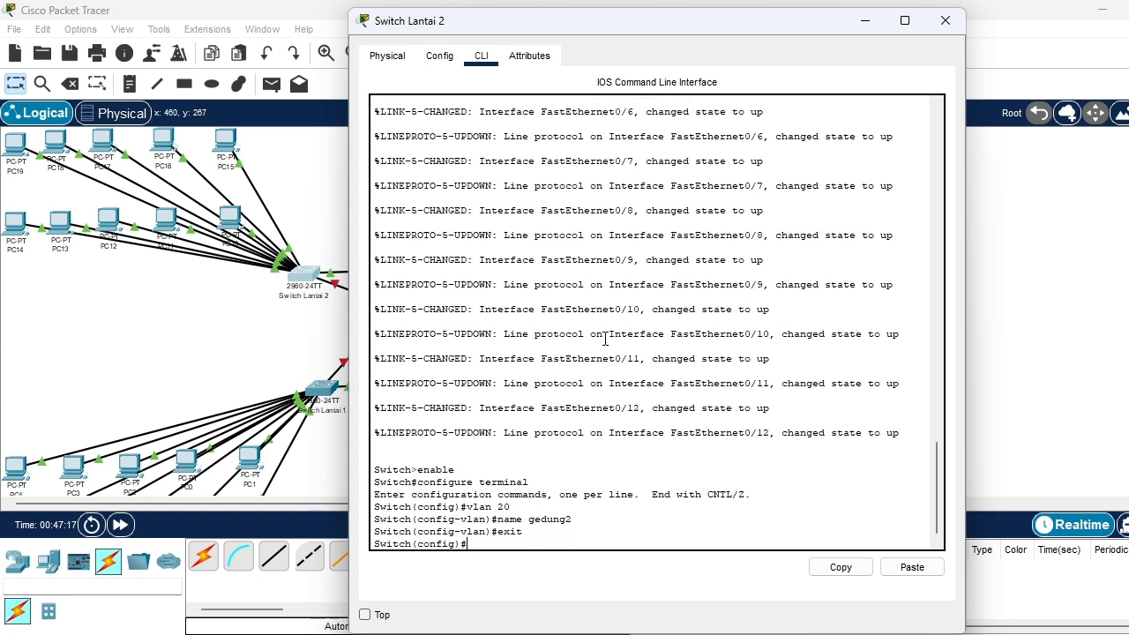
# Select the interface range fa0/1-24 on Switch Lantai 2 and set its switchport mode to access
pyautogui.write('interface range fa')
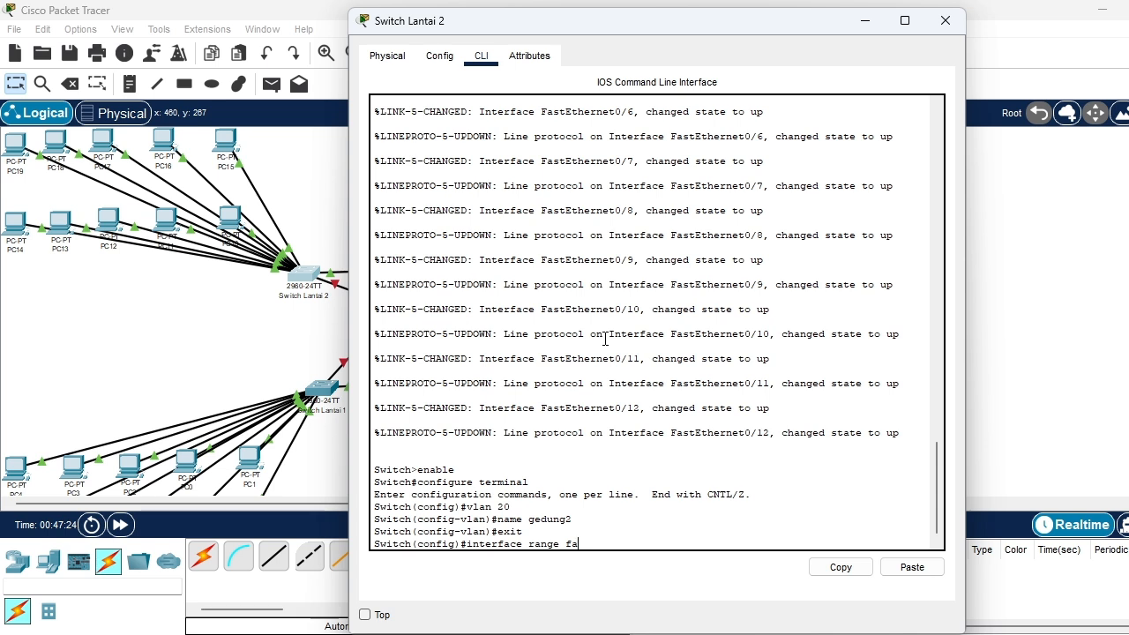
pyautogui.write('0/1-24')
pyautogui.press('Return')
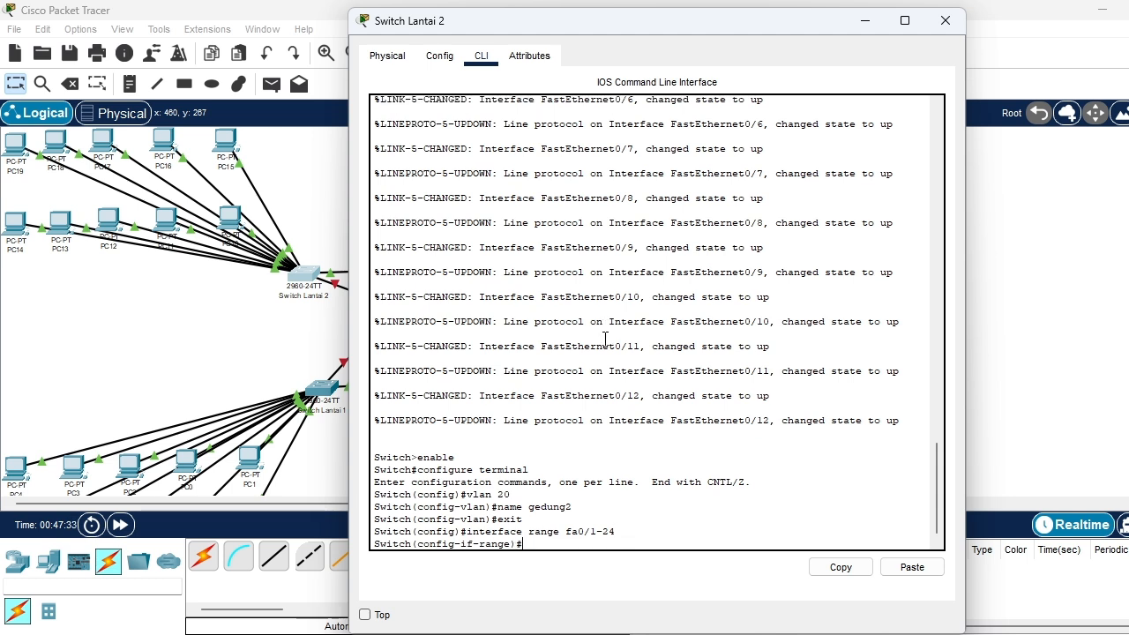
pyautogui.write('switchport mode access')
pyautogui.press('Return')
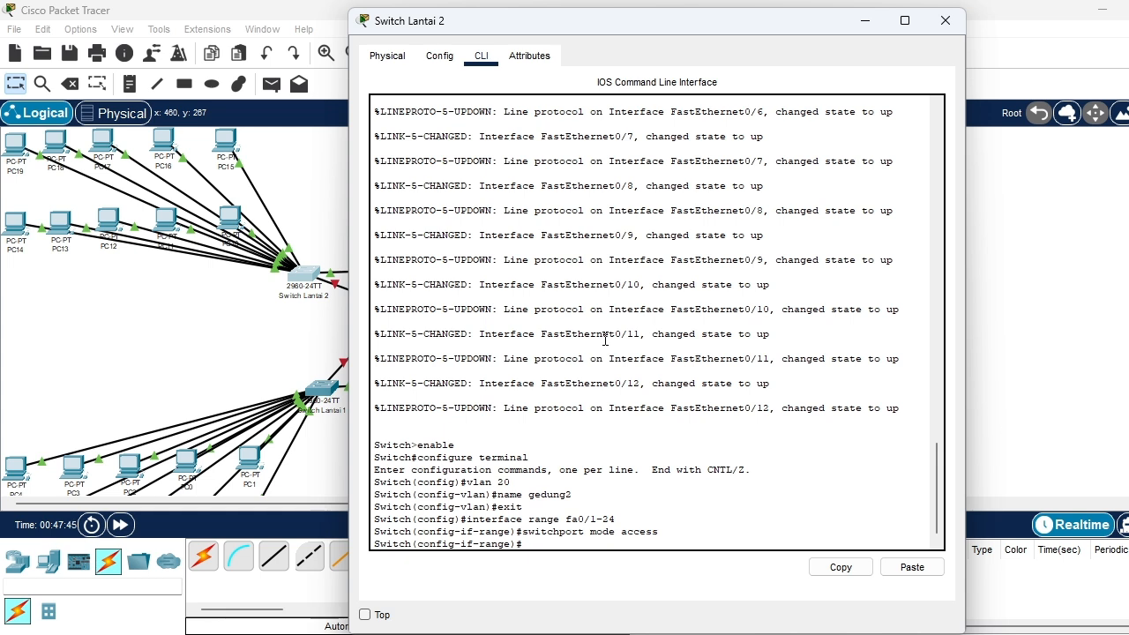
# Assign the selected ports of Switch Lantai 2 to access VLAN 20, exit interface configuration and close the switch window
pyautogui.write('switchport access vlan 20')
pyautogui.press('Return')
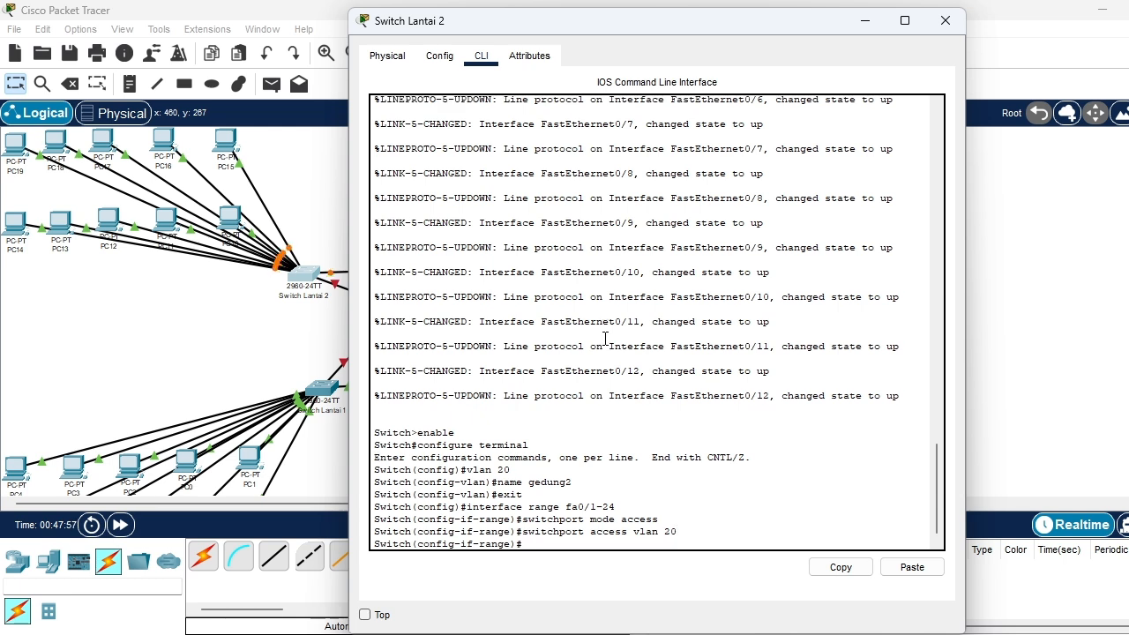
pyautogui.write('exit')
pyautogui.press('Return')
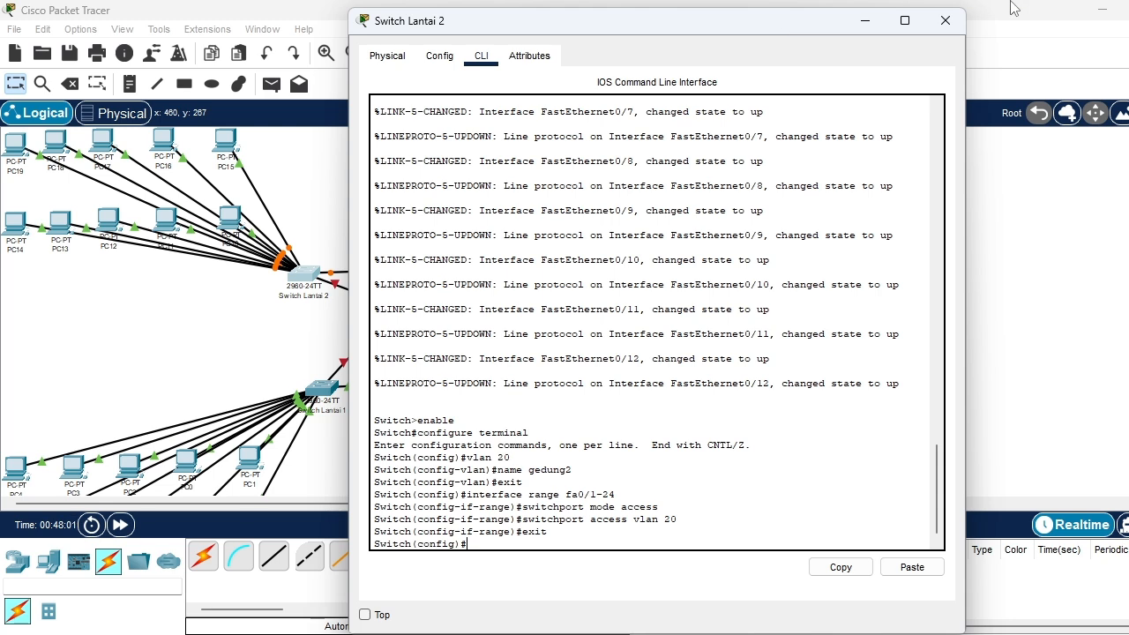
pyautogui.click(939, 20)
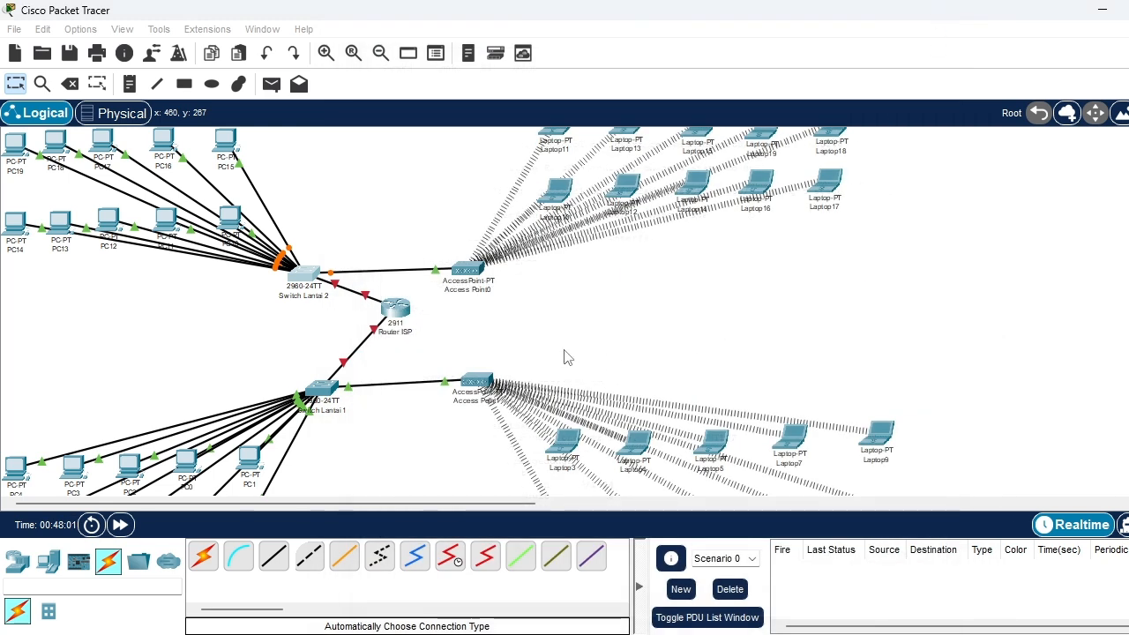
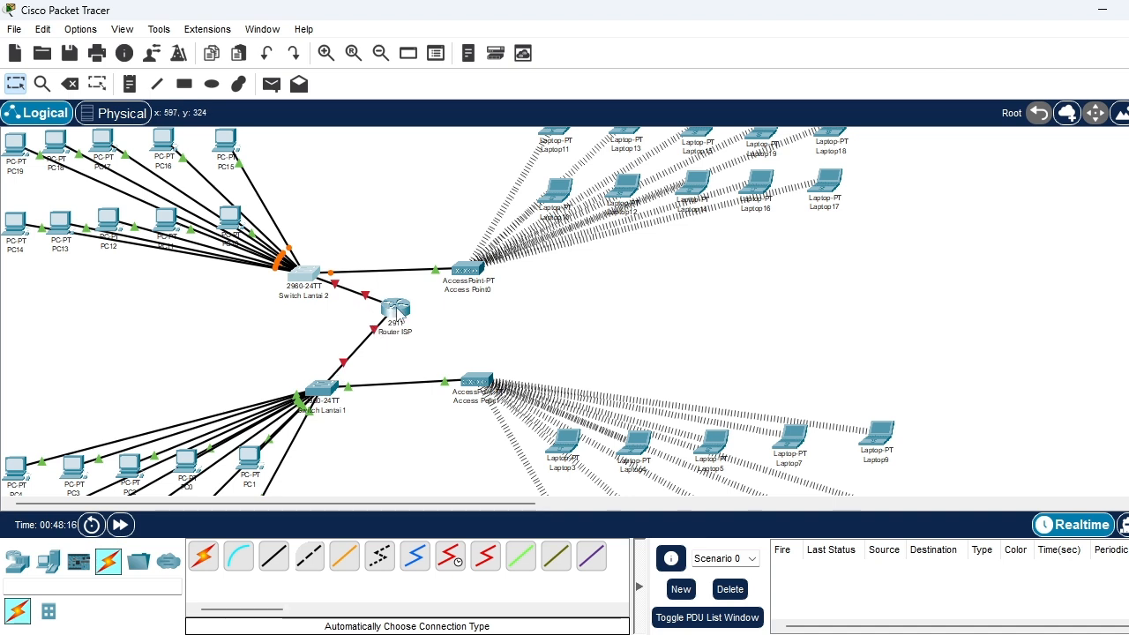
# Open the command line of Router ISP and decline the initial configuration dialog with no
pyautogui.moveTo(396, 315)
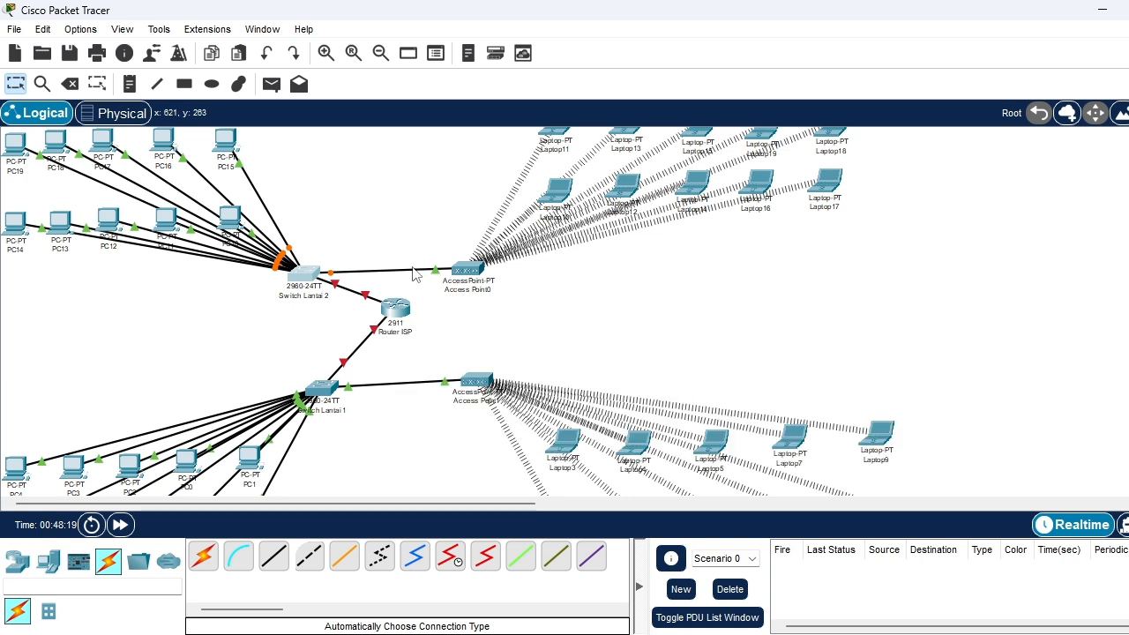
pyautogui.click(393, 308)
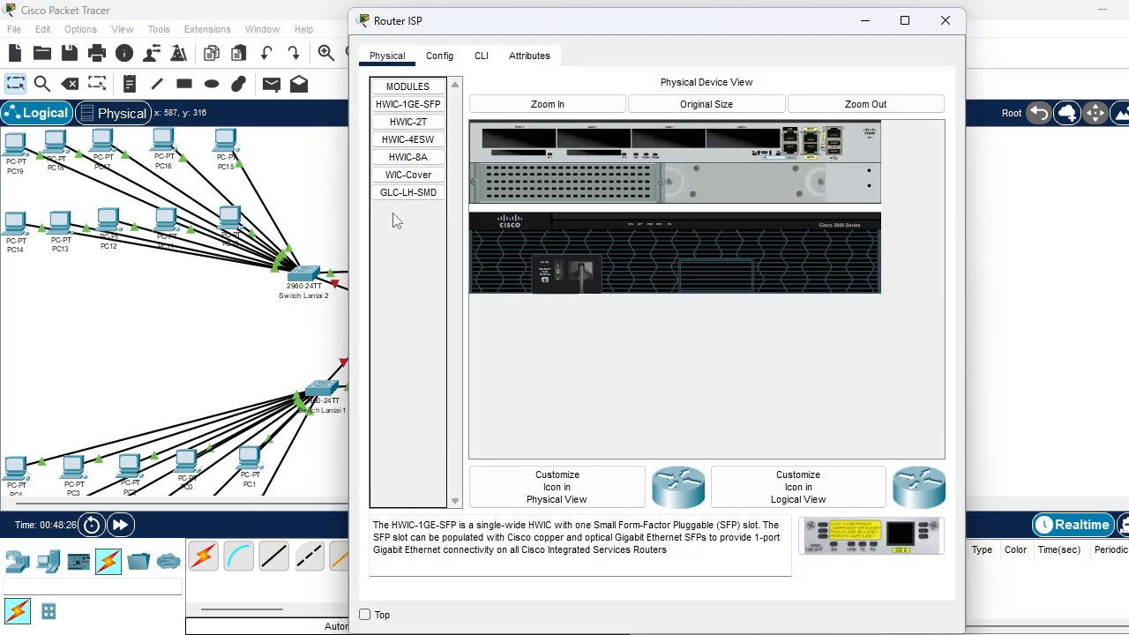
pyautogui.click(481, 55)
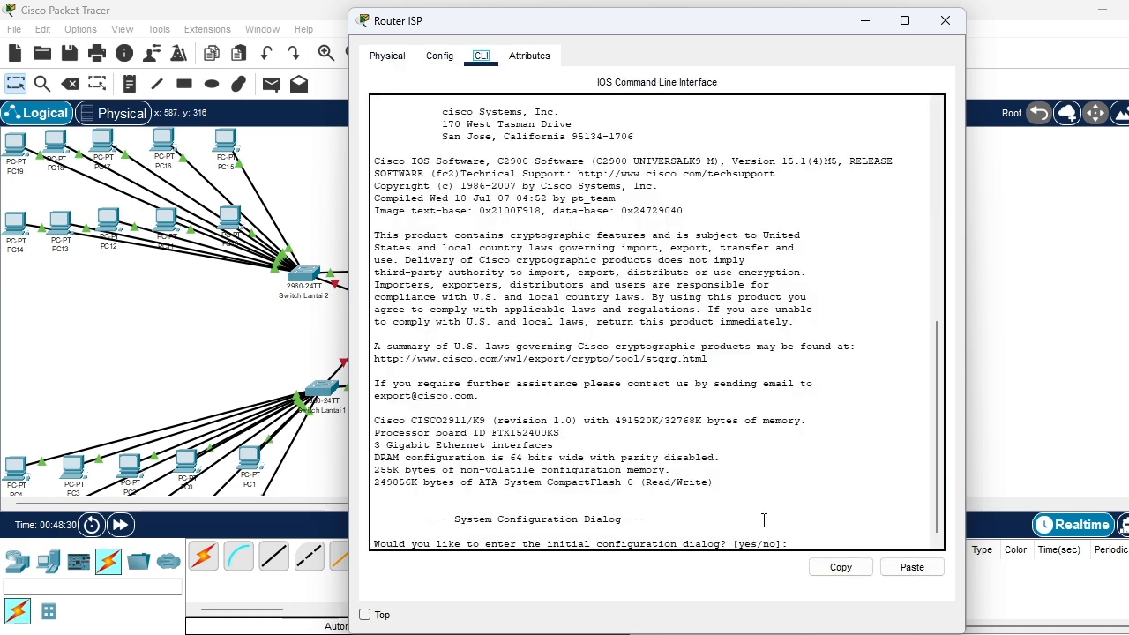
pyautogui.click(800, 544)
pyautogui.write('no')
pyautogui.press('Return')
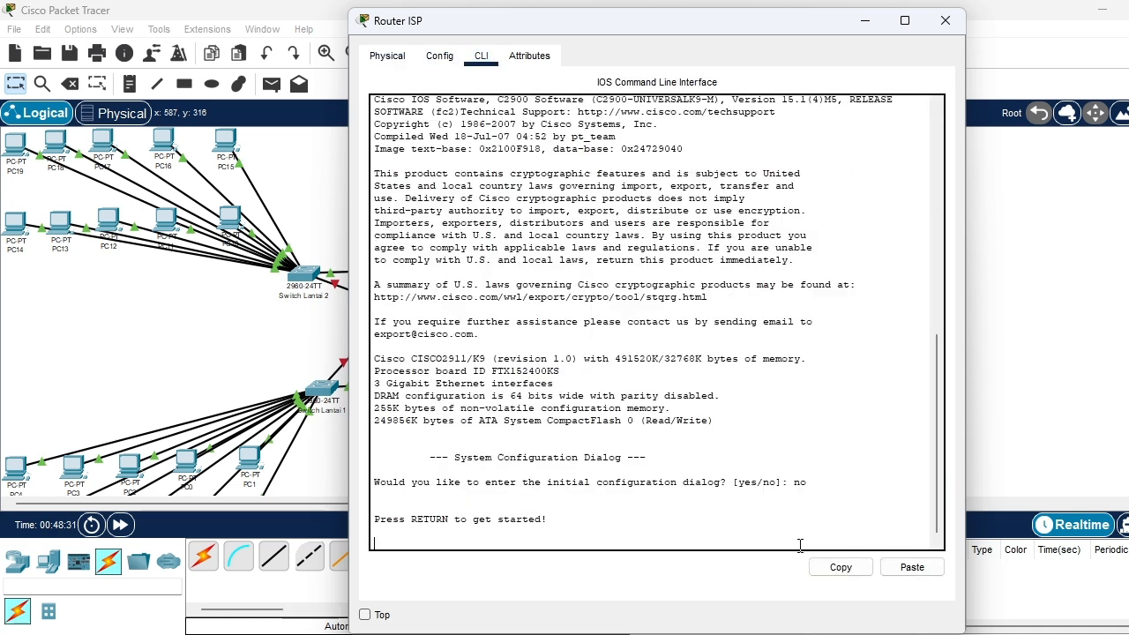
pyautogui.press('Return')
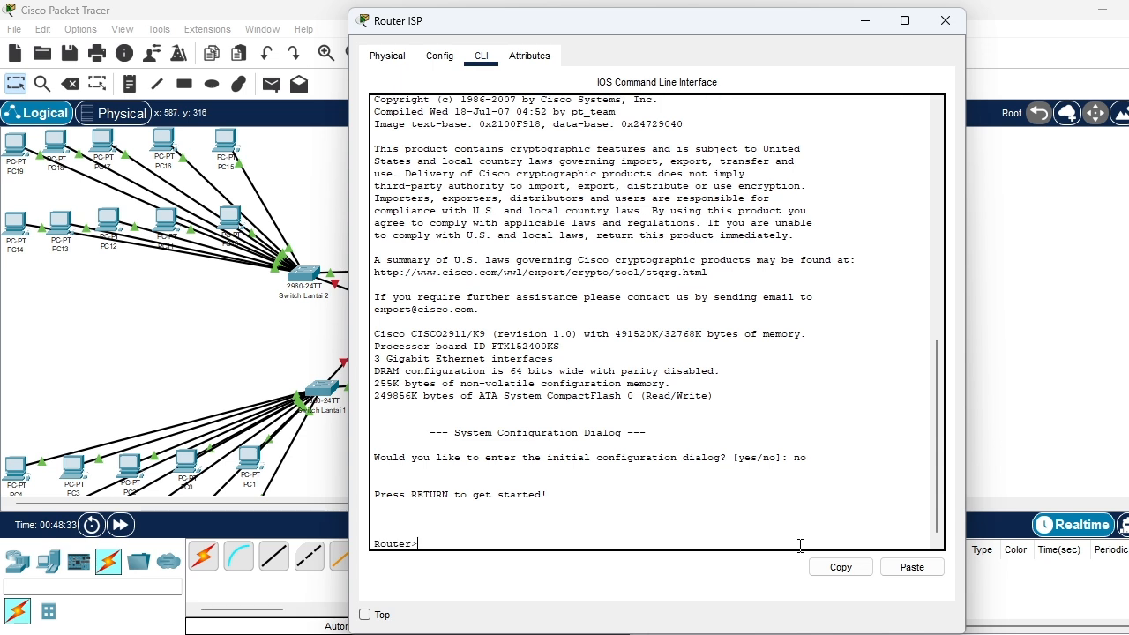
# Enter global configuration mode on Router ISP with enable and configure terminal
pyautogui.write('enable')
pyautogui.press('Return')
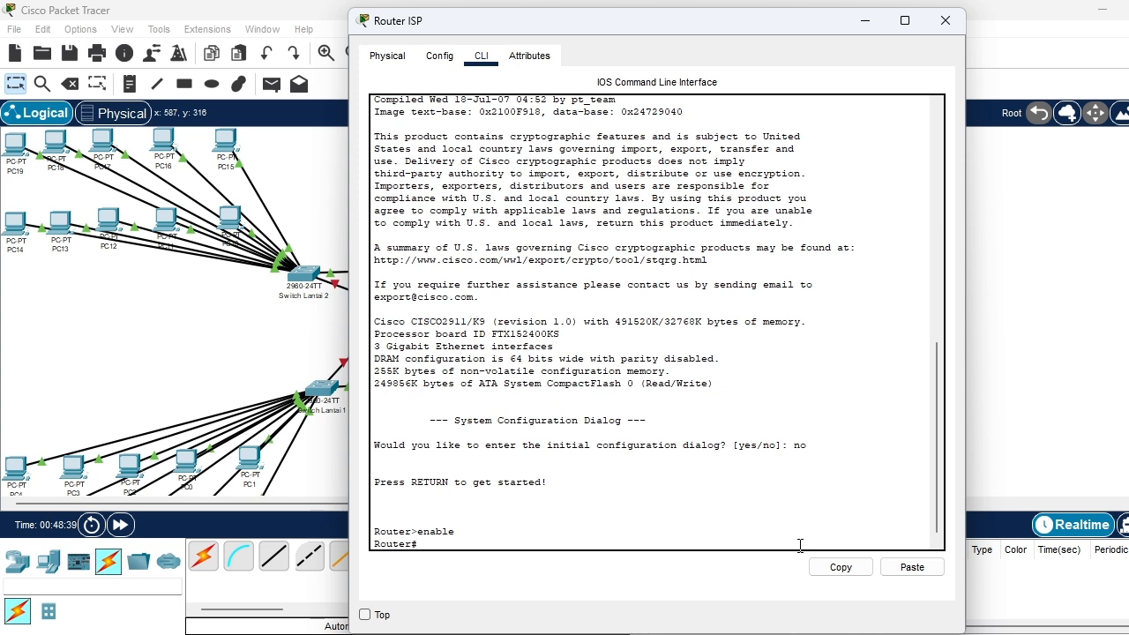
pyautogui.write('configure terminal')
pyautogui.press('Return')
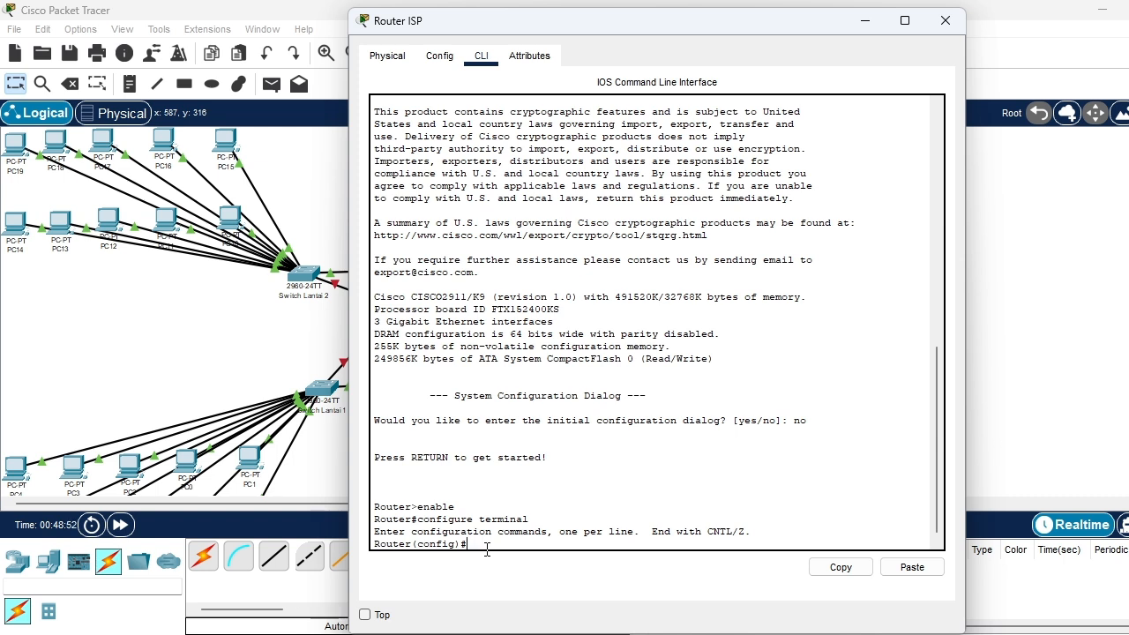
pyautogui.write('s')
pyautogui.write('ip')
pyautogui.write('.16')
pyautogui.write('8')
pyautogui.write('1')
pyautogui.press('BackSpace')
pyautogui.write('1.0')
pyautogui.press('BackSpace')
pyautogui.press('BackSpace')
pyautogui.press('BackSpace')
pyautogui.press('BackSpace')
pyautogui.press('BackSpace')
pyautogui.press('BackSpace')
pyautogui.press('BackSpace')
pyautogui.press('BackSpace')
pyautogui.press('BackSpace')
pyautogui.press('BackSpace')
pyautogui.press('BackSpace')
# Create a DHCP pool named VLAN10 on Router ISP with ip dhcp pool VLAN10
pyautogui.write('ip')
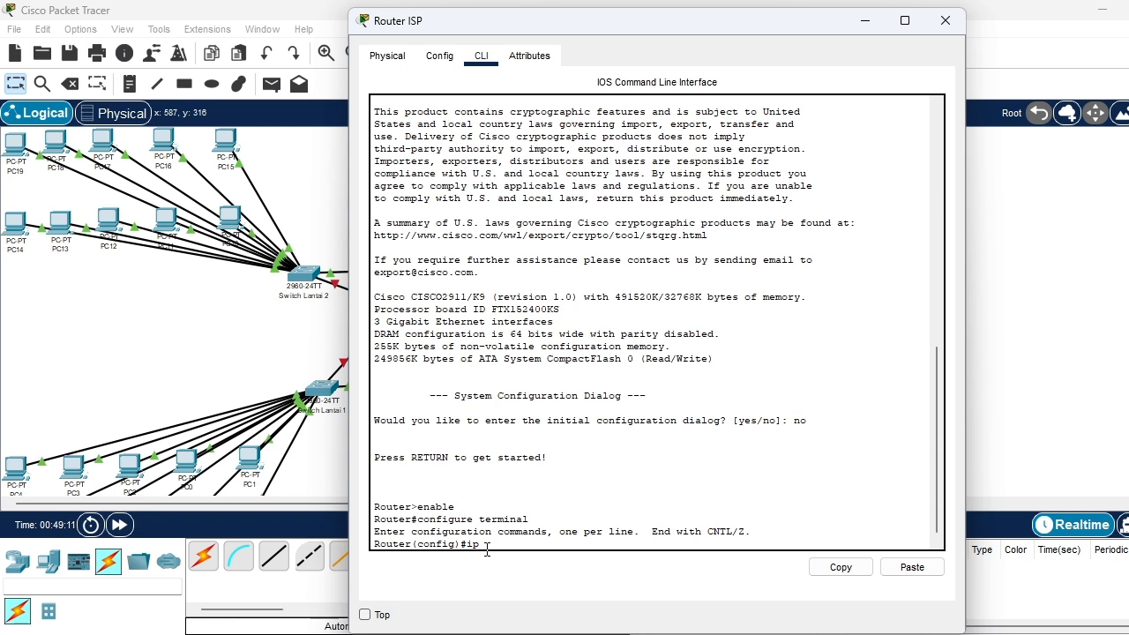
pyautogui.write(' dh')
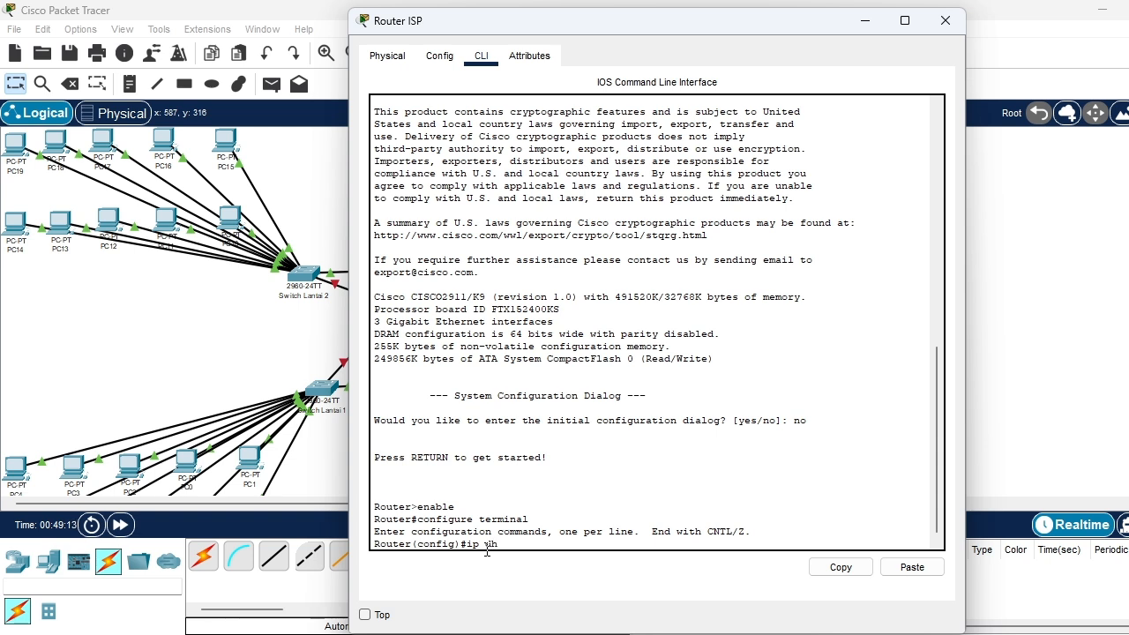
pyautogui.write('cp pool VLAN 10')
pyautogui.press('Return')
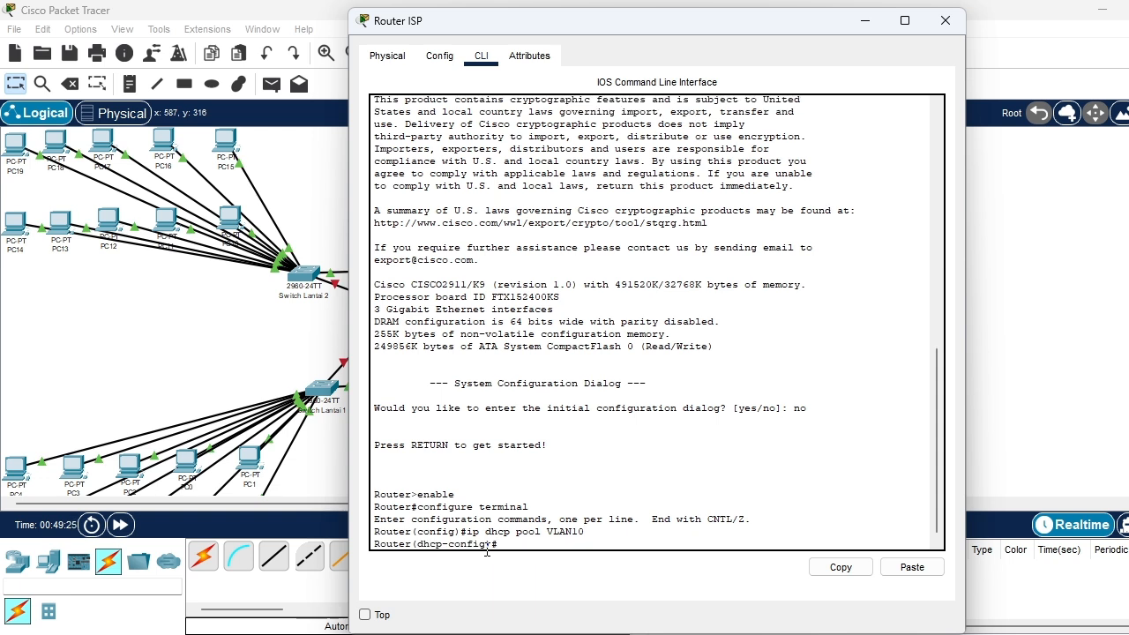
# Set the VLAN10 pool's network to 192.168.1.0 with subnet mask 255.255.255.0
pyautogui.write('network 192')
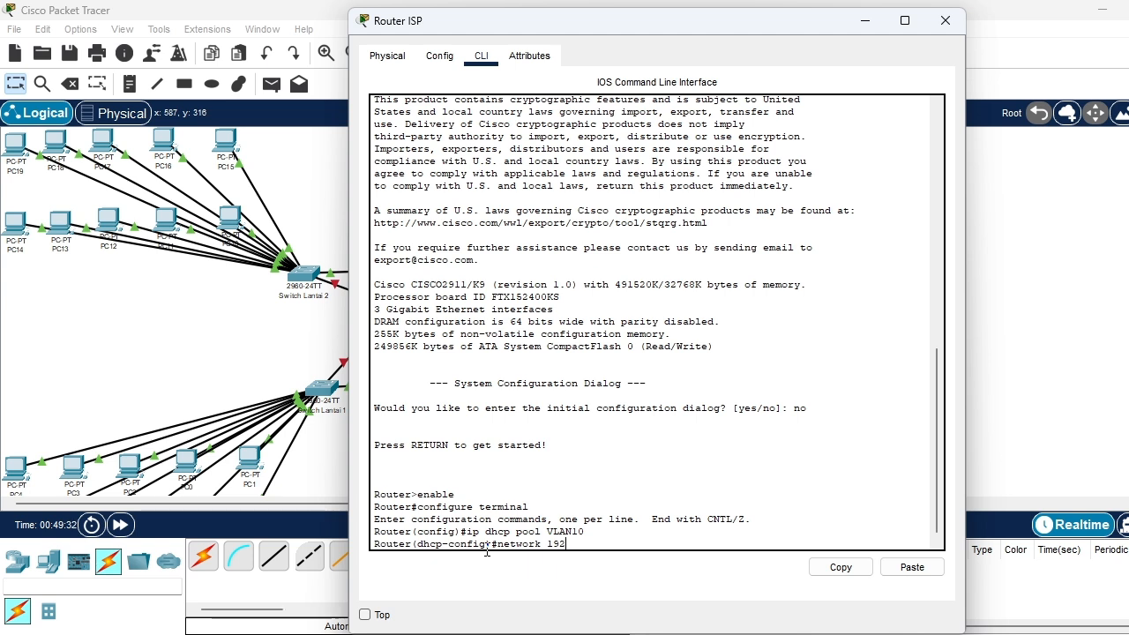
pyautogui.write('.168.1.0 255.255.255.0')
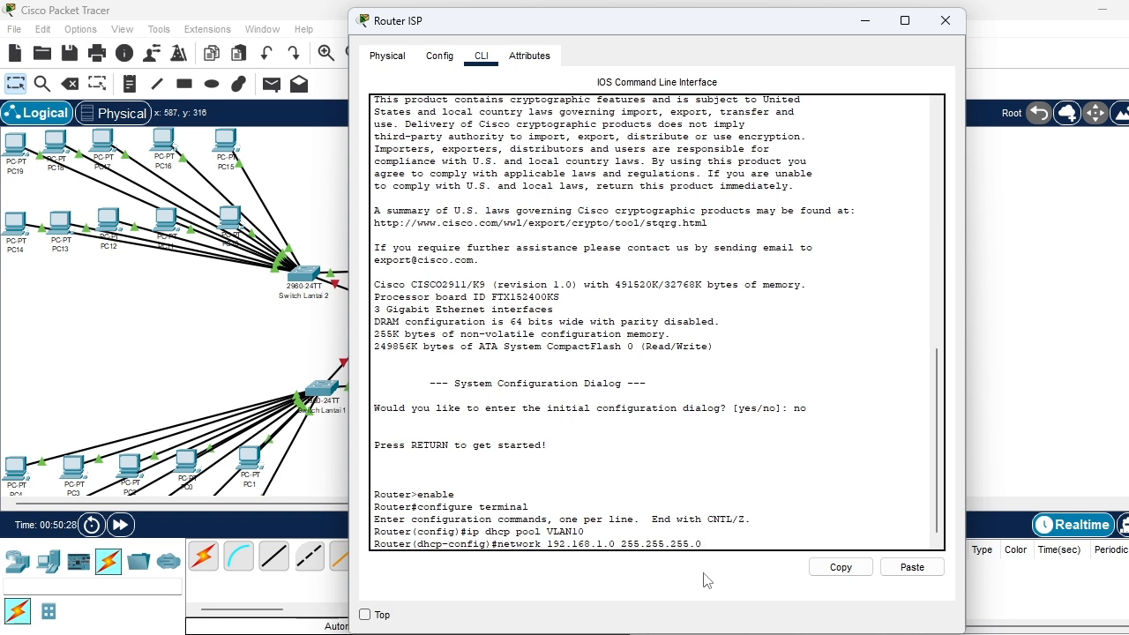
pyautogui.press('Return')
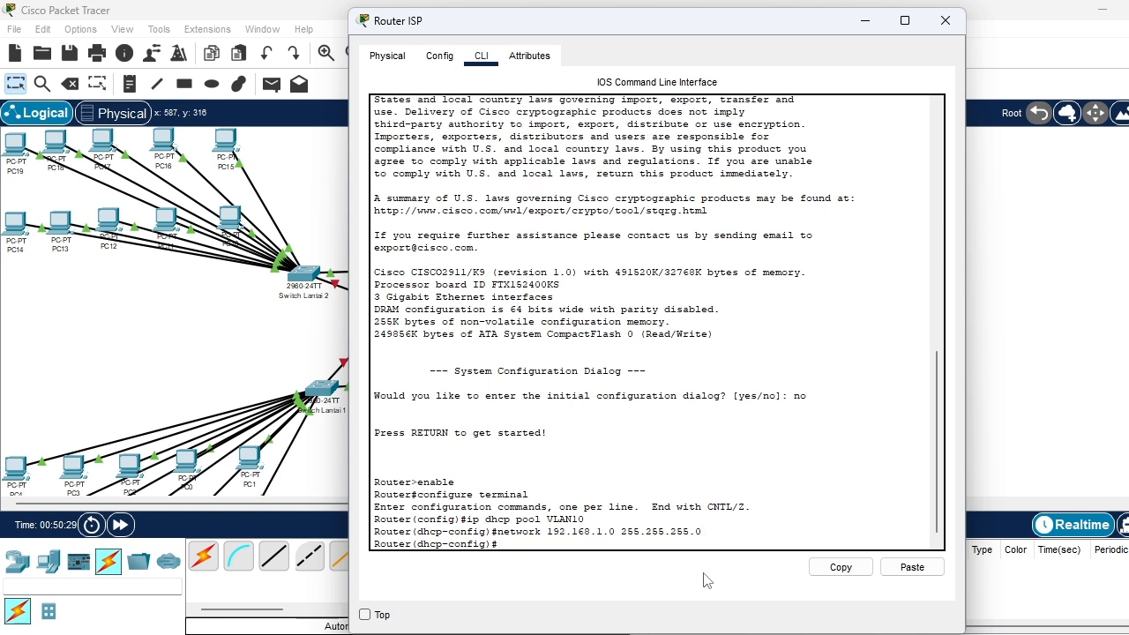
# Set the VLAN10 pool's default-router to 192.168.1.1
pyautogui.write('default-')
pyautogui.write('router')
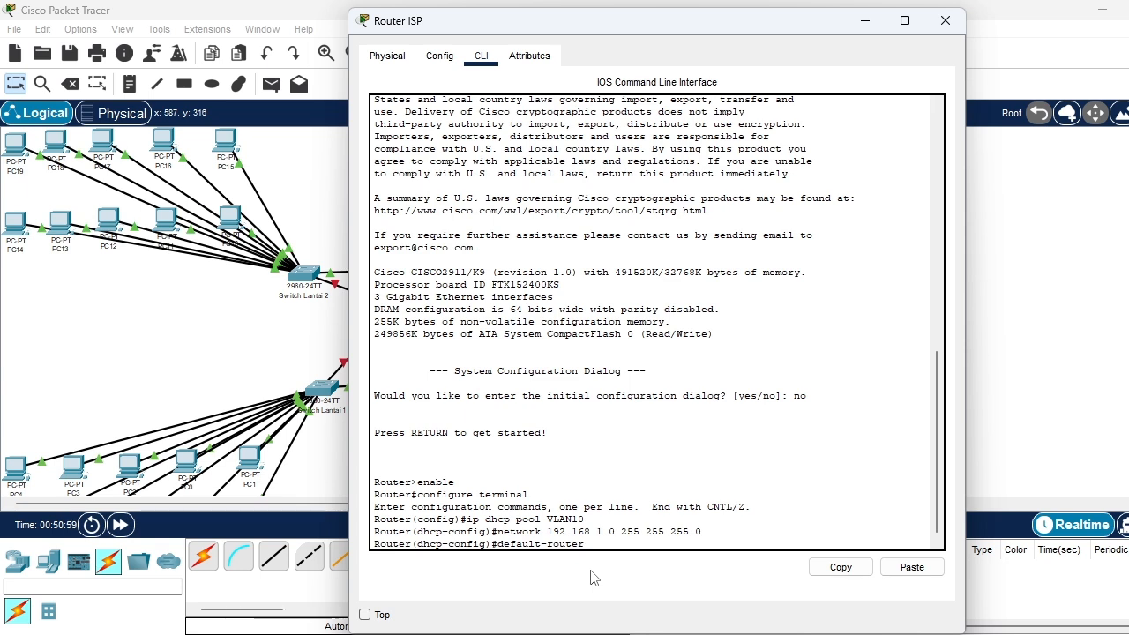
pyautogui.write(' 192.168.')
pyautogui.write('1')
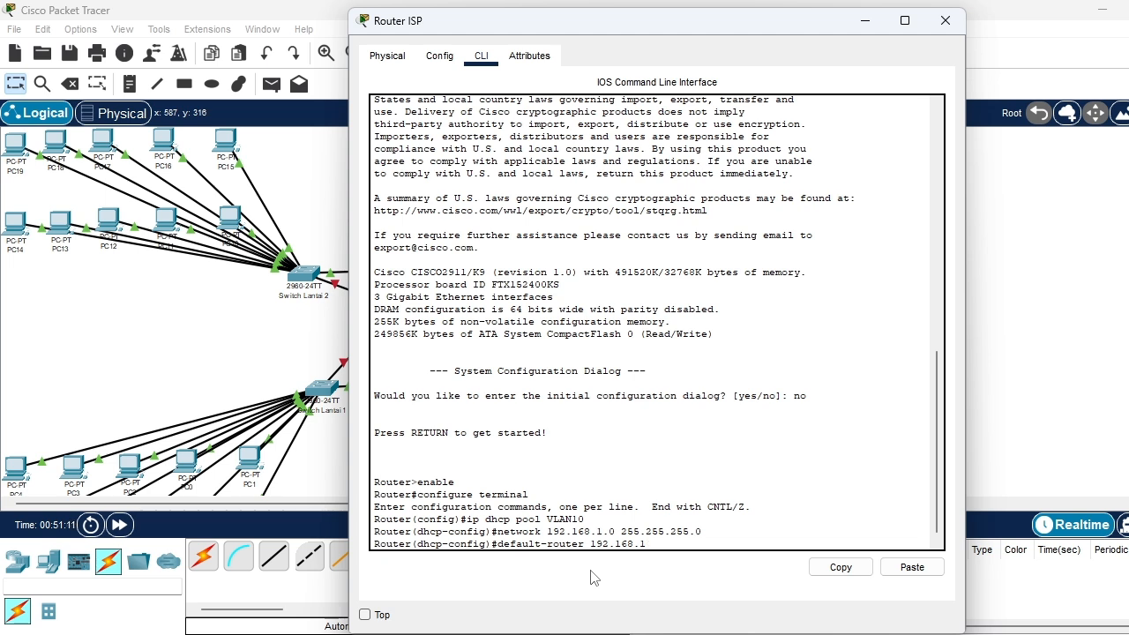
pyautogui.write('.1')
pyautogui.press('Return')
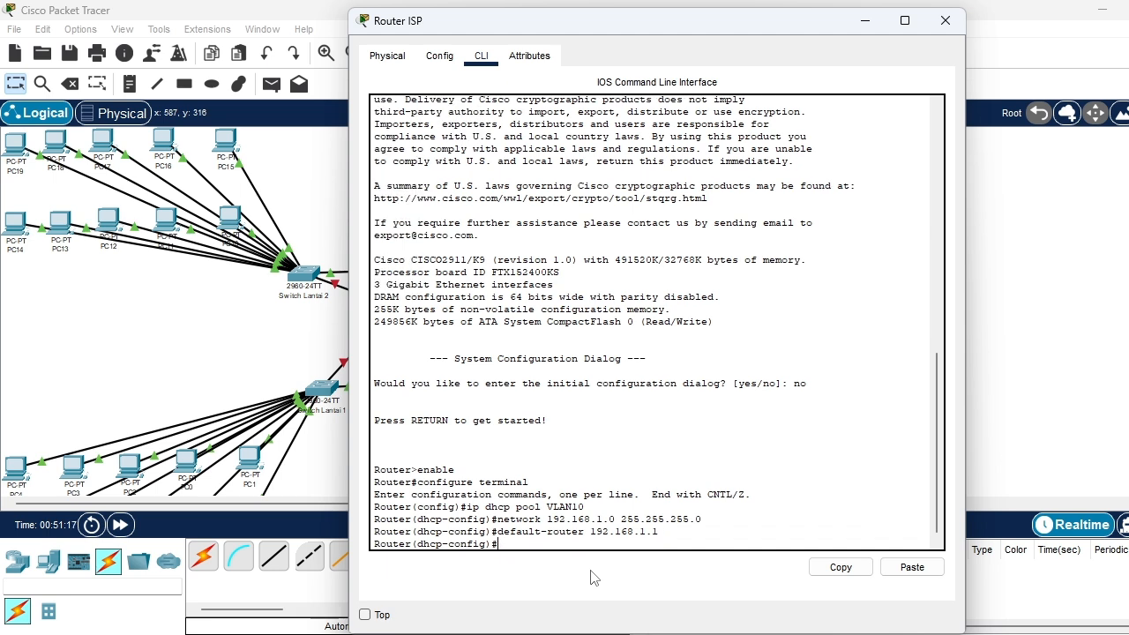
pyautogui.write('dns')
pyautogui.write('-')
pyautogui.write('ser')
pyautogui.press('BackSpace')
pyautogui.press('BackSpace')
pyautogui.press('BackSpace')
pyautogui.press('BackSpace')
pyautogui.press('BackSpace')
pyautogui.press('BackSpace')
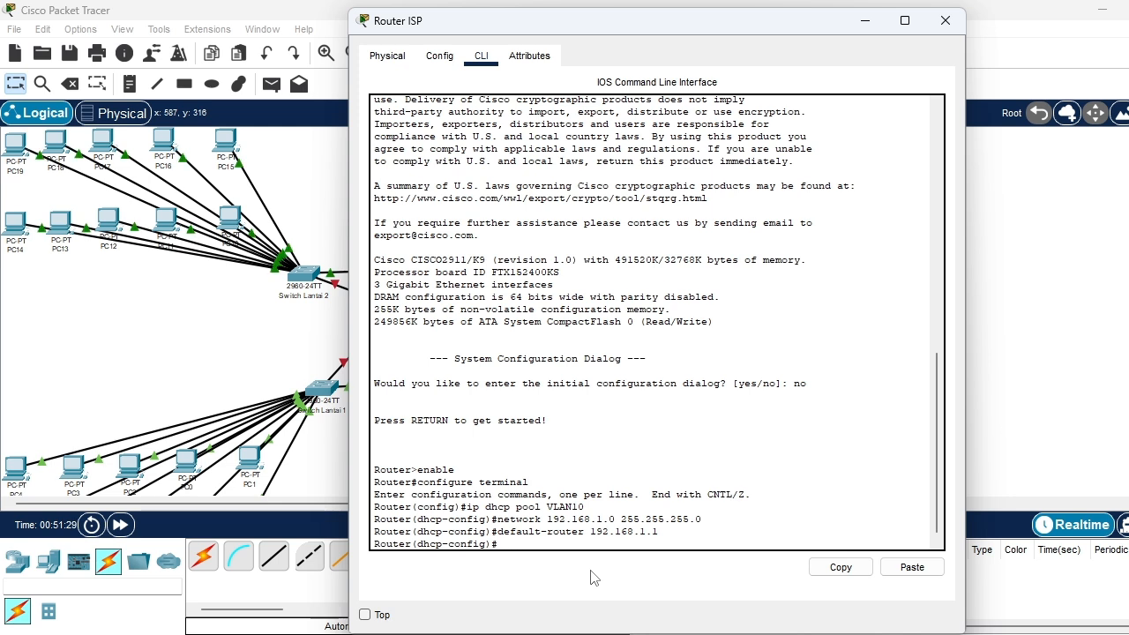
# Set the VLAN10 pool's dns-server to 8.8.8.8 and exit to global configuration mode
pyautogui.write('dn')
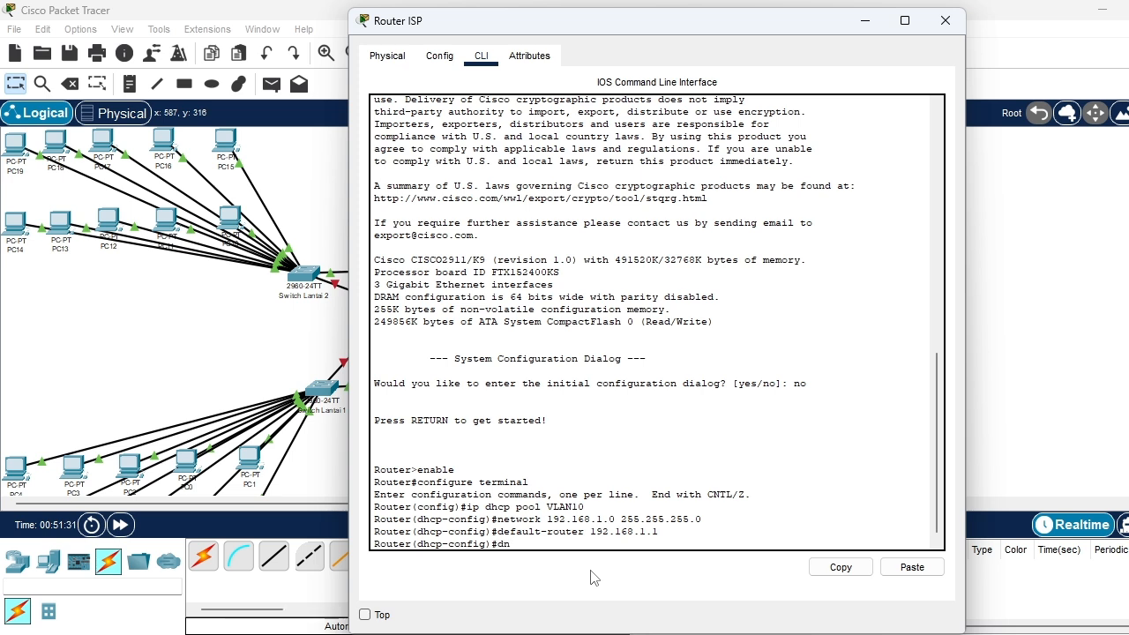
pyautogui.write('s-server 8.8.8.8')
pyautogui.press('Return')
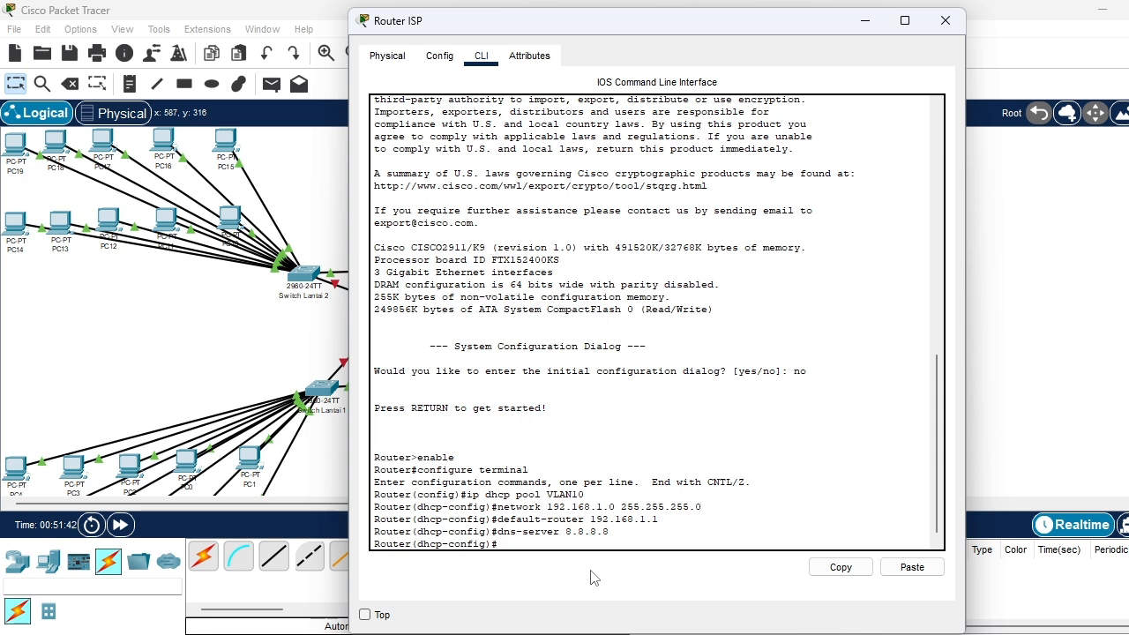
pyautogui.write('exit')
pyautogui.press('Return')
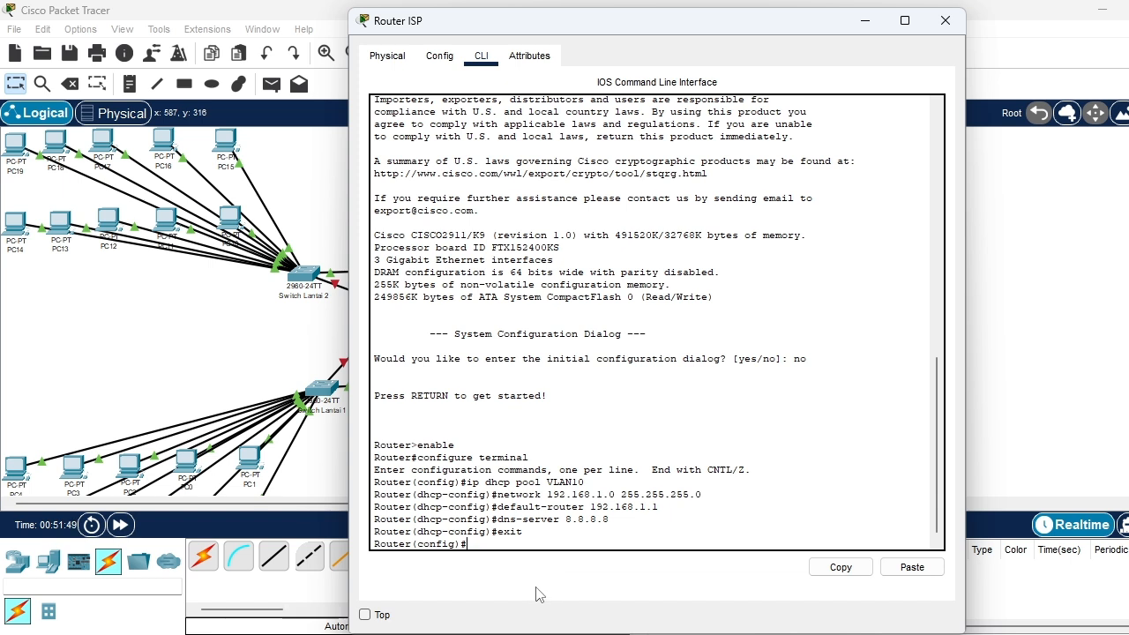
# Create a second DHCP pool named VLAN20 on Router ISP with ip dhcp pool VLAN20
pyautogui.write('ip dhcp')
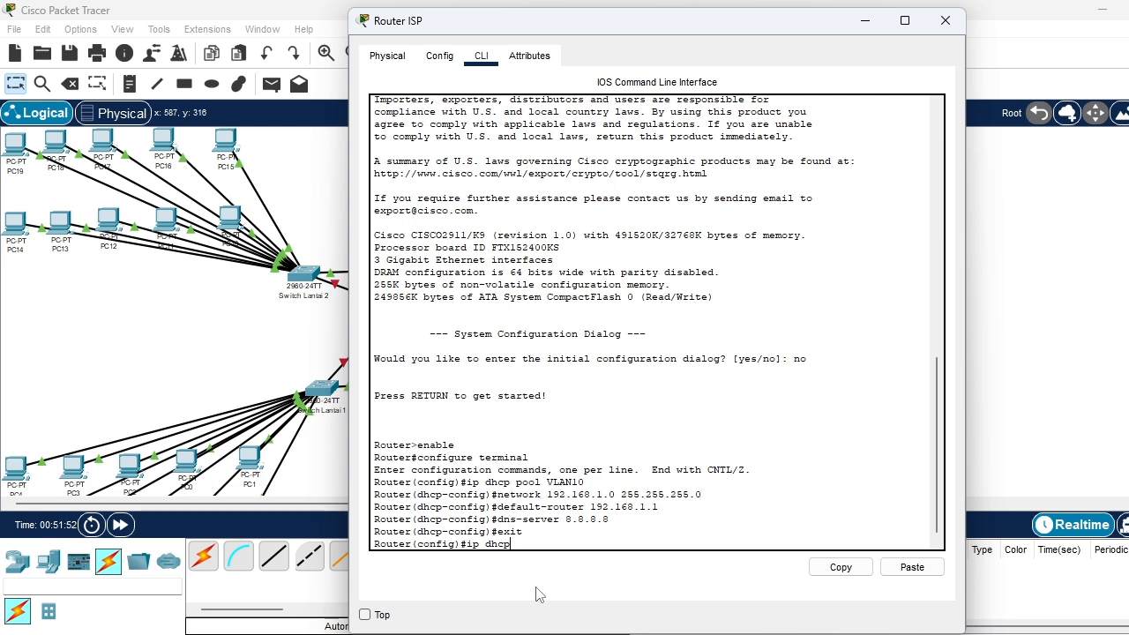
pyautogui.write(' pool VLAN2')
pyautogui.write('0')
pyautogui.press('Return')
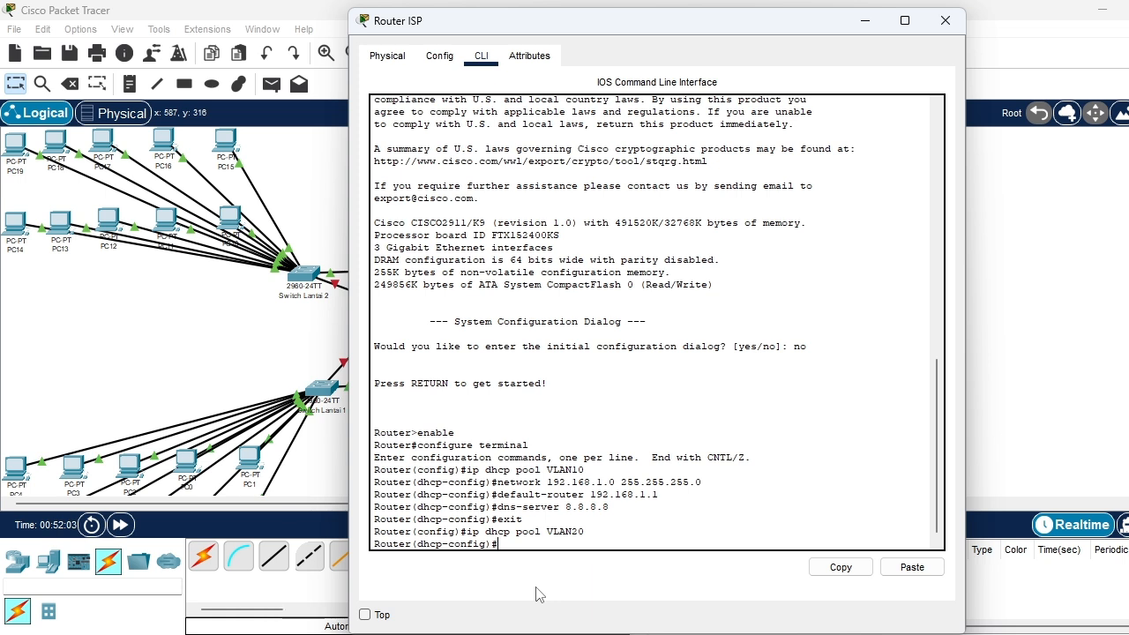
# Try to set the VLAN20 pool's network to 192.168.20.0 without a subnet mask
pyautogui.write('ne')
pyautogui.write('twork')
pyautogui.write('192')
pyautogui.write('.168')
pyautogui.write('.')
pyautogui.write('1')
pyautogui.write('0')
pyautogui.press('BackSpace')
pyautogui.press('BackSpace')
pyautogui.write('20.')
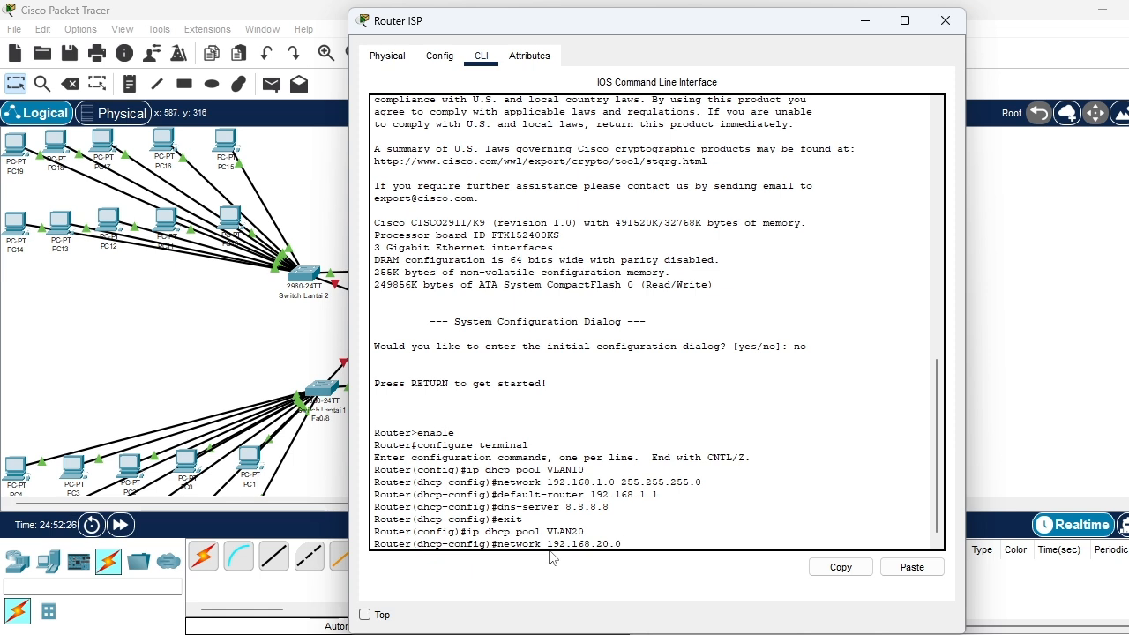
pyautogui.write('0')
pyautogui.press('Return')
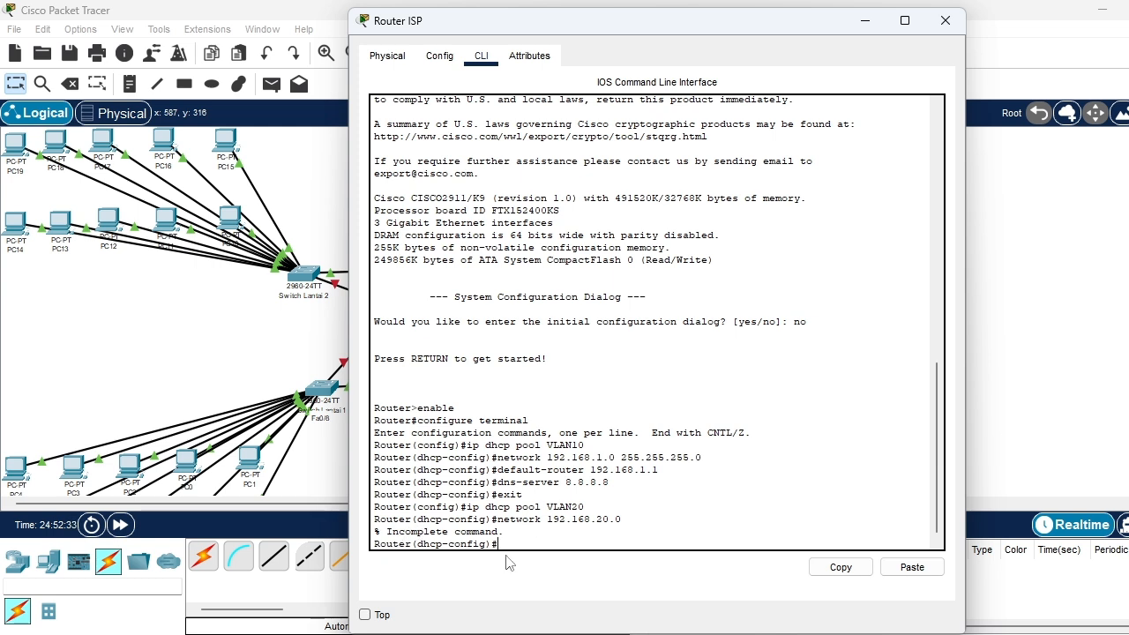
# Set the VLAN20 pool's network to 192.168.20.0 with subnet mask 255.255.255.0
pyautogui.write('network')
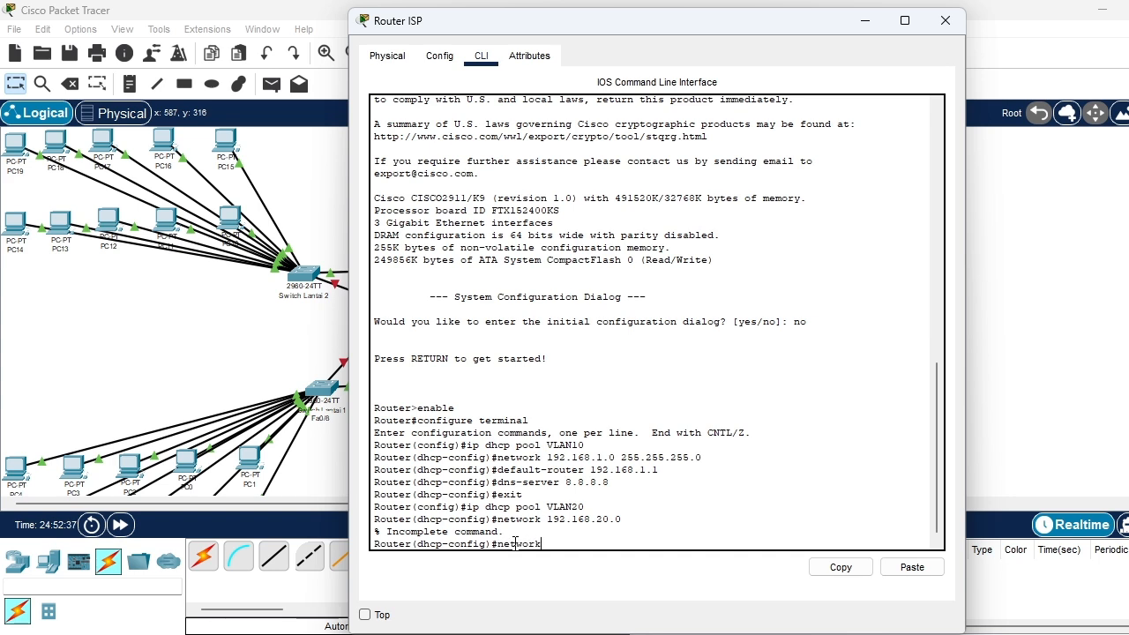
pyautogui.write(' 192.168.20.0 255.255.255.0')
pyautogui.press('Return')
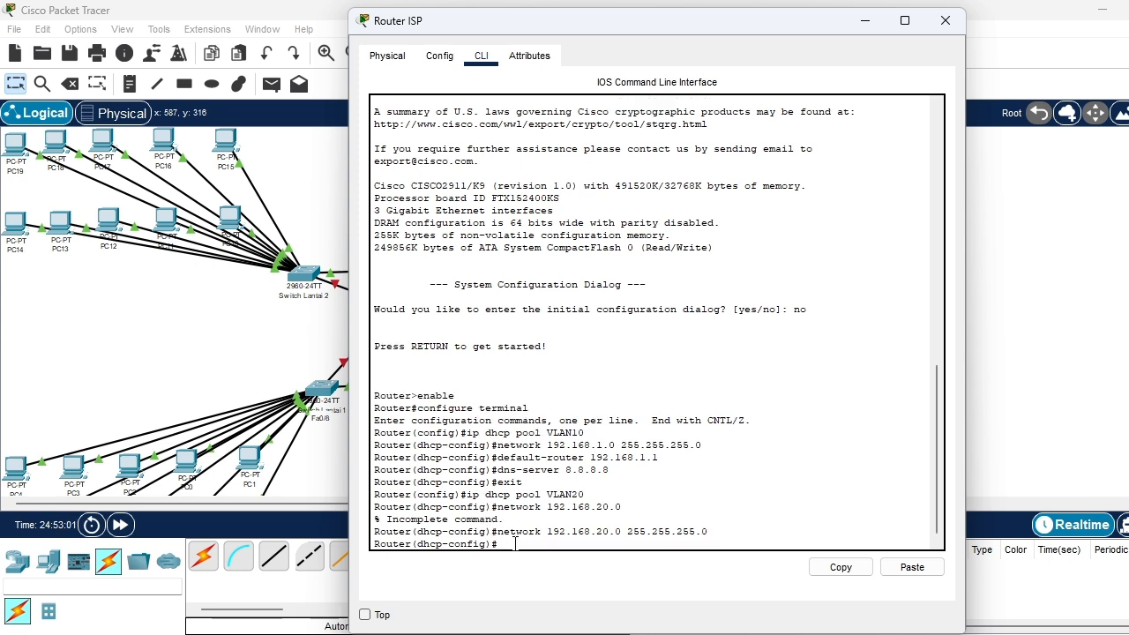
# Set the VLAN20 pool's default-router to 192.168.20.1
pyautogui.write('default-router 192')
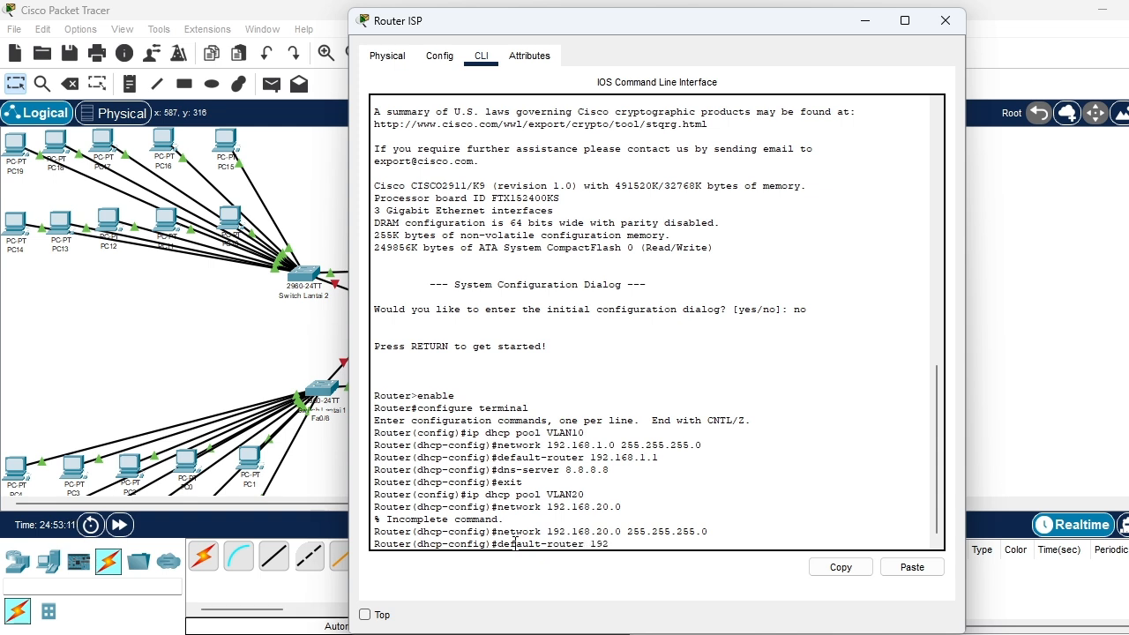
pyautogui.write('.168')
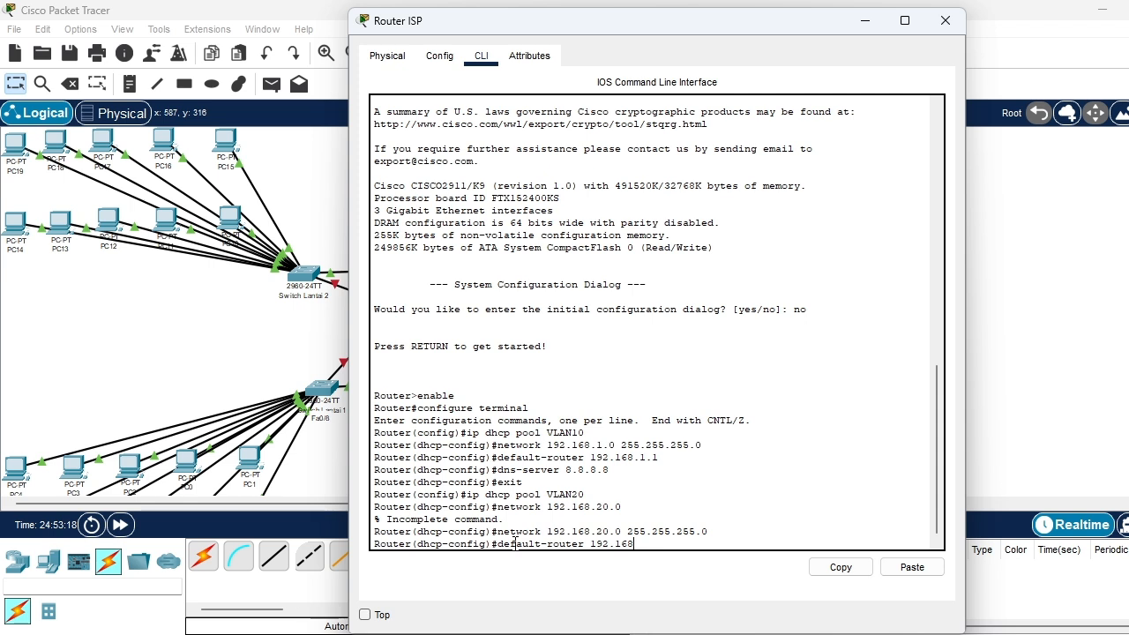
pyautogui.write('.20.1')
pyautogui.press('Return')
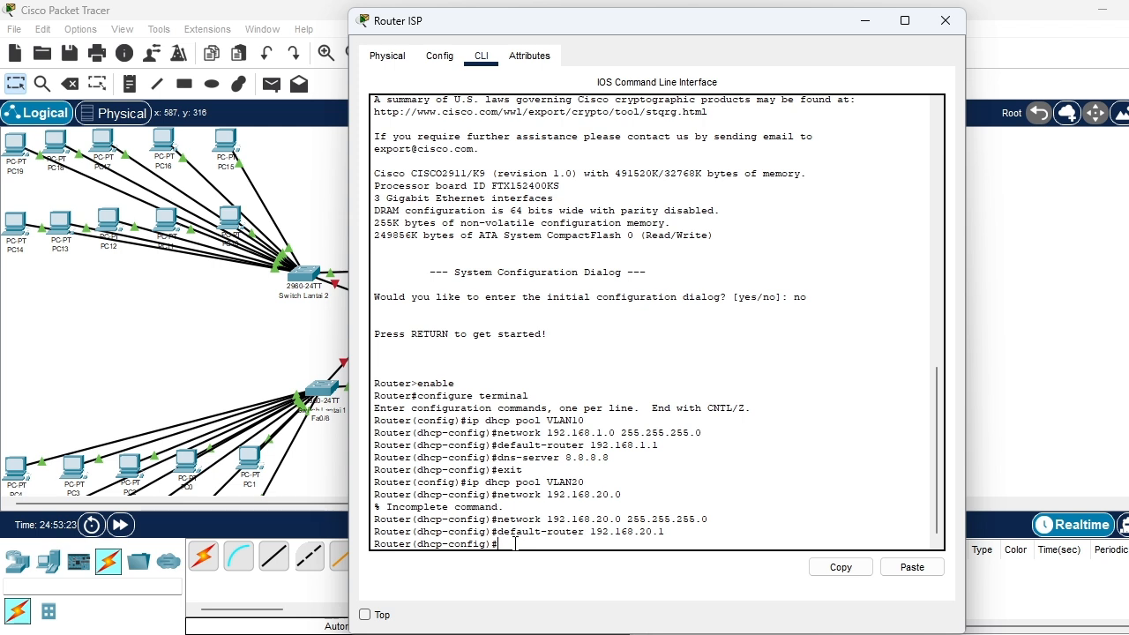
# Set the VLAN20 pool's dns-server to 8.8.8.8, exit to global configuration mode and close the router window
pyautogui.write('dns-server 8.8.8.8')
pyautogui.press('Return')
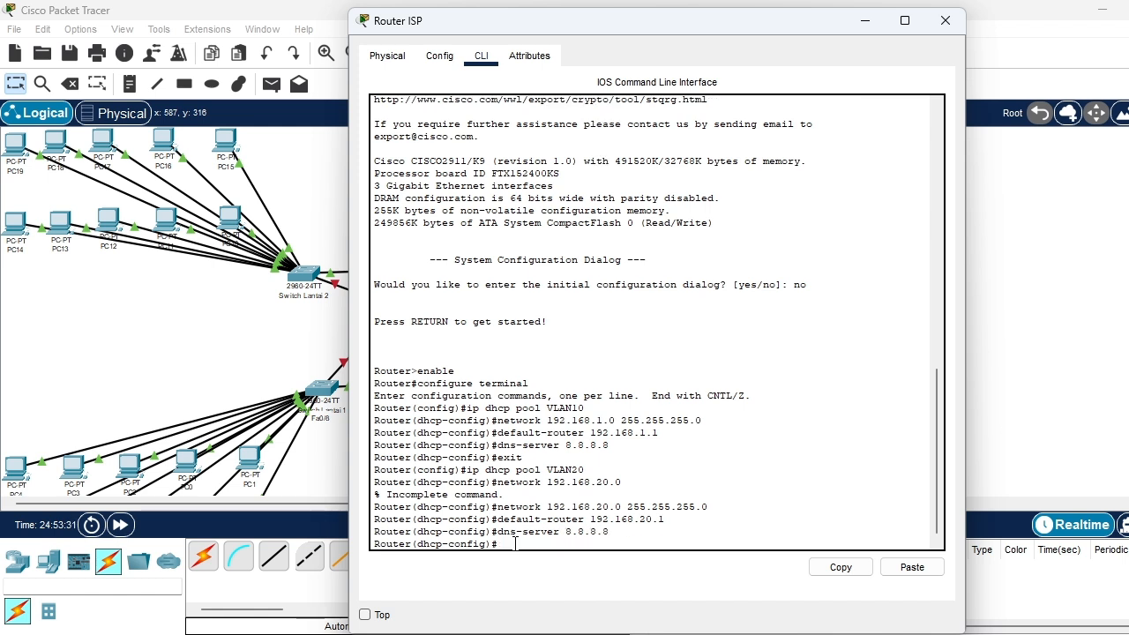
pyautogui.write('exit')
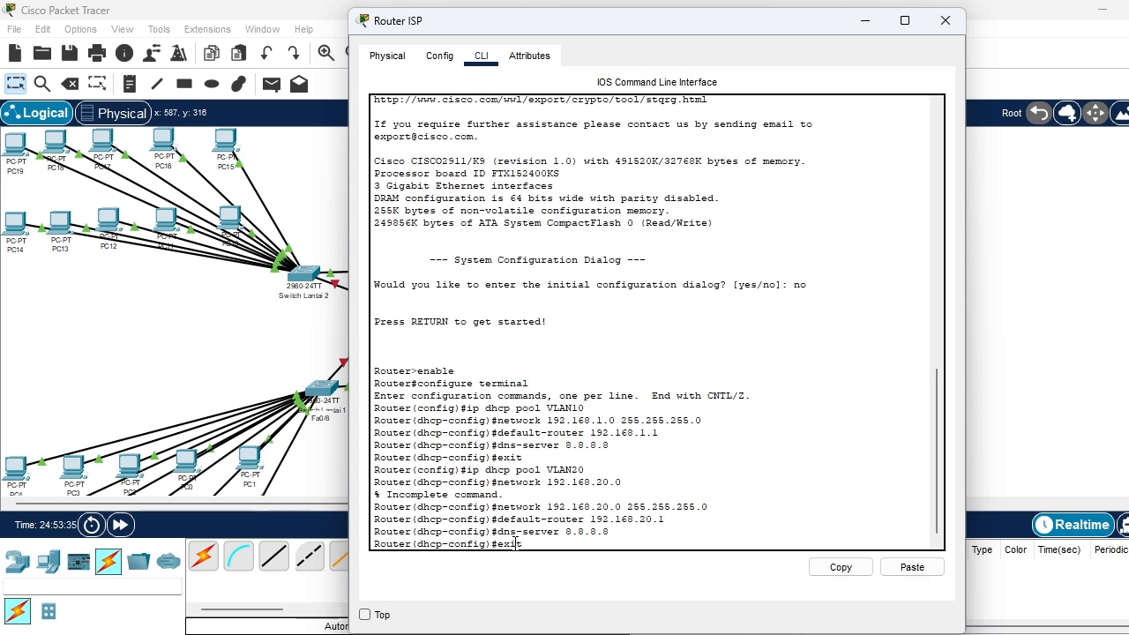
pyautogui.press('Return')
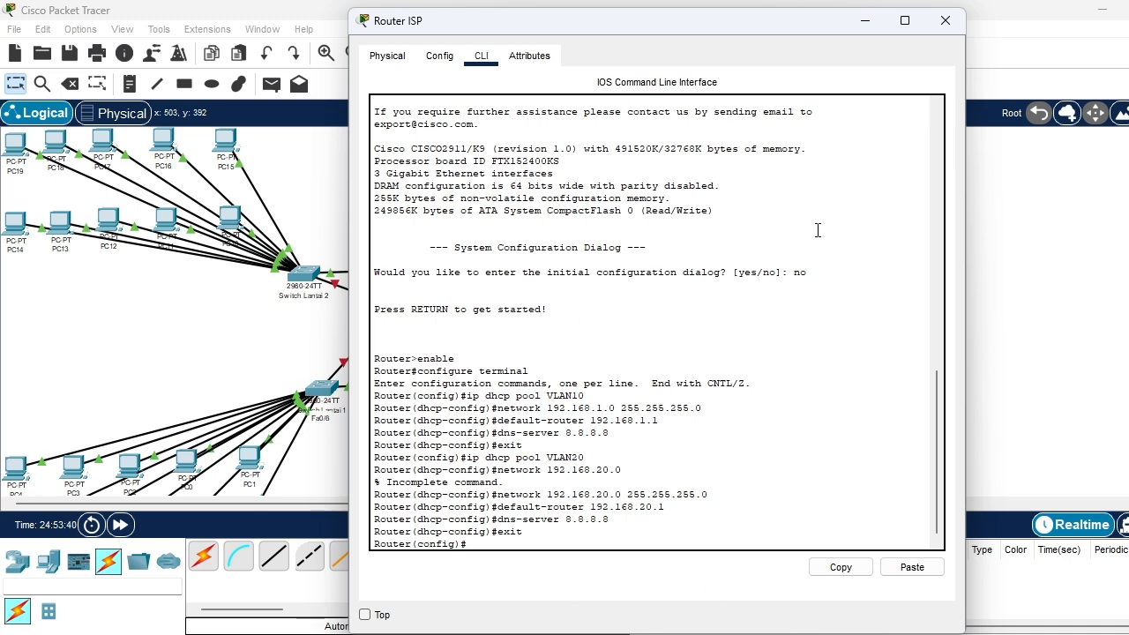
pyautogui.click(947, 21)
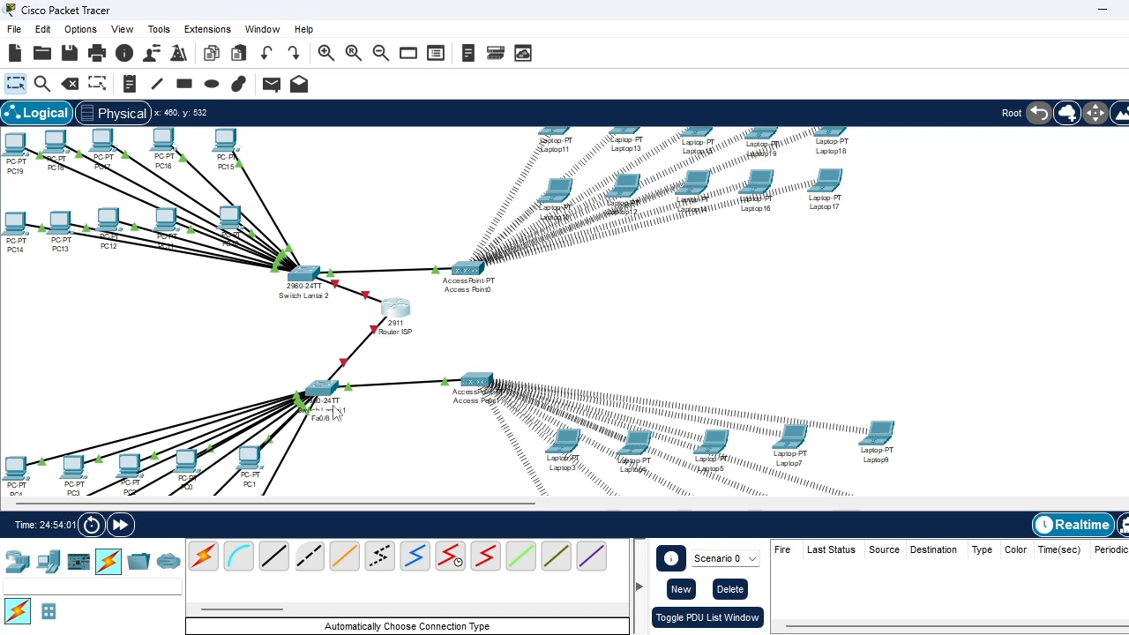
# Open Router ISP's command line and enter the configuration of line console 0
pyautogui.moveTo(399, 319)
pyautogui.click(398, 317)
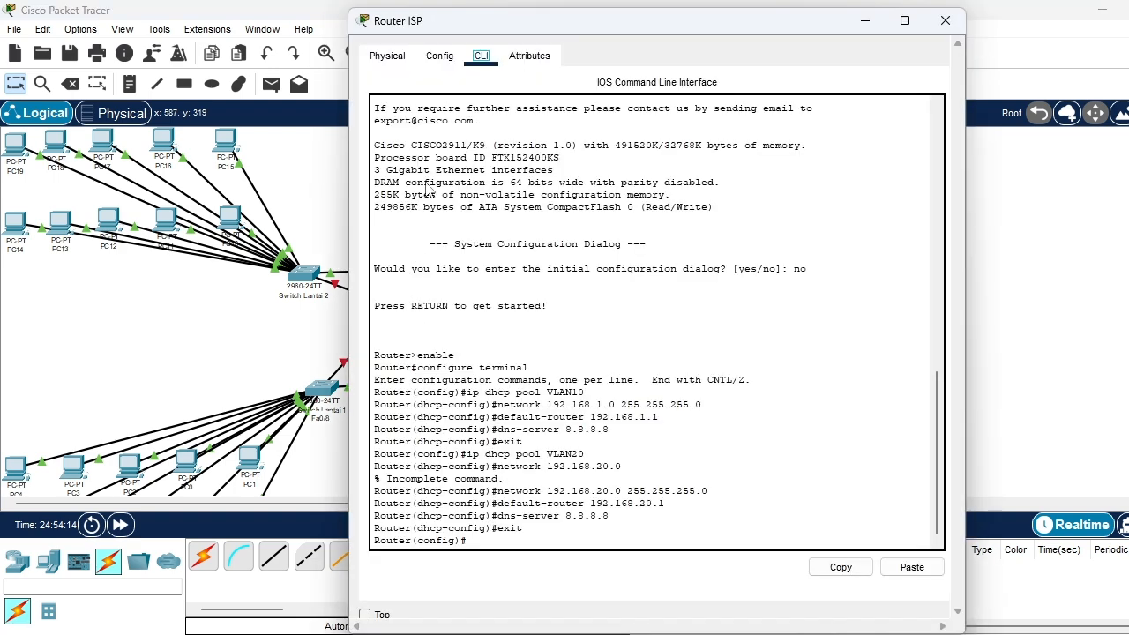
pyautogui.click(513, 543)
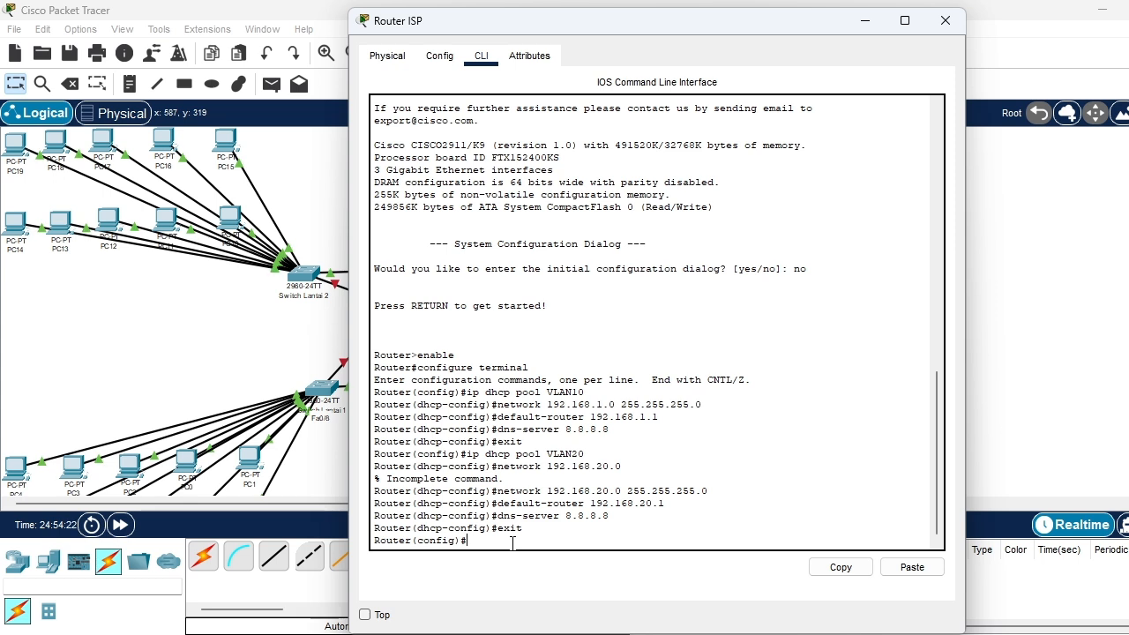
pyautogui.write('line console 0')
pyautogui.press('Return')
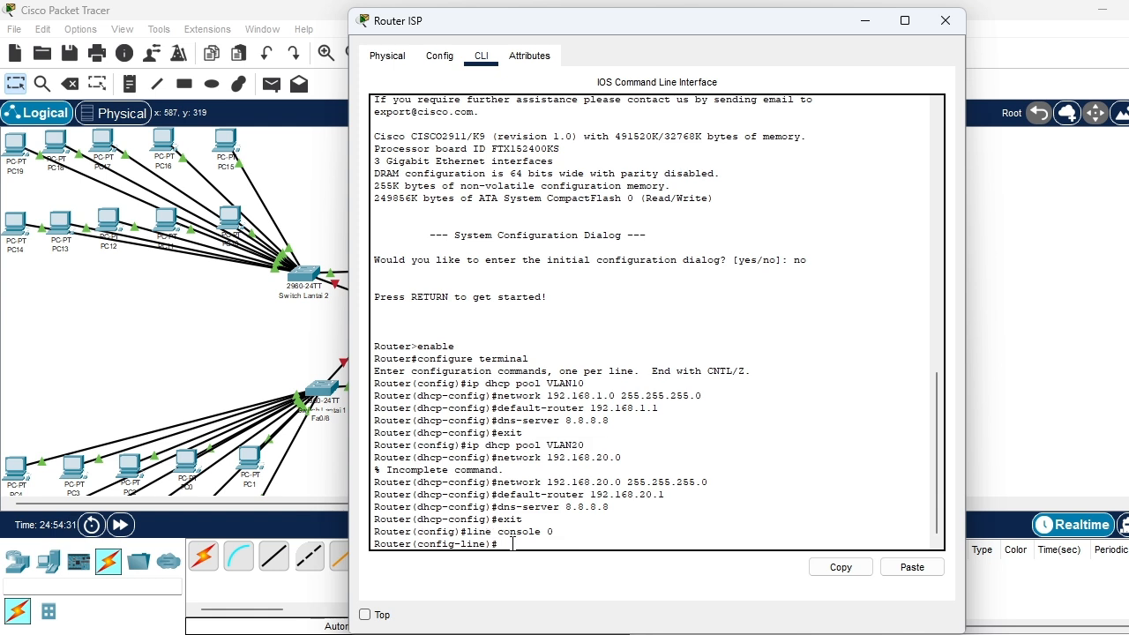
# Try to set the console line's timeout with the command exet-tomeout 1 0
pyautogui.write('exit')
pyautogui.write('-ti')
pyautogui.write('me')
pyautogui.write('o')
pyautogui.write('ut')
pyautogui.write('1')
pyautogui.press('BackSpace')
pyautogui.write('1')
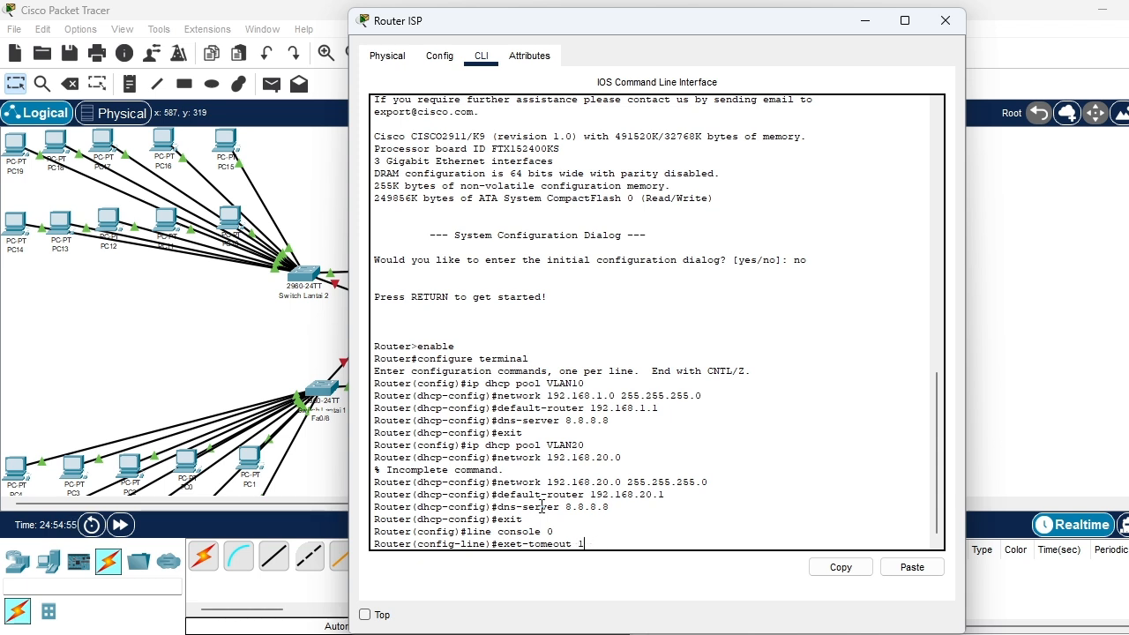
pyautogui.write('0')
pyautogui.press('Return')
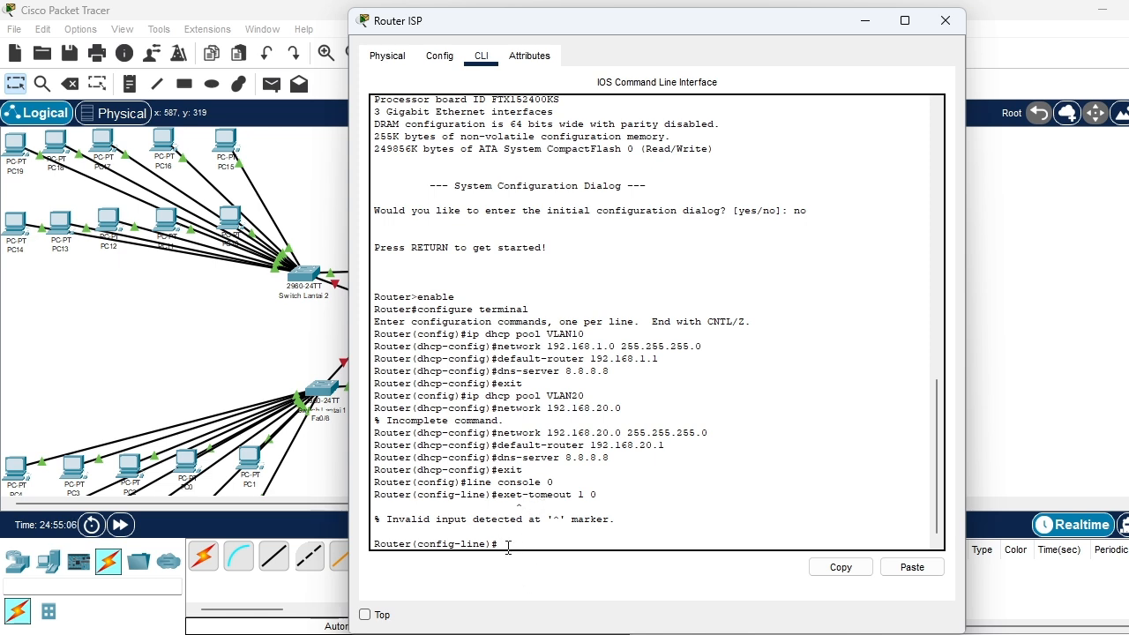
# Try to set the console line's timeout with the command exec-tomeout 1 0
pyautogui.write('exec-t')
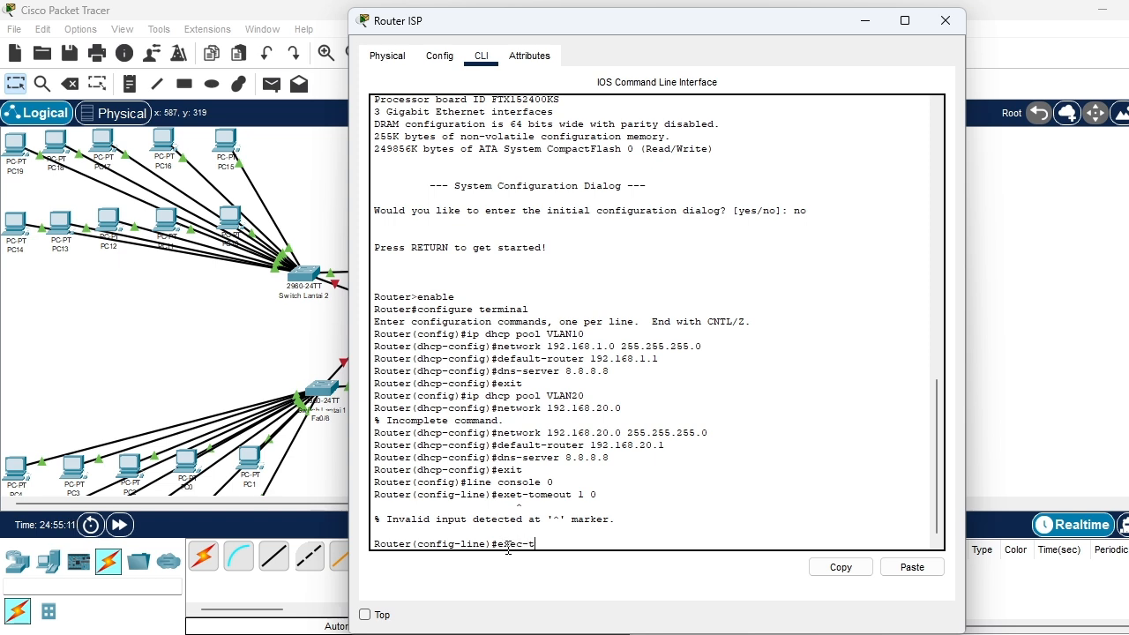
pyautogui.write('imeout')
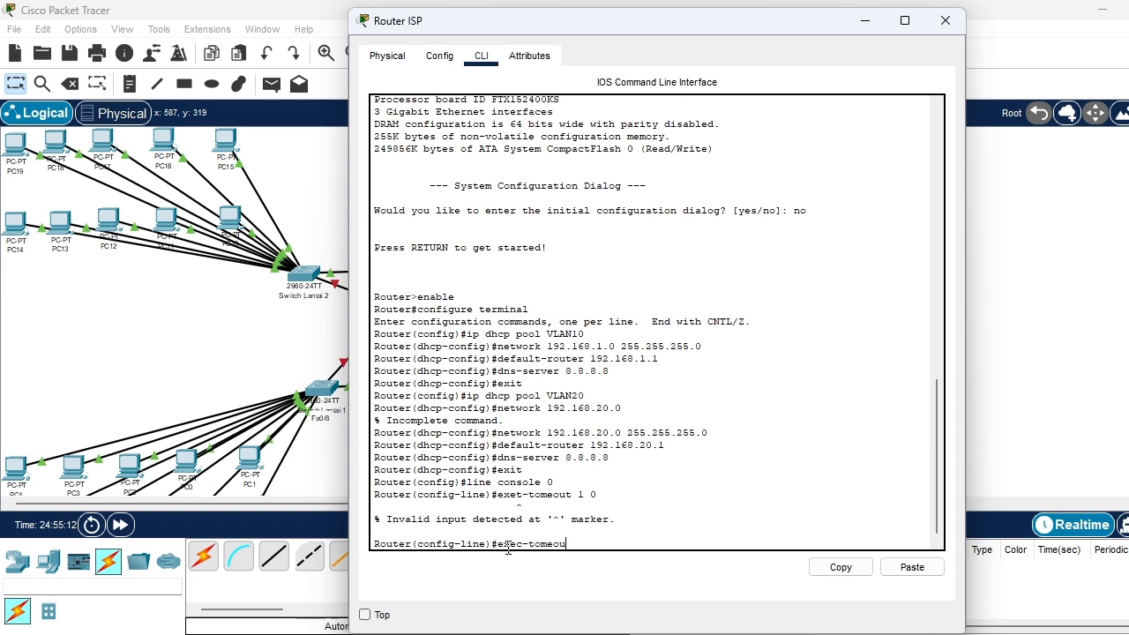
pyautogui.write(' 1 0')
pyautogui.press('Return')
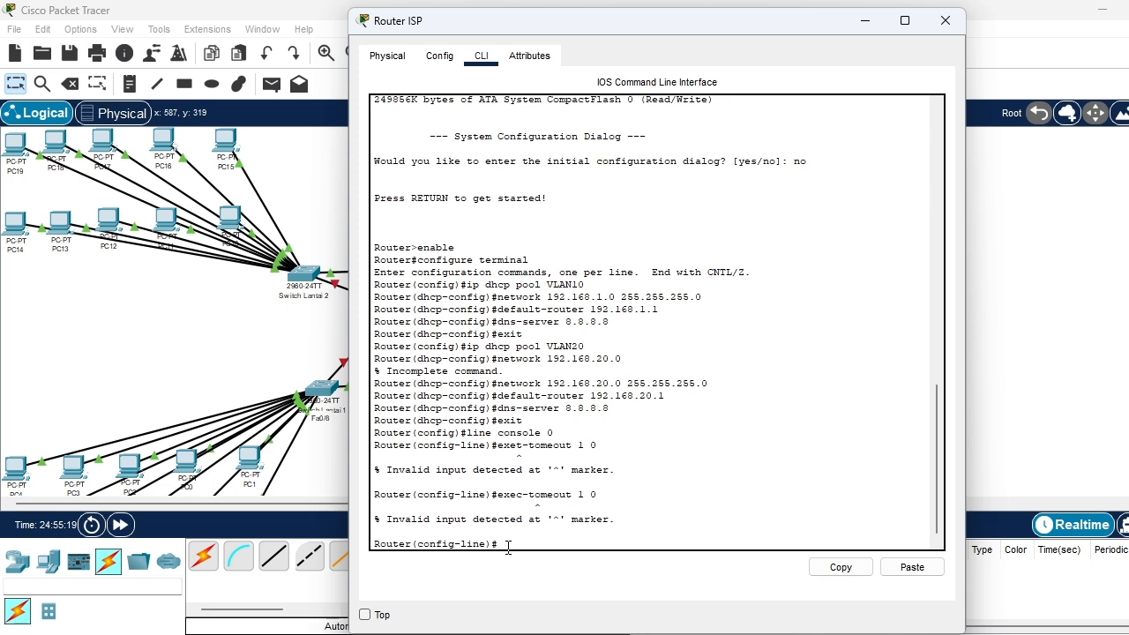
# Set the console line's exec-timeout to 1 0, return to privileged mode and close the router window
pyautogui.write('exec-timeout 1 0')
pyautogui.press('Return')
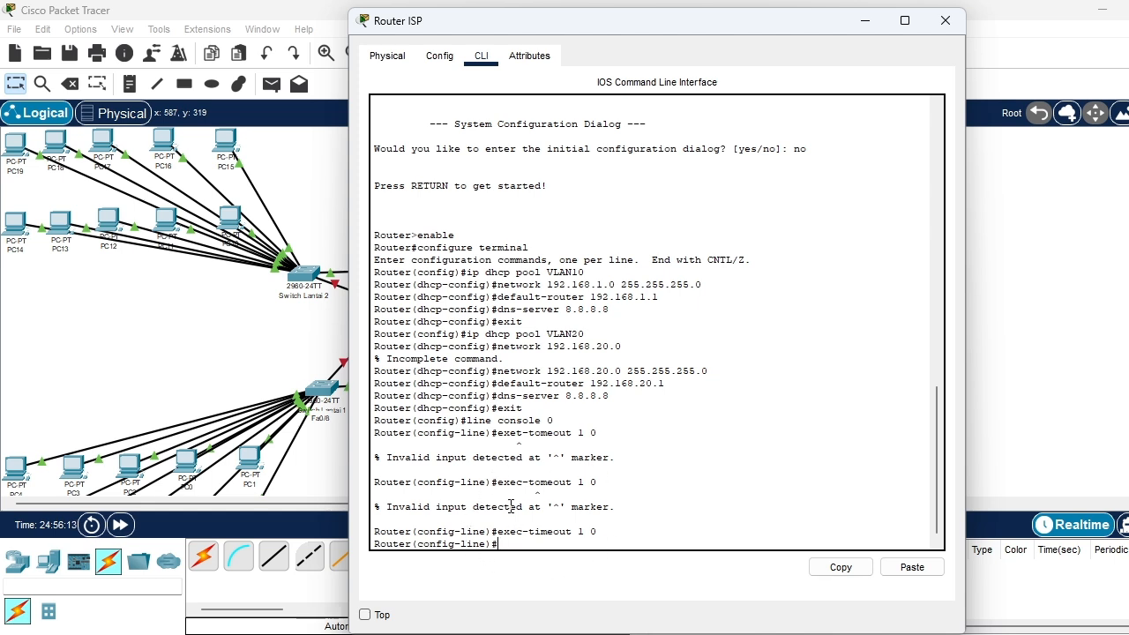
pyautogui.hotkey('ctrl', 'z')
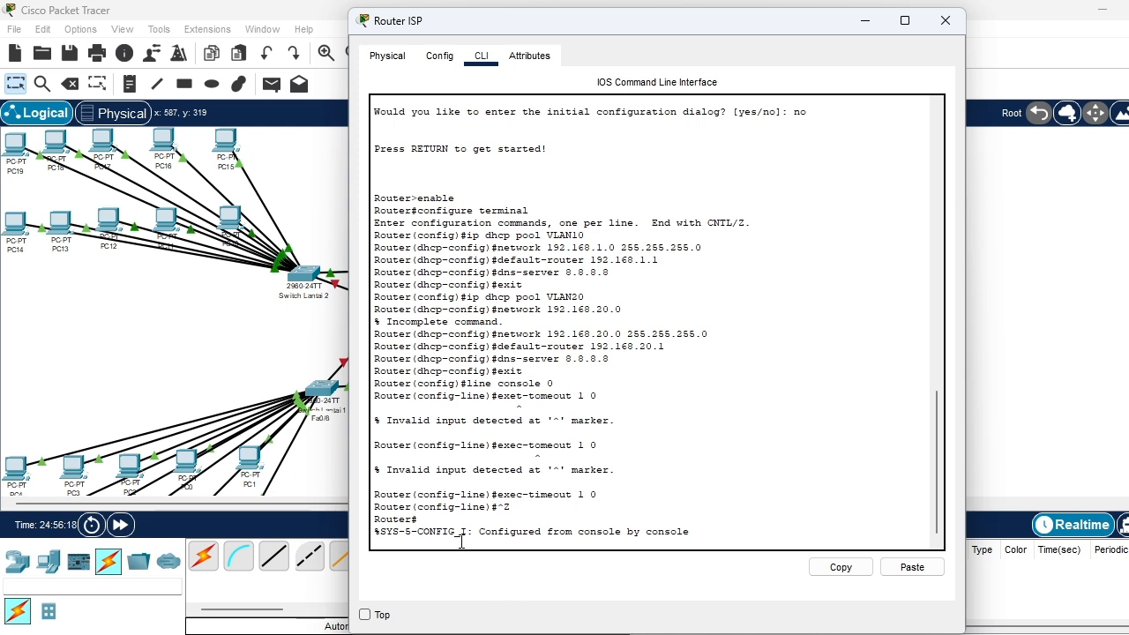
pyautogui.press('Return')
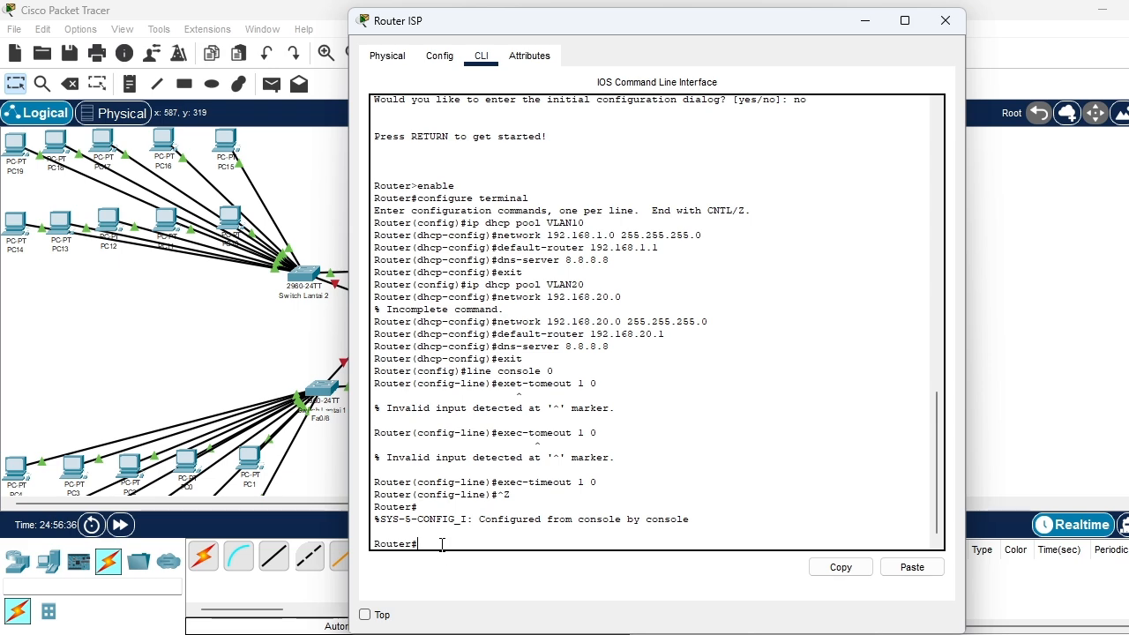
pyautogui.click(950, 21)
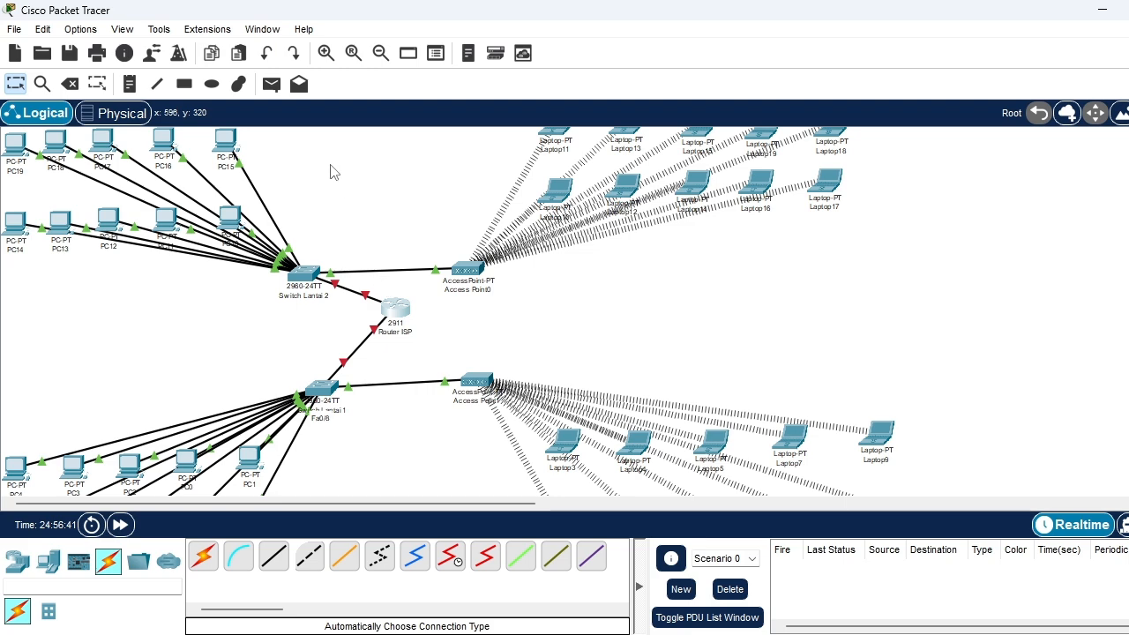
# Give Router ISP's GigabitEthernet0/0 the IPv4 address 192.168.1.1 with subnet mask 255.255.255.0 and turn the port on
pyautogui.click(396, 320)
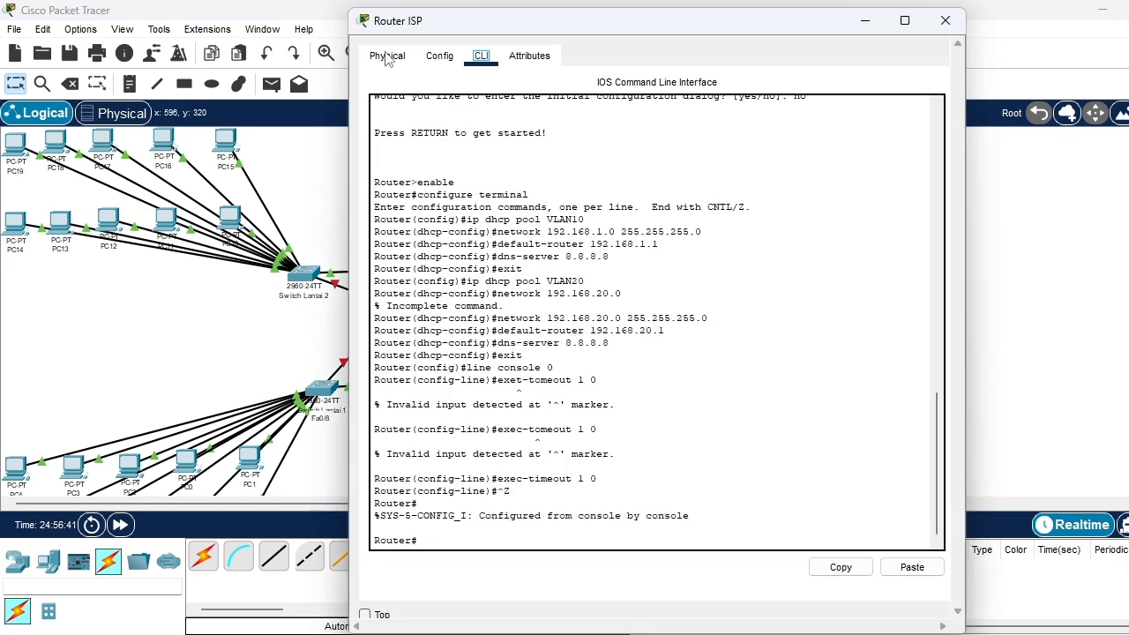
pyautogui.click(439, 55)
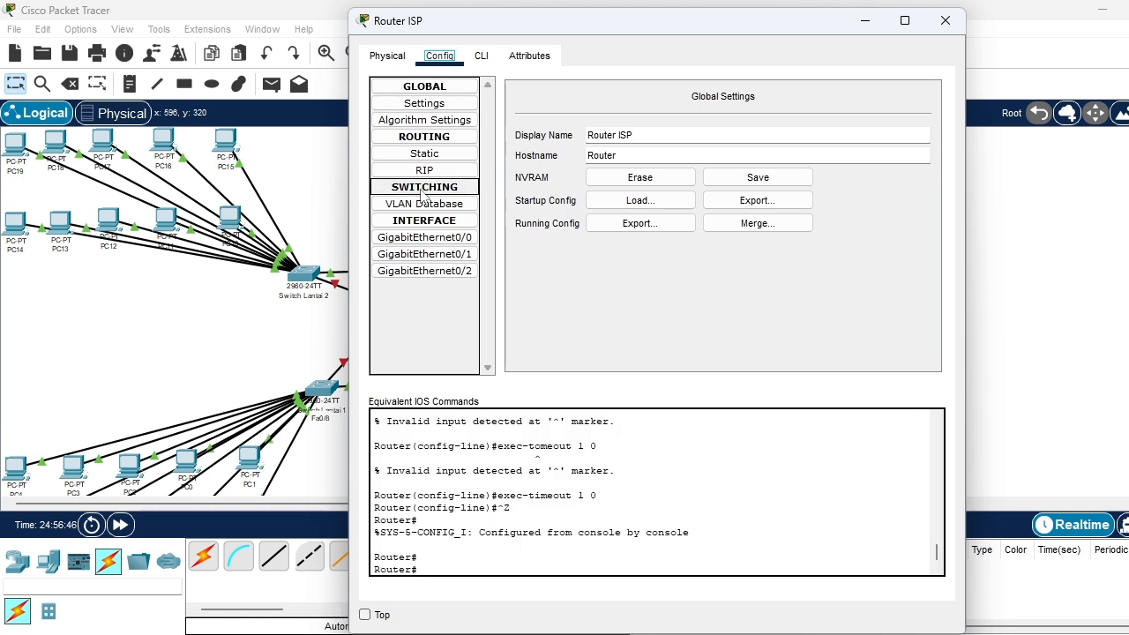
pyautogui.click(413, 236)
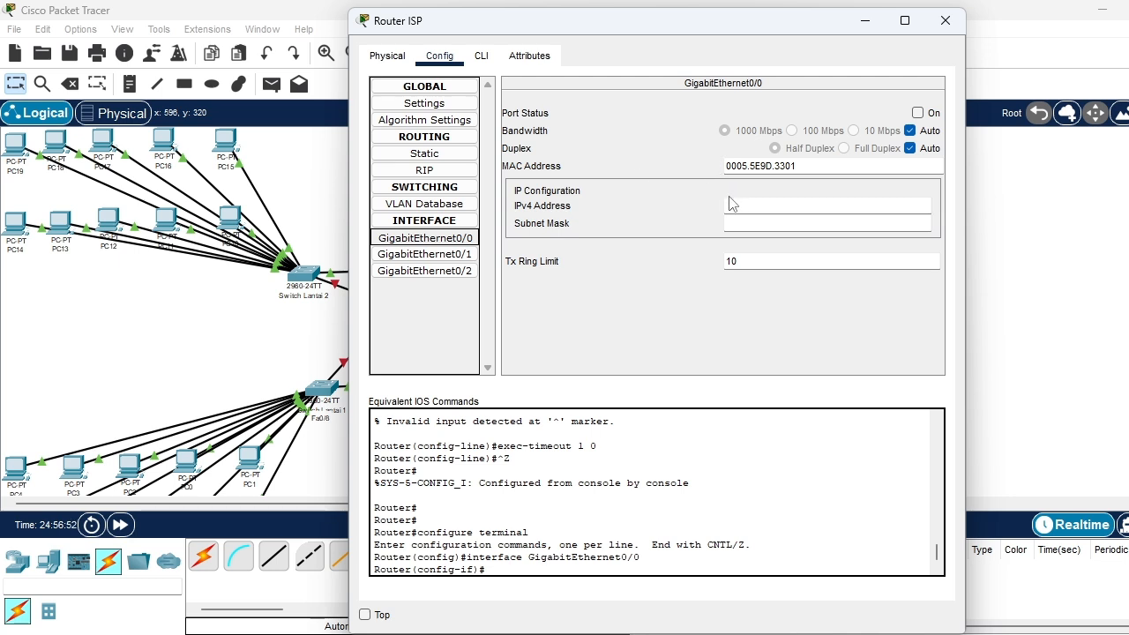
pyautogui.click(730, 204)
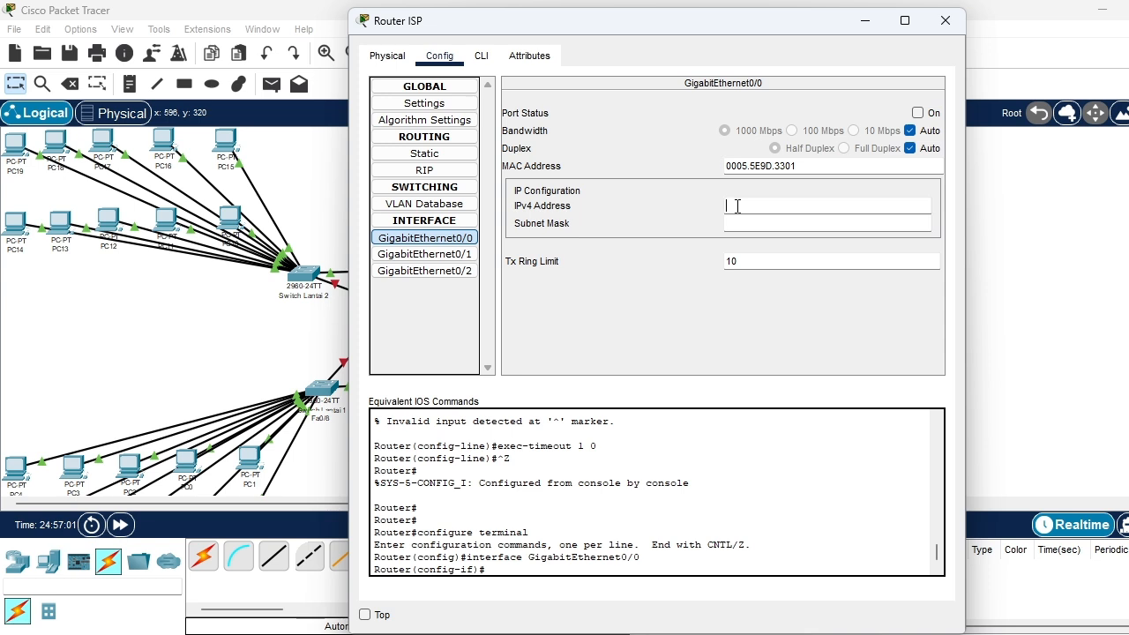
pyautogui.write('192.168.1.1')
pyautogui.click(763, 222)
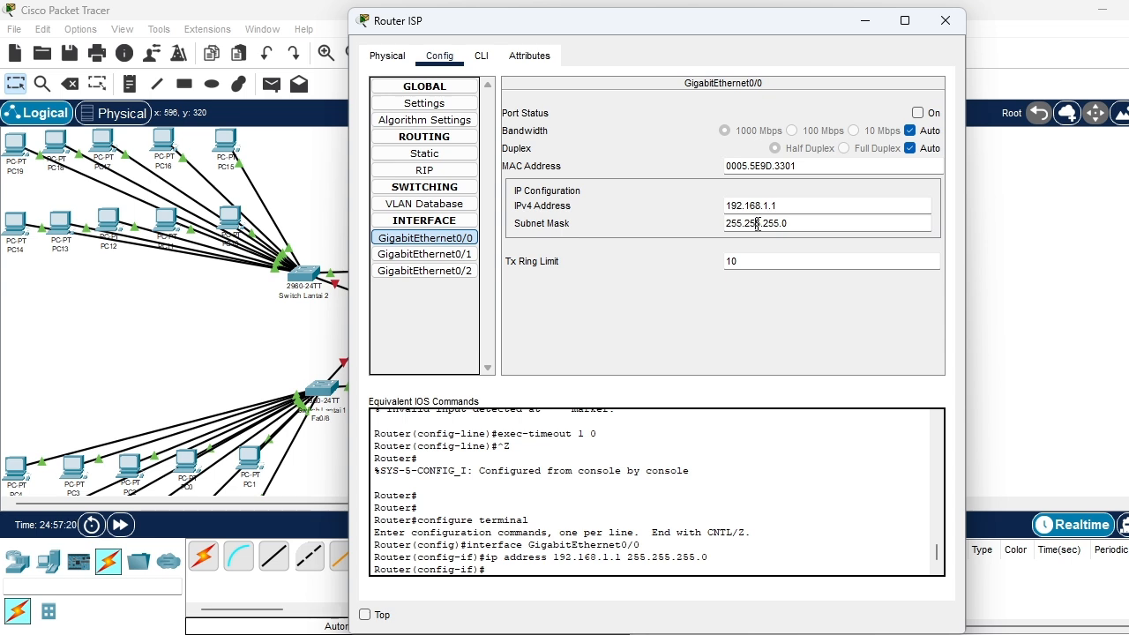
pyautogui.click(757, 223)
pyautogui.click(918, 113)
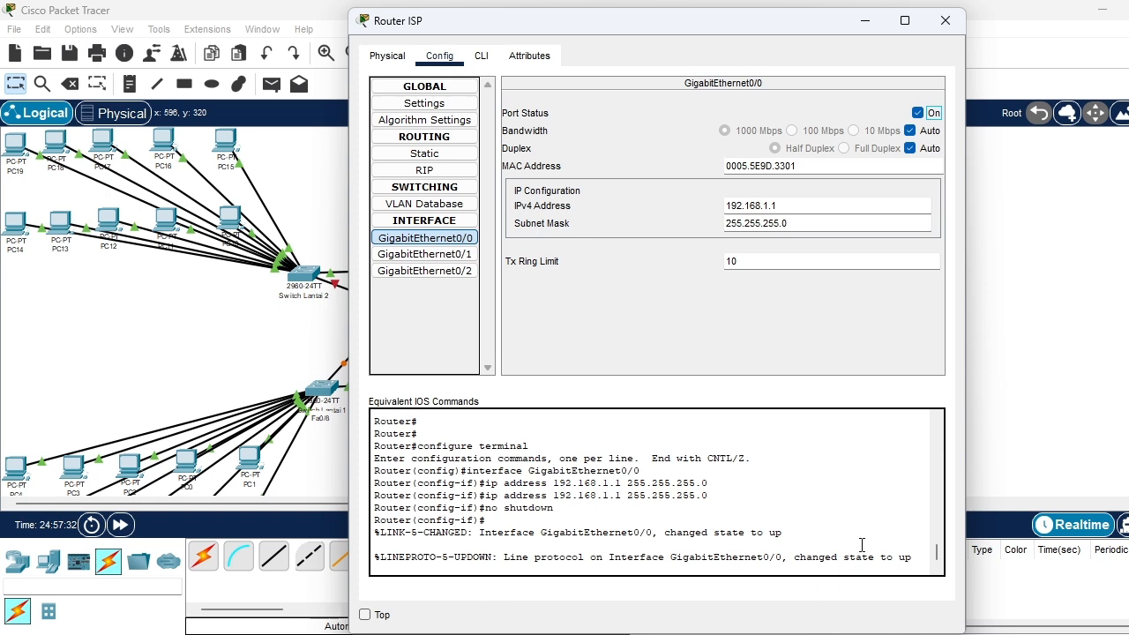
# Give Router ISP's GigabitEthernet0/1 the IPv4 address 192.168.20.1 with subnet mask 255.255.255.0, turn the port on and close the window
pyautogui.click(473, 256)
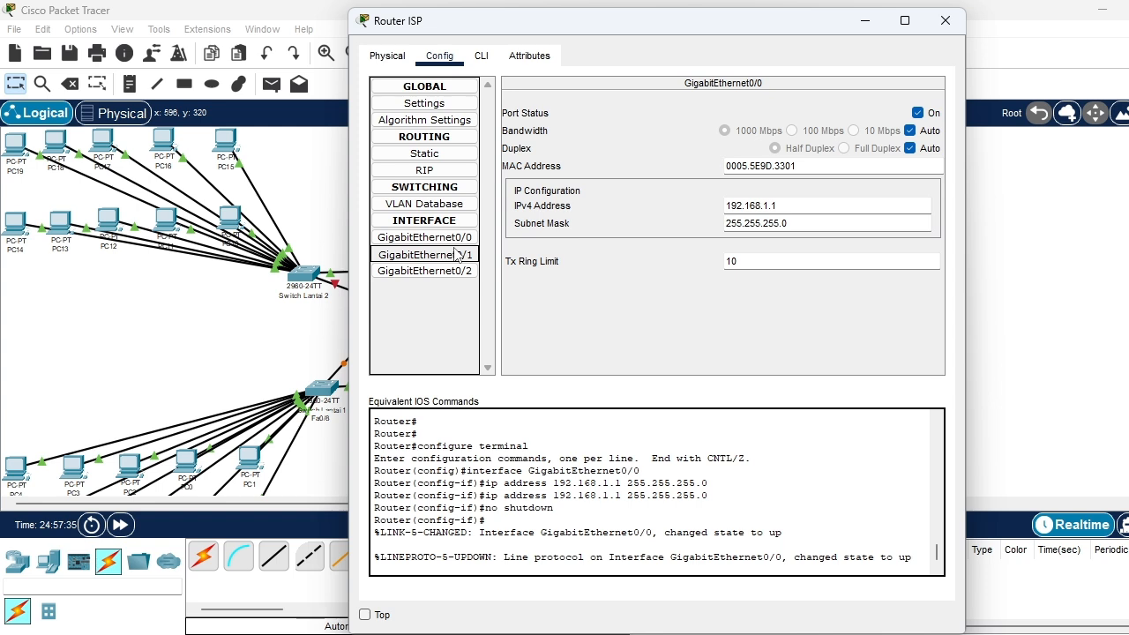
pyautogui.click(455, 255)
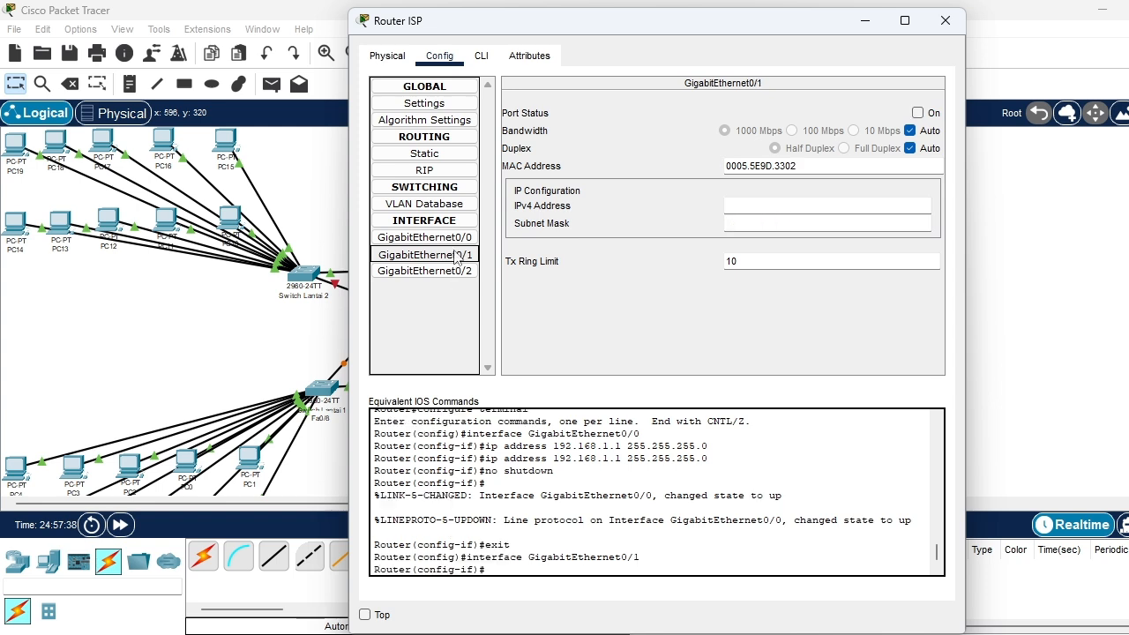
pyautogui.click(771, 207)
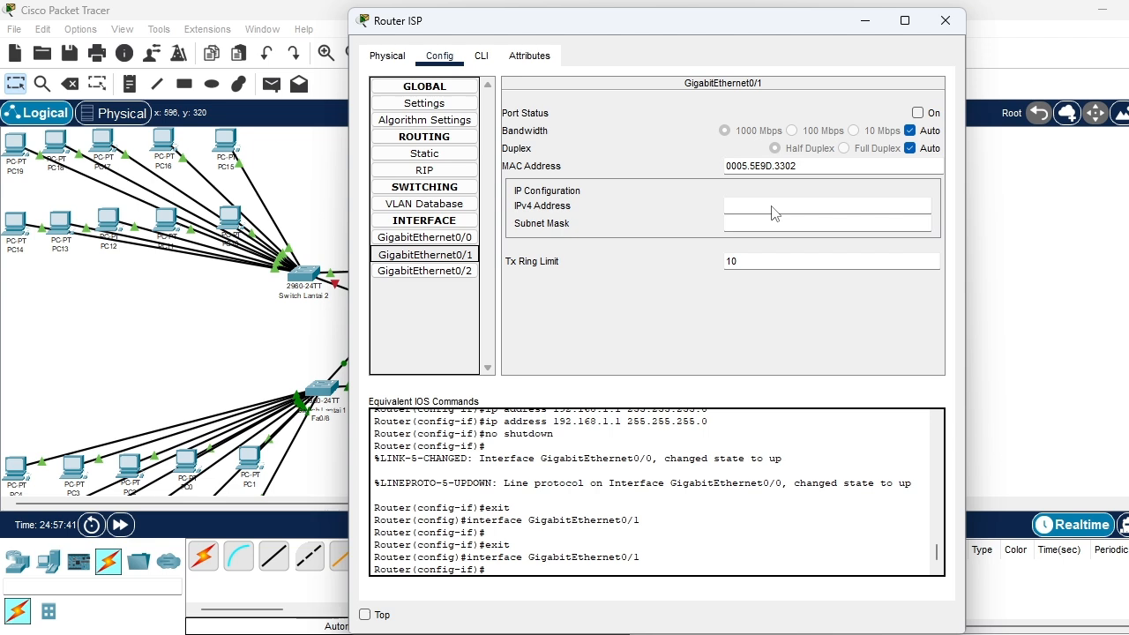
pyautogui.click(738, 210)
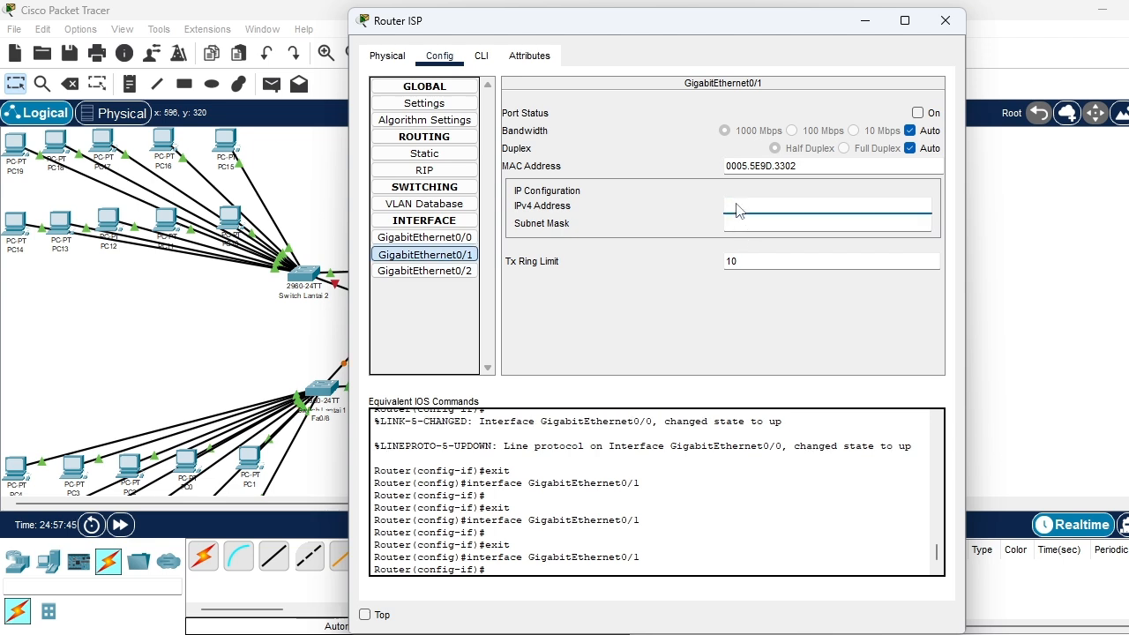
pyautogui.write('1')
pyautogui.write('8.20.1')
pyautogui.click(745, 221)
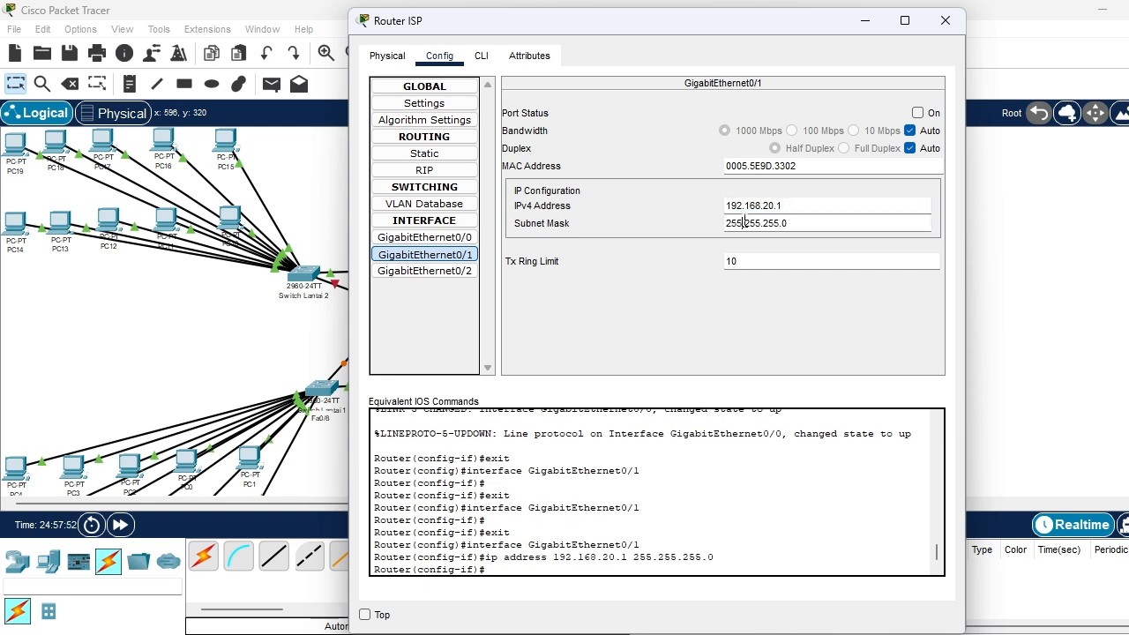
pyautogui.click(923, 118)
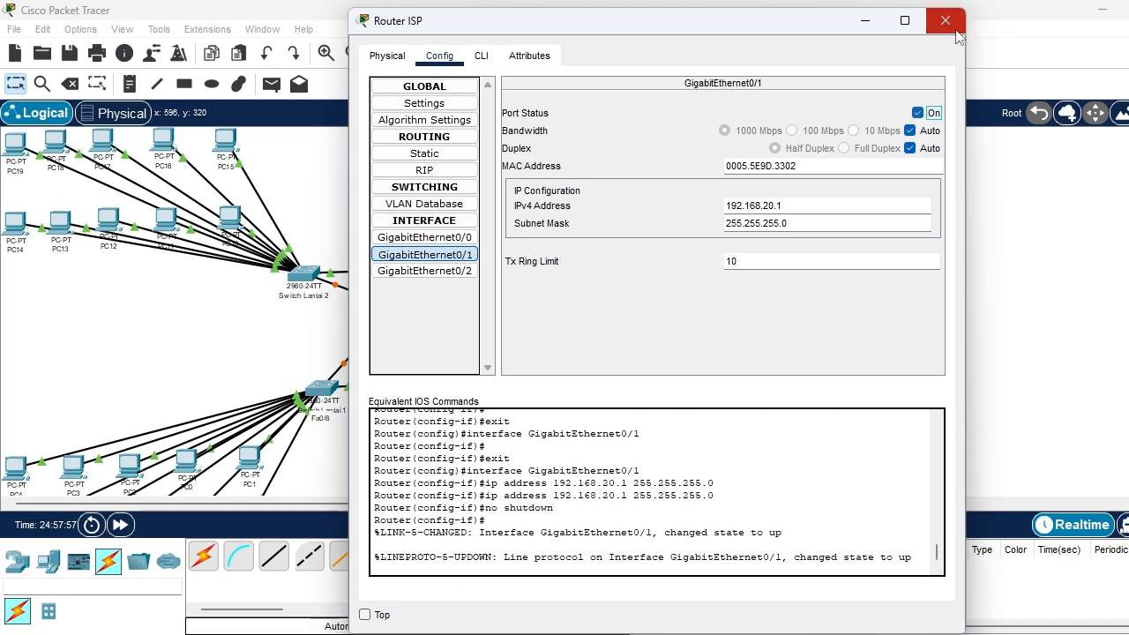
pyautogui.click(956, 29)
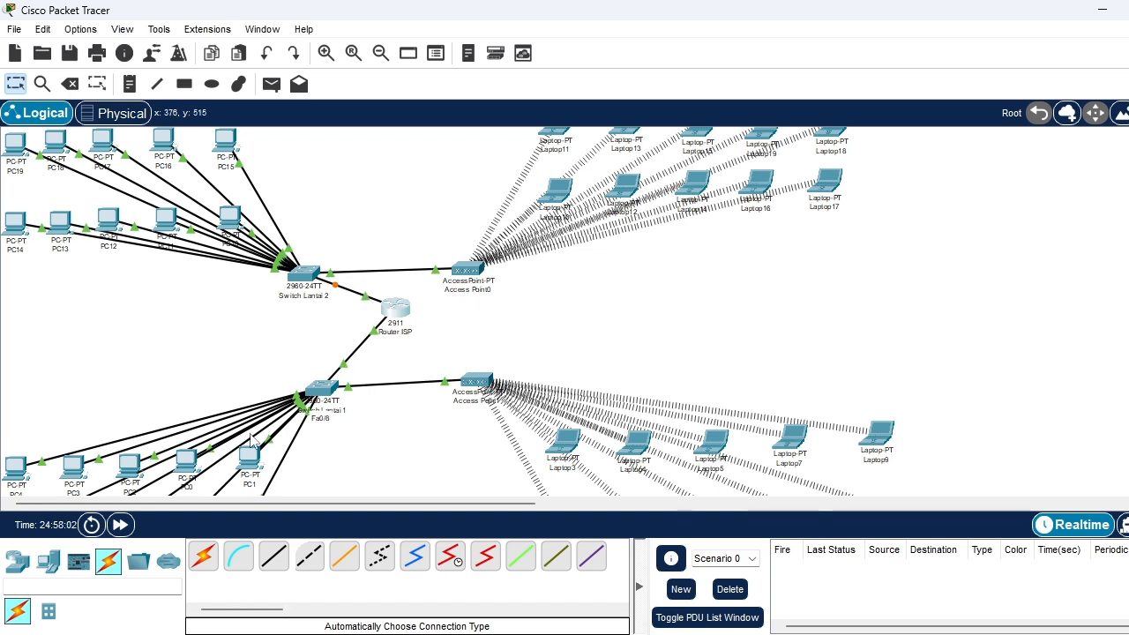
# Switch PC1's IPv4 configuration on FastEthernet0 from static to DHCP
pyautogui.scroll(-3, 253, 439)
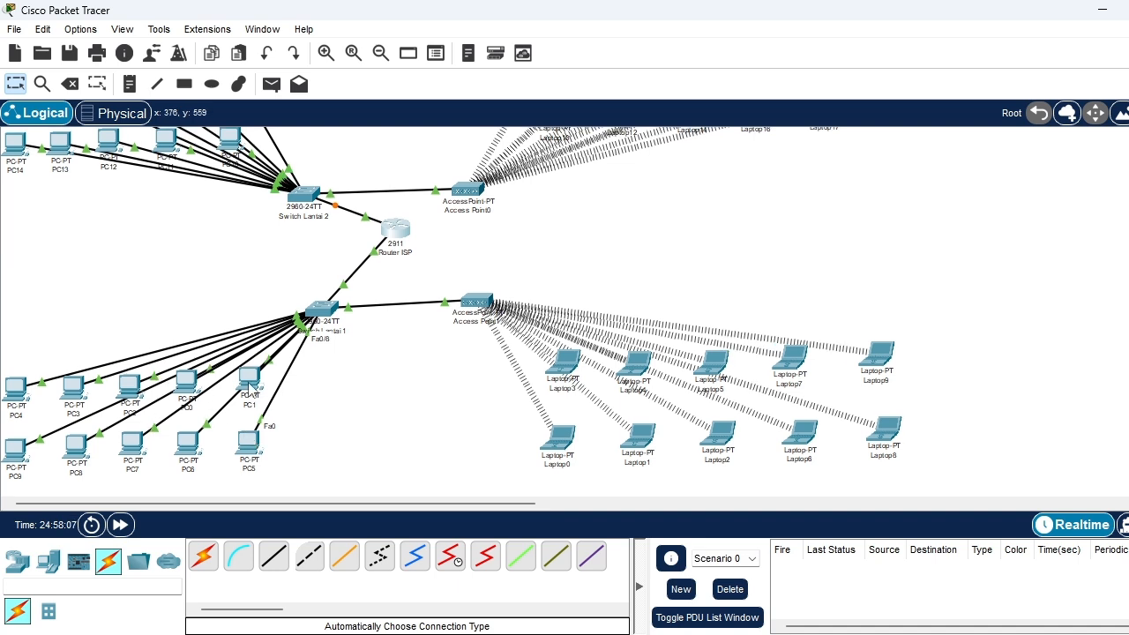
pyautogui.click(251, 384)
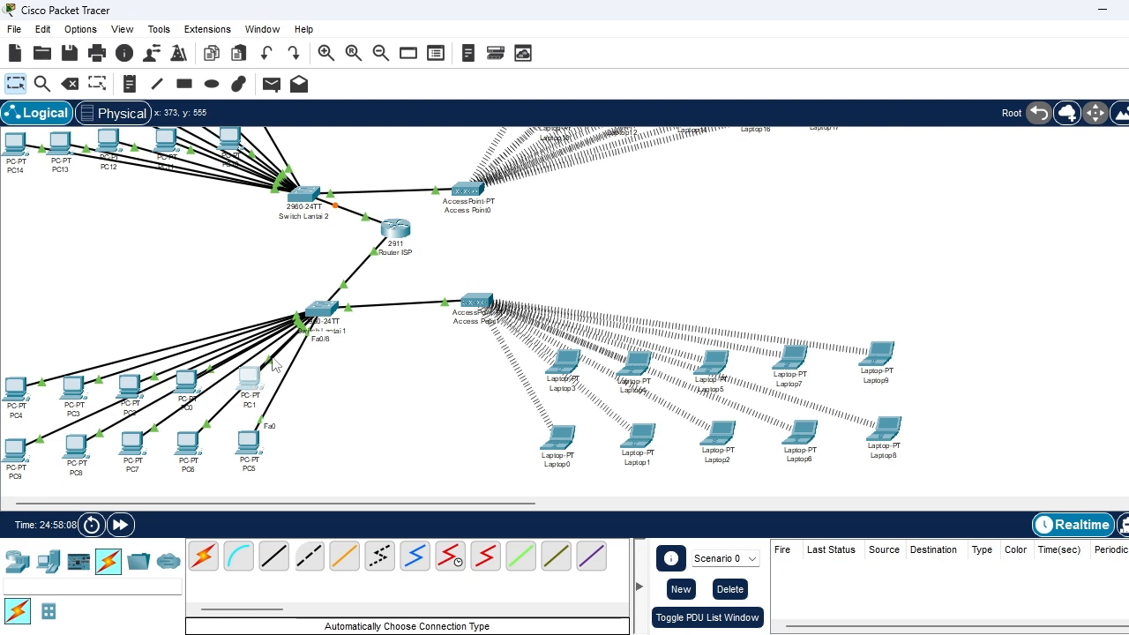
pyautogui.click(252, 377)
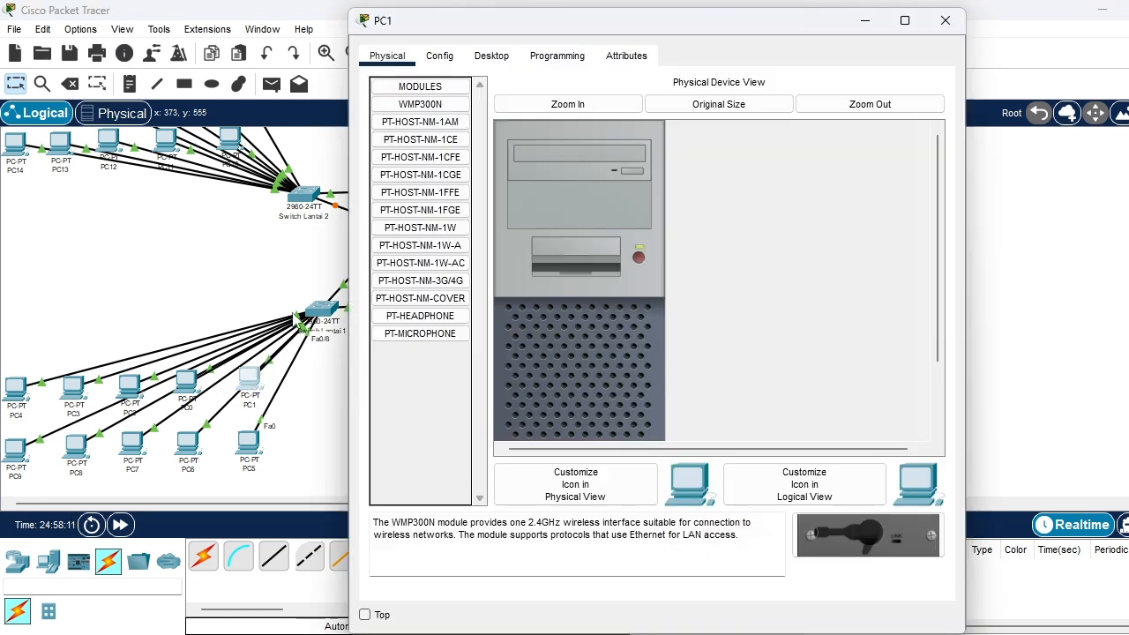
pyautogui.click(437, 58)
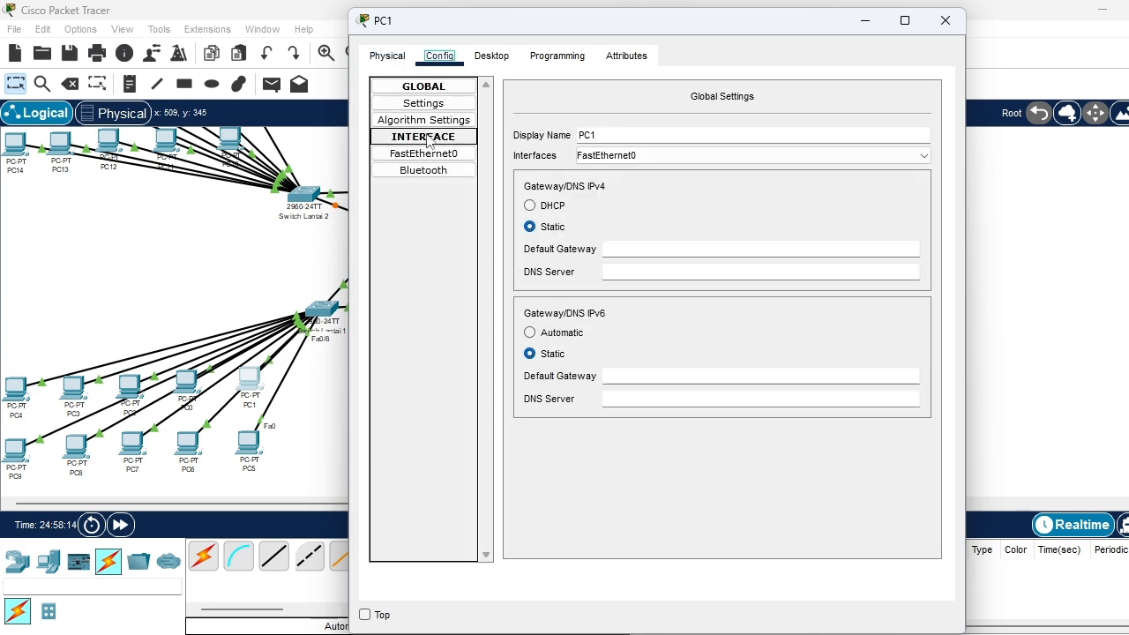
pyautogui.click(481, 60)
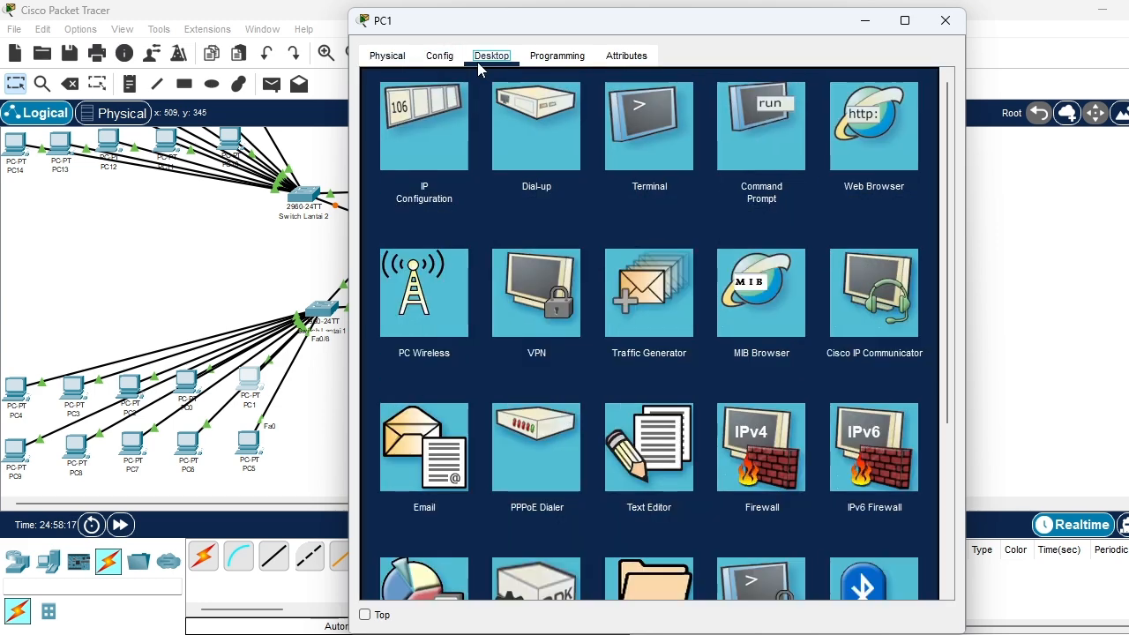
pyautogui.click(401, 145)
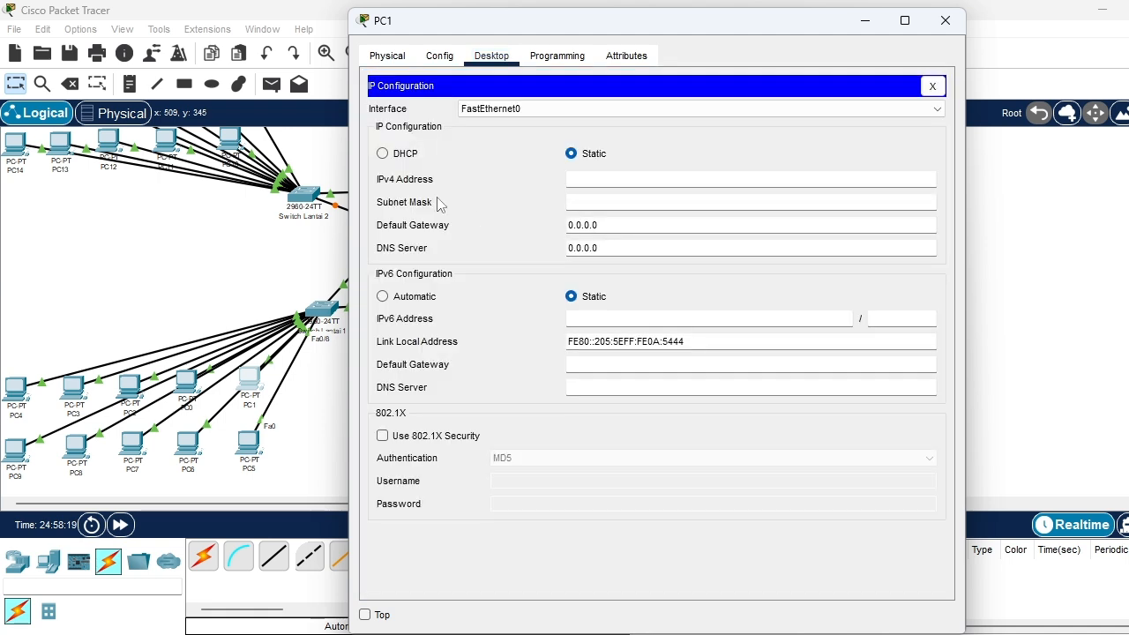
pyautogui.click(383, 155)
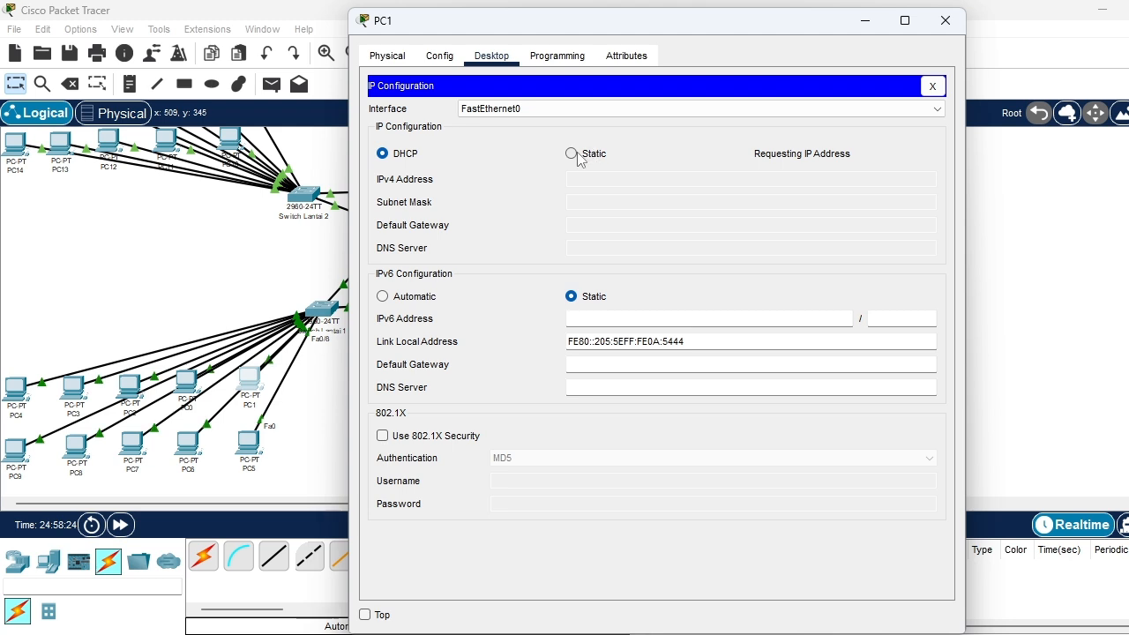
pyautogui.click(577, 156)
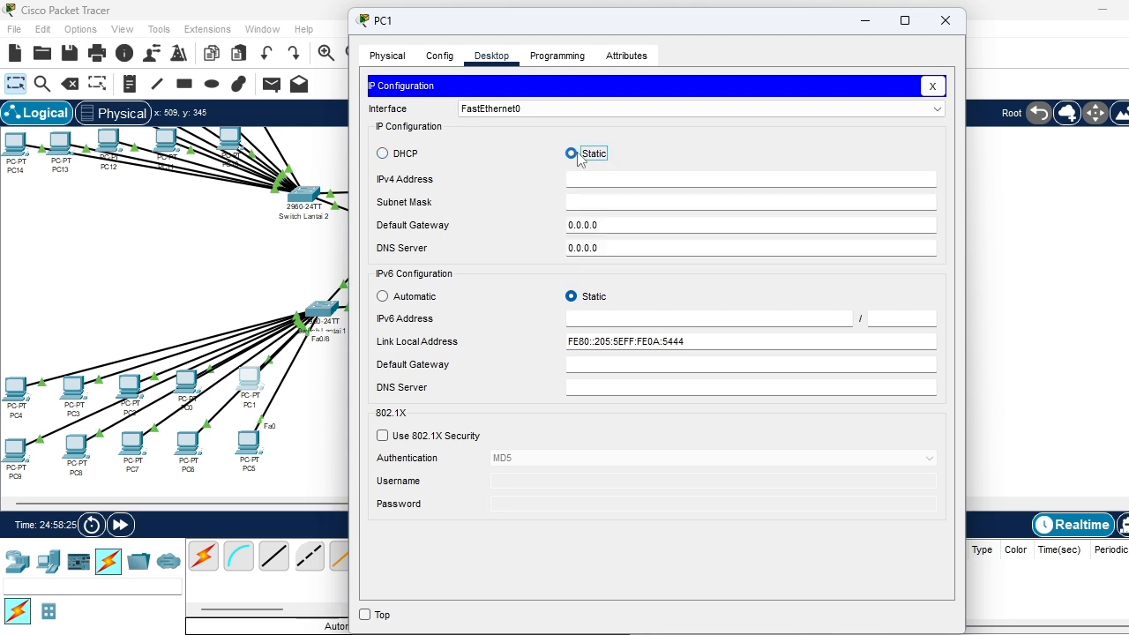
pyautogui.click(383, 154)
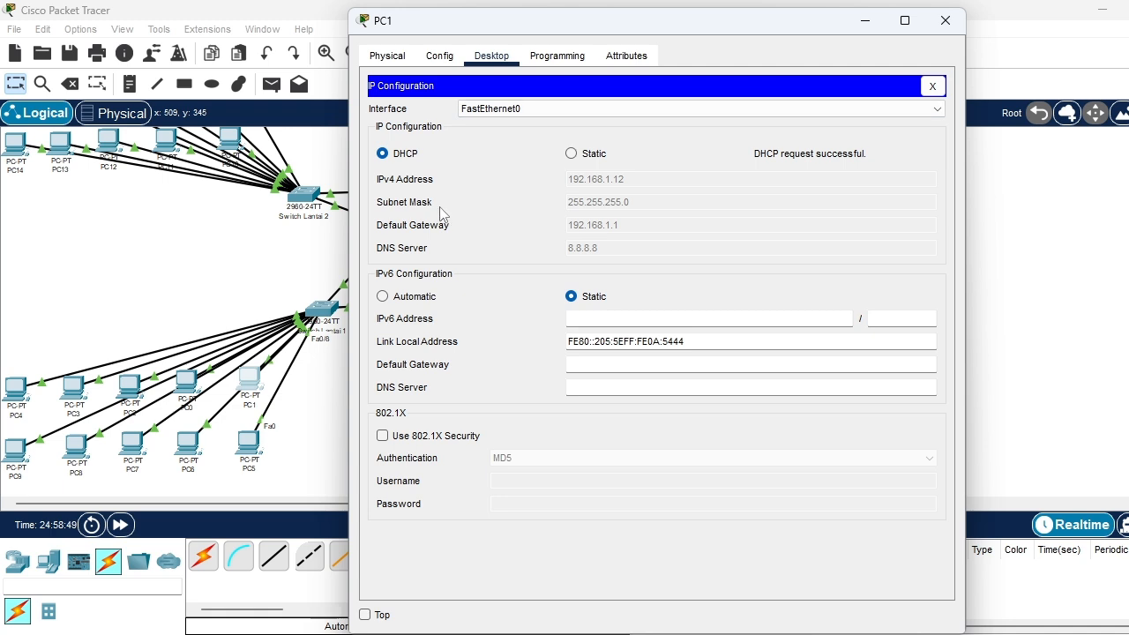
pyautogui.click(388, 57)
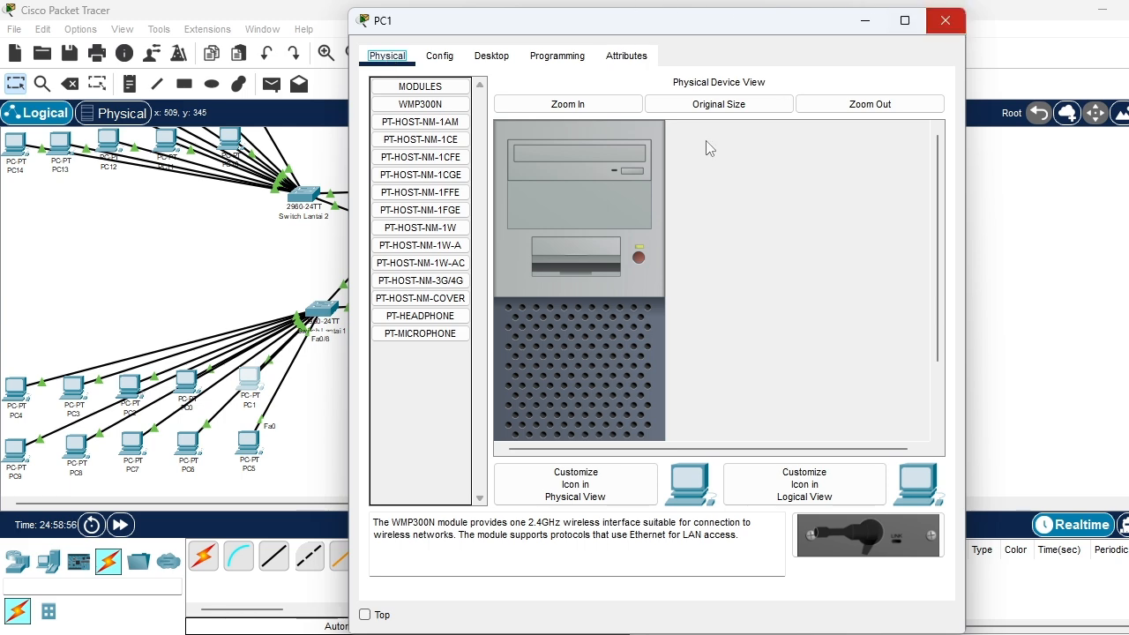
# Close the PC1 window and switch PC0's IPv4 configuration on FastEthernet0 to DHCP
pyautogui.click(945, 20)
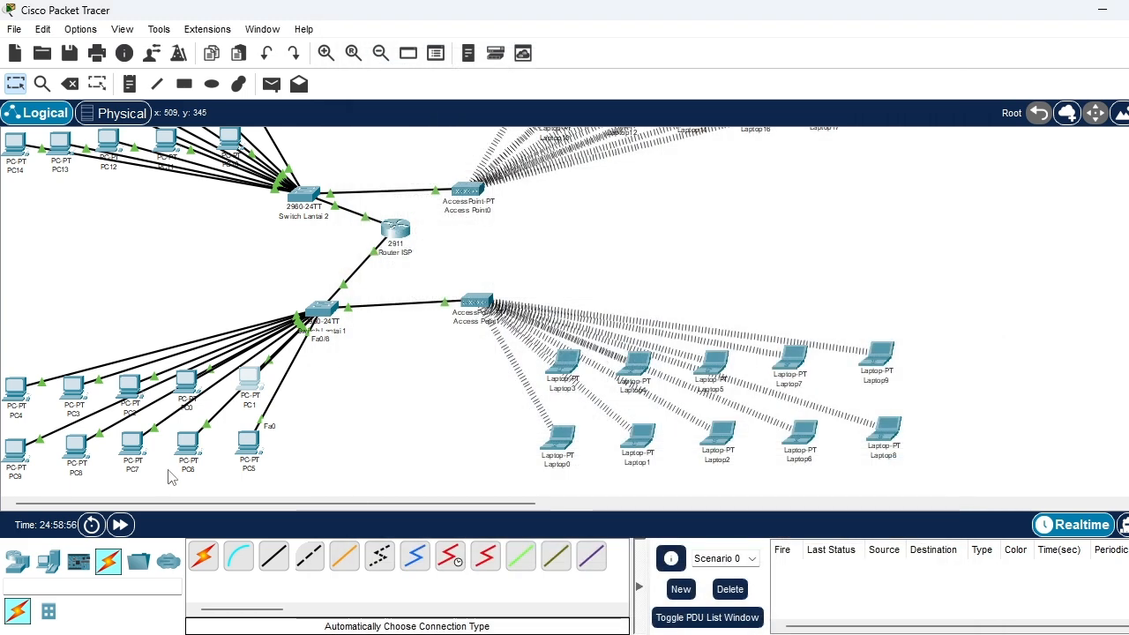
pyautogui.click(187, 383)
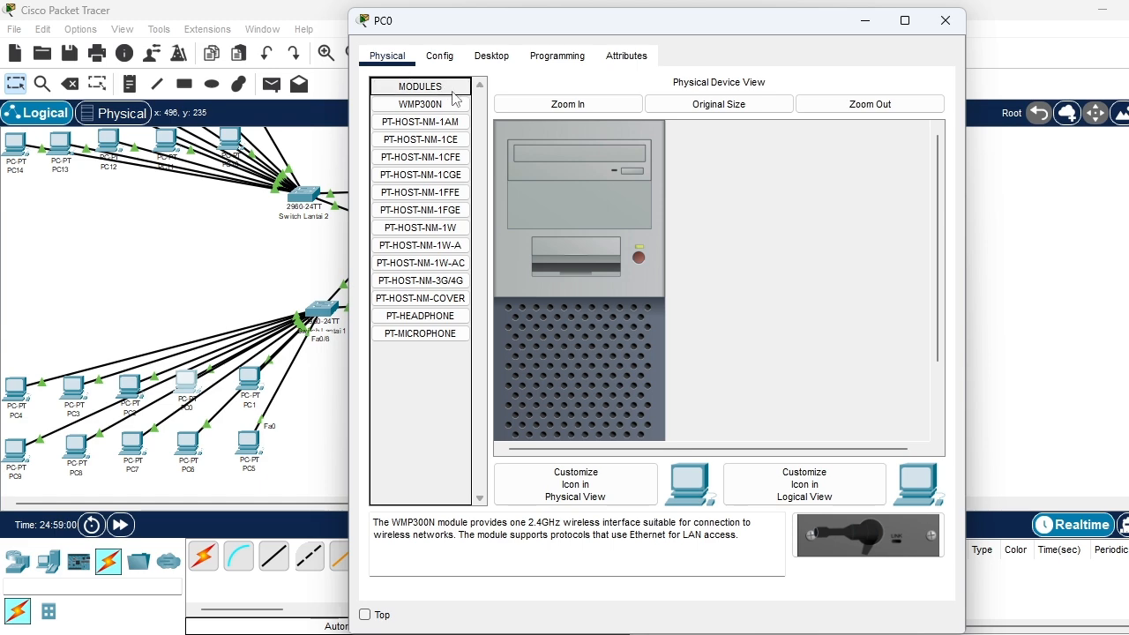
pyautogui.click(483, 58)
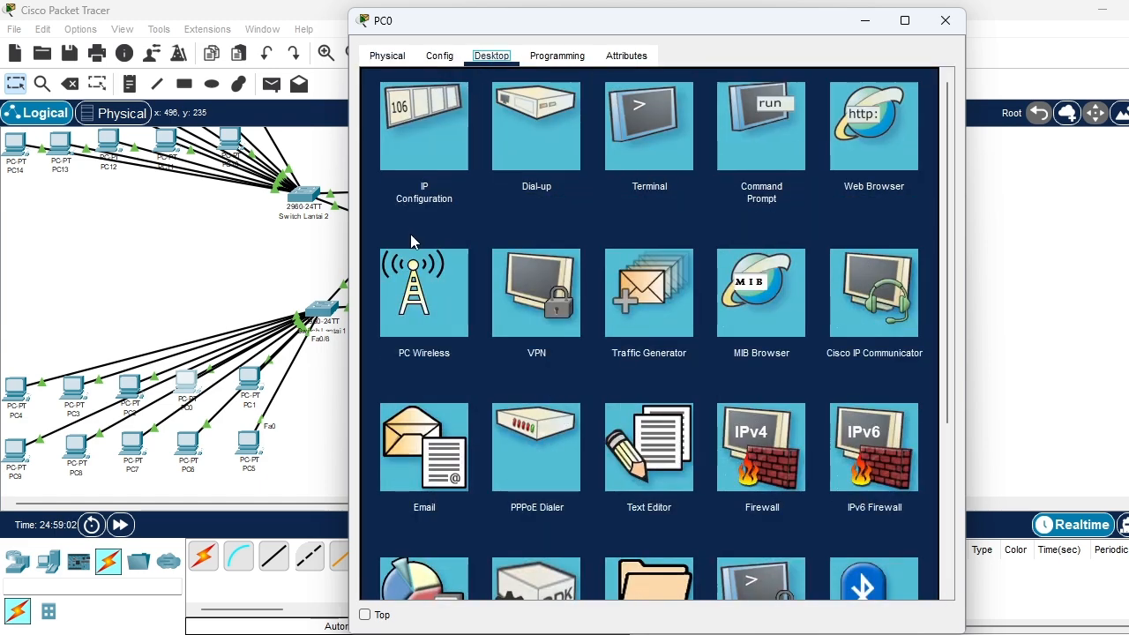
pyautogui.click(397, 166)
pyautogui.click(383, 155)
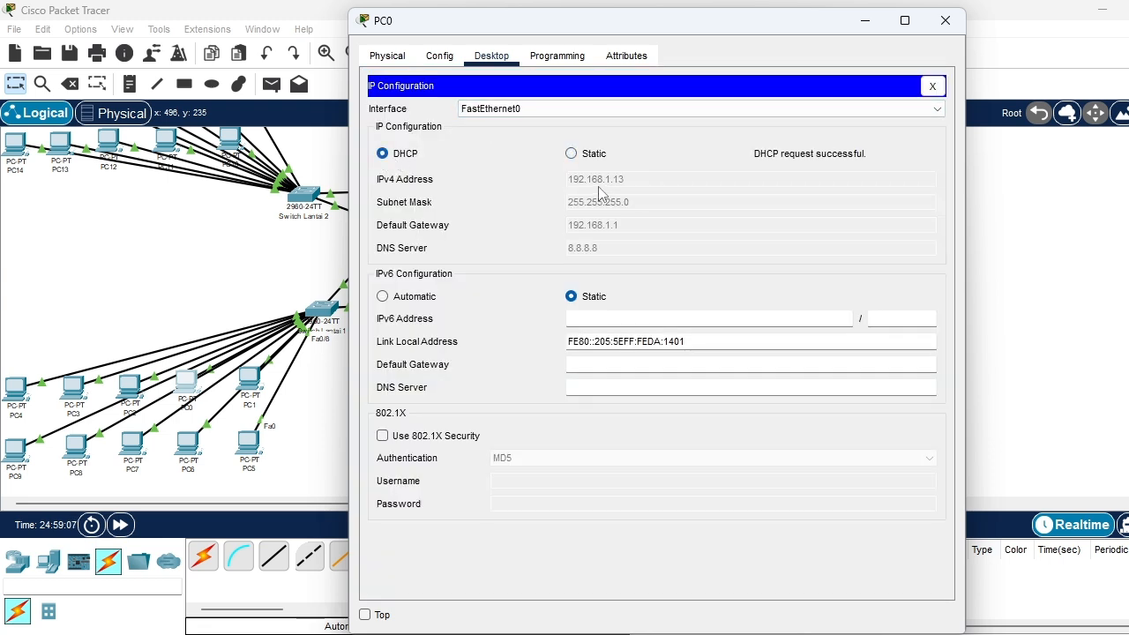
pyautogui.click(947, 21)
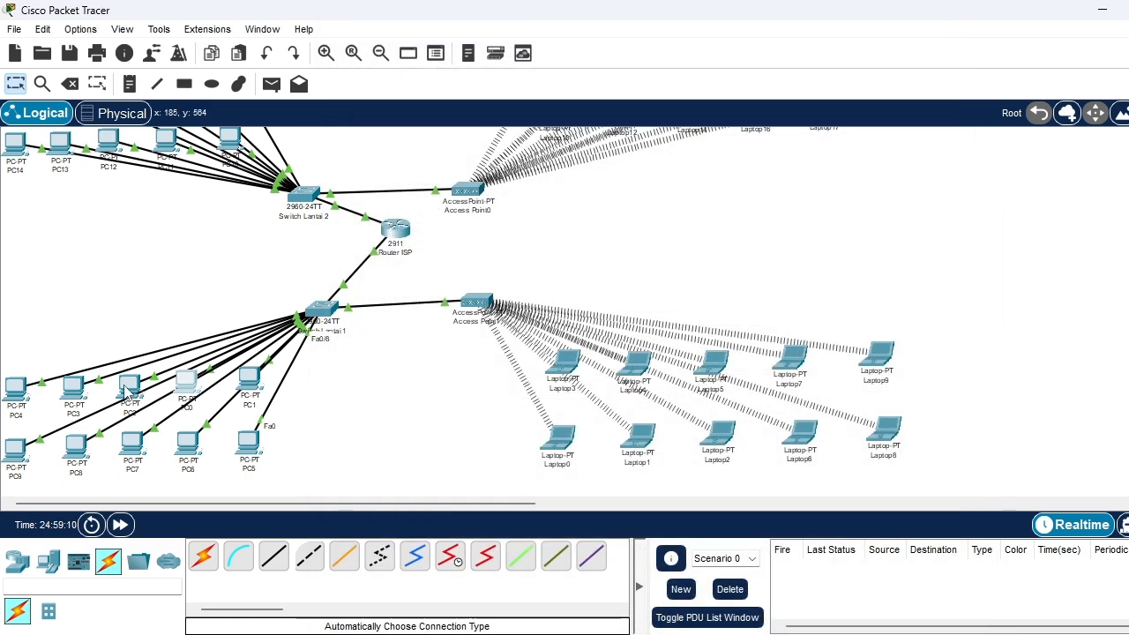
# Switch PC2's IPv4 configuration on FastEthernet0 to DHCP and close its window
pyautogui.click(128, 390)
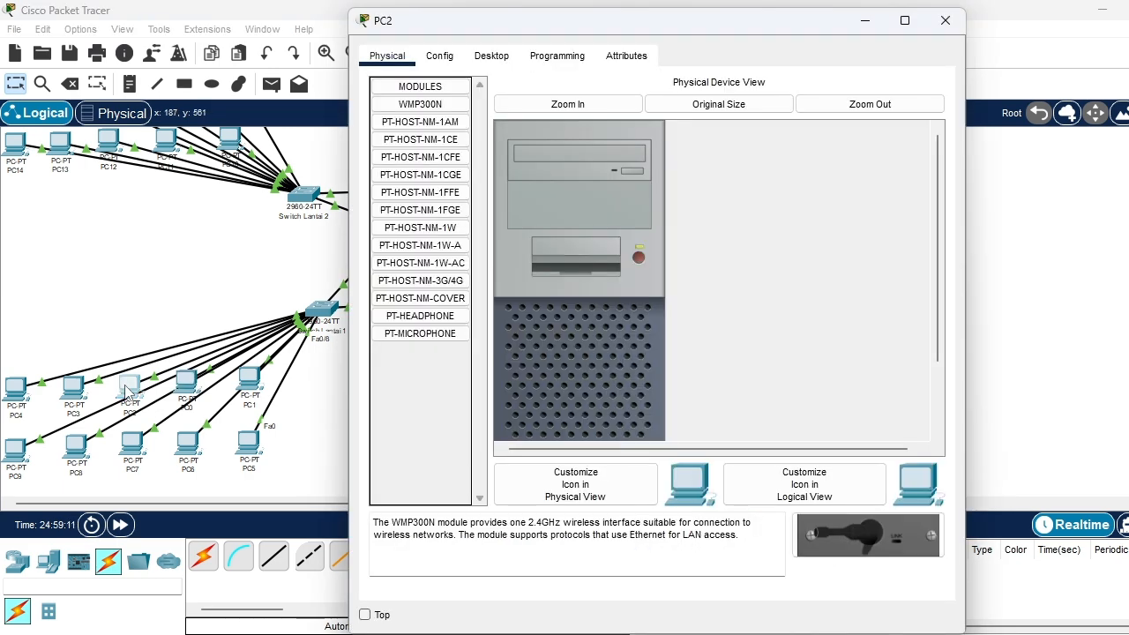
pyautogui.click(441, 56)
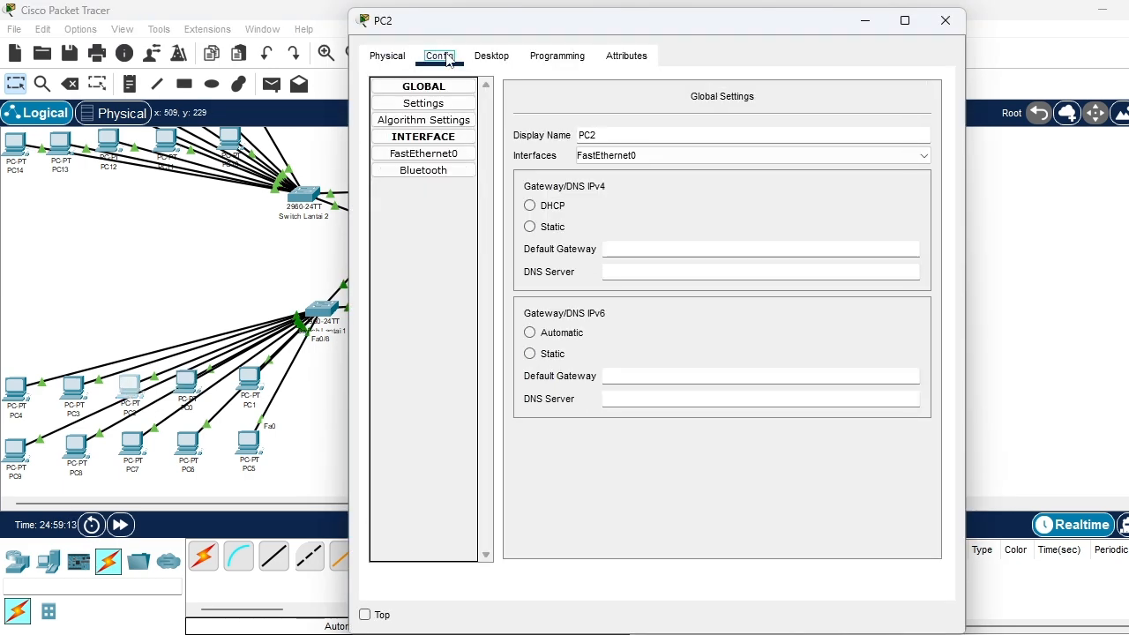
pyautogui.click(496, 55)
pyautogui.click(458, 103)
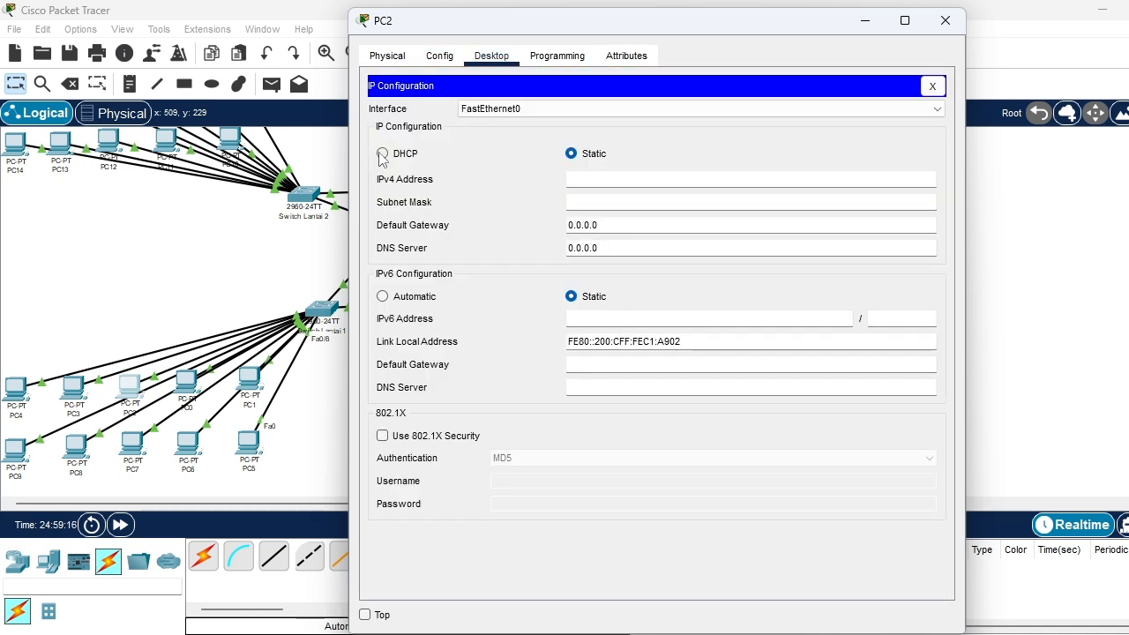
pyautogui.click(383, 154)
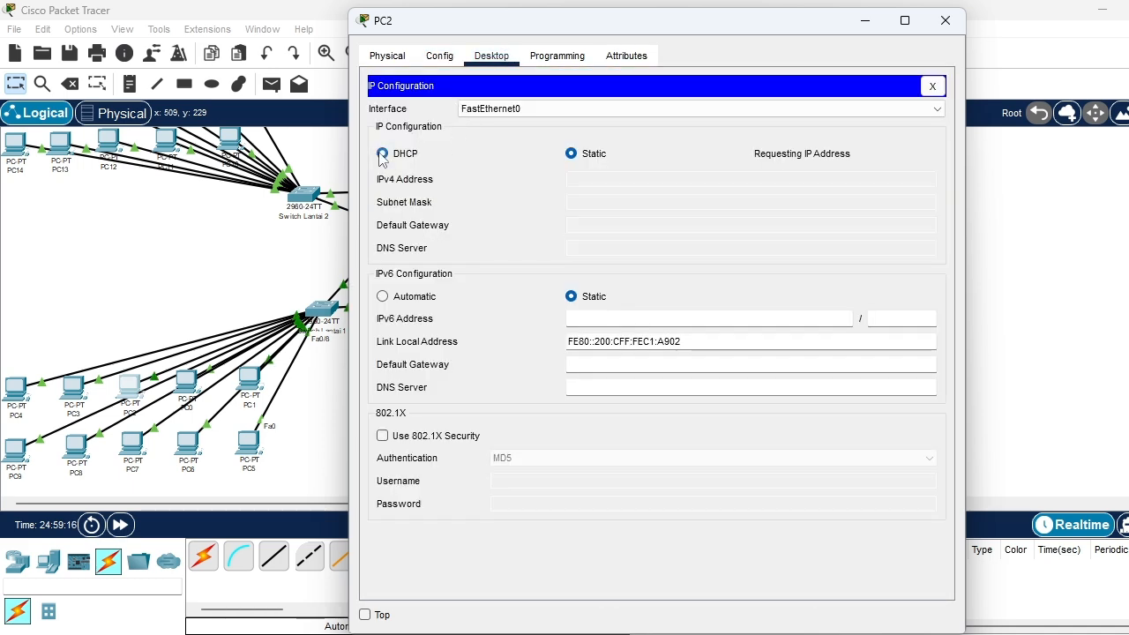
pyautogui.click(944, 20)
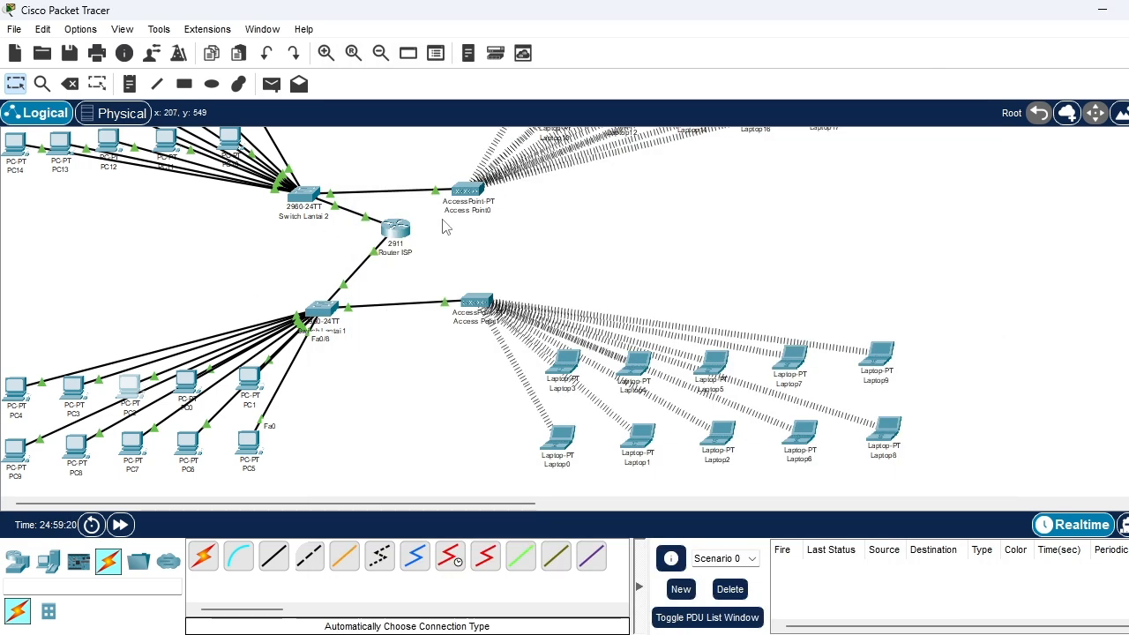
# Check the DHCP-assigned IP configuration of PC2 and of PC1, closing each window
pyautogui.click(129, 389)
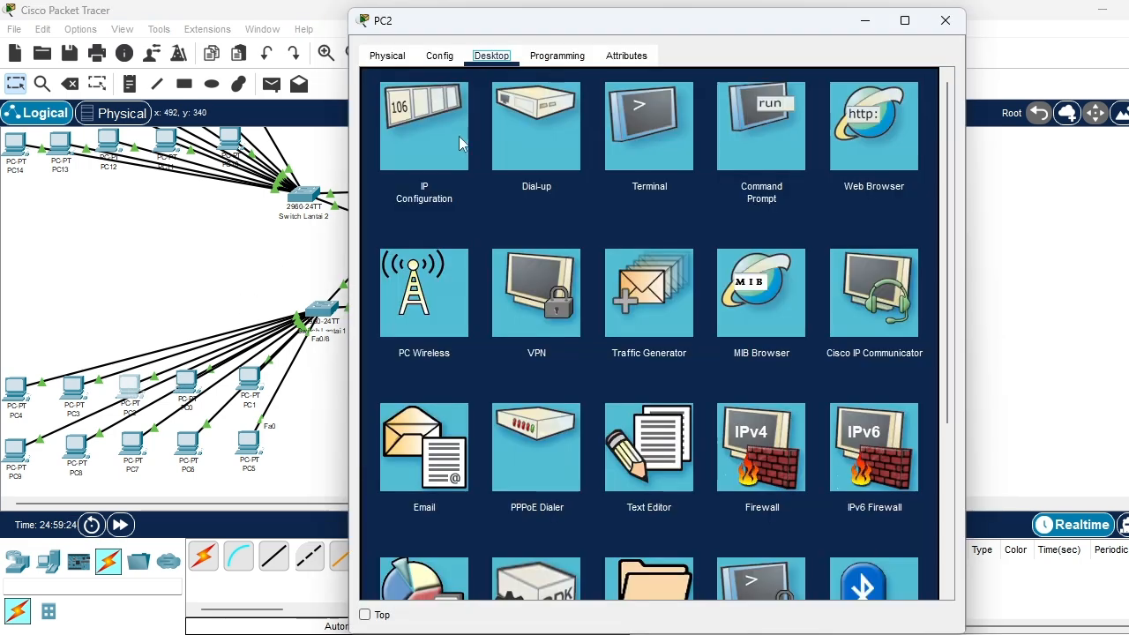
pyautogui.click(454, 137)
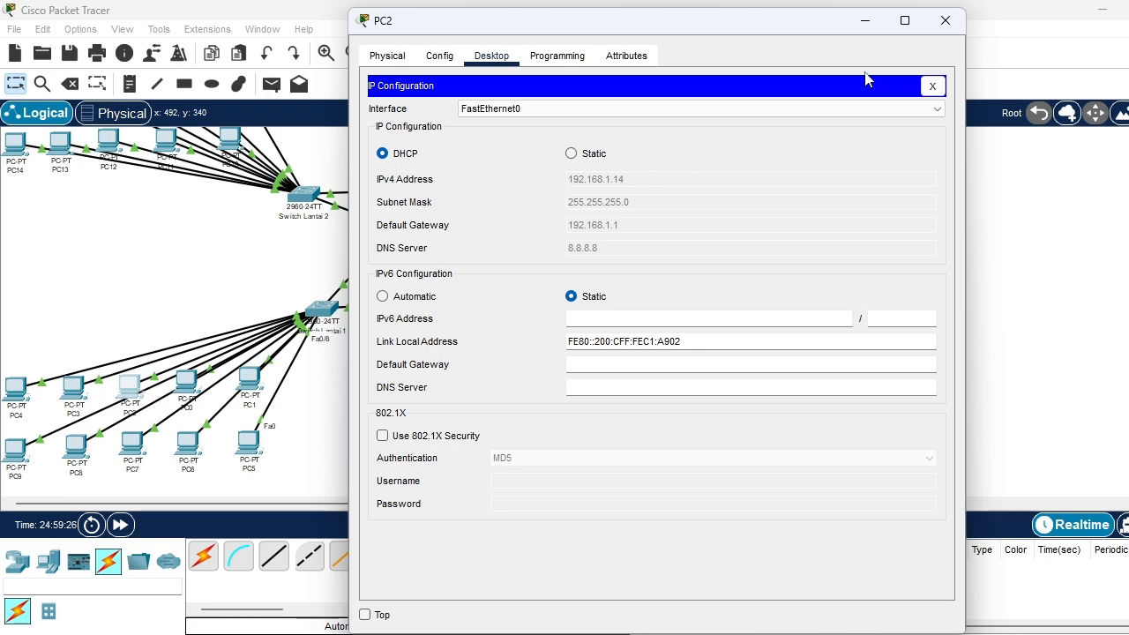
pyautogui.click(945, 20)
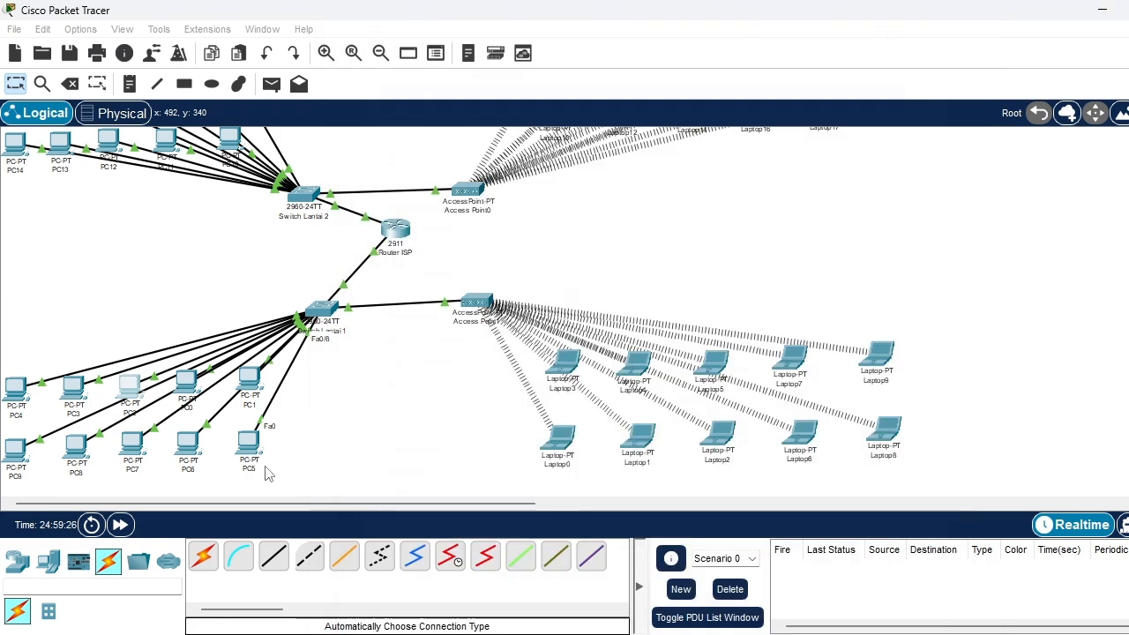
pyautogui.click(247, 385)
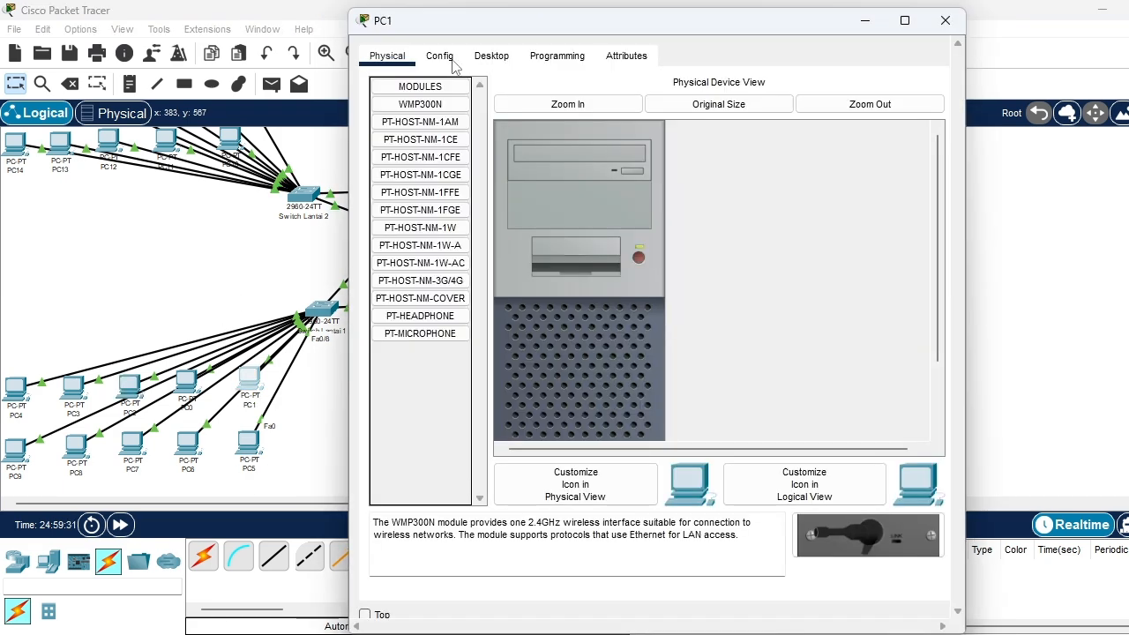
pyautogui.click(491, 56)
pyautogui.click(418, 152)
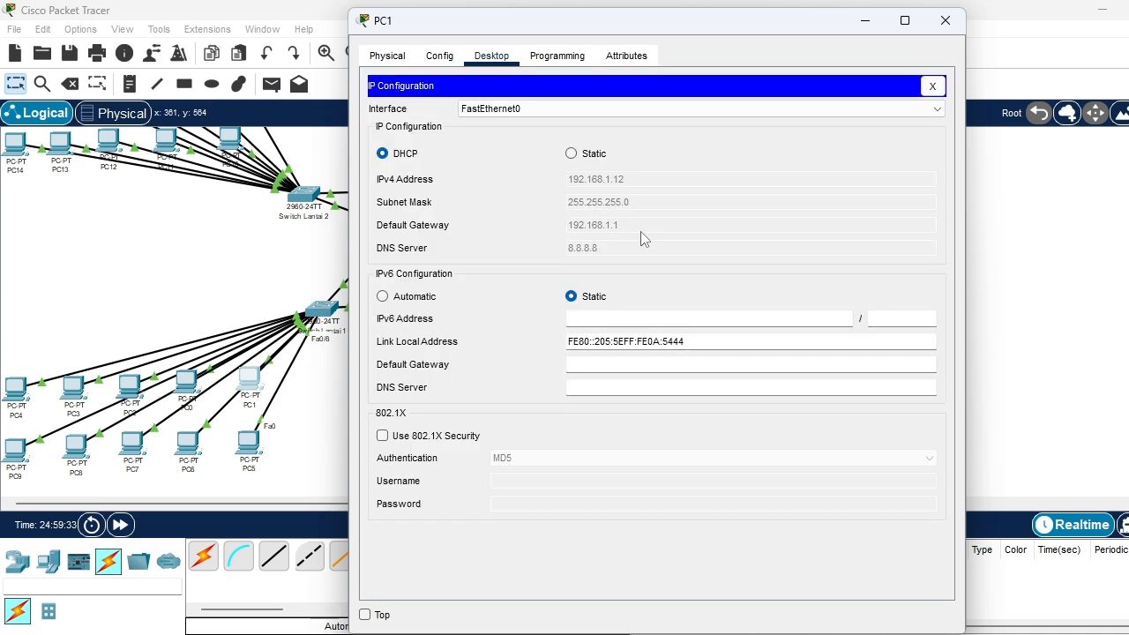
pyautogui.click(944, 21)
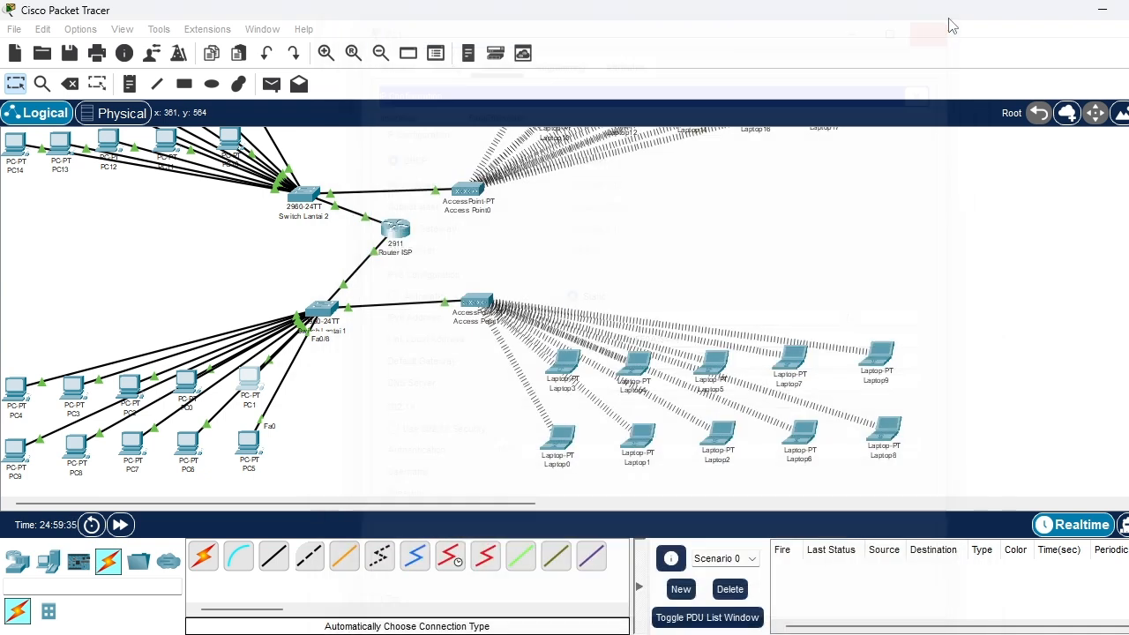
# Switch PC3's IPv4 configuration on FastEthernet0 to DHCP and close its window
pyautogui.click(75, 388)
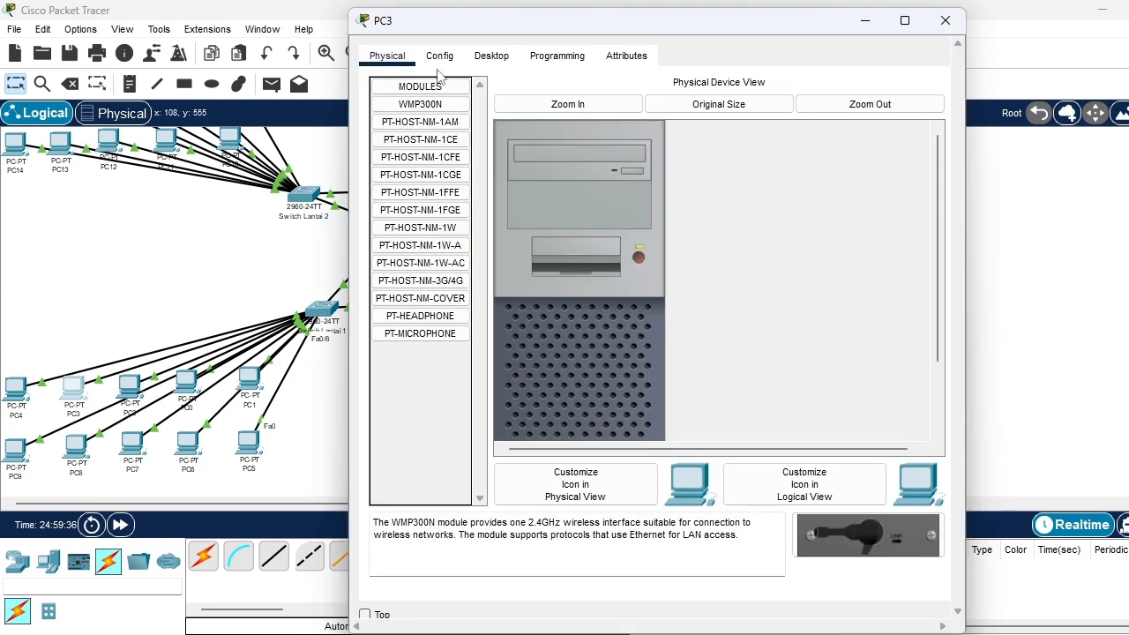
pyautogui.click(491, 55)
pyautogui.click(413, 140)
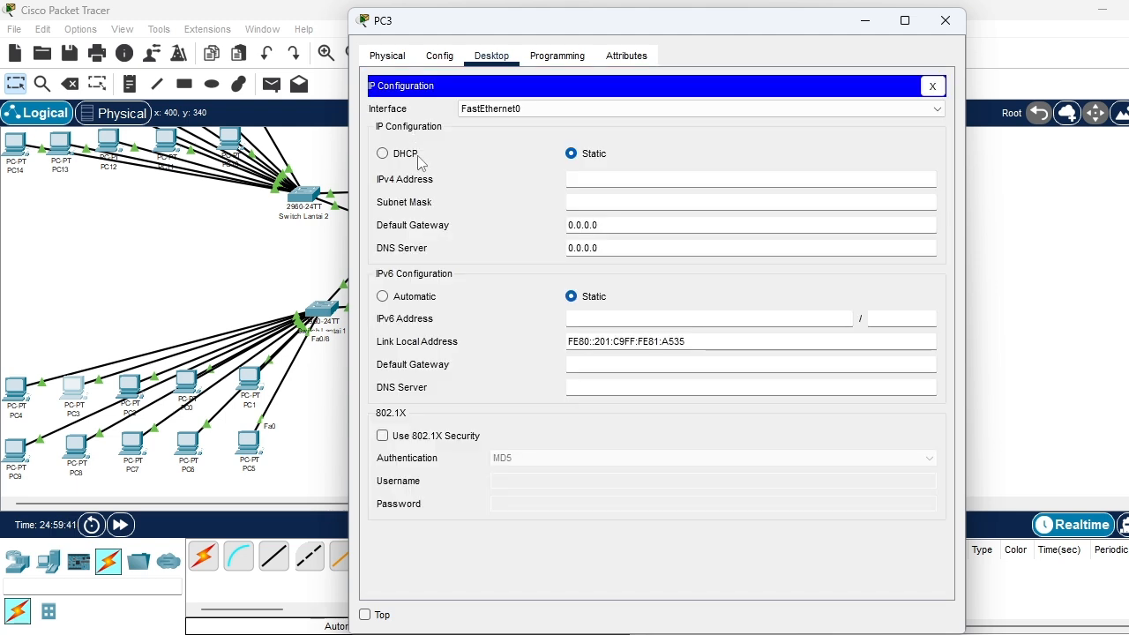
pyautogui.click(382, 154)
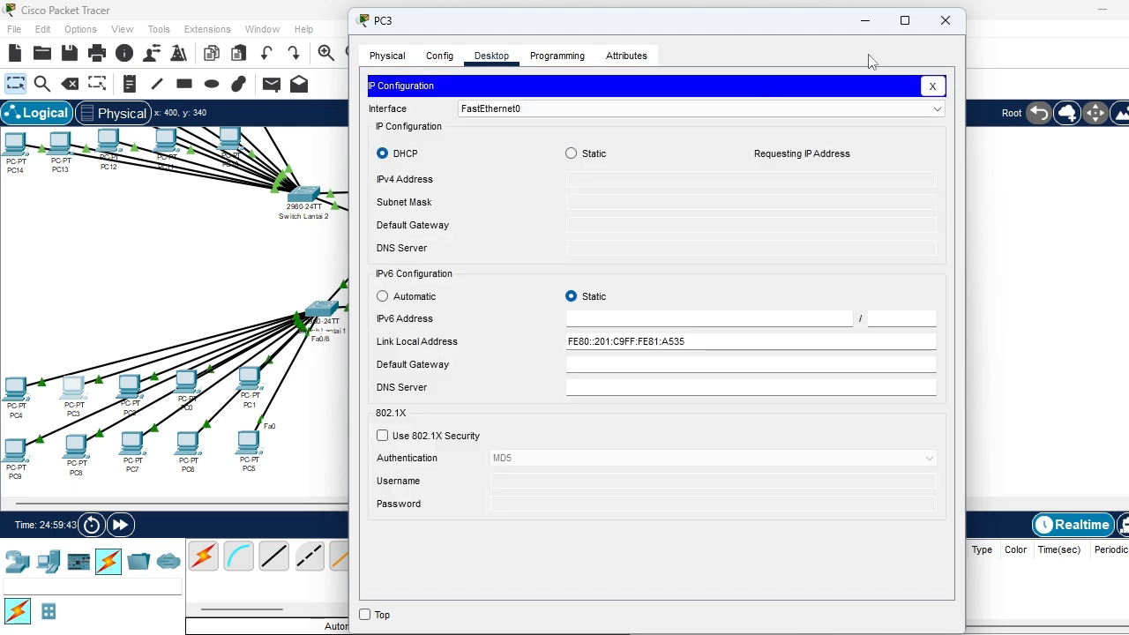
pyautogui.click(943, 21)
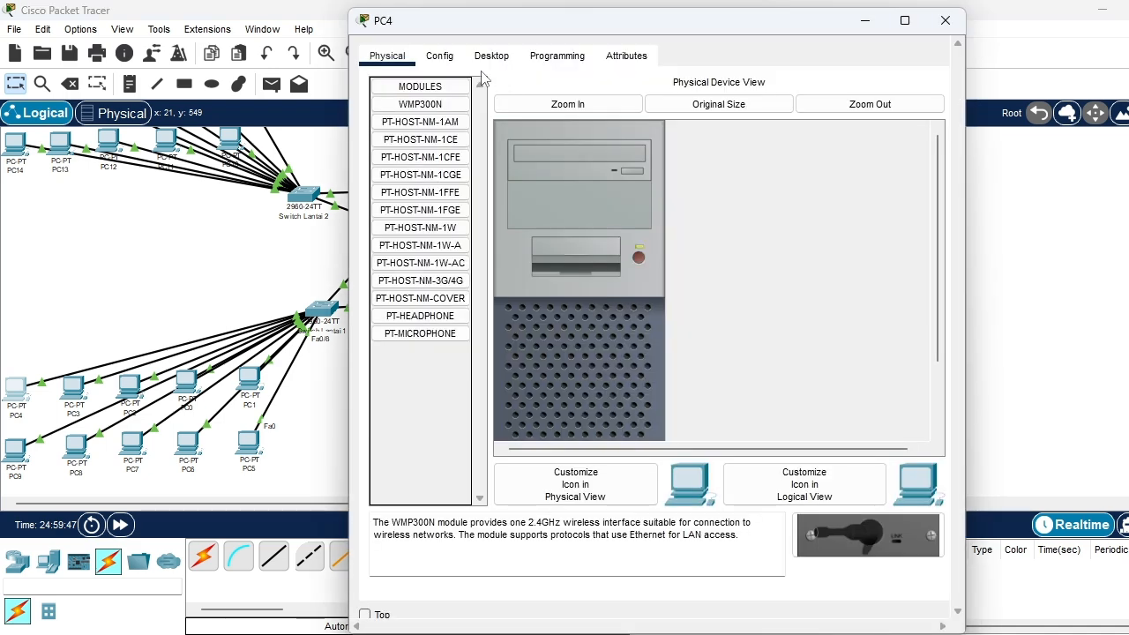
# Set PC4 to obtain its IPv4 address on FastEthernet0 through DHCP and close its window
pyautogui.click(489, 55)
pyautogui.click(435, 148)
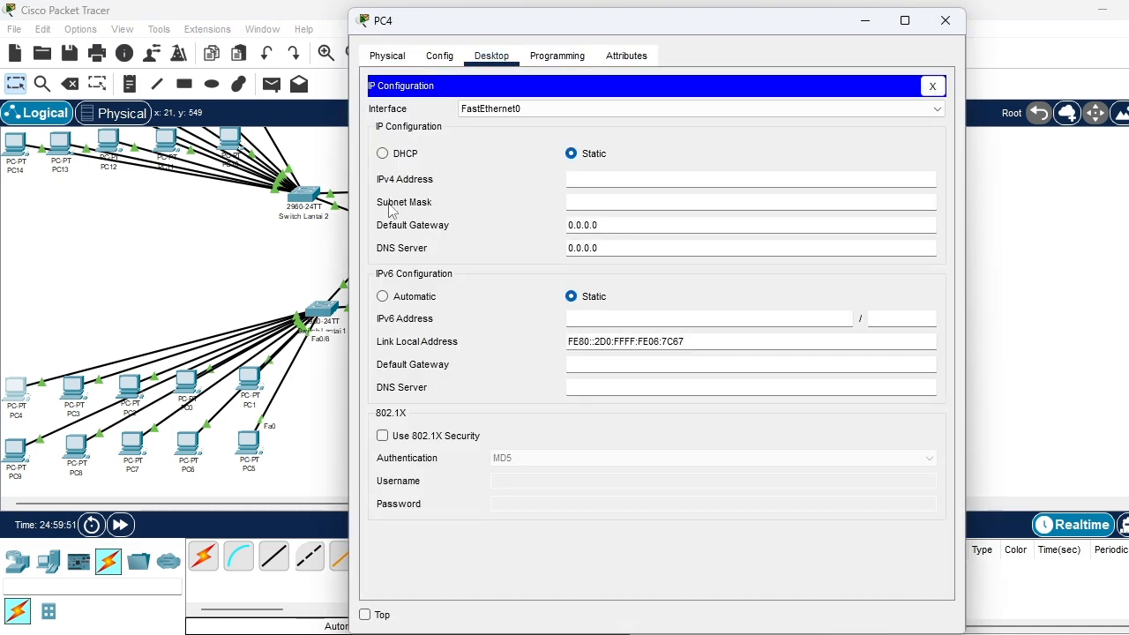
pyautogui.click(382, 154)
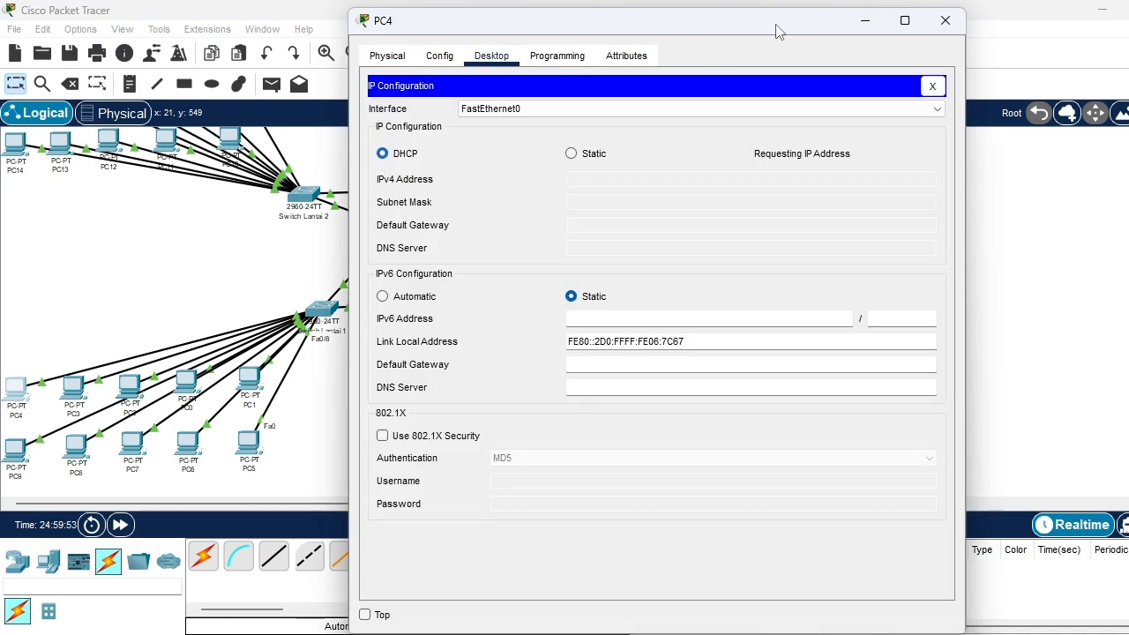
pyautogui.click(944, 20)
# Switch PC5's IPv4 configuration on FastEthernet0 to DHCP and close its window
pyautogui.click(249, 441)
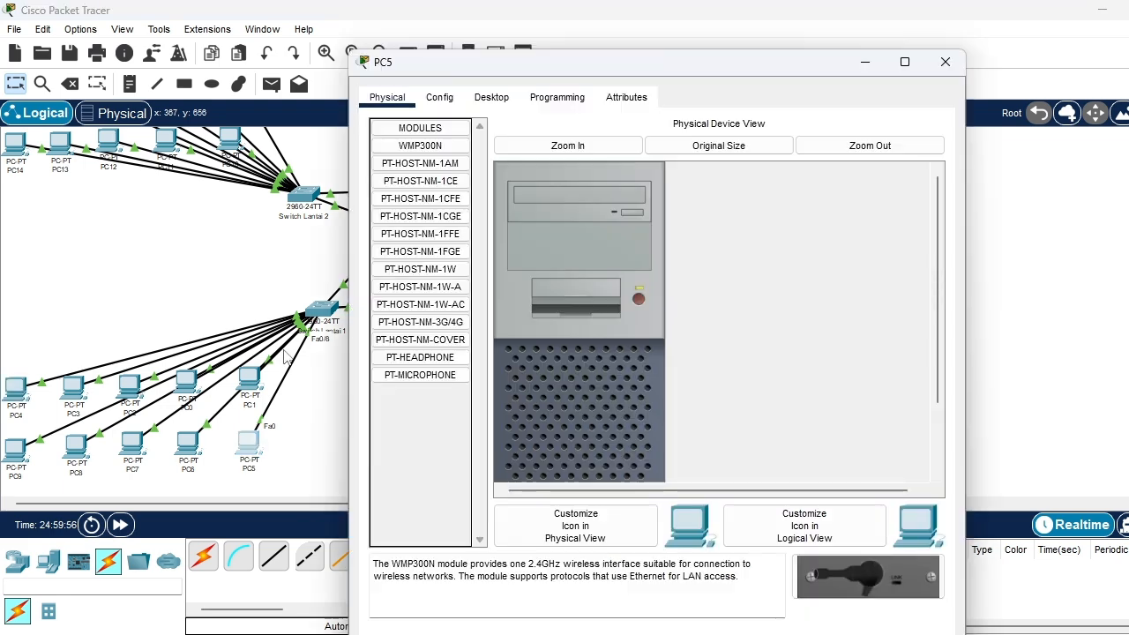
pyautogui.click(440, 98)
pyautogui.click(491, 100)
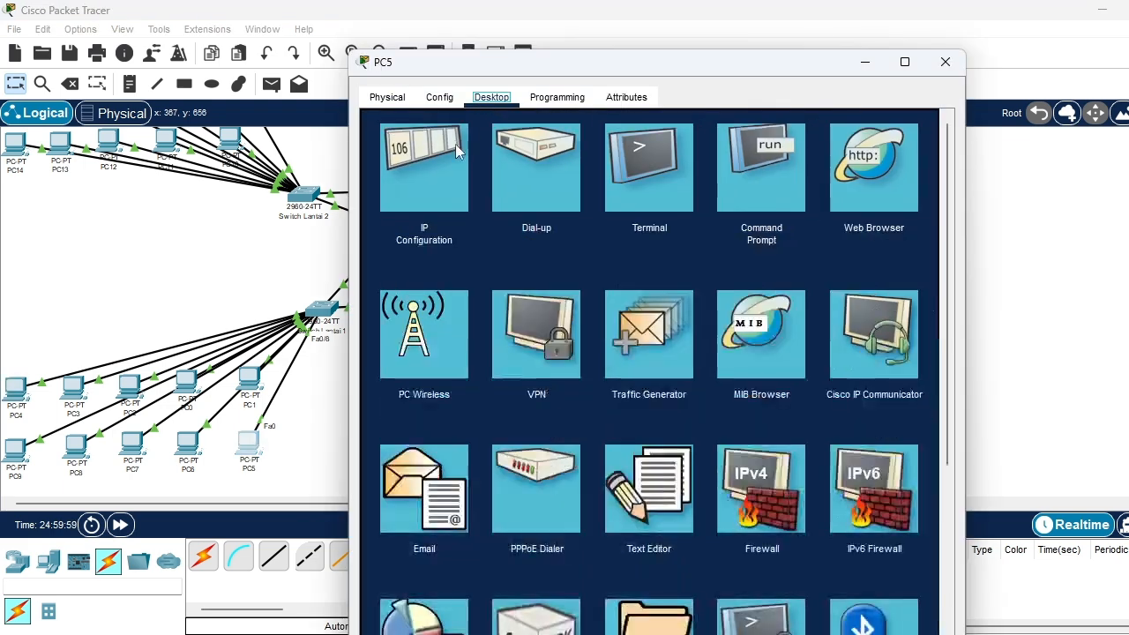
pyautogui.click(432, 189)
pyautogui.click(404, 195)
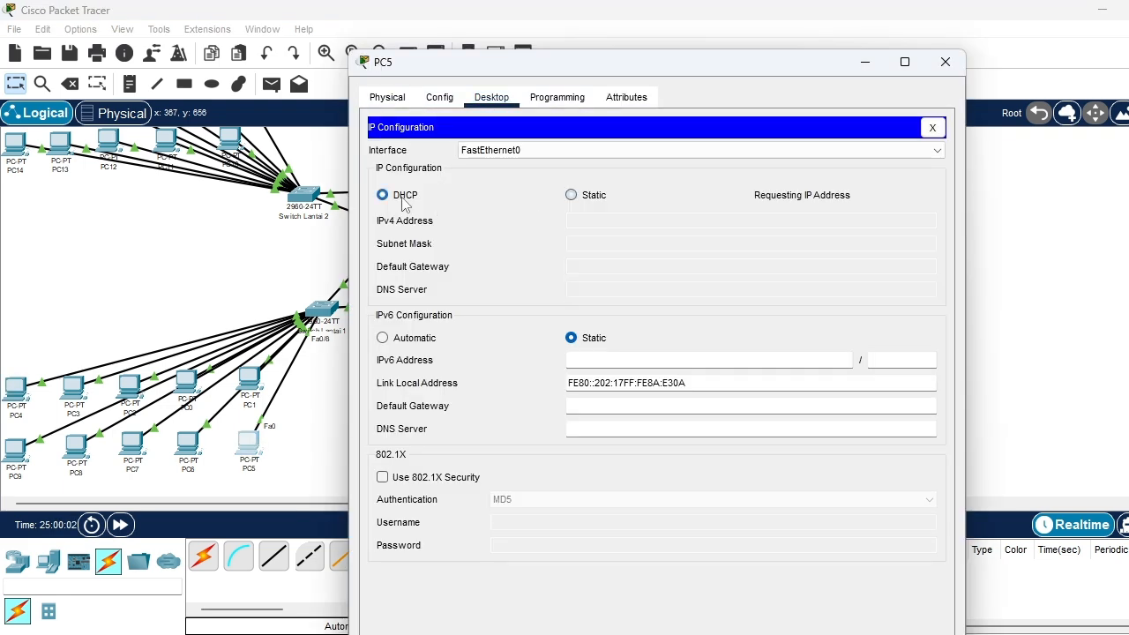
pyautogui.click(942, 61)
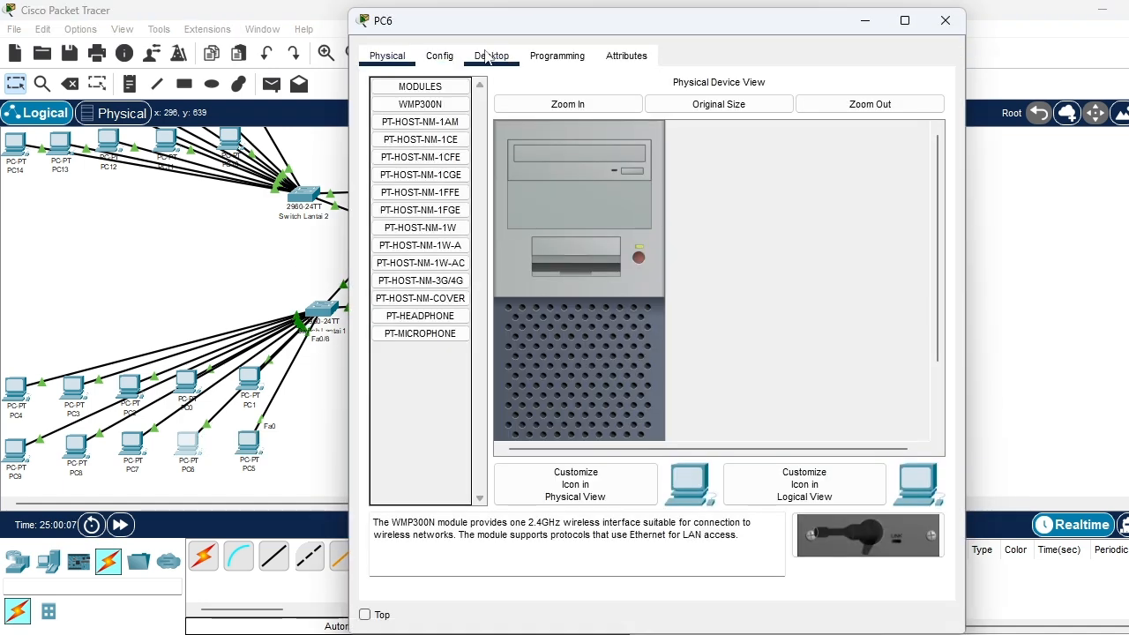
# Set PC6 to obtain its IPv4 address on FastEthernet0 through DHCP and close its window
pyautogui.click(491, 55)
pyautogui.click(430, 107)
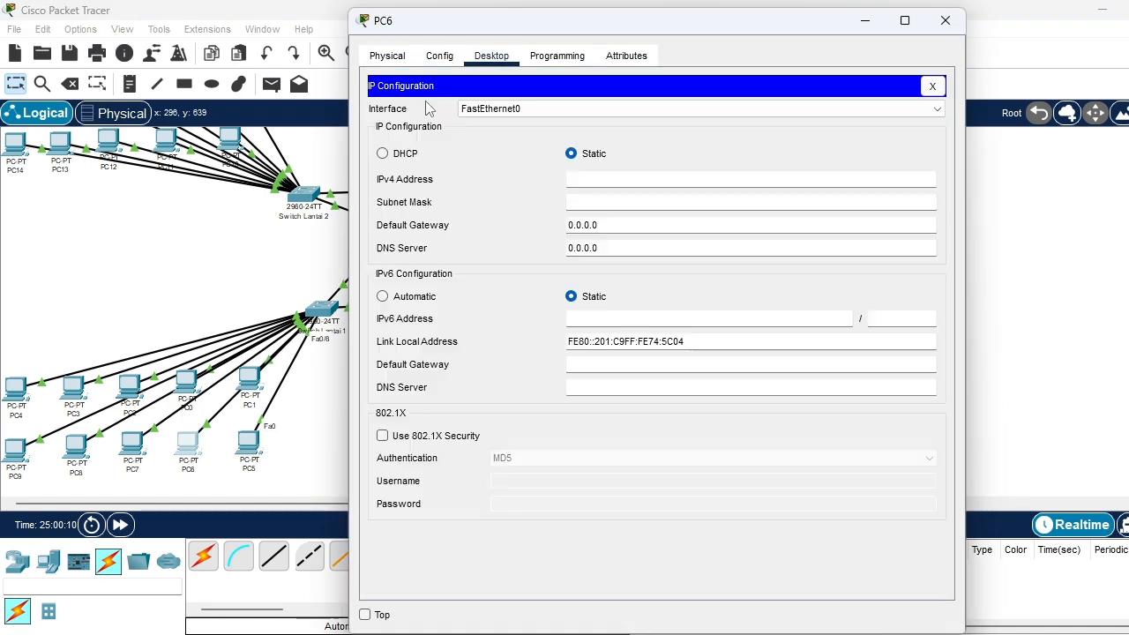
pyautogui.click(382, 154)
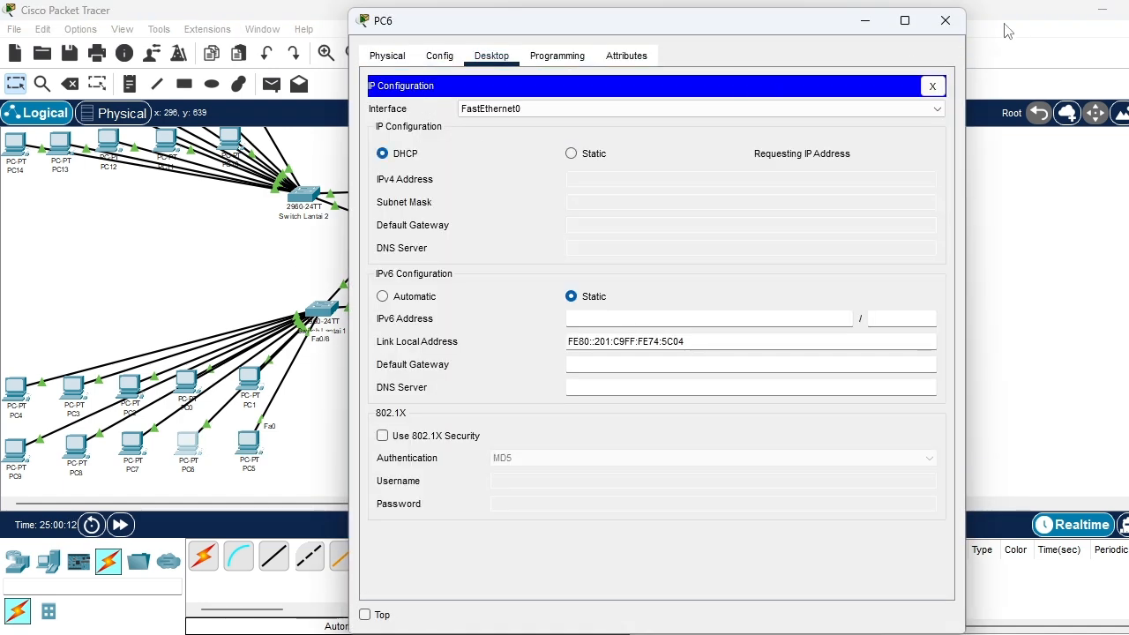
pyautogui.click(945, 20)
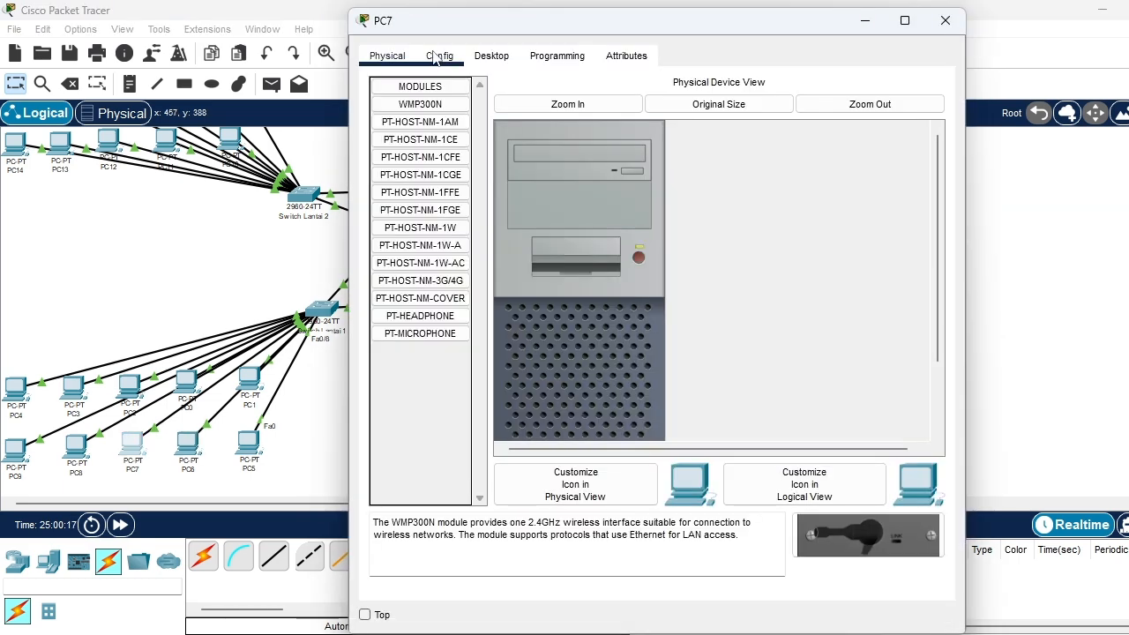
# Switch PC7's IPv4 configuration on FastEthernet0 to DHCP and close its window
pyautogui.click(491, 56)
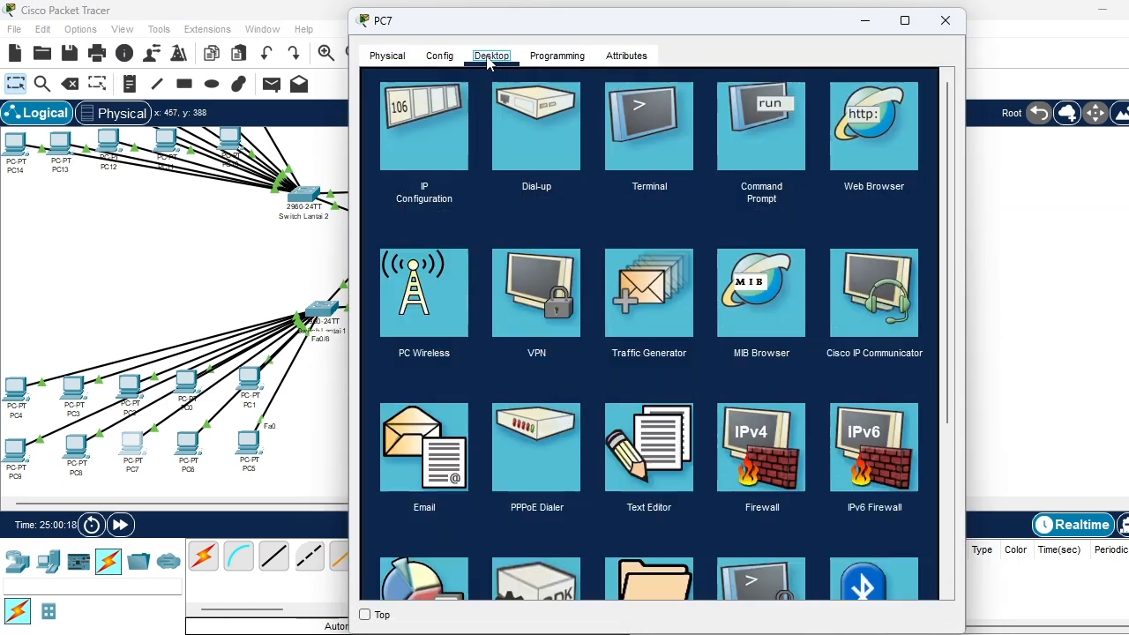
pyautogui.click(410, 141)
pyautogui.click(382, 154)
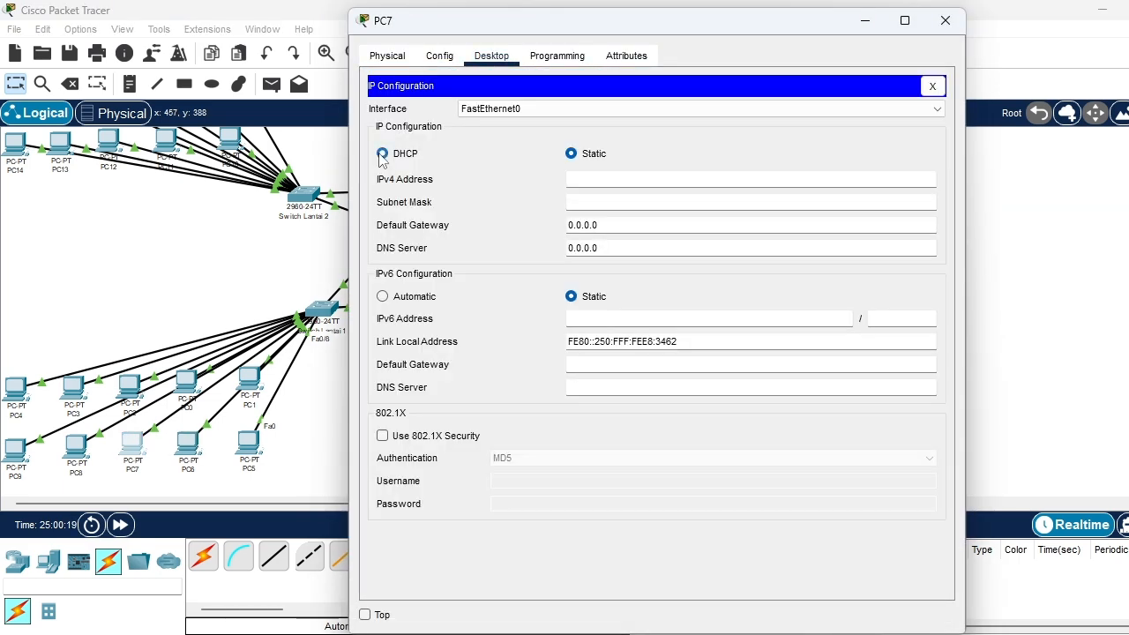
pyautogui.click(944, 19)
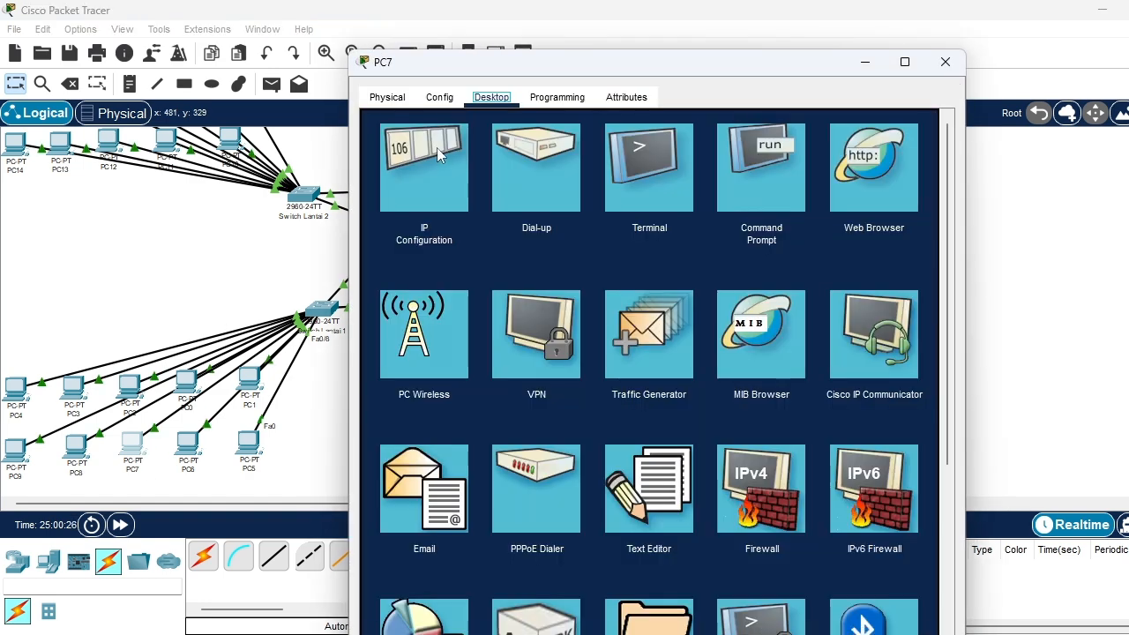
# Check PC7's IP configuration on FastEthernet0, then open PC6's desktop applications and close its window
pyautogui.click(437, 152)
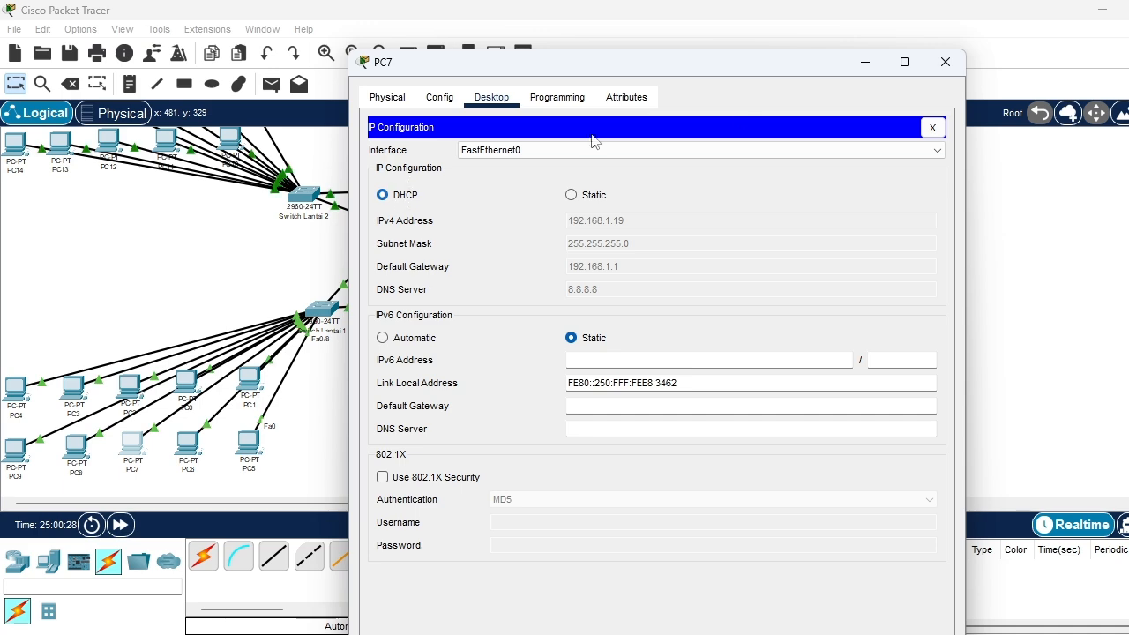
pyautogui.click(945, 62)
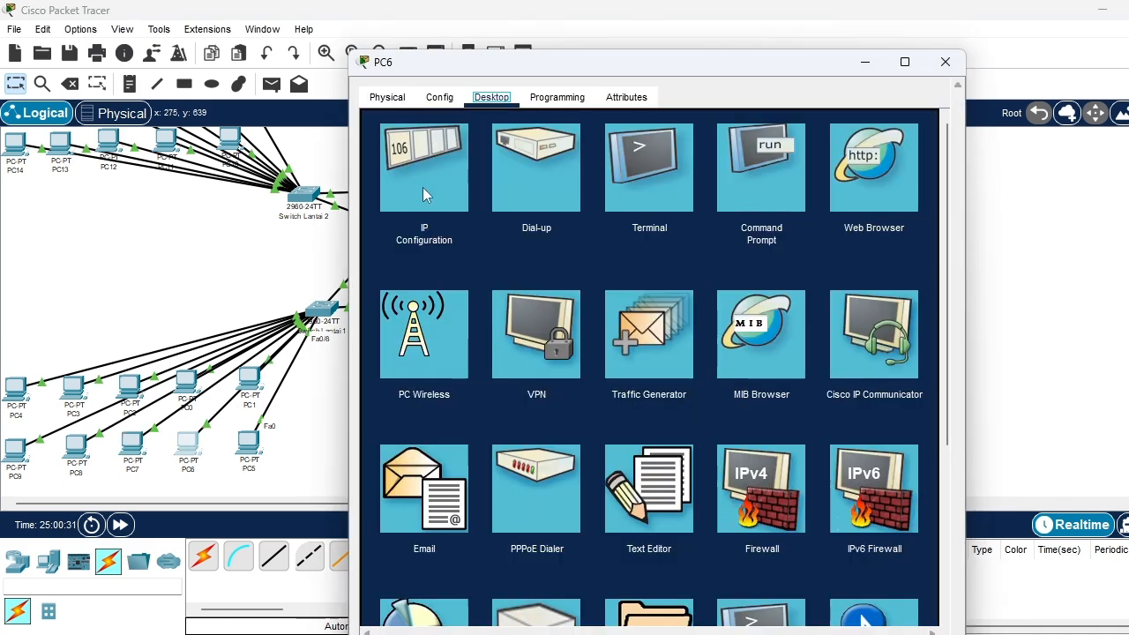
pyautogui.click(424, 186)
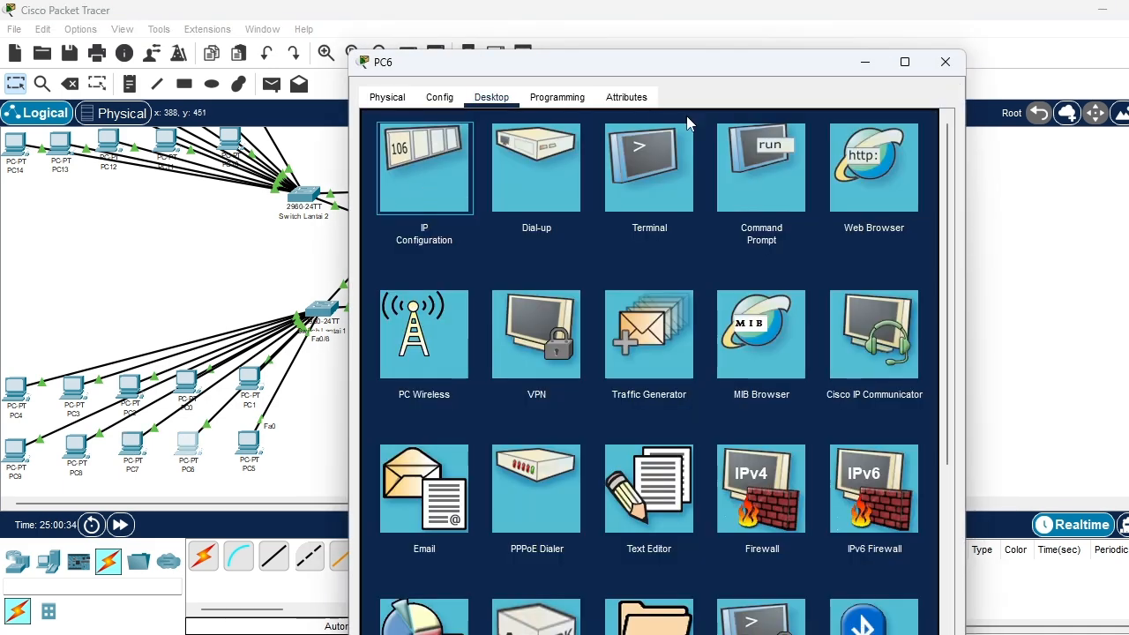
pyautogui.click(945, 61)
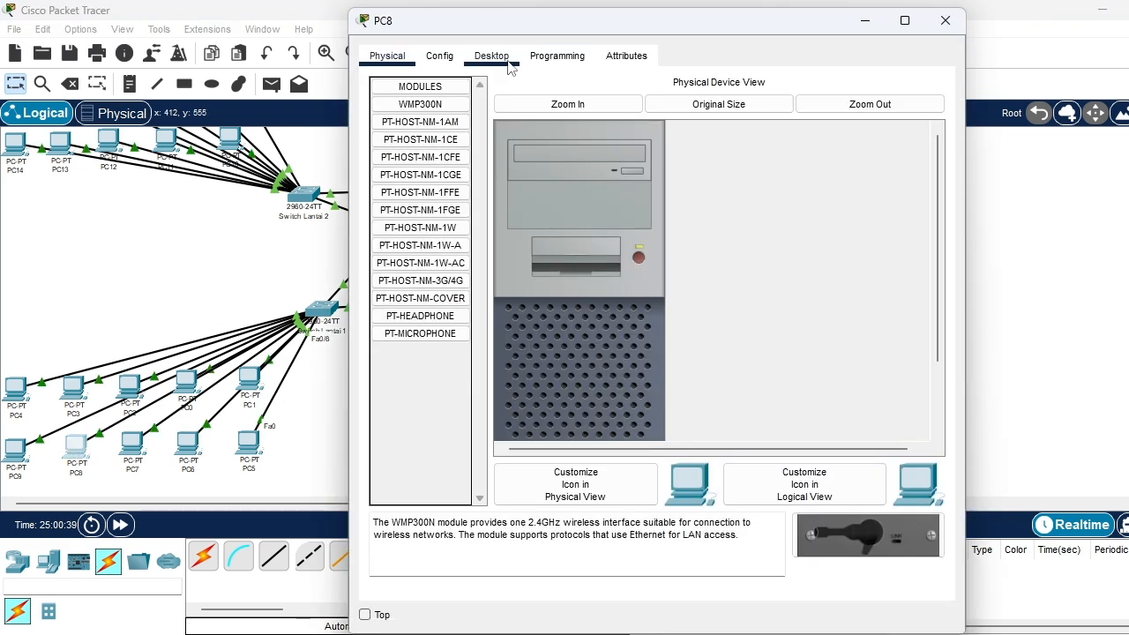
# Switch PC8's IPv4 configuration on FastEthernet0 to DHCP and close its window
pyautogui.click(494, 57)
pyautogui.click(417, 174)
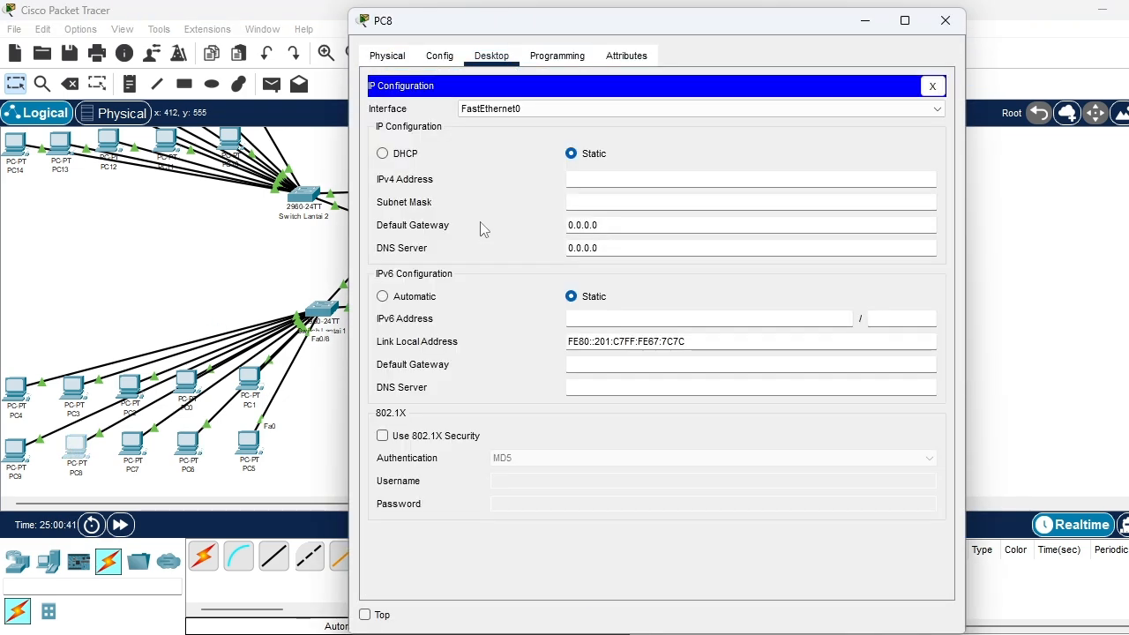
pyautogui.click(384, 154)
pyautogui.click(940, 23)
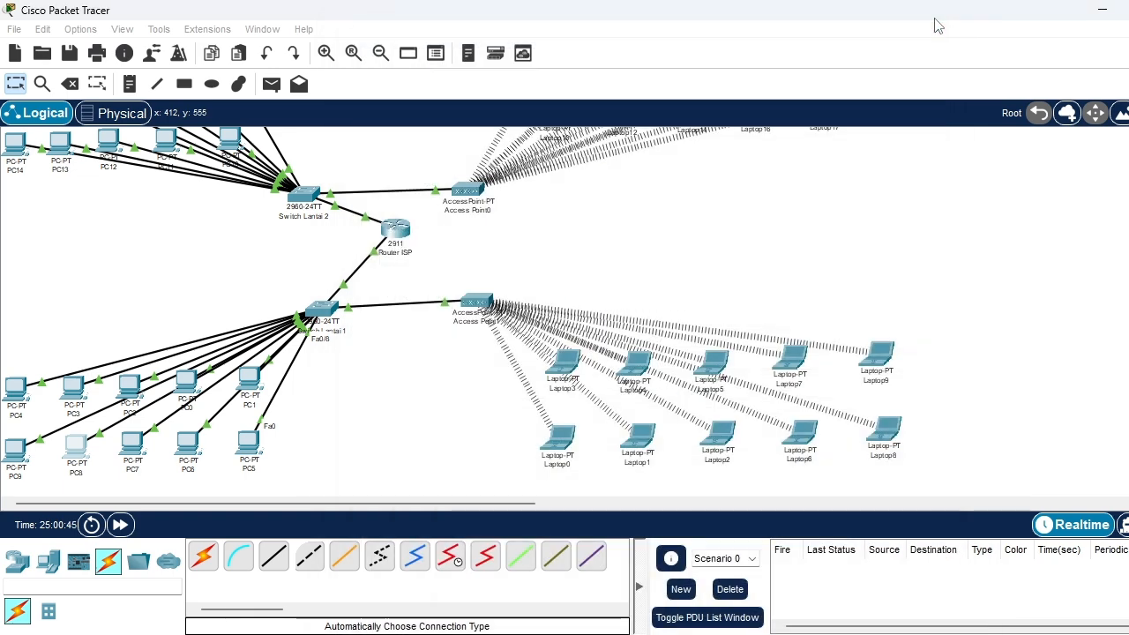
# Set PC9 to obtain its IPv4 address on FastEthernet0 through DHCP and close its window
pyautogui.click(15, 448)
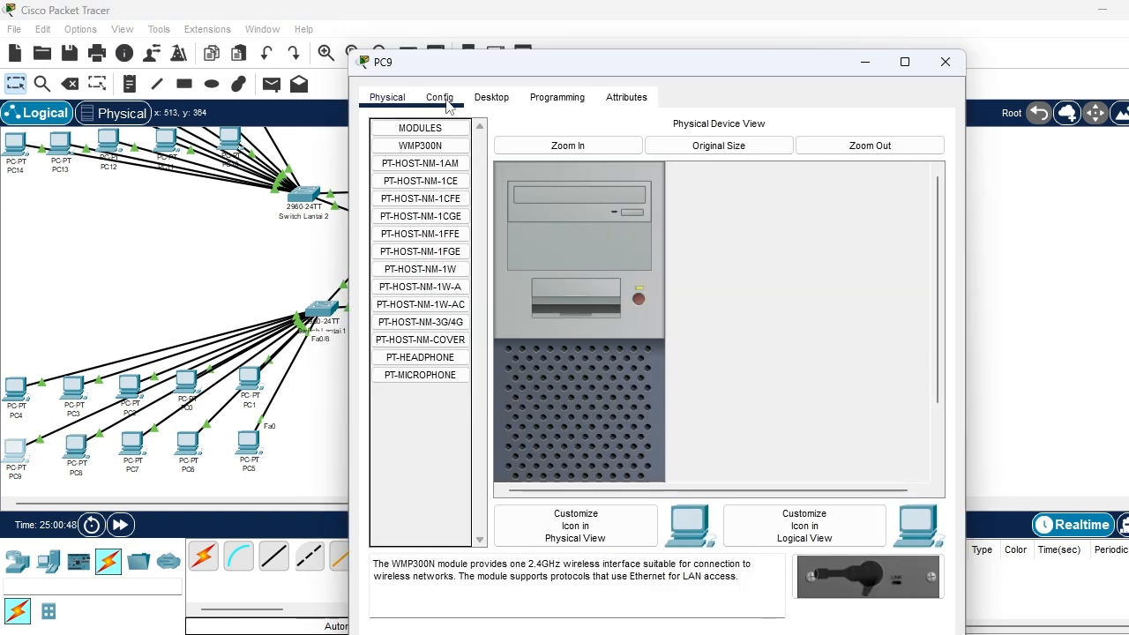
pyautogui.click(446, 100)
pyautogui.click(491, 97)
pyautogui.click(436, 167)
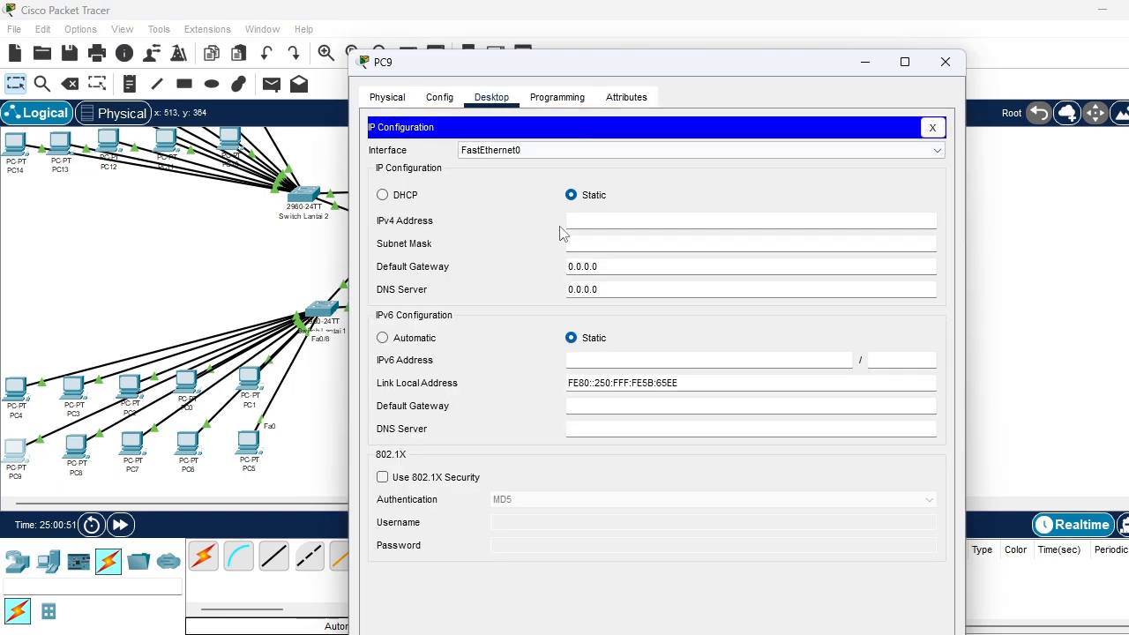
pyautogui.click(401, 198)
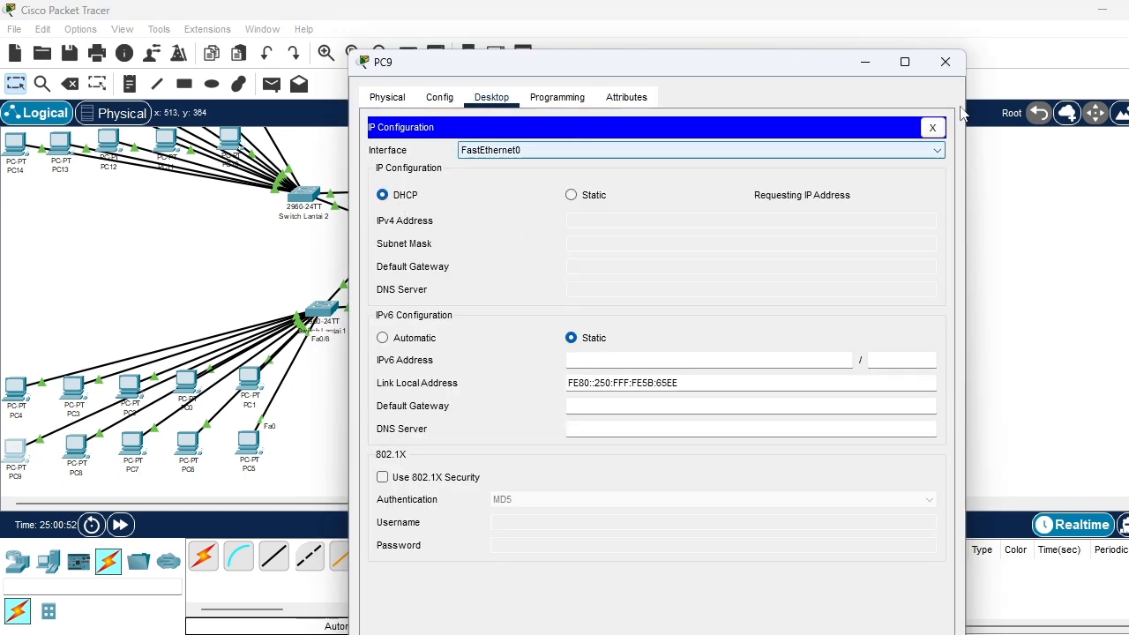
pyautogui.click(944, 61)
# Inspect PC15's address summary on the upper floor and Laptop0's IP configuration on Wireless0
pyautogui.scroll(3, 305, 395)
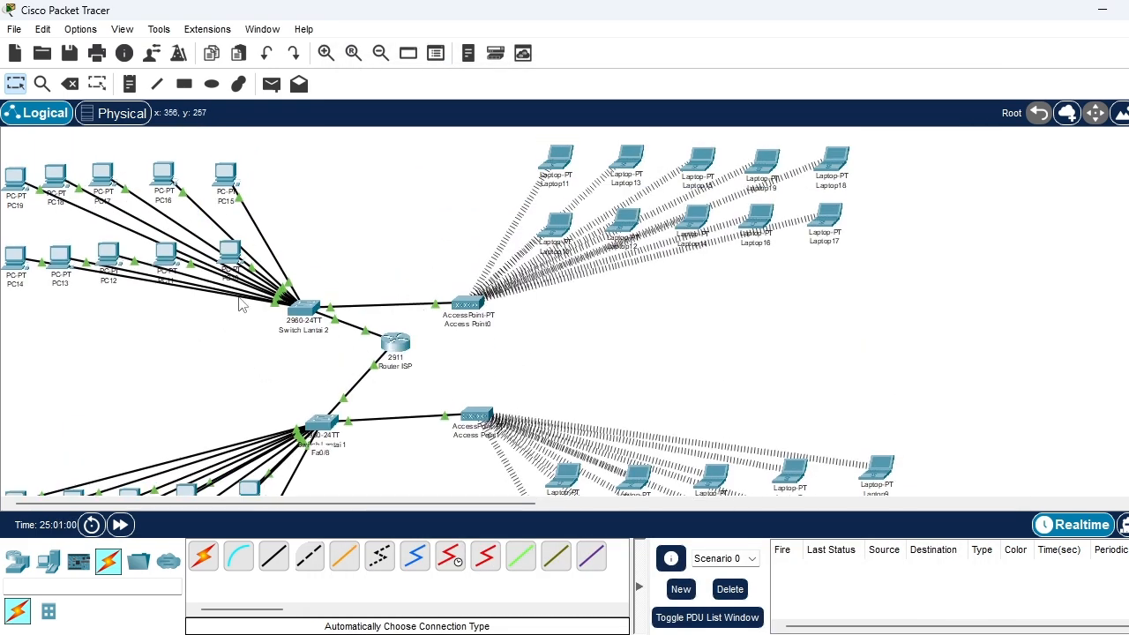
pyautogui.moveTo(228, 186)
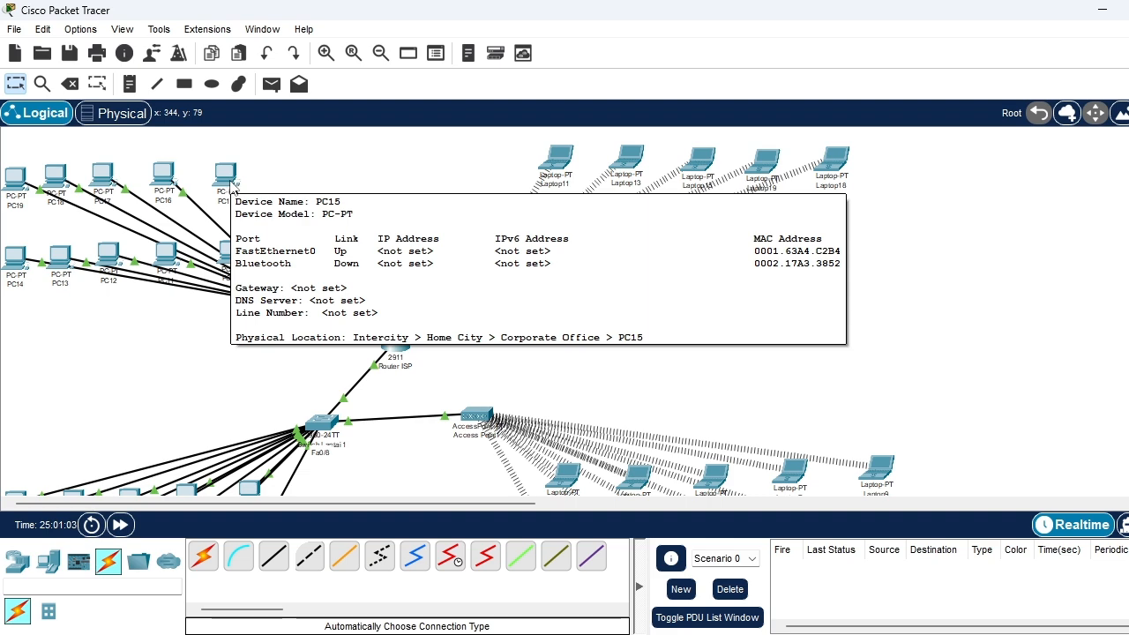
pyautogui.scroll(-2, 377, 392)
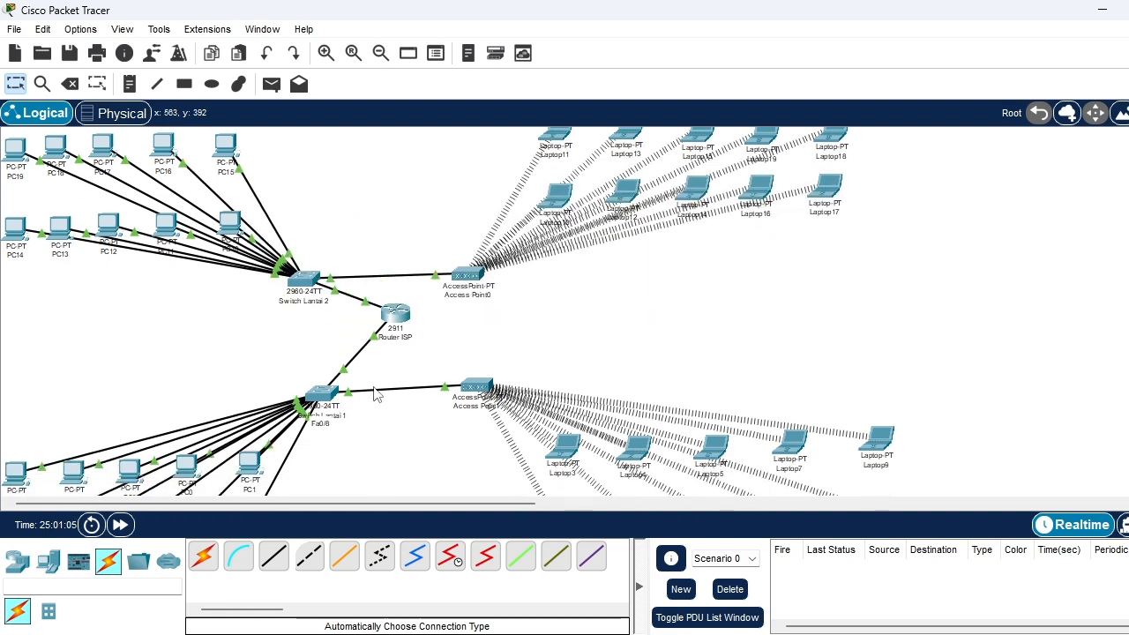
pyautogui.scroll(-3, 560, 453)
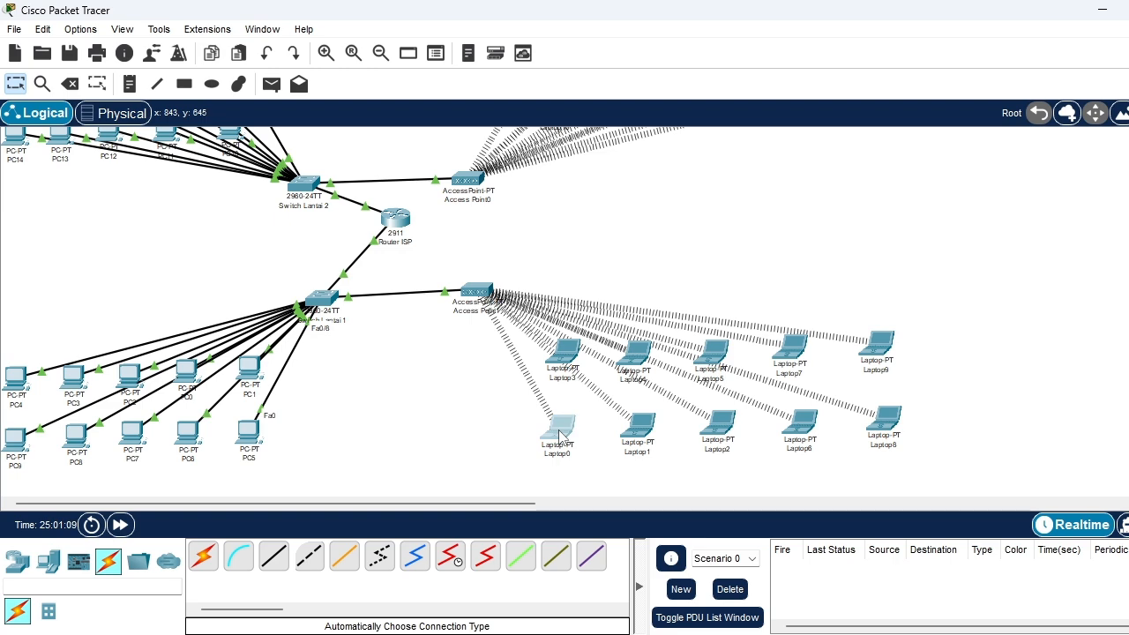
pyautogui.click(559, 433)
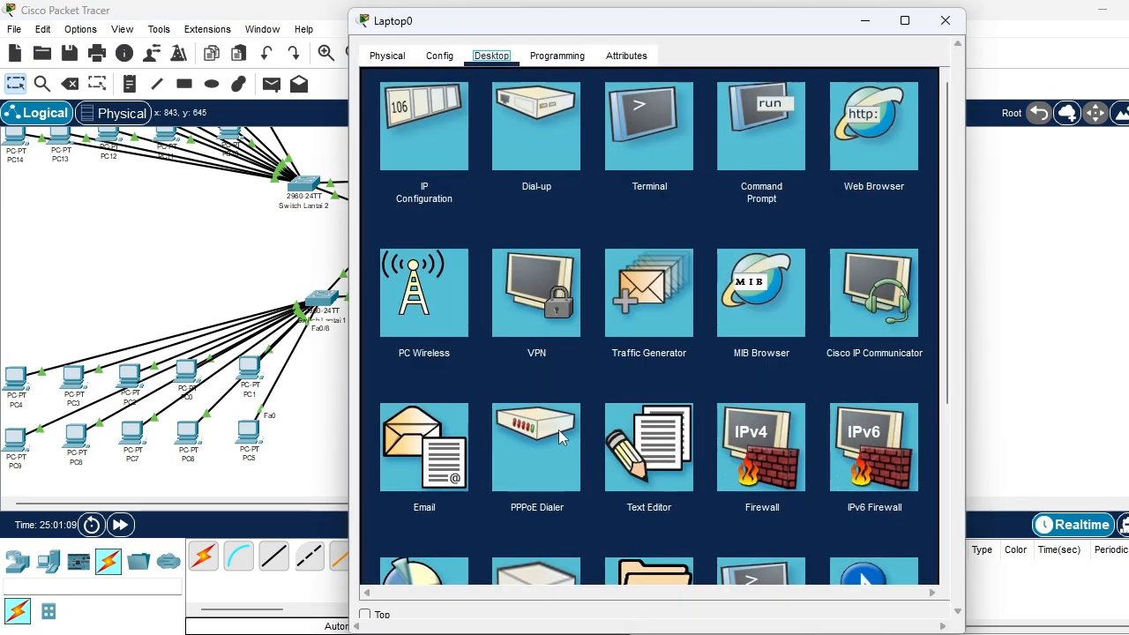
pyautogui.click(444, 166)
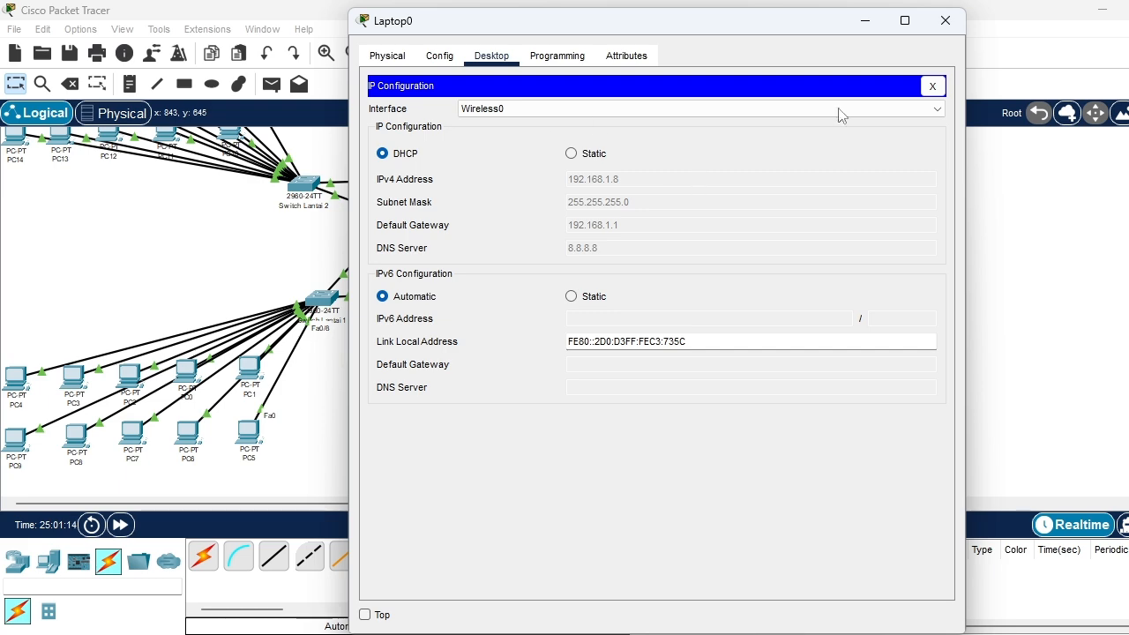
pyautogui.click(945, 20)
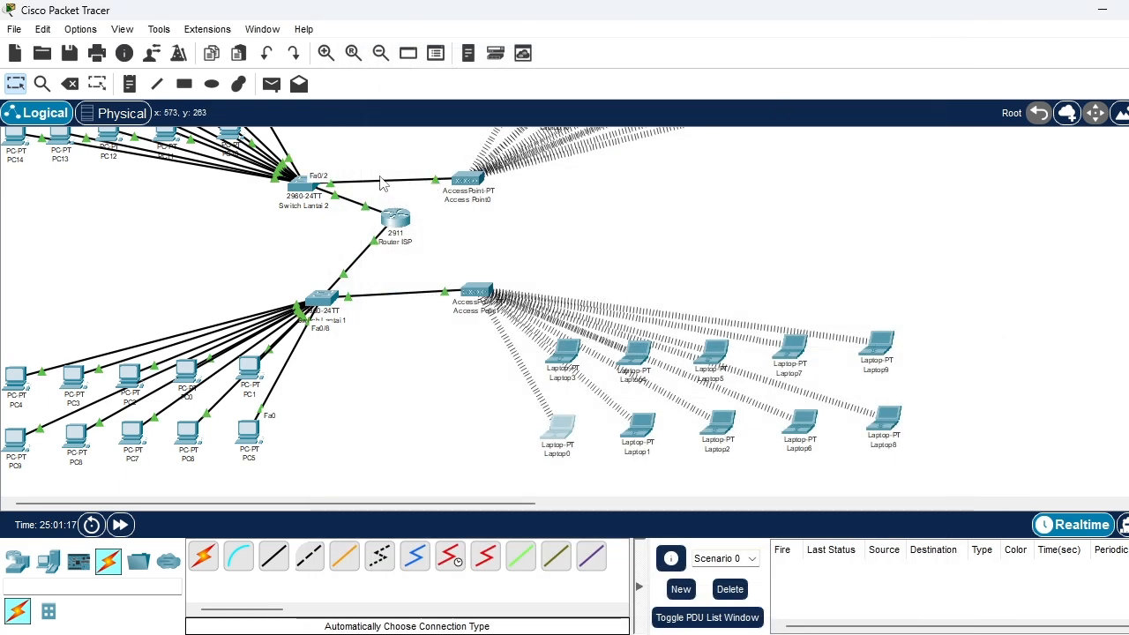
# Set PC10 on the upper floor to obtain its IPv4 address on FastEthernet0 through DHCP and close its window
pyautogui.scroll(3, 381, 183)
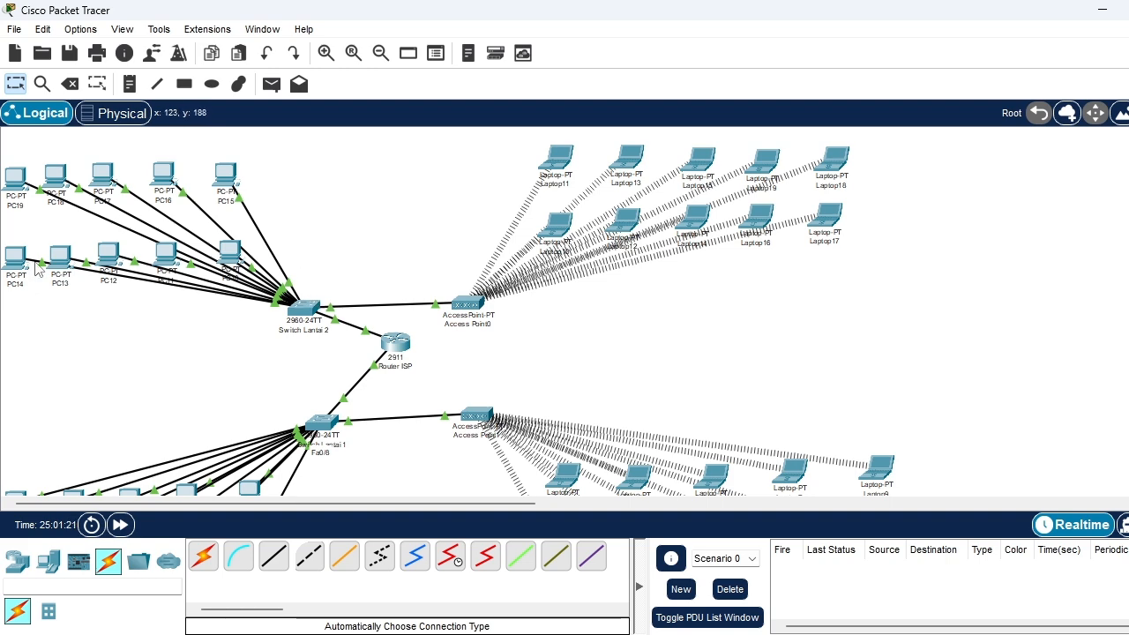
pyautogui.click(231, 253)
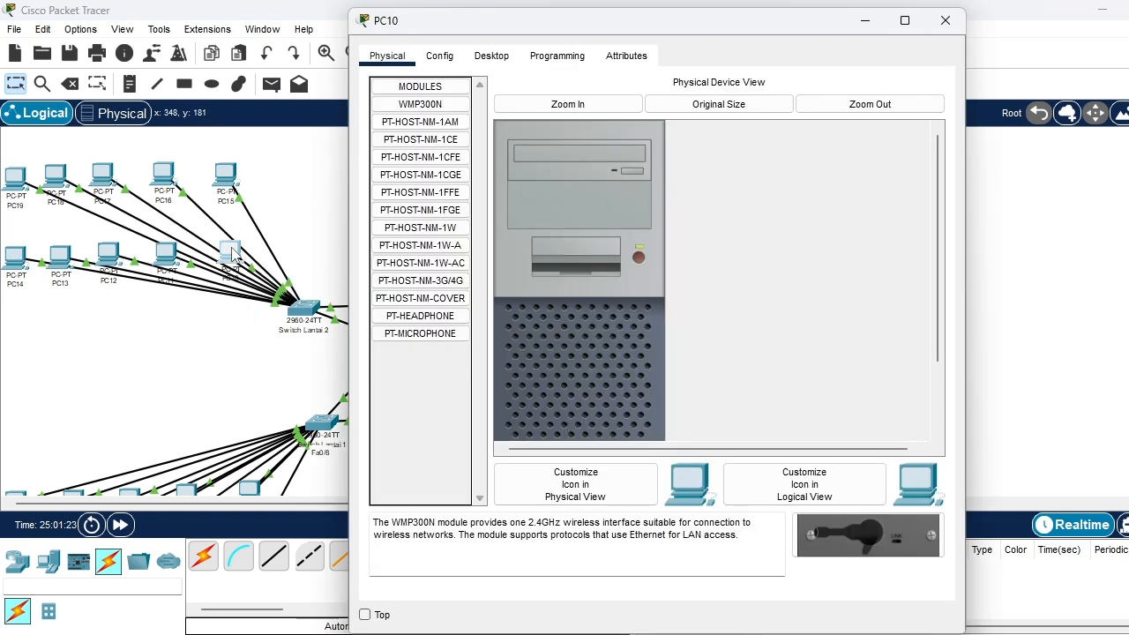
pyautogui.click(491, 55)
pyautogui.click(448, 117)
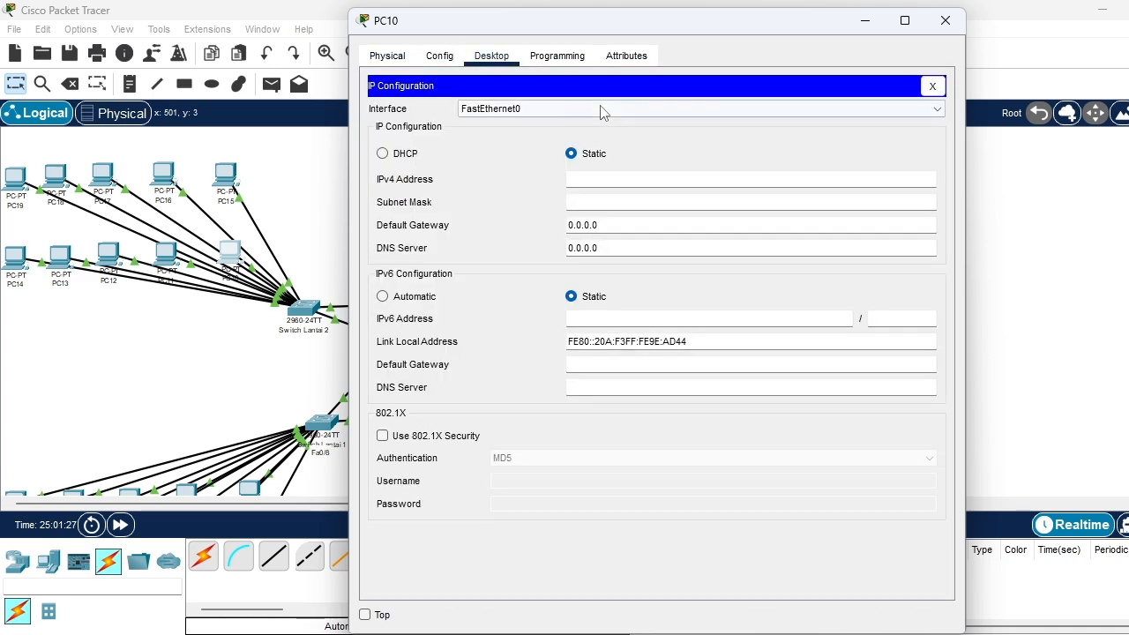
pyautogui.click(383, 154)
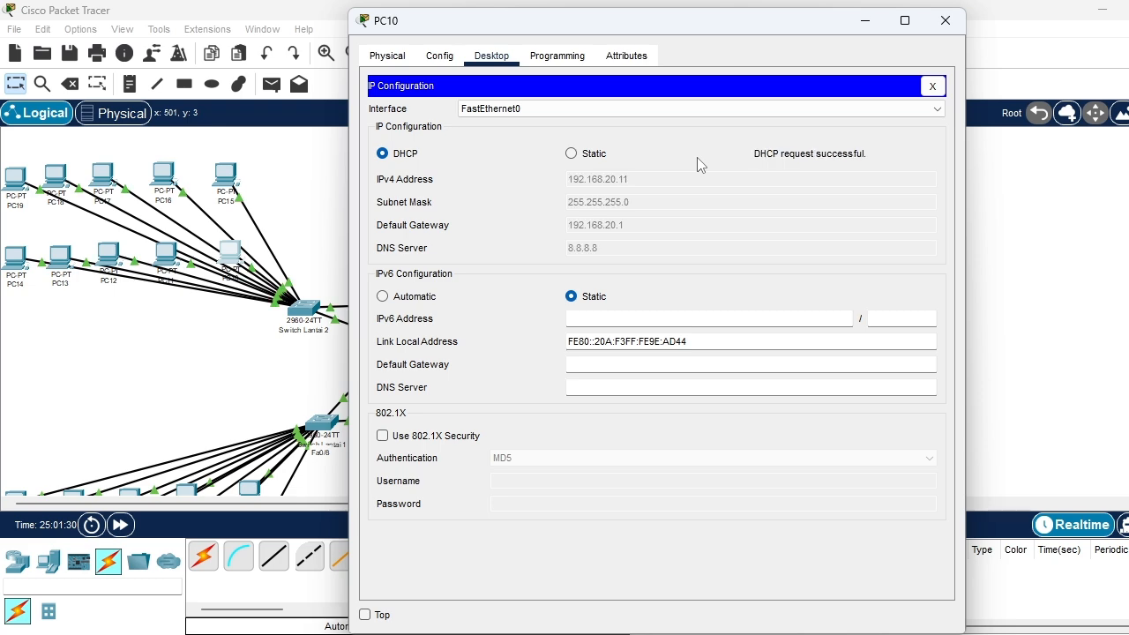
pyautogui.click(944, 20)
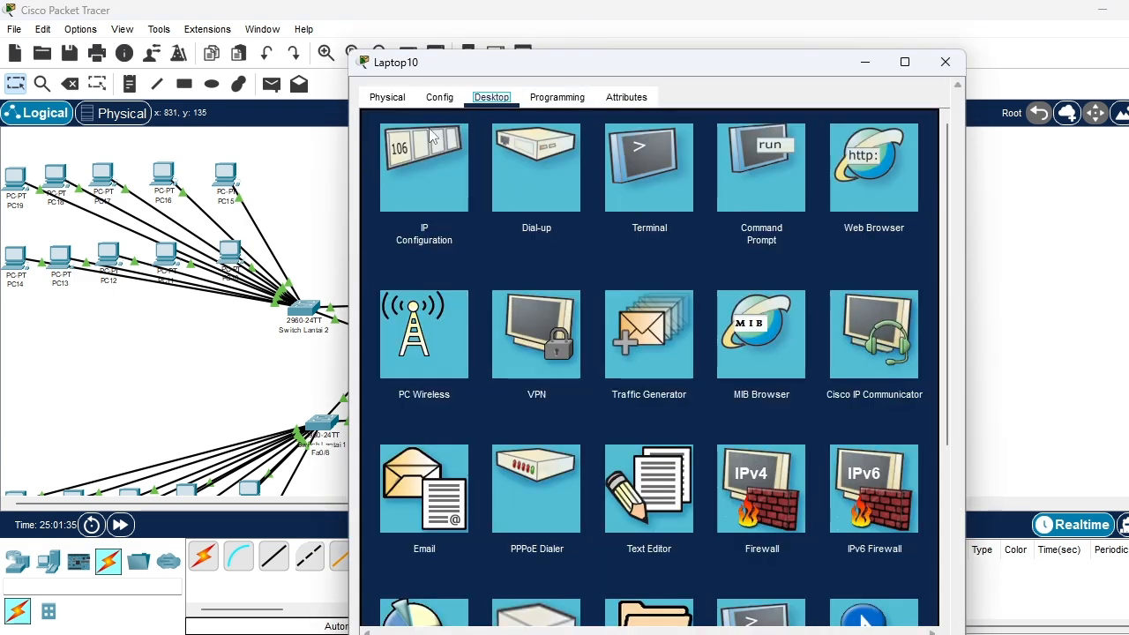
# Check Laptop10's IP configuration on Wireless0 and close its window
pyautogui.click(443, 153)
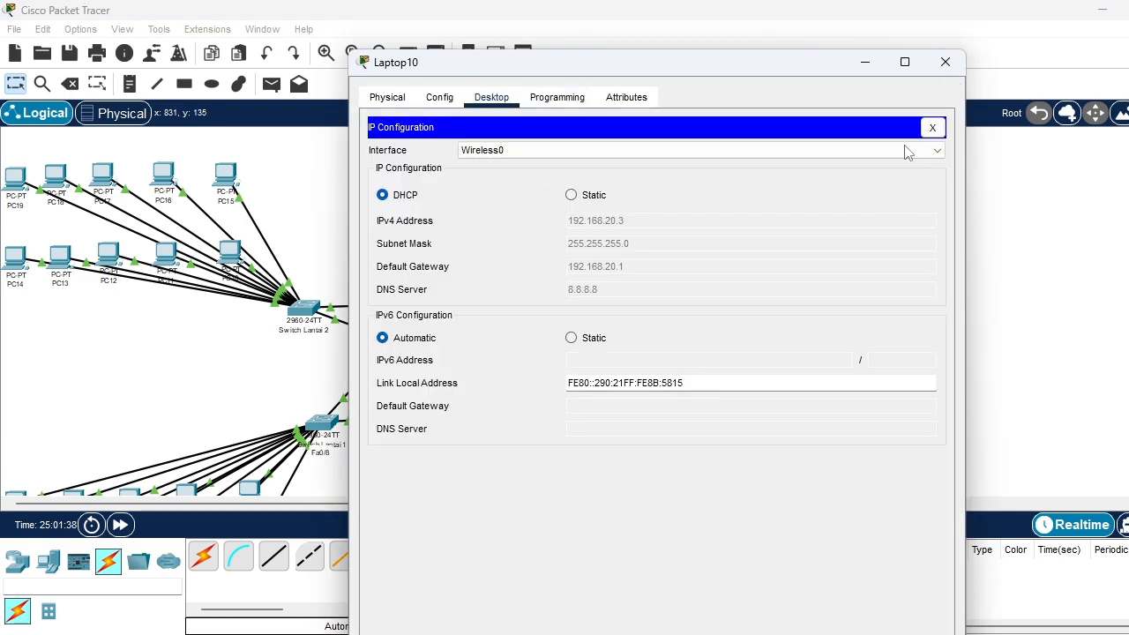
pyautogui.click(945, 62)
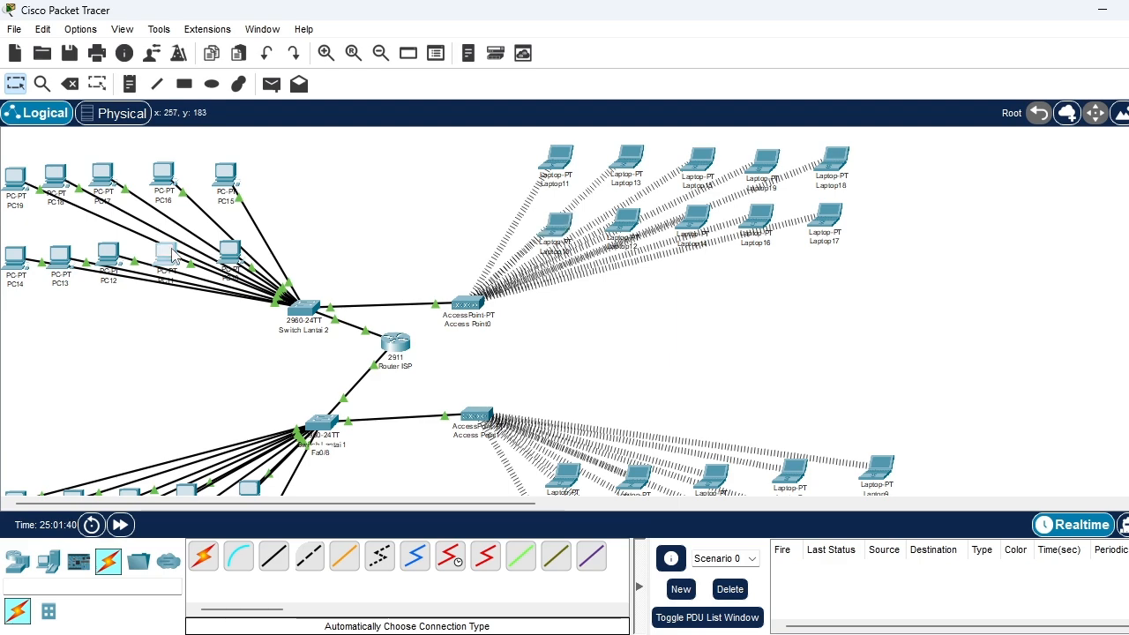
# Switch PC11's IPv4 configuration on FastEthernet0 to DHCP and close its window
pyautogui.click(171, 255)
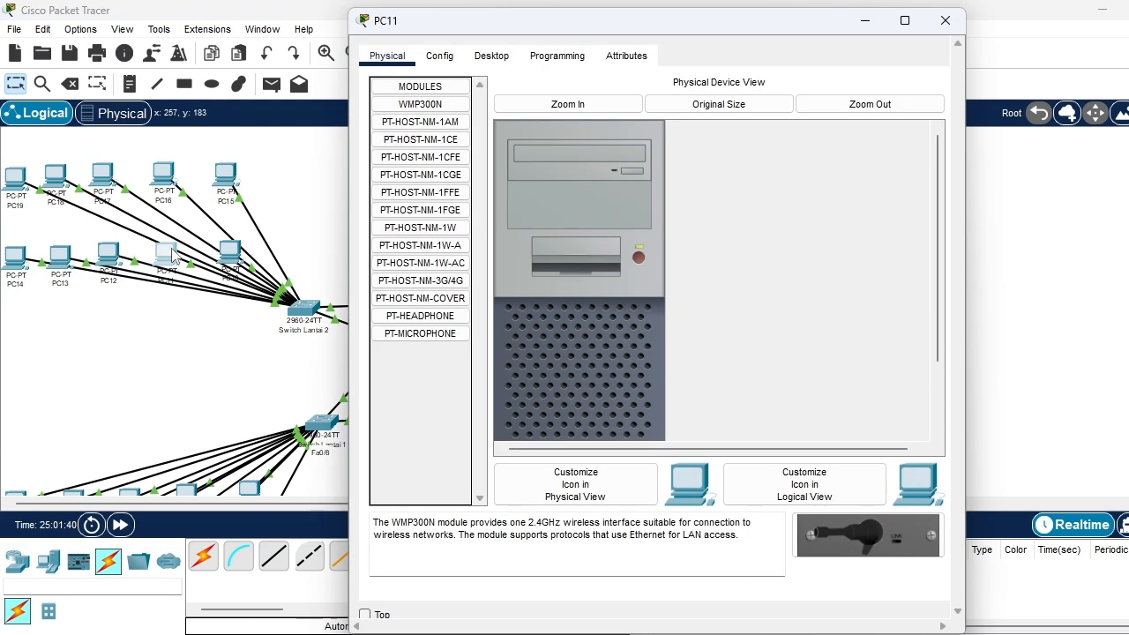
pyautogui.click(489, 56)
pyautogui.click(419, 126)
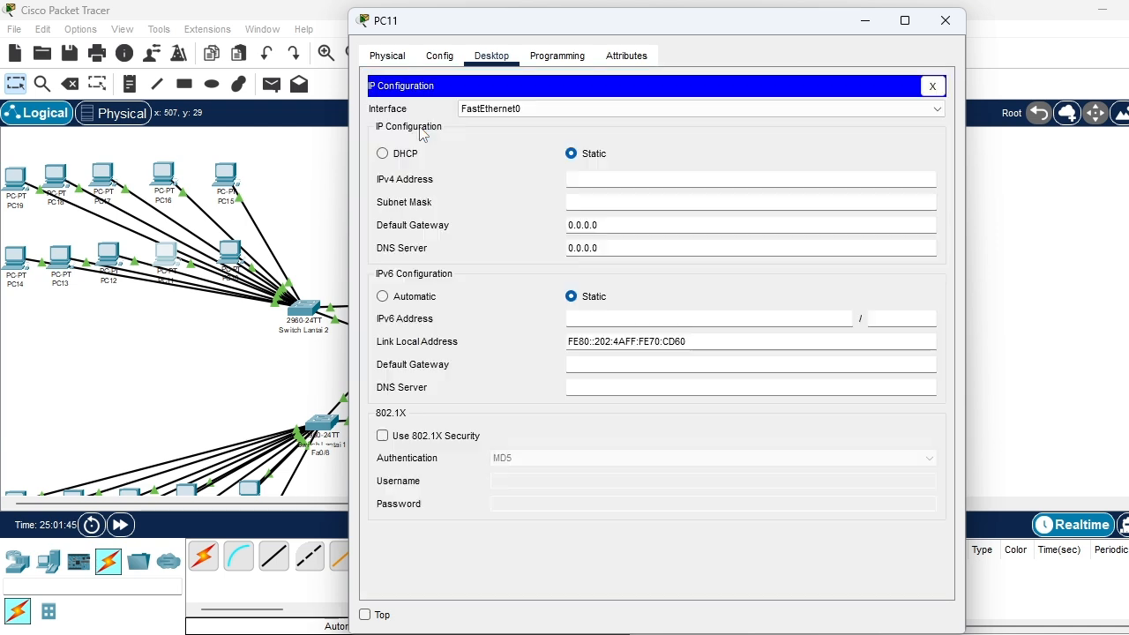
pyautogui.click(404, 156)
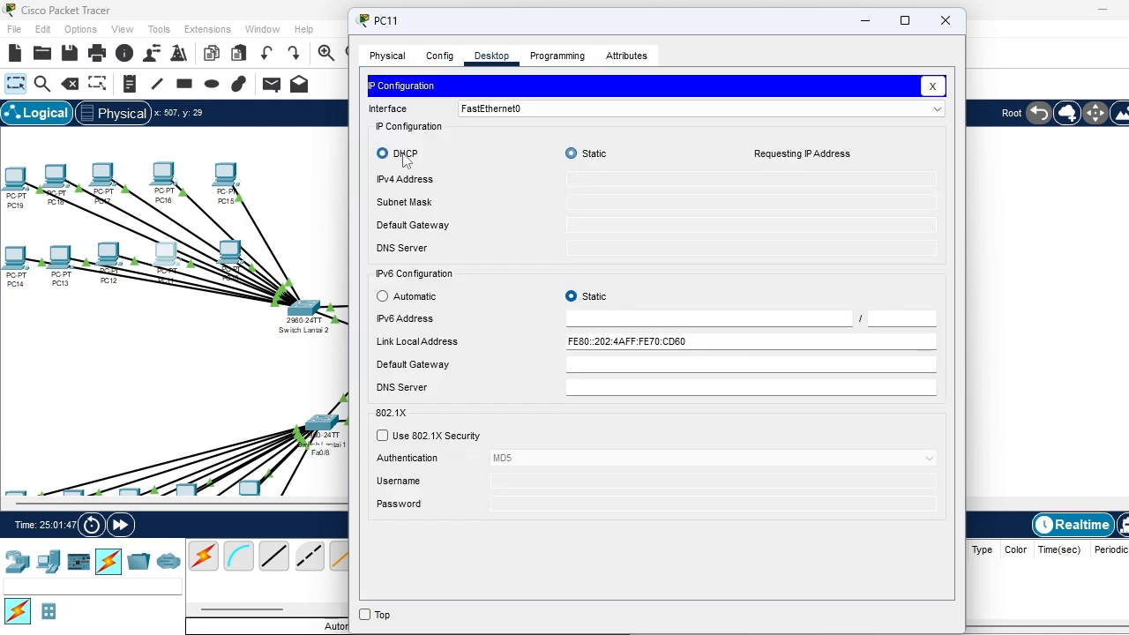
pyautogui.click(945, 19)
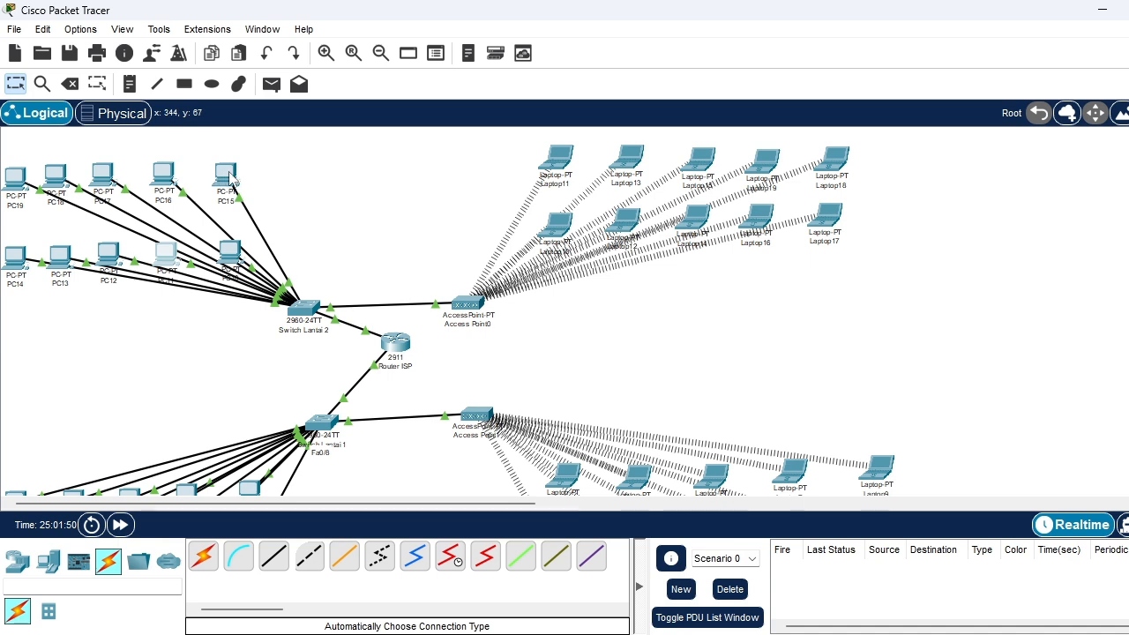
# Set PC12 to obtain its IPv4 address on FastEthernet0 through DHCP and close its window
pyautogui.click(116, 262)
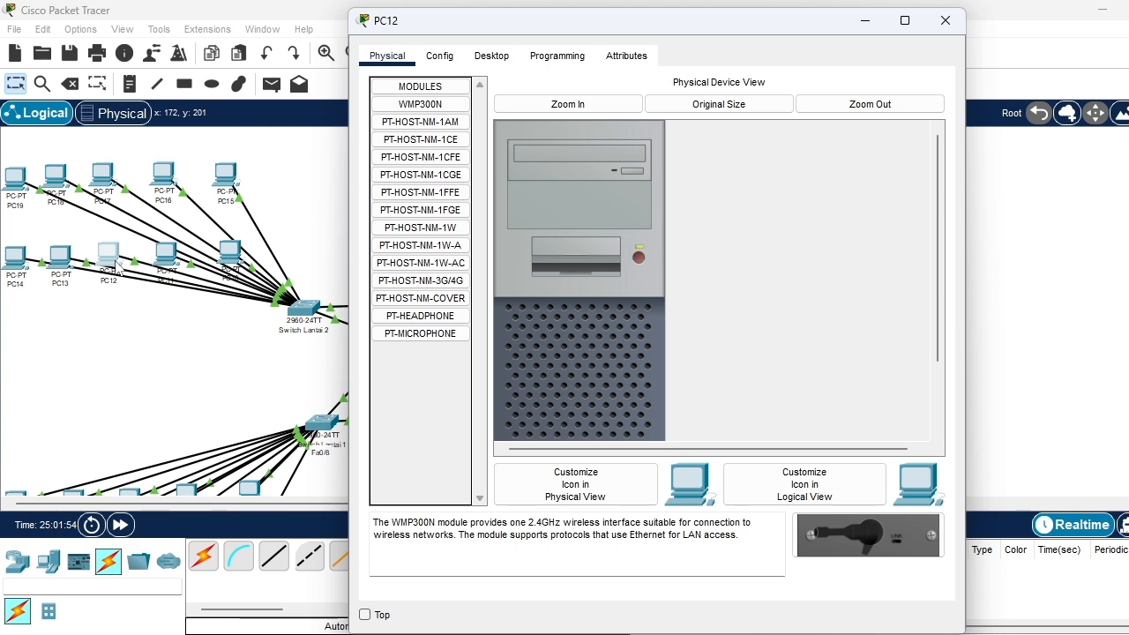
pyautogui.click(490, 59)
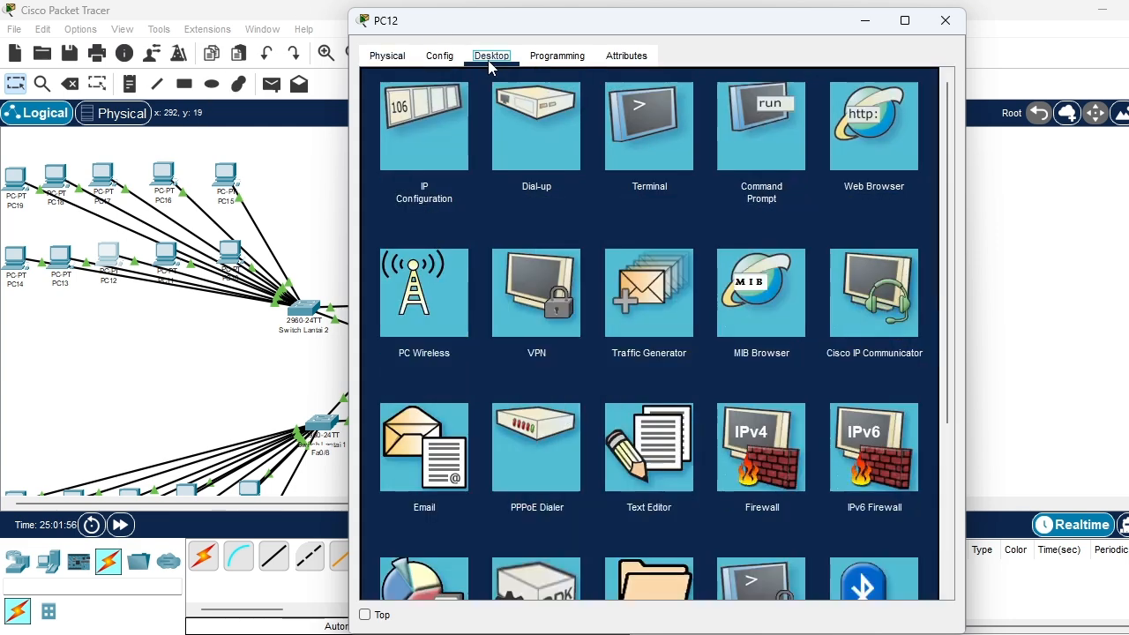
pyautogui.click(417, 153)
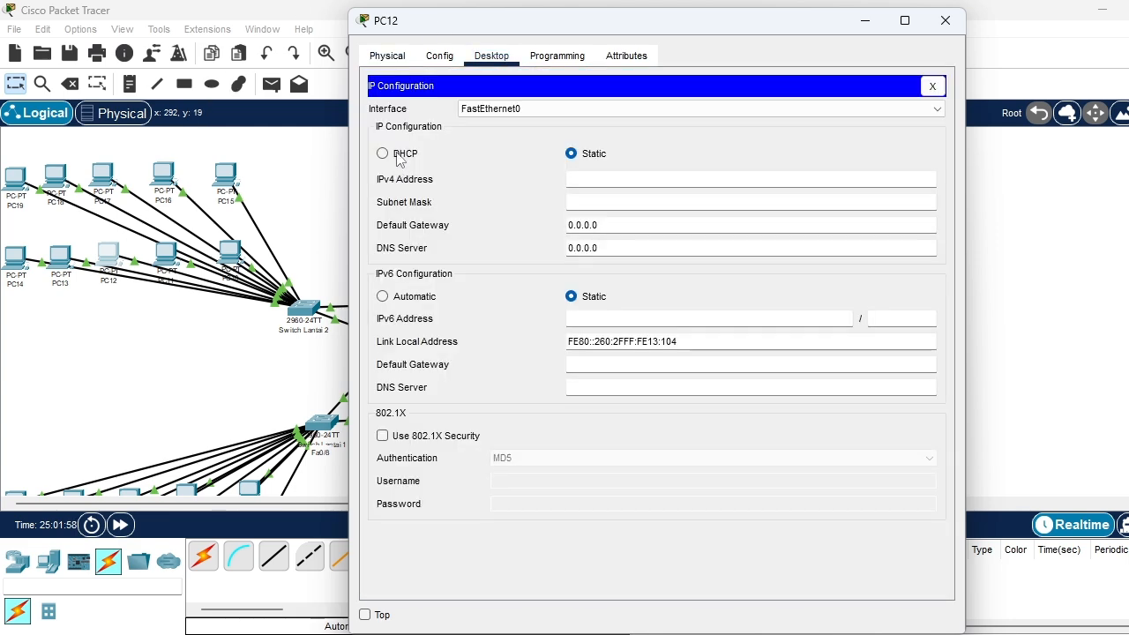
pyautogui.click(397, 157)
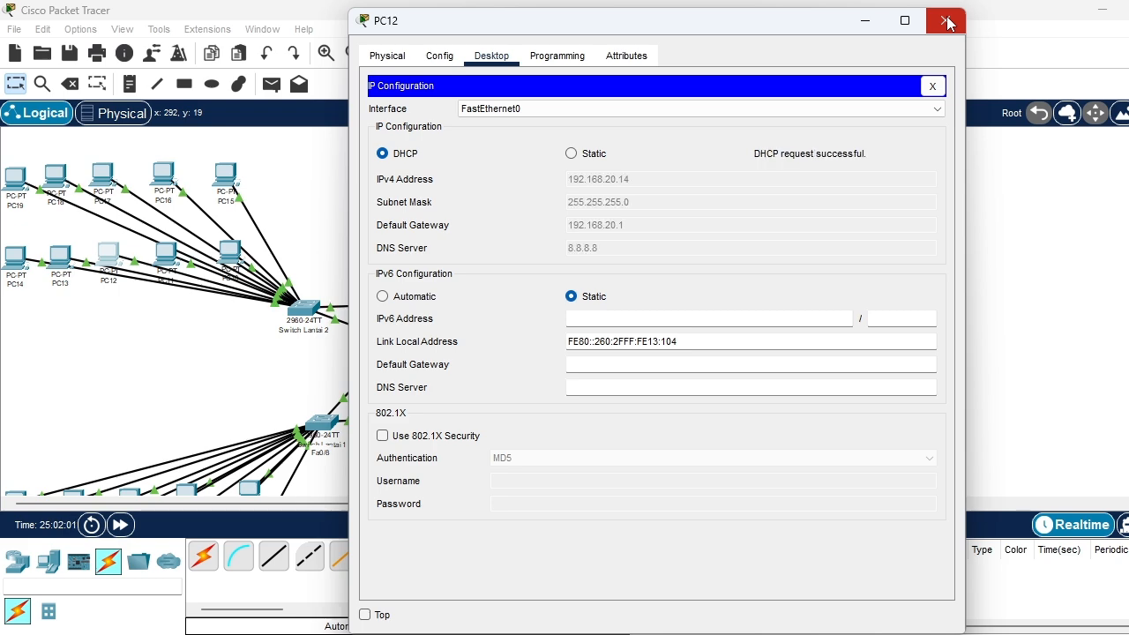
pyautogui.click(945, 20)
# Switch PC13's IPv4 configuration on FastEthernet0 to DHCP and close its window
pyautogui.click(58, 263)
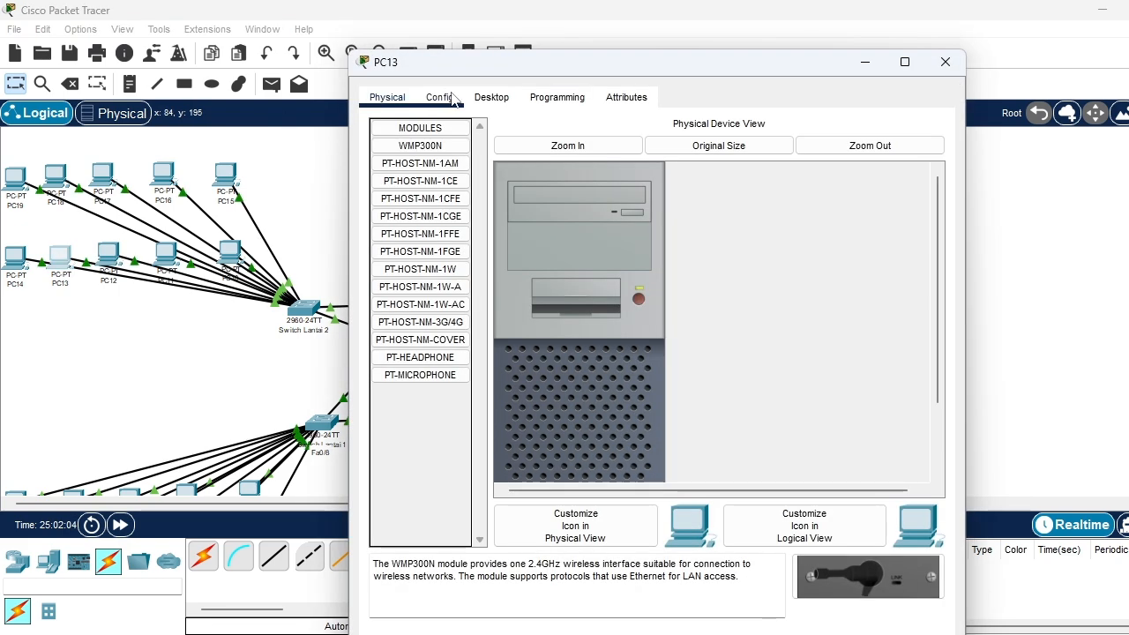
pyautogui.click(491, 97)
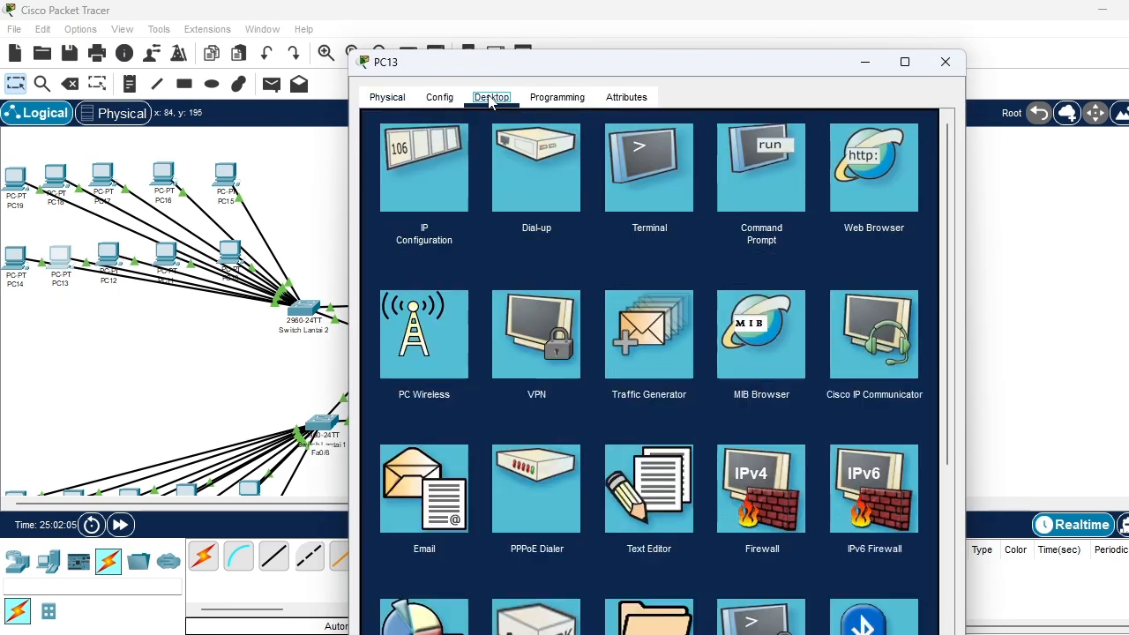
pyautogui.click(405, 191)
pyautogui.click(410, 196)
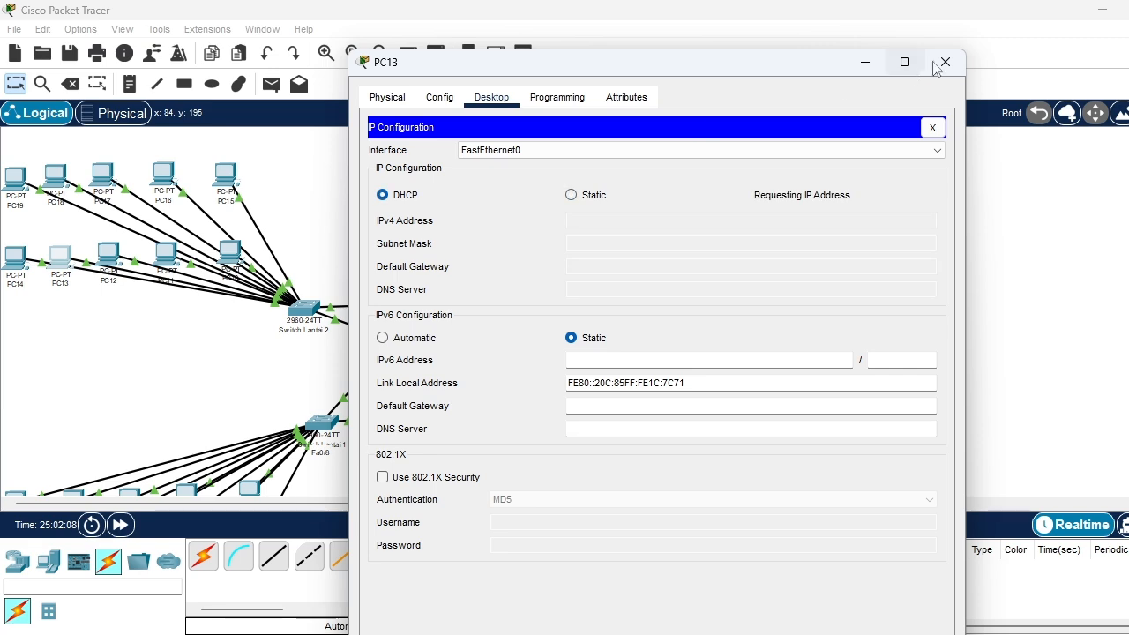
pyautogui.click(941, 63)
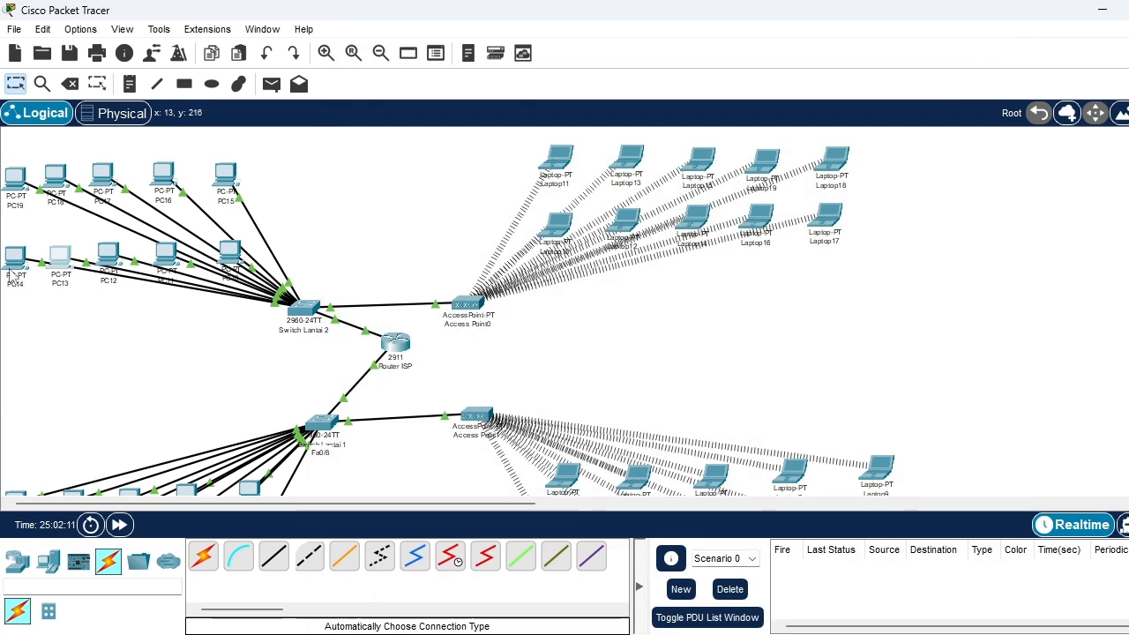
# Switch PC14's IPv4 configuration on FastEthernet0 to DHCP and close its window
pyautogui.click(11, 263)
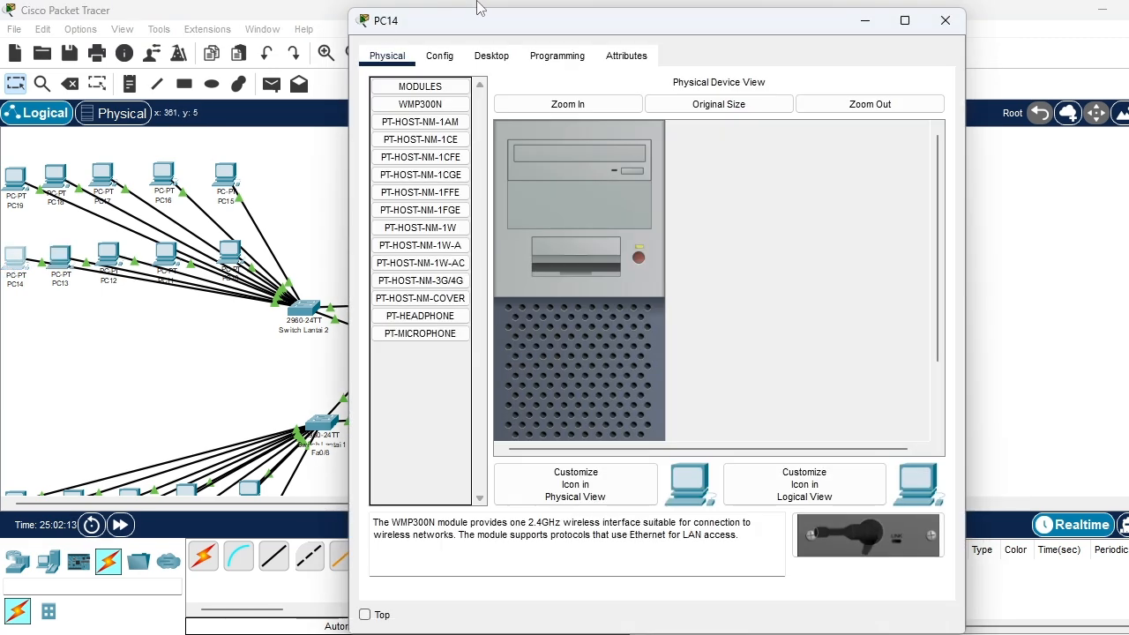
pyautogui.click(491, 57)
pyautogui.click(402, 137)
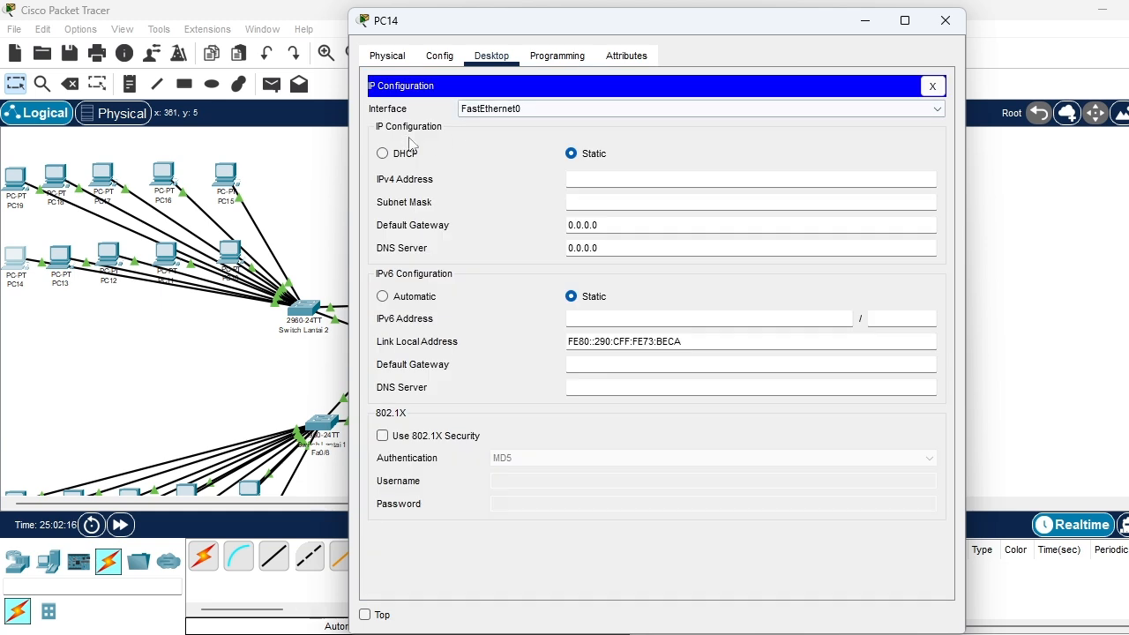
pyautogui.click(394, 155)
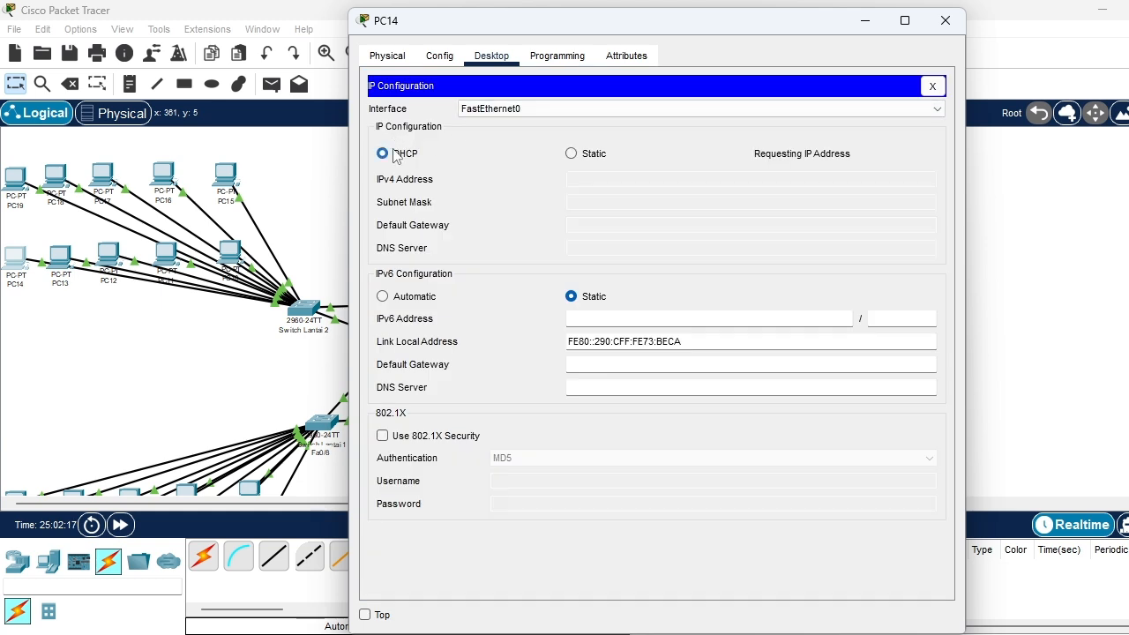
pyautogui.click(944, 20)
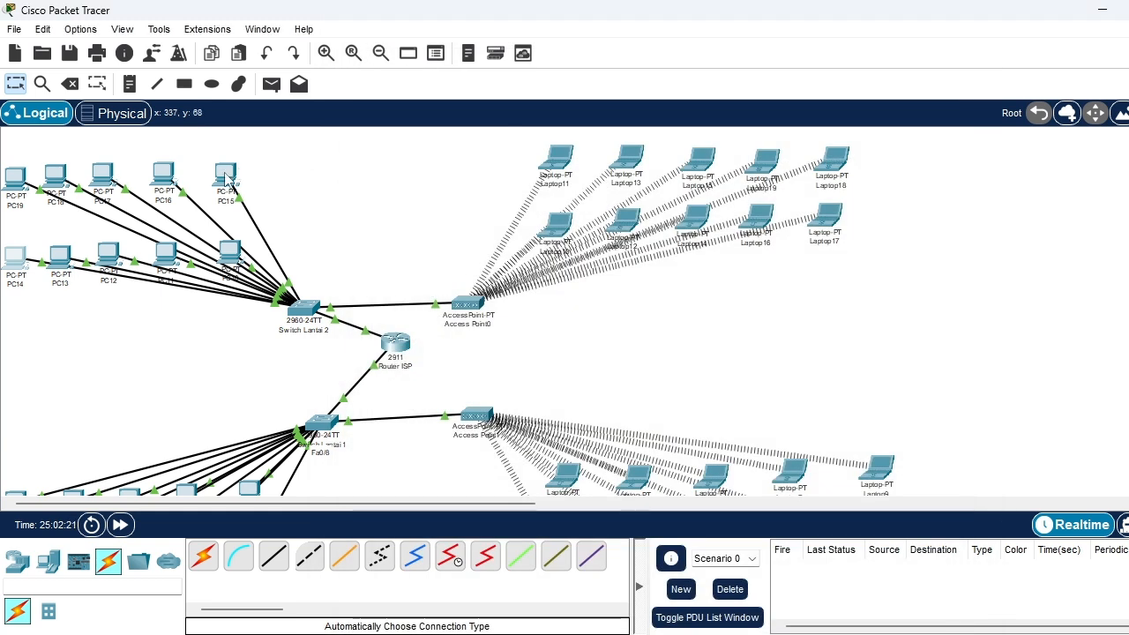
# Set PC15 to obtain its IPv4 address on FastEthernet0 through DHCP and close its window
pyautogui.click(227, 177)
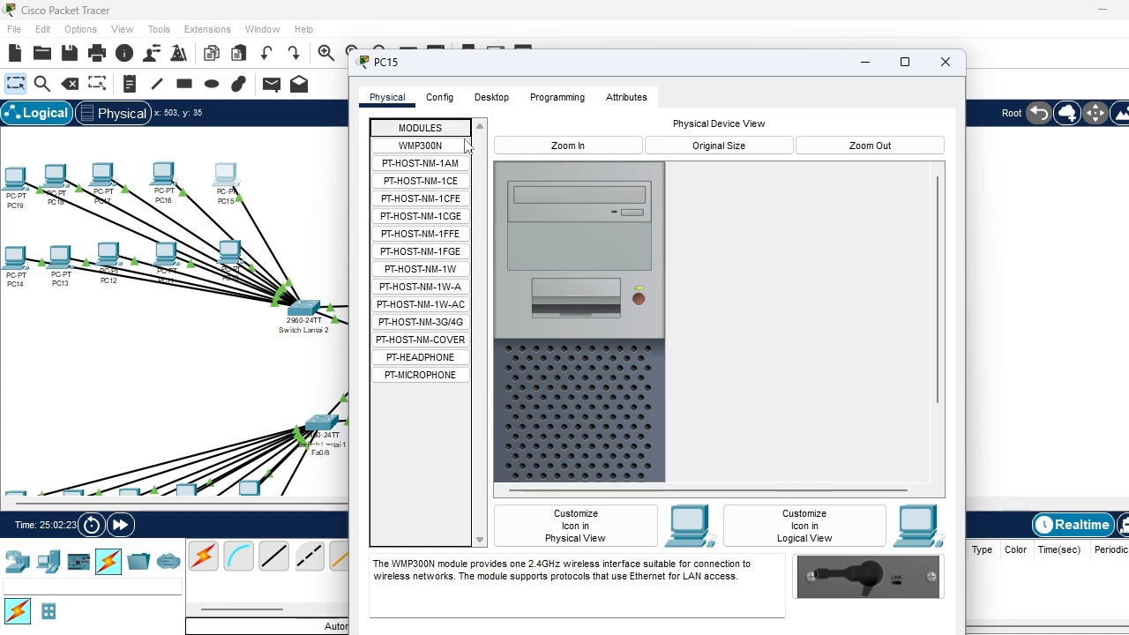
pyautogui.click(491, 98)
pyautogui.click(467, 144)
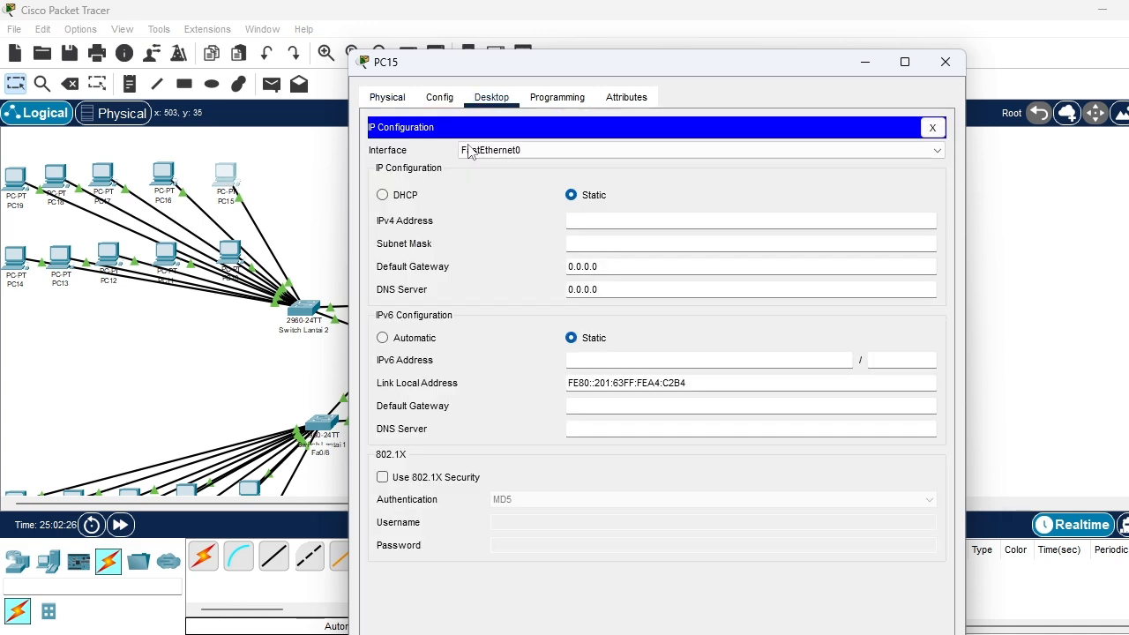
pyautogui.click(382, 195)
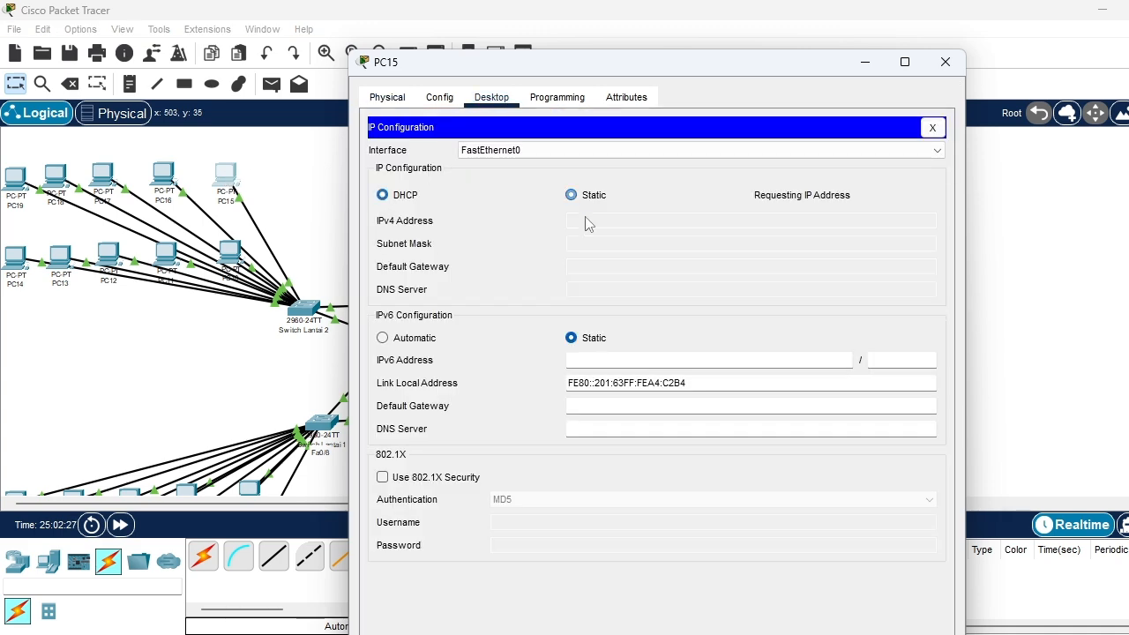
pyautogui.click(947, 66)
# Switch PC16's IPv4 configuration on FastEthernet0 to DHCP and close its window
pyautogui.click(163, 175)
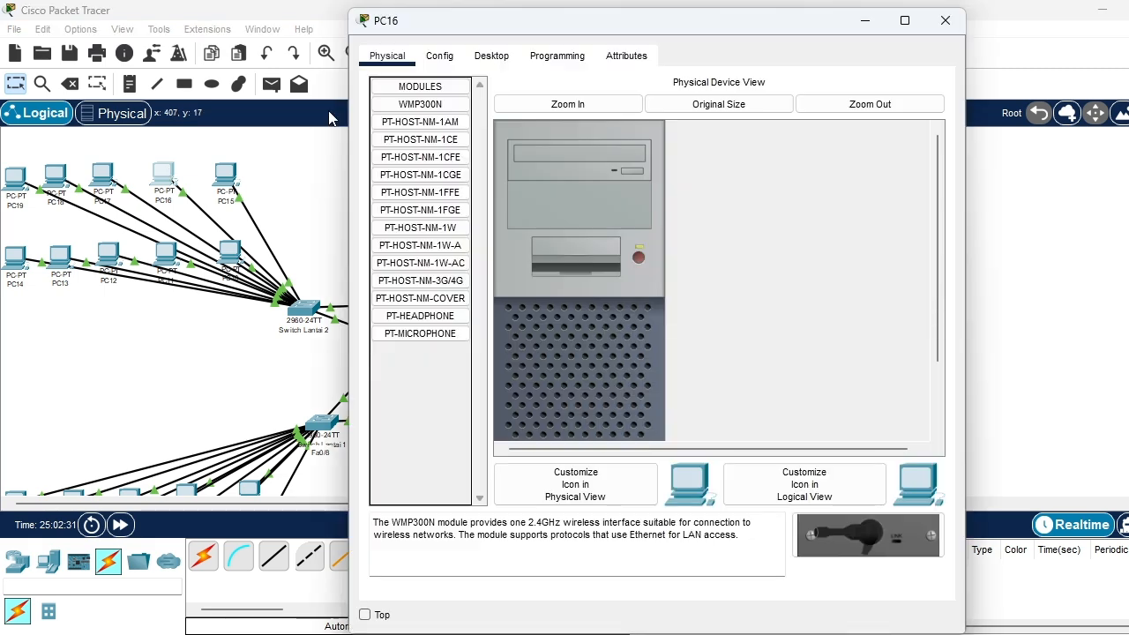
pyautogui.click(494, 56)
pyautogui.click(434, 113)
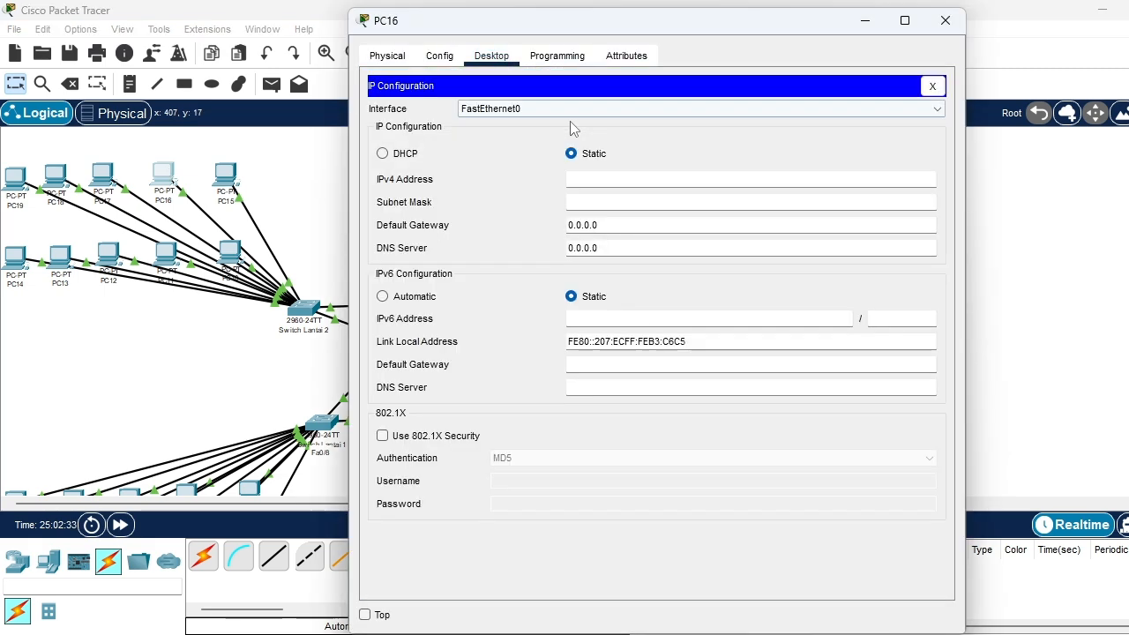
pyautogui.click(399, 155)
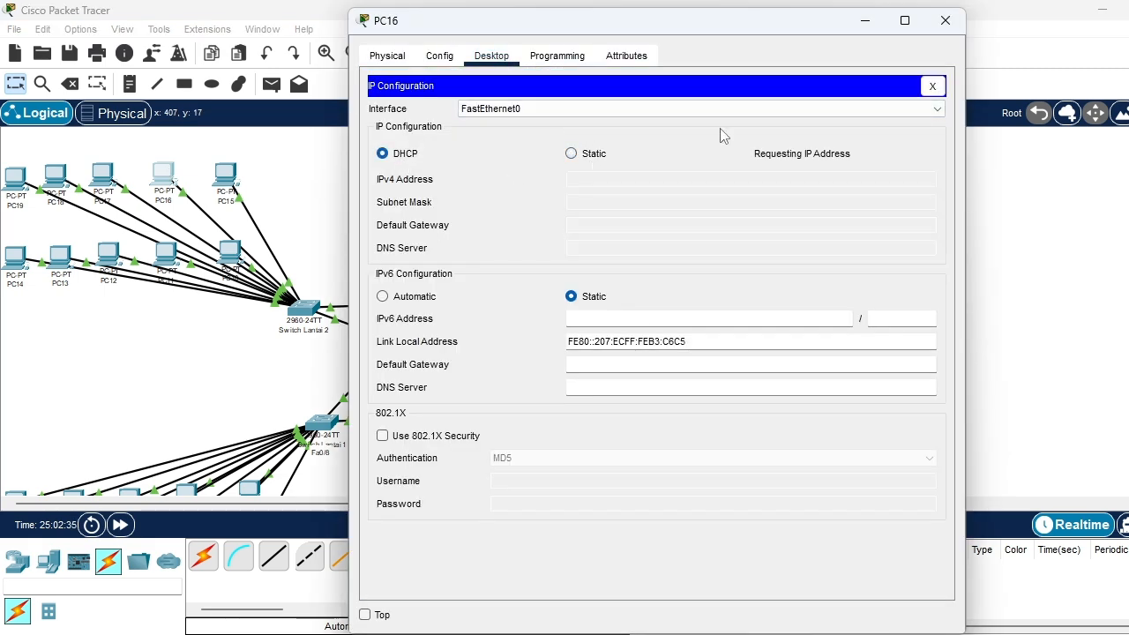
pyautogui.click(945, 20)
# Set PC17 to obtain its IPv4 address on FastEthernet0 through DHCP and close its window
pyautogui.click(102, 175)
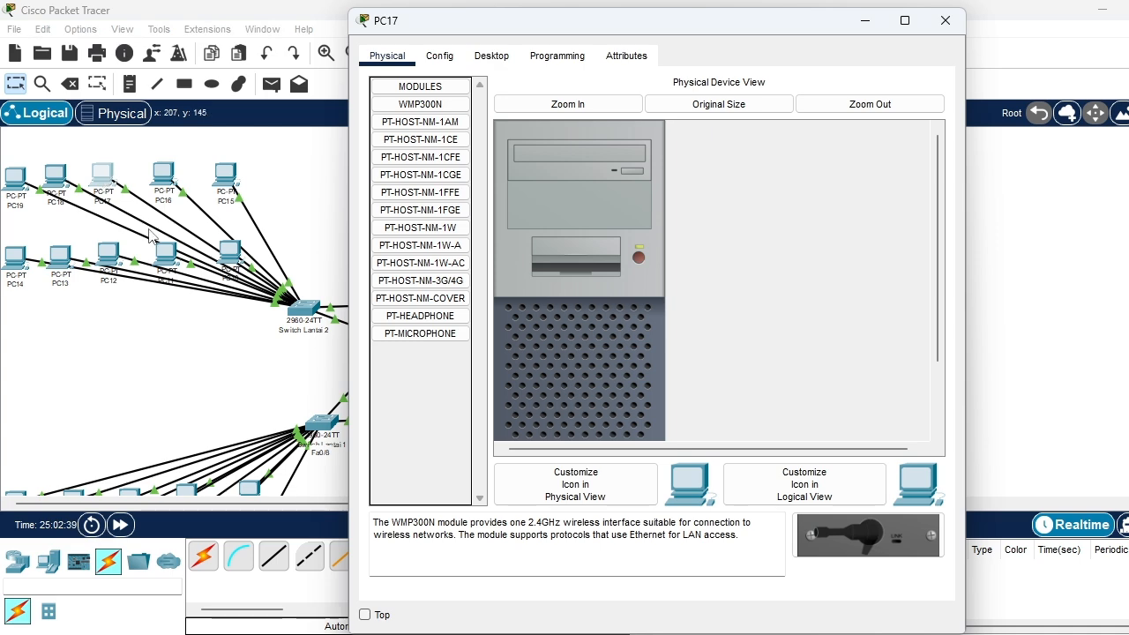
pyautogui.click(498, 56)
pyautogui.click(436, 111)
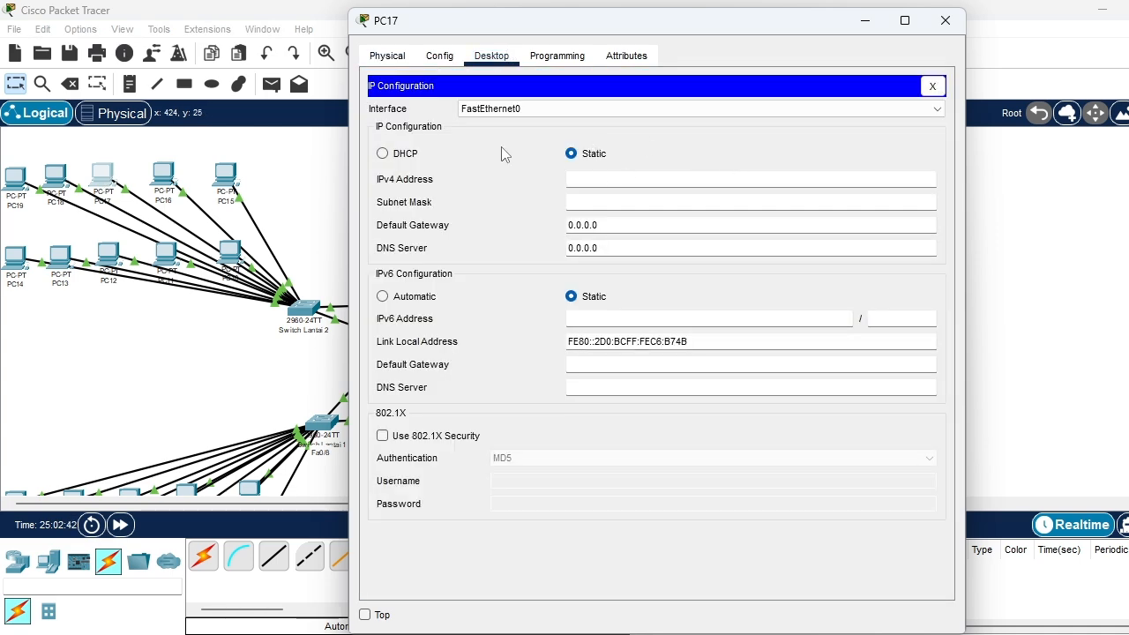
pyautogui.click(395, 157)
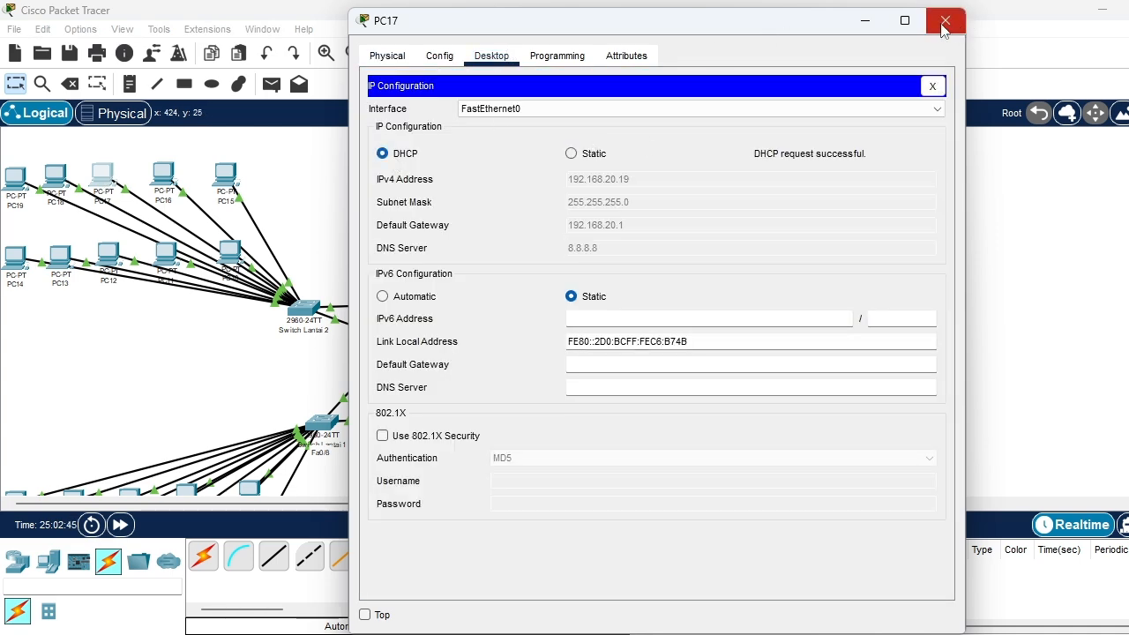
pyautogui.click(943, 21)
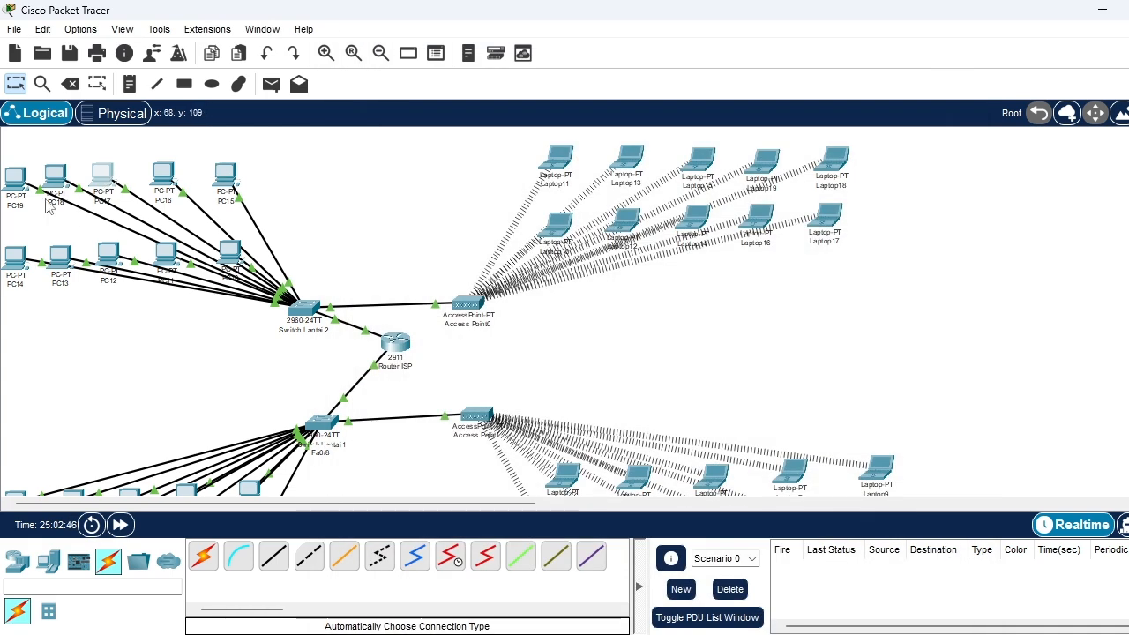
# Switch PC18's IPv4 configuration on FastEthernet0 to DHCP and close its window
pyautogui.click(222, 164)
pyautogui.click(492, 56)
pyautogui.click(436, 119)
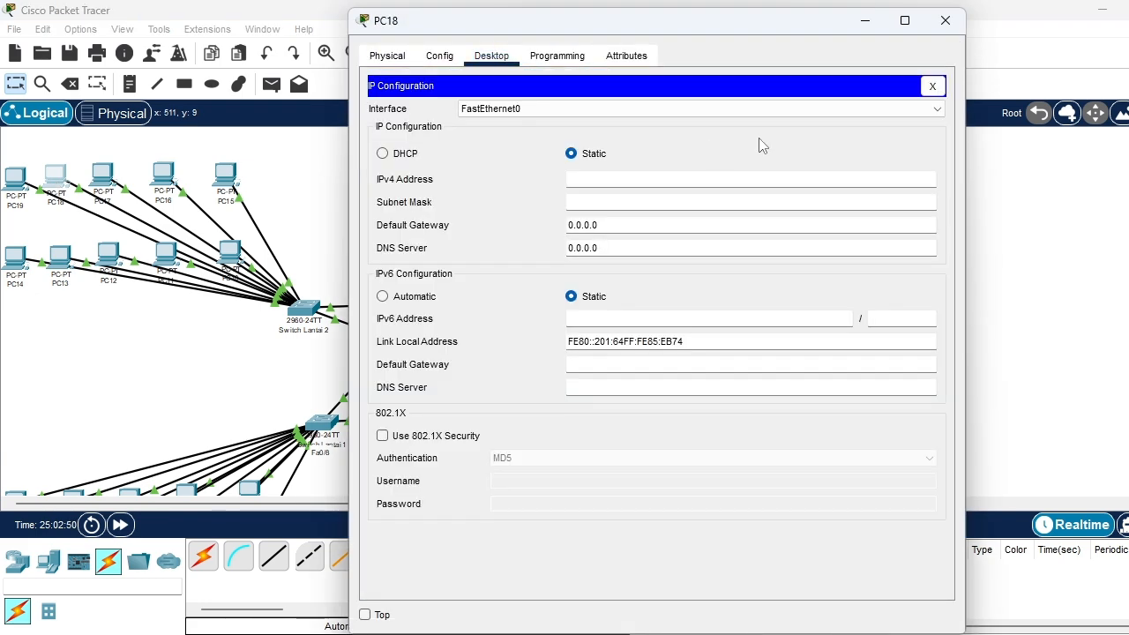
pyautogui.click(415, 156)
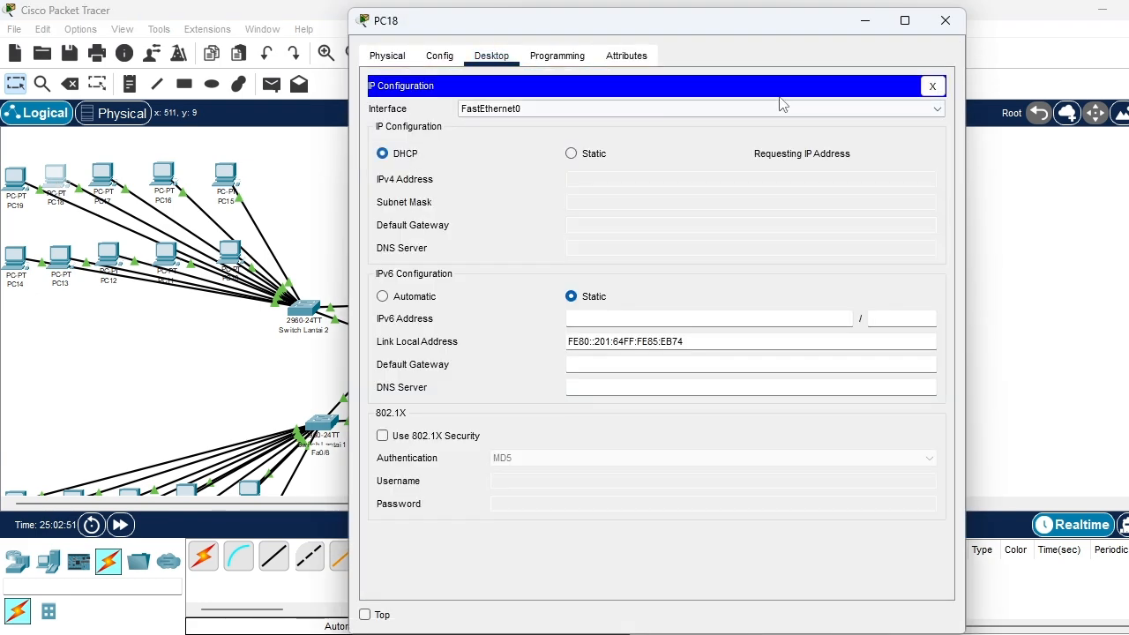
pyautogui.click(944, 20)
# Set PC19 to obtain its IPv4 address on FastEthernet0 through DHCP and close its window
pyautogui.click(12, 177)
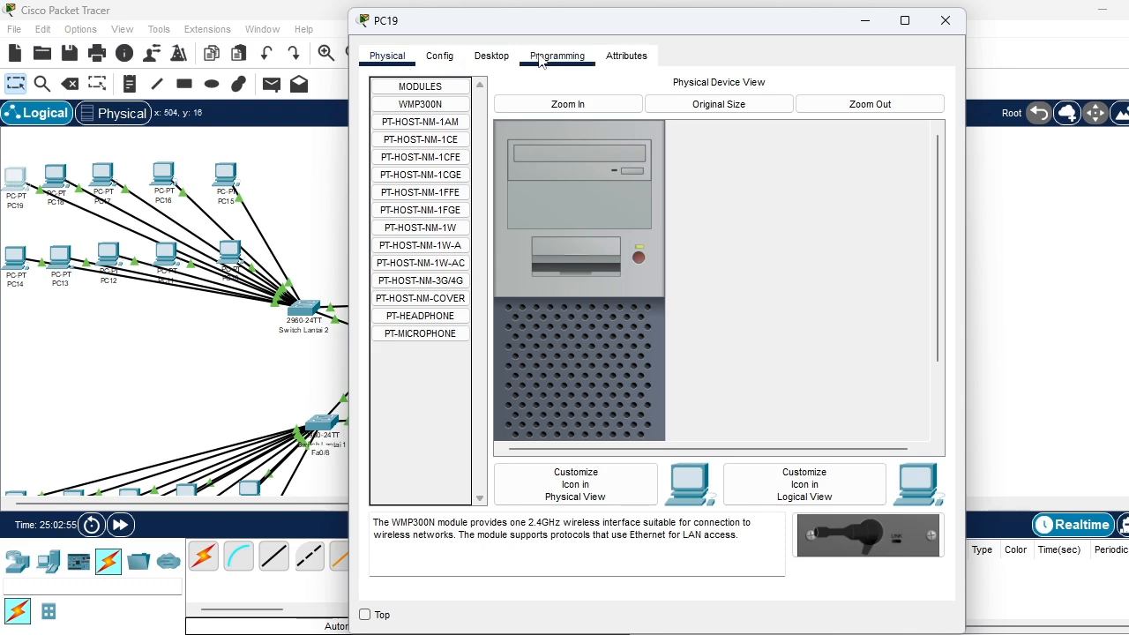
pyautogui.click(491, 55)
pyautogui.click(425, 119)
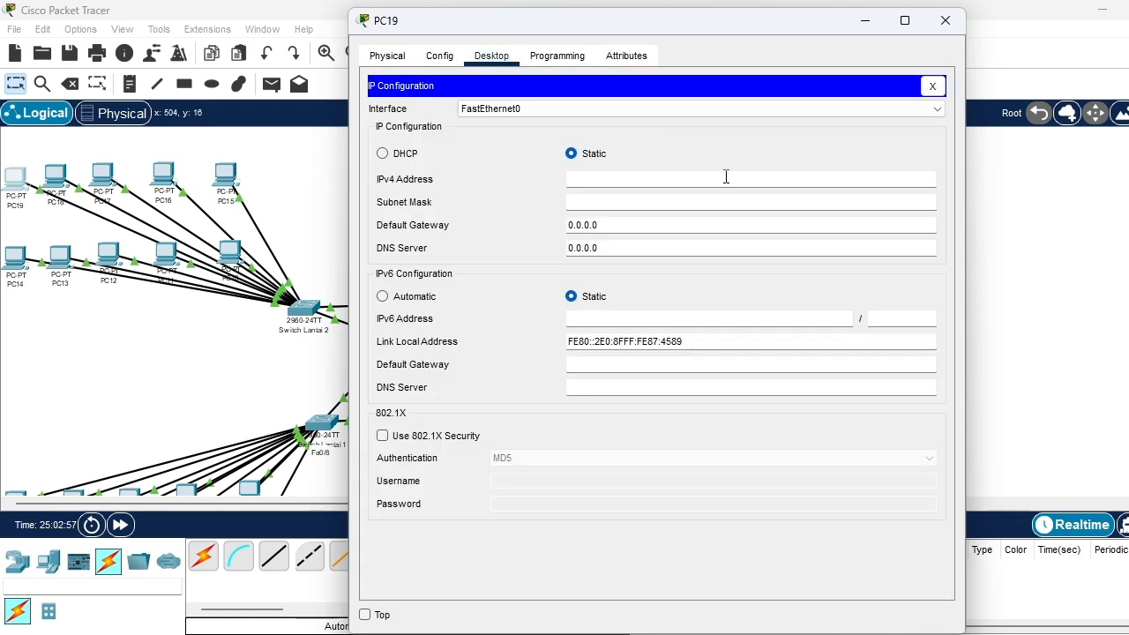
pyautogui.click(401, 160)
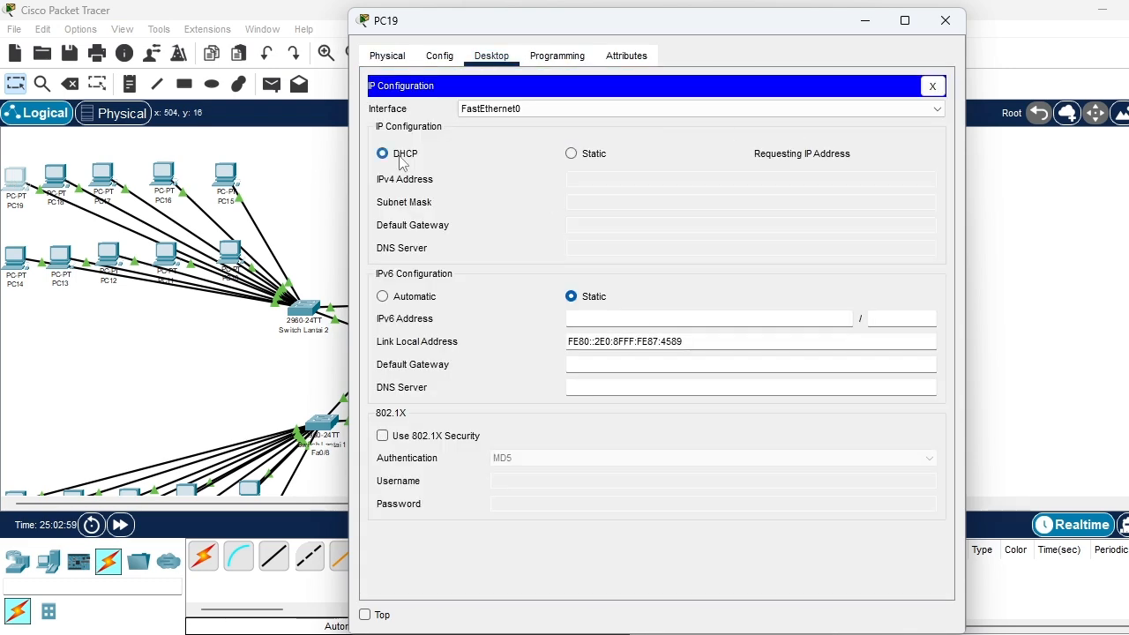
pyautogui.click(944, 20)
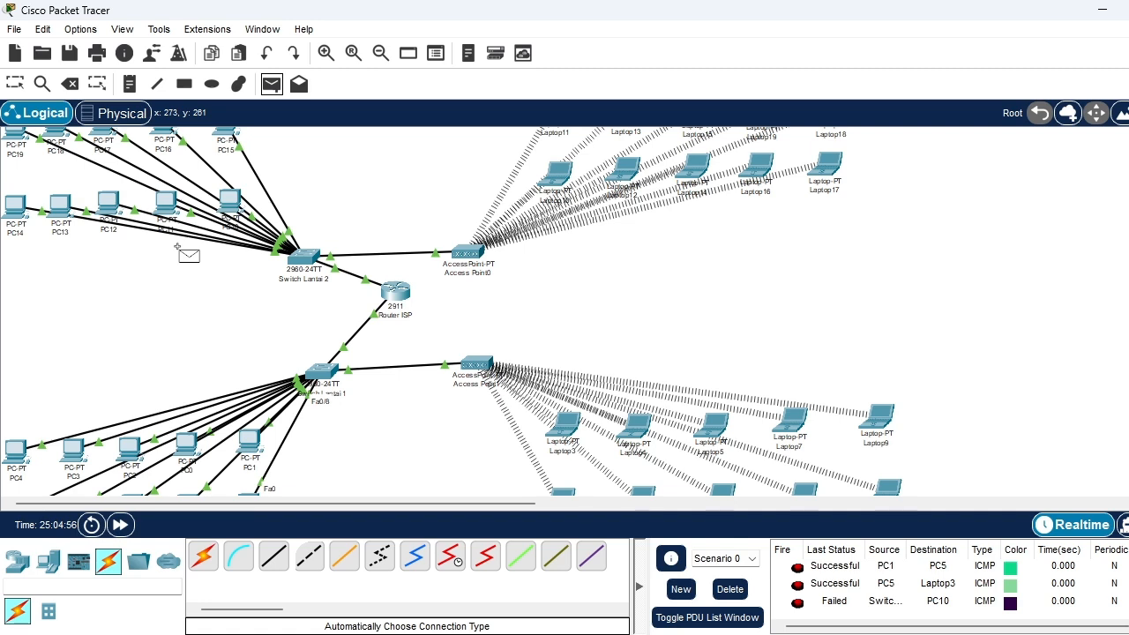
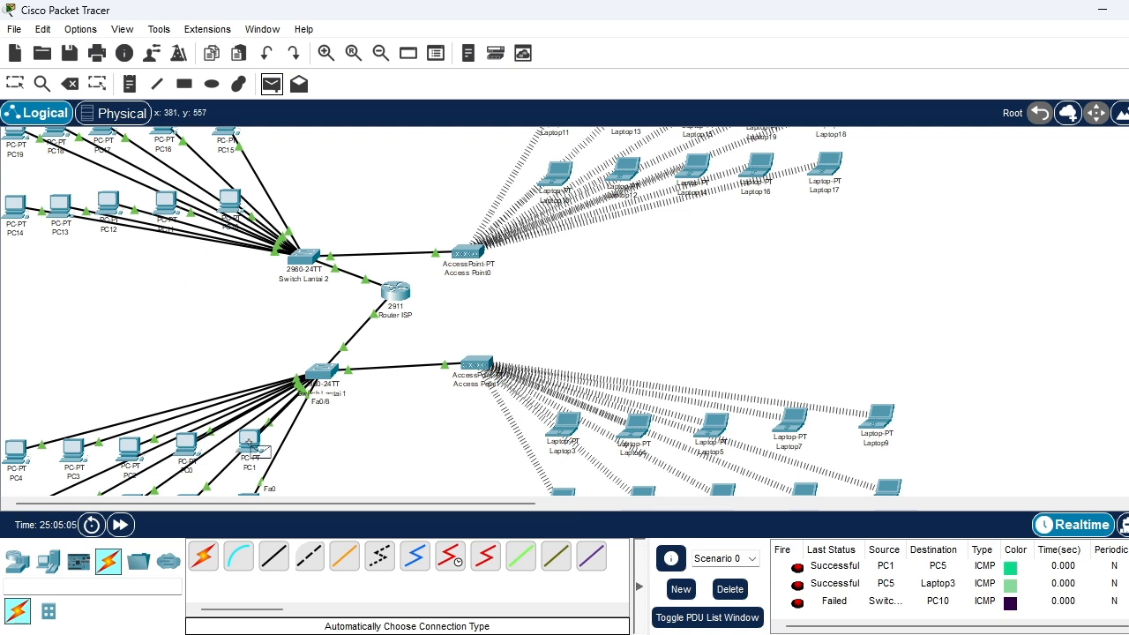
# Send a simple PDU from PC1 to PC15, repeat the same test, and check the delivery statuses
pyautogui.click(226, 132)
pyautogui.scroll(-1, 838, 608)
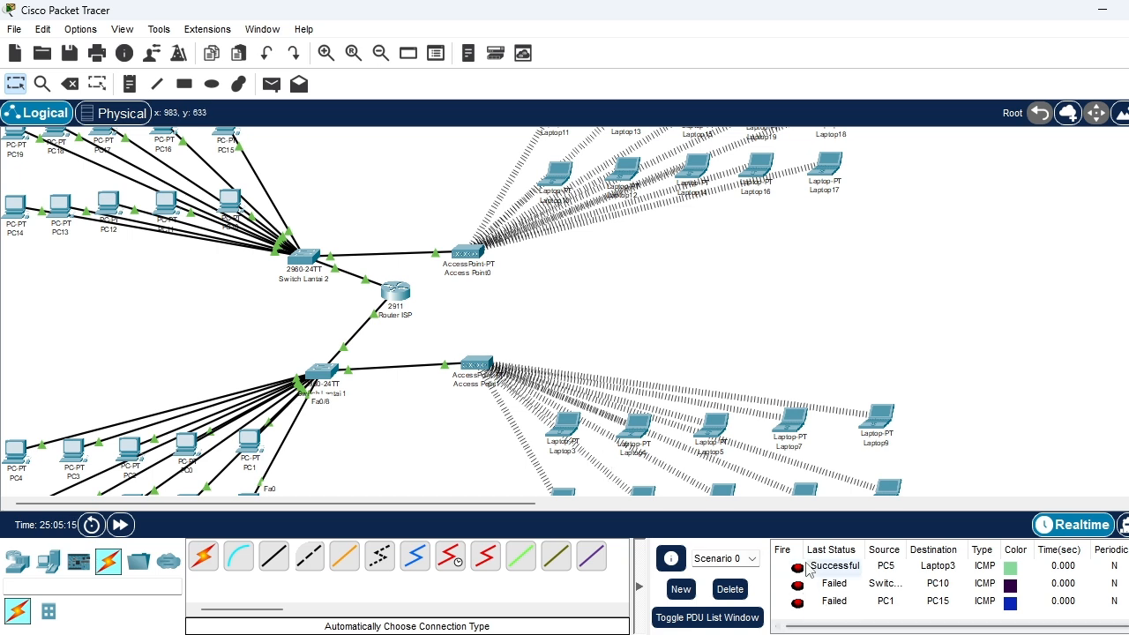
pyautogui.click(271, 84)
pyautogui.click(248, 440)
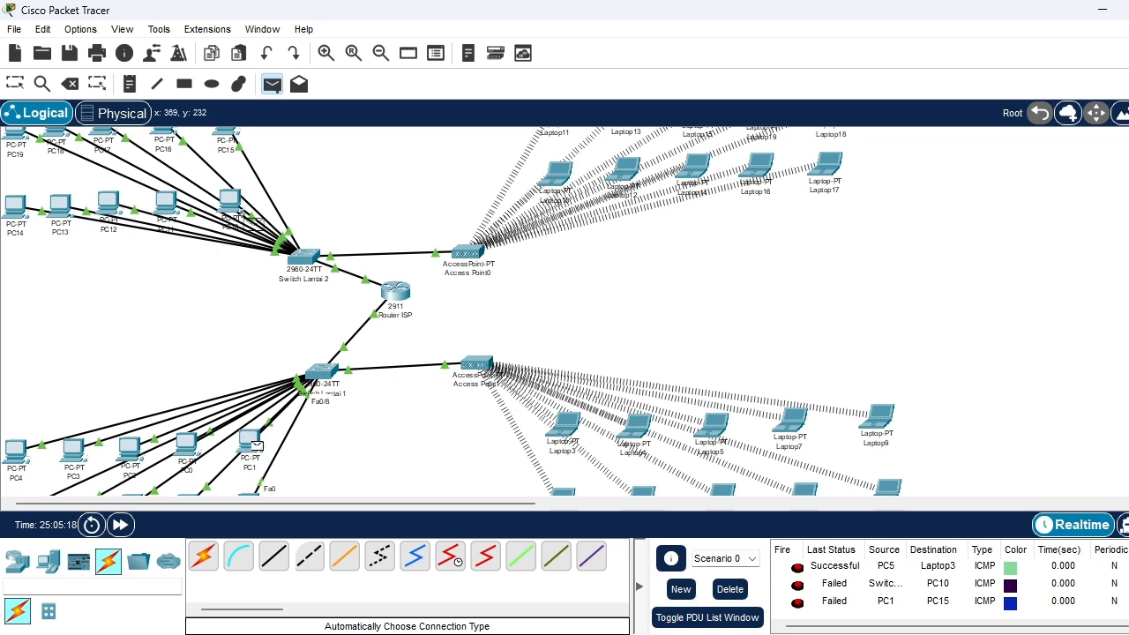
pyautogui.click(232, 137)
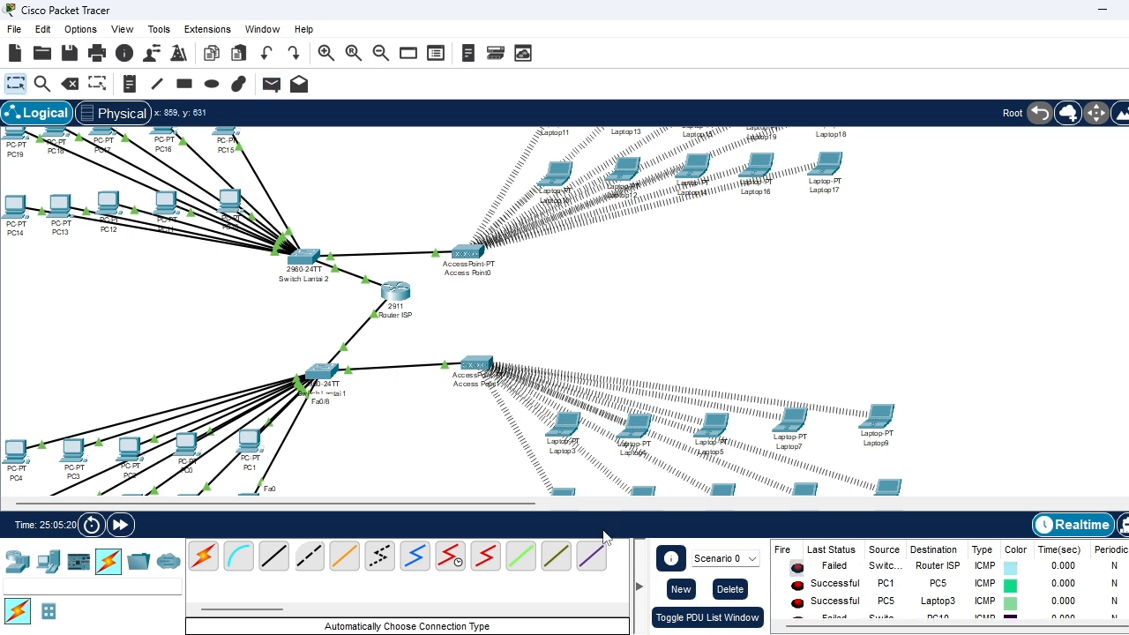
pyautogui.scroll(-1, 846, 597)
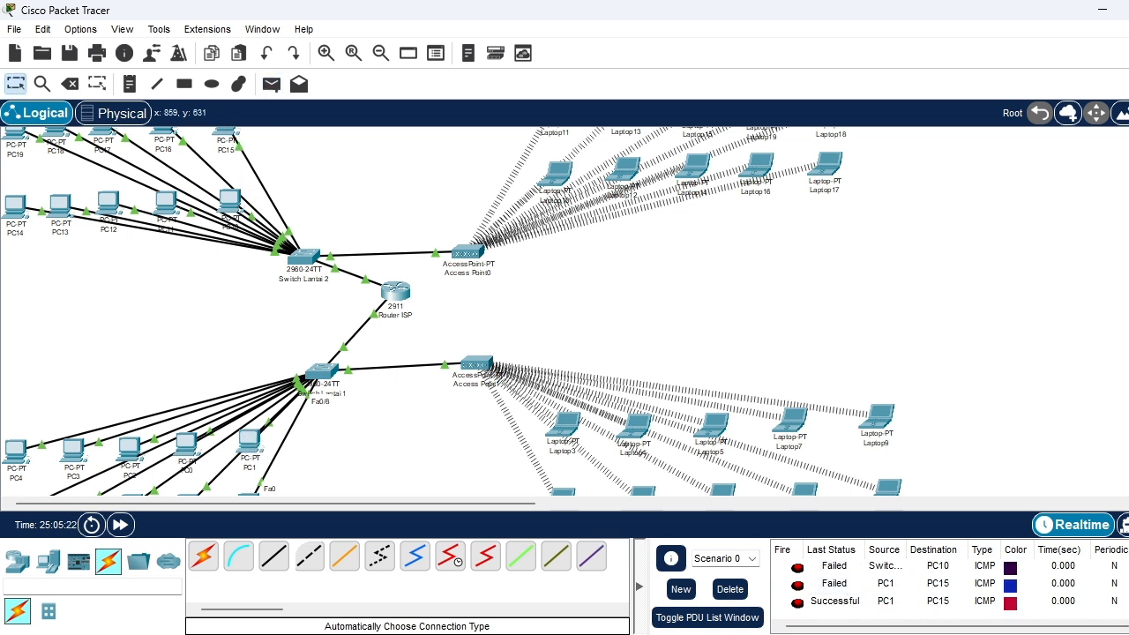
# Test connectivity between the floors' laptops with a simple PDU from Laptop3 to Laptop12 and check its status
pyautogui.click(272, 87)
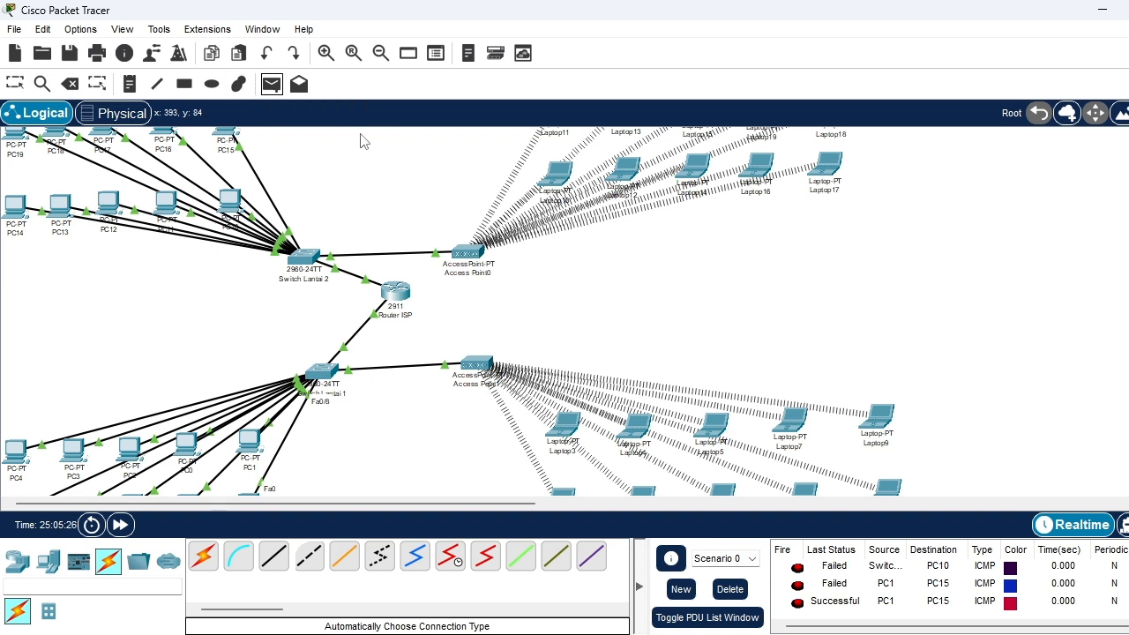
pyautogui.click(562, 432)
pyautogui.click(628, 169)
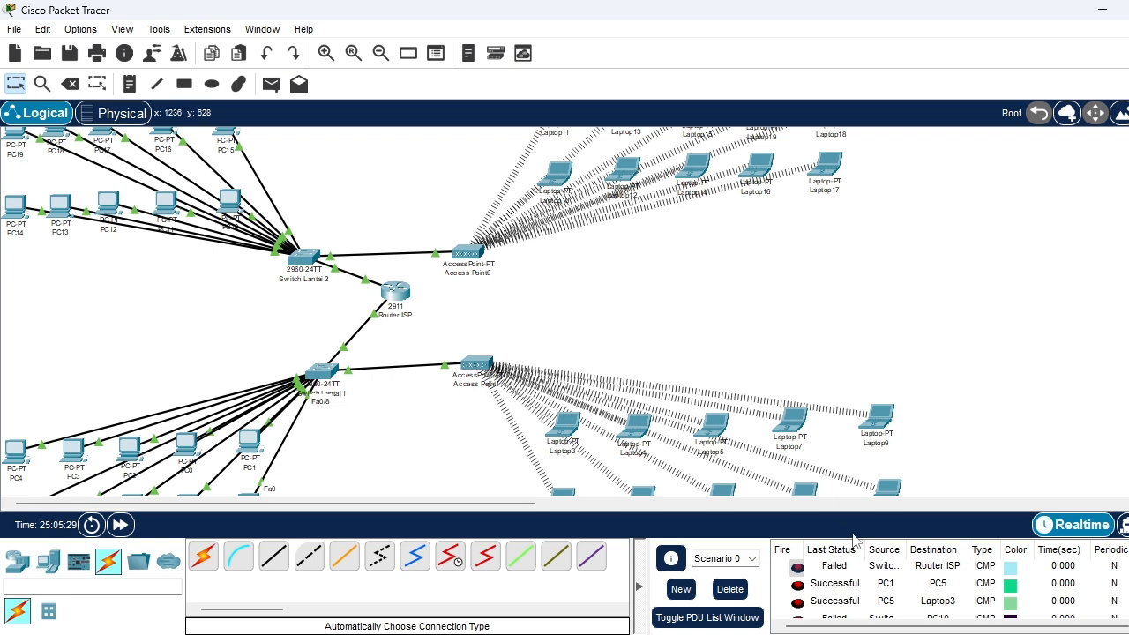
pyautogui.scroll(-5, 874, 603)
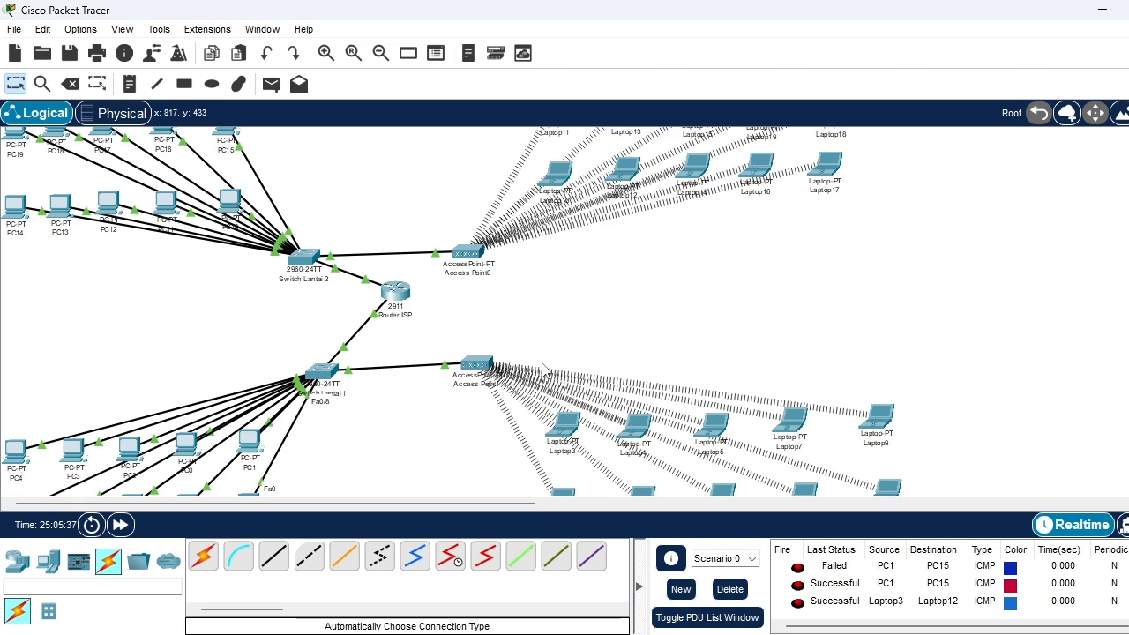
# Send a simple PDU from PC1 to Router ISP and check its delivery status
pyautogui.click(272, 87)
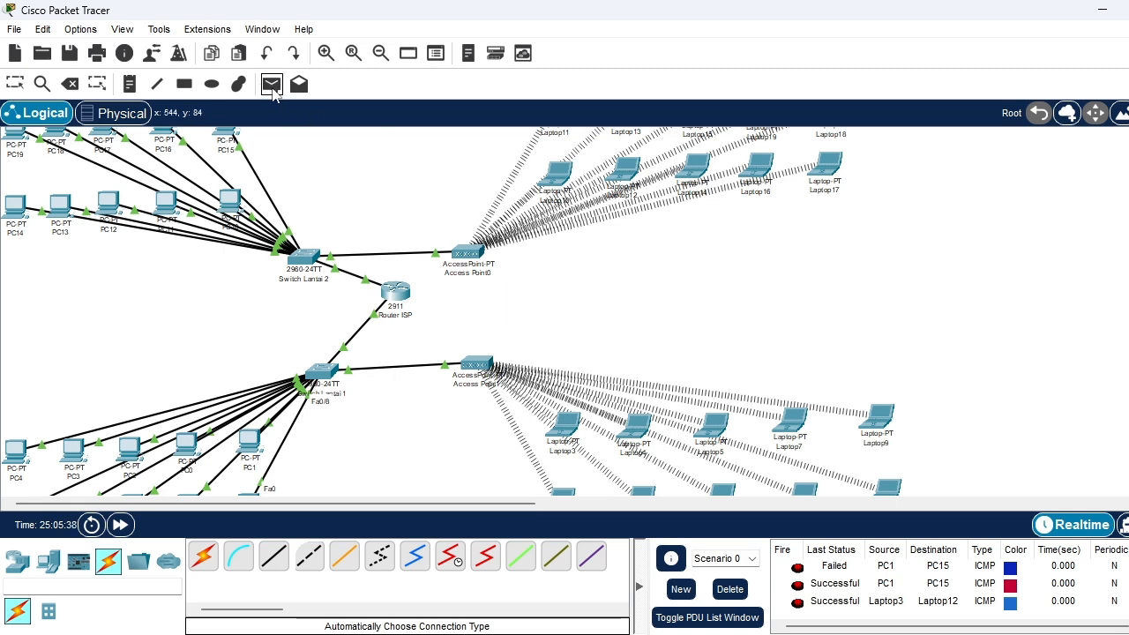
pyautogui.click(253, 438)
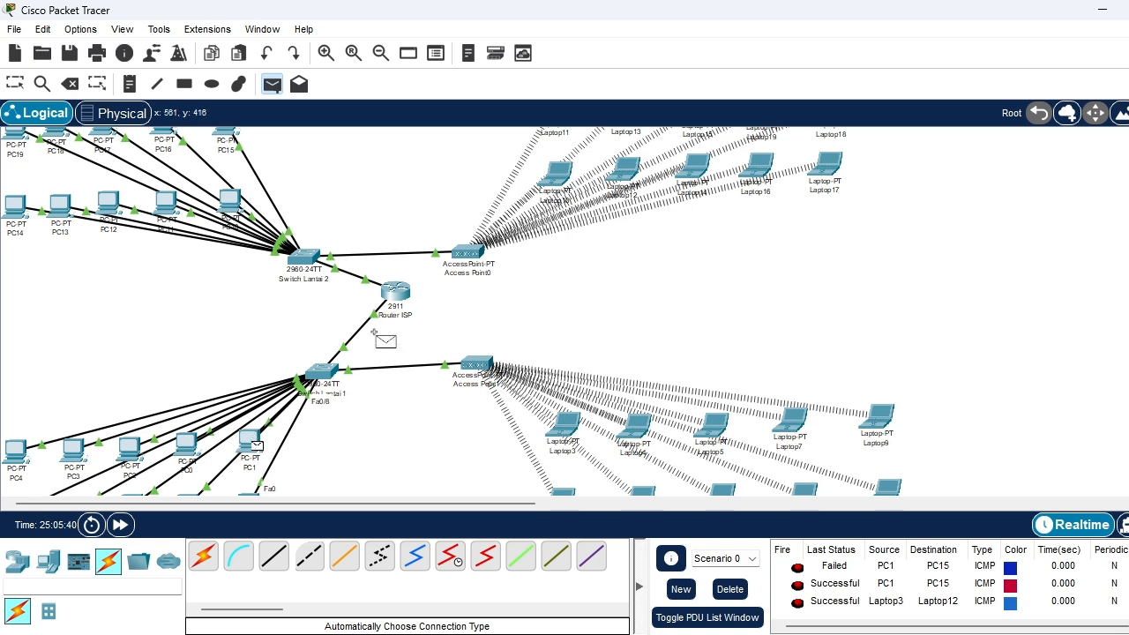
pyautogui.click(404, 293)
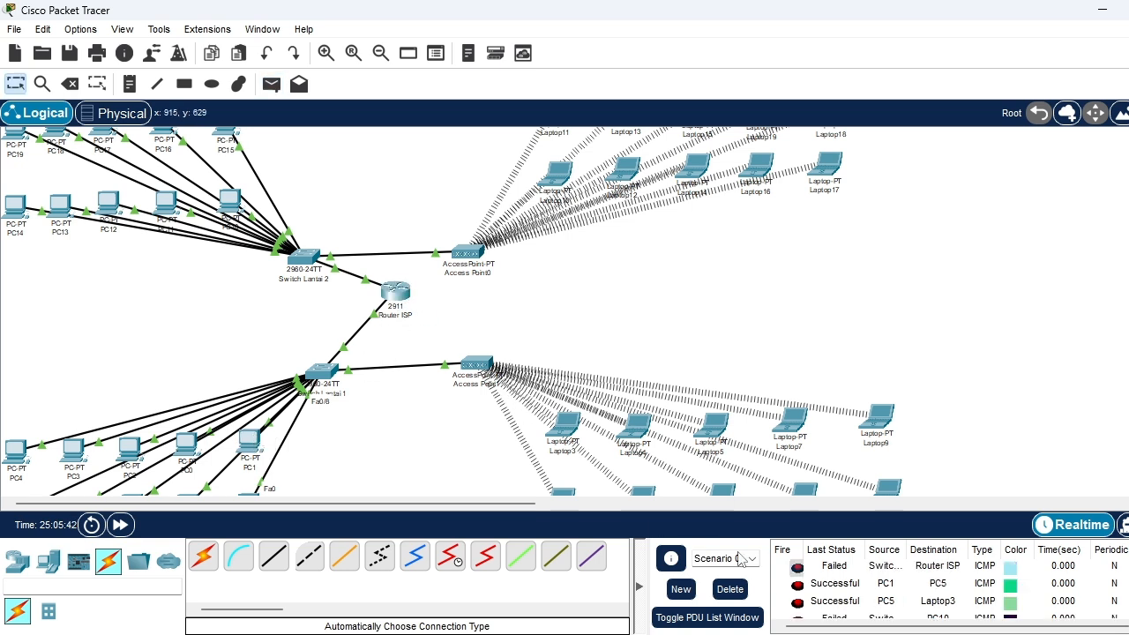
pyautogui.scroll(-2, 874, 596)
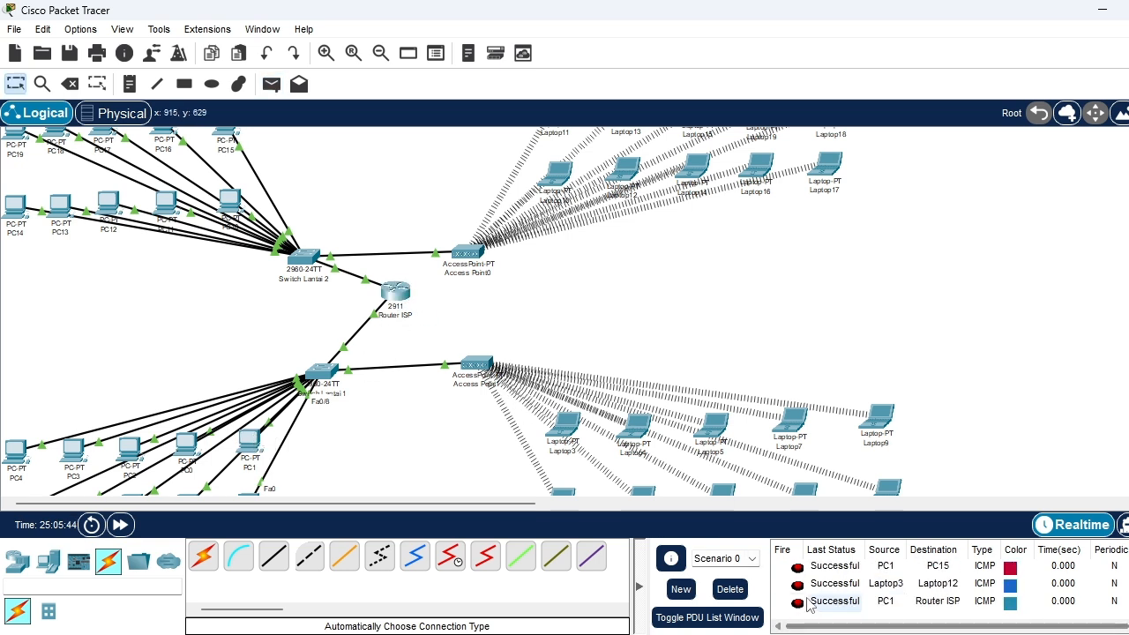
# Send a simple PDU from PC0 to PC12 and check its status in the PDU list
pyautogui.click(270, 84)
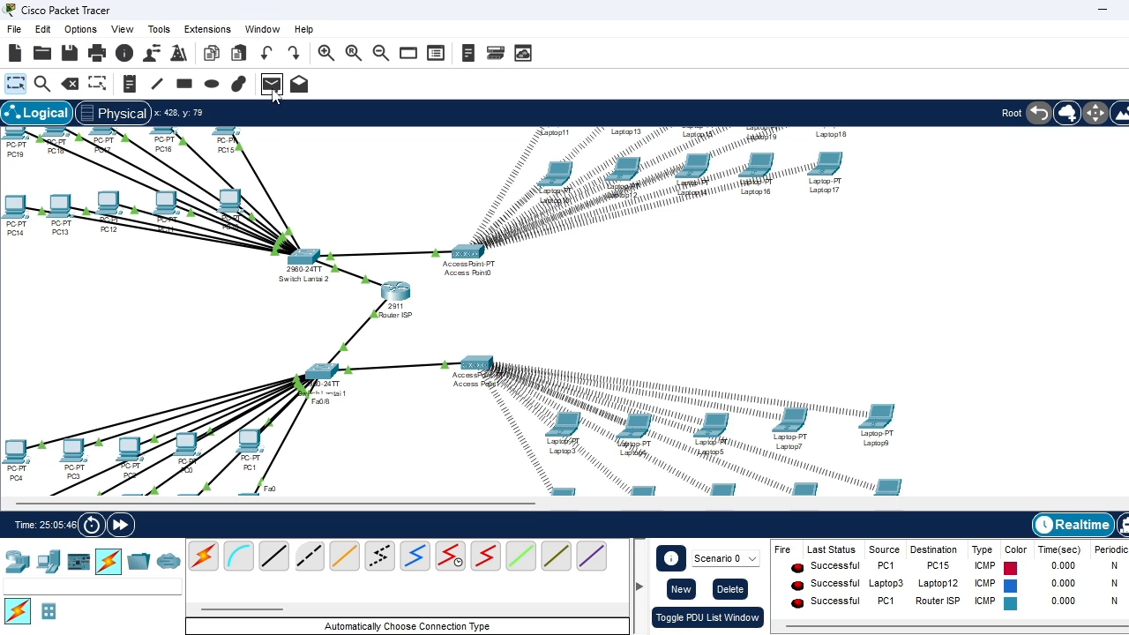
pyautogui.click(185, 444)
pyautogui.click(107, 202)
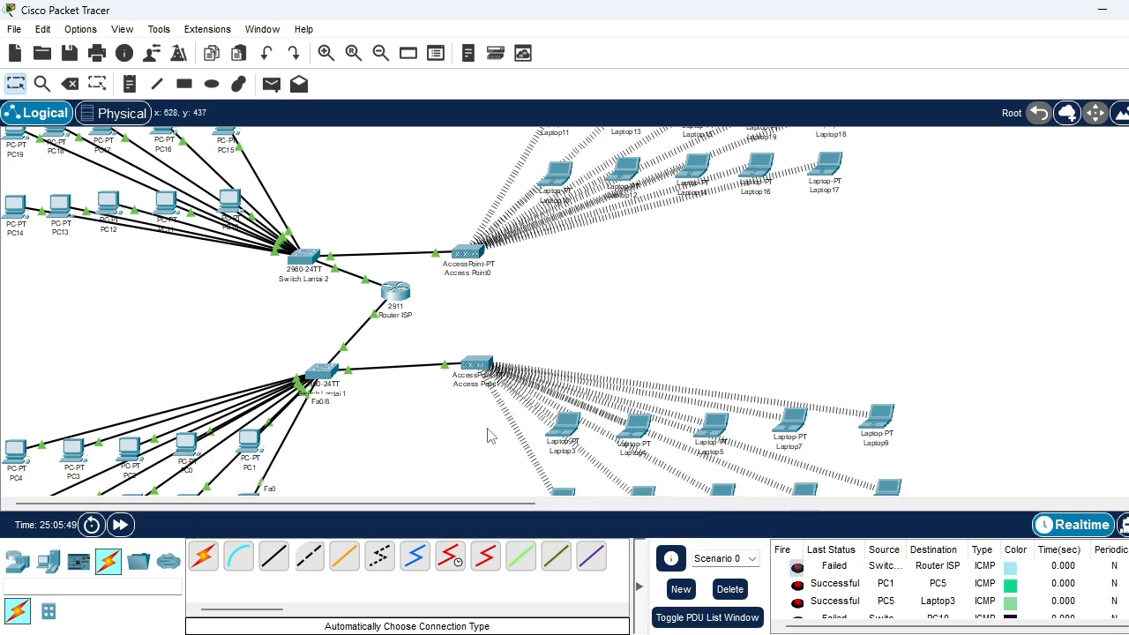
pyautogui.scroll(-2, 827, 610)
pyautogui.scroll(2, 827, 611)
pyautogui.scroll(-2, 827, 610)
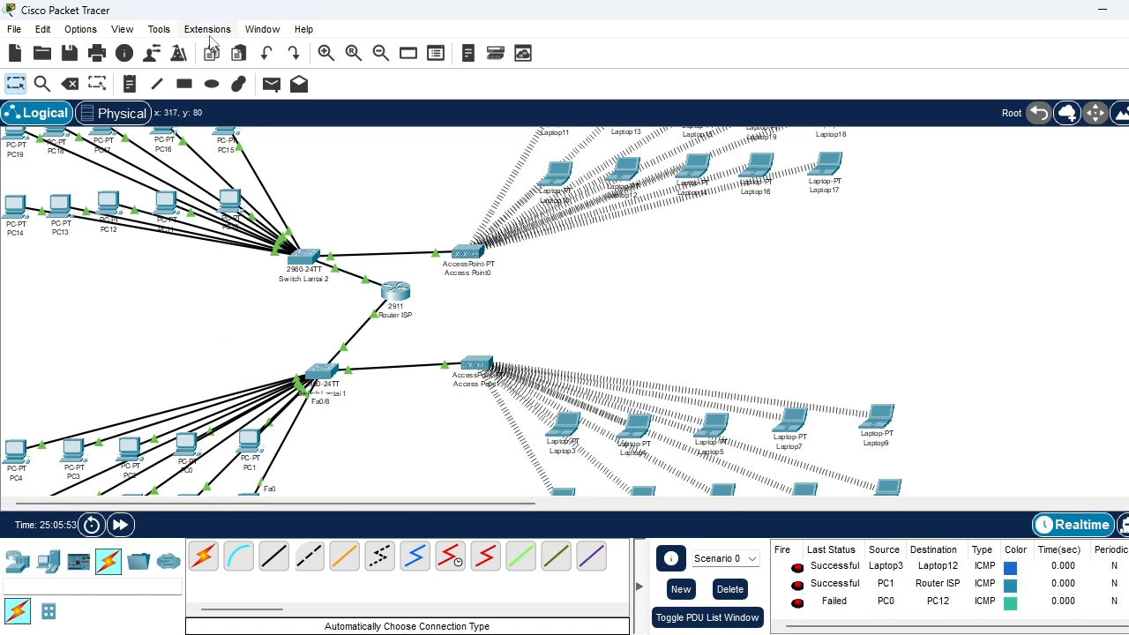
# Test connectivity from PC2 to PC12 with a simple PDU and check its status
pyautogui.click(271, 84)
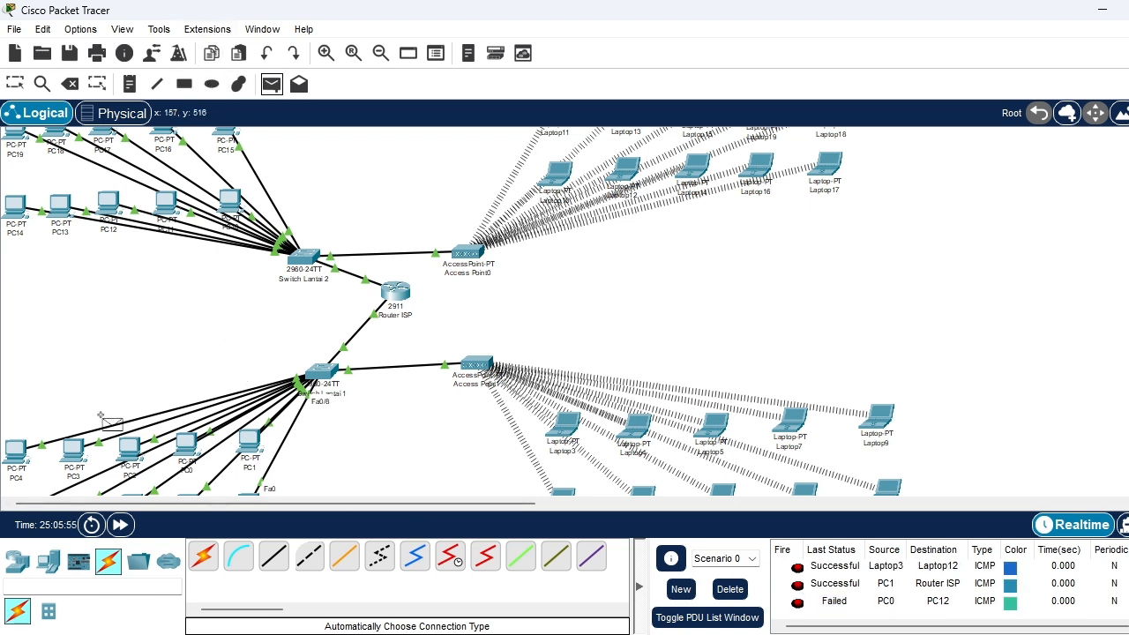
pyautogui.click(130, 447)
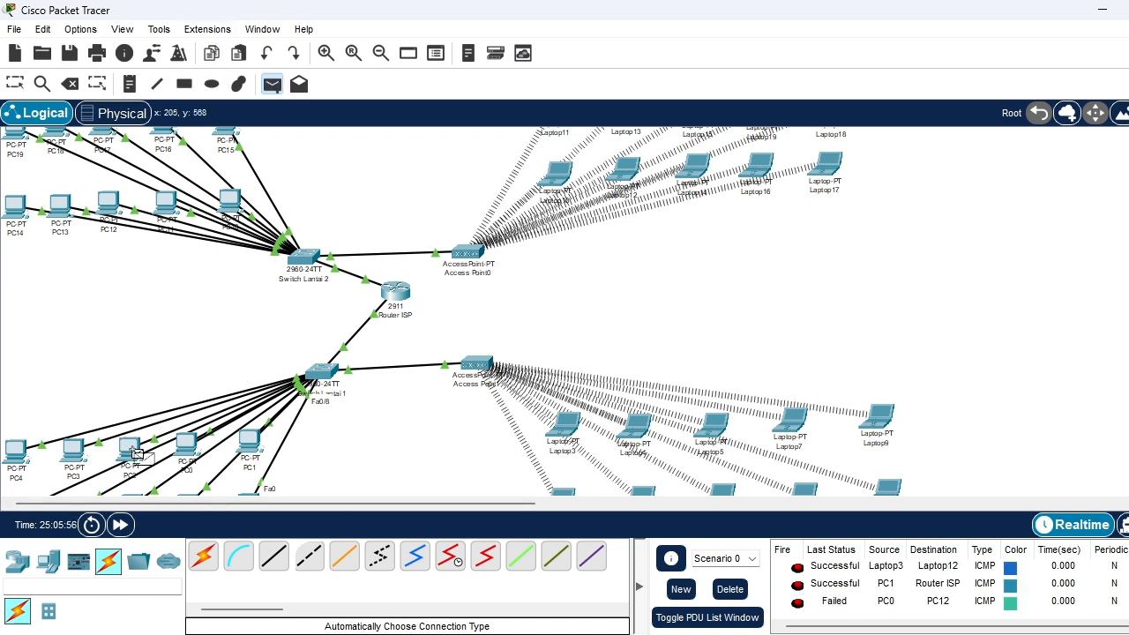
pyautogui.click(109, 205)
pyautogui.scroll(-5, 826, 593)
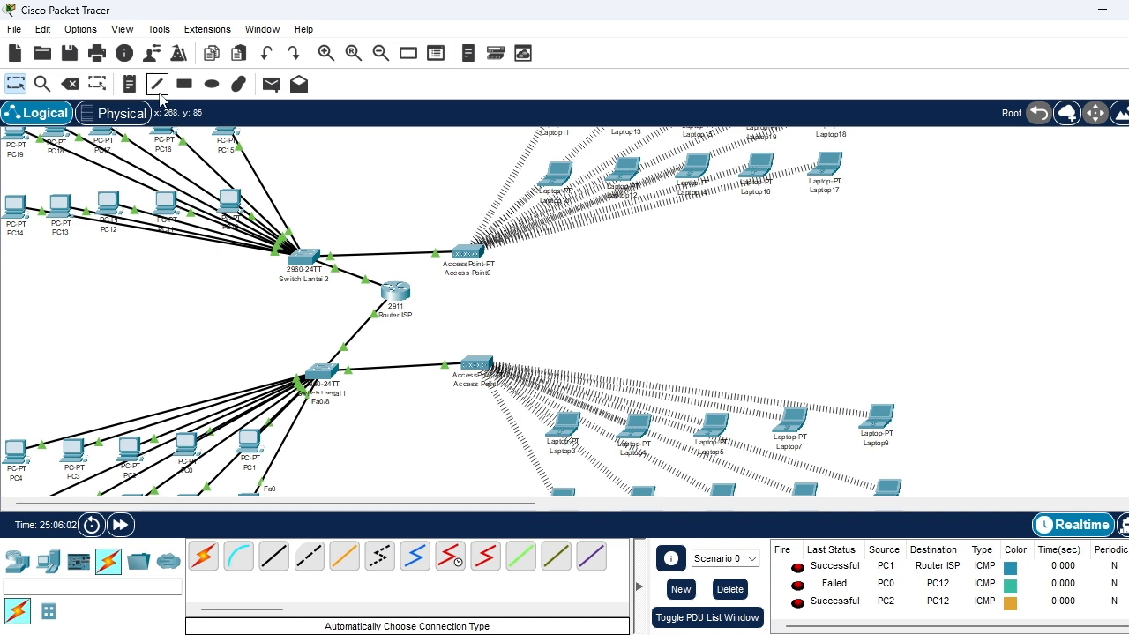
# Repeat the simple PDU test from PC0 to PC12 and check the new entry's status
pyautogui.click(269, 88)
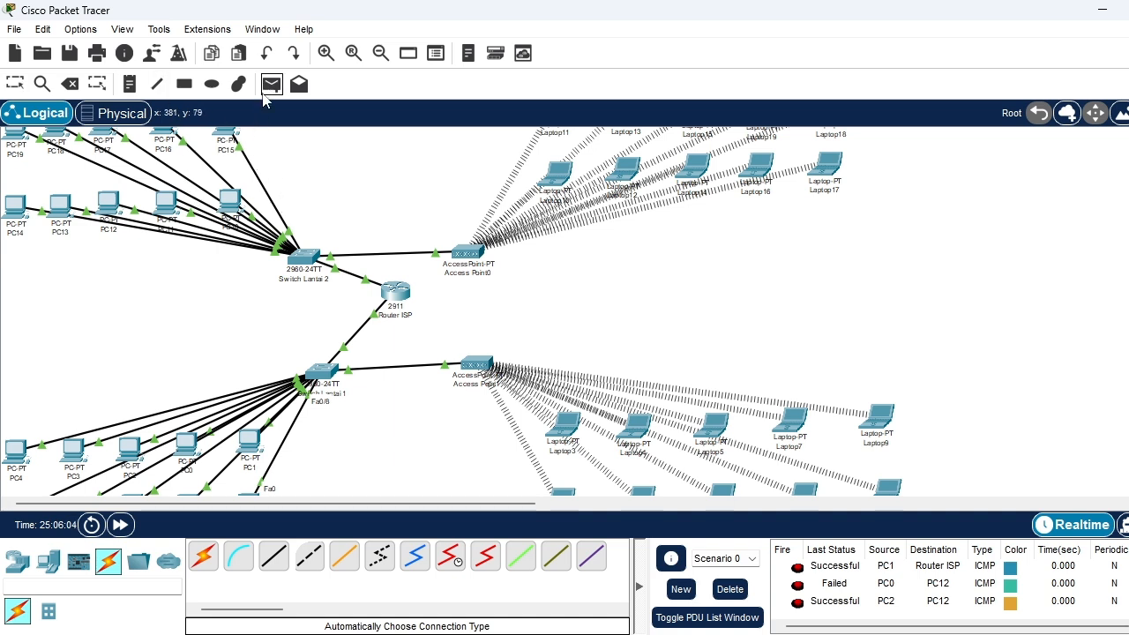
pyautogui.click(192, 450)
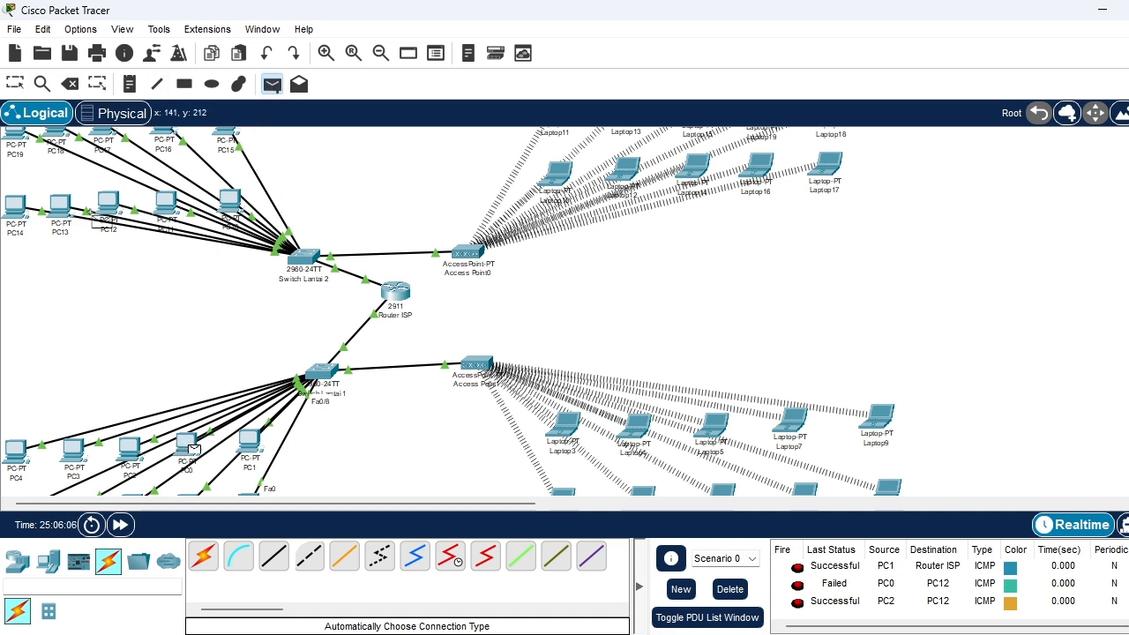
pyautogui.click(108, 206)
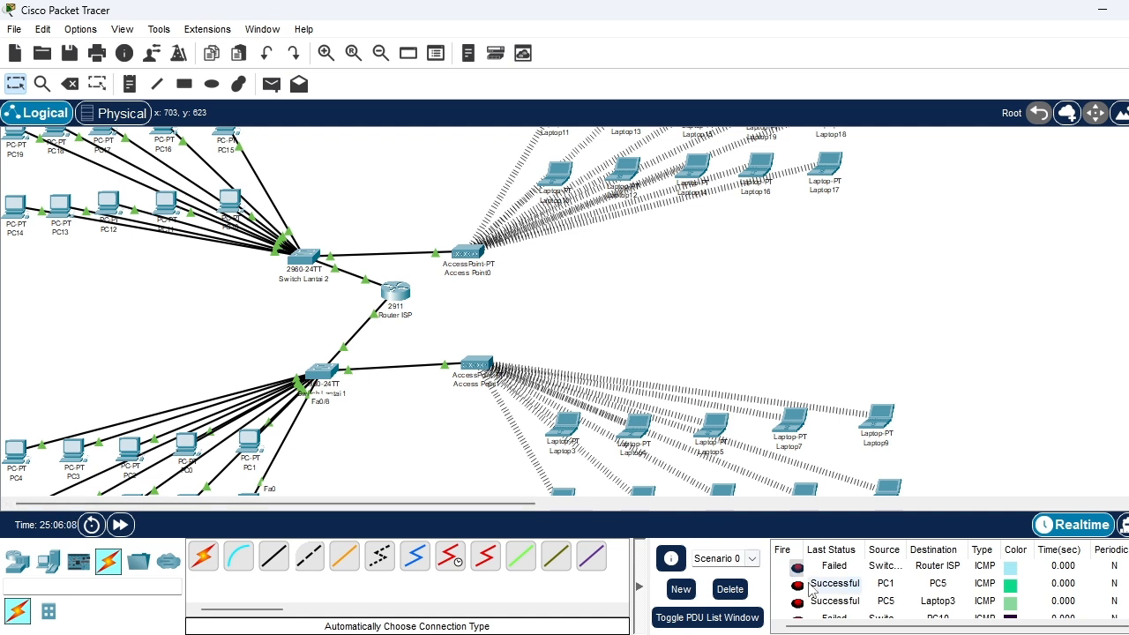
pyautogui.scroll(-3, 809, 589)
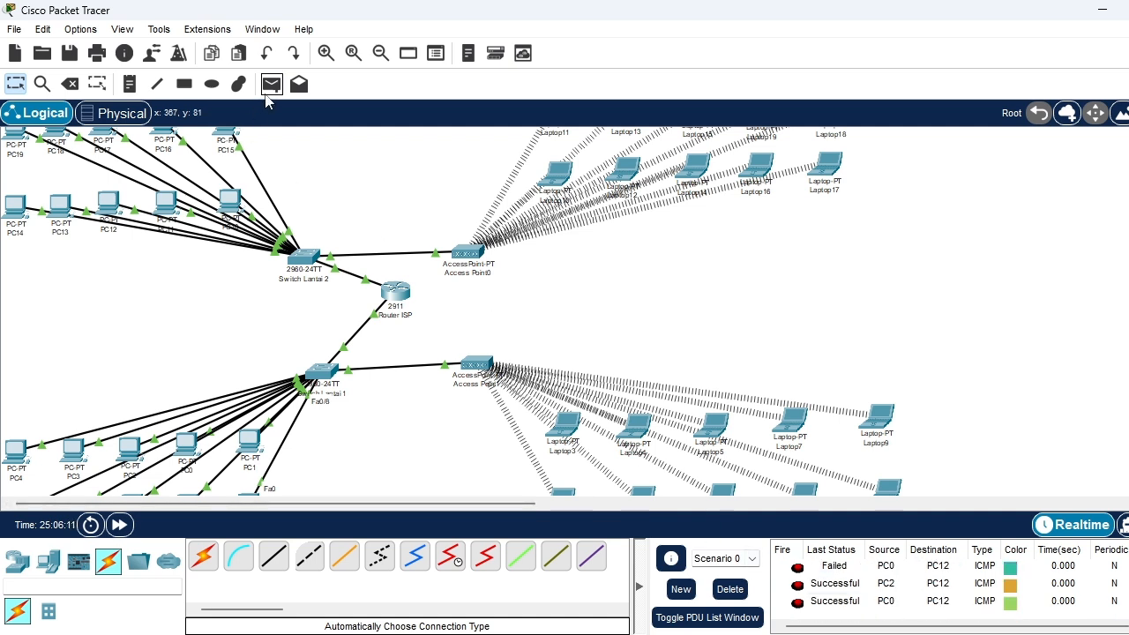
# Send a simple PDU from Laptop19 to Laptop1 and check its delivery status
pyautogui.scroll(2, 754, 291)
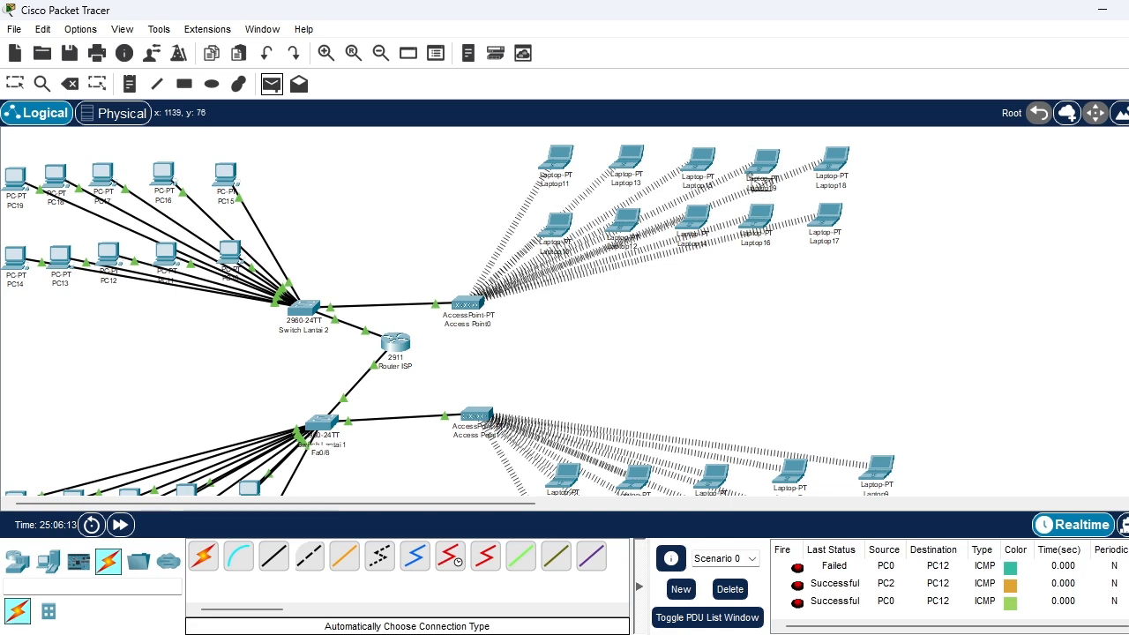
pyautogui.scroll(-7, 764, 368)
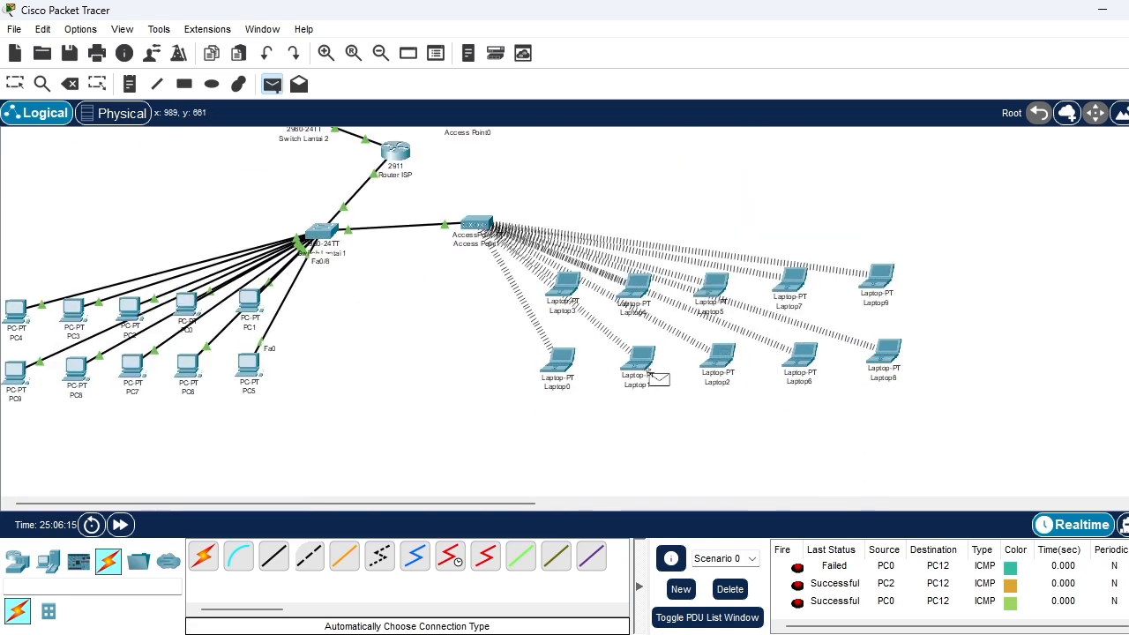
pyautogui.click(647, 370)
pyautogui.scroll(-5, 894, 604)
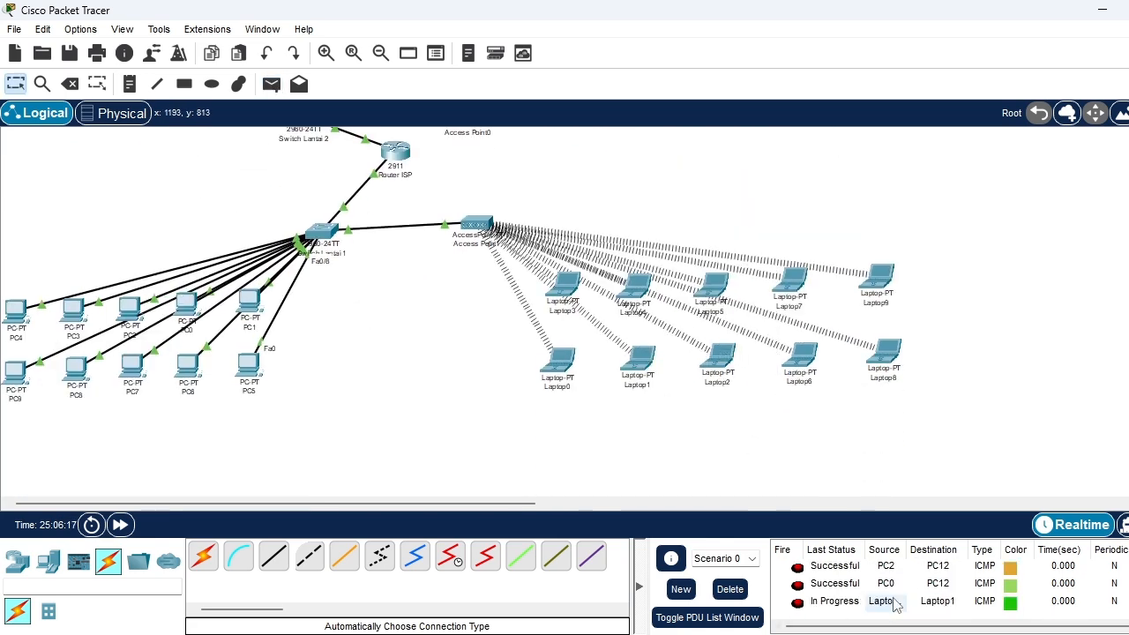
pyautogui.scroll(-4, 827, 616)
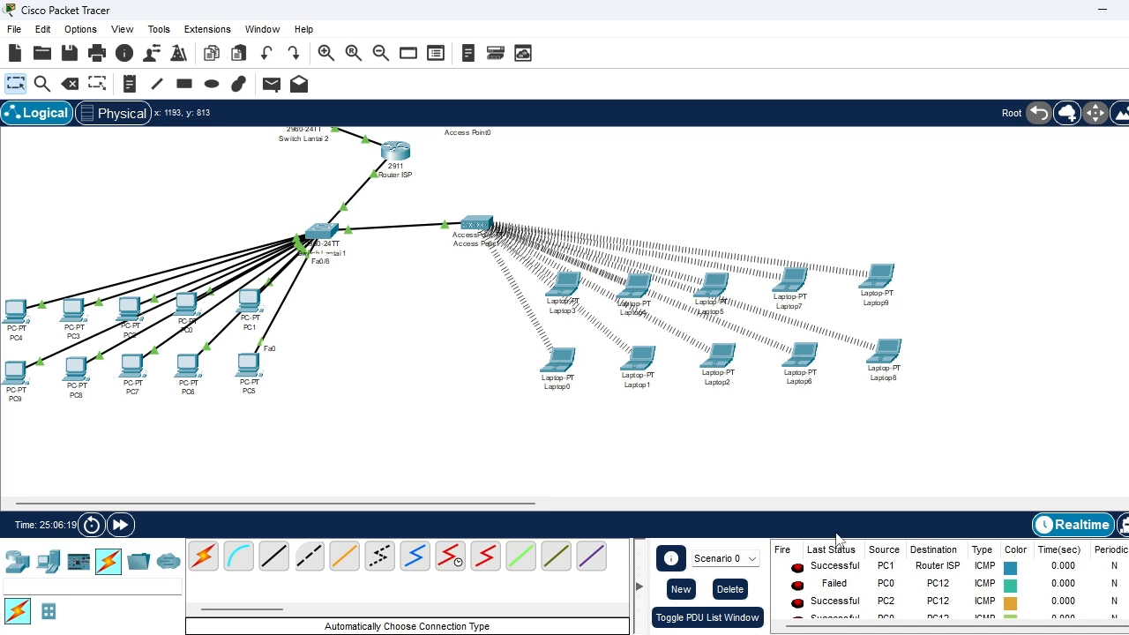
pyautogui.scroll(-2, 860, 618)
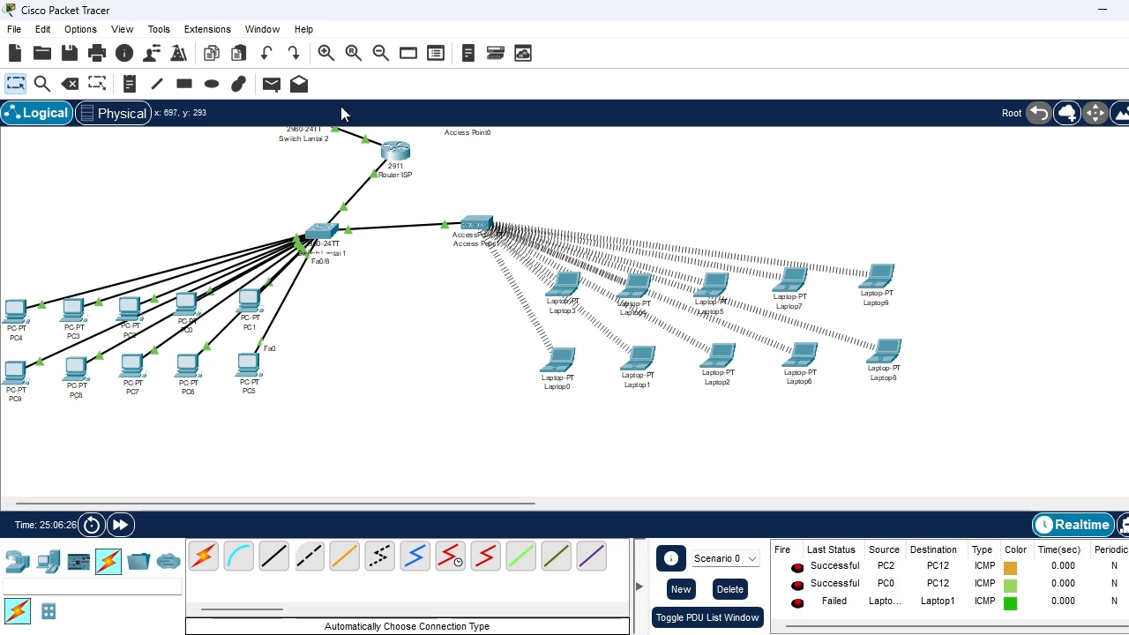
# Test the opposite direction with a simple PDU from Laptop1 to Laptop19 and check its status
pyautogui.click(270, 83)
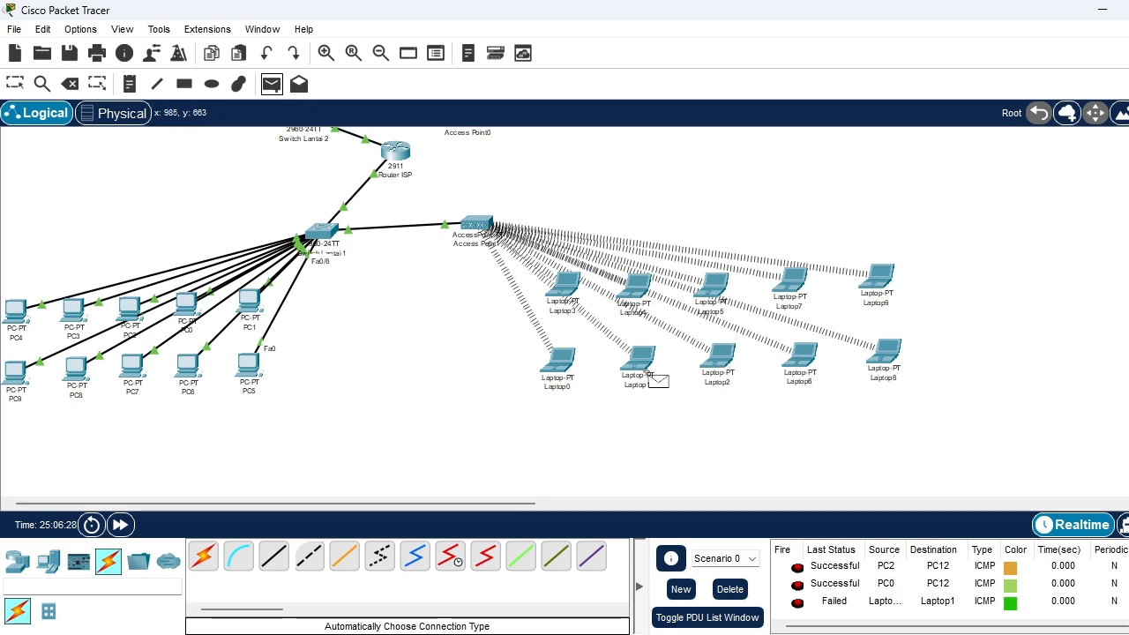
pyautogui.click(638, 358)
pyautogui.scroll(5, 711, 284)
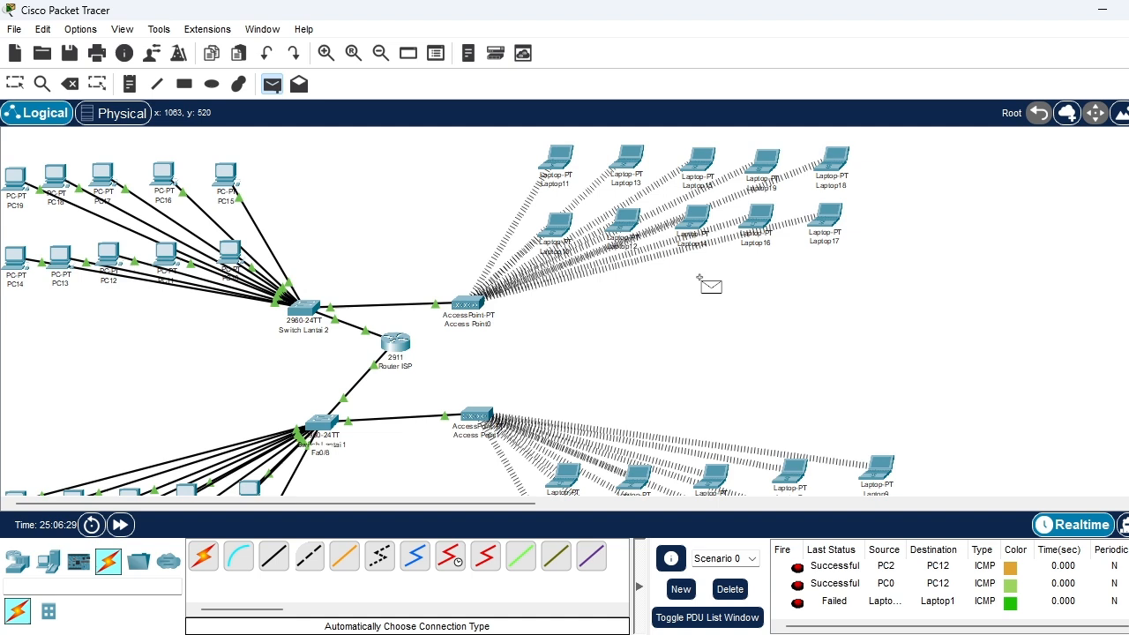
pyautogui.click(760, 164)
pyautogui.scroll(-3, 833, 586)
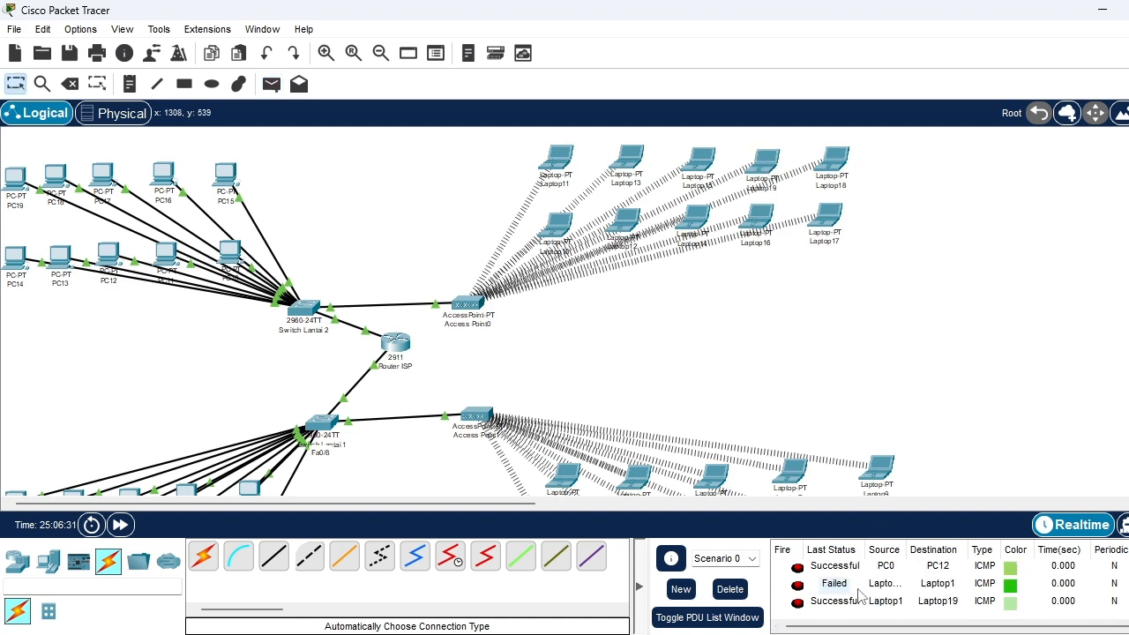
pyautogui.moveTo(849, 634)
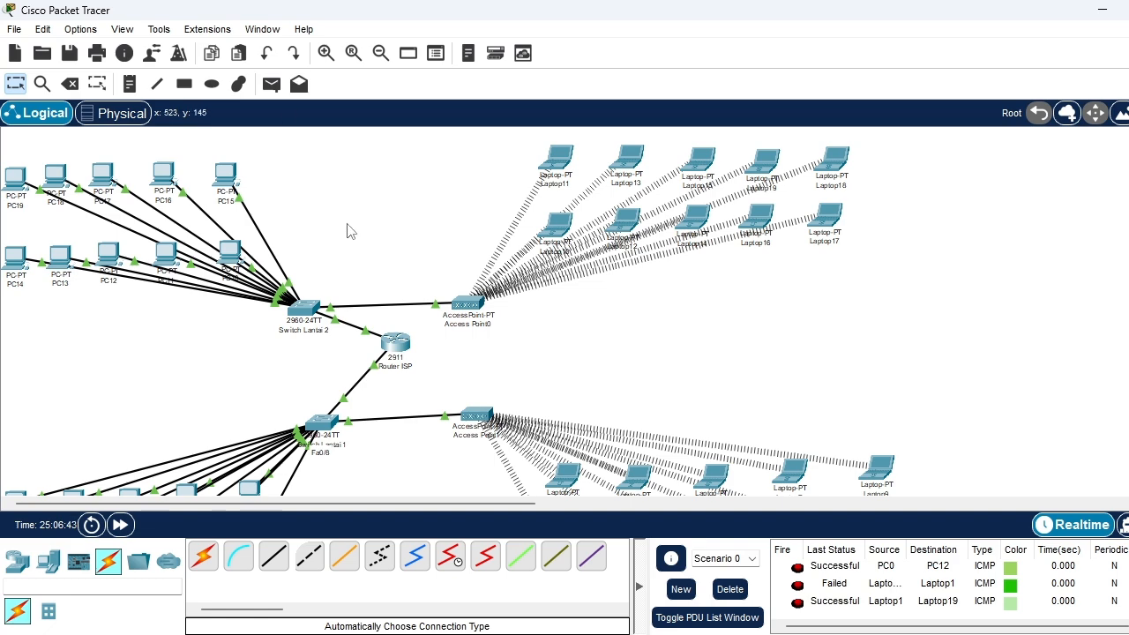
# Open the device window of PC9 on the first floor, showing its desktop applications
pyautogui.scroll(-3, 606, 409)
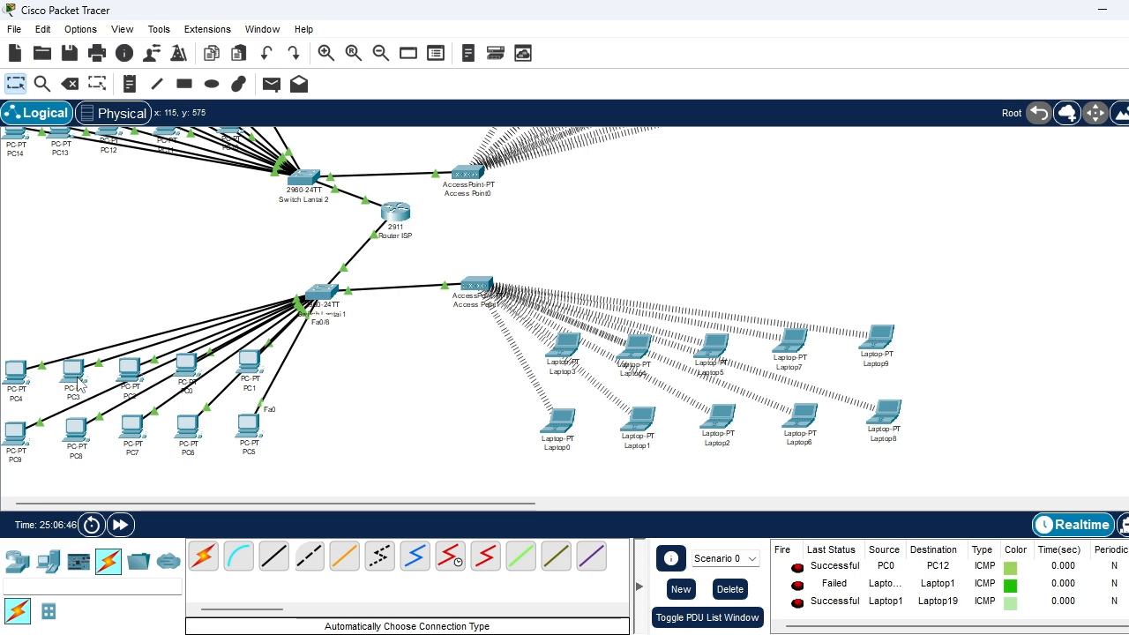
pyautogui.click(22, 438)
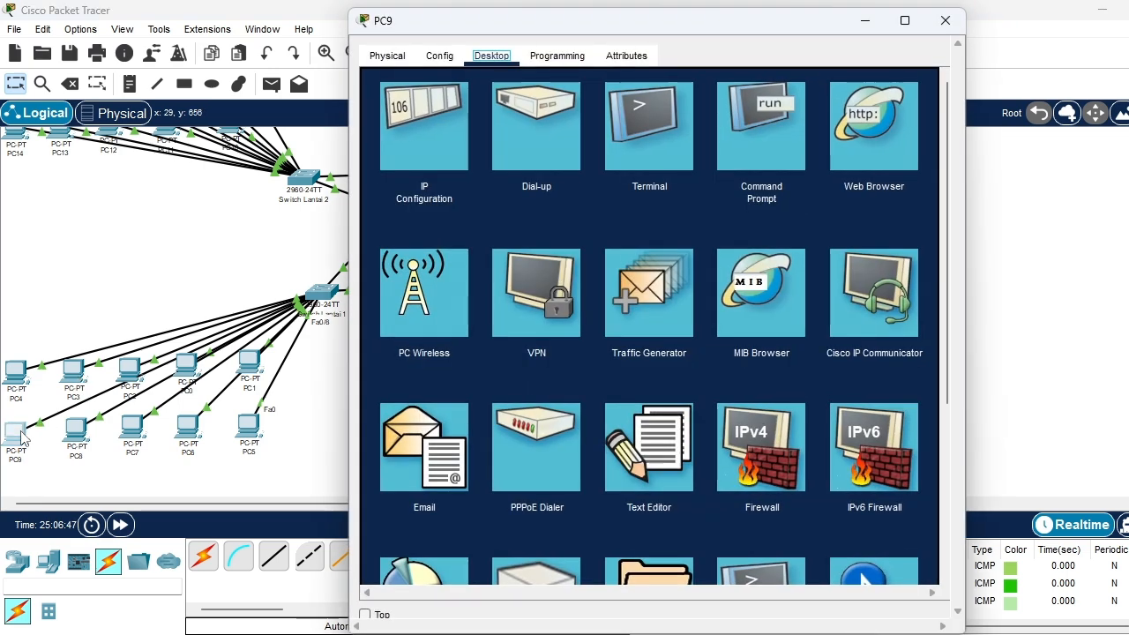
pyautogui.click(652, 139)
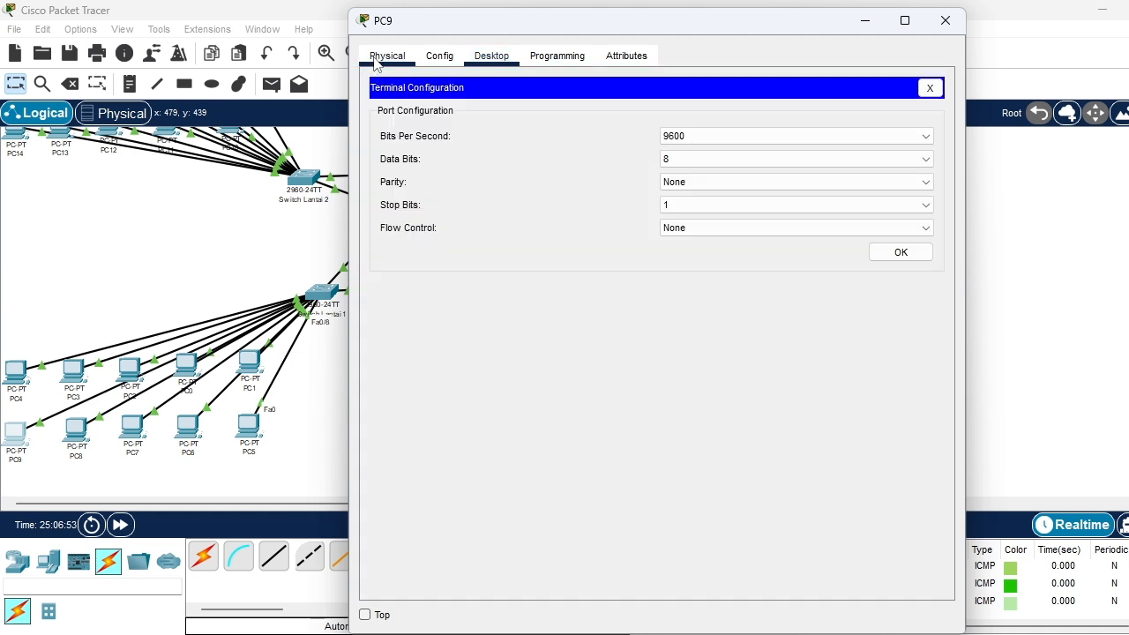
pyautogui.click(443, 56)
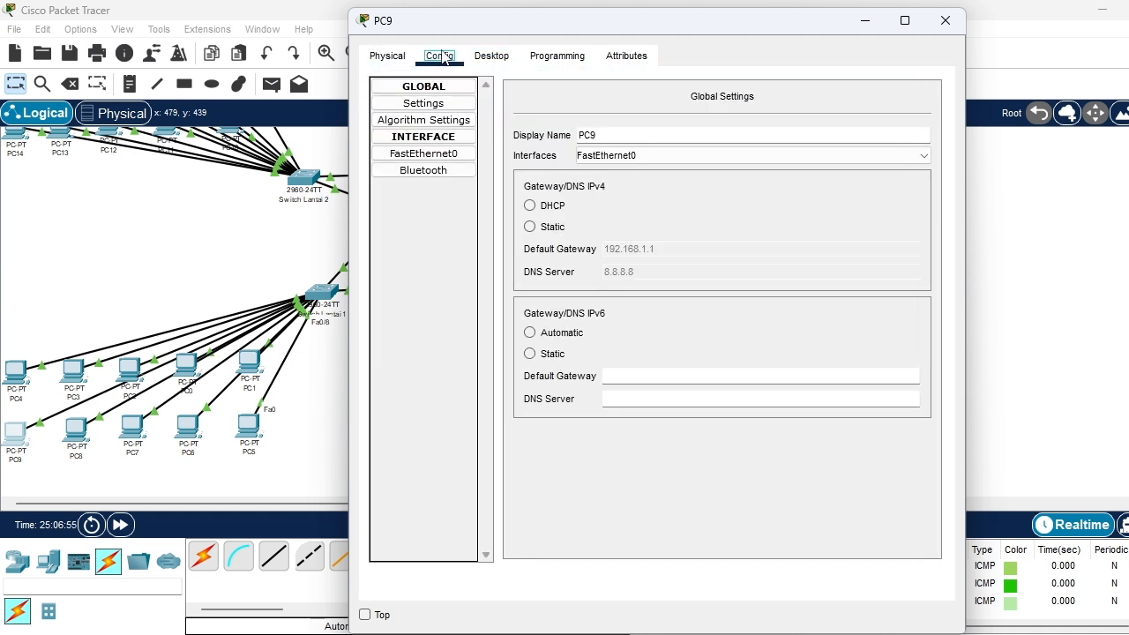
pyautogui.click(491, 56)
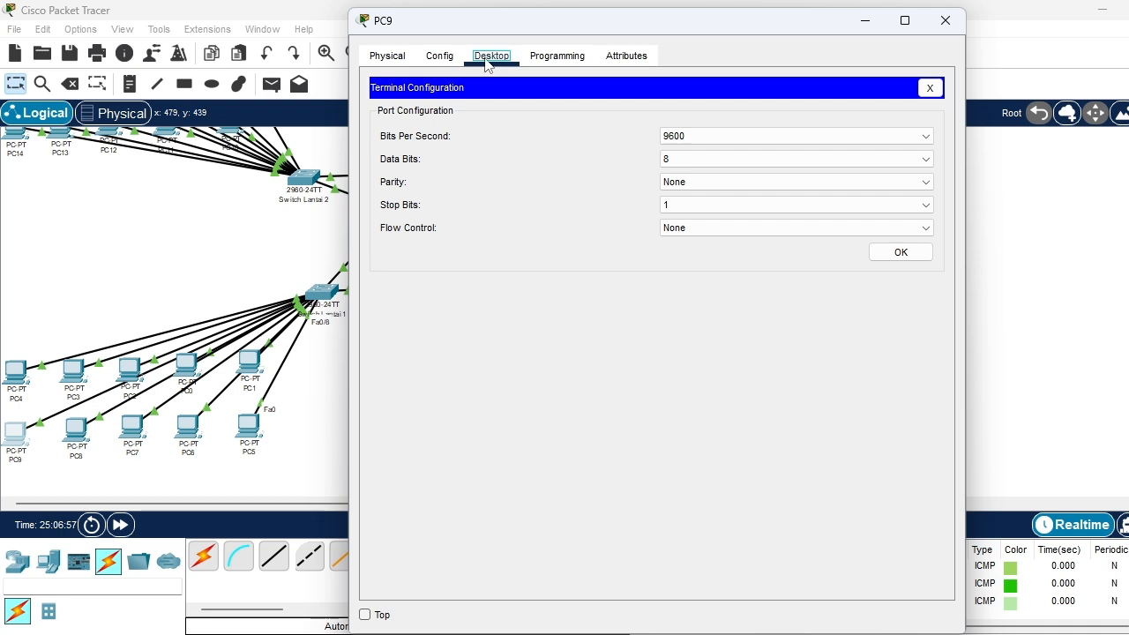
pyautogui.click(564, 57)
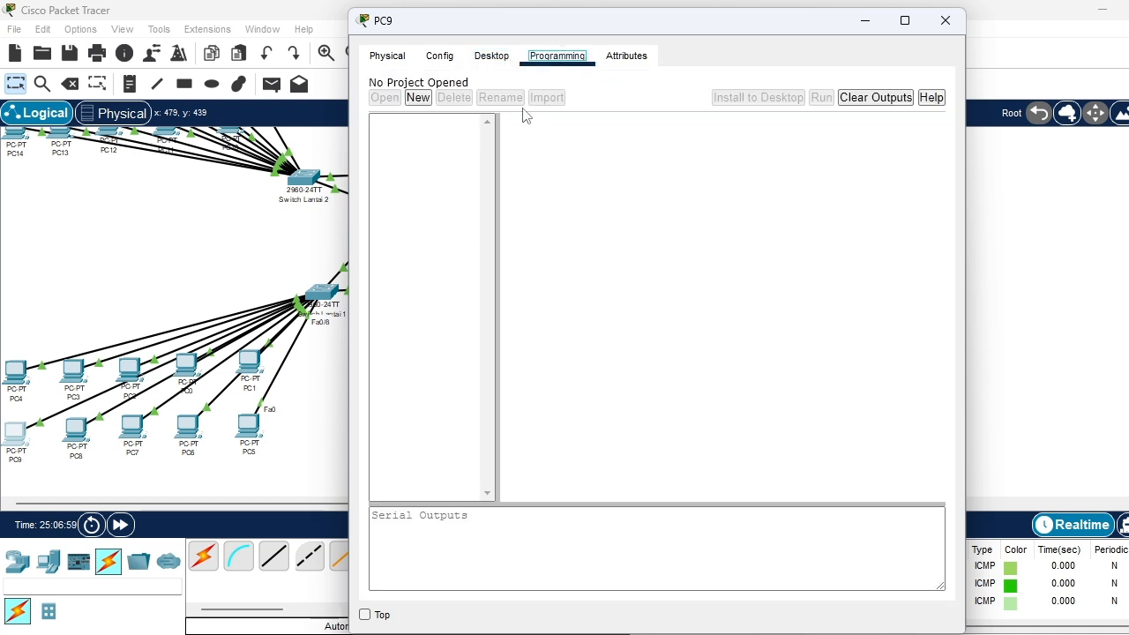
pyautogui.click(488, 61)
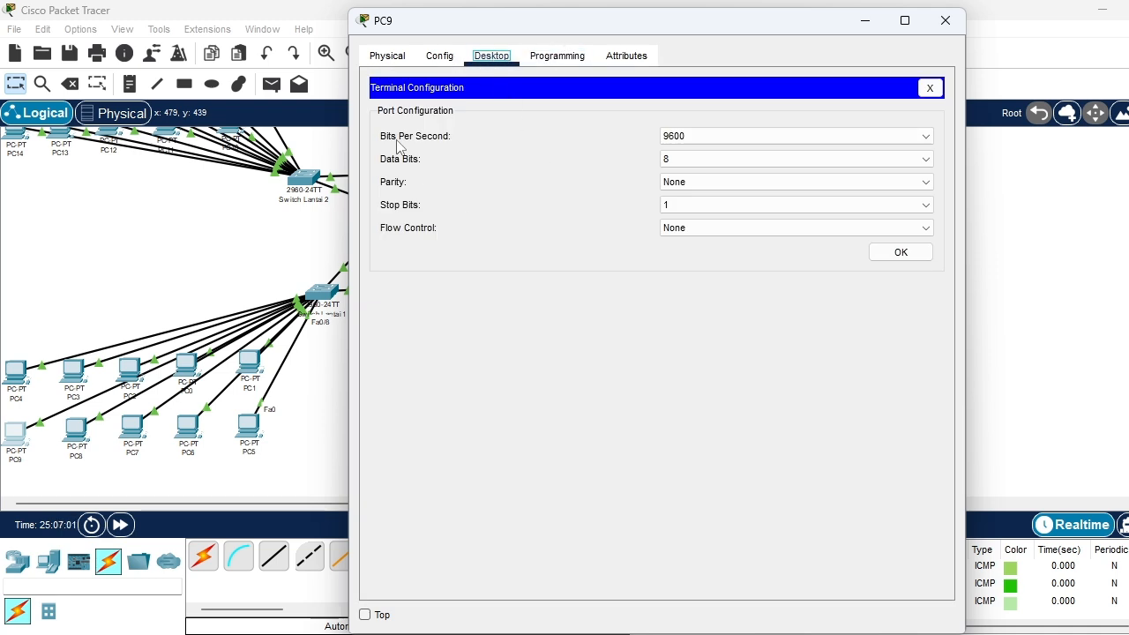
pyautogui.click(929, 87)
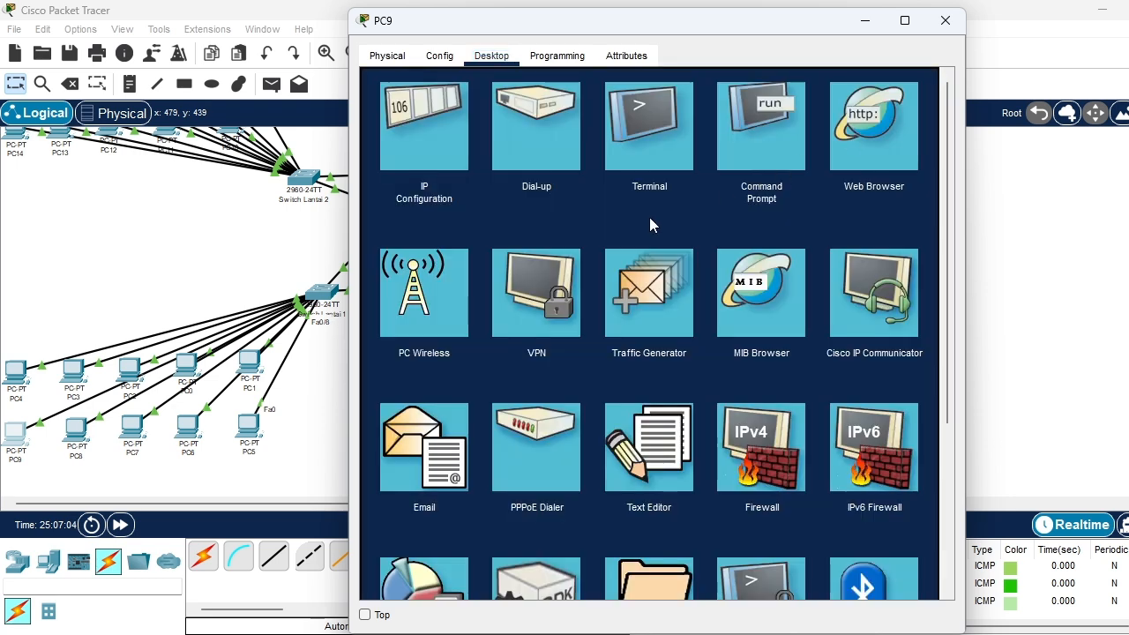
# Open PC9's Command Prompt and try to run the bare address 192.168.1.12 as a command
pyautogui.click(776, 118)
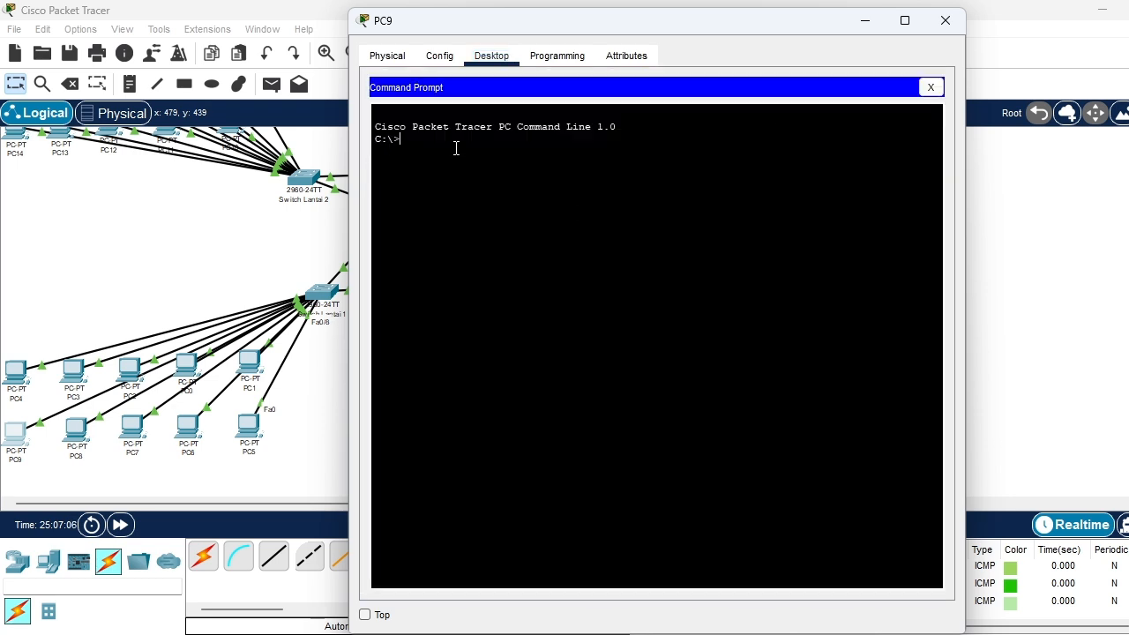
pyautogui.write('192.168.1.12')
pyautogui.press('Return')
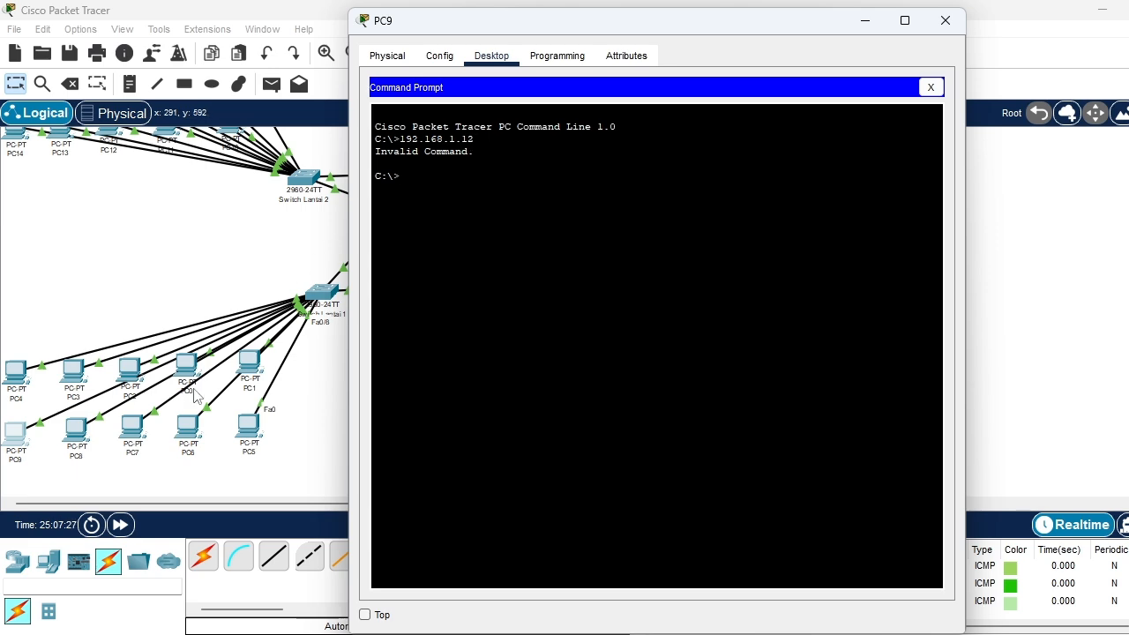
# Look up PC7's IP configuration, including its DHCP-assigned IPv4 address, and close its window
pyautogui.click(136, 440)
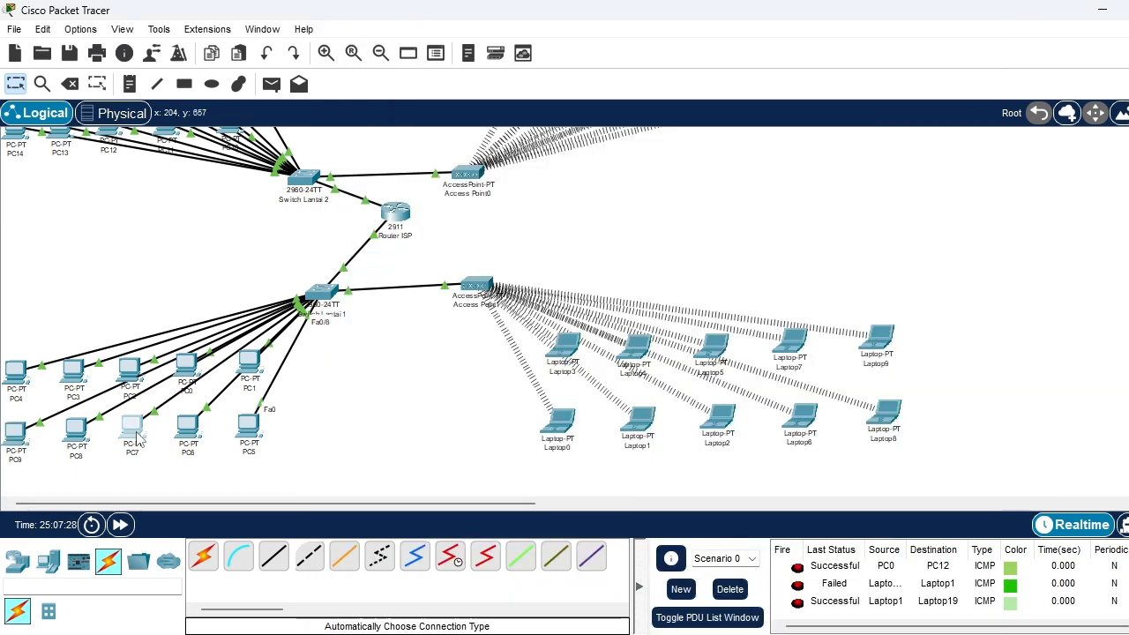
pyautogui.click(134, 432)
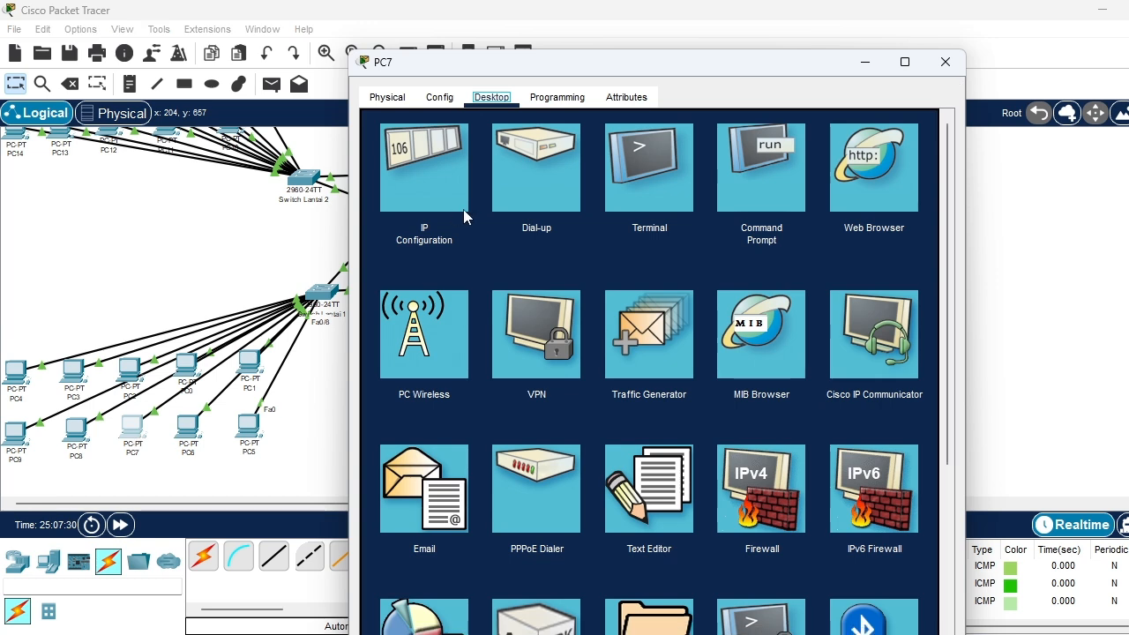
pyautogui.click(436, 188)
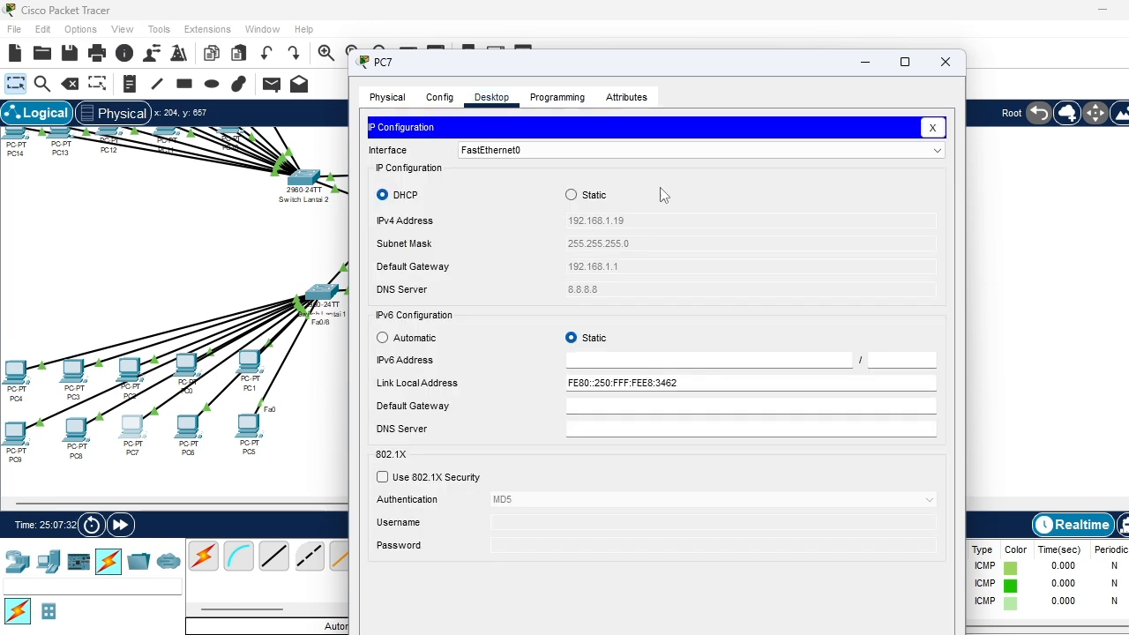
pyautogui.click(944, 64)
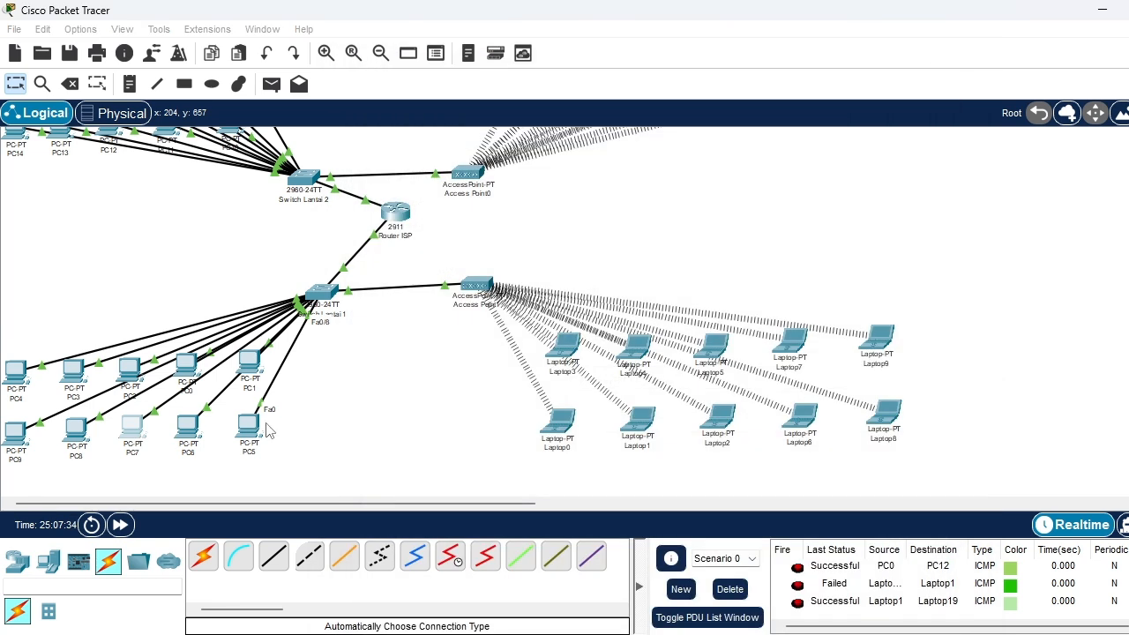
# Return to PC9's Command Prompt and try to run the bare address 192.168.2.12 as a command
pyautogui.click(21, 441)
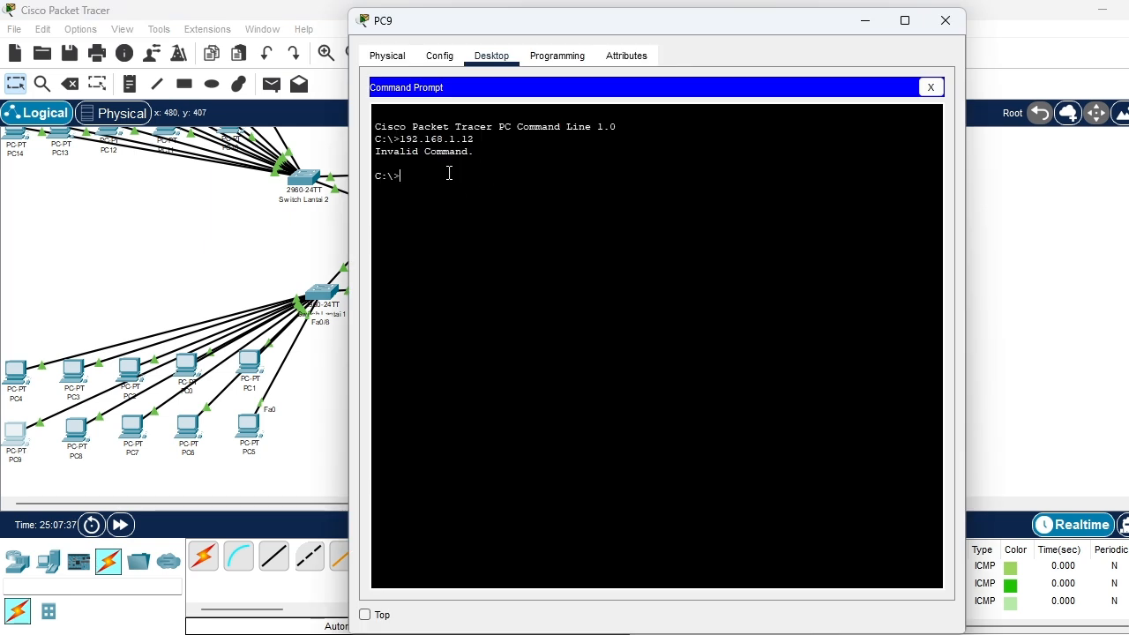
pyautogui.write('192.')
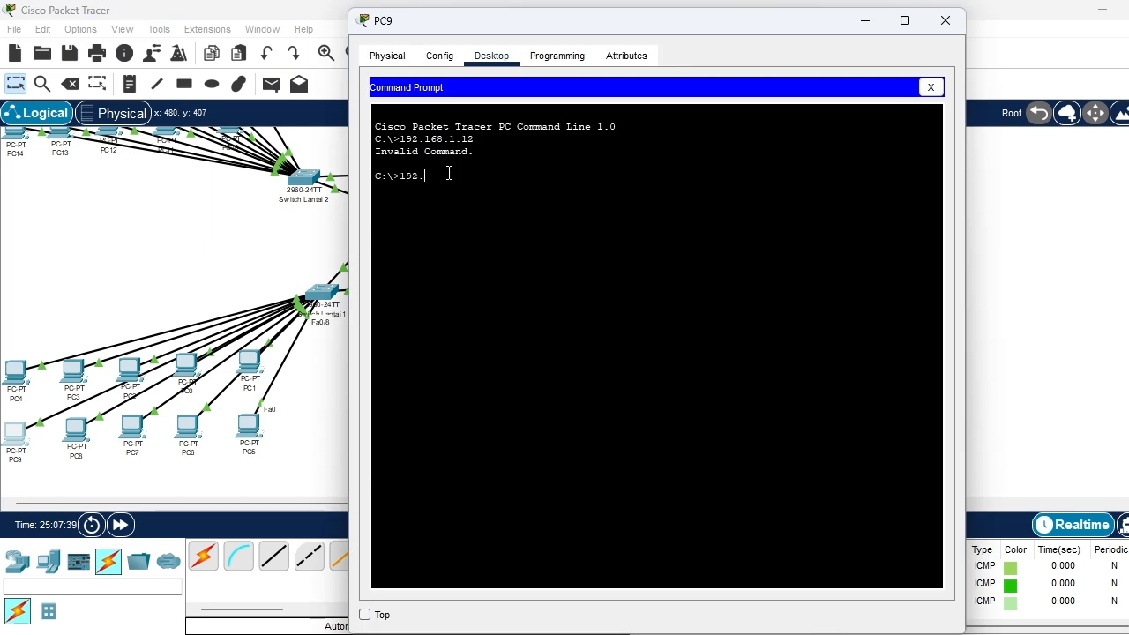
pyautogui.write('168.2.12')
pyautogui.press('Return')
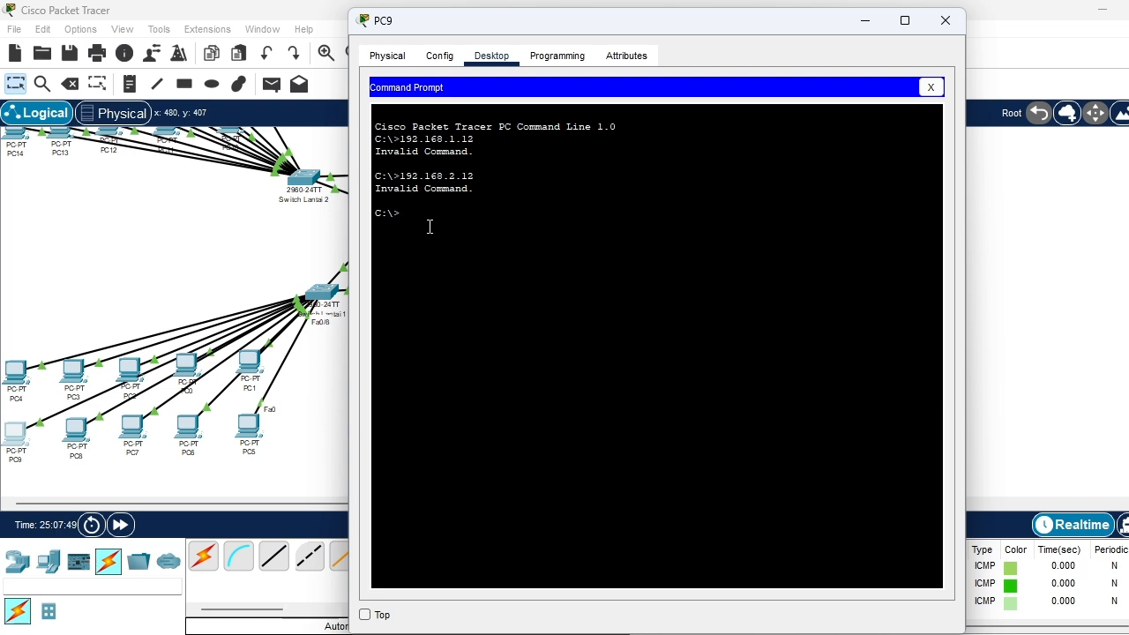
# Ping 192.168.1.12 from PC9's Command Prompt to test connectivity
pyautogui.write('ping 192.168')
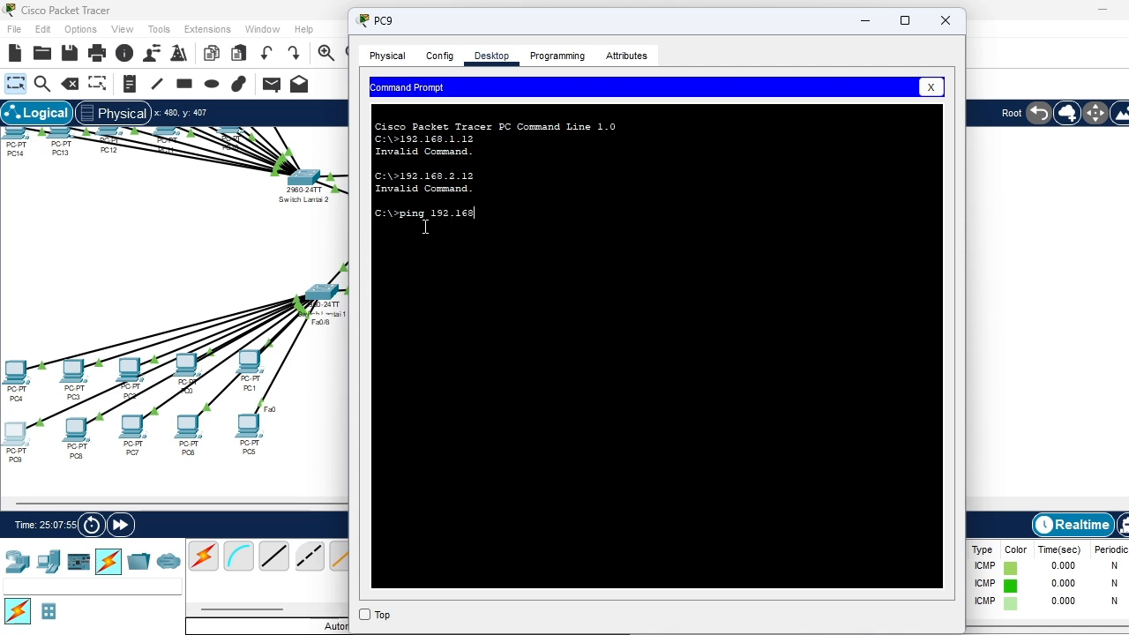
pyautogui.write('.1.12')
pyautogui.press('Return')
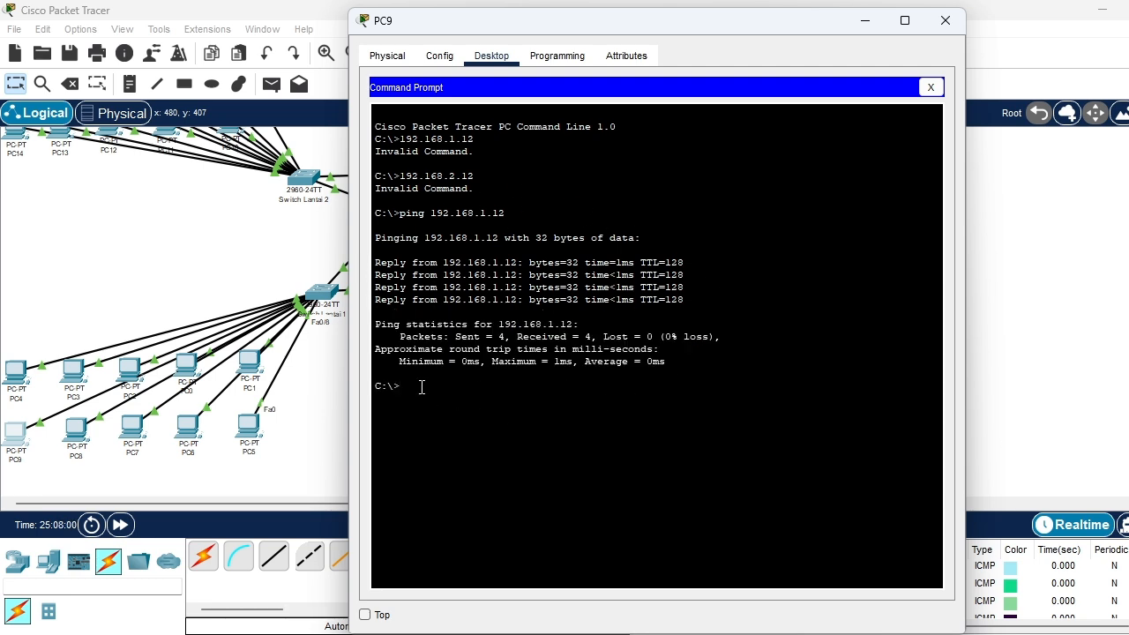
# Try to run the bare address 192.168.1.17 as a command on PC9
pyautogui.write('192.168.')
pyautogui.write('1.17')
pyautogui.press('Return')
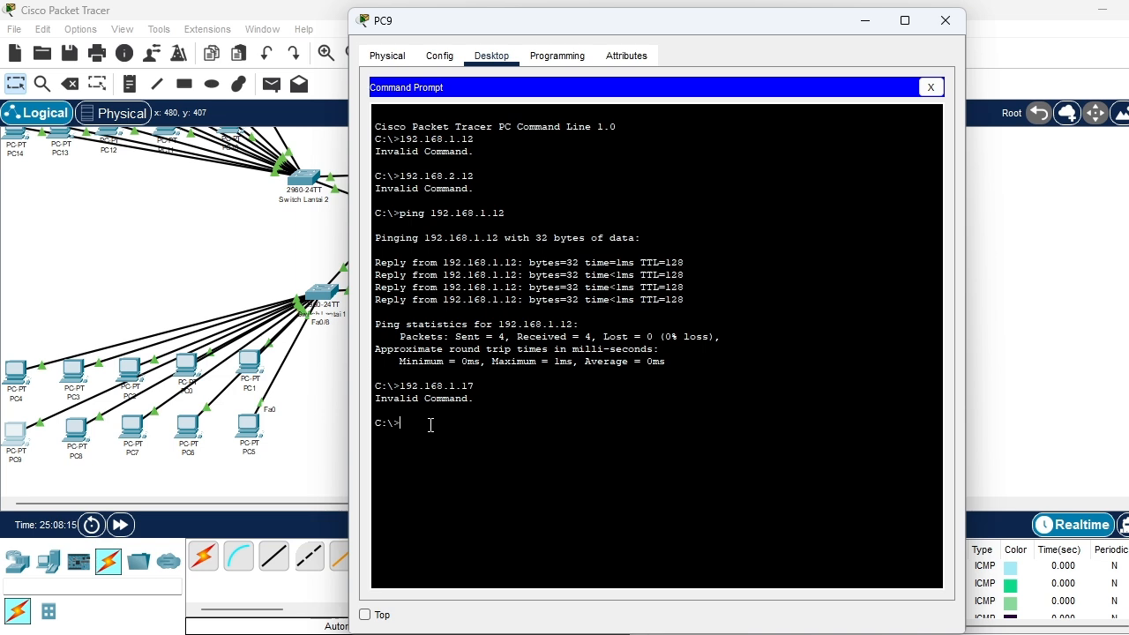
# Ping 192.168.1.17 from PC9 to test connectivity to that host
pyautogui.write('ping 192.168.1.17')
pyautogui.press('Return')
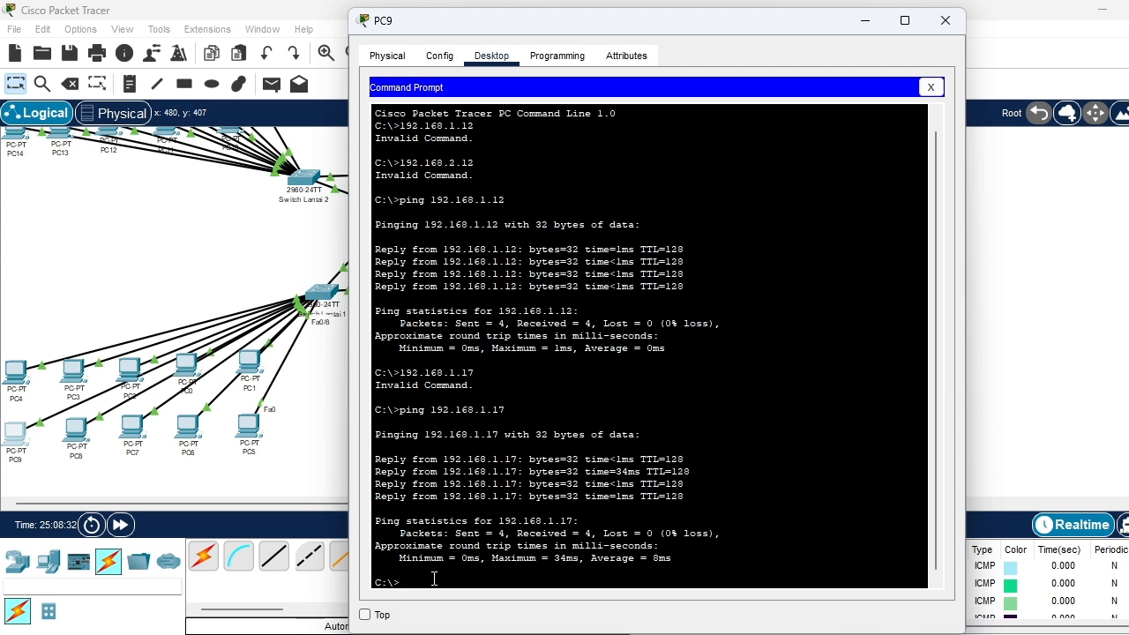
# Ping 192.168.1.20 from PC9 and close its device window
pyautogui.press('BackSpace')
pyautogui.write('ng 192.168.')
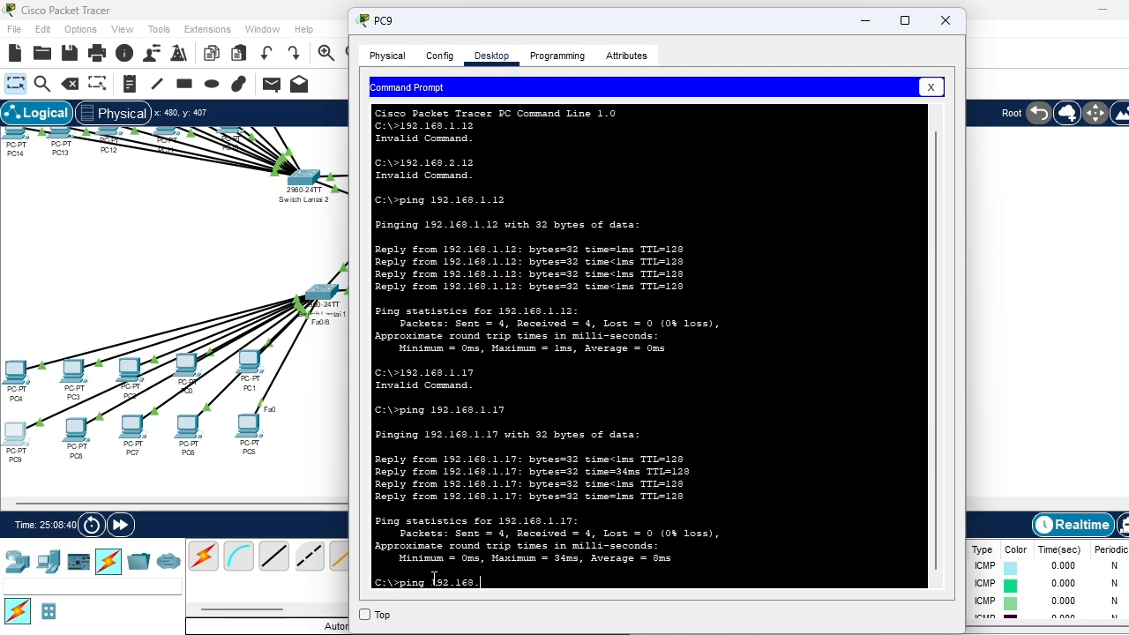
pyautogui.write('1.20')
pyautogui.press('Return')
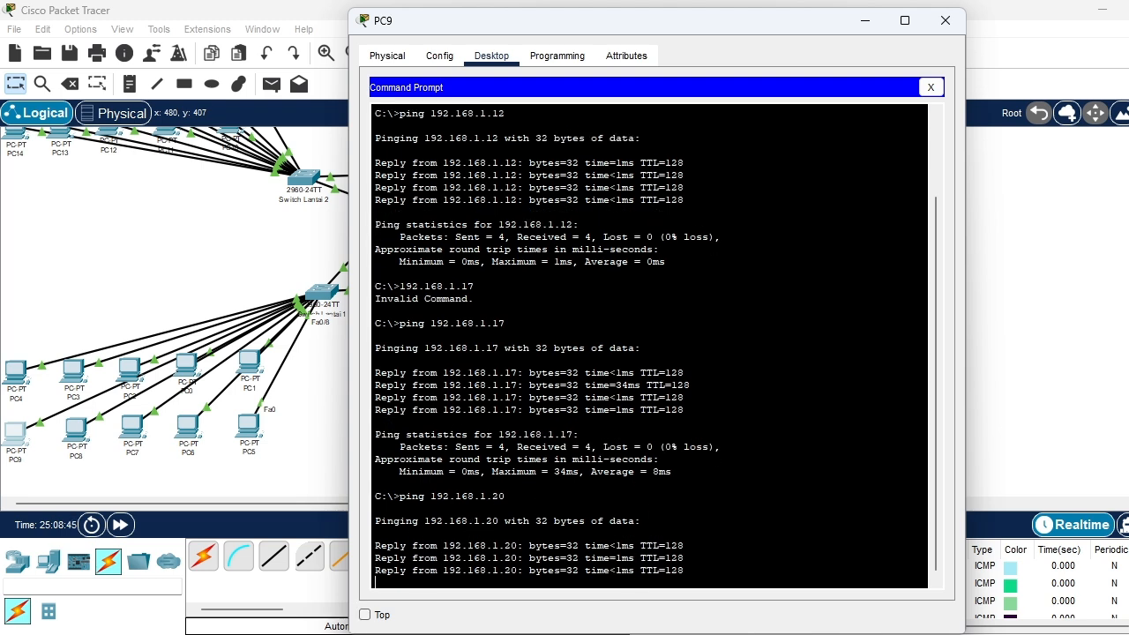
pyautogui.click(940, 22)
# Open the Command Prompt on PC16 and try to run the bare address 192.168.20.4 as a command
pyautogui.scroll(3, 435, 325)
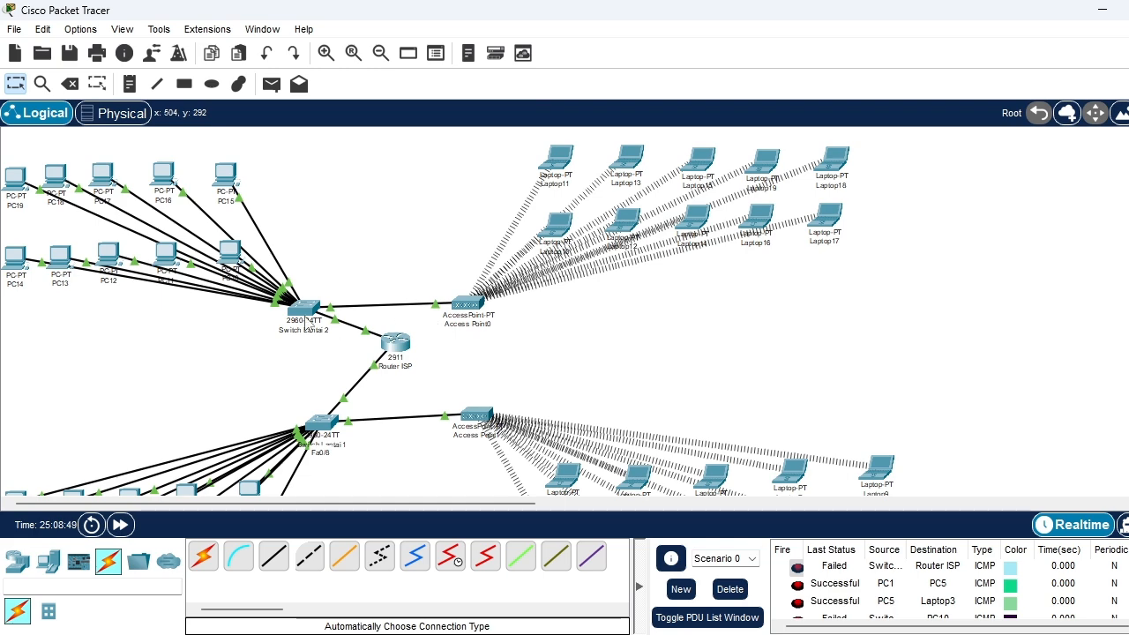
pyautogui.click(164, 182)
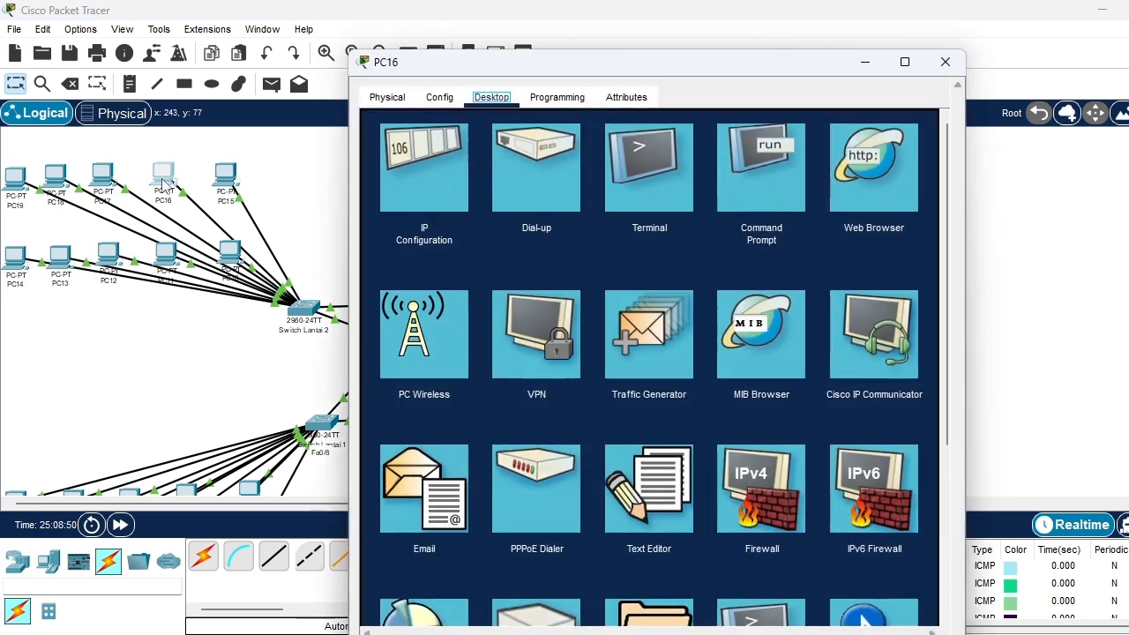
pyautogui.click(790, 163)
pyautogui.write('1')
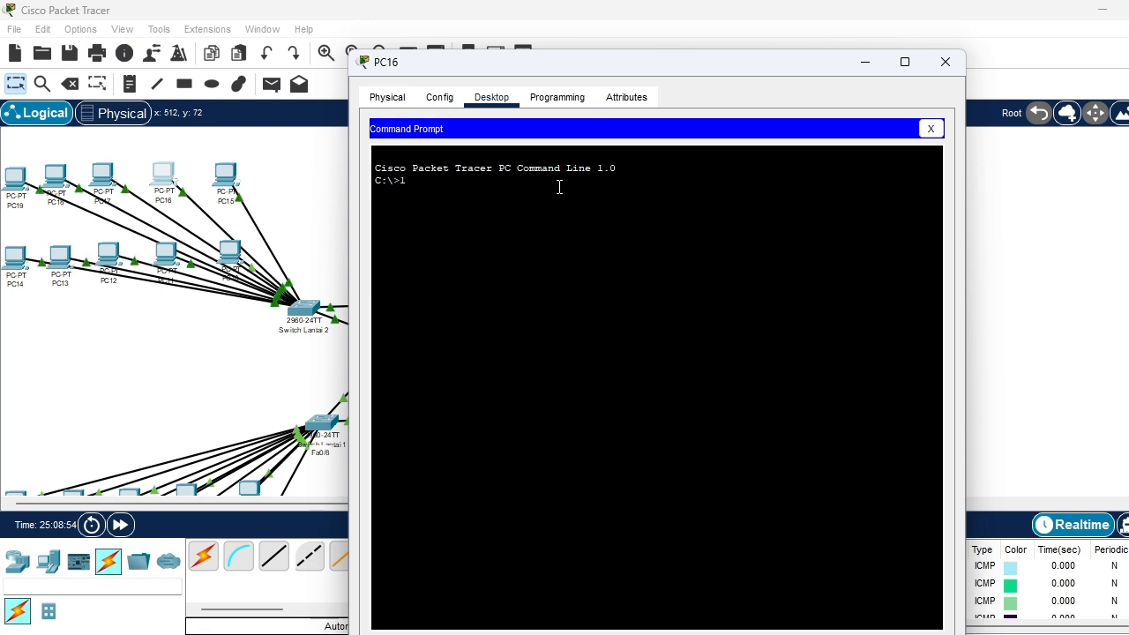
pyautogui.write('92.')
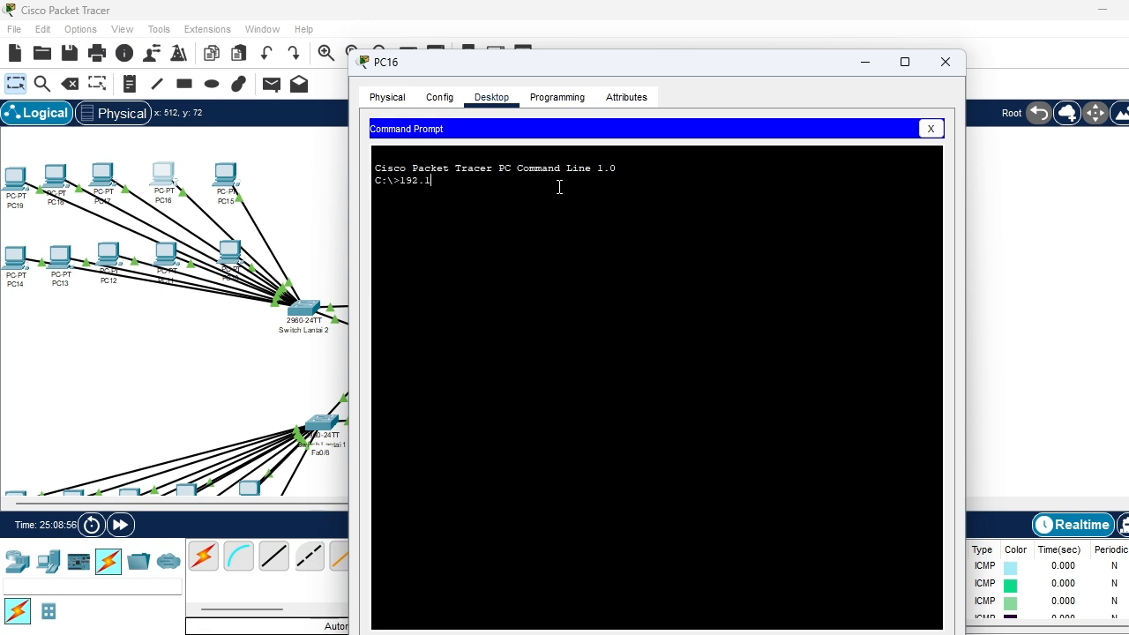
pyautogui.write('15')
pyautogui.press('BackSpace')
pyautogui.write('68.20.12')
pyautogui.press('BackSpace')
pyautogui.press('Return')
# Ping 192.168.20.4 from PC16's Command Prompt to test connectivity
pyautogui.write('ping 1')
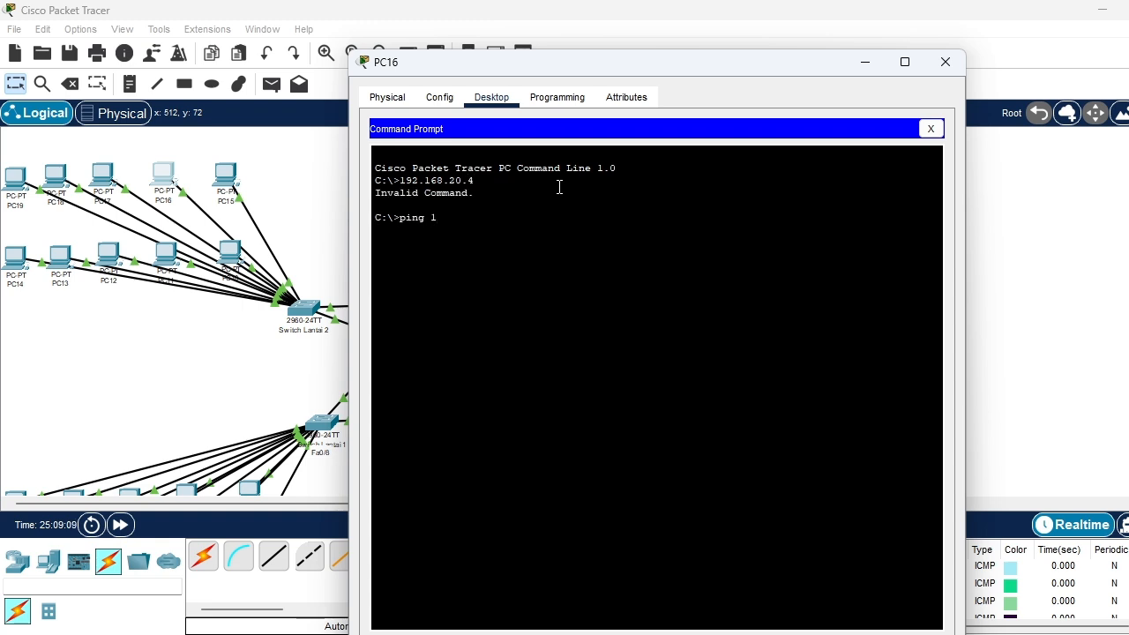
pyautogui.write('92.168.')
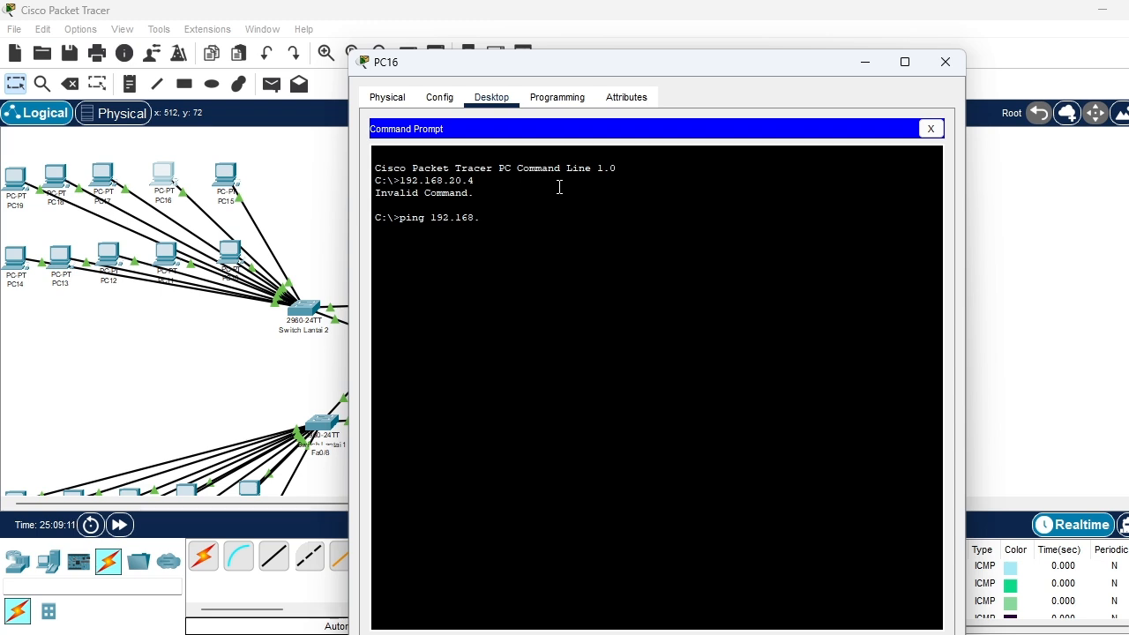
pyautogui.write('20.4')
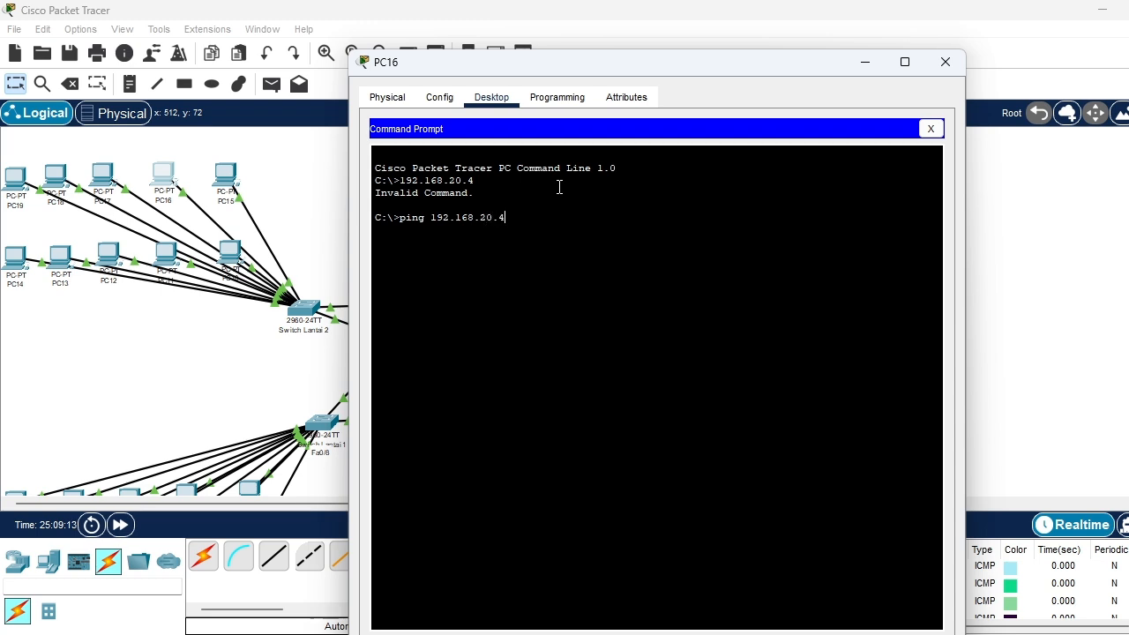
pyautogui.press('Return')
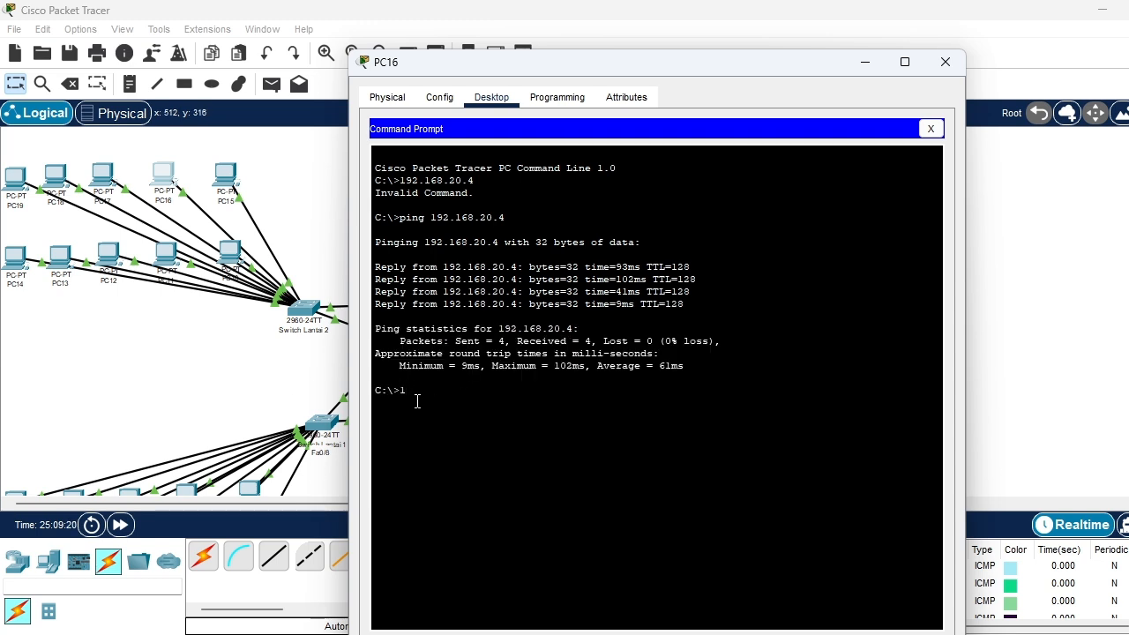
# Ping the router's address 192.168.20.1 from PC16
pyautogui.write('ping 192.168.')
pyautogui.write('20.1')
pyautogui.press('Return')
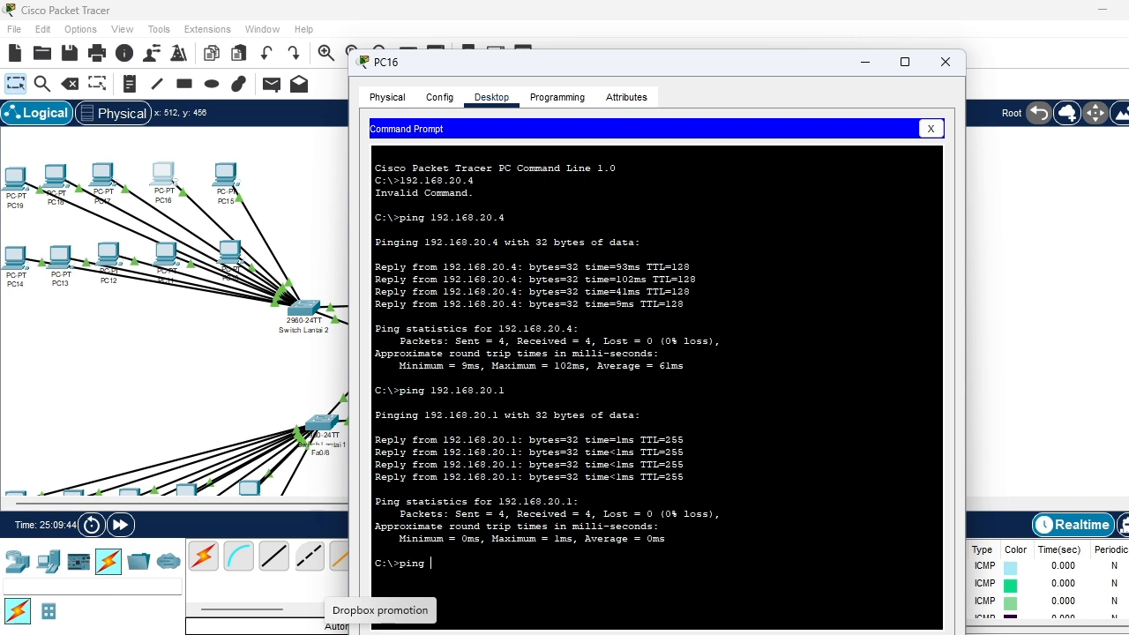
# Ping 192.168.20.14 from PC16 and close its device window
pyautogui.write('192.168.20.14')
pyautogui.press('Return')
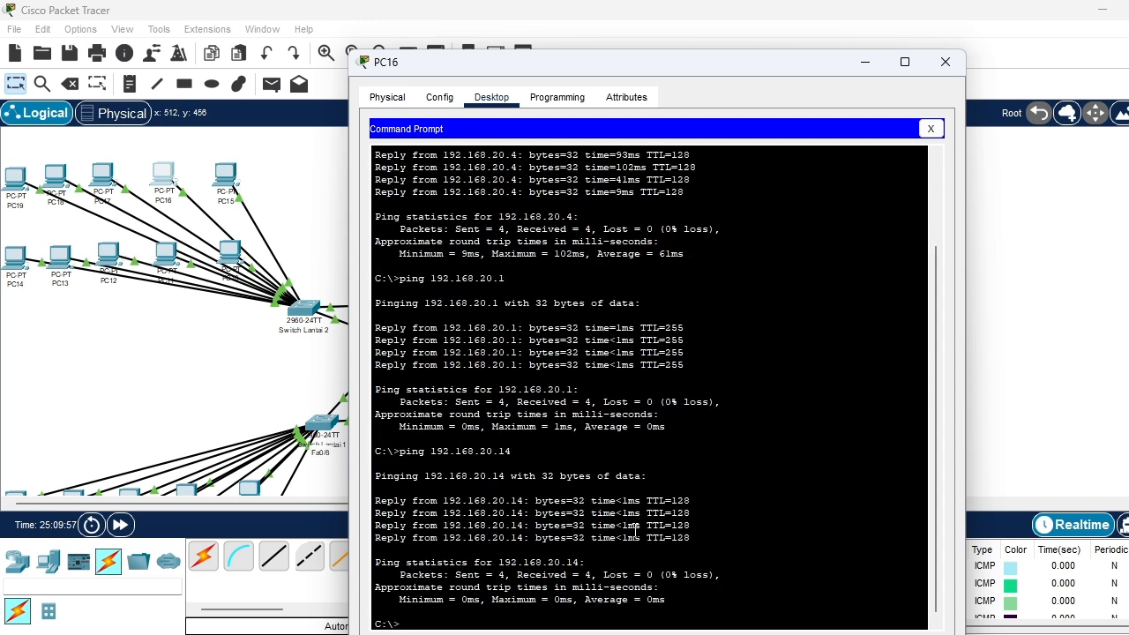
pyautogui.click(945, 62)
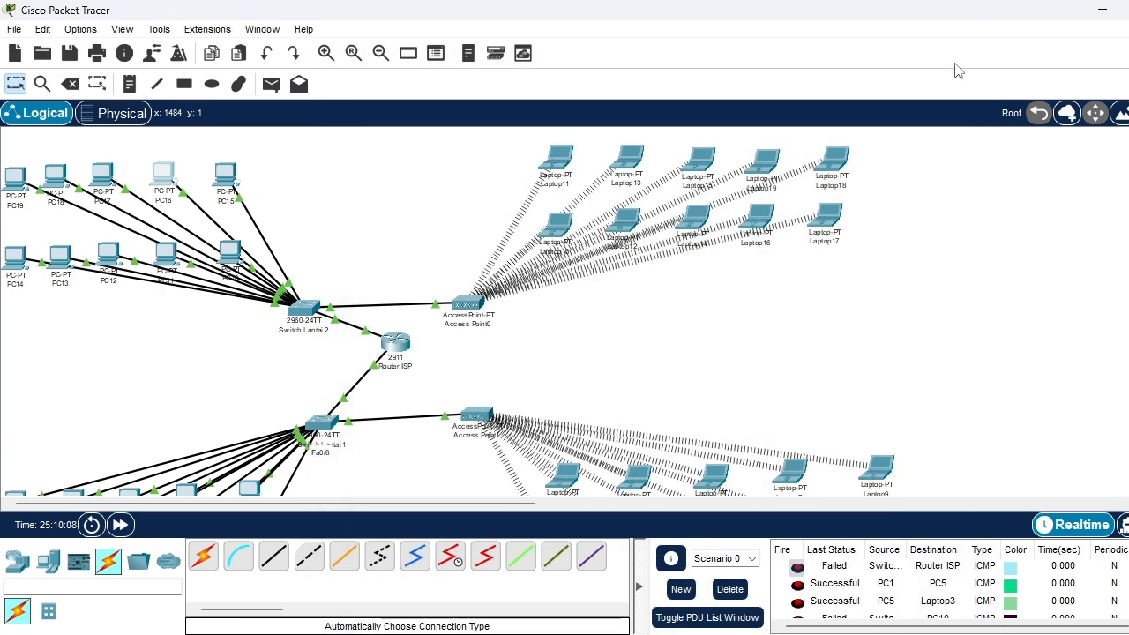
# Ping the router's address 192.168.20.1 from PC11's Command Prompt and close its device window
pyautogui.moveTo(769, 171)
pyautogui.click(177, 256)
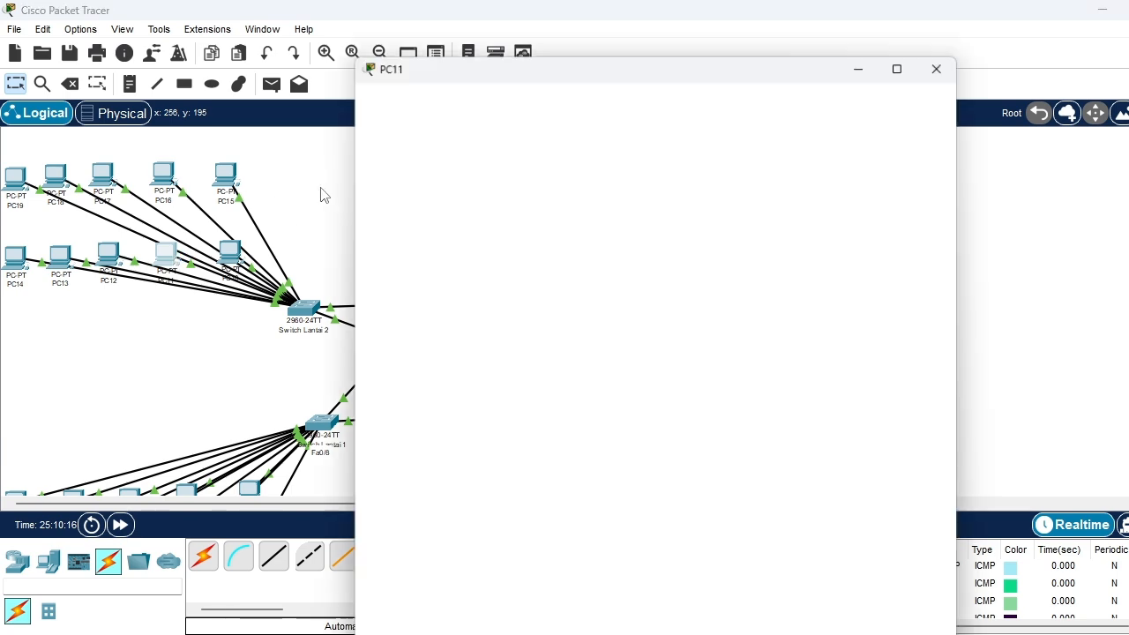
pyautogui.click(763, 126)
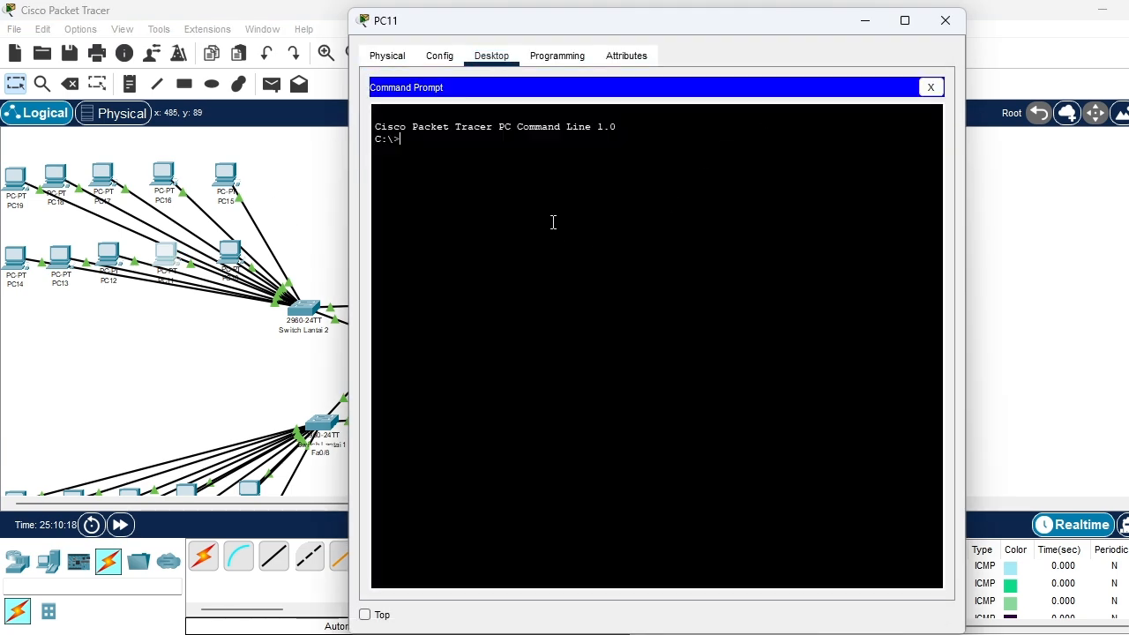
pyautogui.write('ping 192.168.20.1')
pyautogui.press('Return')
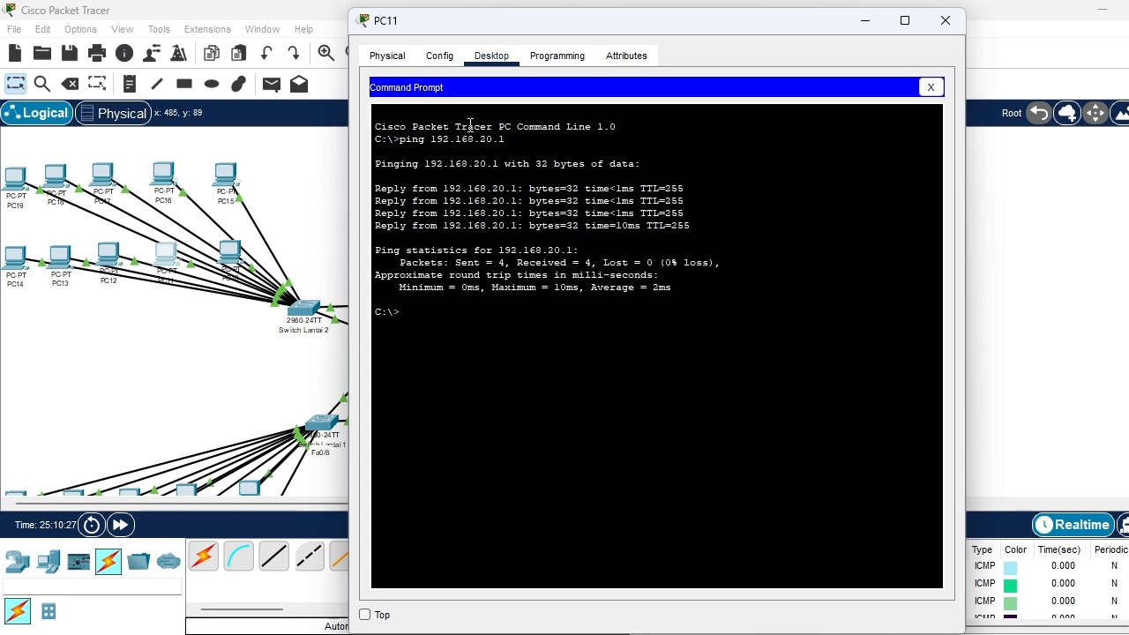
pyautogui.click(942, 21)
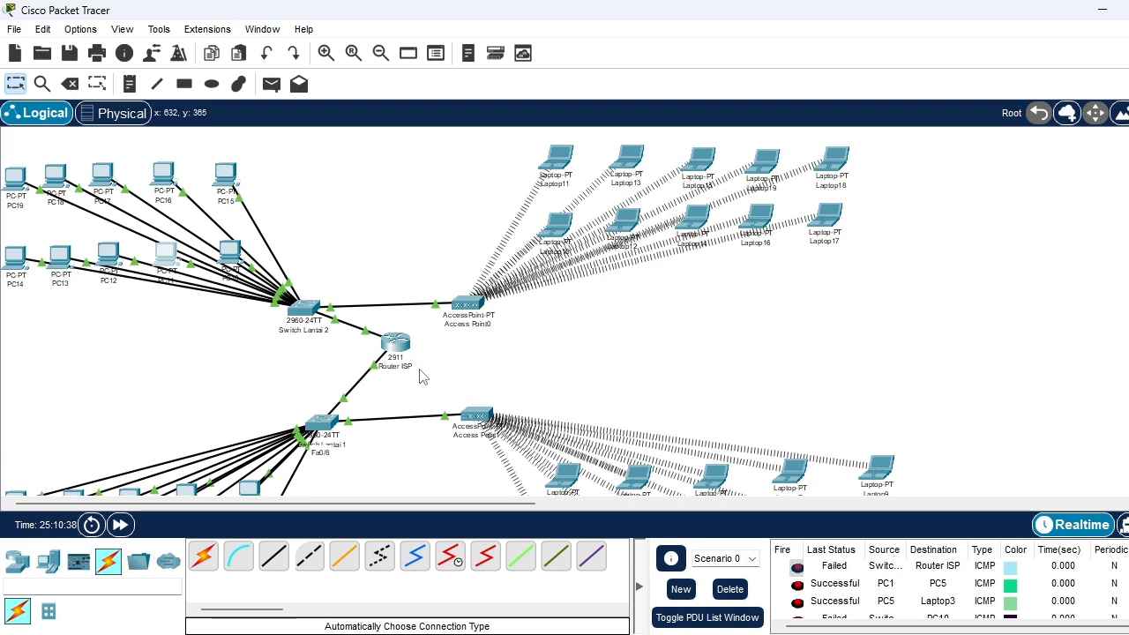
# Send a simple PDU from PC10 to Router ISP and check its status in the PDU list
pyautogui.scroll(-3, 421, 377)
pyautogui.scroll(2, 421, 376)
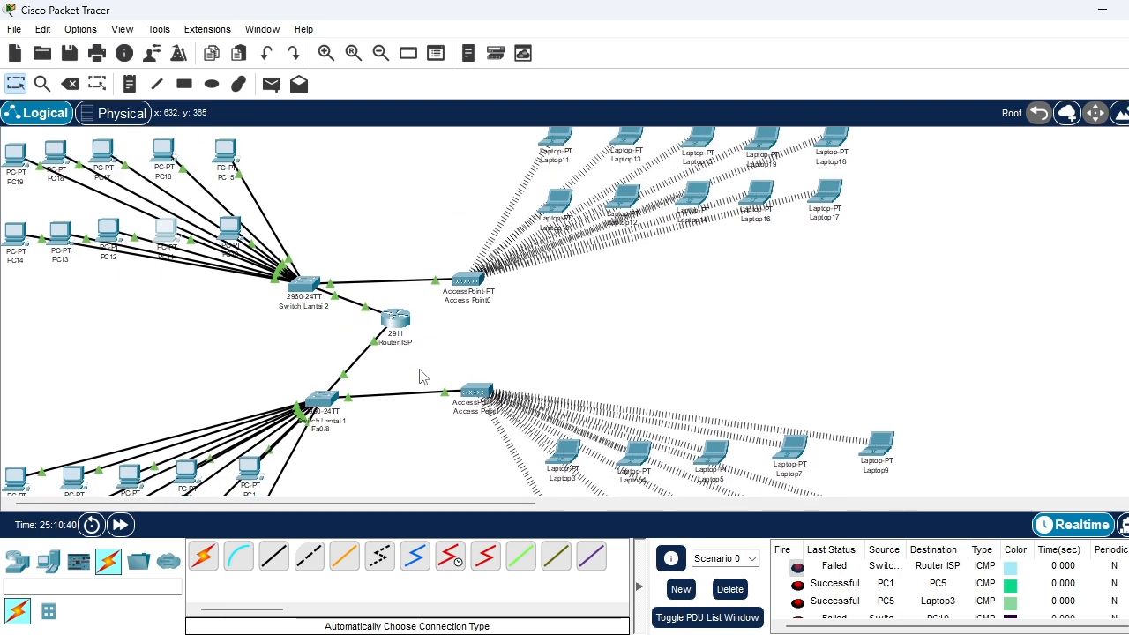
pyautogui.scroll(-5, 419, 370)
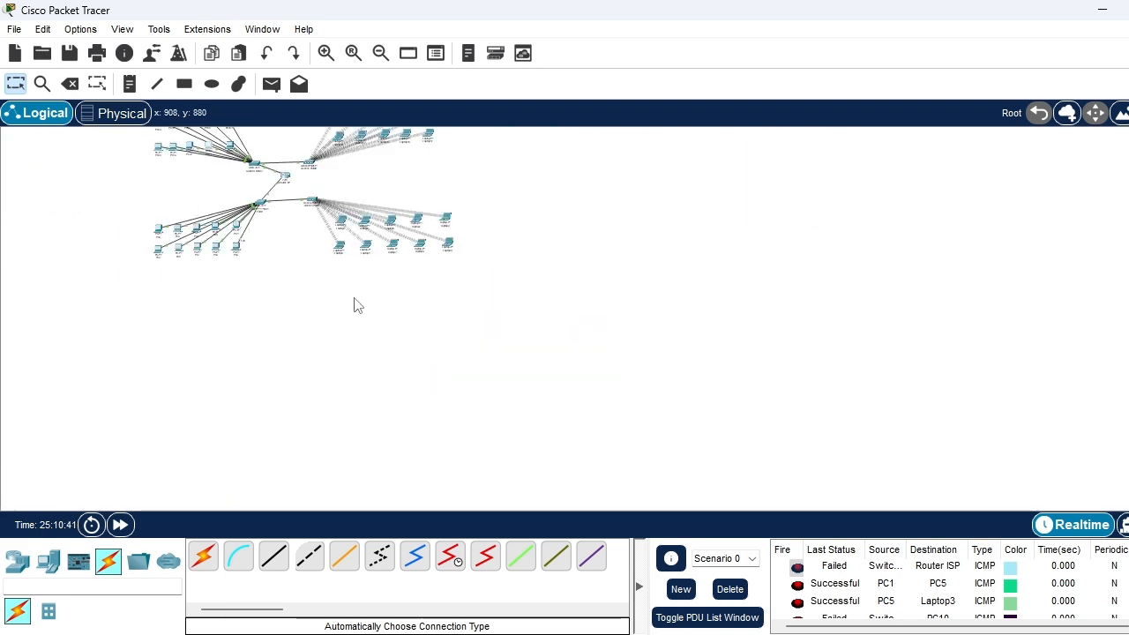
pyautogui.scroll(5, 357, 304)
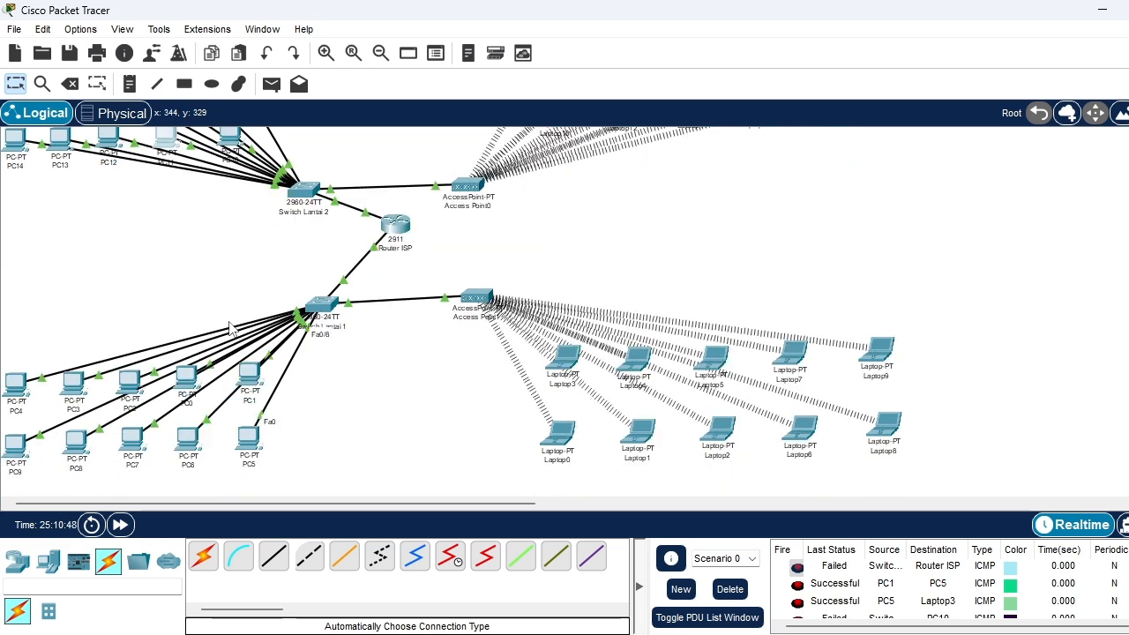
pyautogui.scroll(-4, 232, 326)
pyautogui.scroll(1, 232, 326)
pyautogui.click(381, 53)
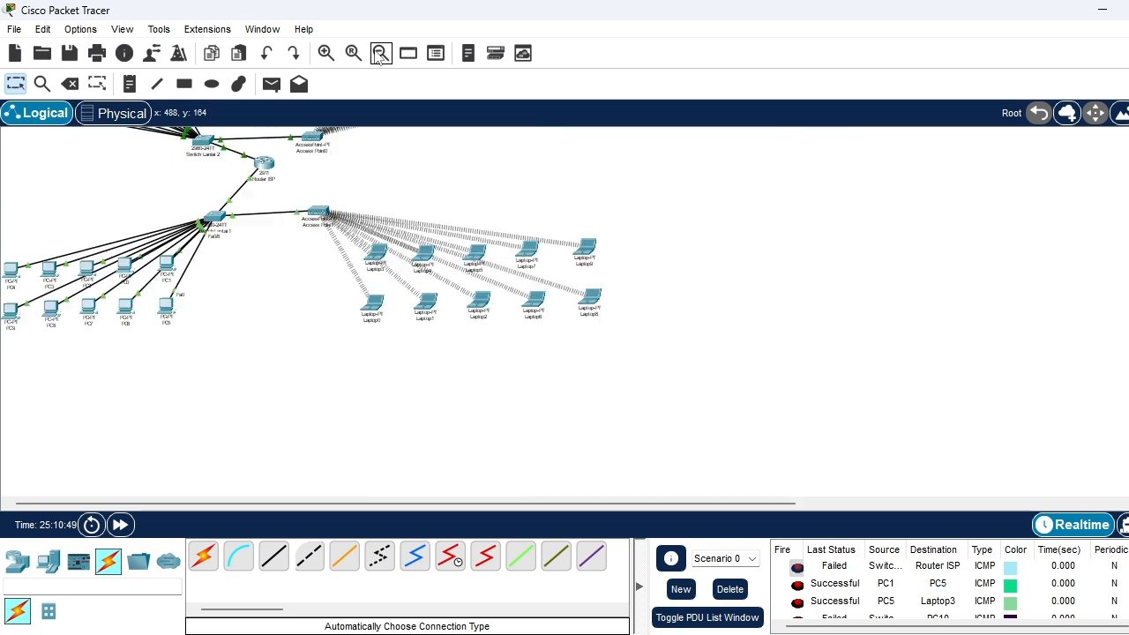
pyautogui.scroll(1, 371, 220)
pyautogui.scroll(-1, 371, 219)
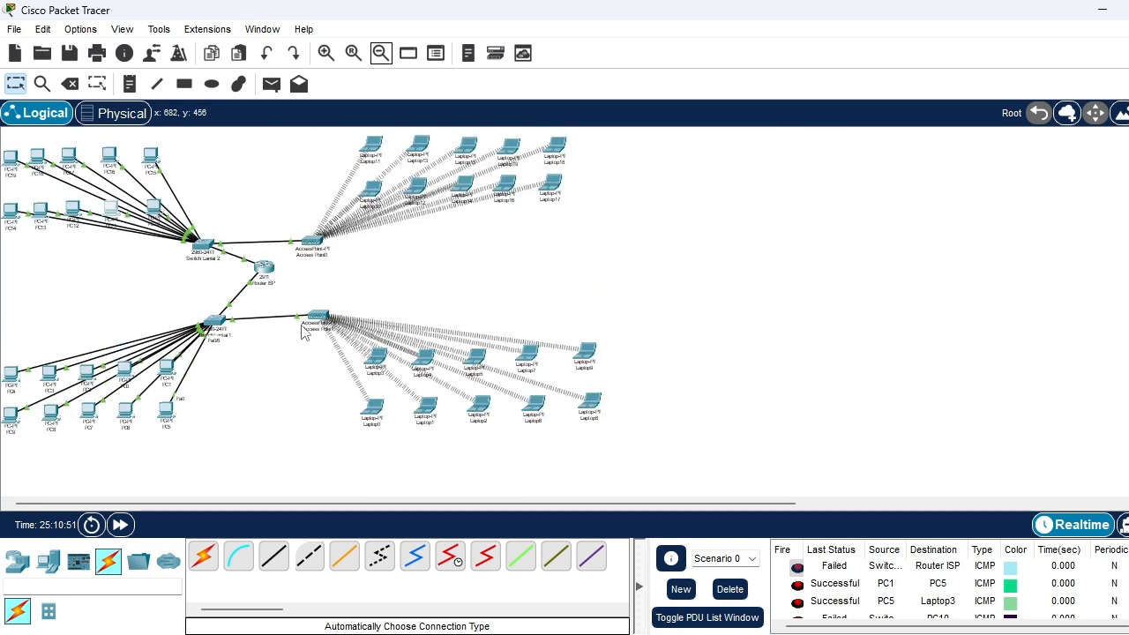
pyautogui.moveTo(225, 329)
pyautogui.click(271, 84)
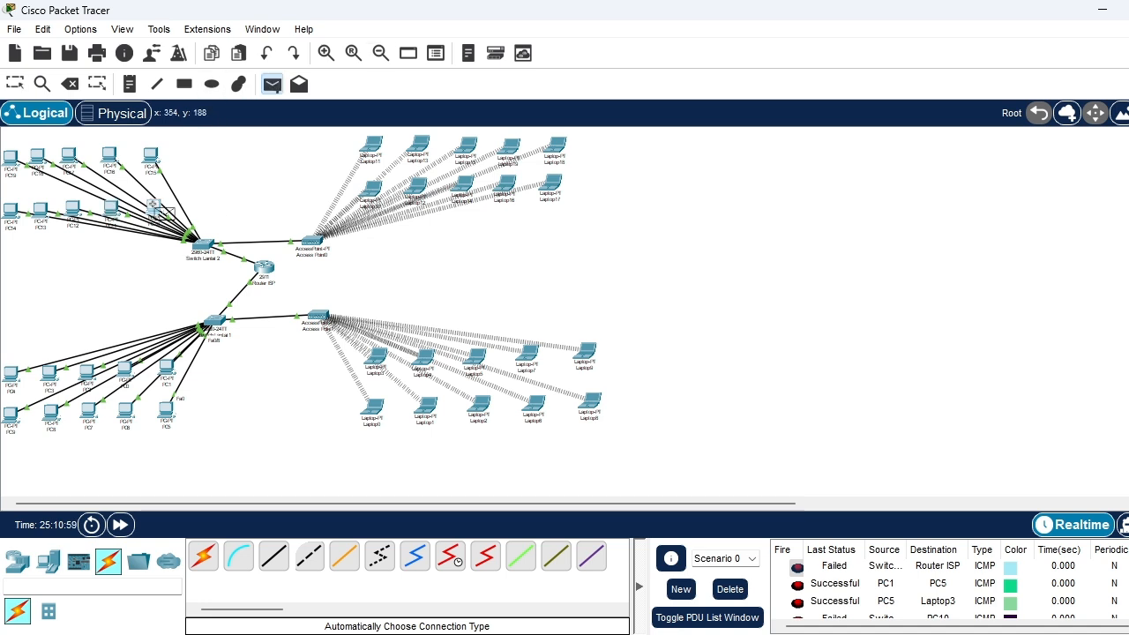
pyautogui.press('Escape')
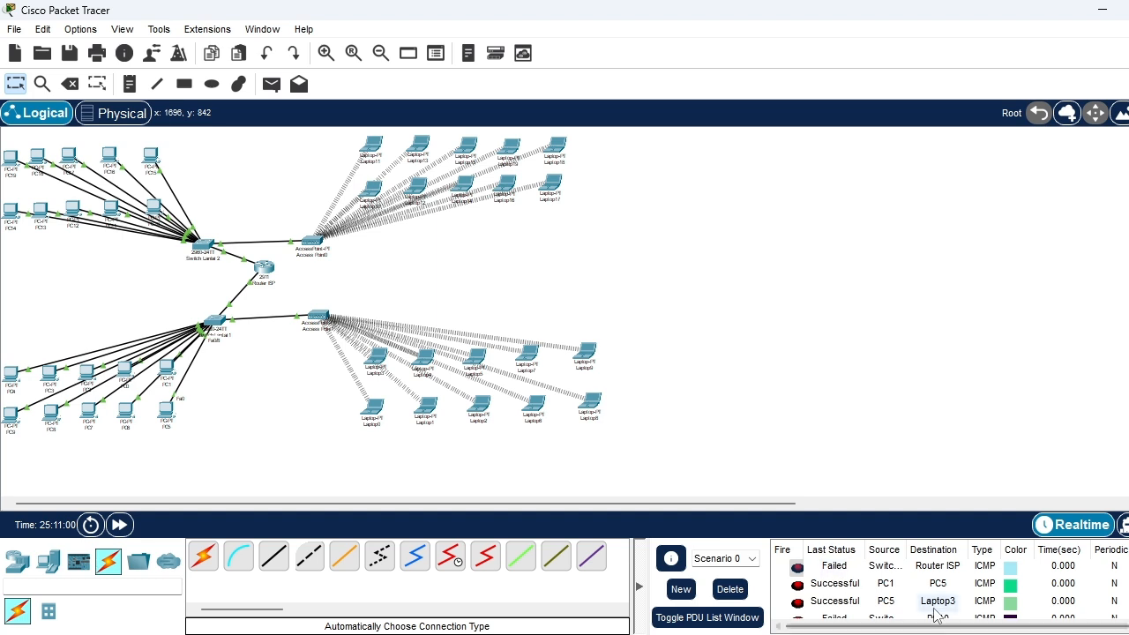
pyautogui.scroll(-3, 925, 601)
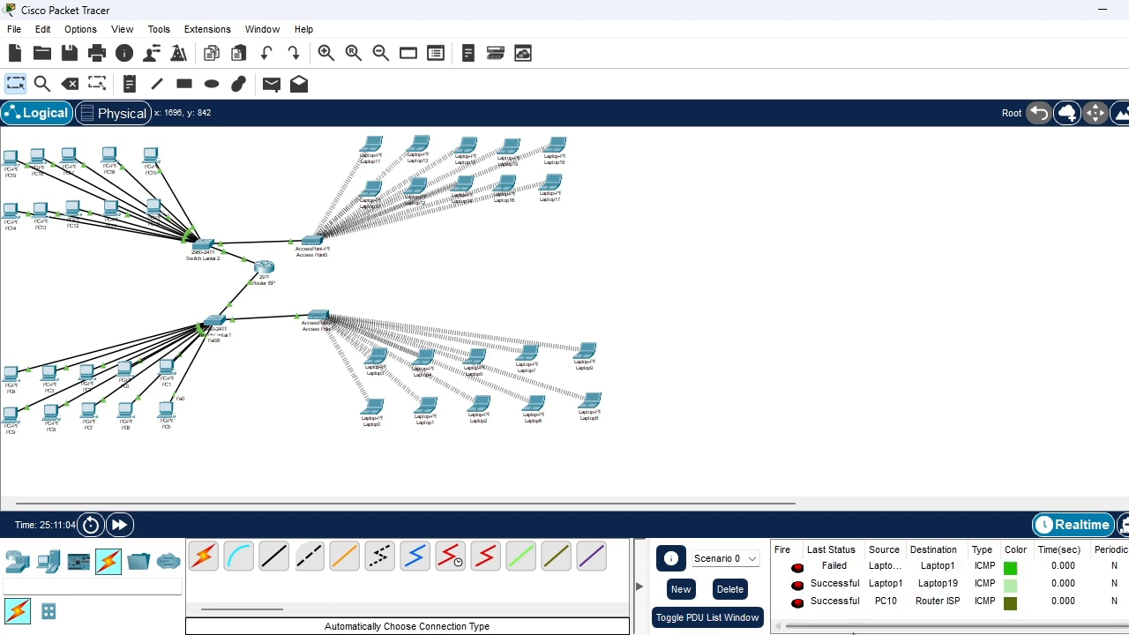
pyautogui.moveTo(849, 634)
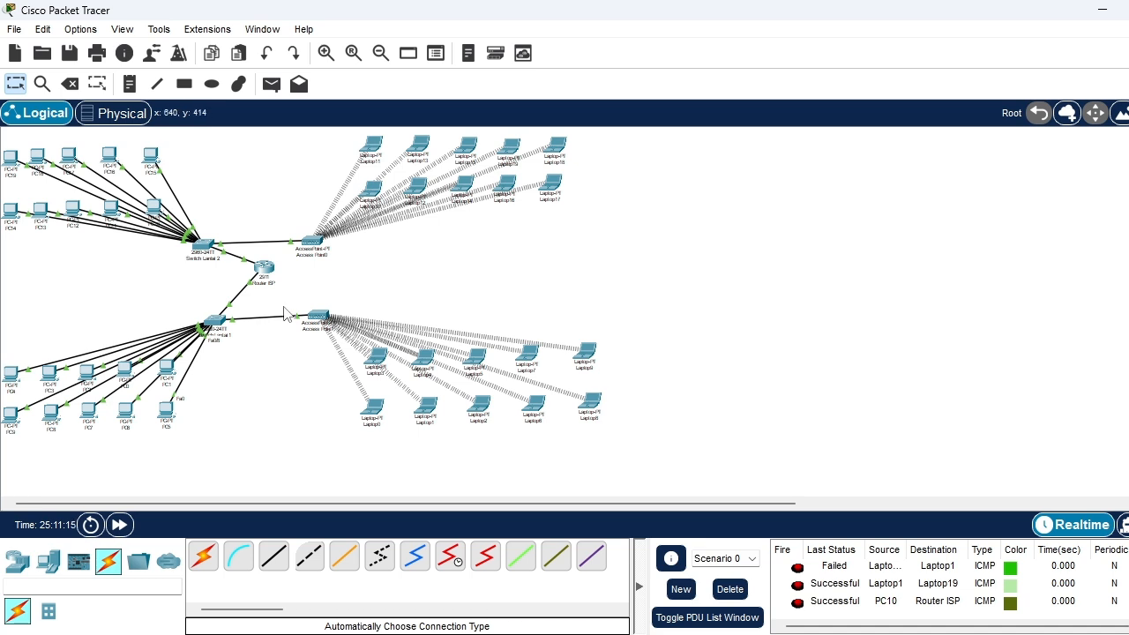
# Send a simple PDU from Laptop4 to Laptop14 and check its delivery status
pyautogui.click(269, 86)
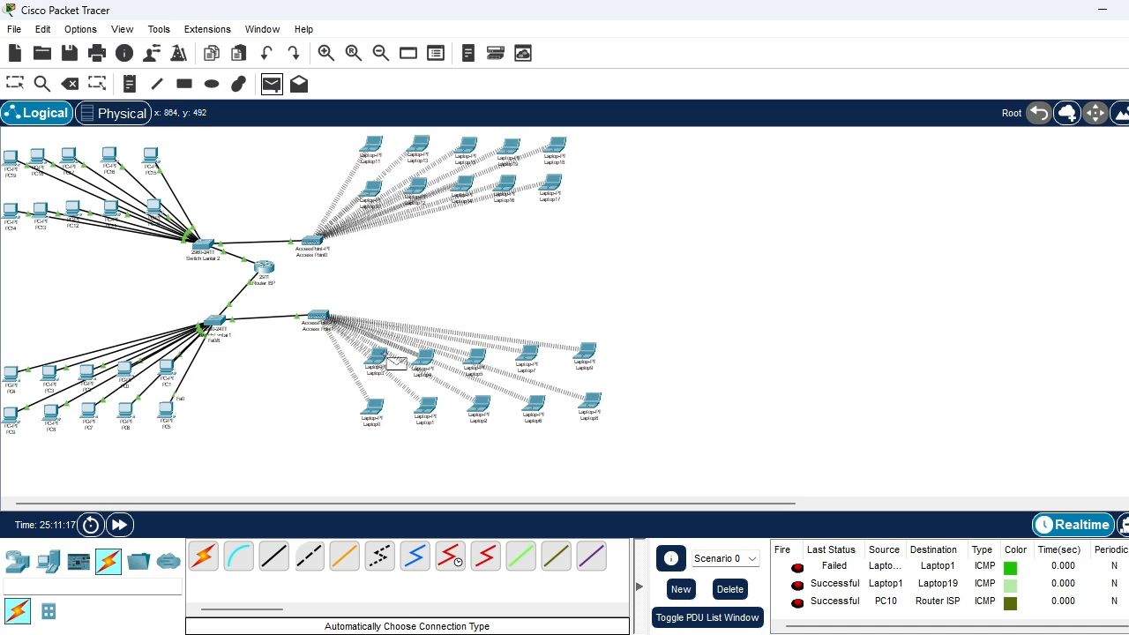
pyautogui.click(425, 358)
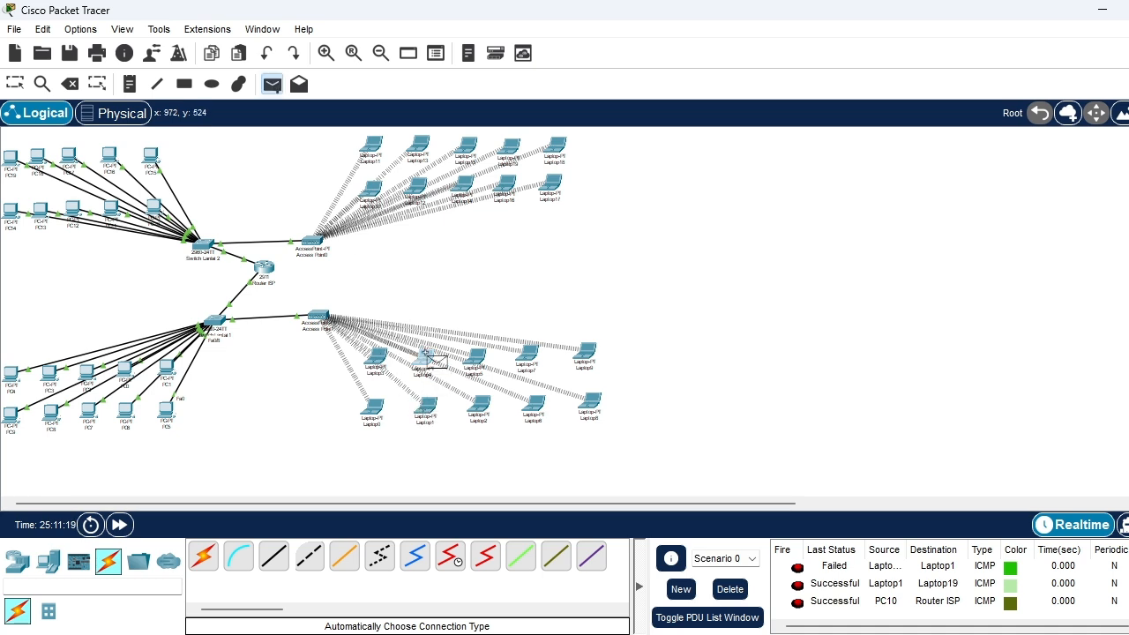
pyautogui.click(464, 188)
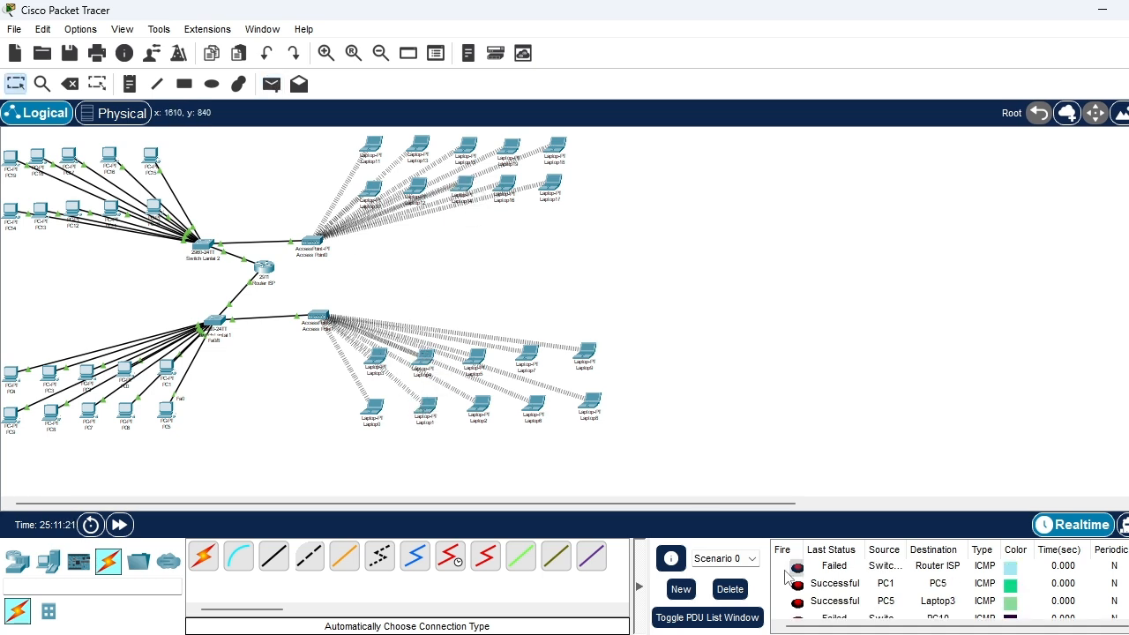
pyautogui.scroll(3, 826, 598)
pyautogui.scroll(-3, 826, 598)
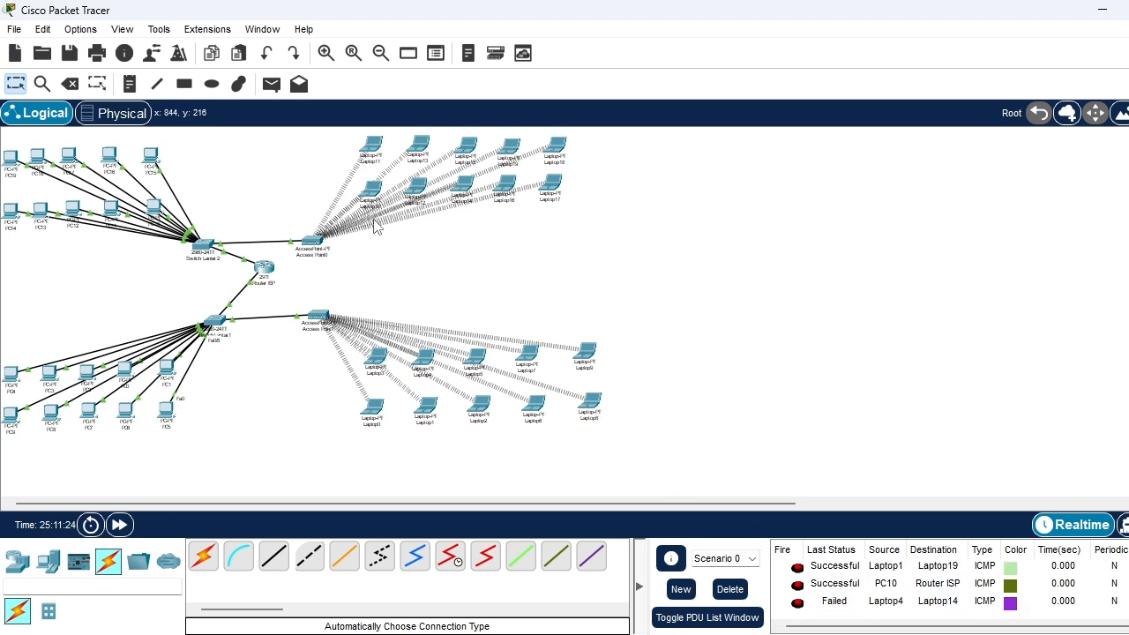
# Send a second simple PDU from Laptop4 to Laptop14 and check the new entry's status
pyautogui.click(275, 88)
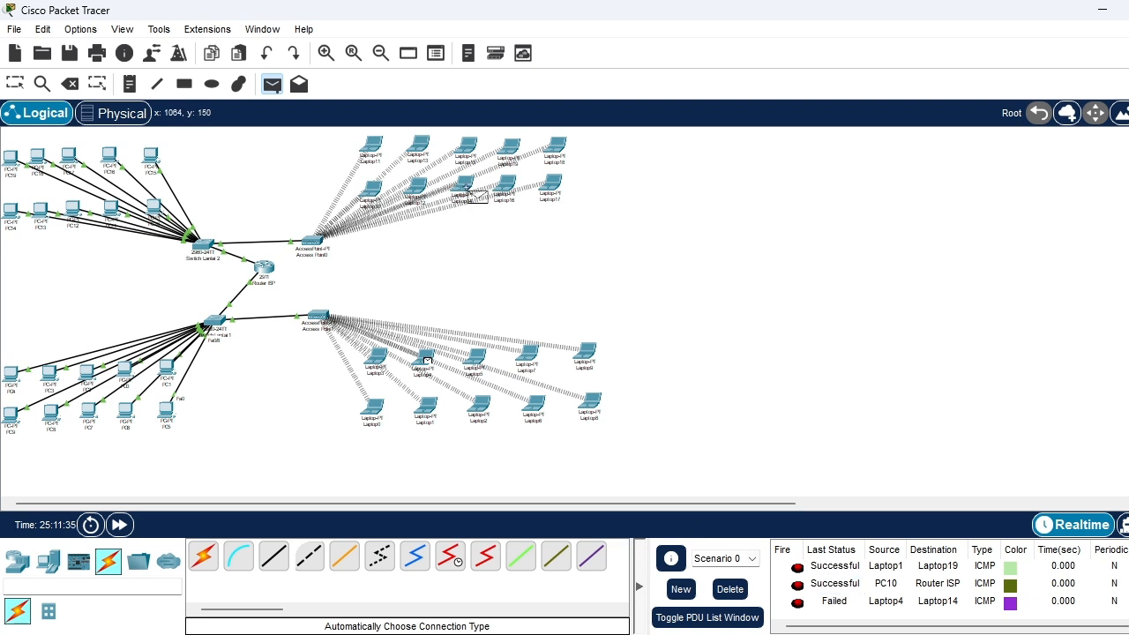
pyautogui.press('Escape')
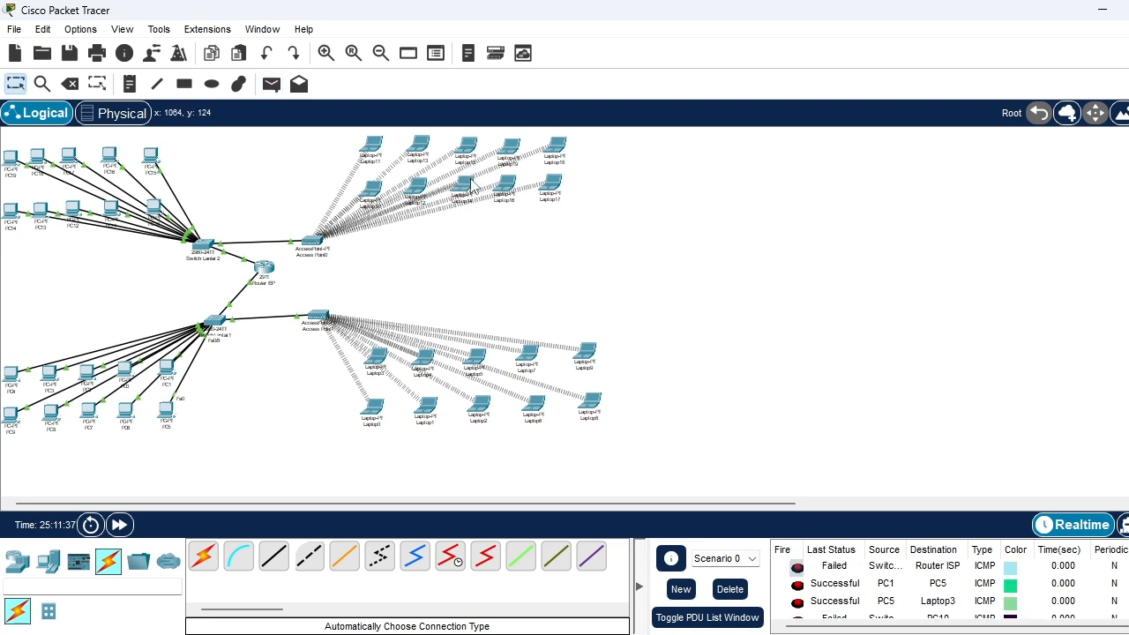
pyautogui.scroll(-2, 810, 569)
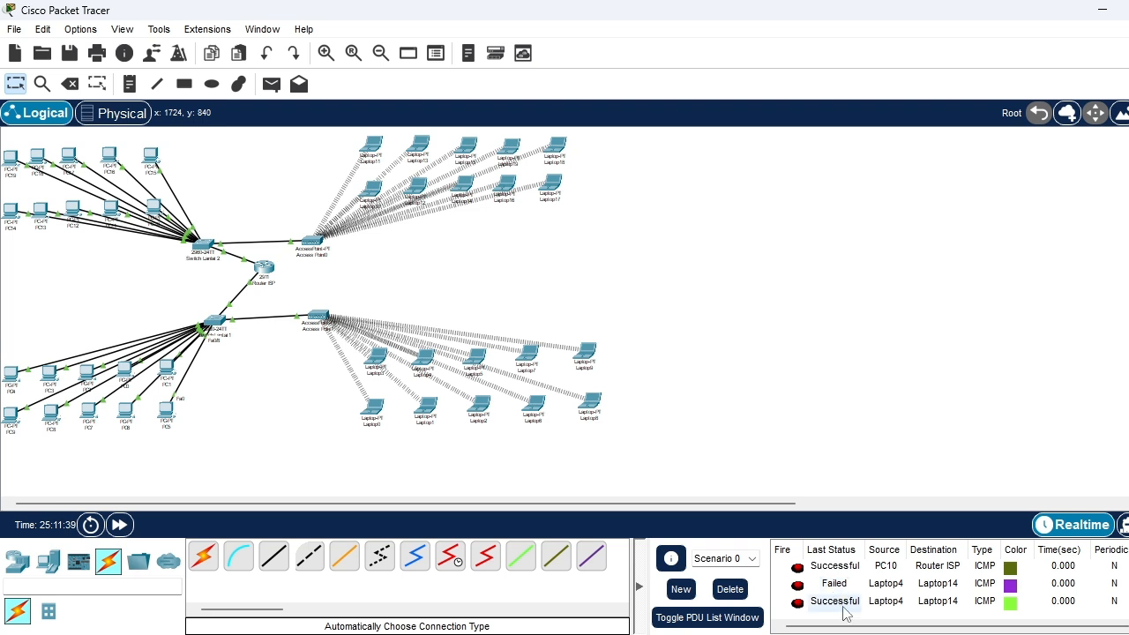